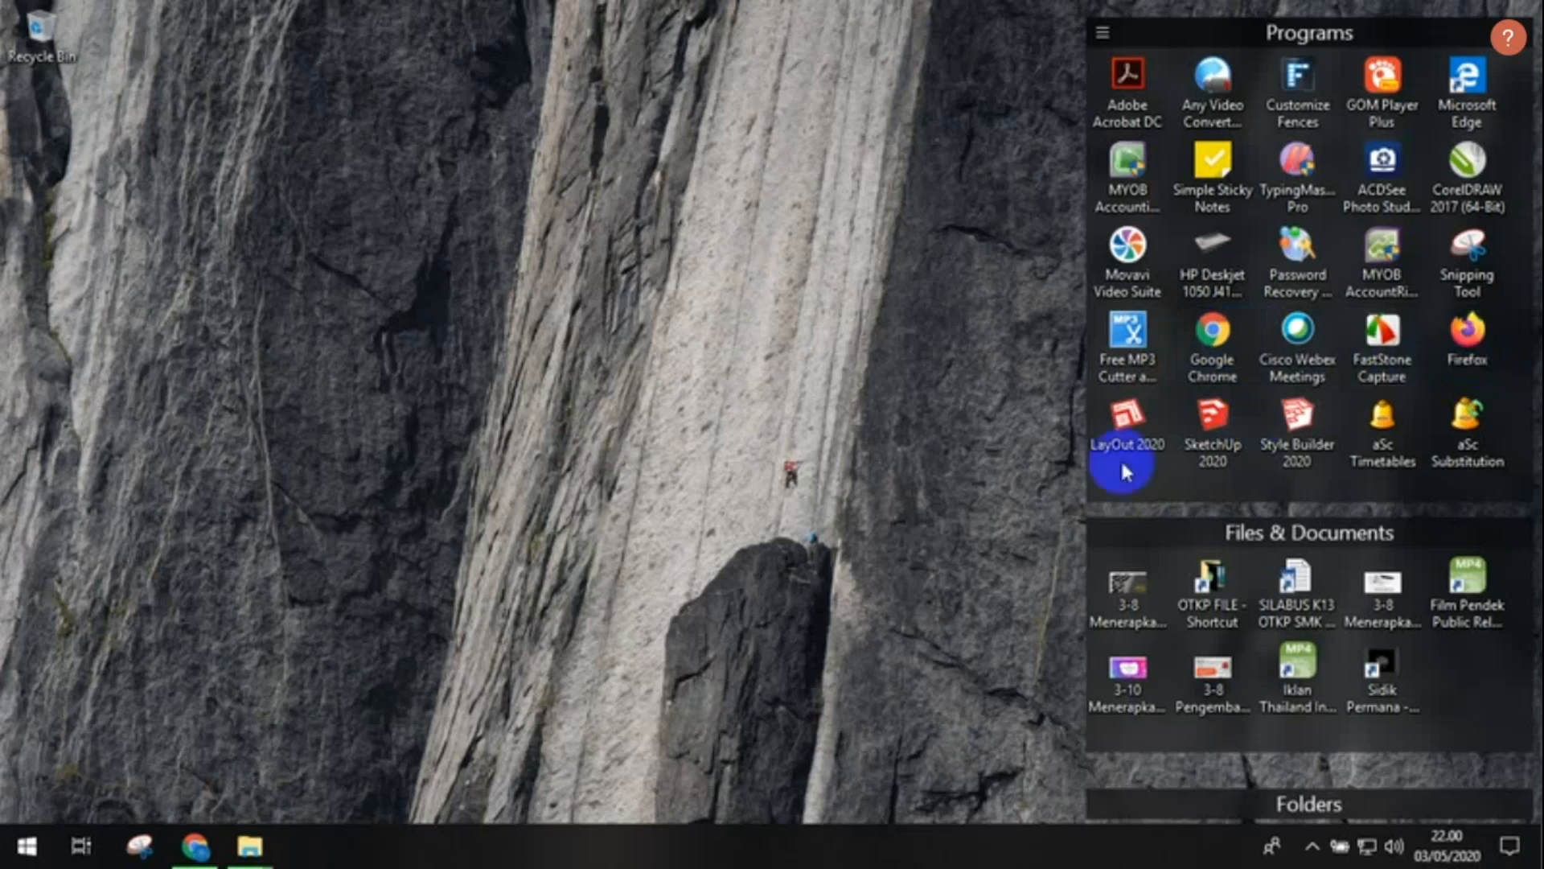
- Launch Google Chrome from the taskbar so it opens on the Google start page
left_click(297, 704)
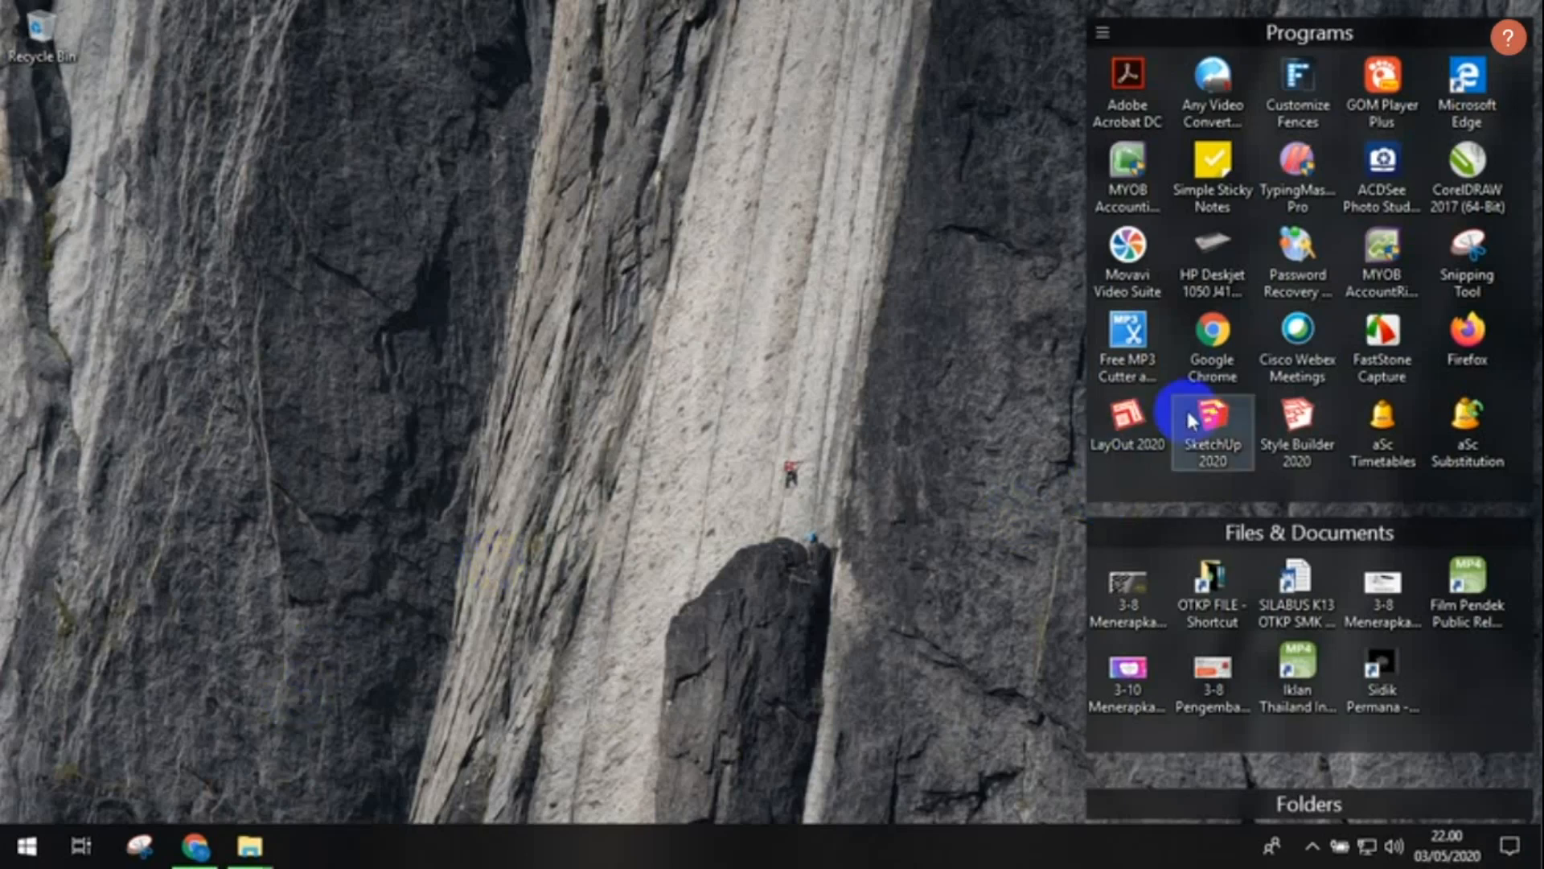
left_click(206, 847)
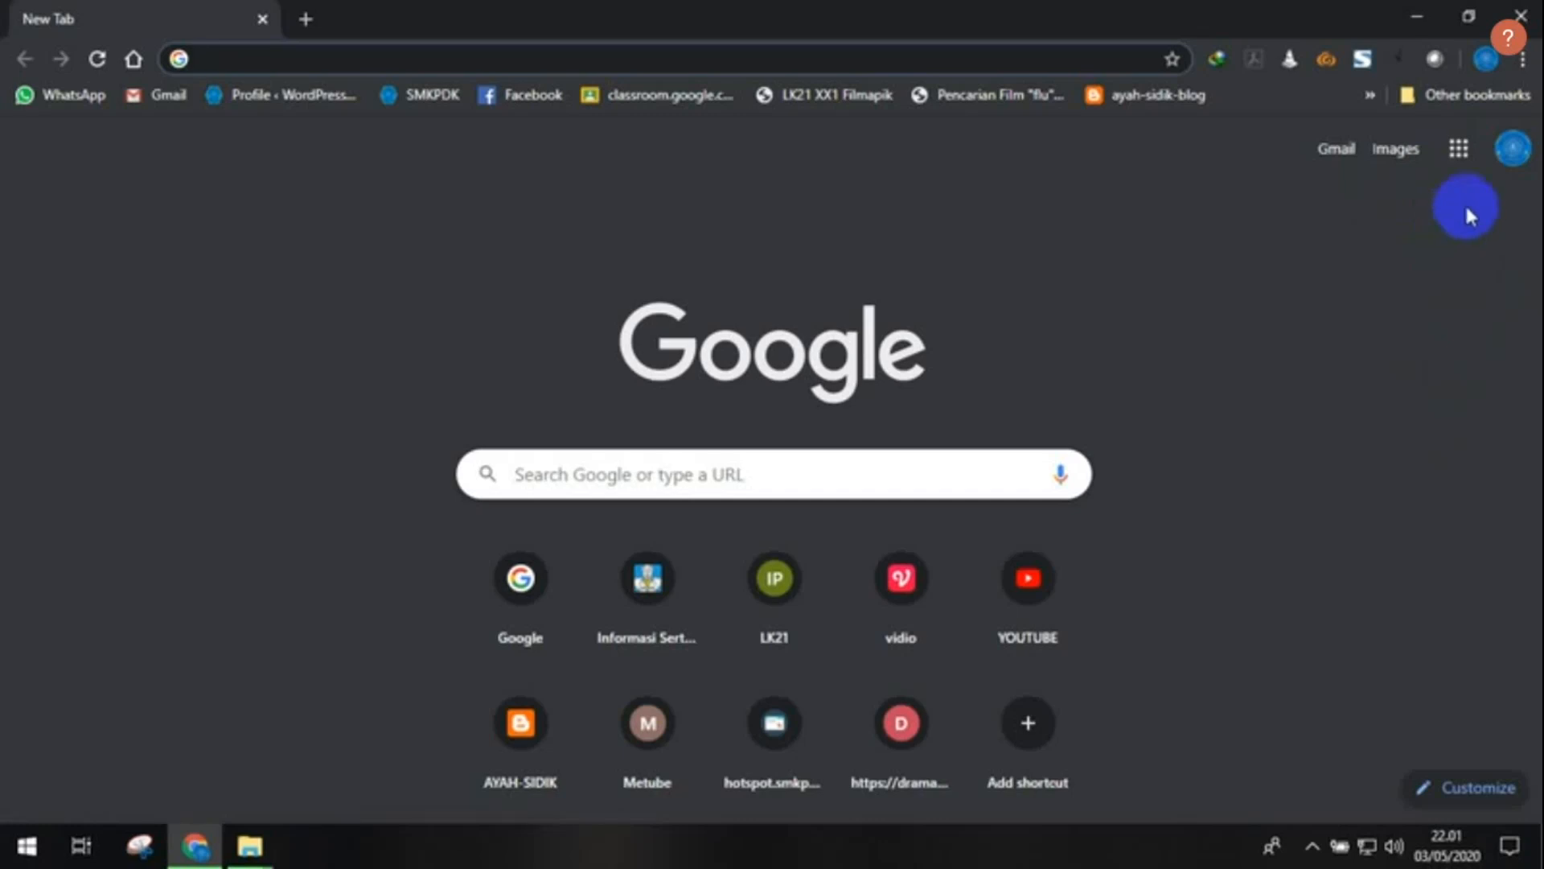
- Open the Google account switcher and review the saved, signed-out accounts
left_click(1513, 165)
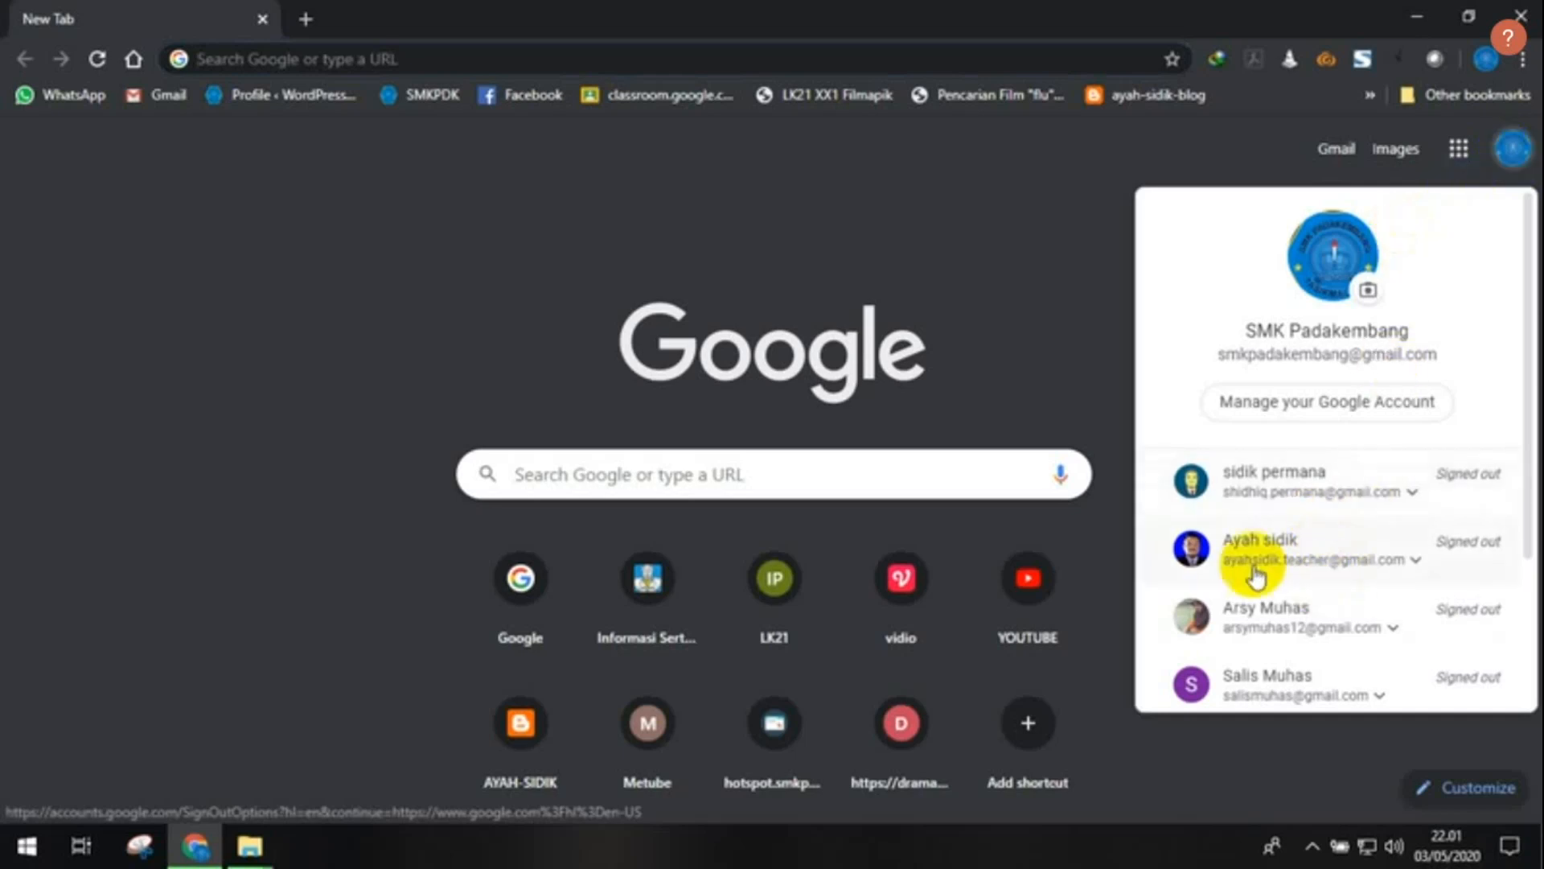
scroll(1282, 534, "down", 3)
scroll(1285, 537, "up", 3)
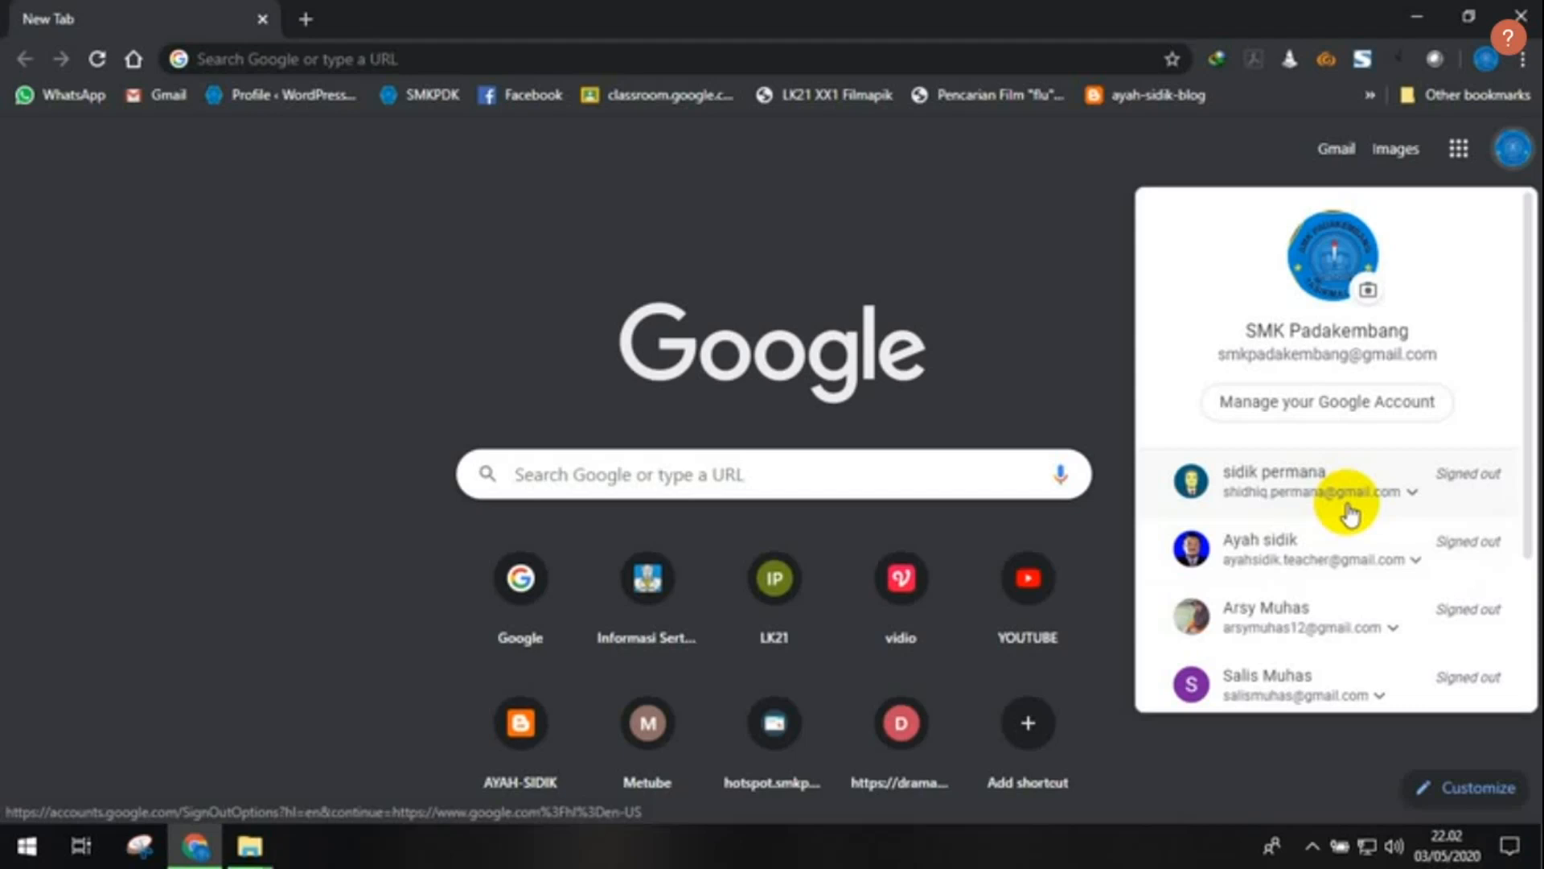
- Start signing in to the second saved Google account and continue to the password step
left_click(1310, 565)
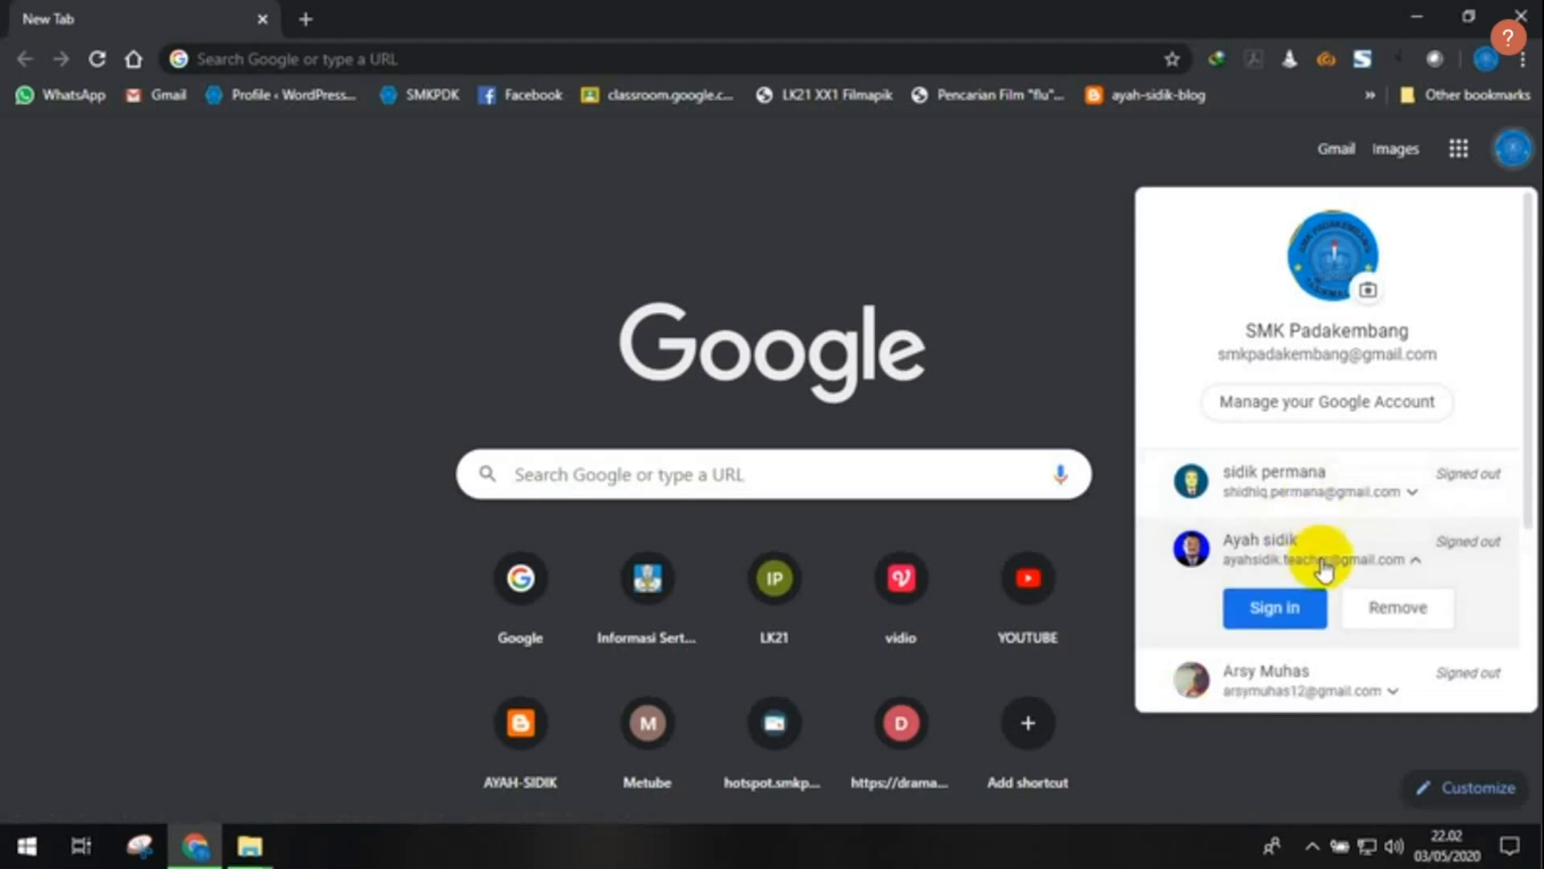
left_click(1293, 615)
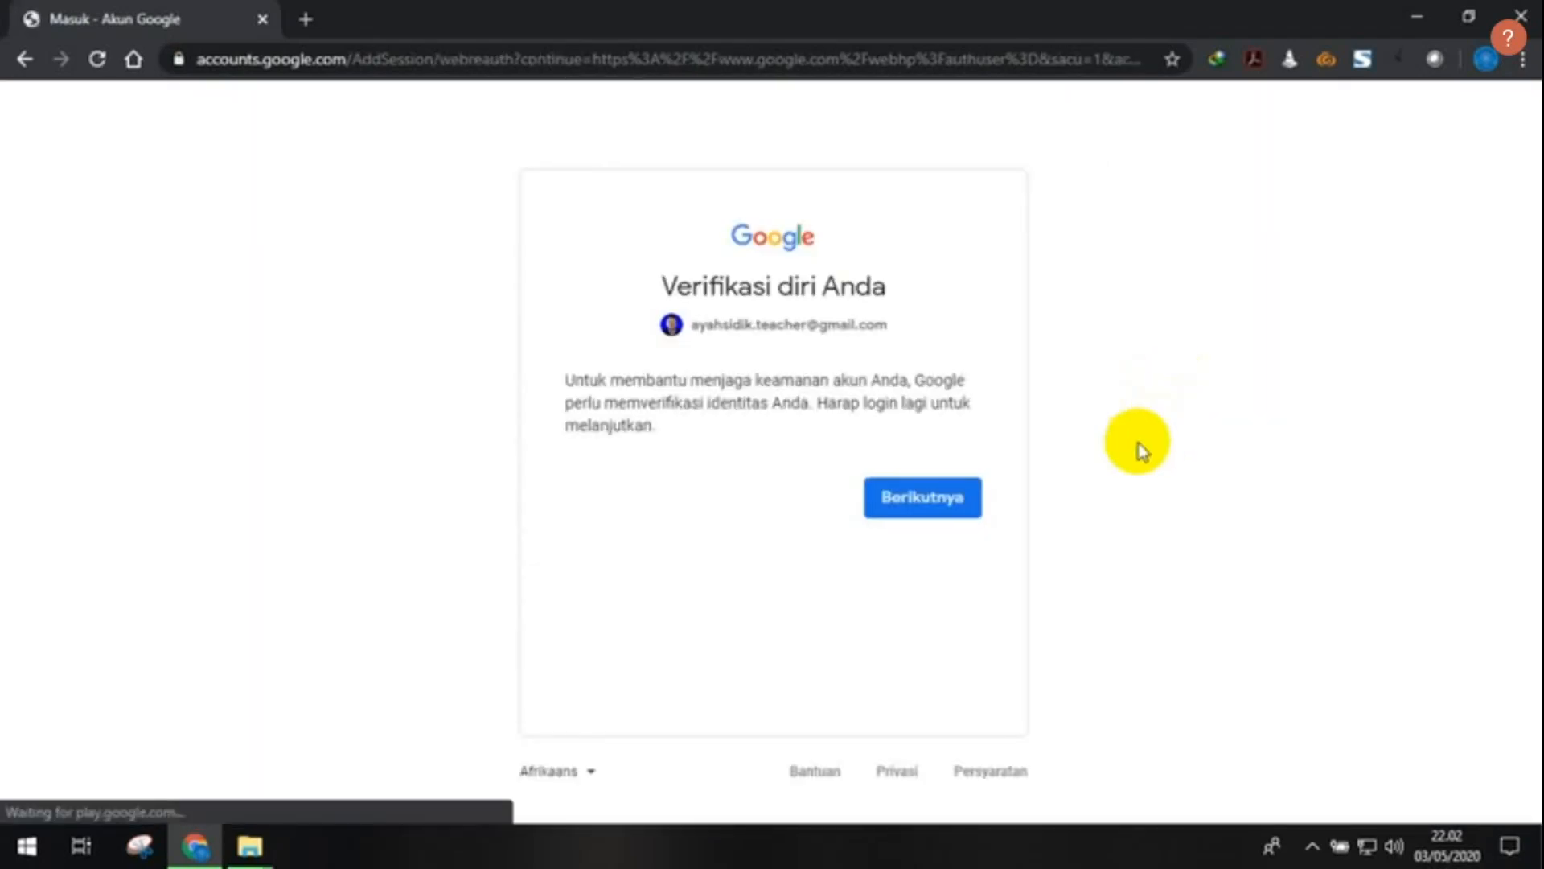
left_click(946, 497)
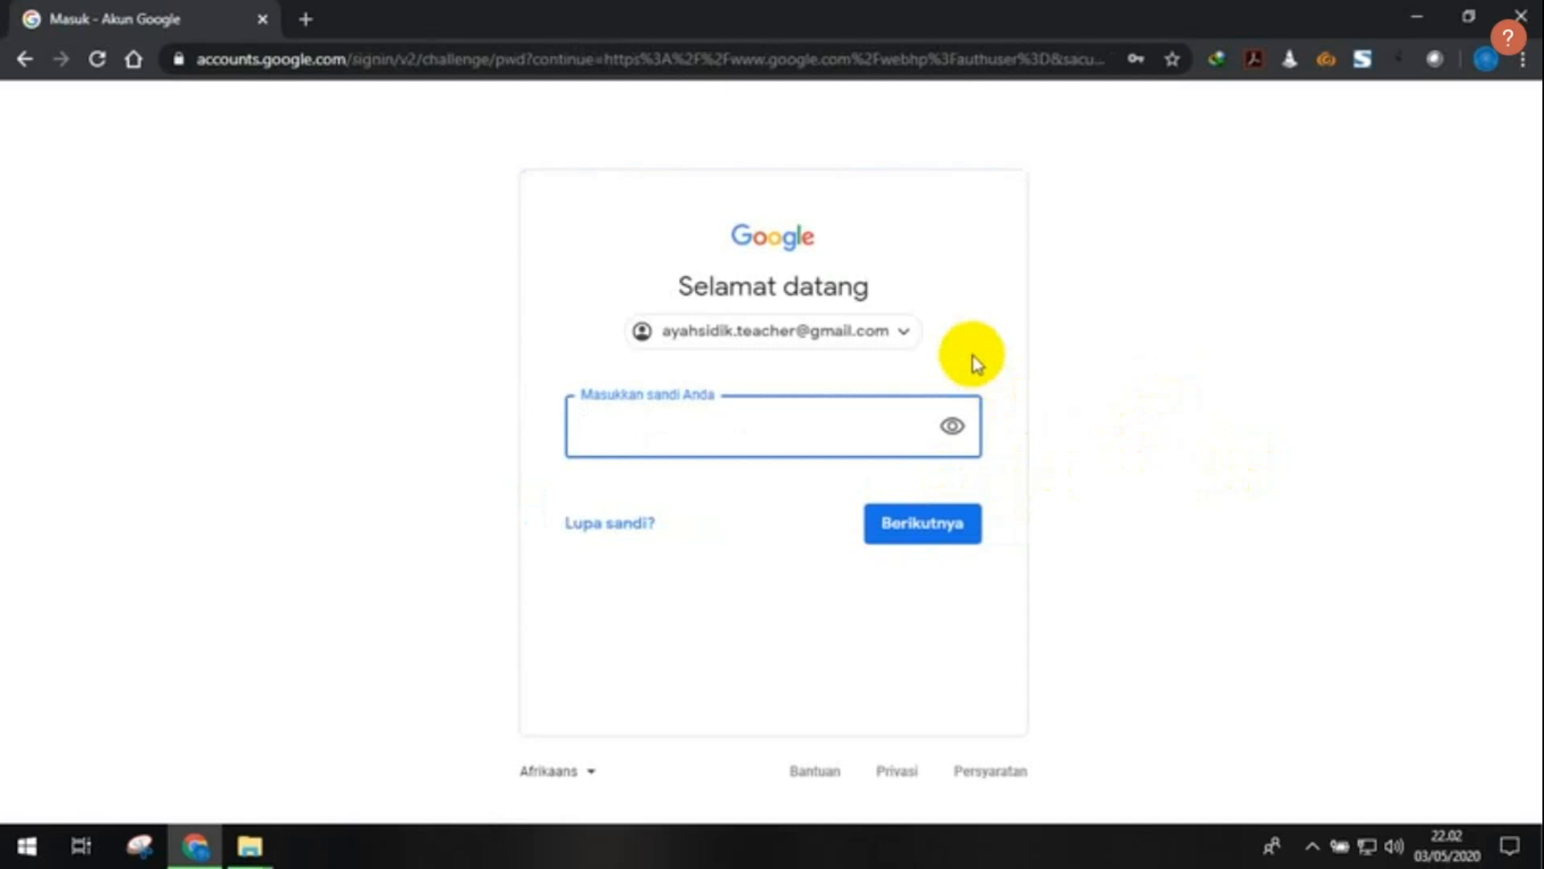
- Enter the account password and submit it to finish signing in
left_click(957, 430)
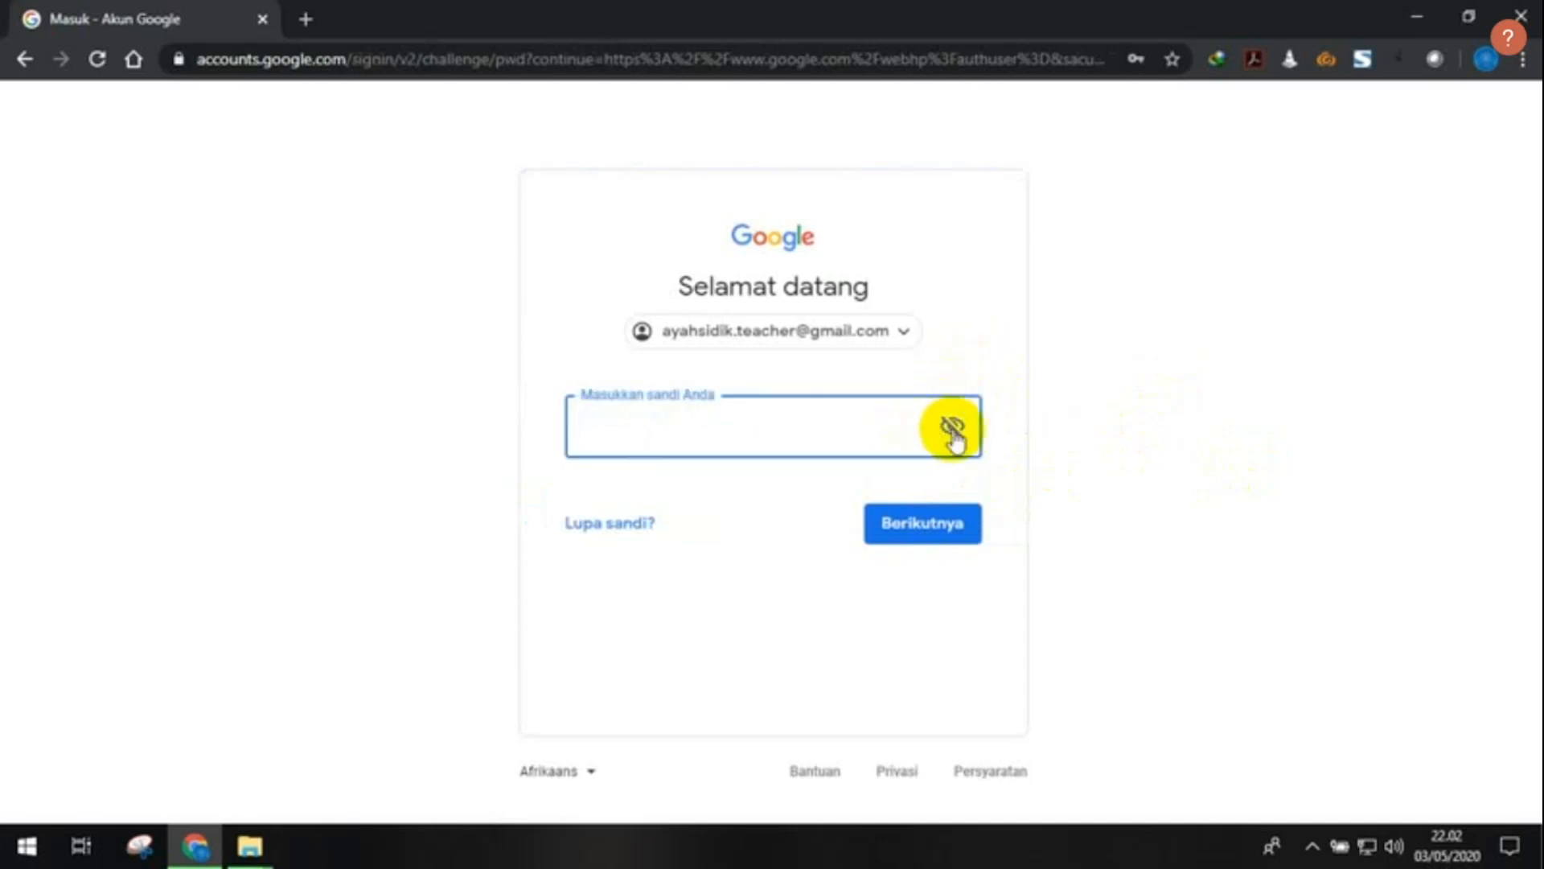
left_click(862, 434)
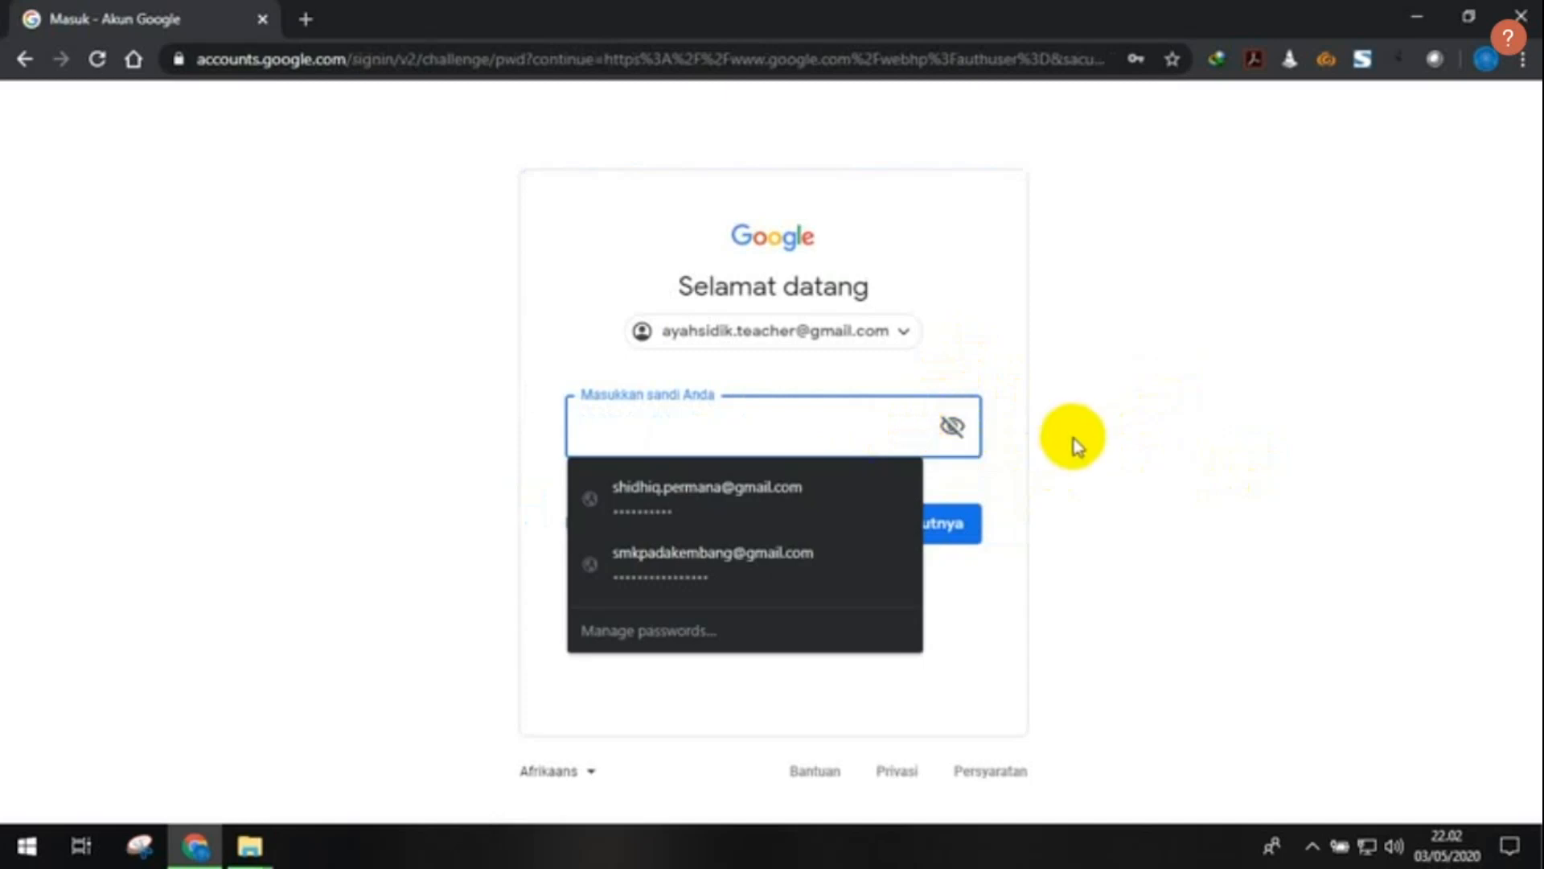
left_click(1078, 445)
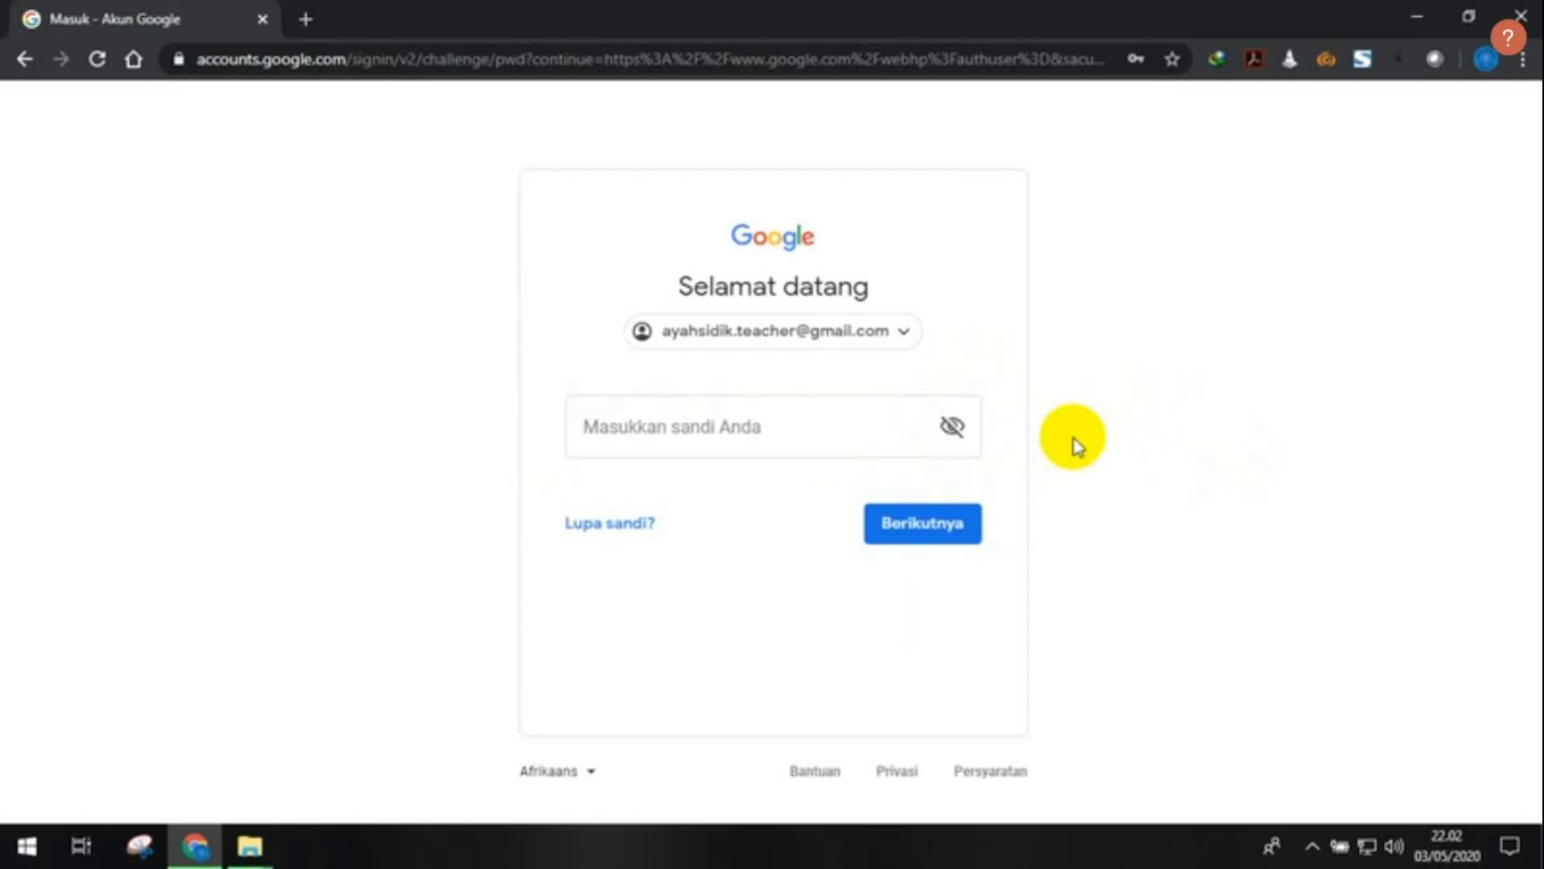
left_click(852, 417)
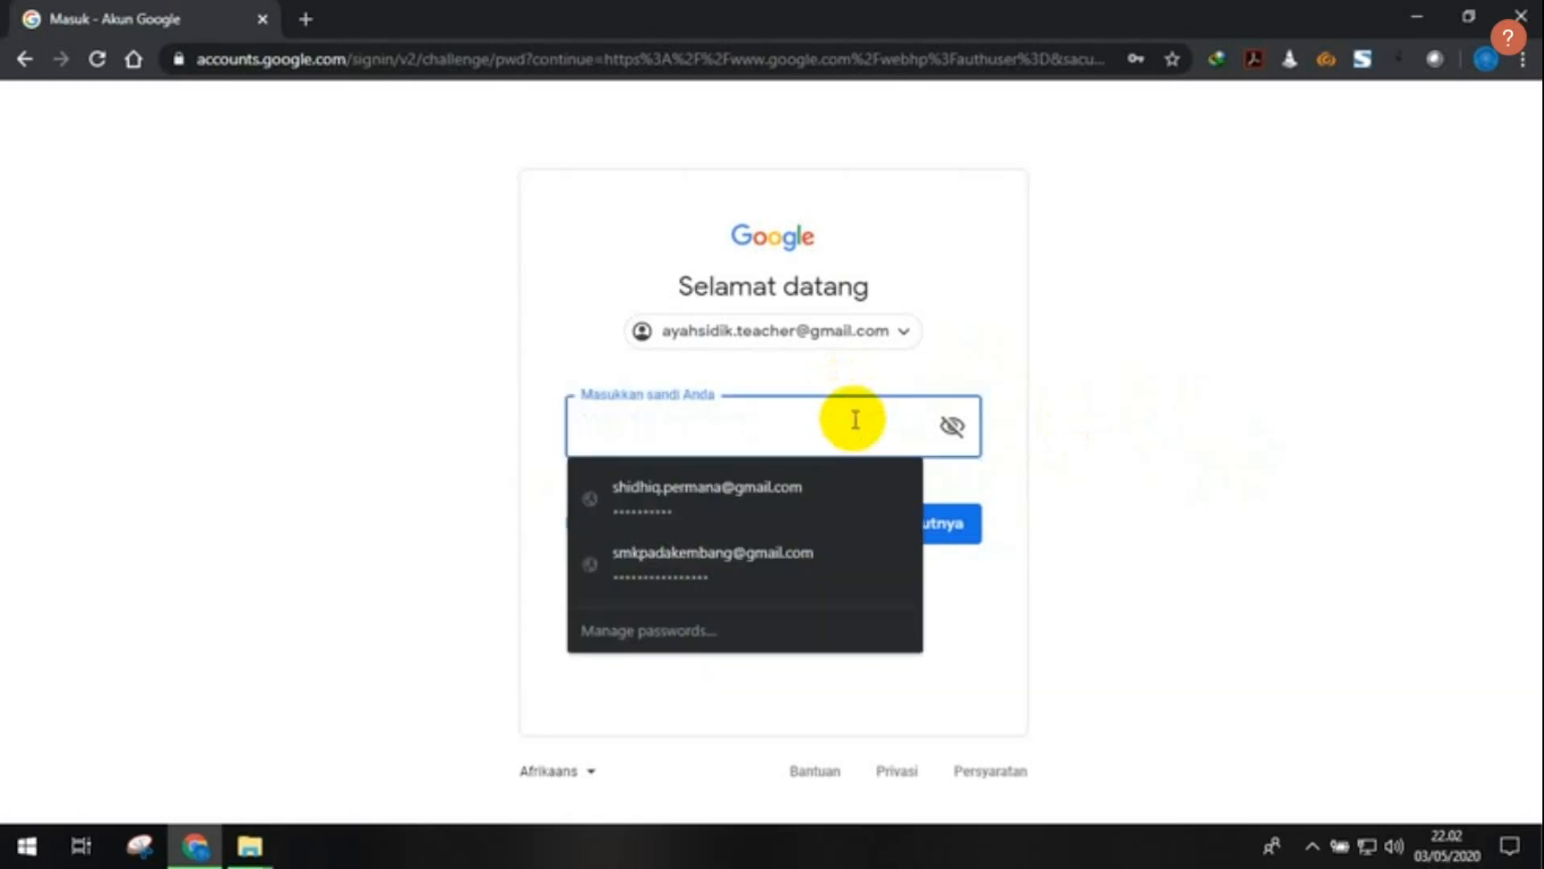
type("si")
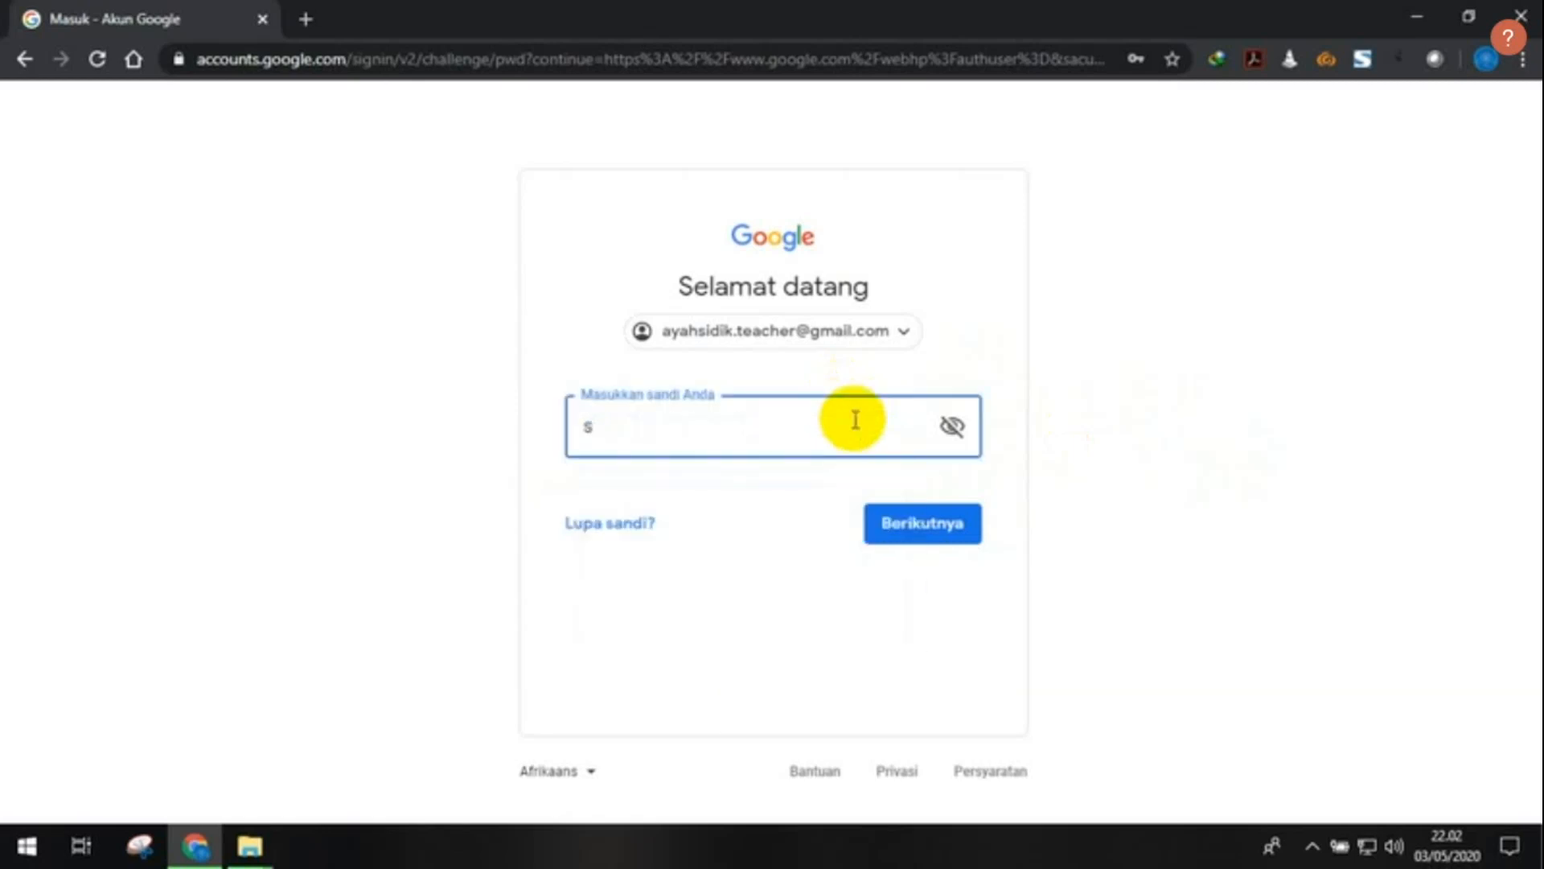
left_click(951, 428)
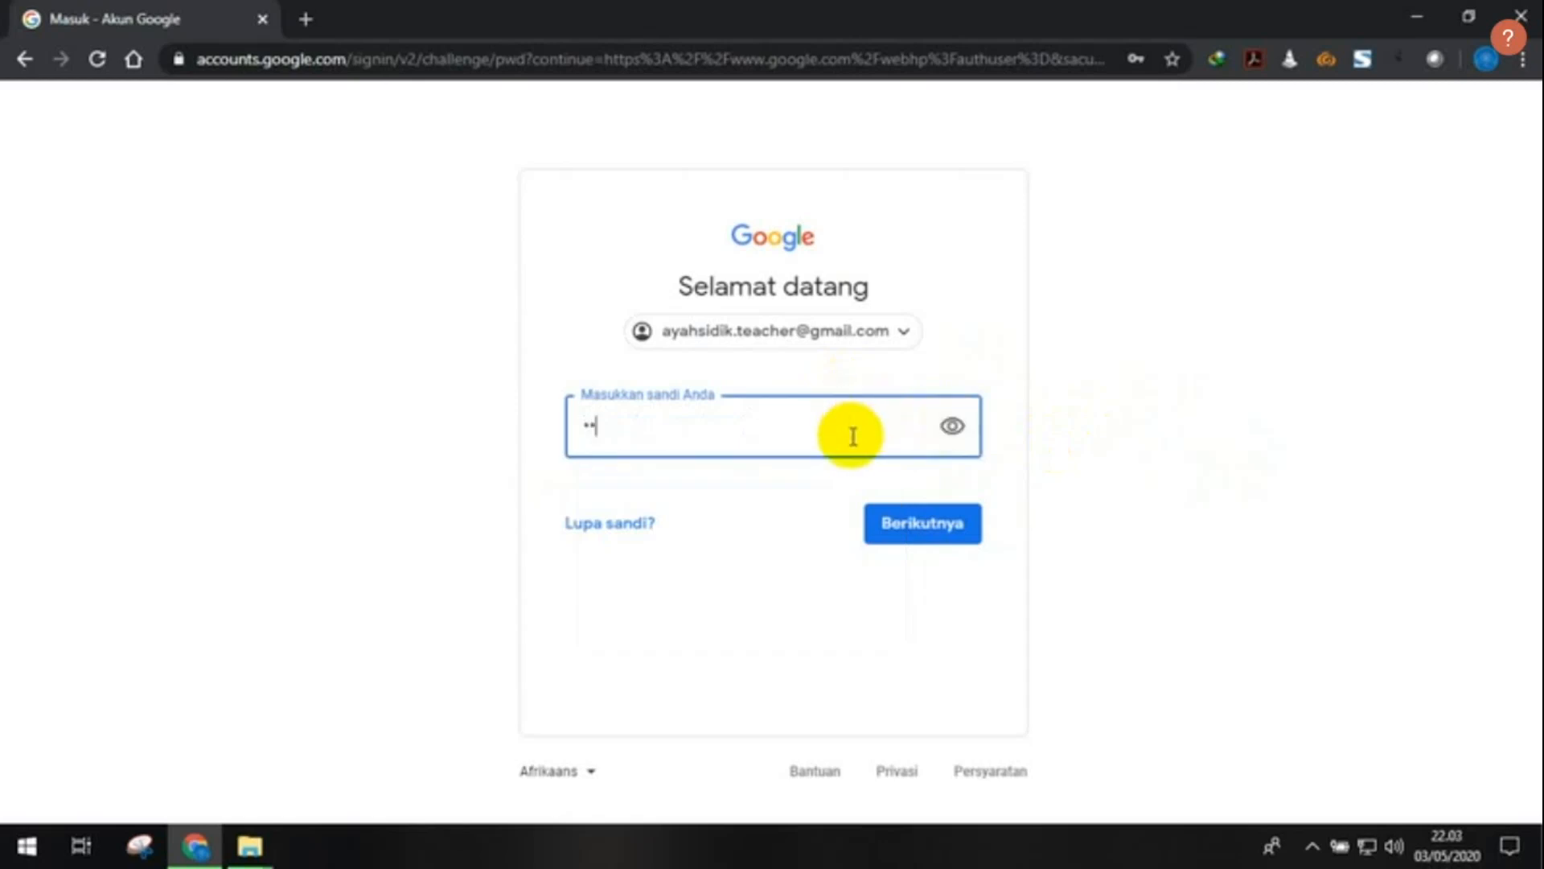
key("BackSpace")
key("BackSpace")
type("••••••••")
left_click(929, 542)
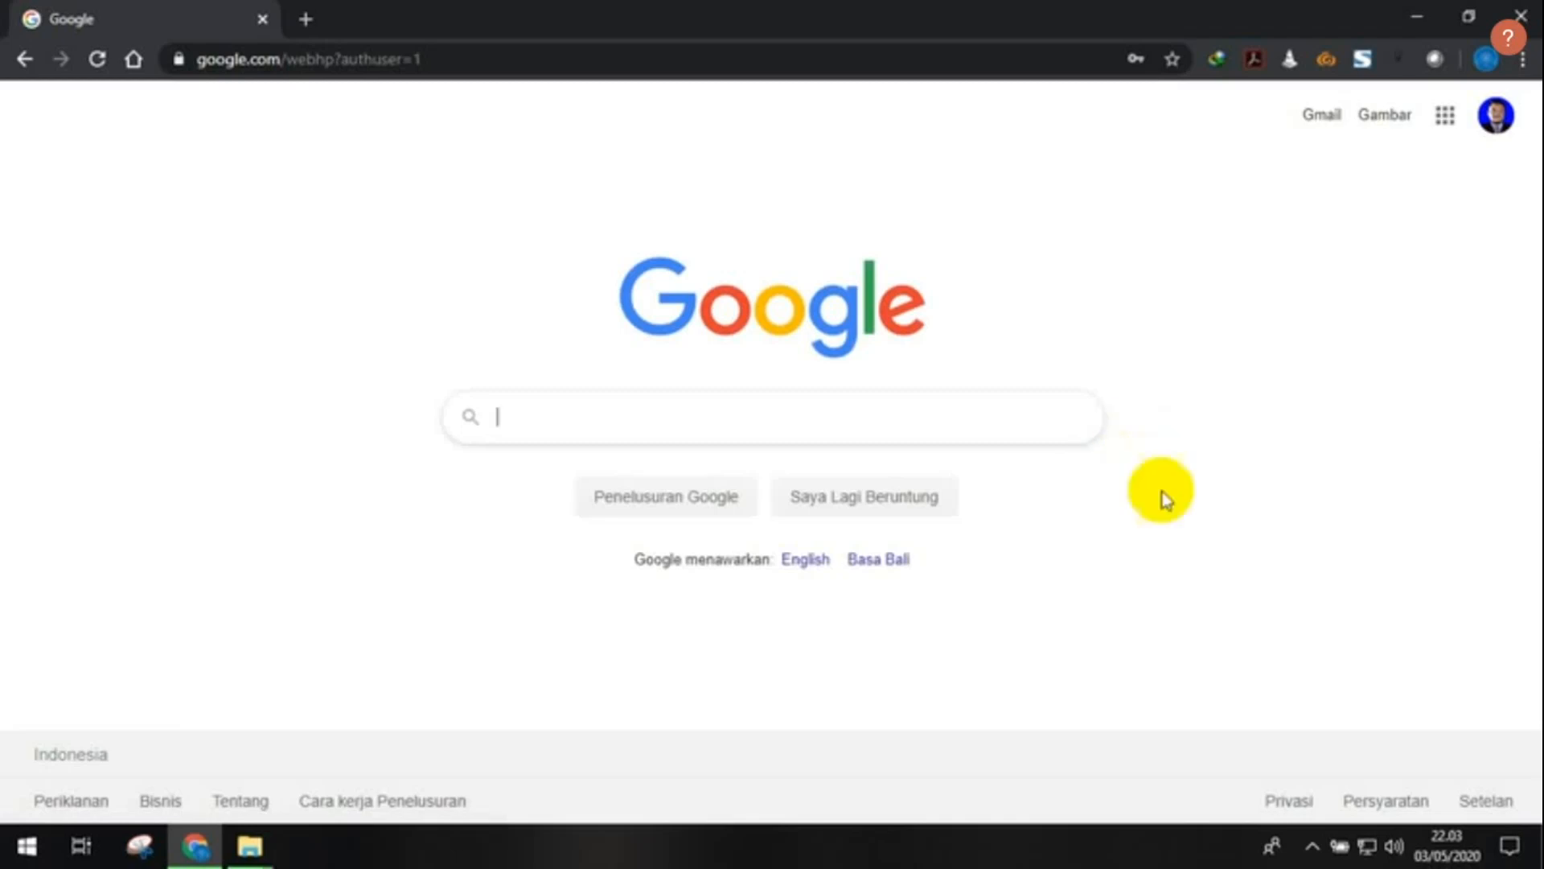
left_click(1504, 125)
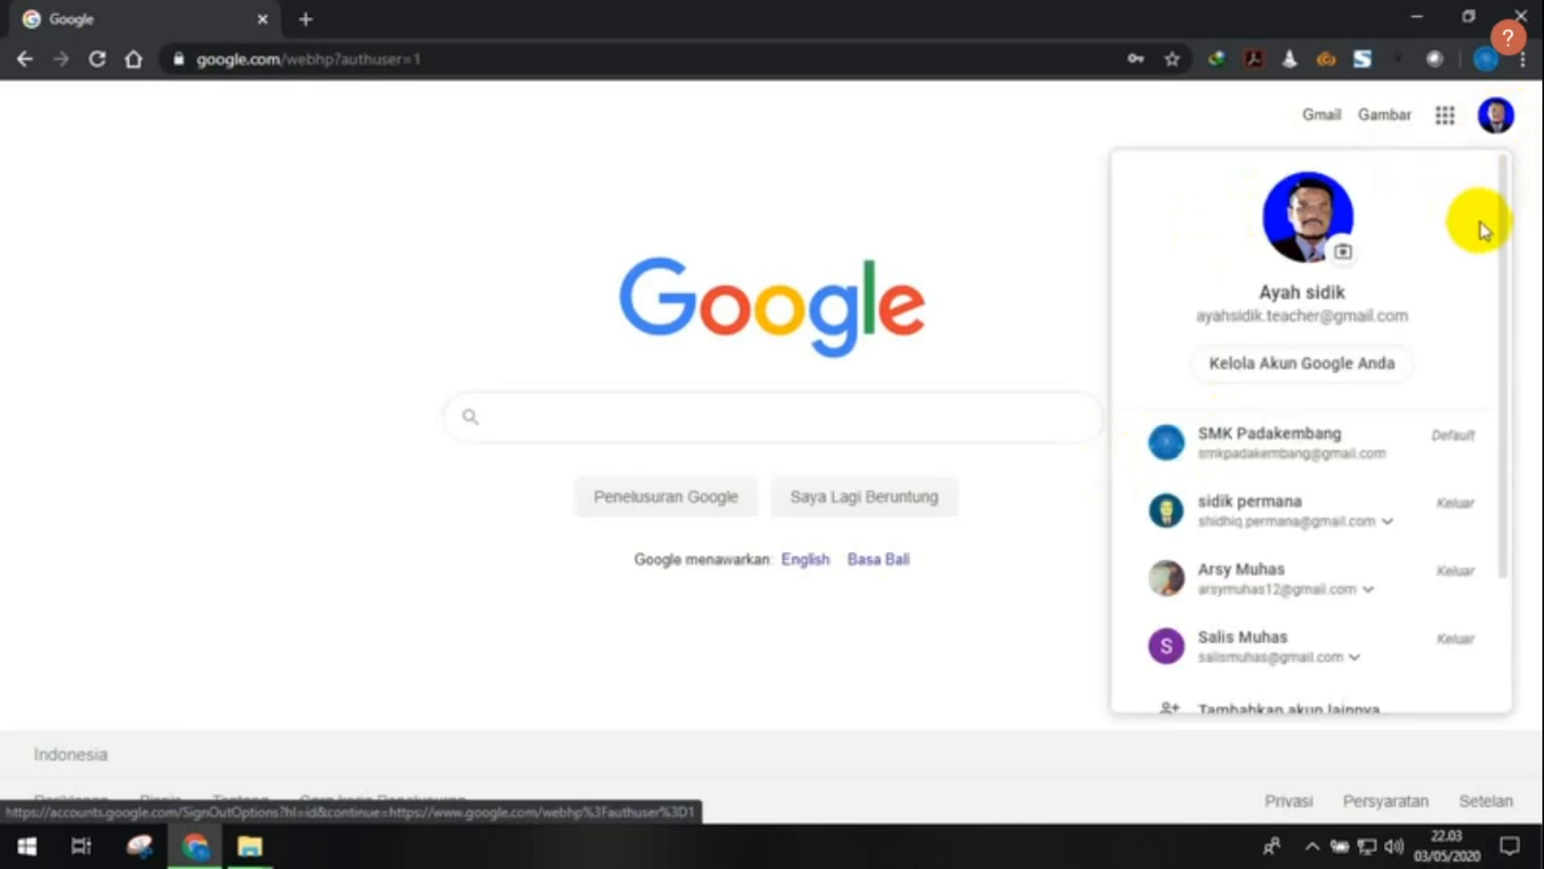
left_click(1496, 117)
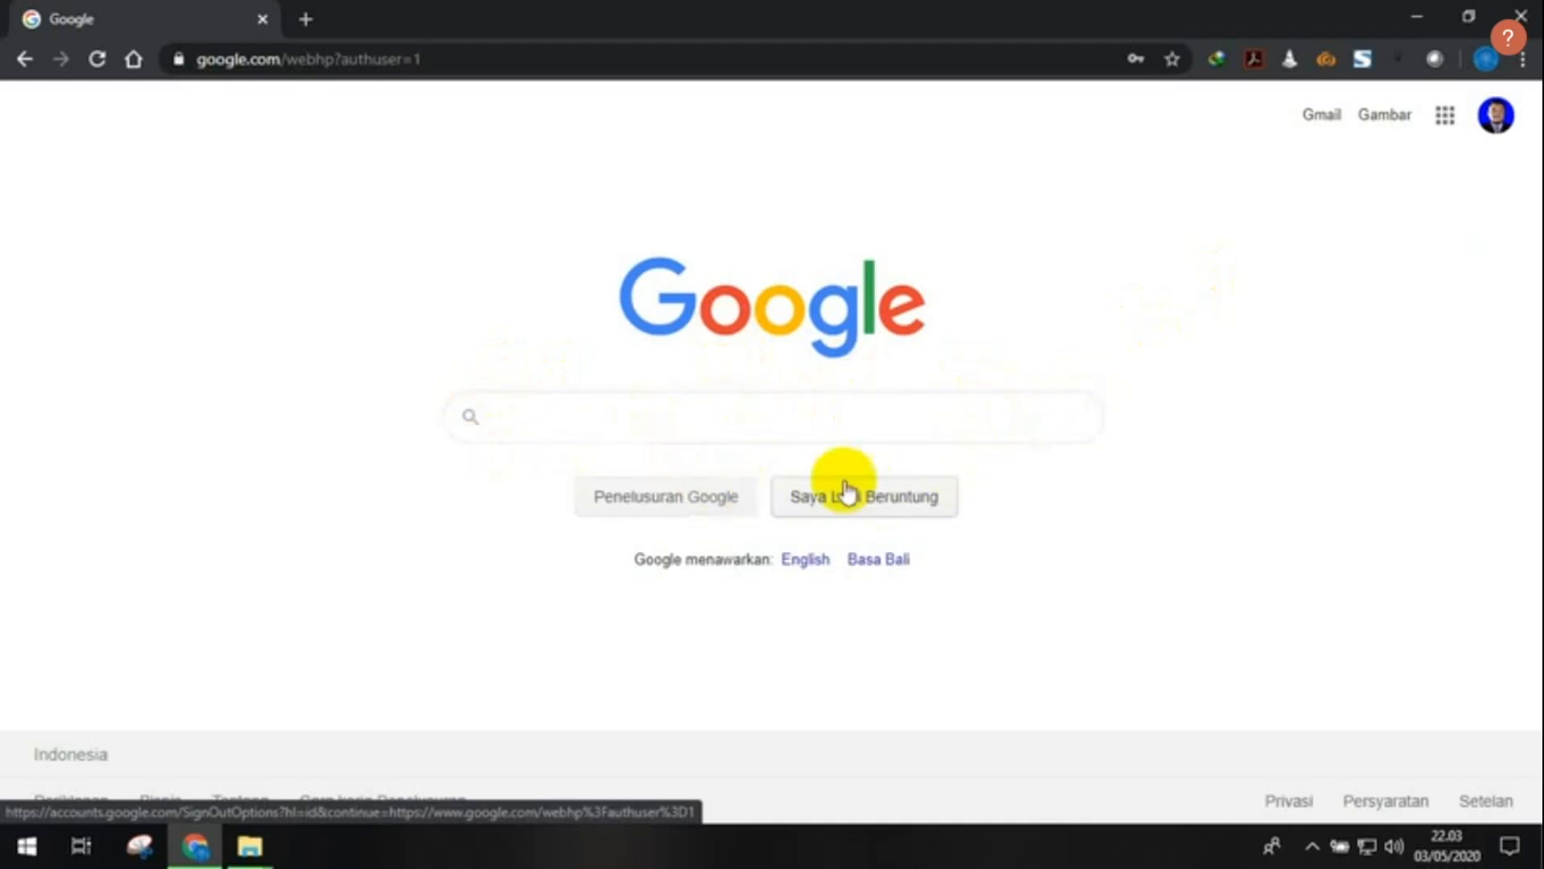
left_click(968, 424)
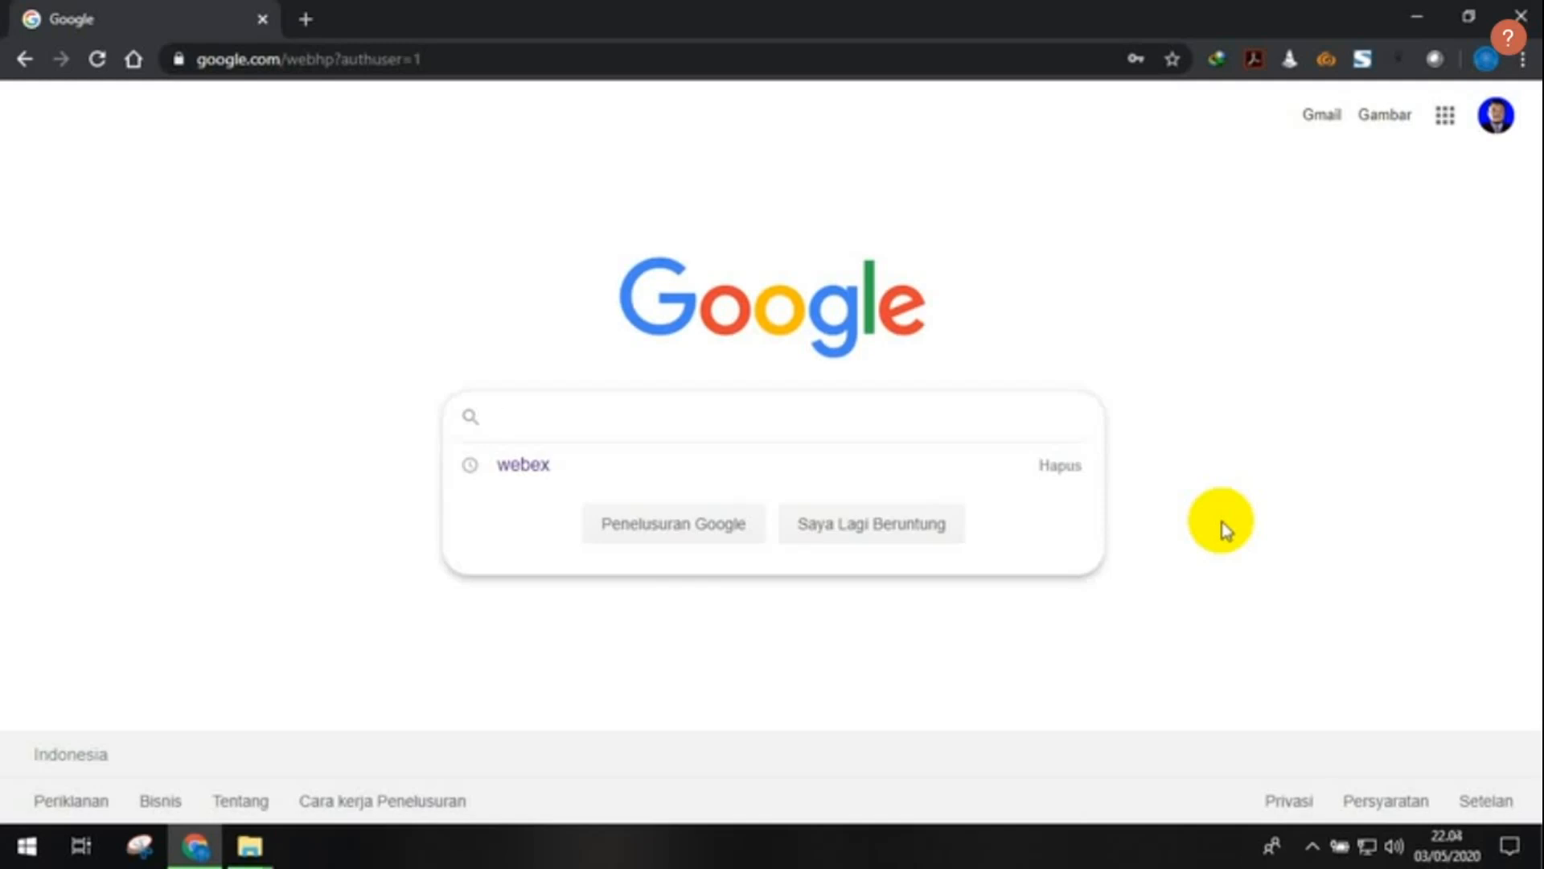
- Search Google for 'lowongan kerja' and scroll through the job-site results
type("lowo")
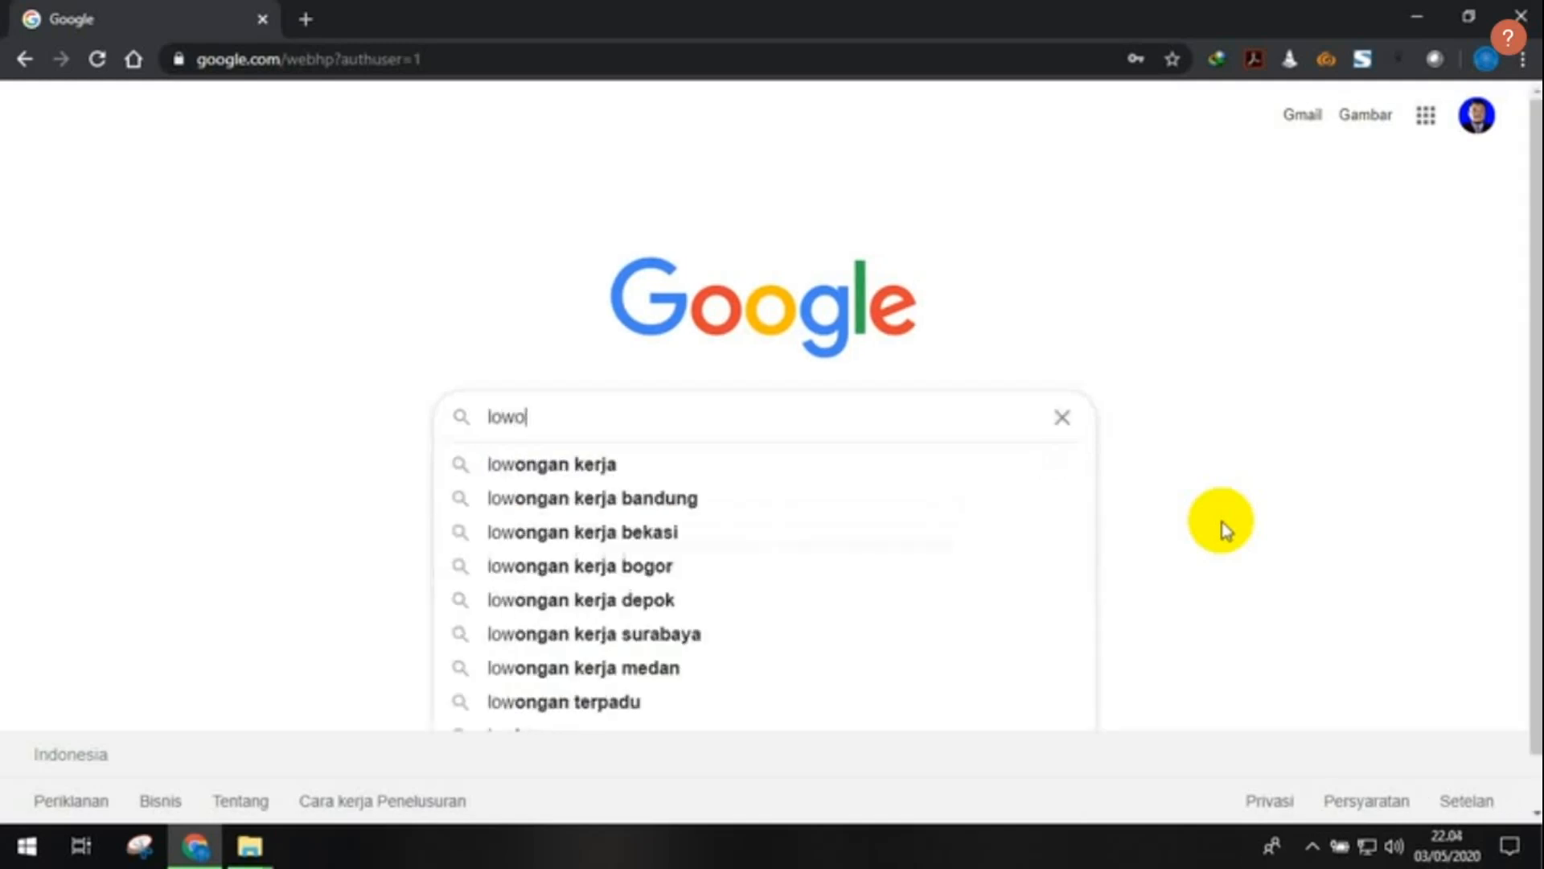
type("ngan kerja")
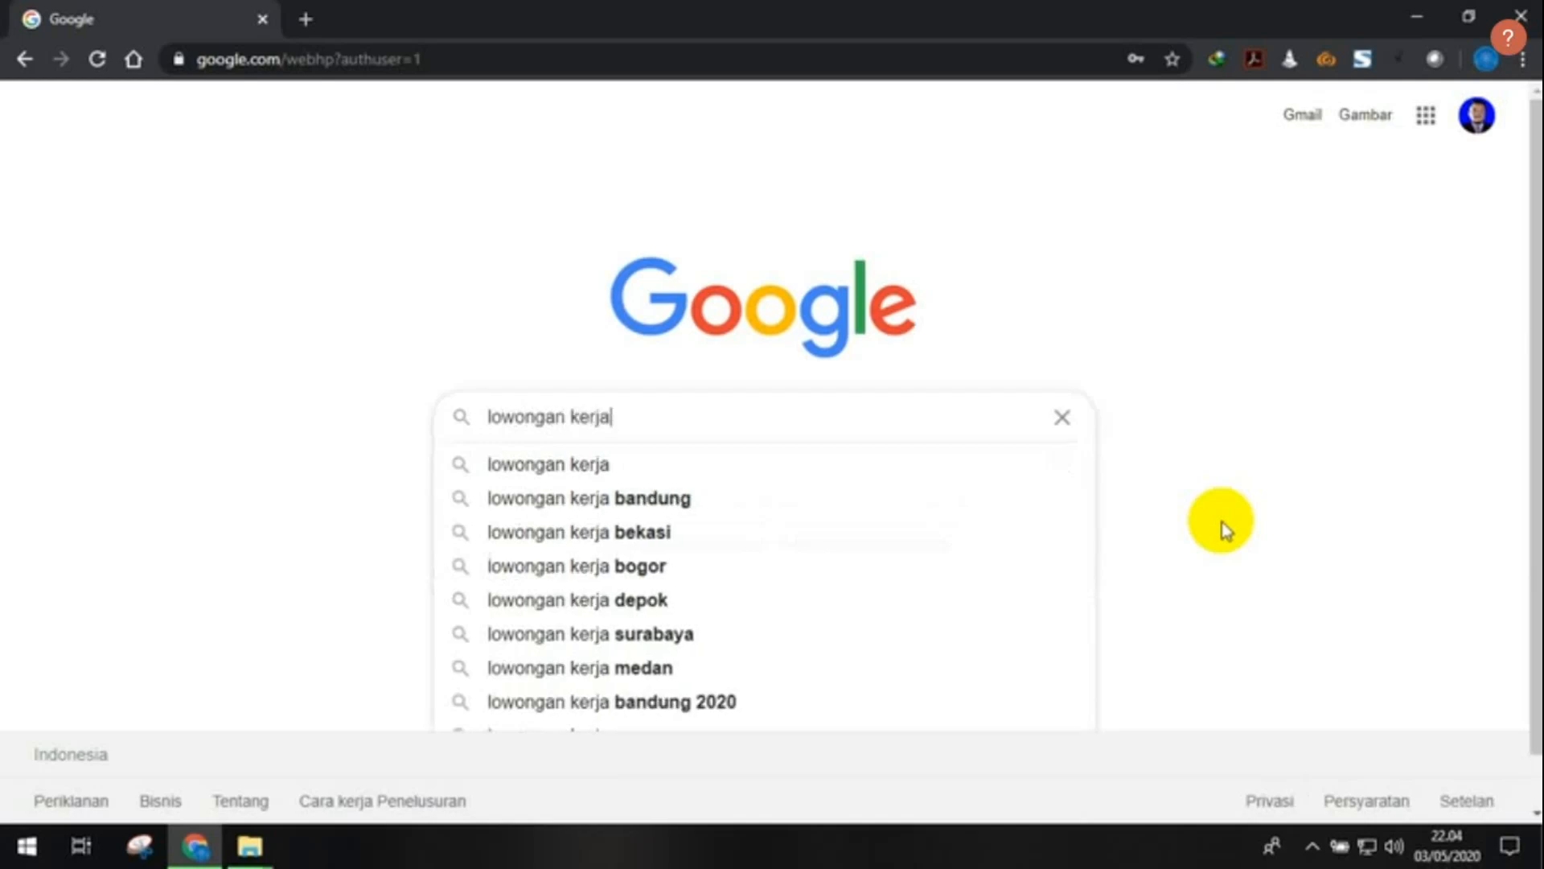
key("Return")
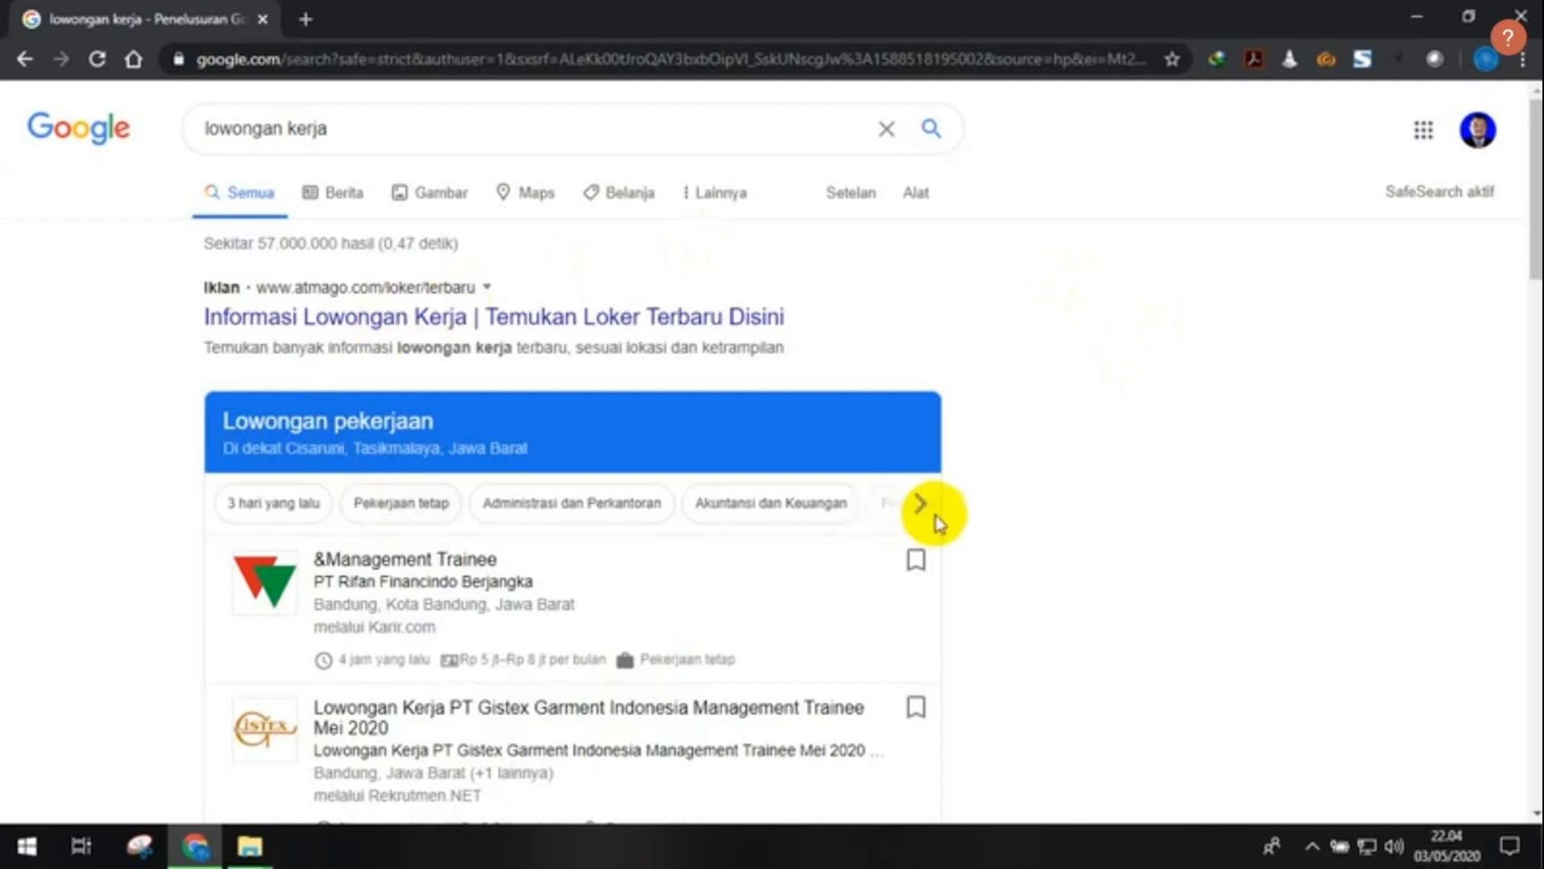
scroll(1041, 357, "down", 3)
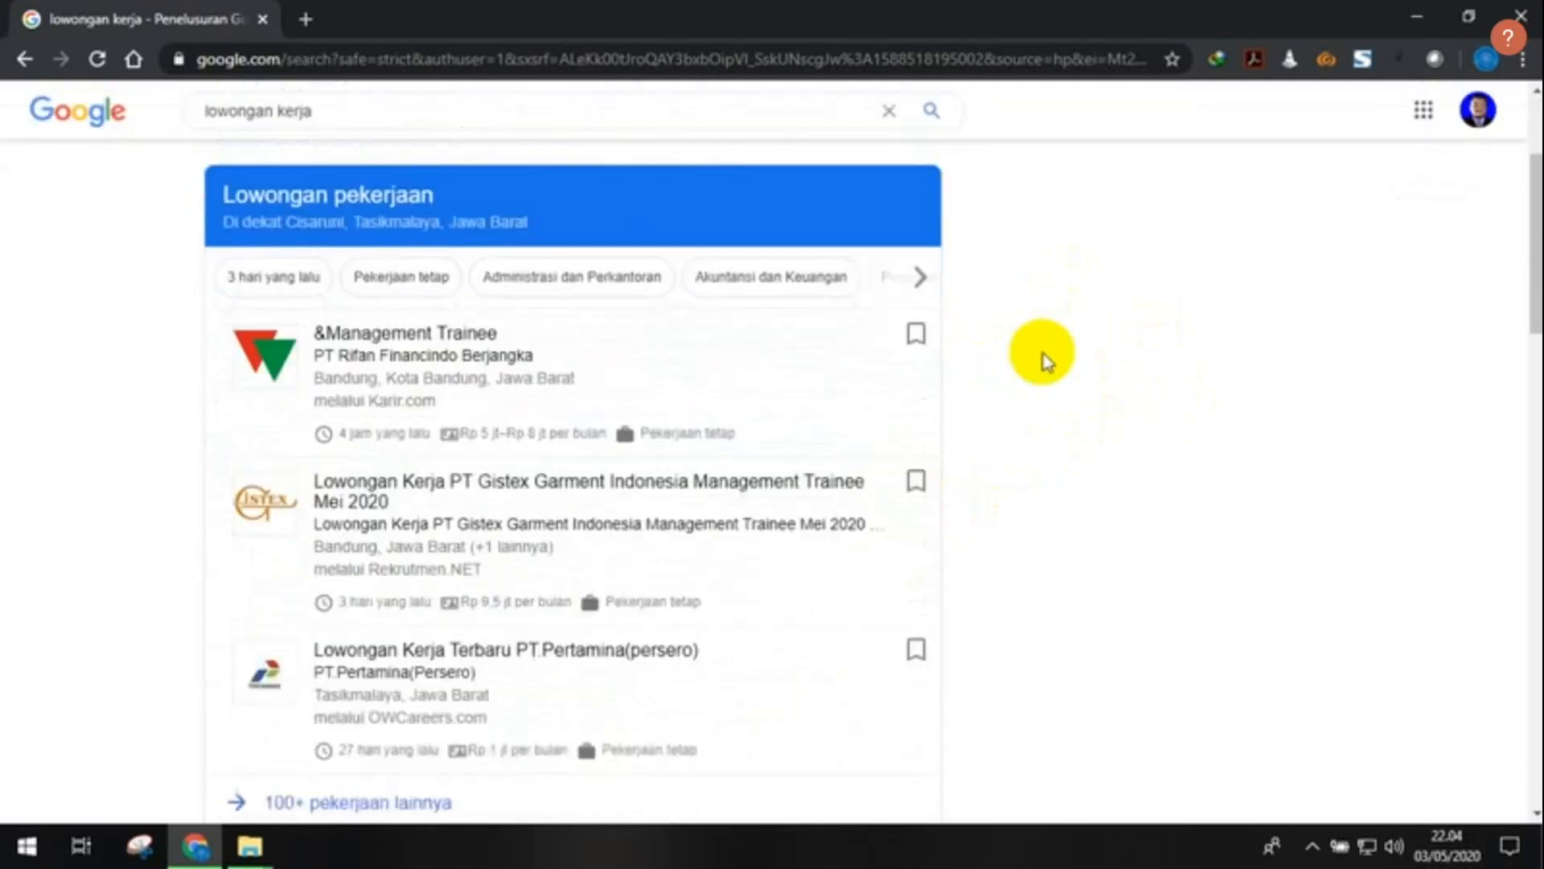
scroll(1045, 358, "down", 1)
scroll(1046, 358, "up", 2)
scroll(1046, 358, "down", 1)
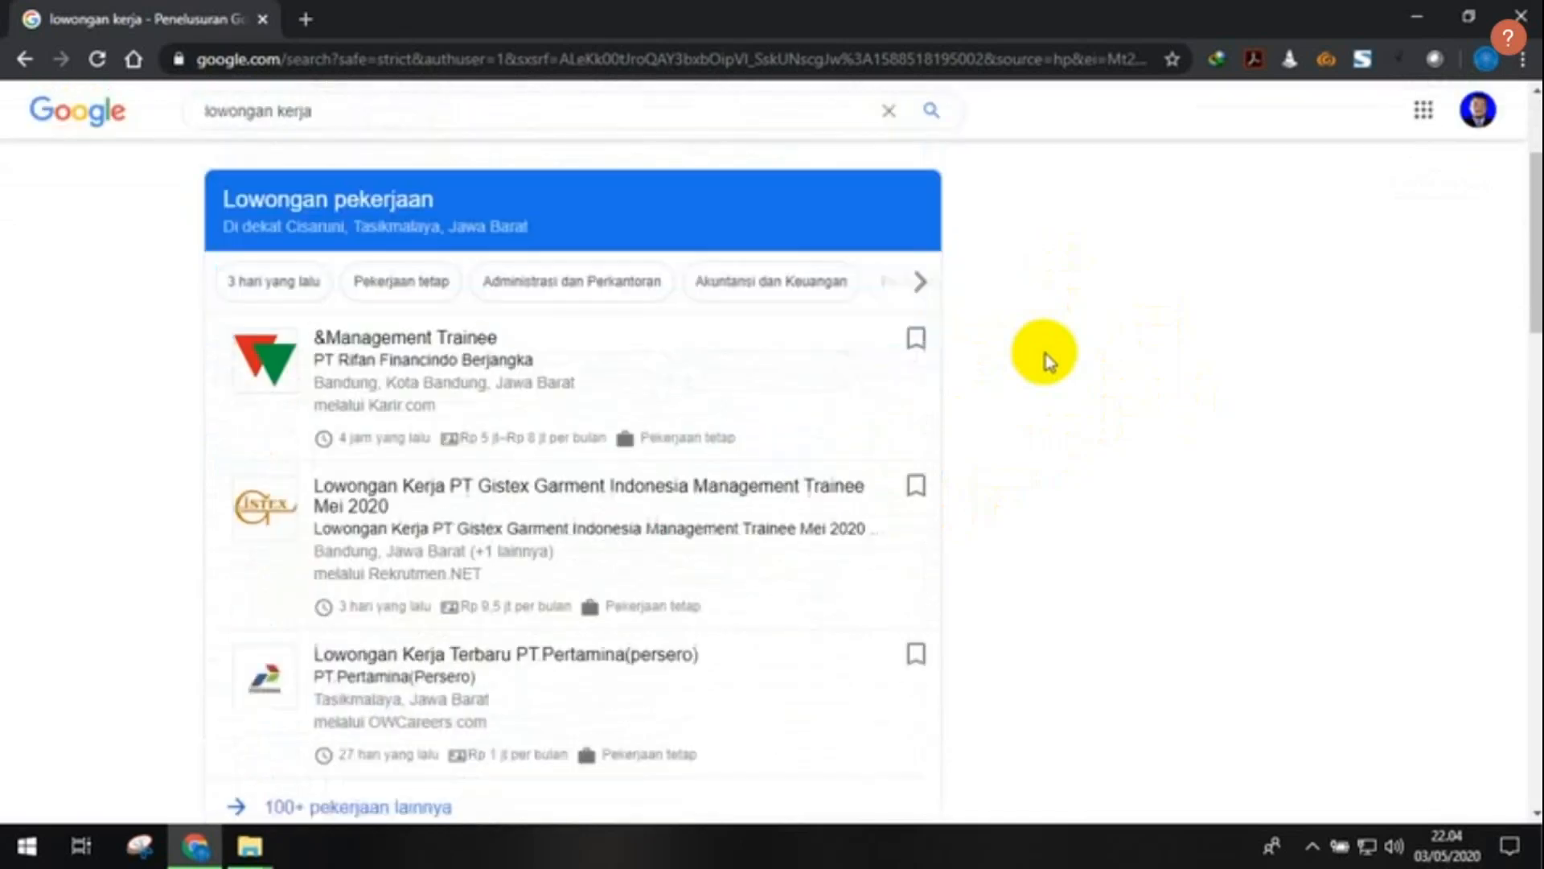
scroll(1042, 354, "down", 1)
scroll(1030, 330, "up", 1)
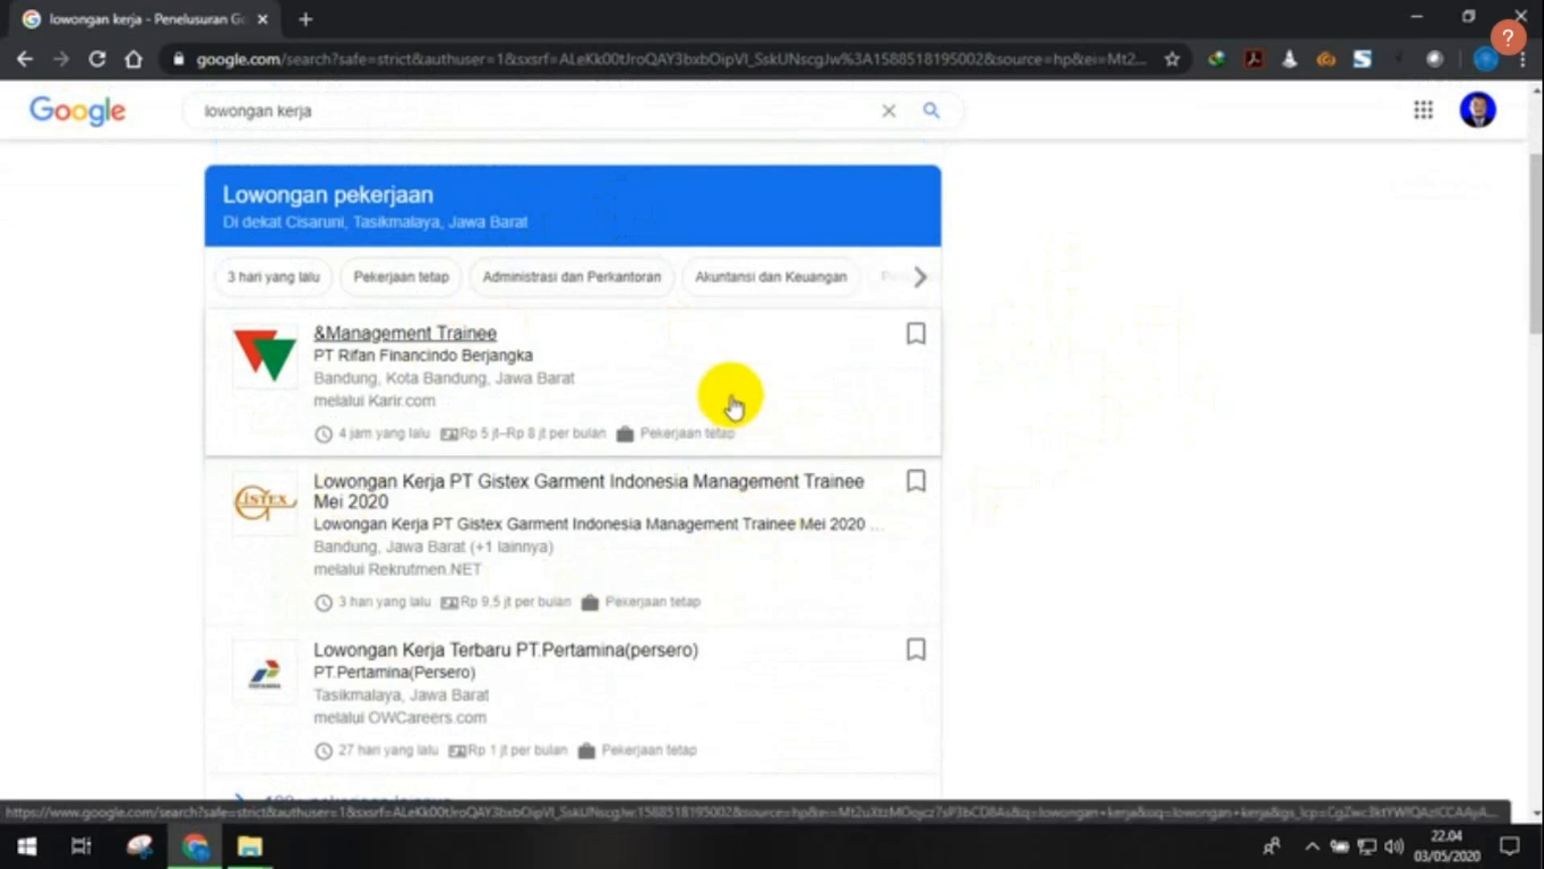
scroll(728, 401, "down", 1)
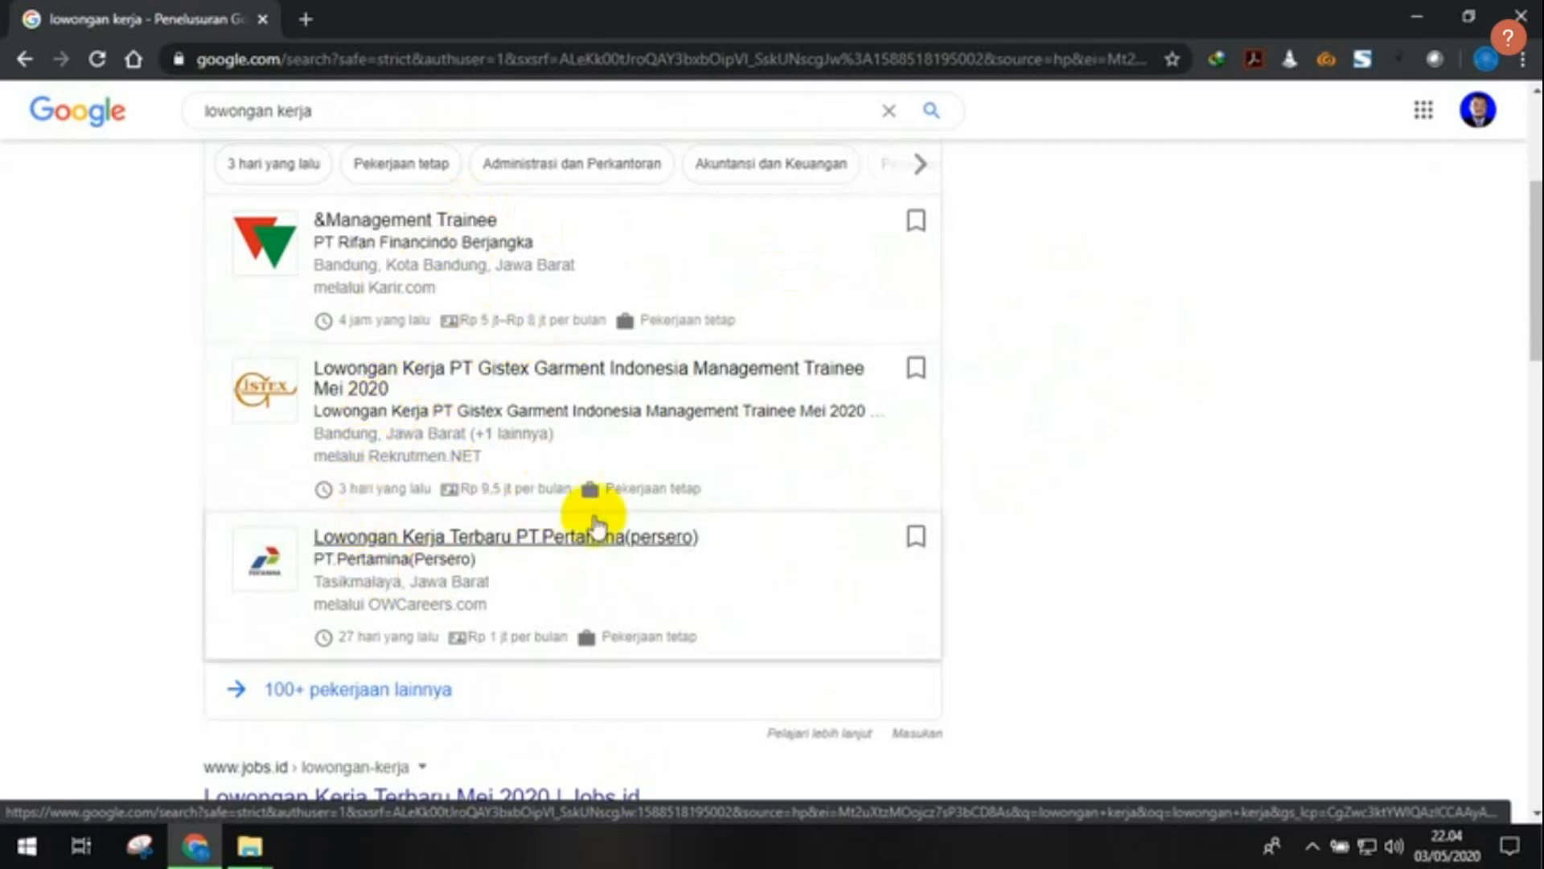
scroll(534, 414, "down", 4)
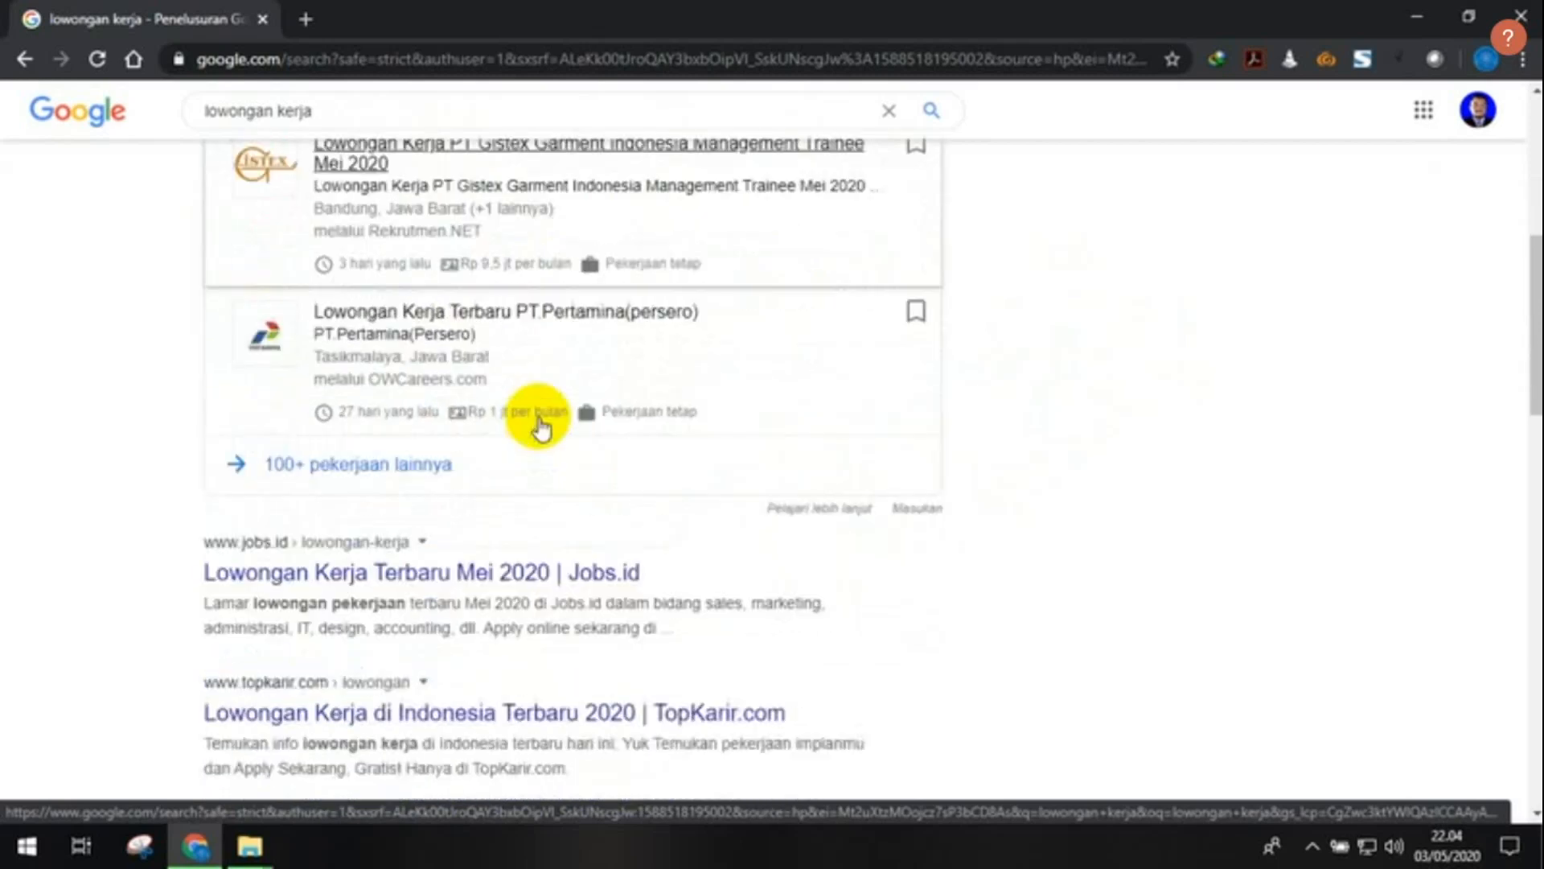
scroll(796, 454, "down", 3)
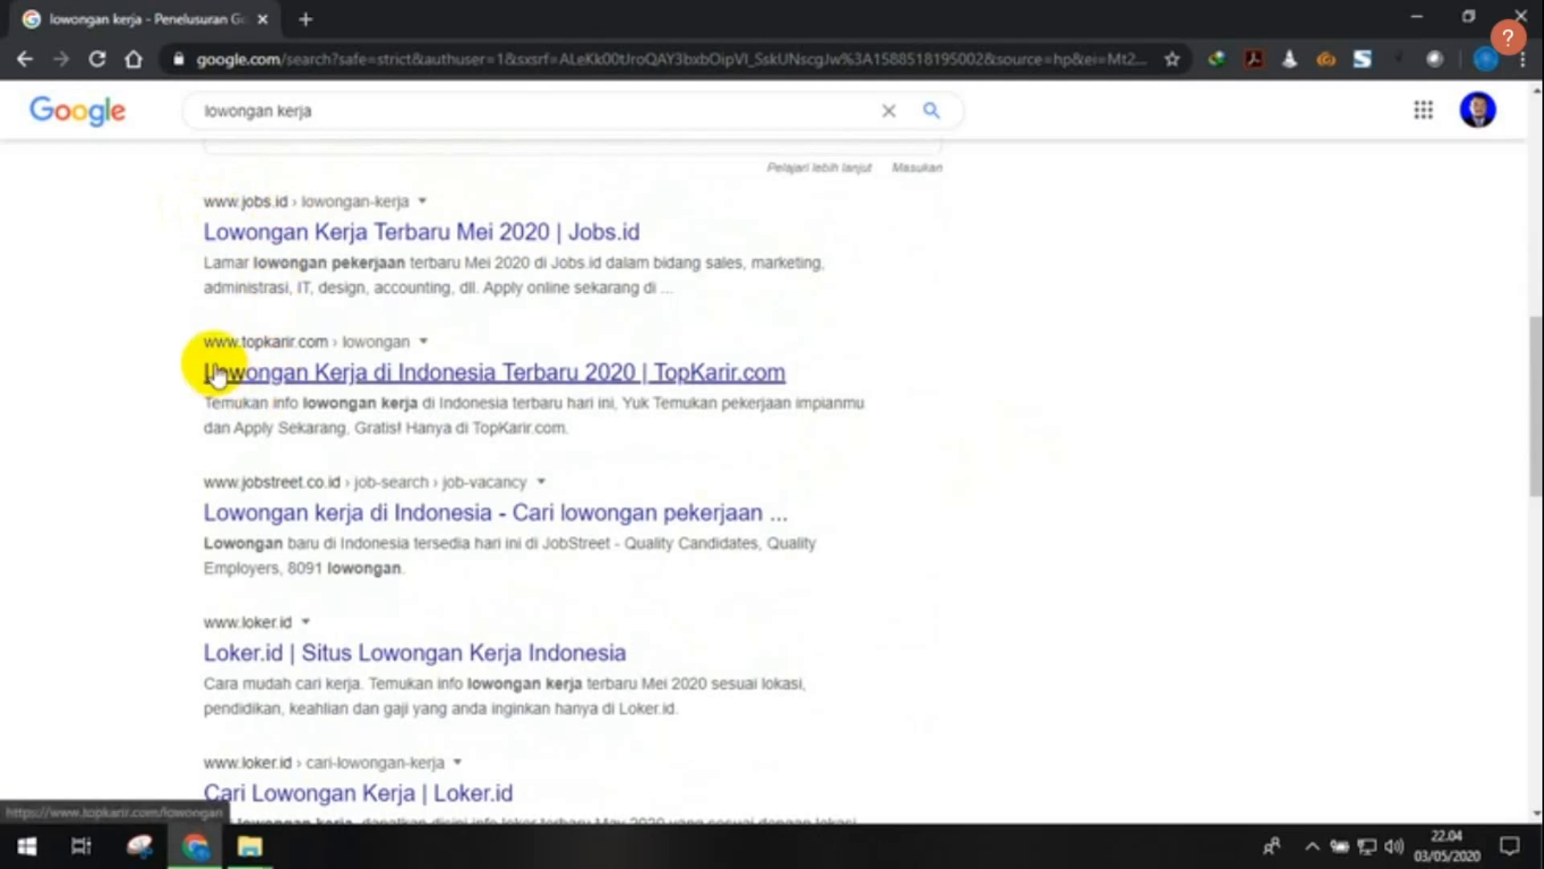
- Find the 'Lowongan Kerja Terbaru Mei 2020 | Jobs.id' result and open its link menu
scroll(317, 366, "down", 1)
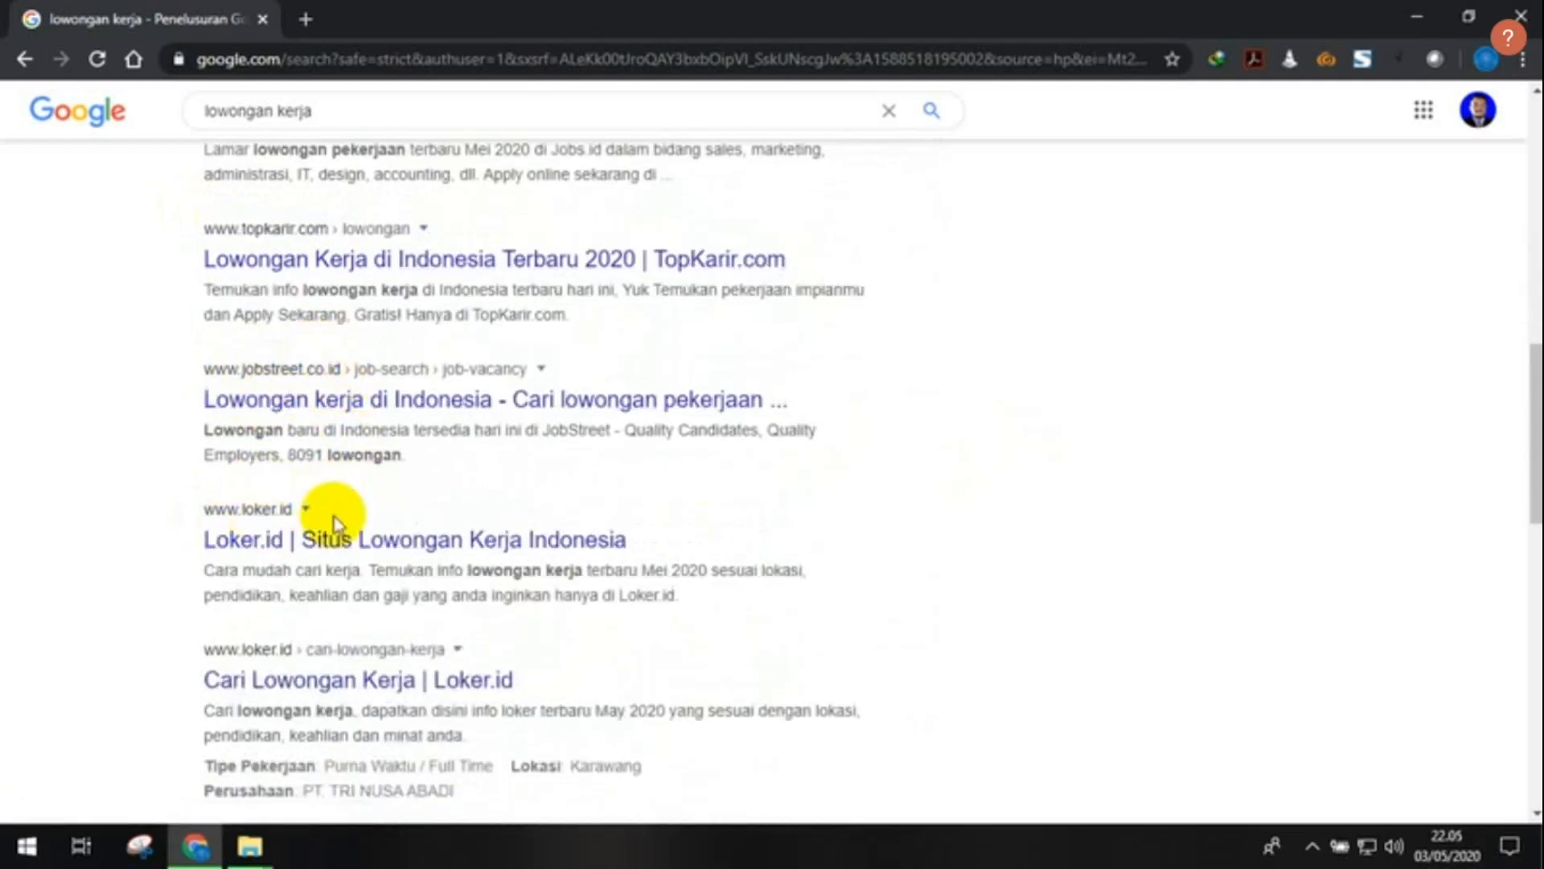
scroll(338, 527, "down", 1)
scroll(596, 552, "down", 2)
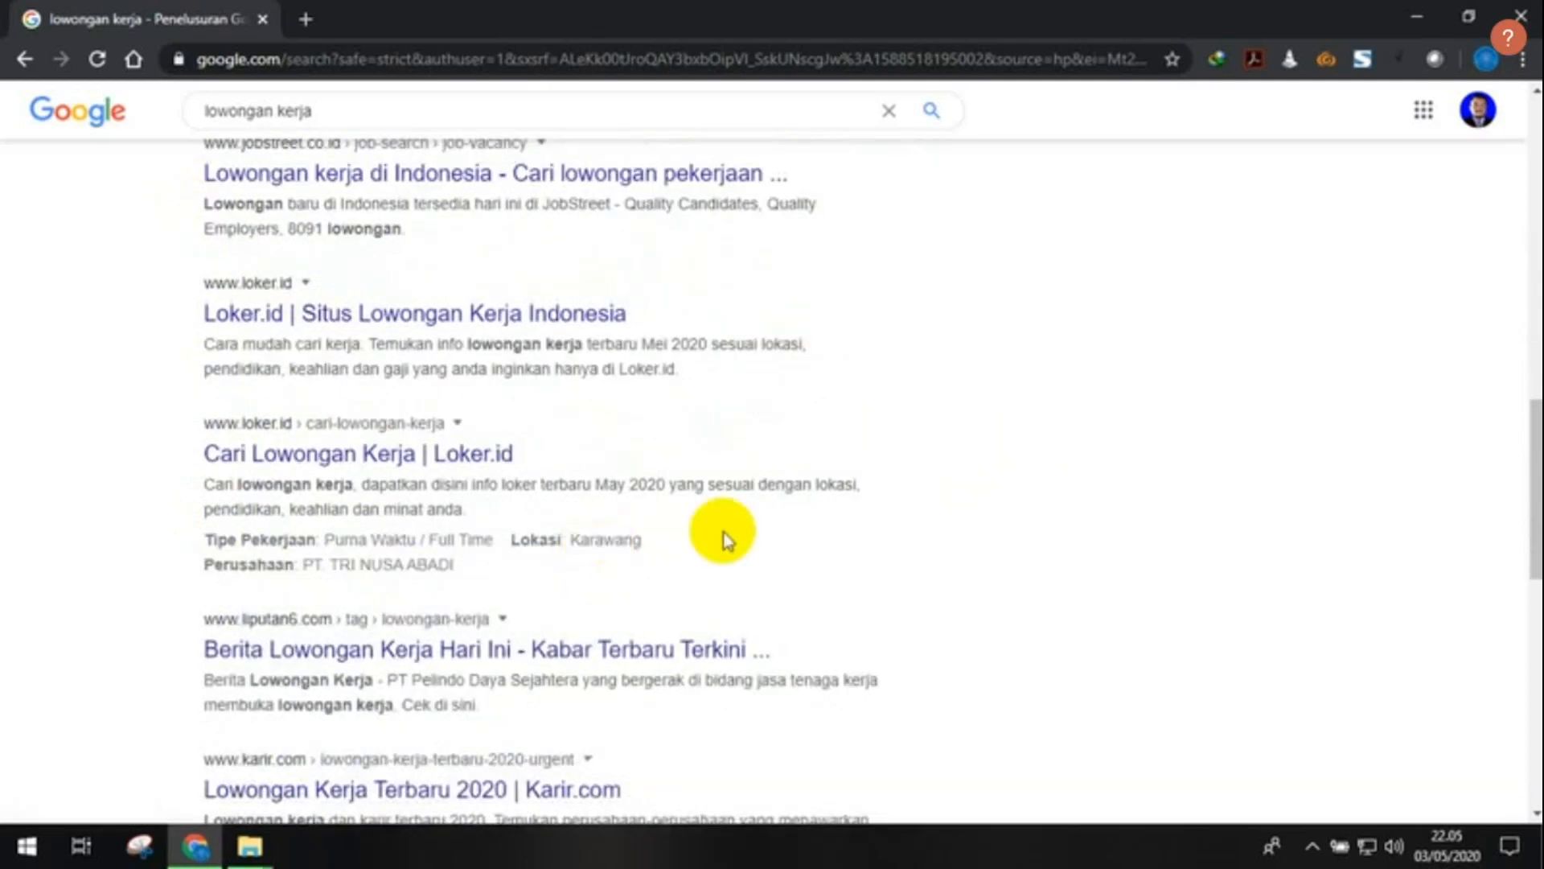
scroll(712, 522, "up", 2)
scroll(716, 523, "up", 2)
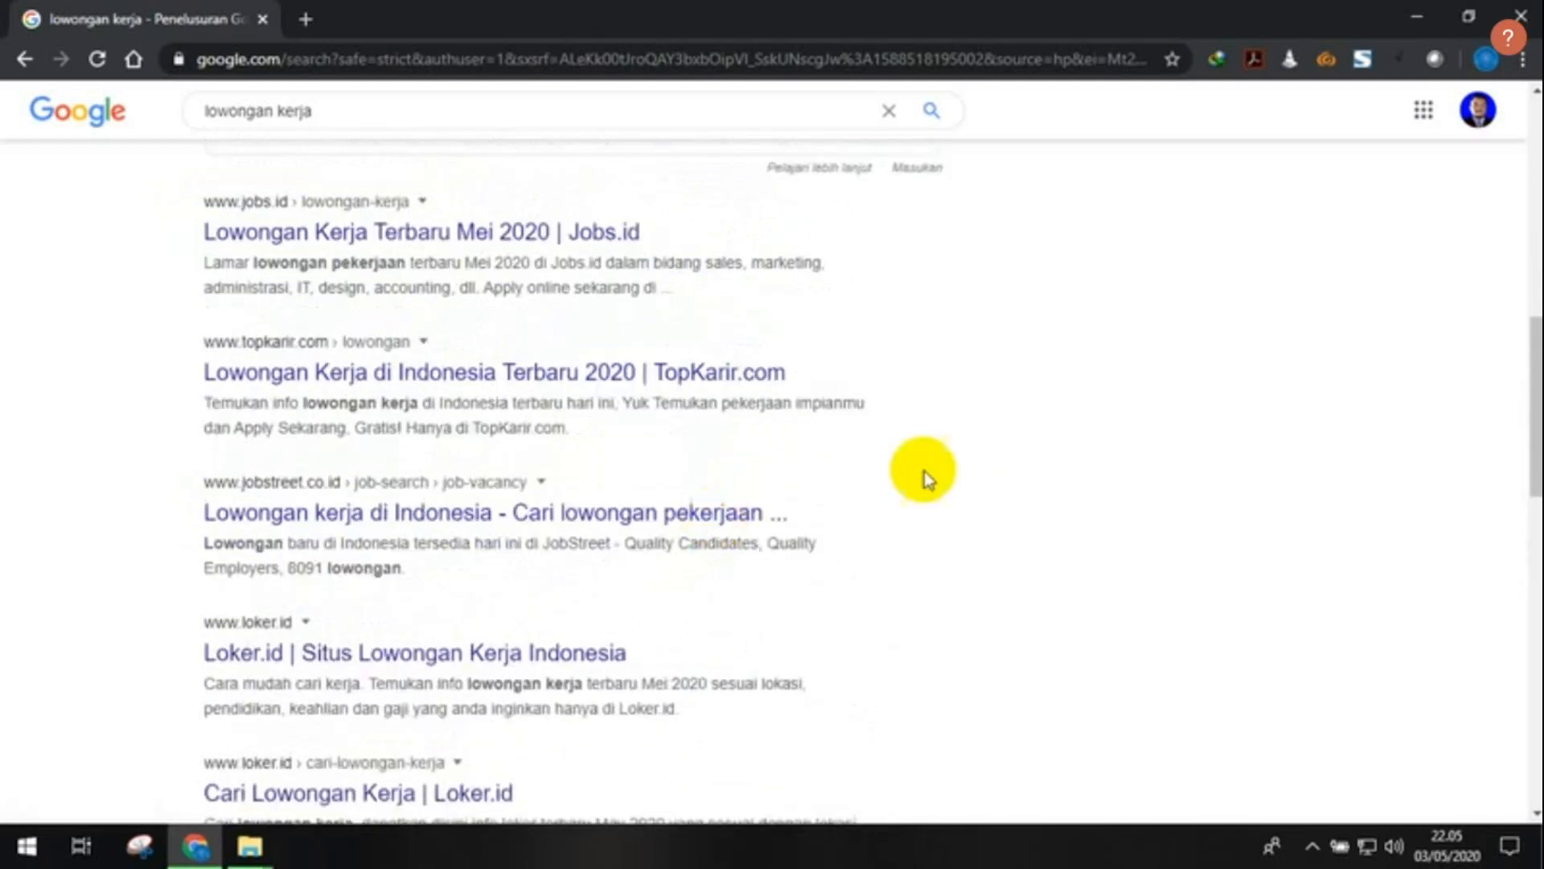
scroll(885, 491, "up", 1)
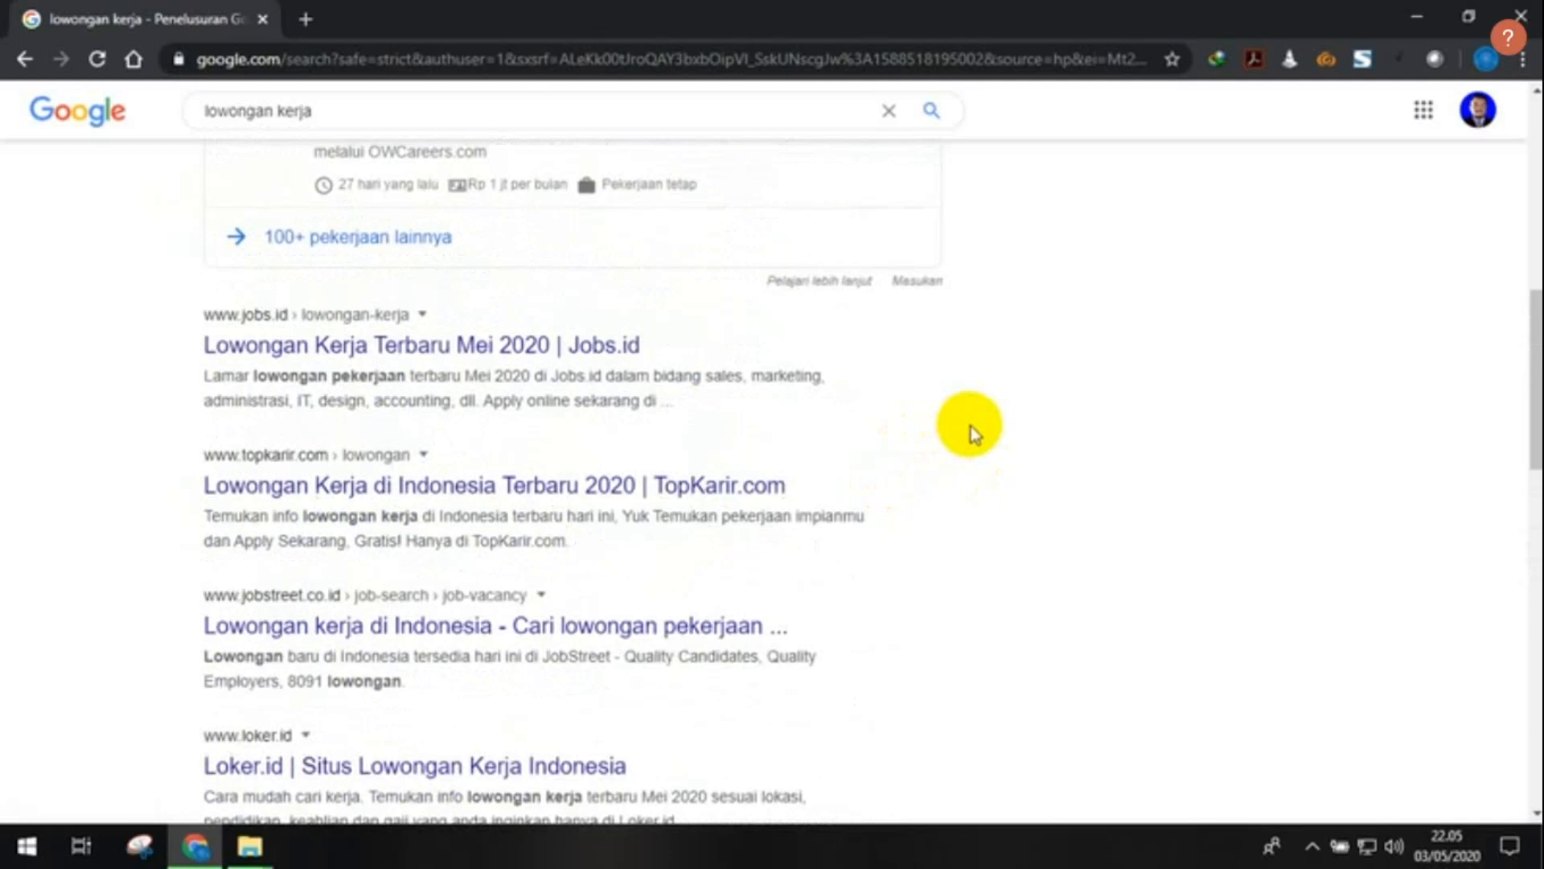
scroll(989, 424, "up", 1)
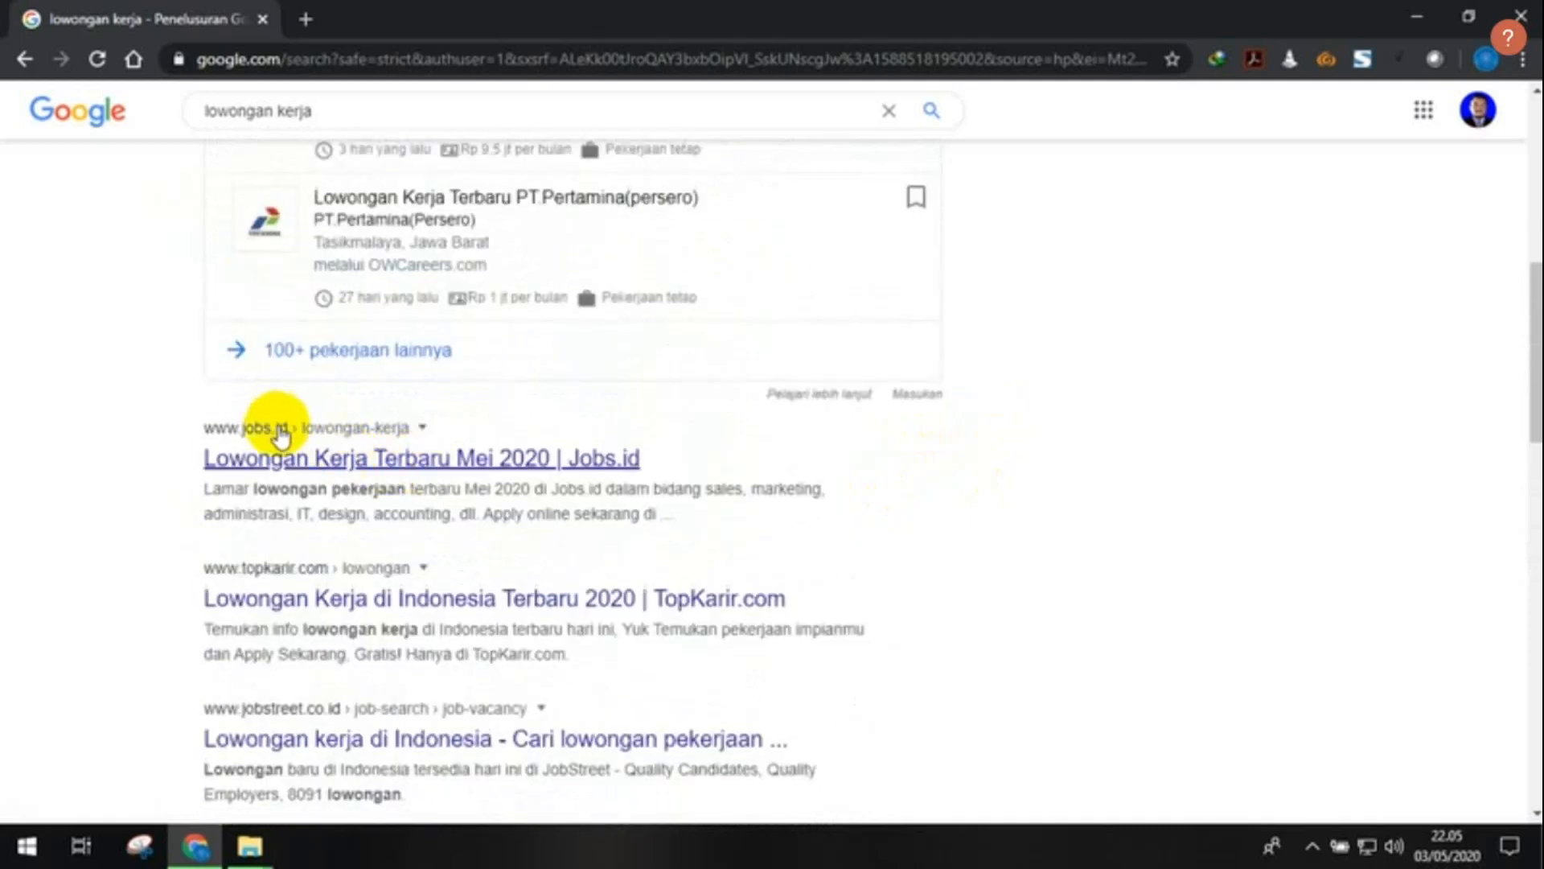
right_click(405, 467)
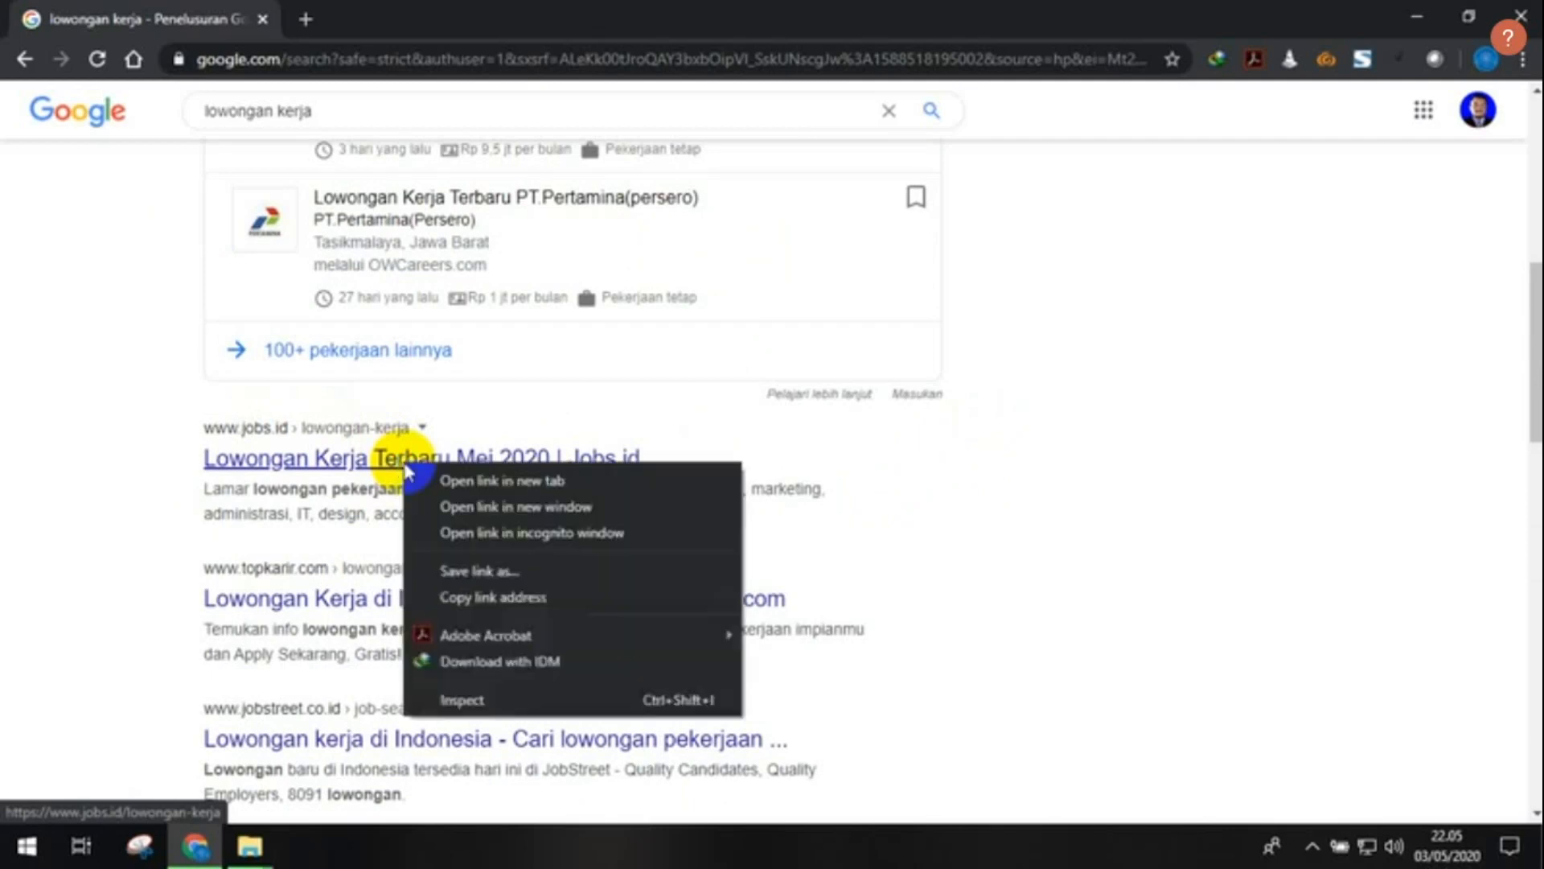
- Open the Jobs.id result in a new tab and browse its latest job listings
left_click(464, 481)
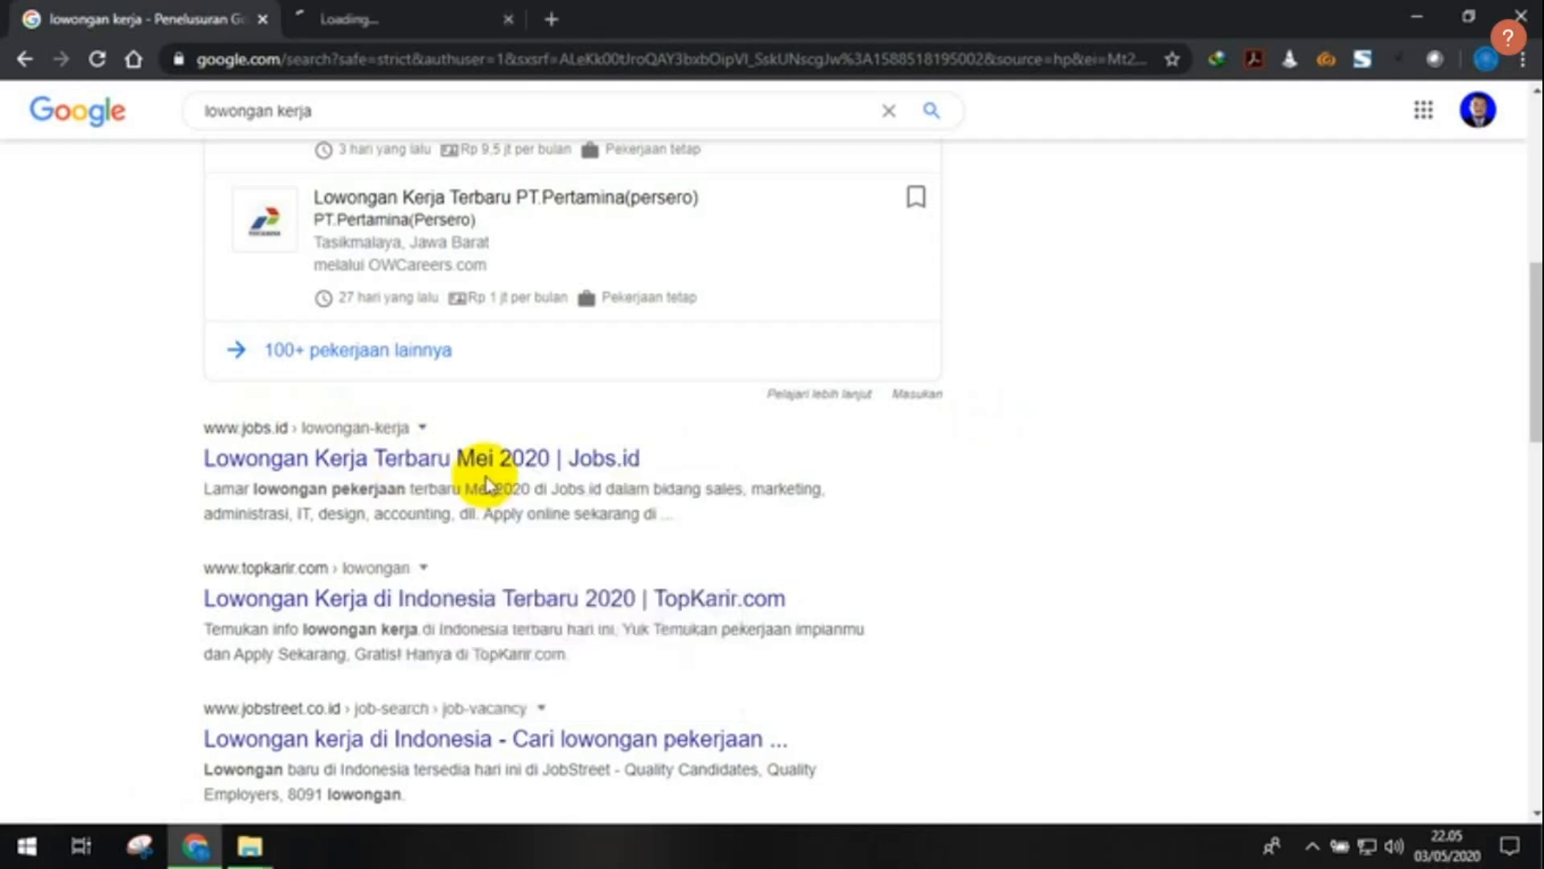
left_click(376, 10)
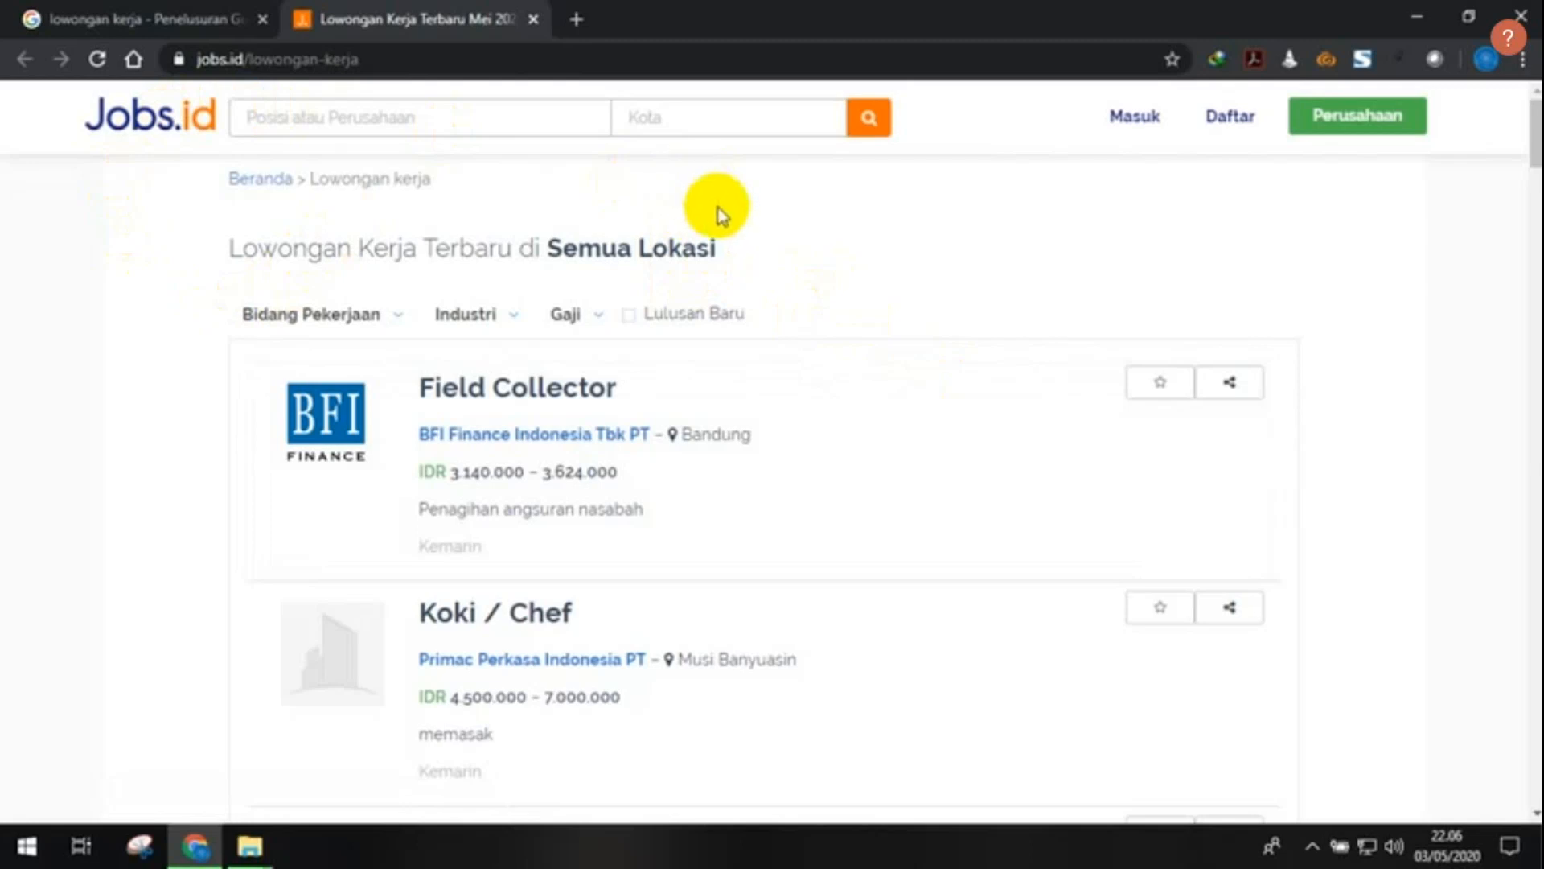
left_click(430, 120)
scroll(674, 402, "down", 3)
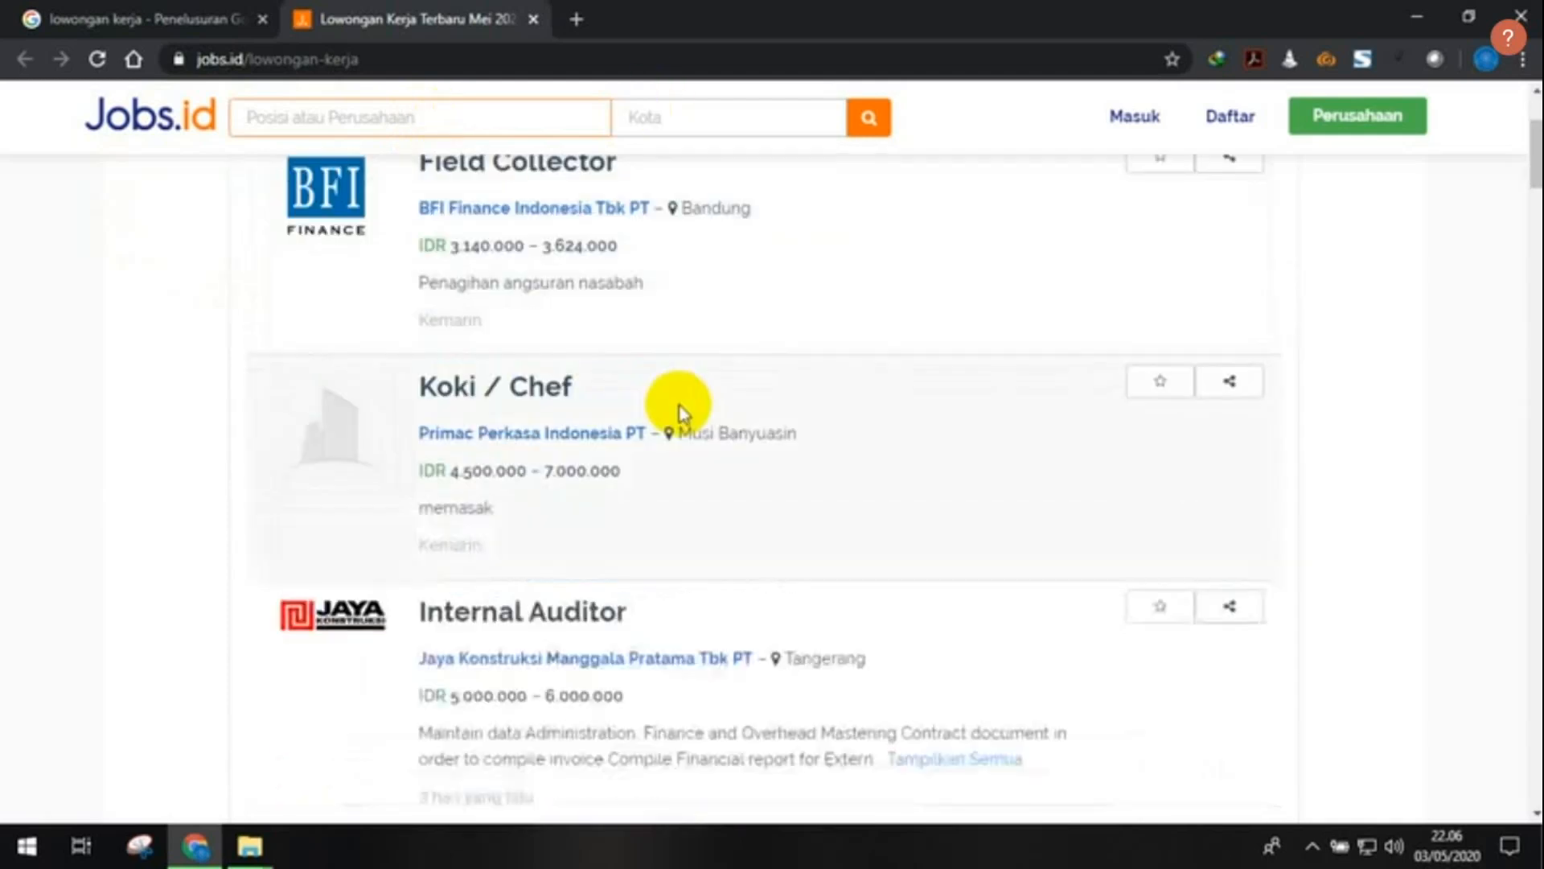
scroll(945, 473, "up", 3)
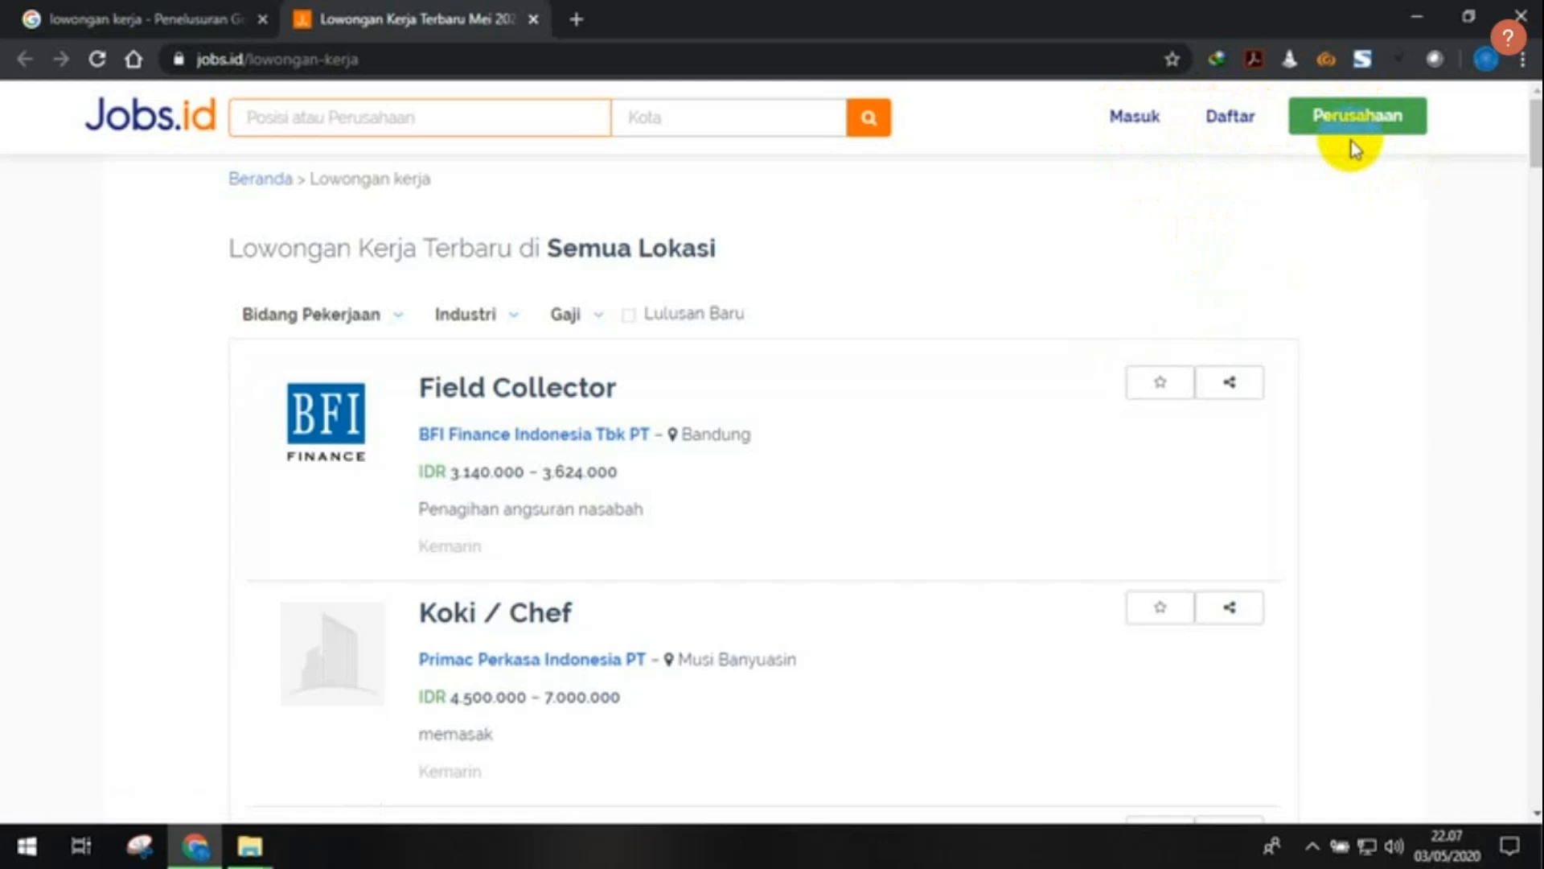
- Go to the Jobs.id 'Daftar' registration page and look over its sign-up options
left_click(1237, 120)
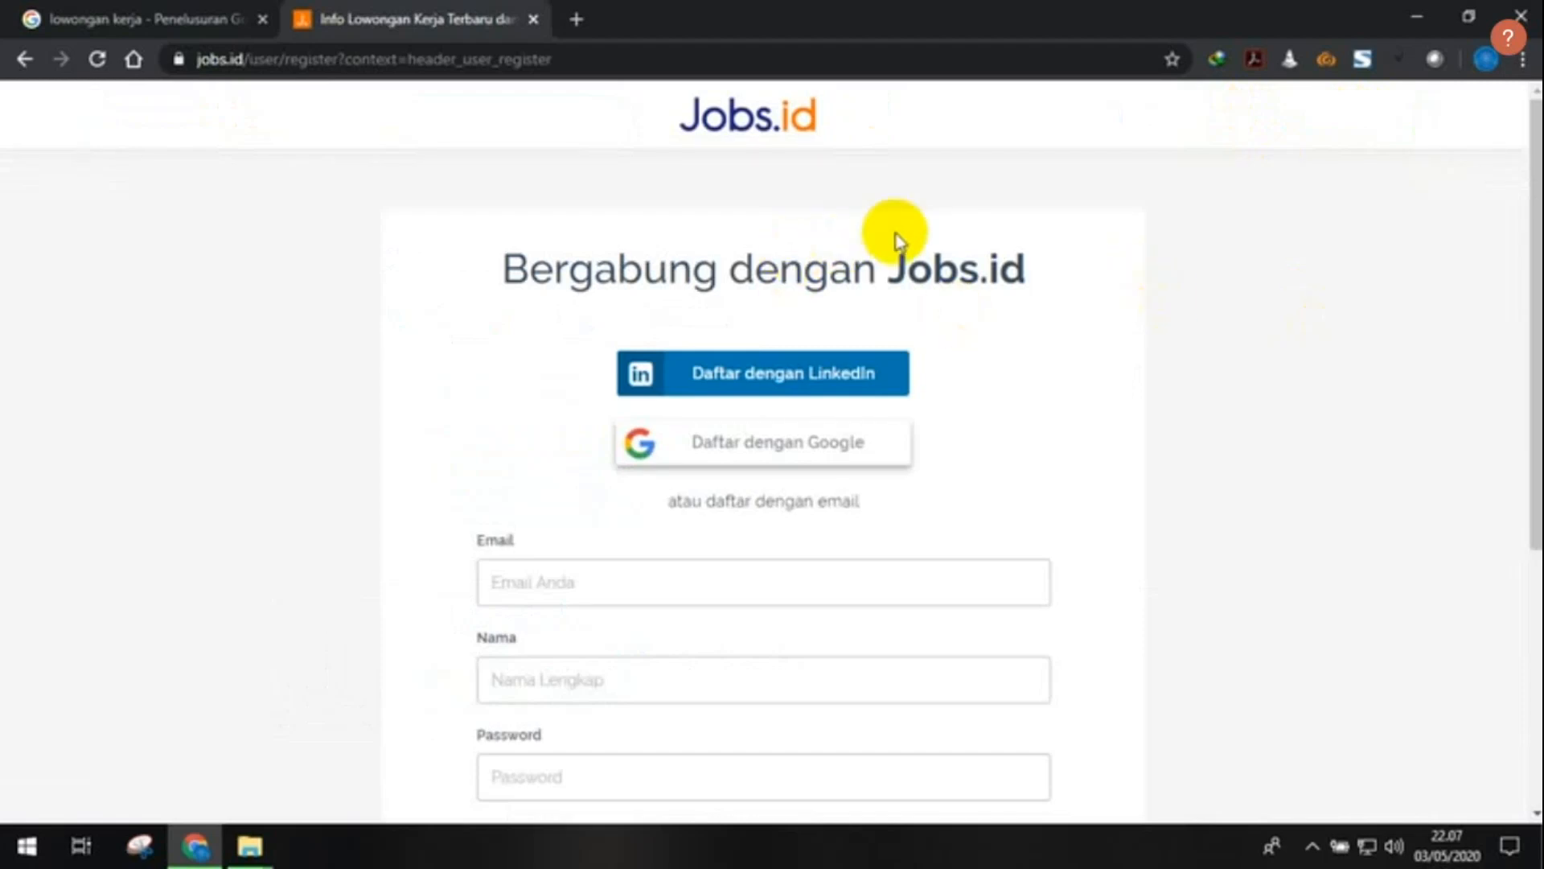
scroll(893, 233, "down", 1)
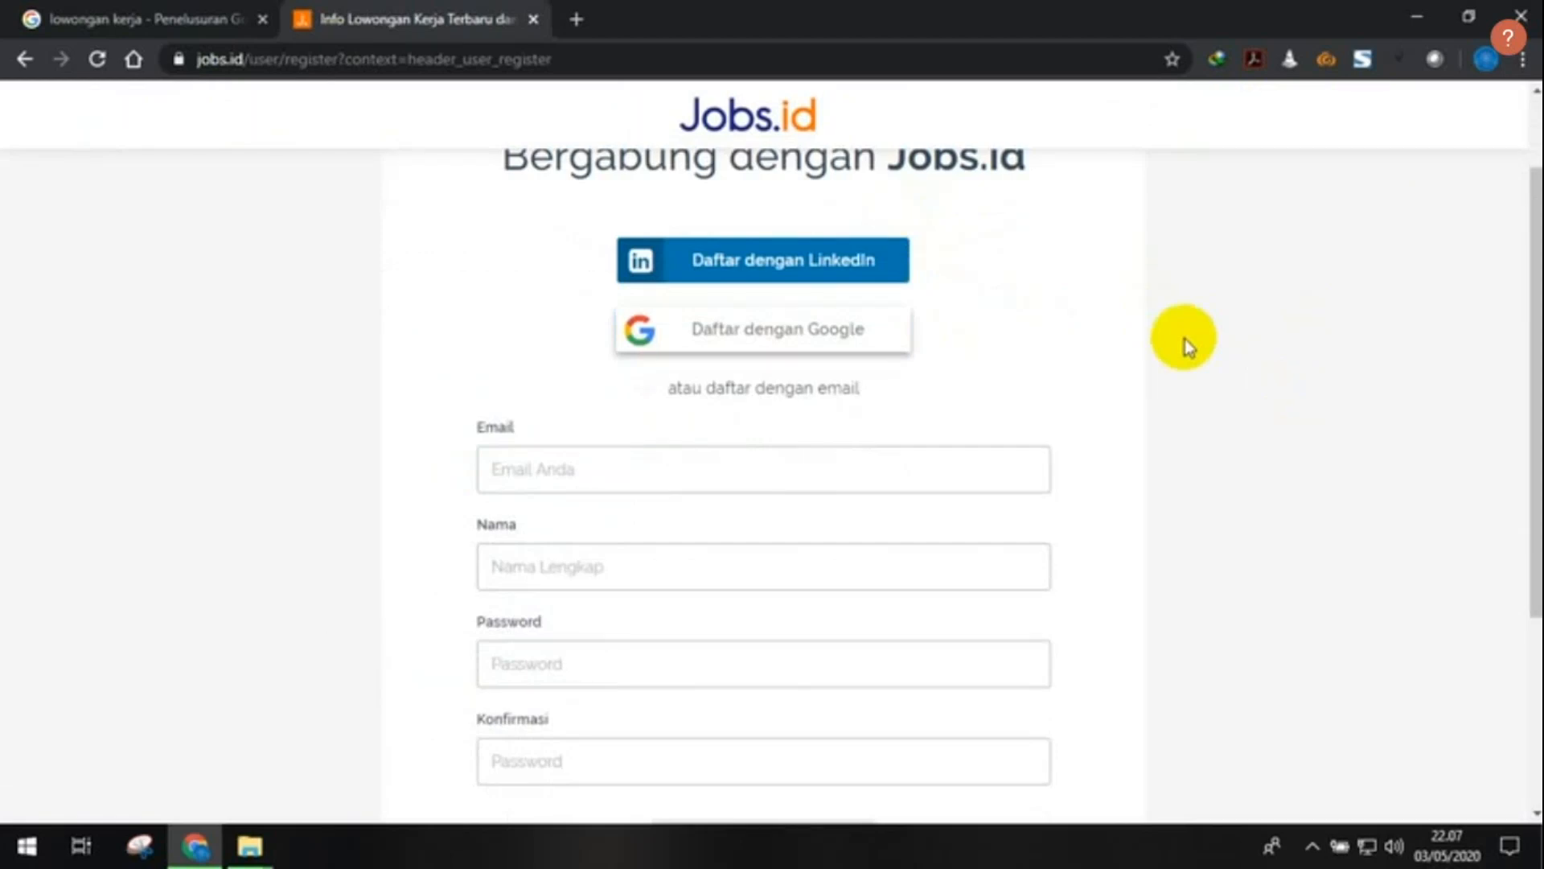
scroll(1007, 276, "up", 1)
scroll(1017, 289, "down", 1)
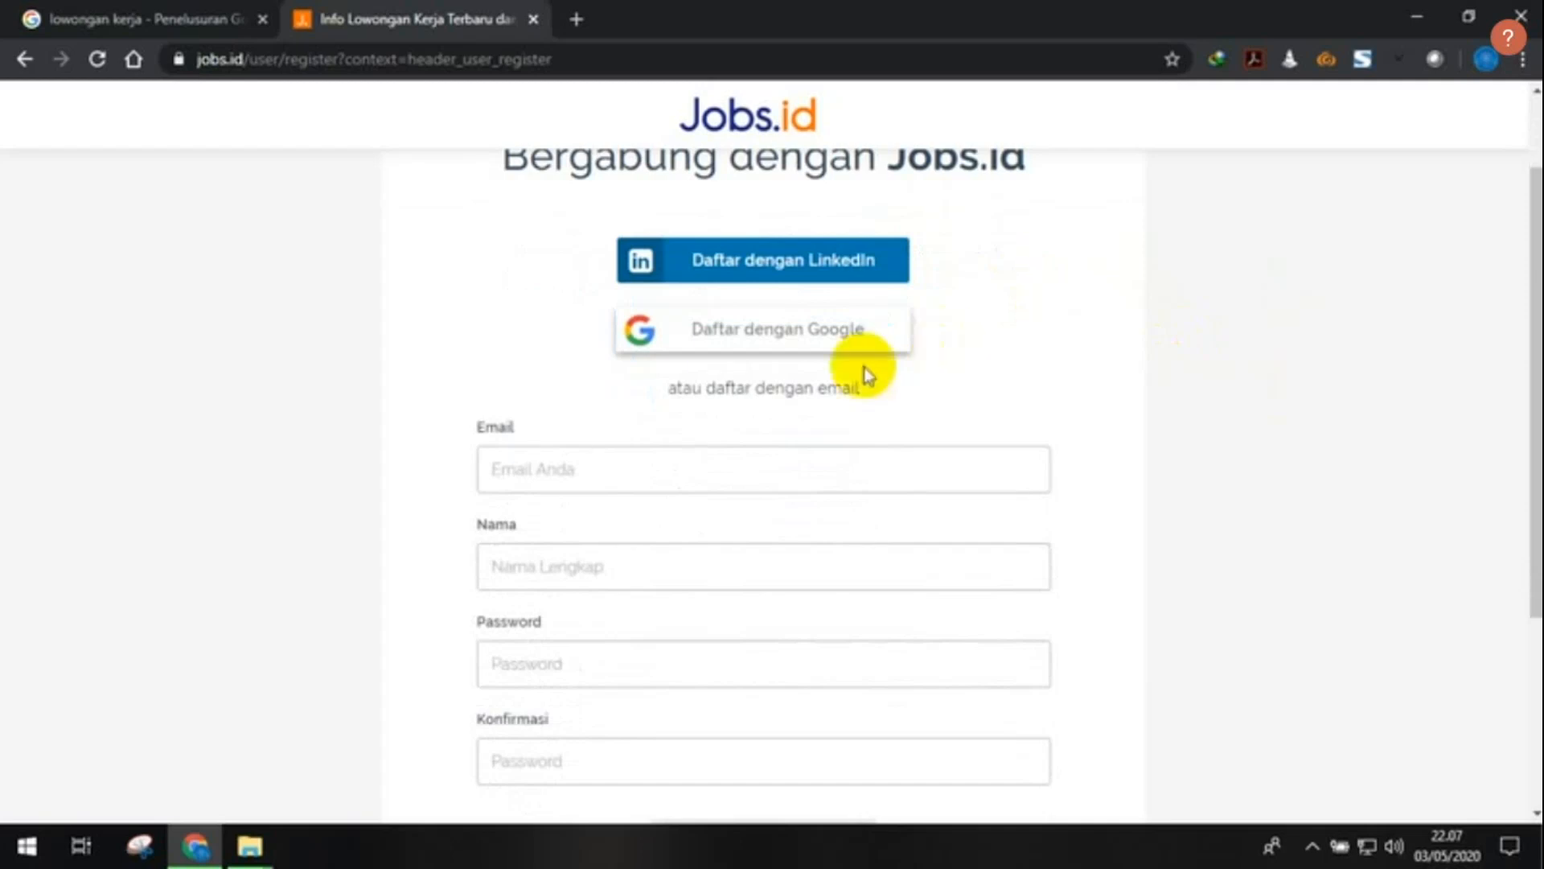
scroll(804, 387, "down", 3)
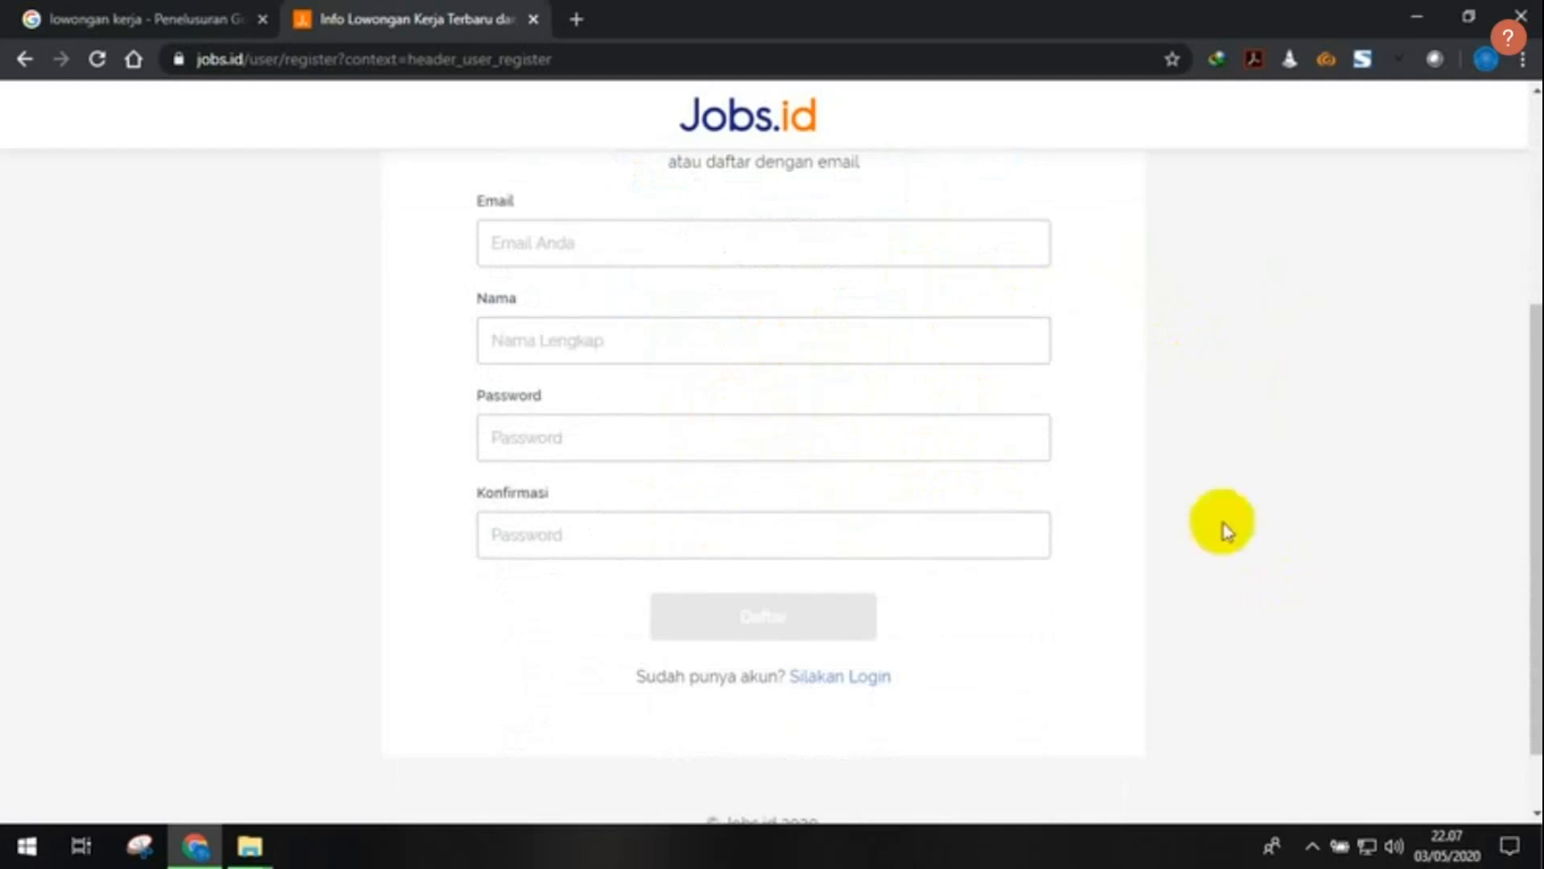
scroll(1215, 481, "up", 4)
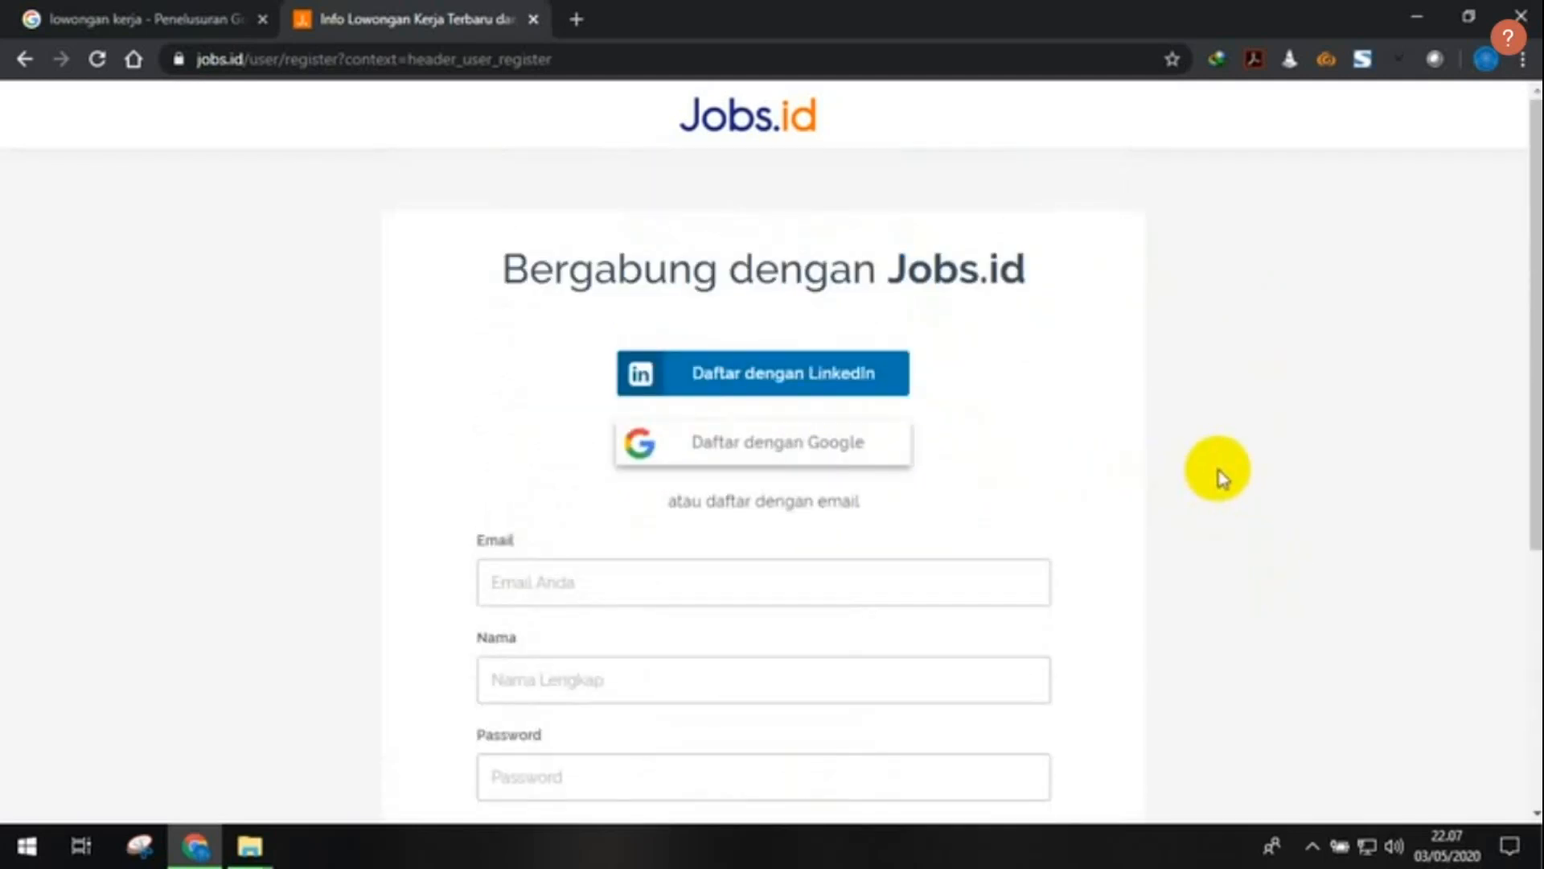
- Register on Jobs.id via 'Daftar dengan Google' using the signed-in Google account
left_click(794, 454)
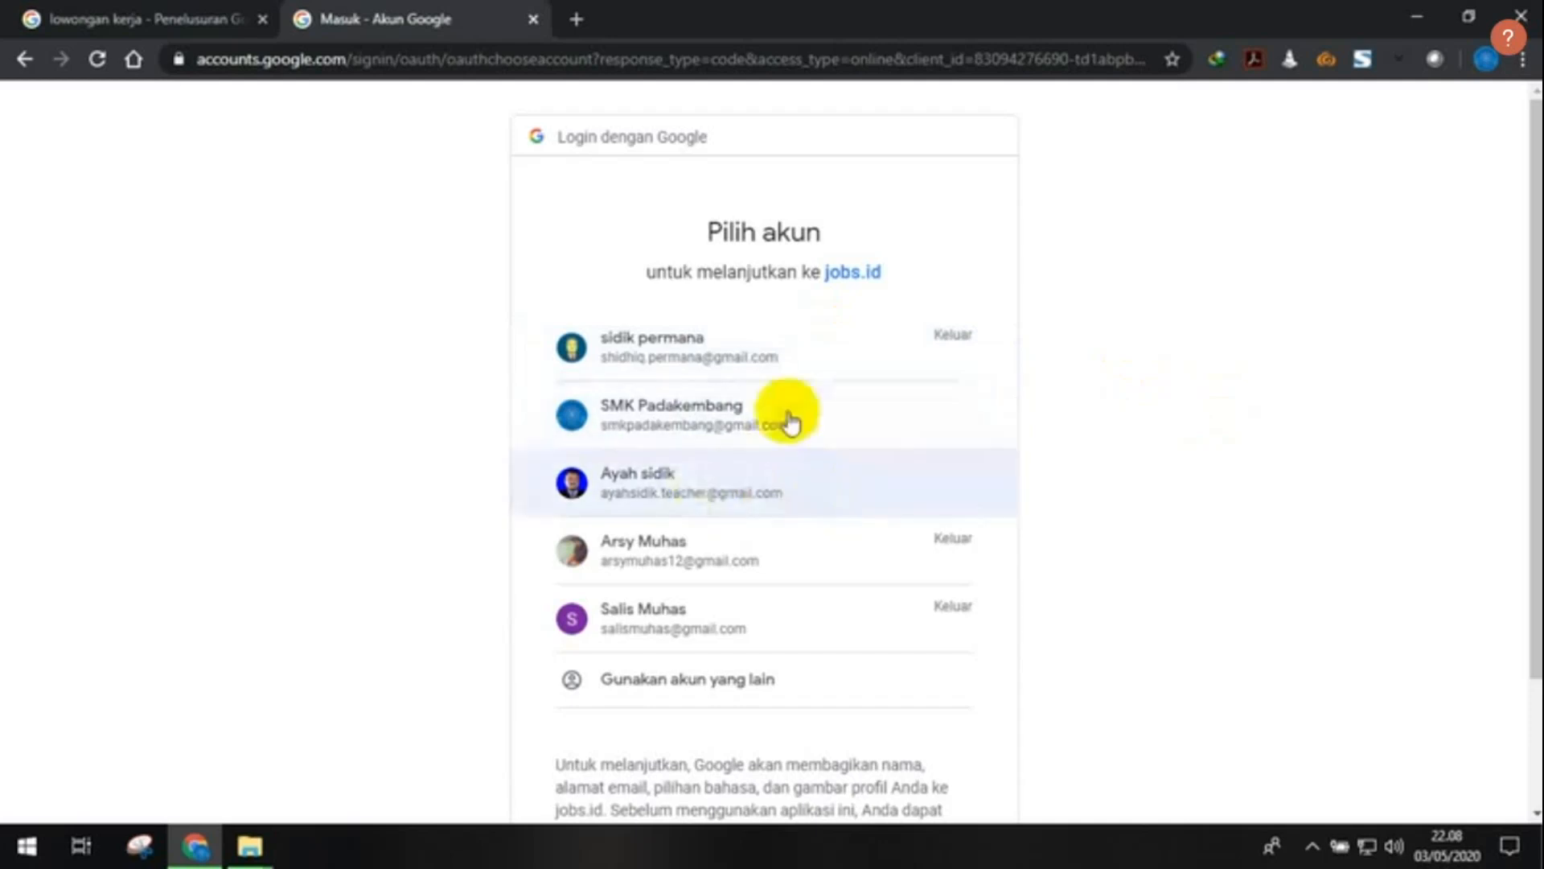
left_click(777, 494)
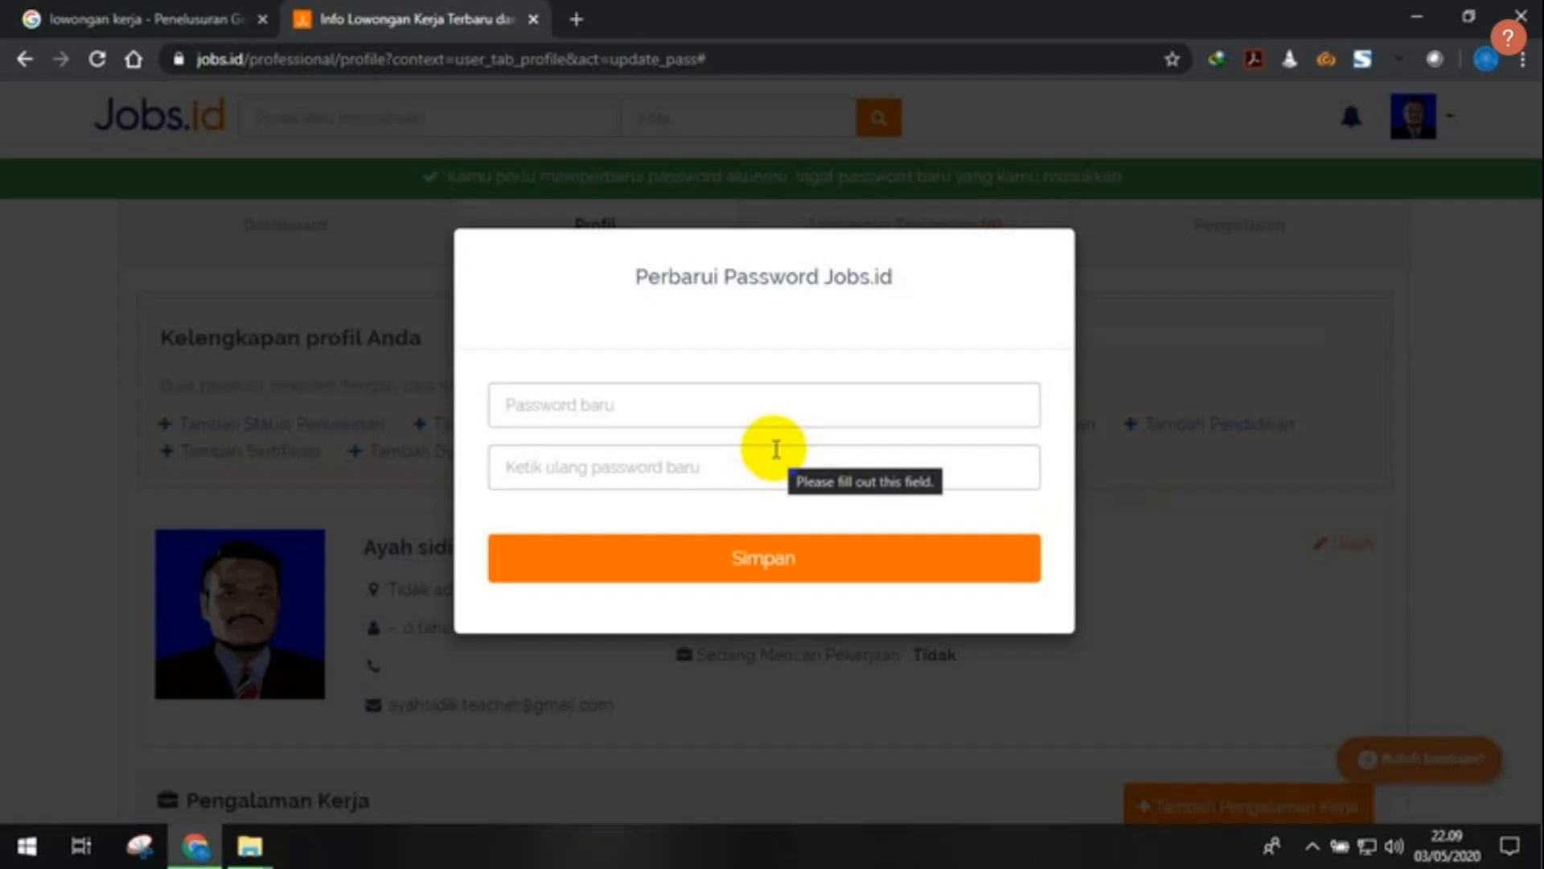
- Enter and confirm a new Jobs.id account password, then save it
left_click(700, 412)
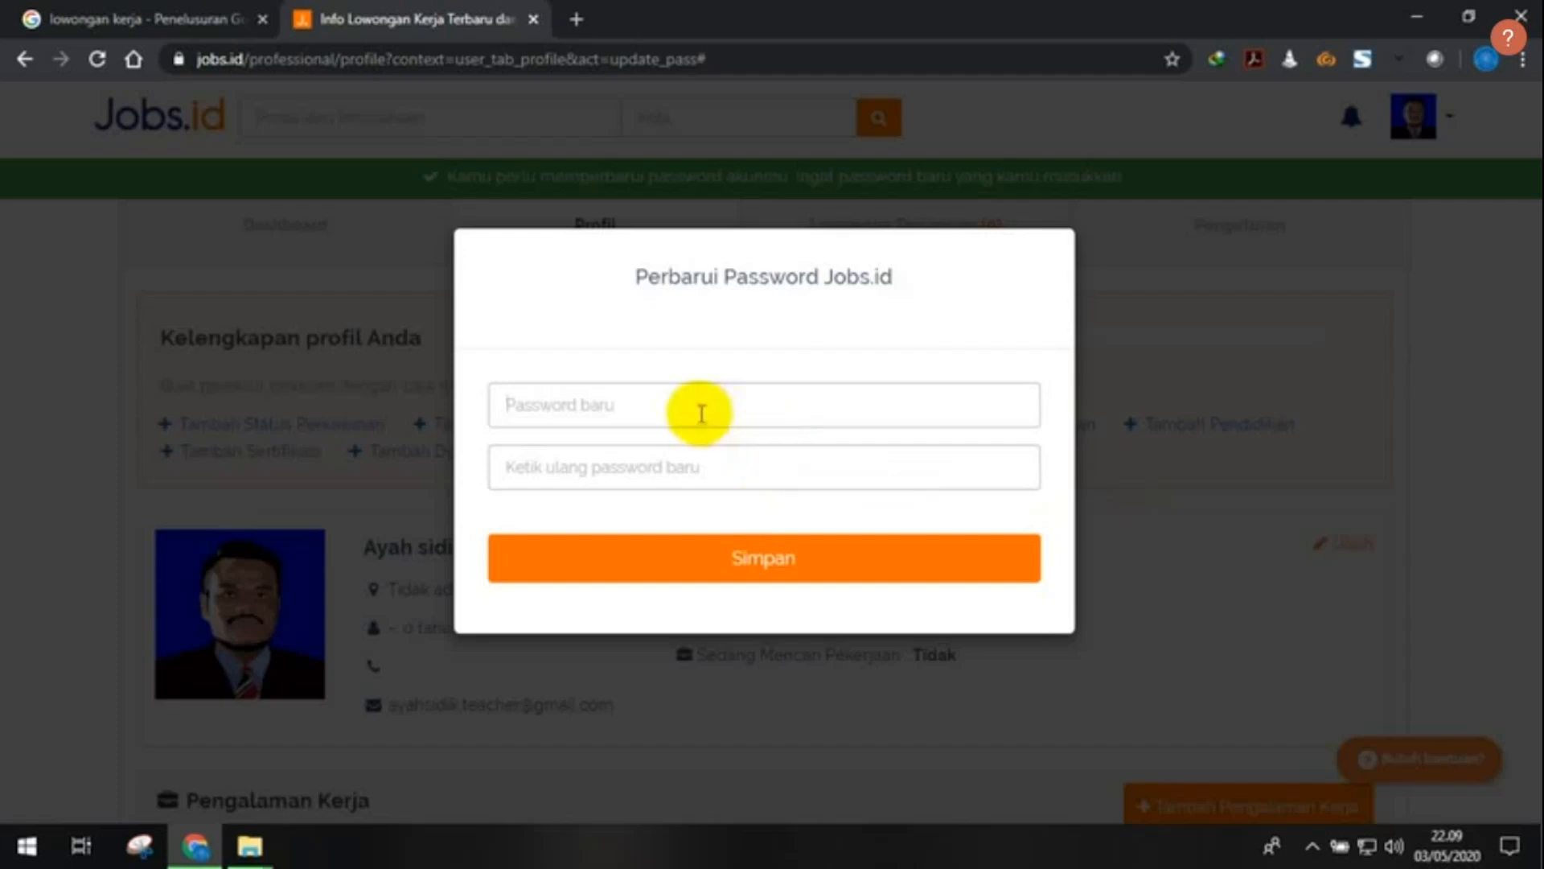
type("a")
left_click(698, 464)
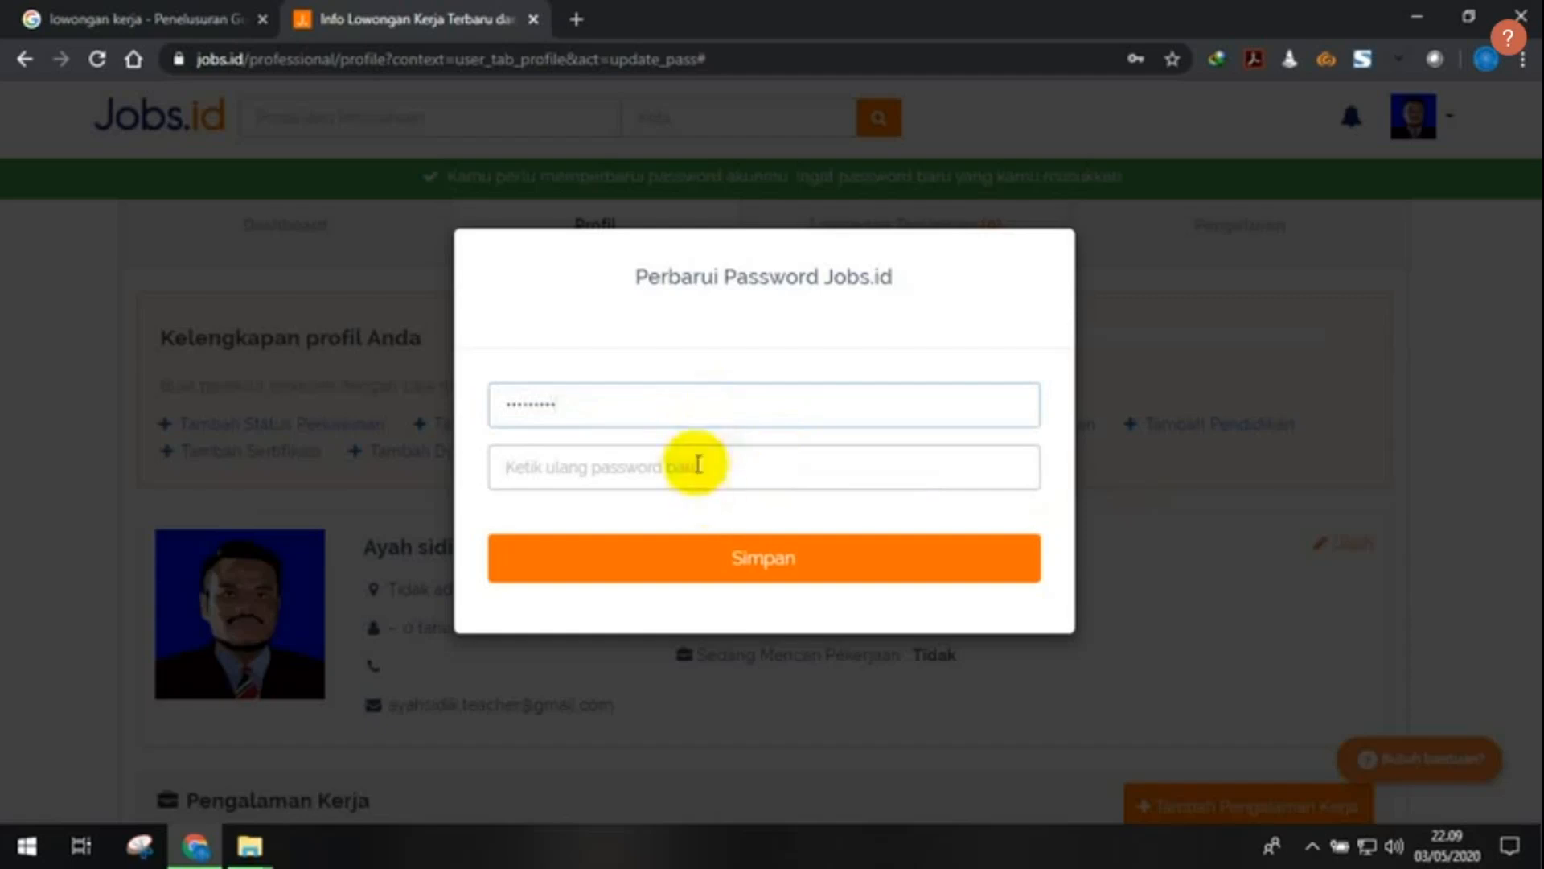
type("••")
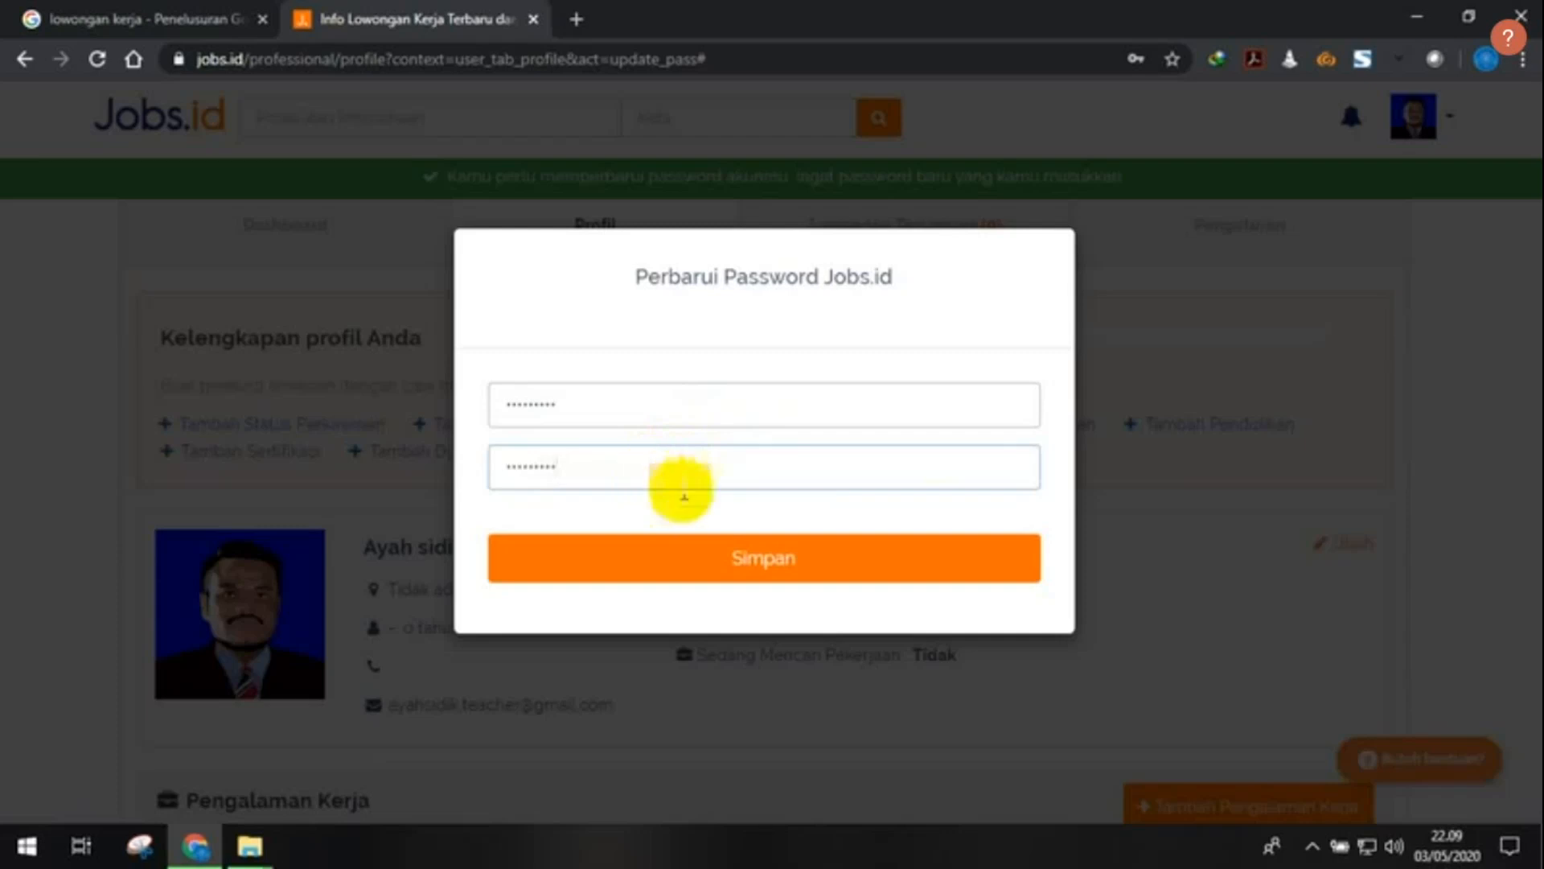
left_click(772, 548)
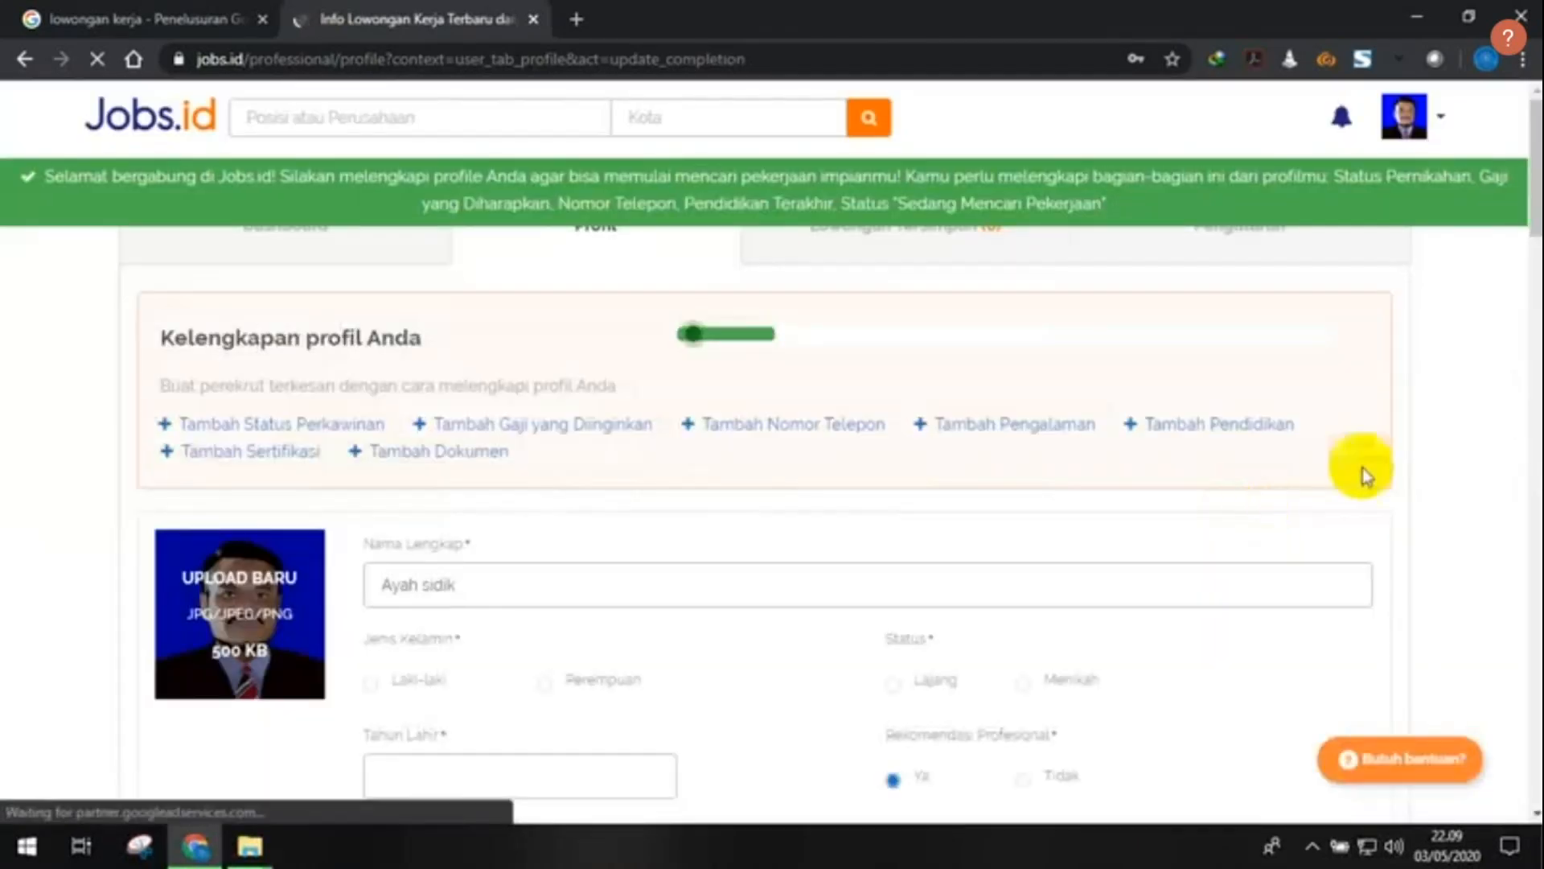
- Decline Chrome's password-saving offer and review the 15%-complete profile form
left_click(235, 231)
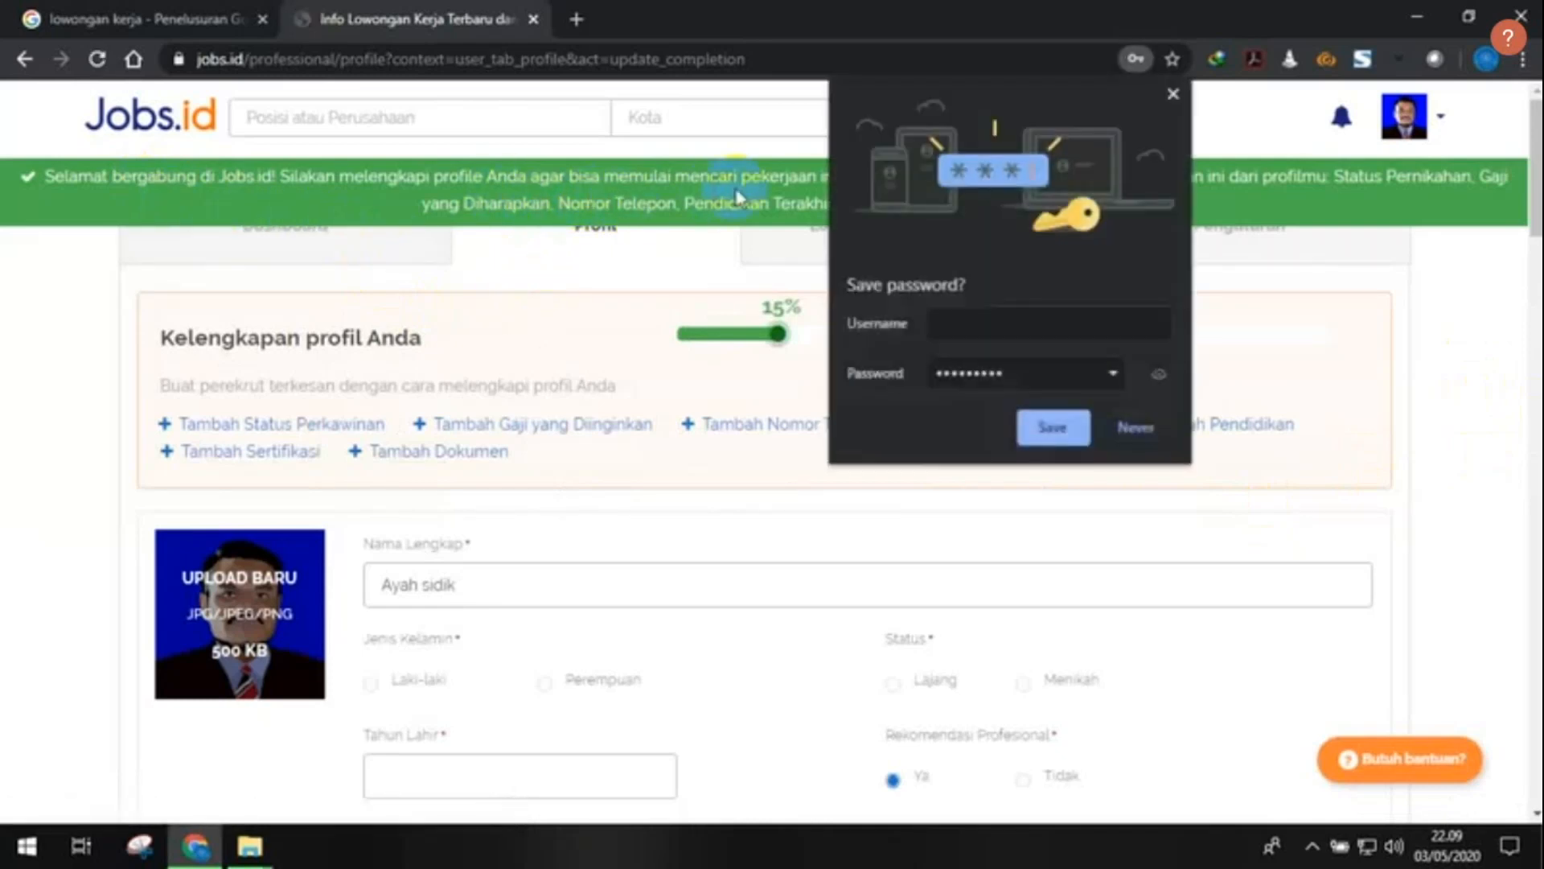
left_click(1135, 429)
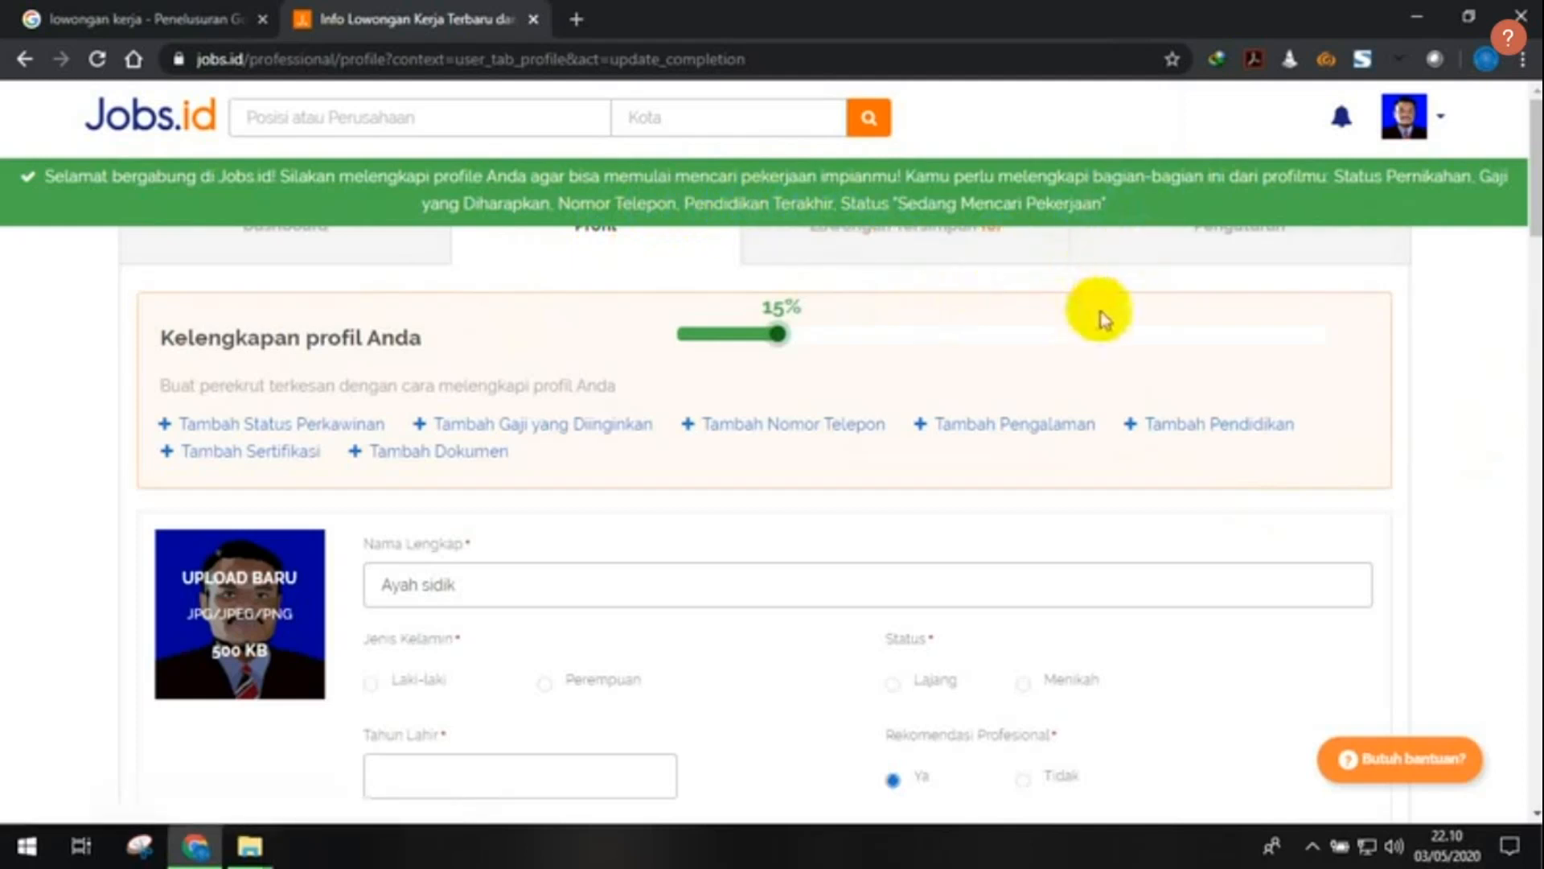
scroll(1102, 322, "down", 2)
scroll(1106, 326, "up", 2)
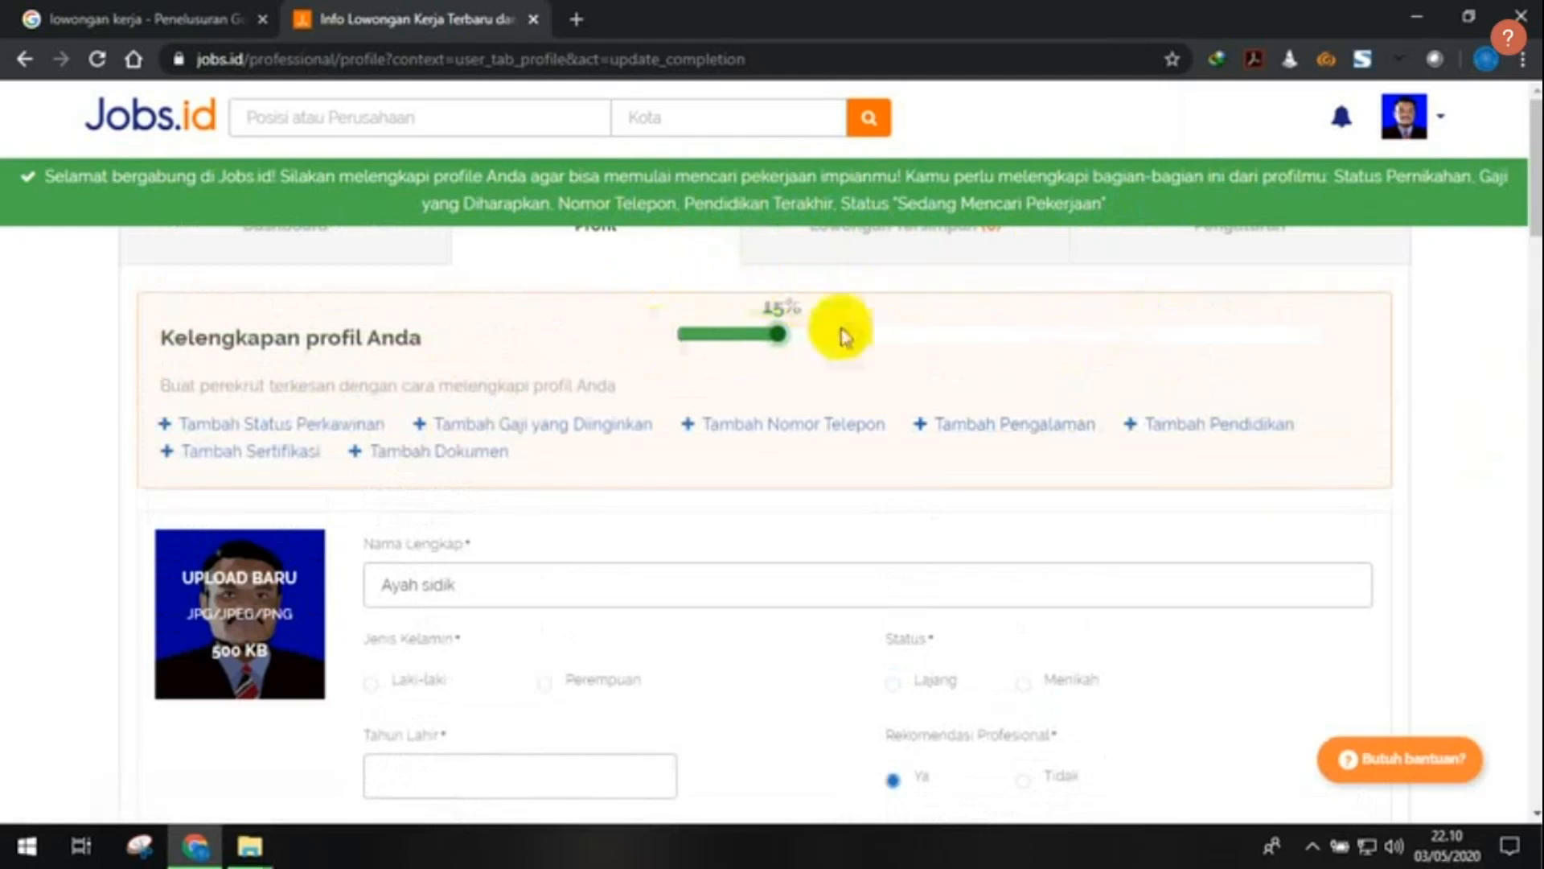
scroll(931, 330, "down", 2)
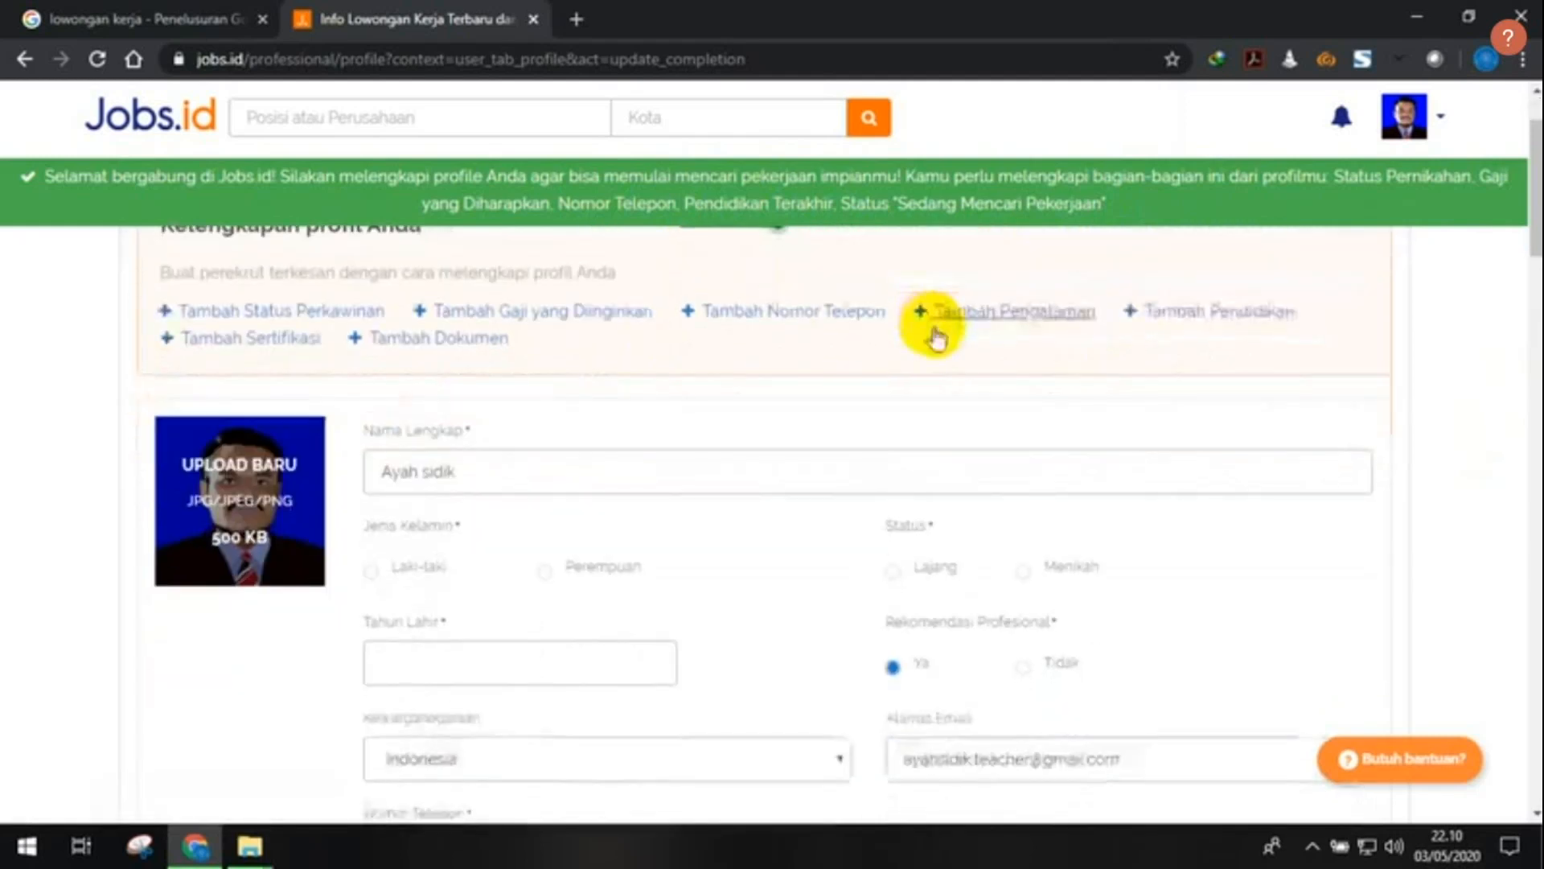
scroll(450, 408, "down", 2)
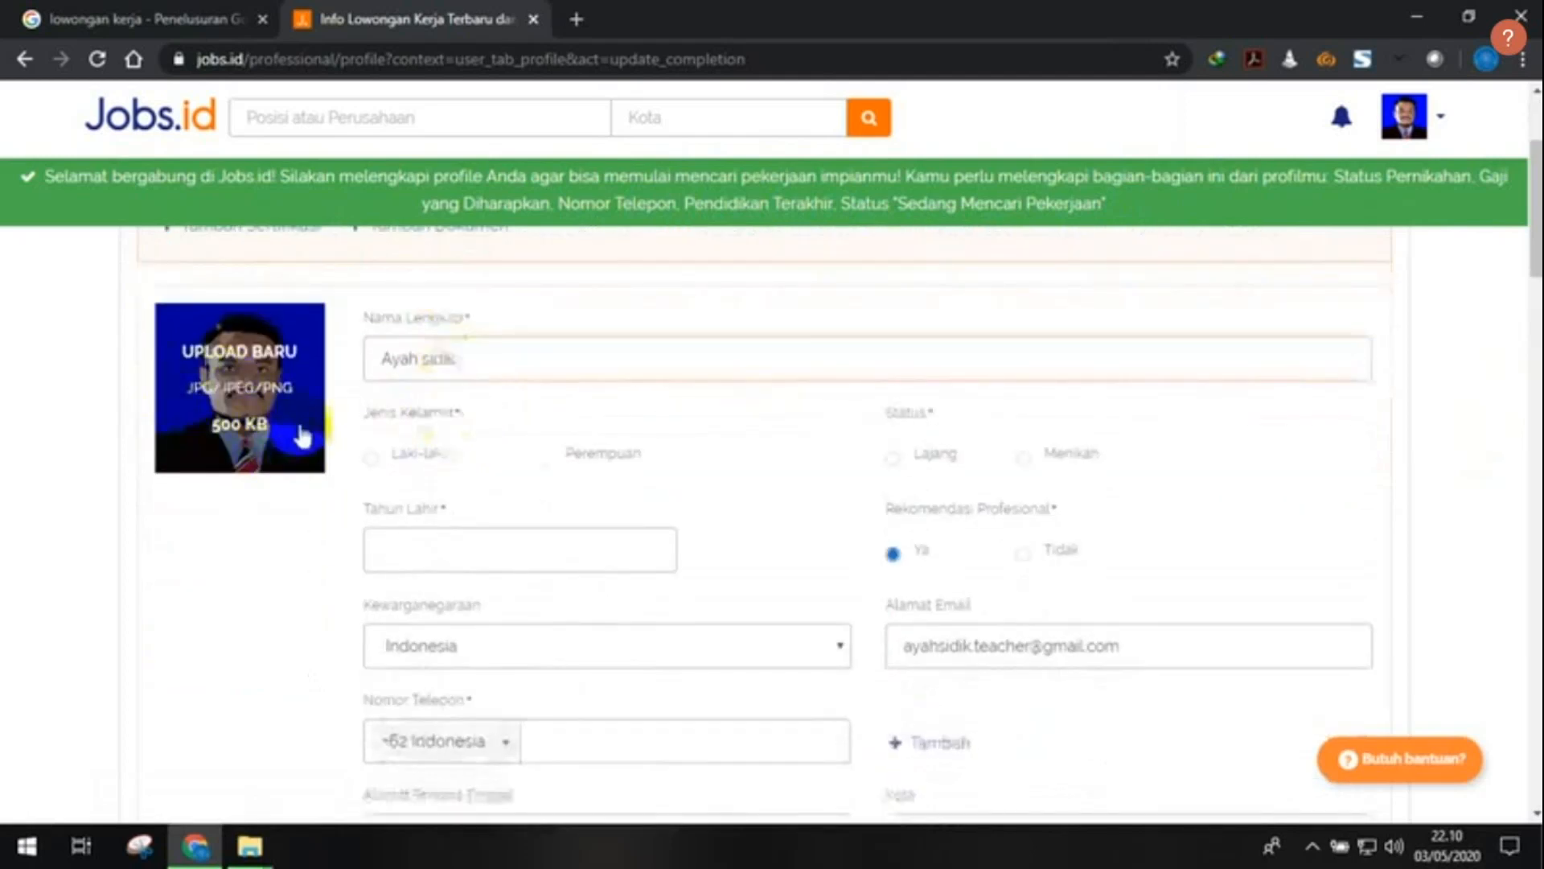
- Upload the portrait photo from the Saved Pictures folder as the profile photo
left_click(303, 466)
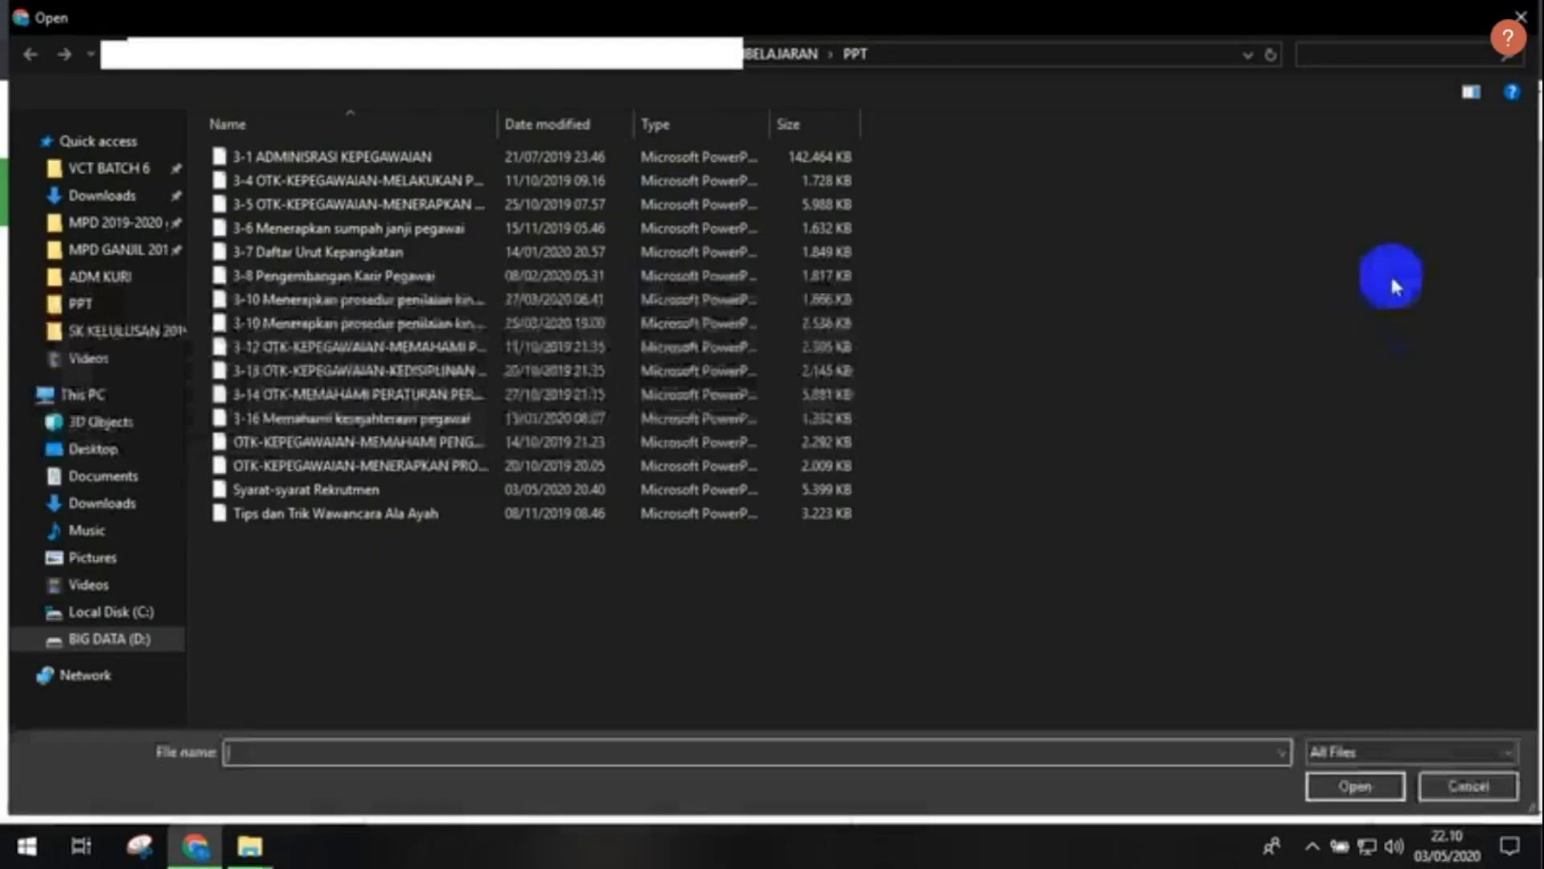
left_click(1520, 16)
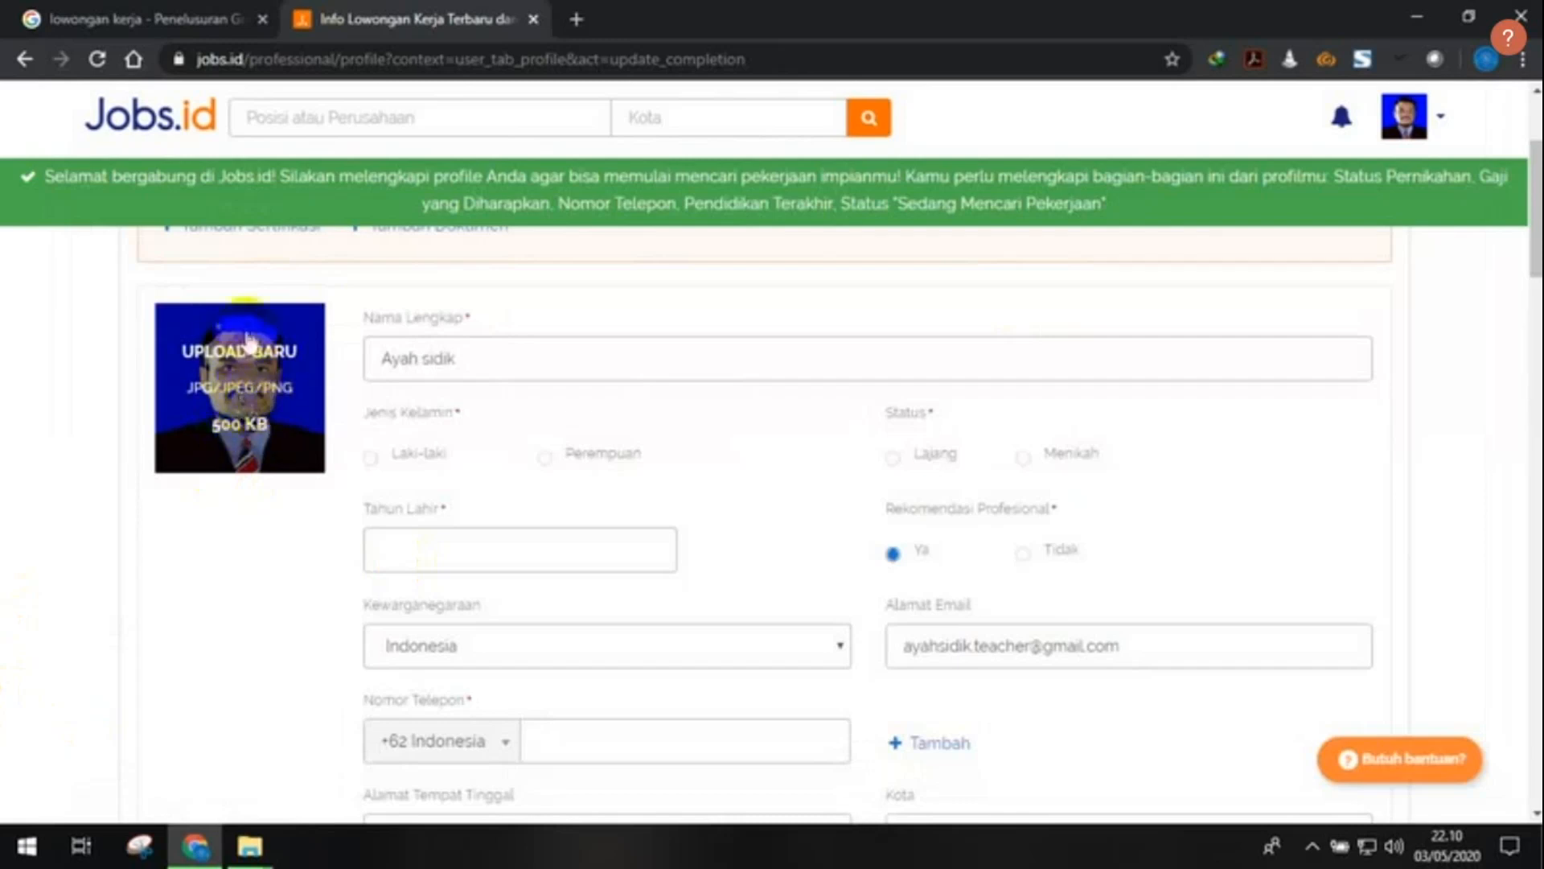
left_click(244, 412)
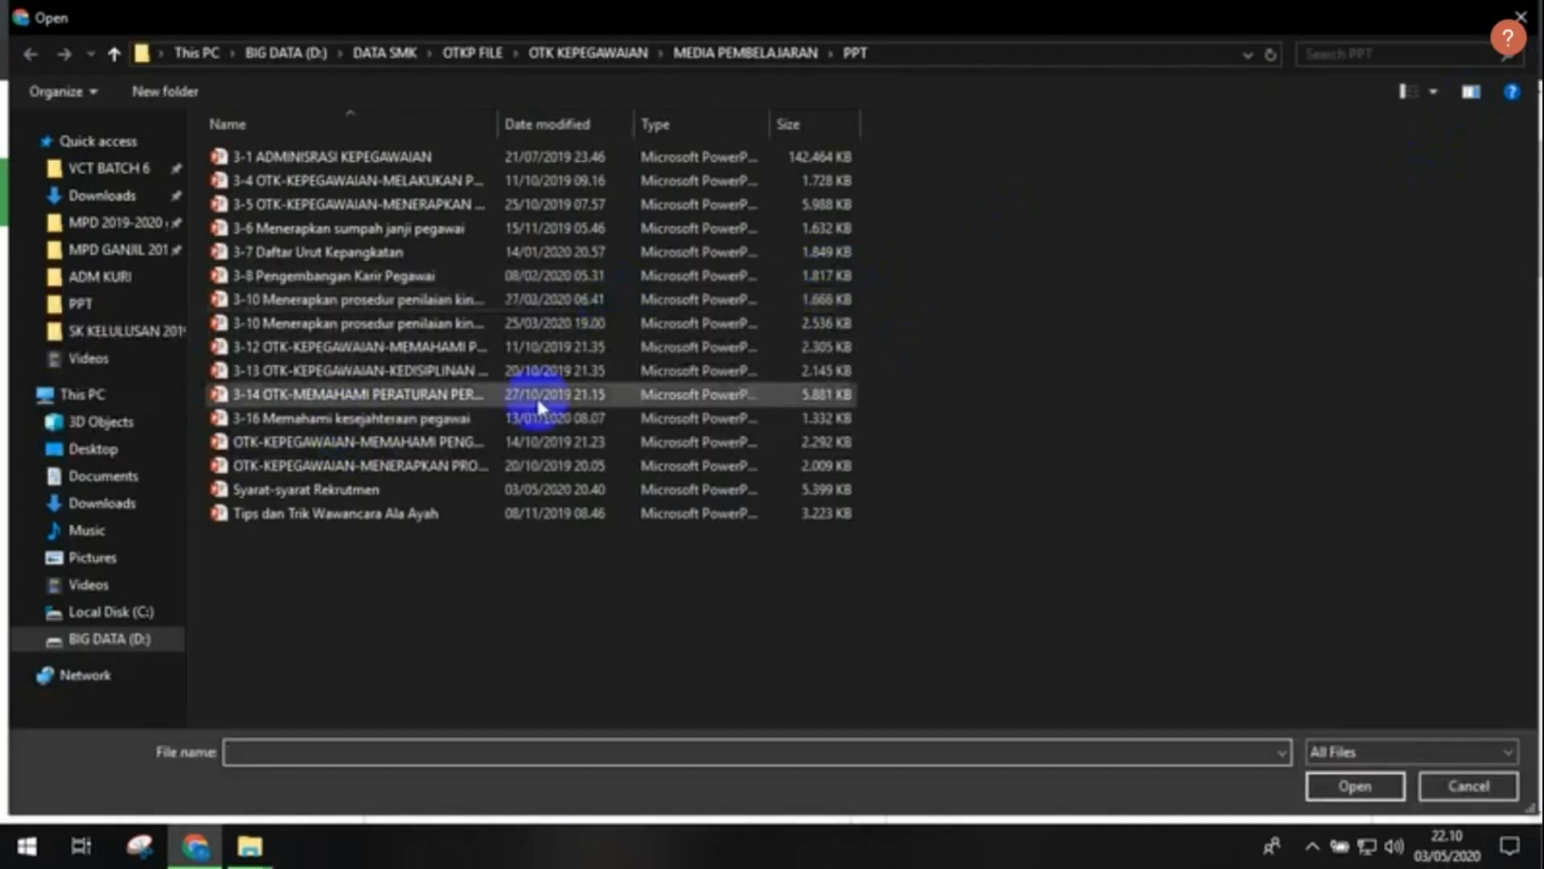
left_click(118, 563)
scroll(600, 521, "down", 6)
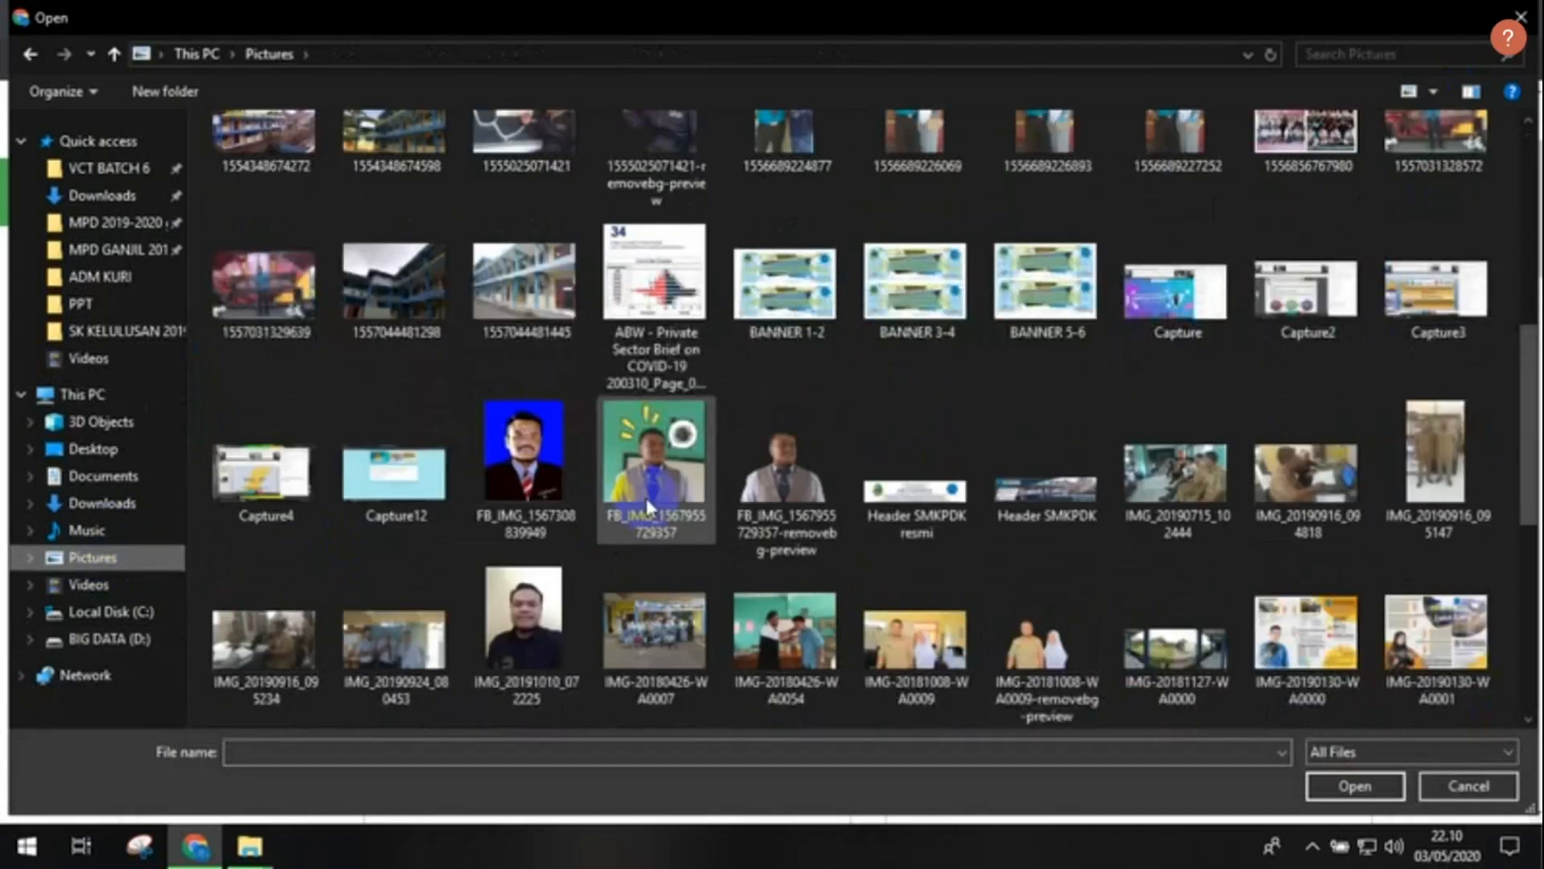
scroll(645, 505, "down", 3)
scroll(645, 499, "up", 10)
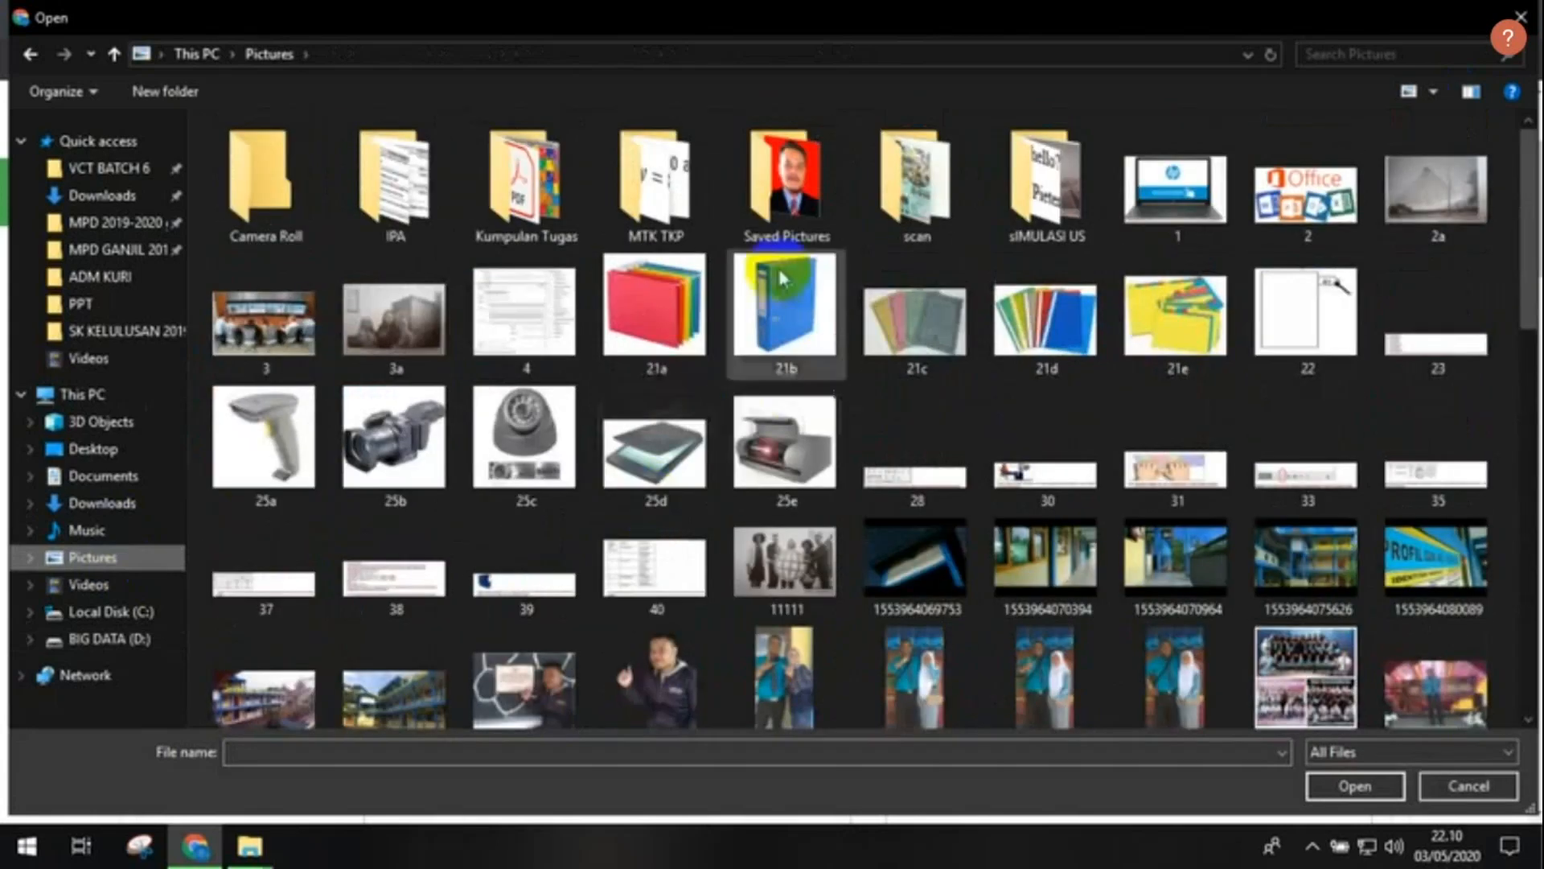
double_click(784, 181)
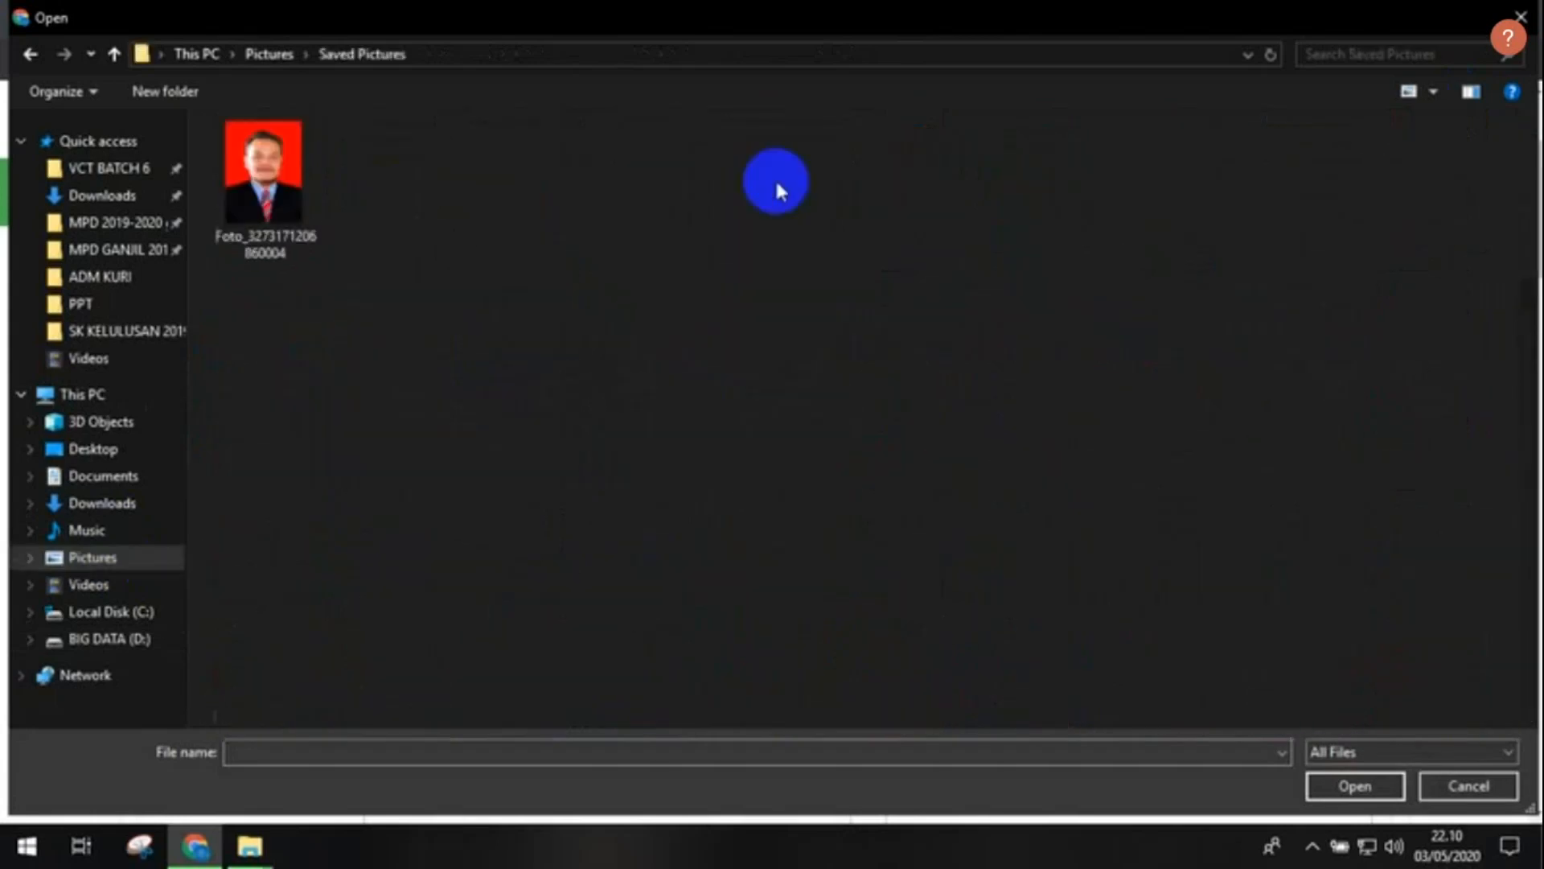
left_click(271, 191)
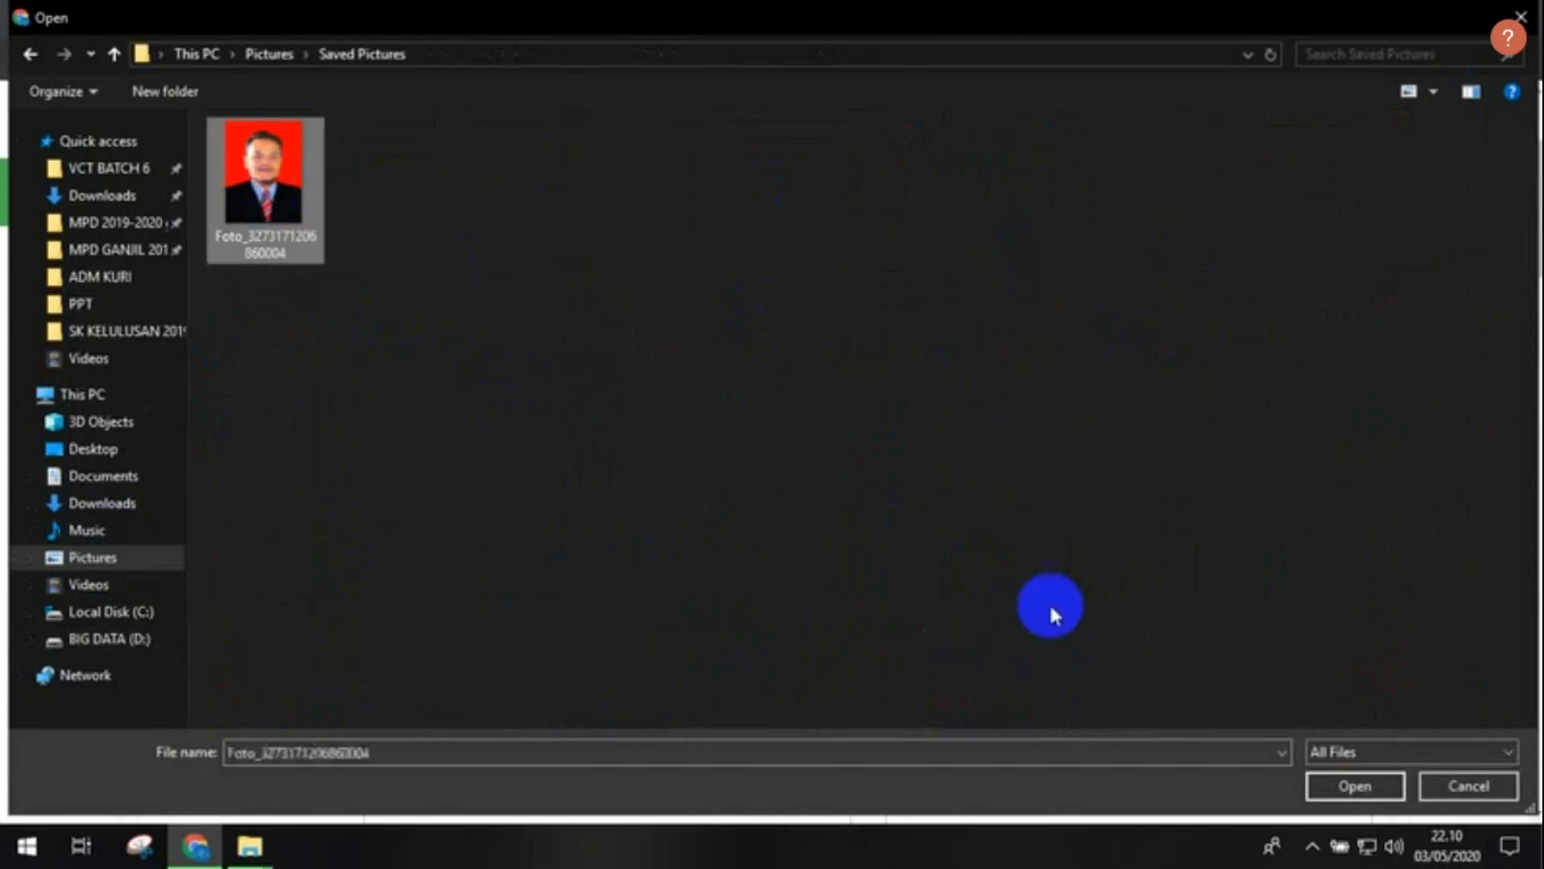
left_click(1356, 786)
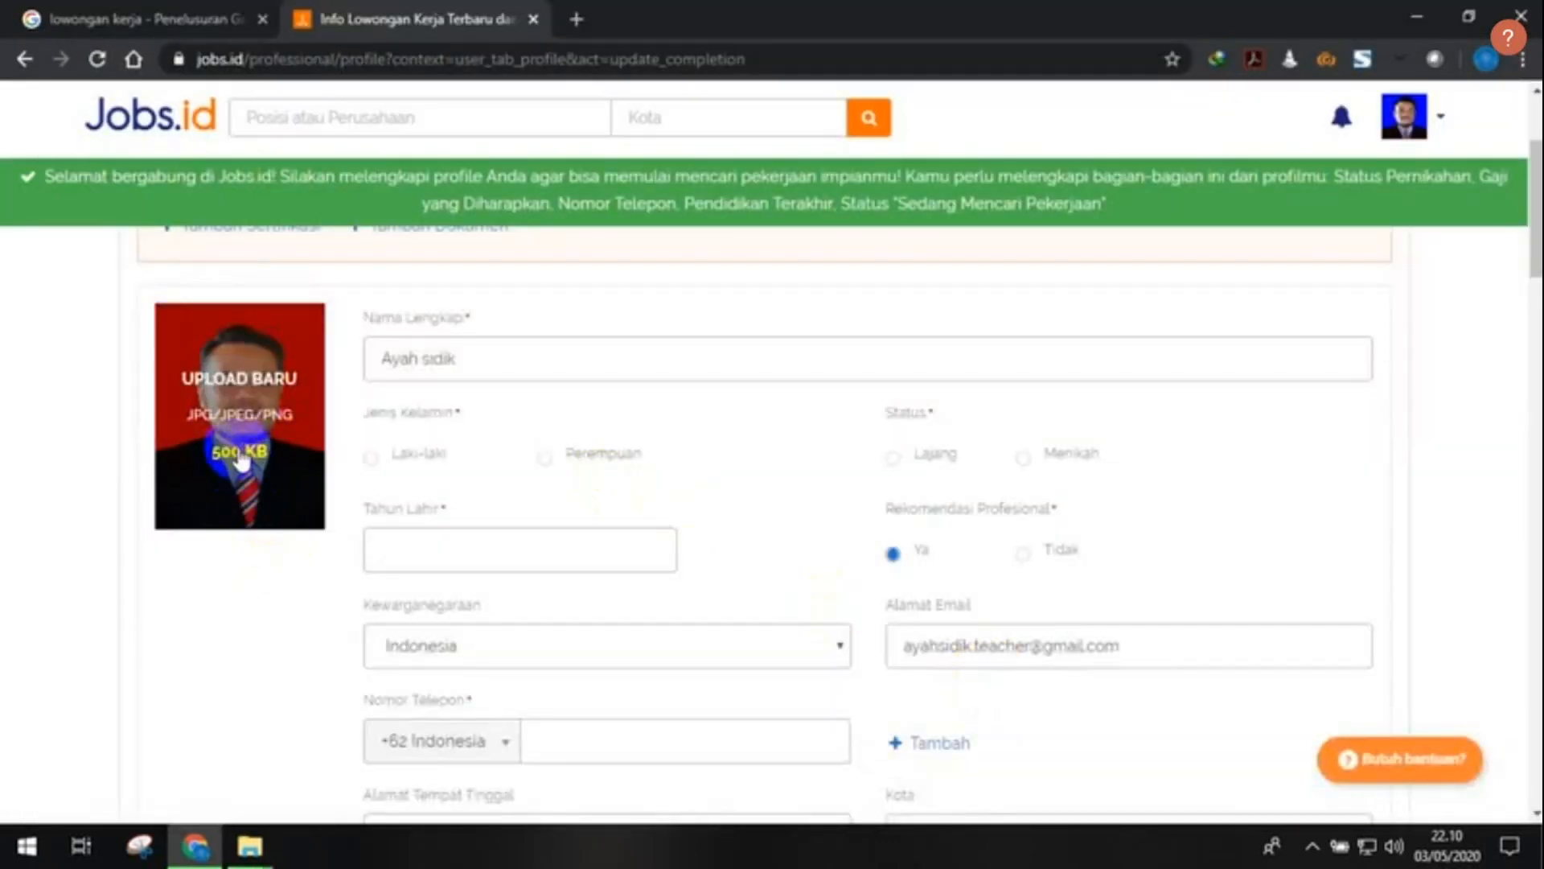
- Check the Saved Pictures folder in File Explorer, then minimize Explorer back to the Jobs.id form
mouse_move(250, 845)
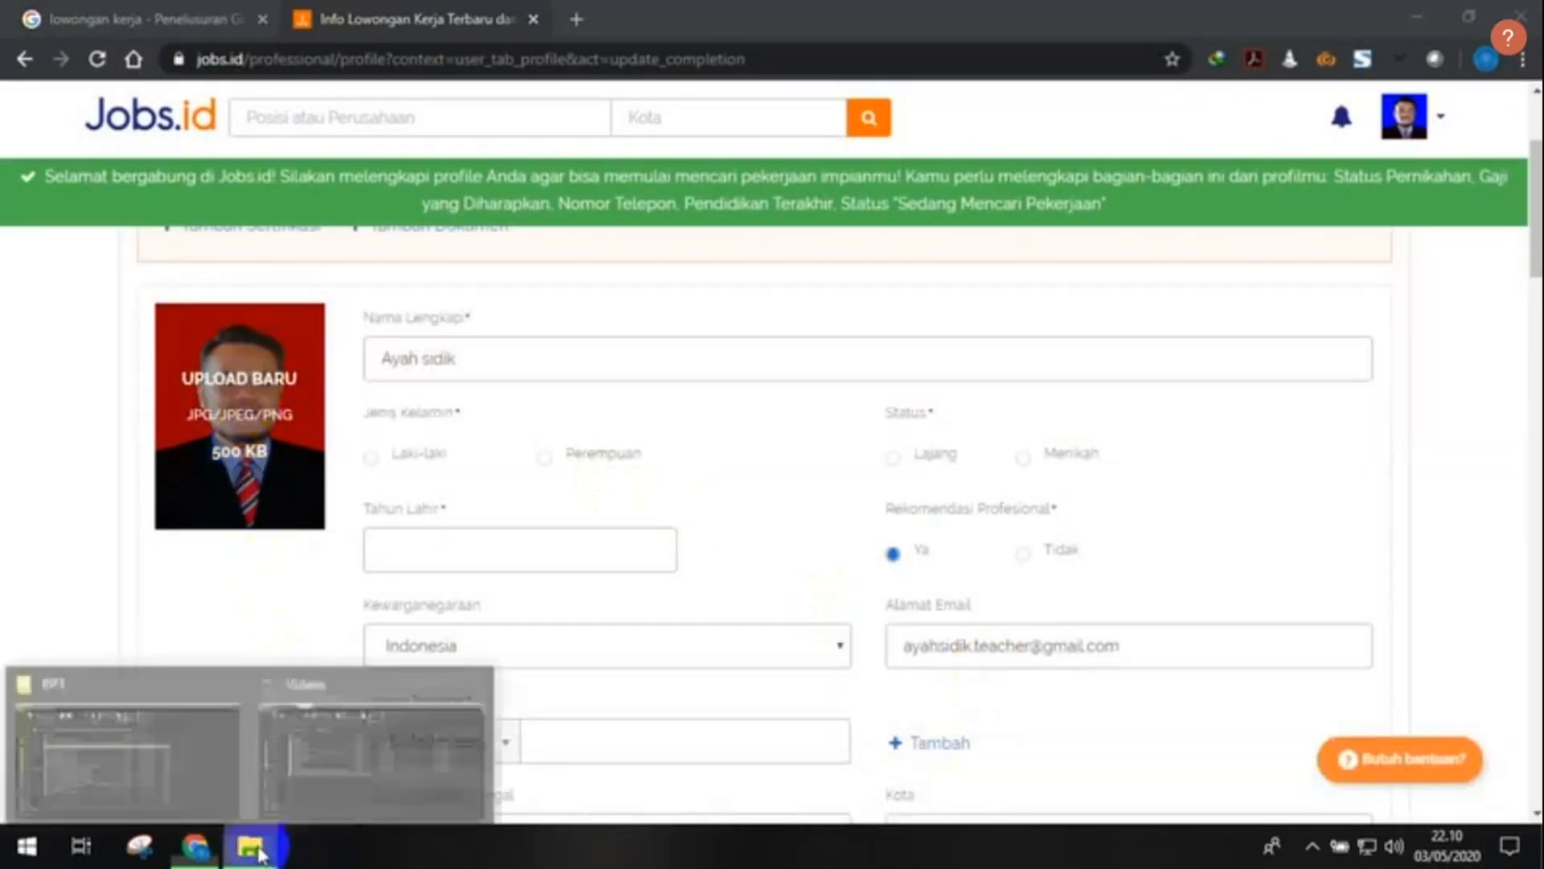
left_click(193, 792)
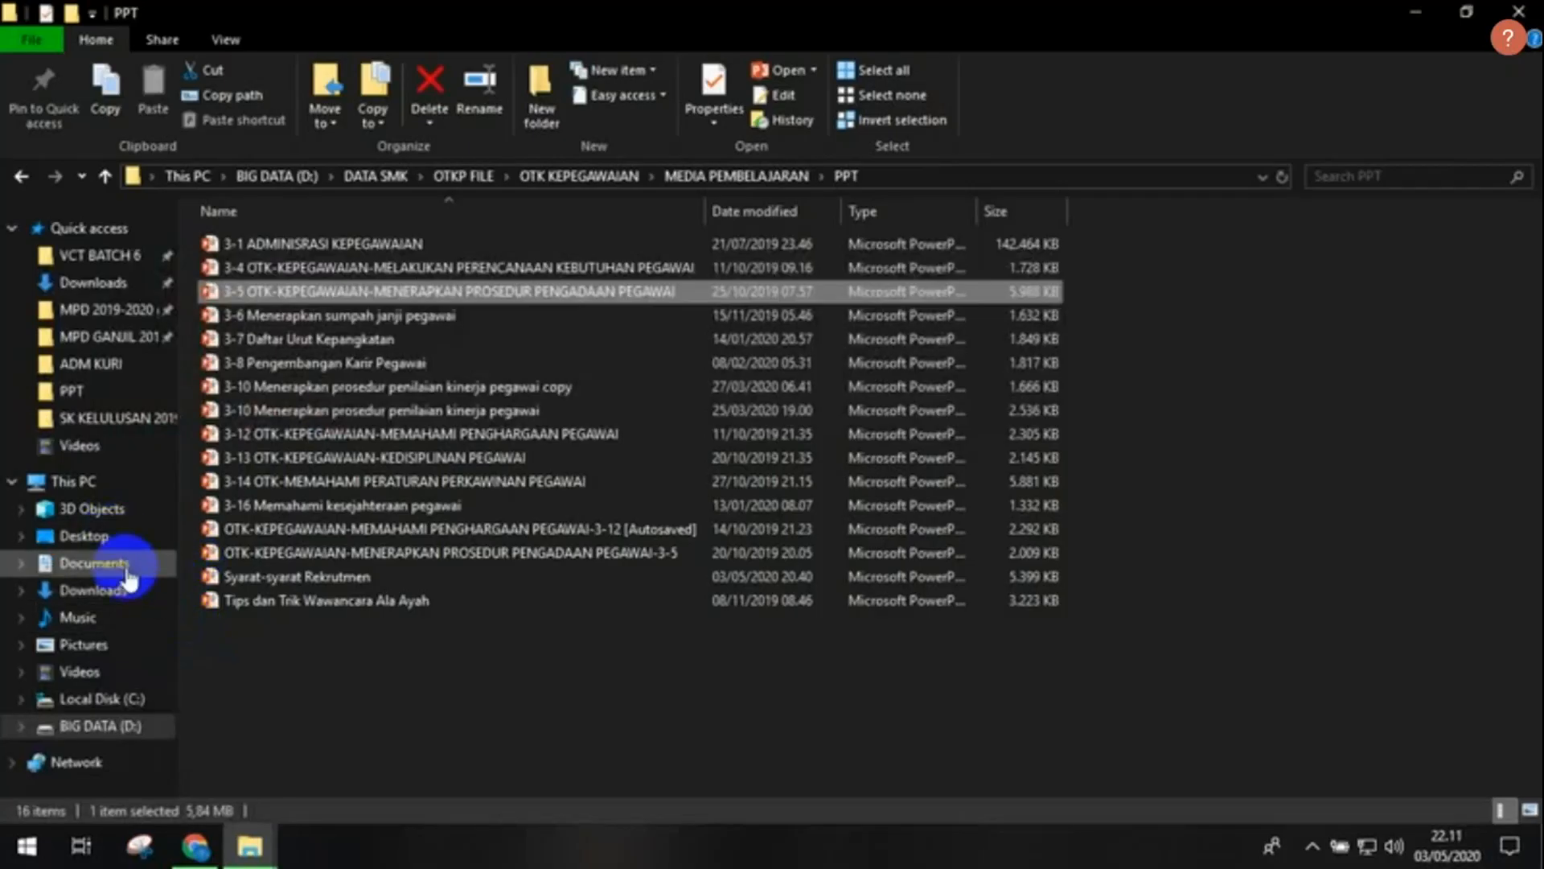
left_click(120, 644)
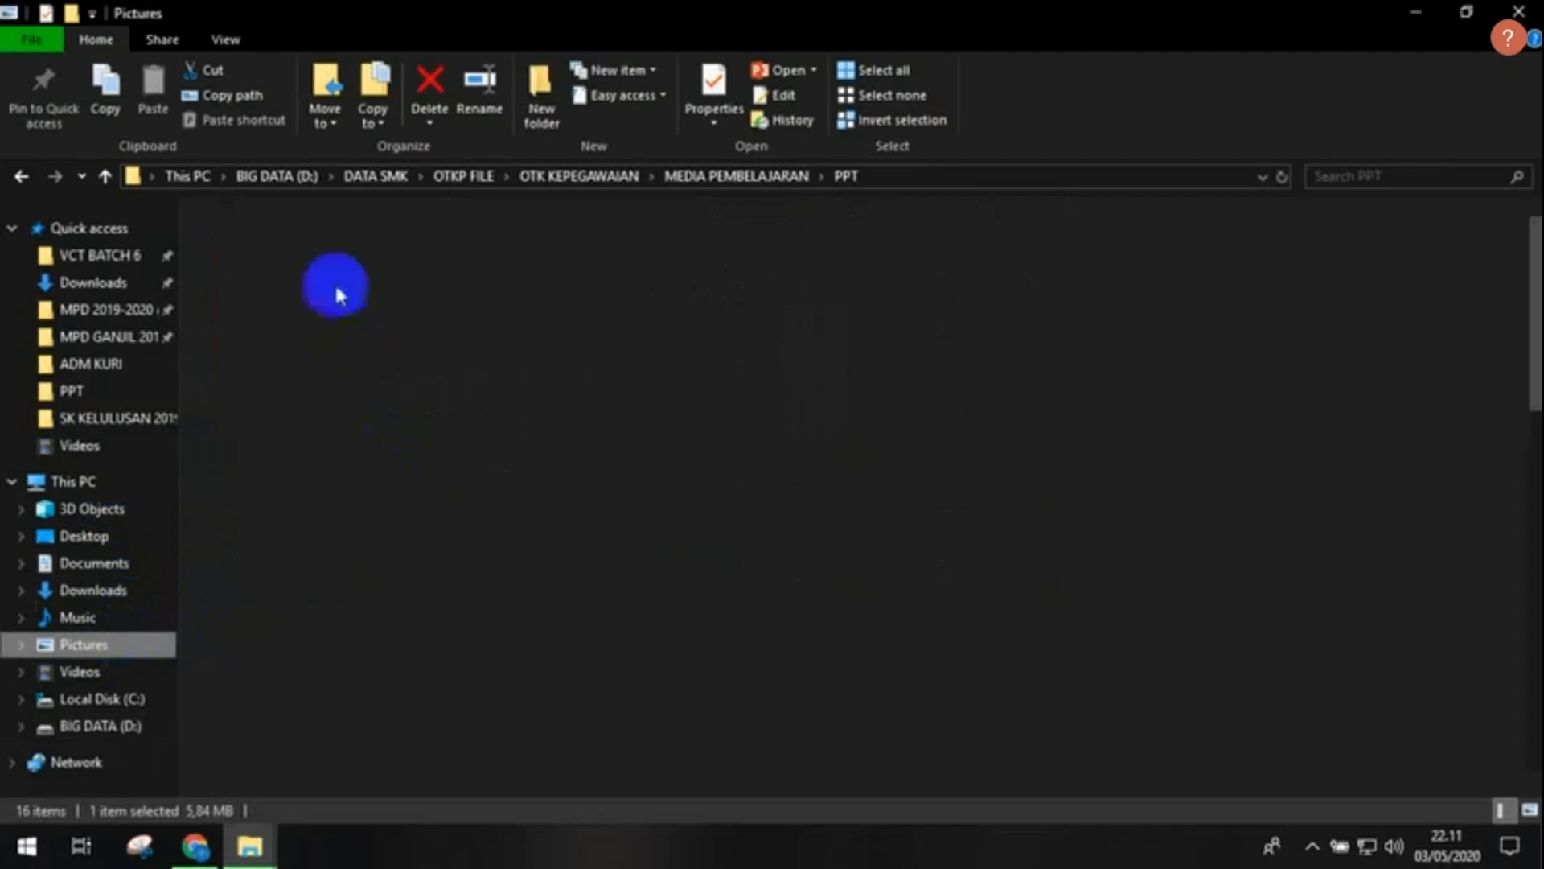
double_click(754, 296)
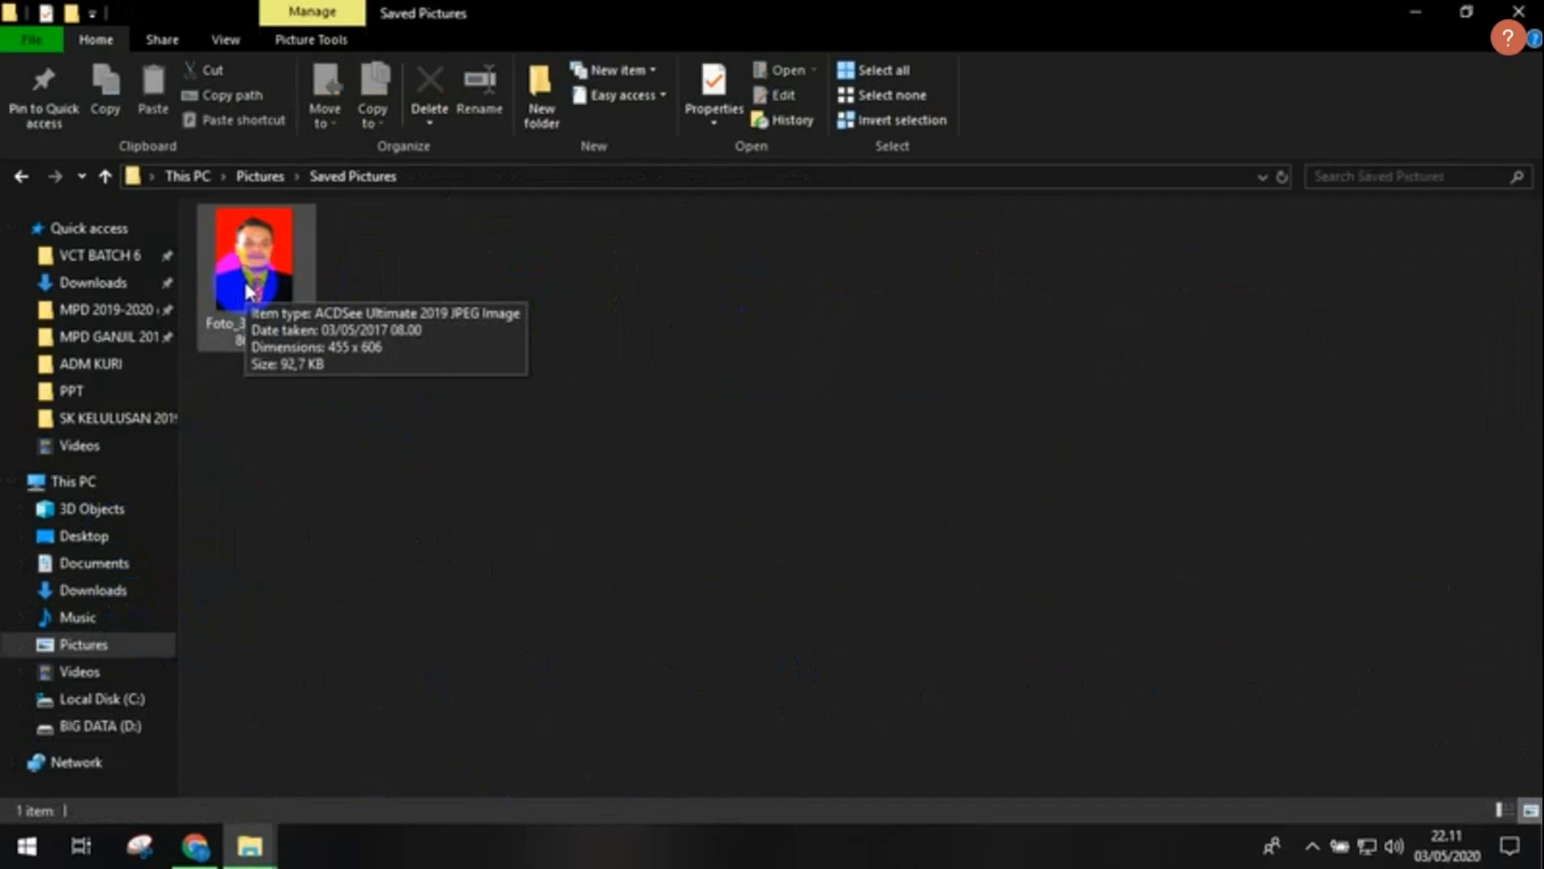
left_click(1416, 12)
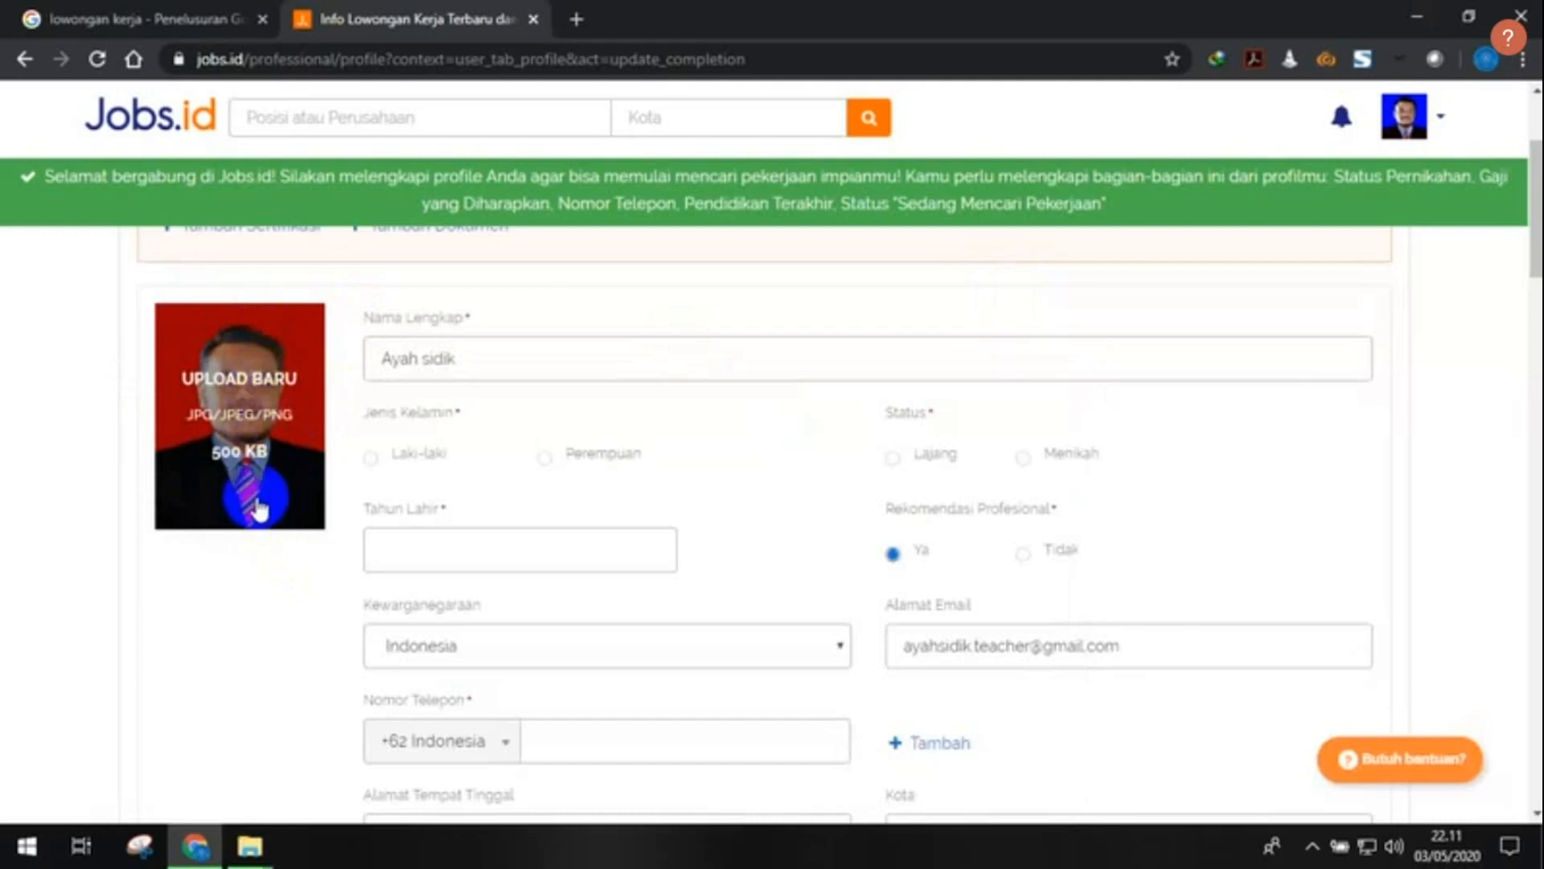
- Replace the full name with the user's name and set gender to Laki-laki
left_click_drag(465, 357, 375, 361)
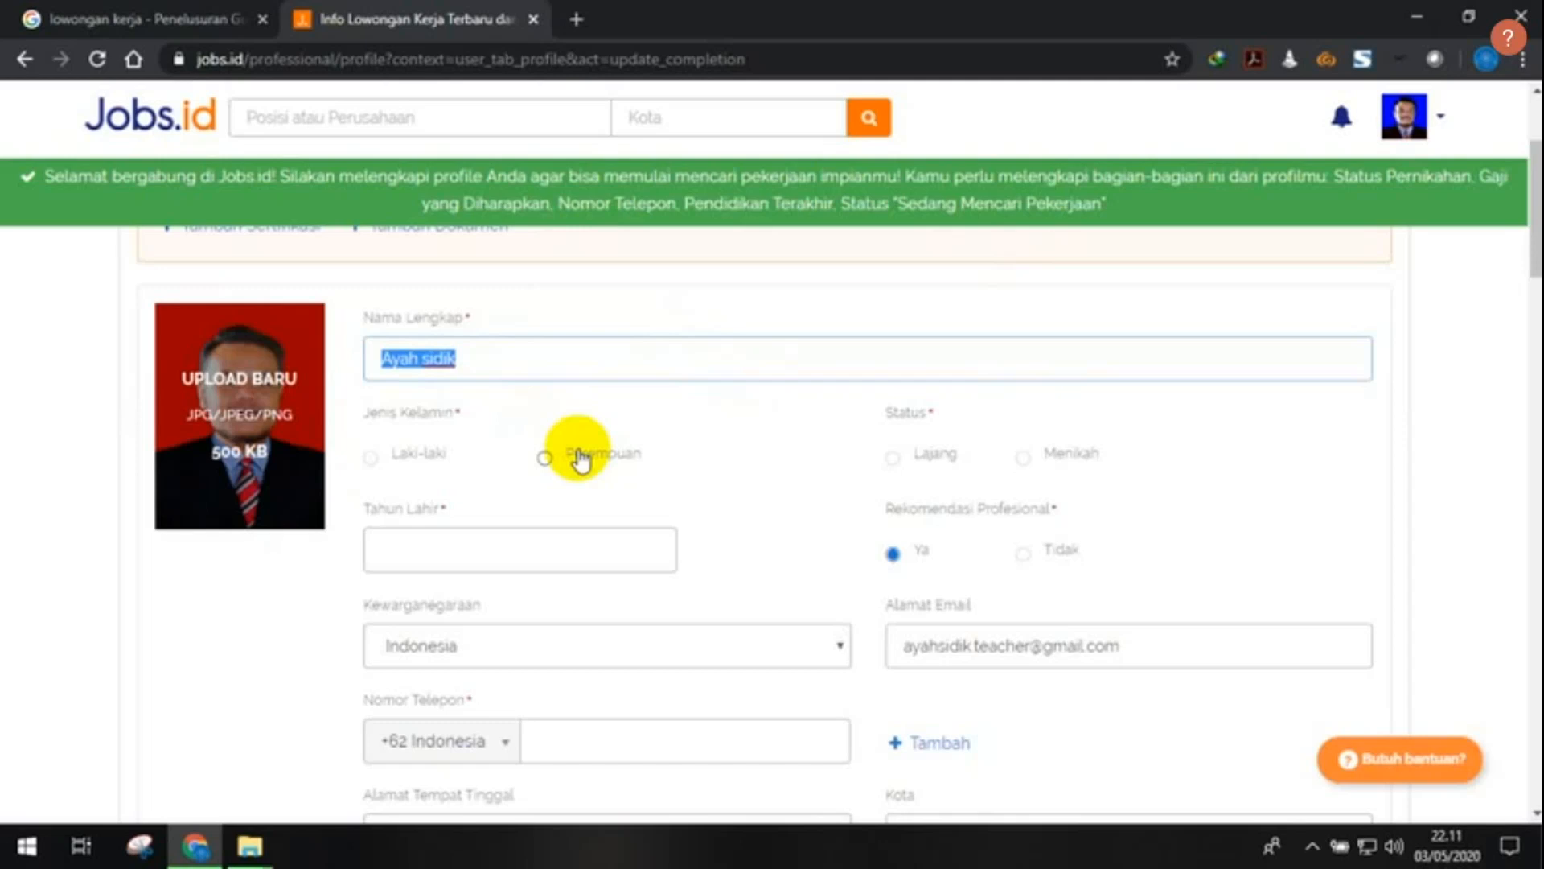
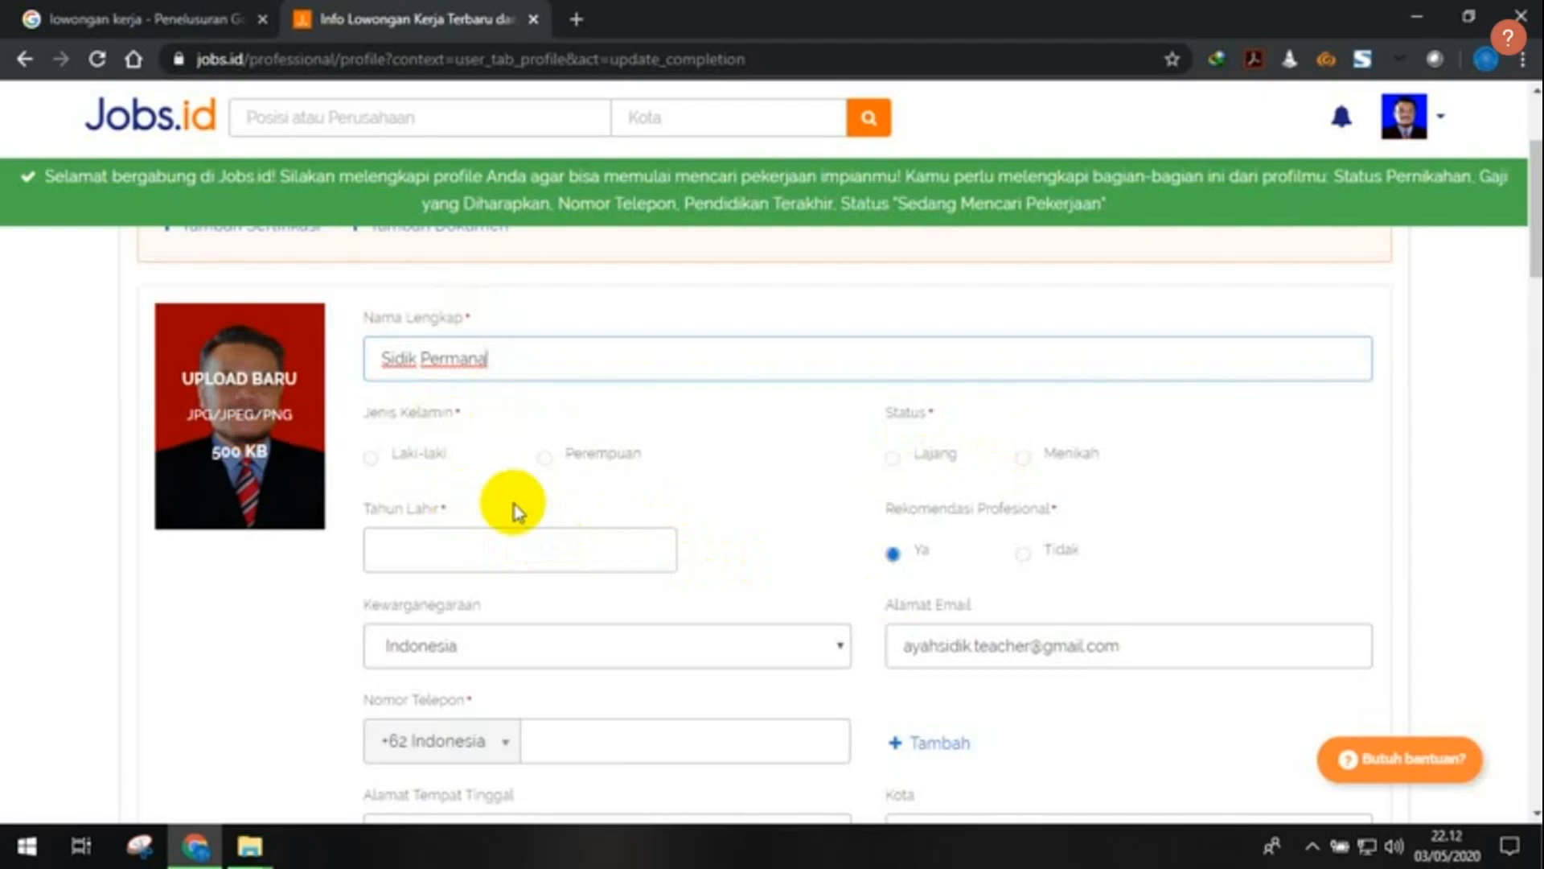
left_click(371, 457)
scroll(495, 492, "down", 1)
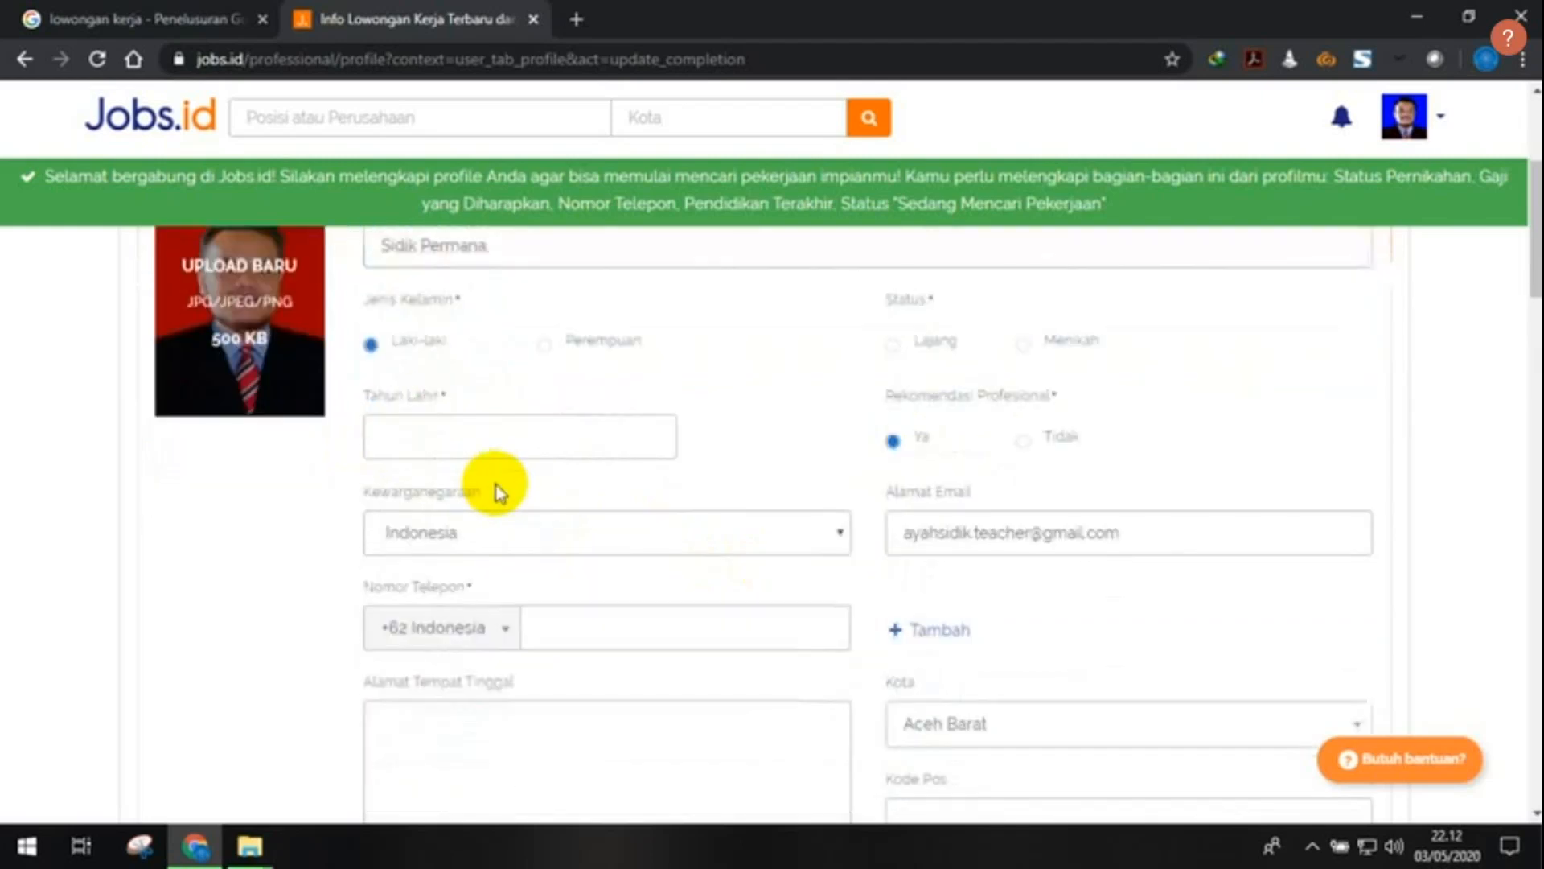
- Enter birth year 1986 and set marital status to Lajang
left_click(475, 442)
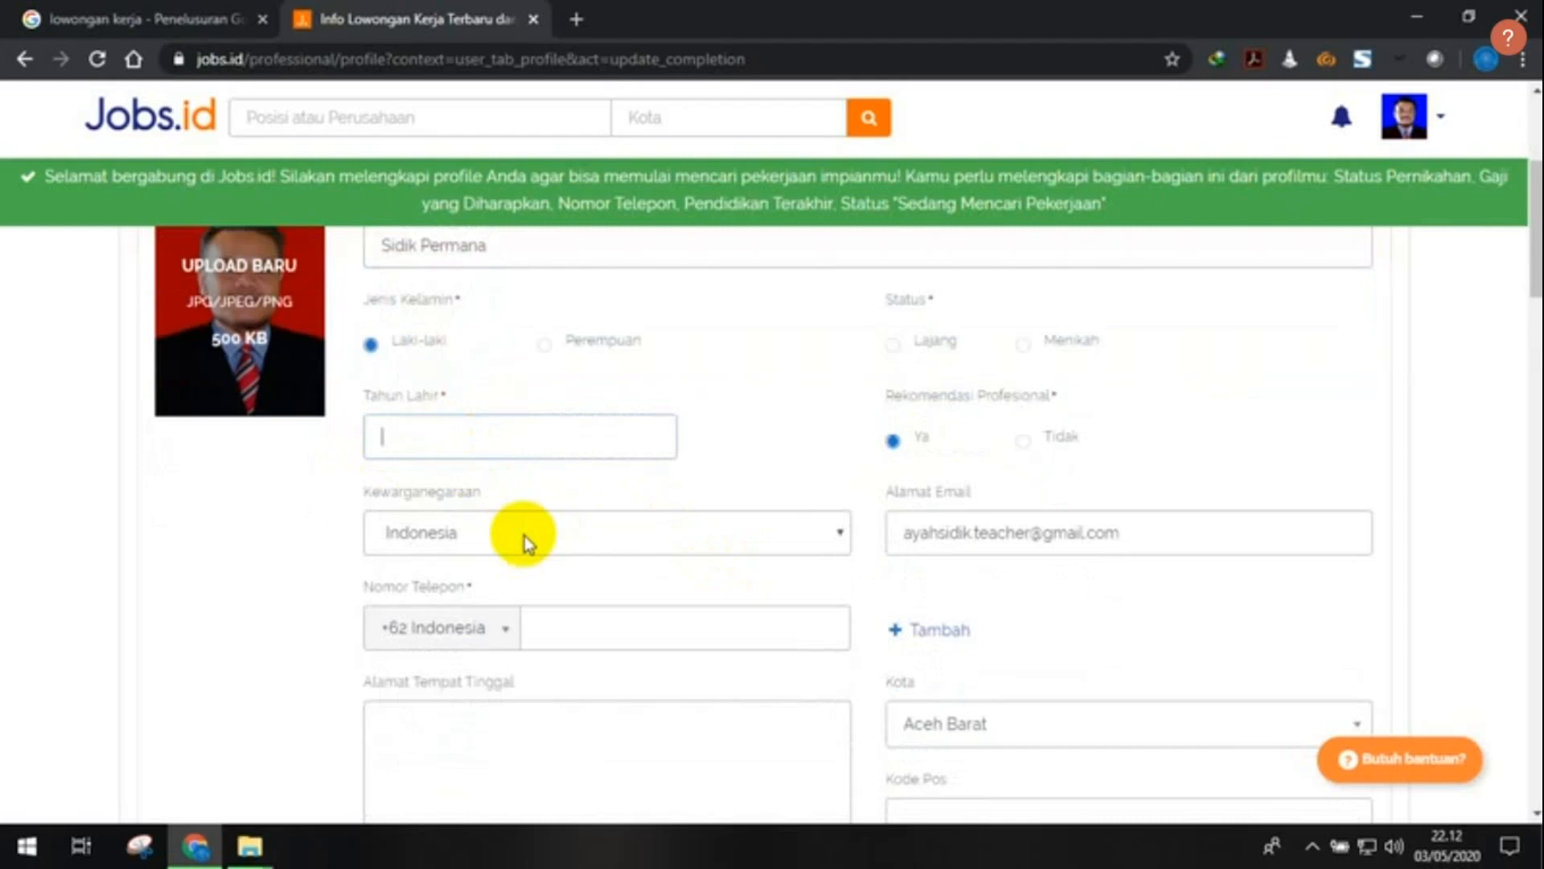
type("1986")
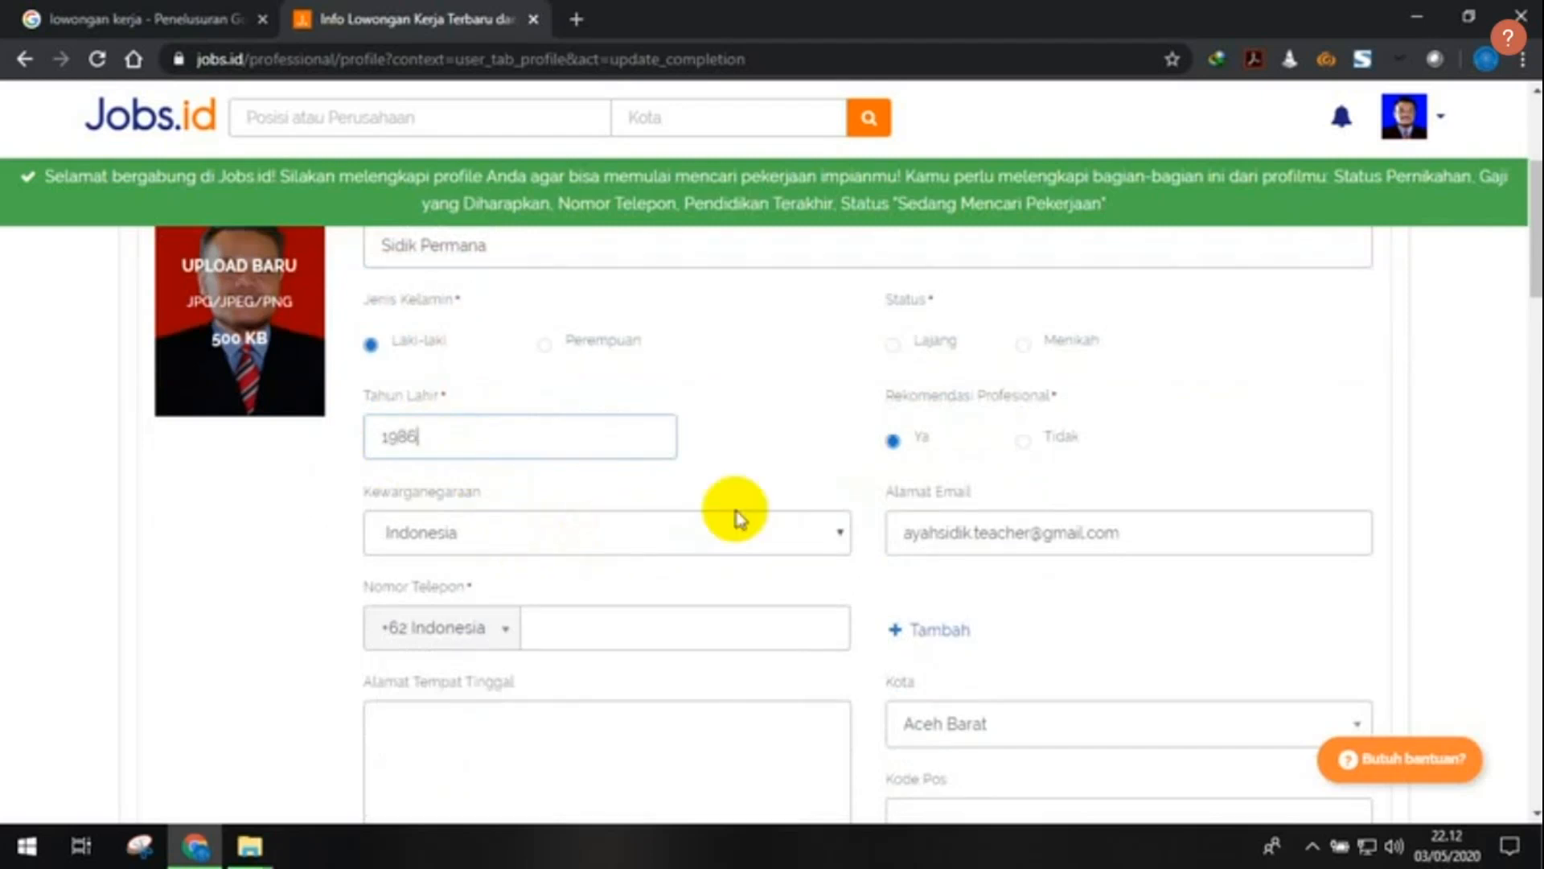
scroll(735, 511, "up", 1)
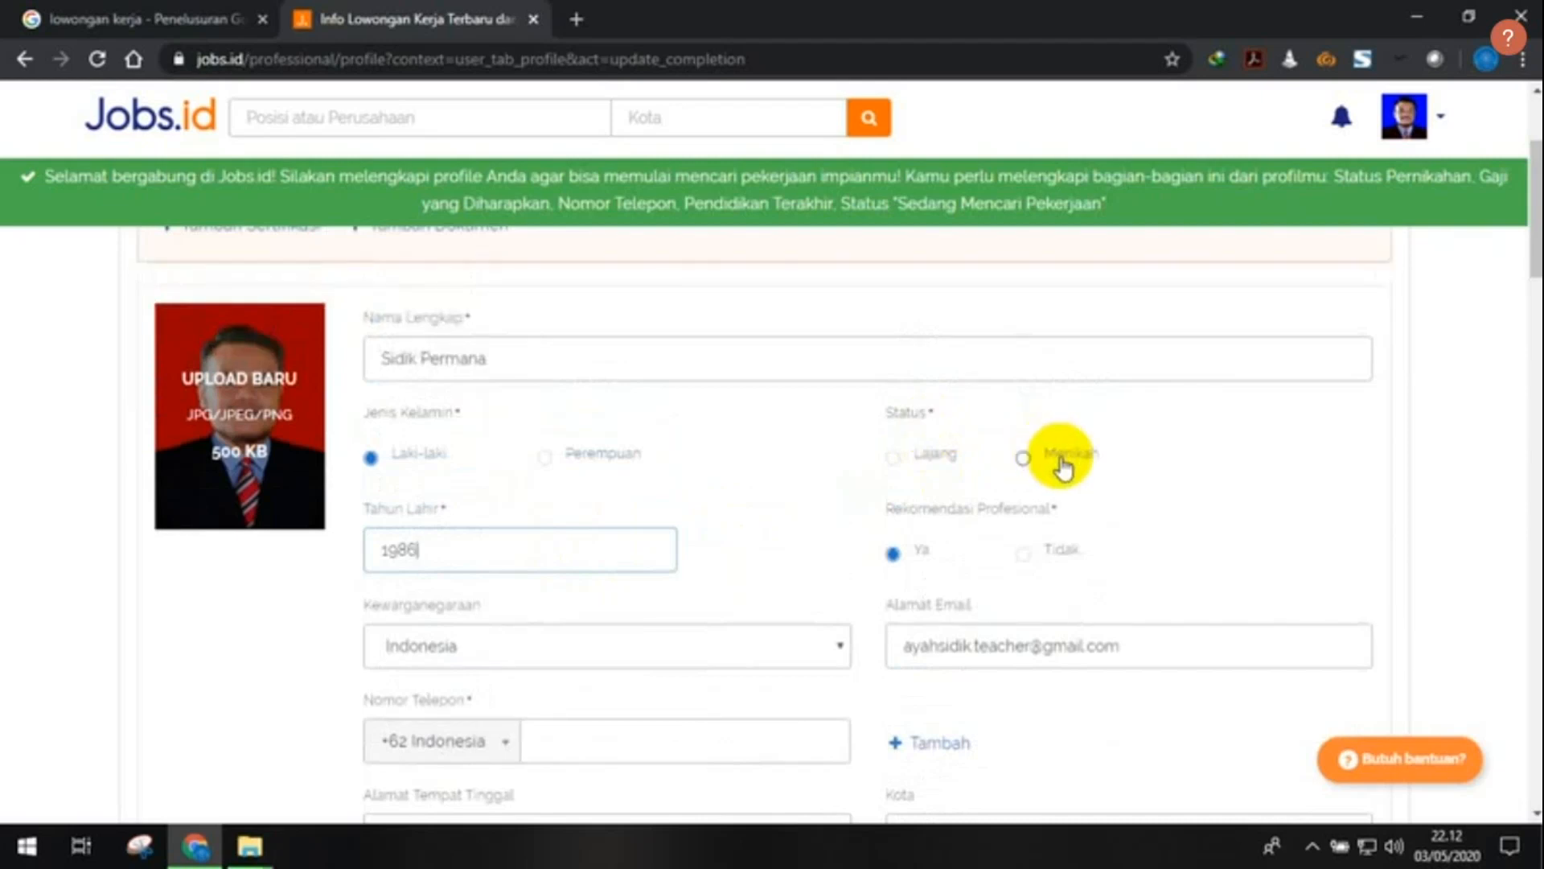
left_click(895, 459)
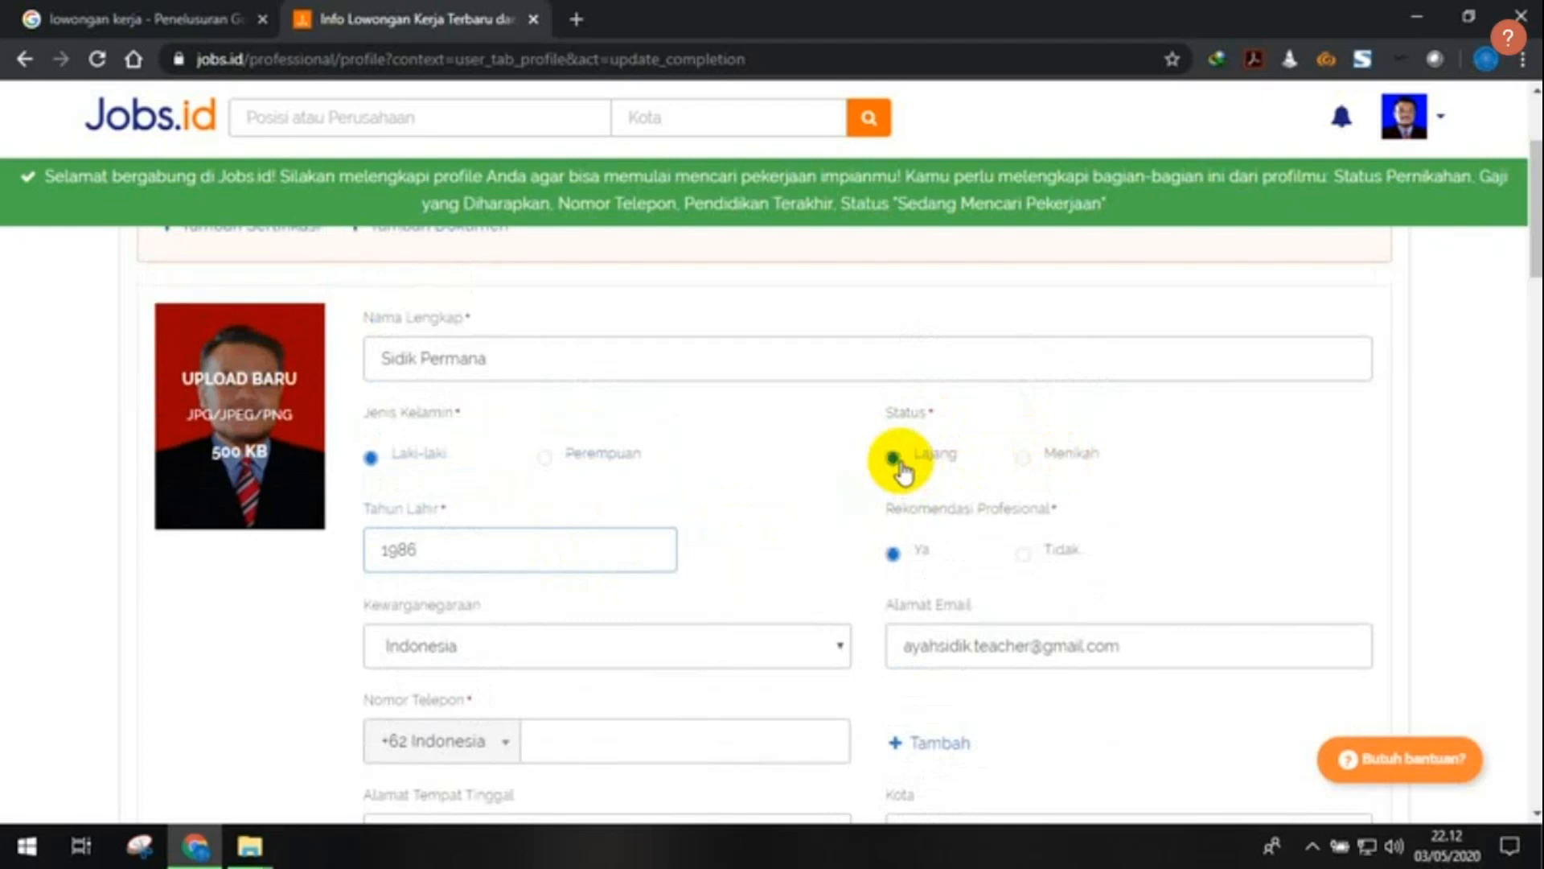
scroll(1078, 534, "down", 1)
scroll(1083, 515, "down", 1)
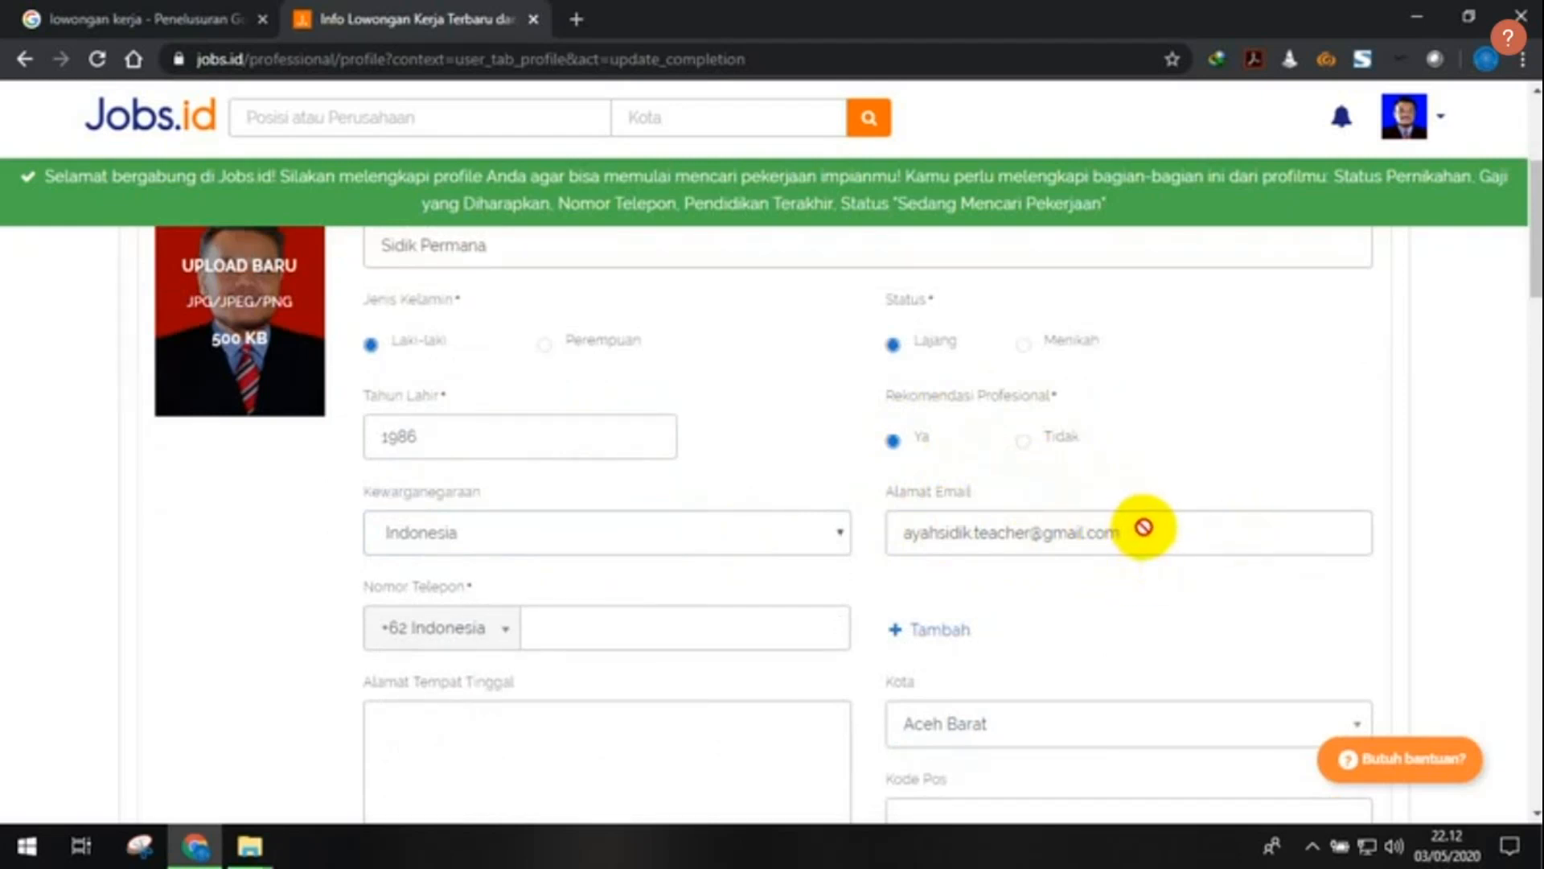
- Enter the user's mobile phone number after the +62 Indonesia prefix
scroll(604, 471, "down", 1)
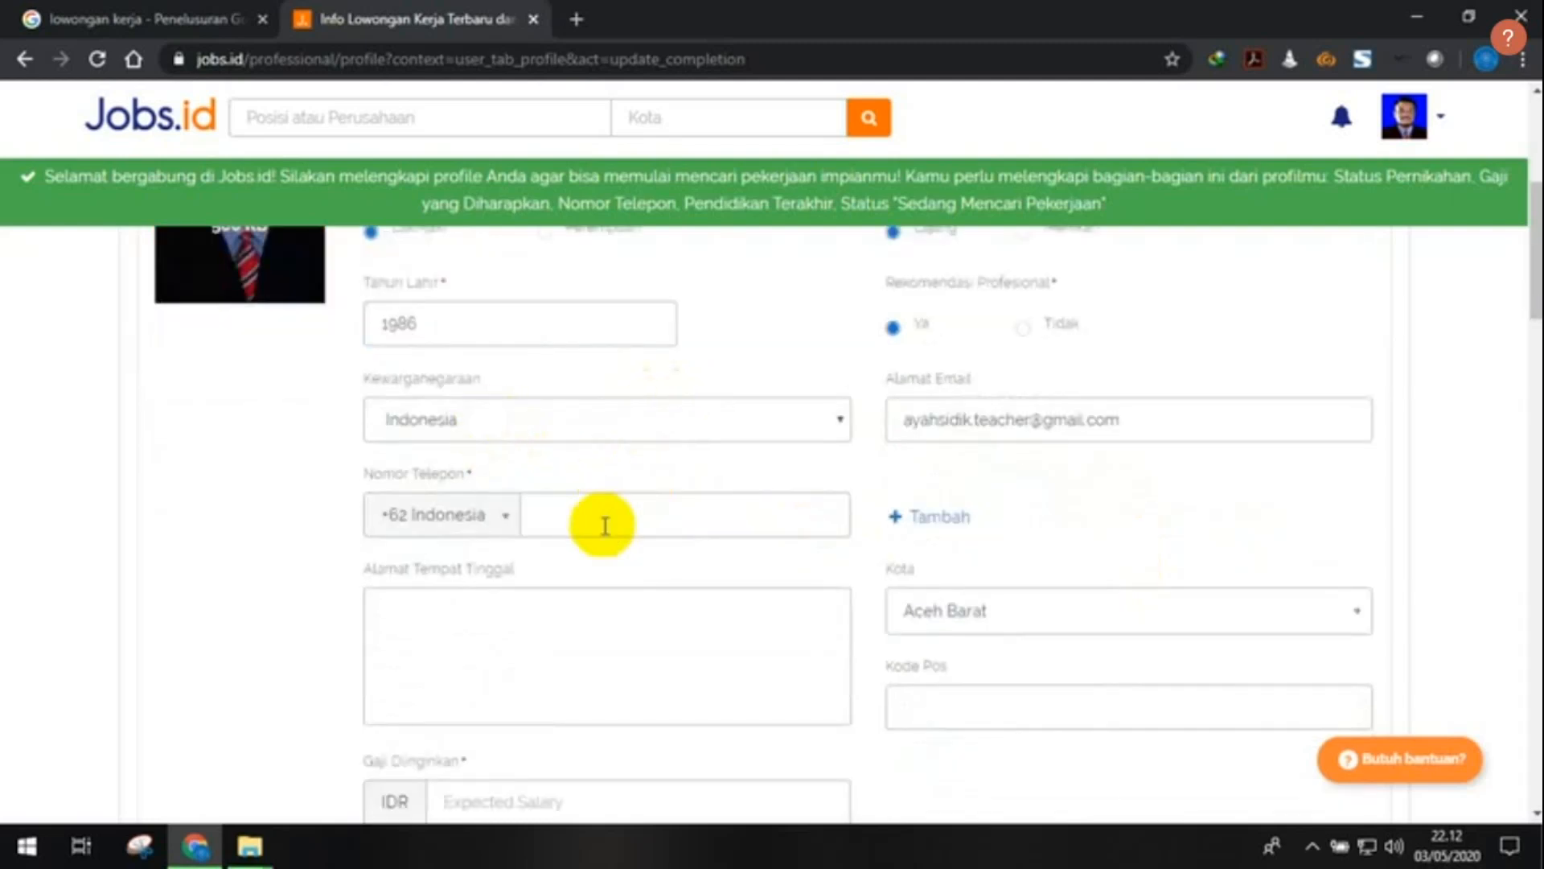
scroll(605, 526, "down", 1)
left_click(563, 408)
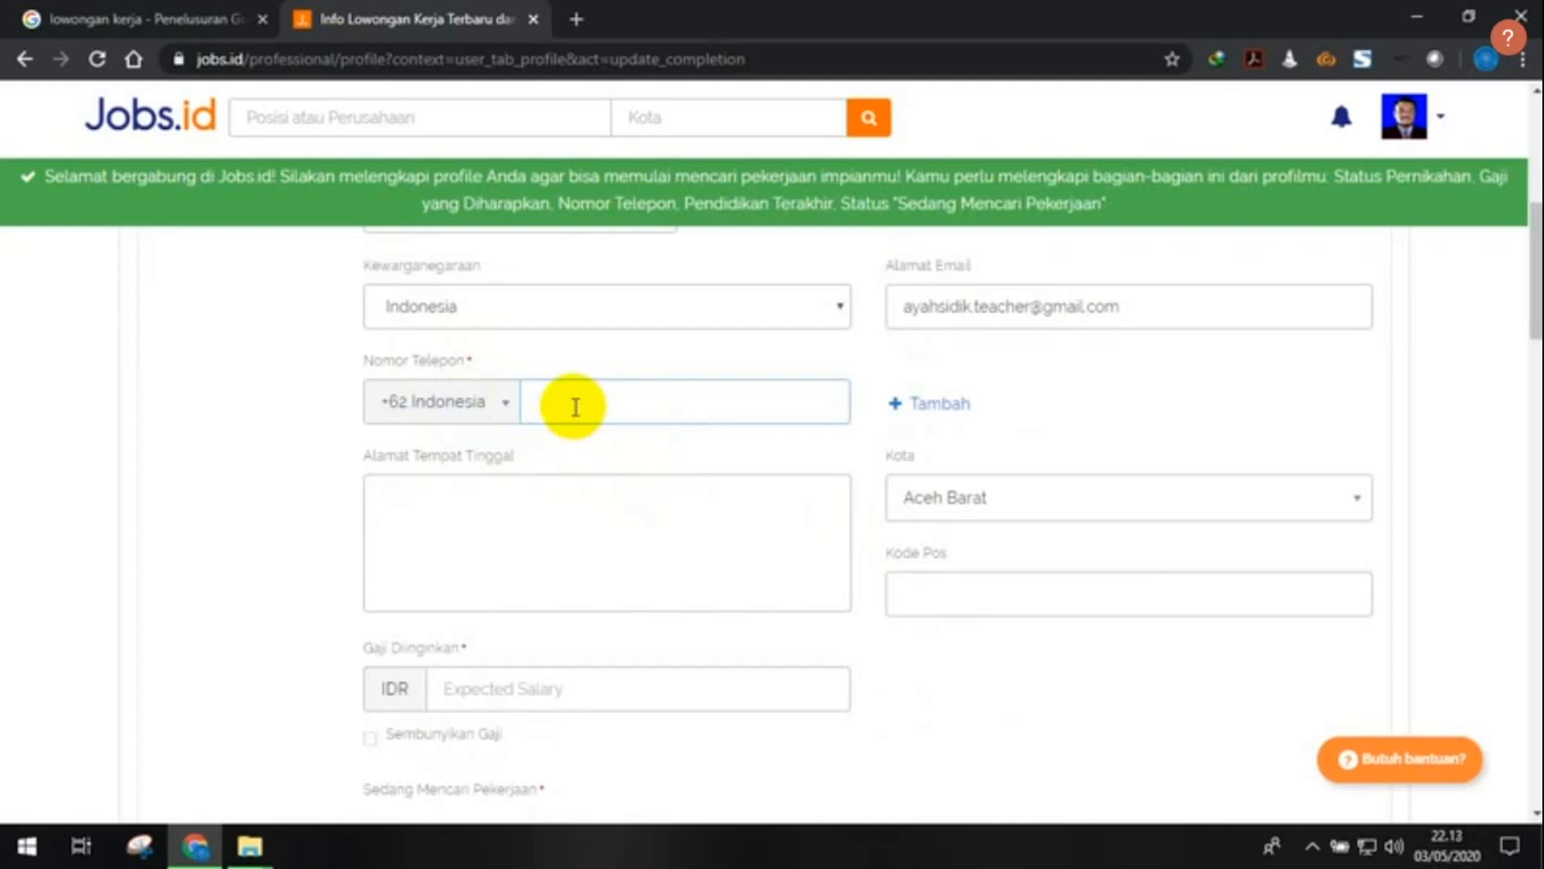
left_click(510, 486)
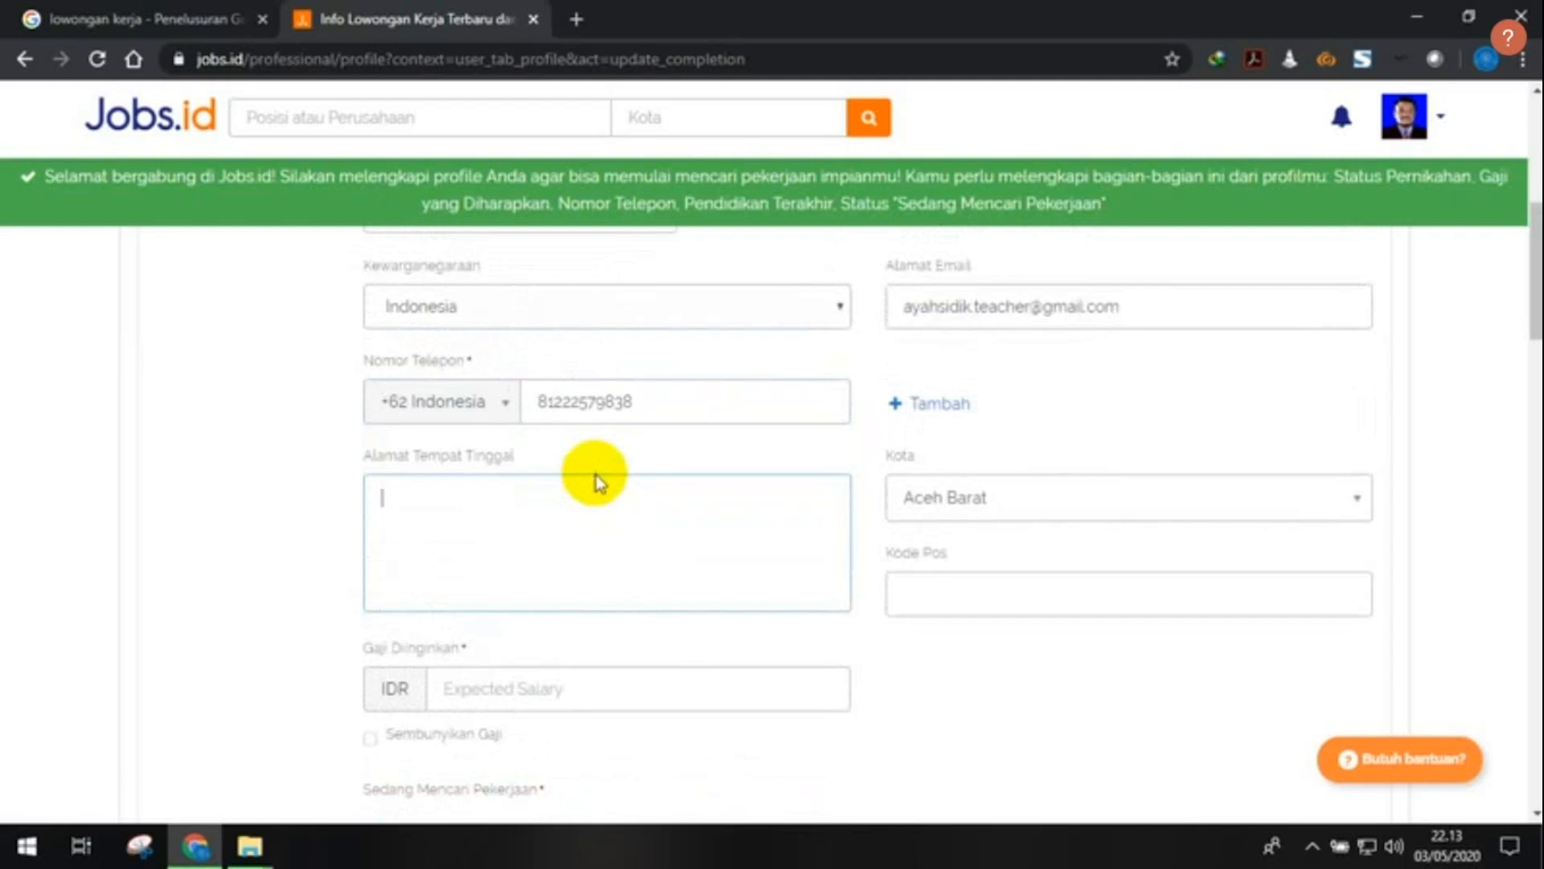
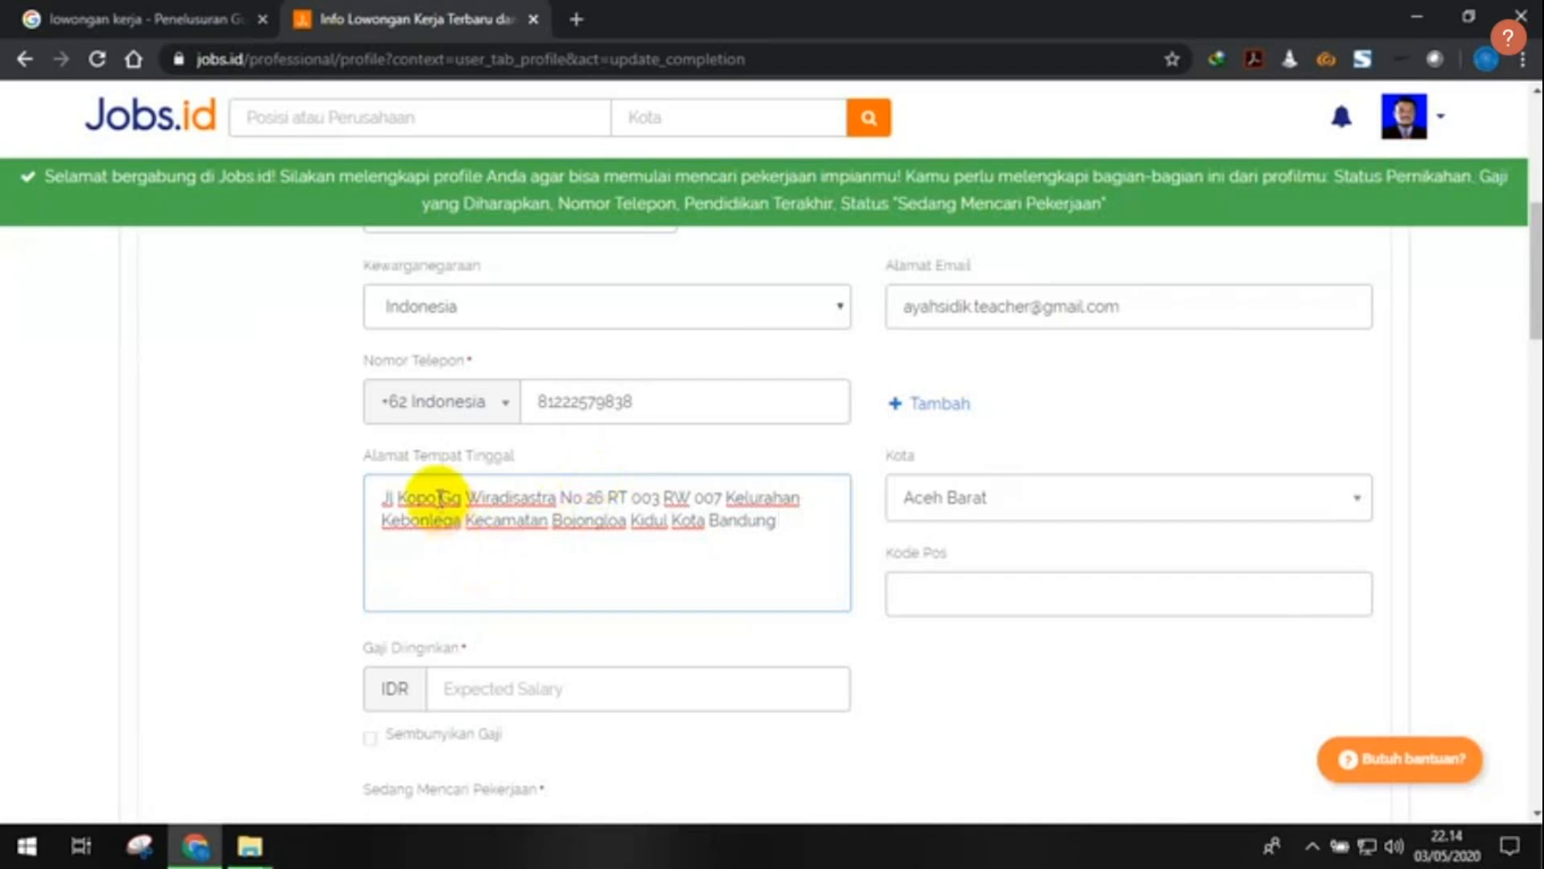
- Type the home street address with RT/RW, kelurahan and kecamatan, removing the trailing city name
scroll(435, 499, "down", 2)
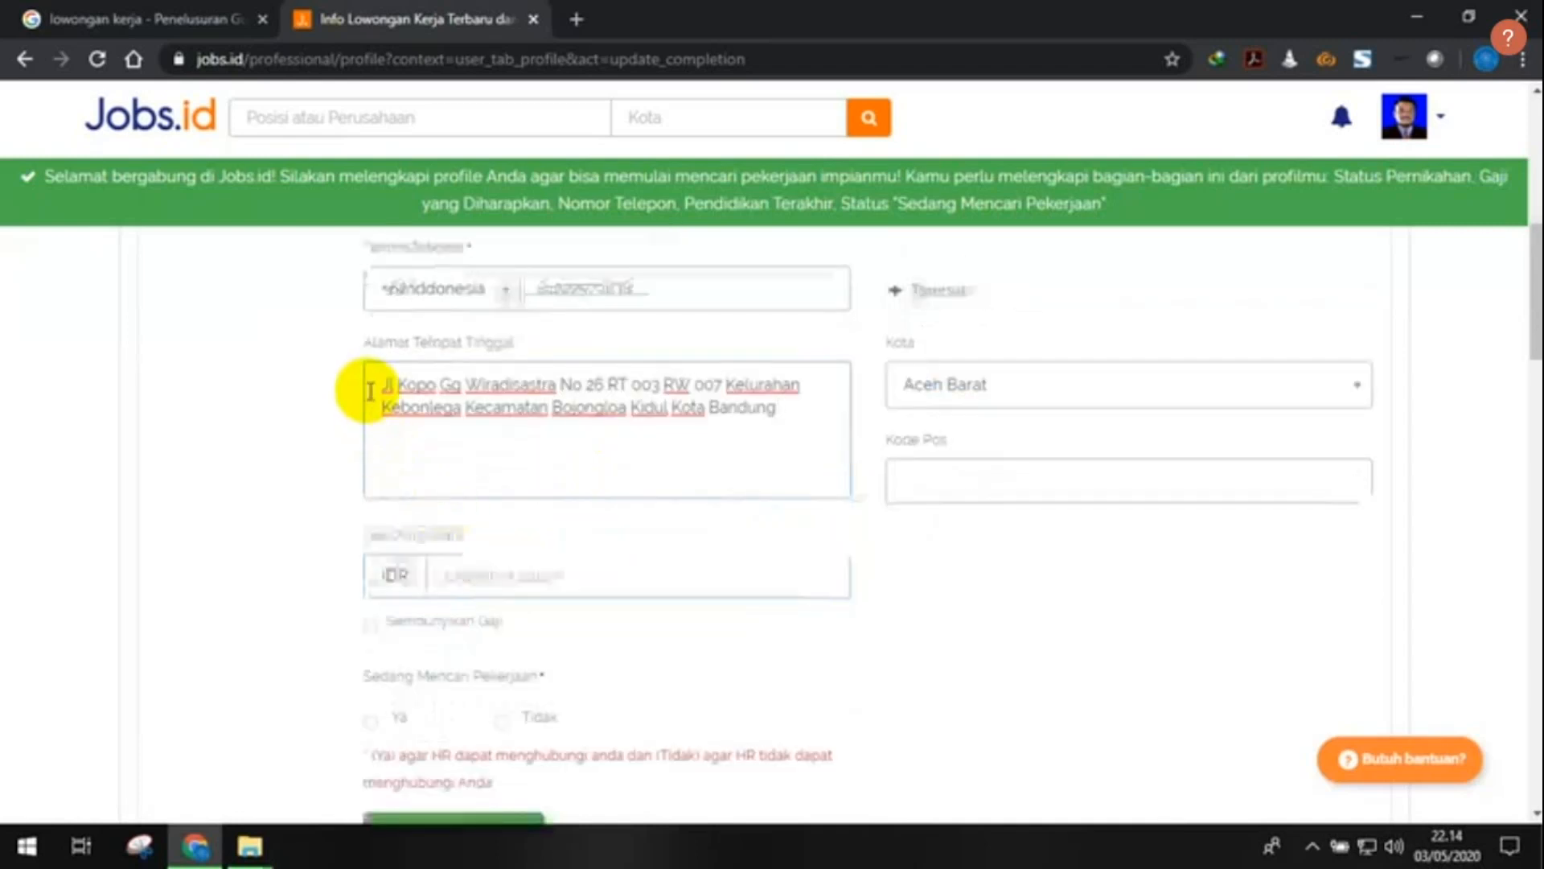
scroll(416, 447, "up", 1)
scroll(416, 447, "up", 1)
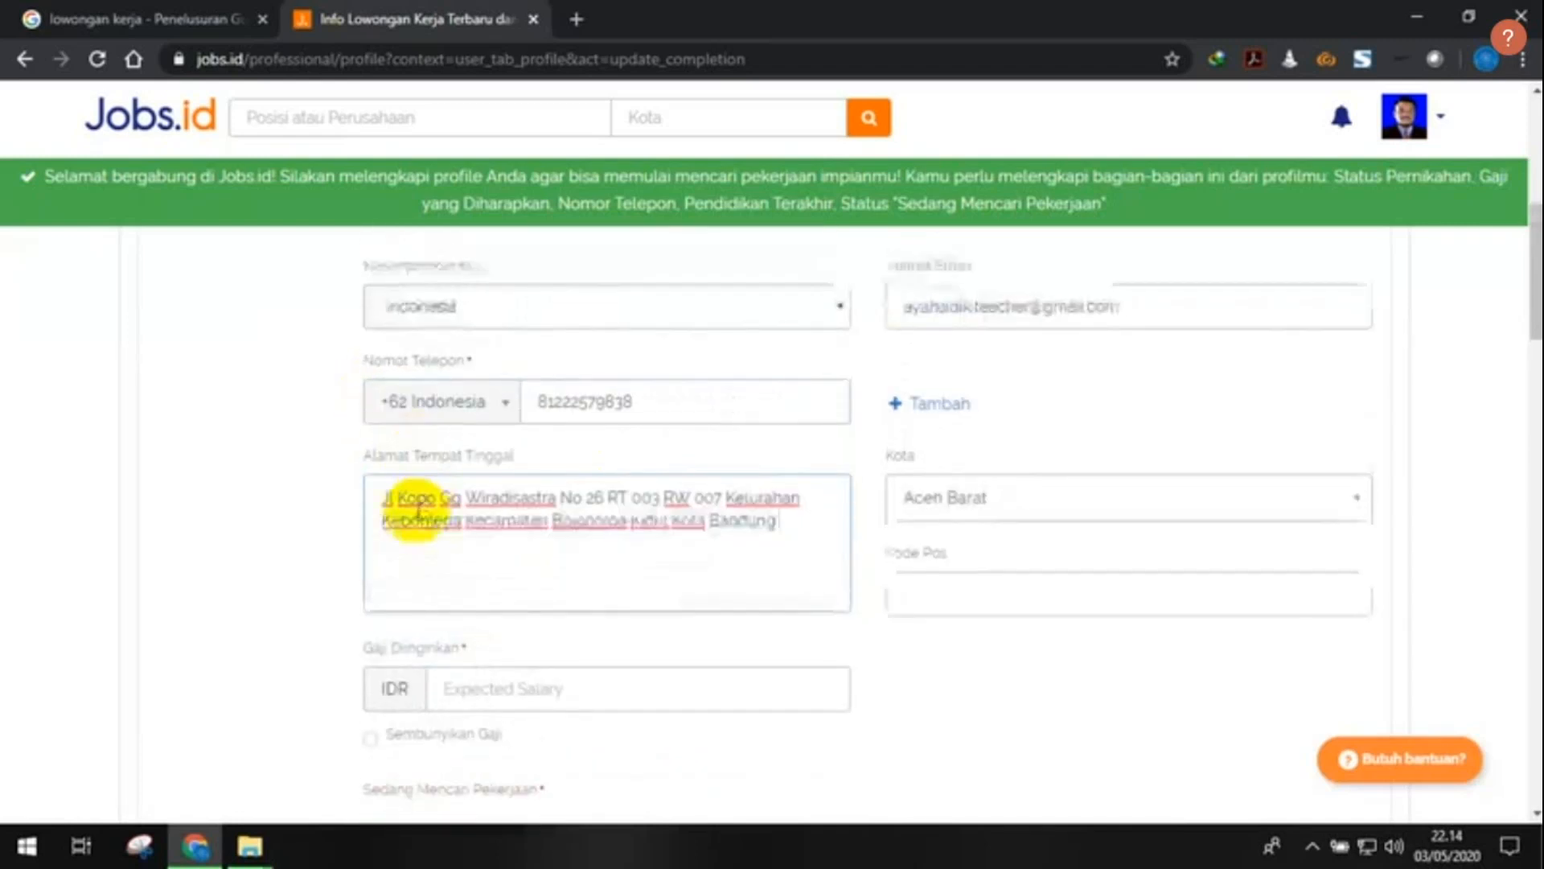
scroll(402, 506, "down", 1)
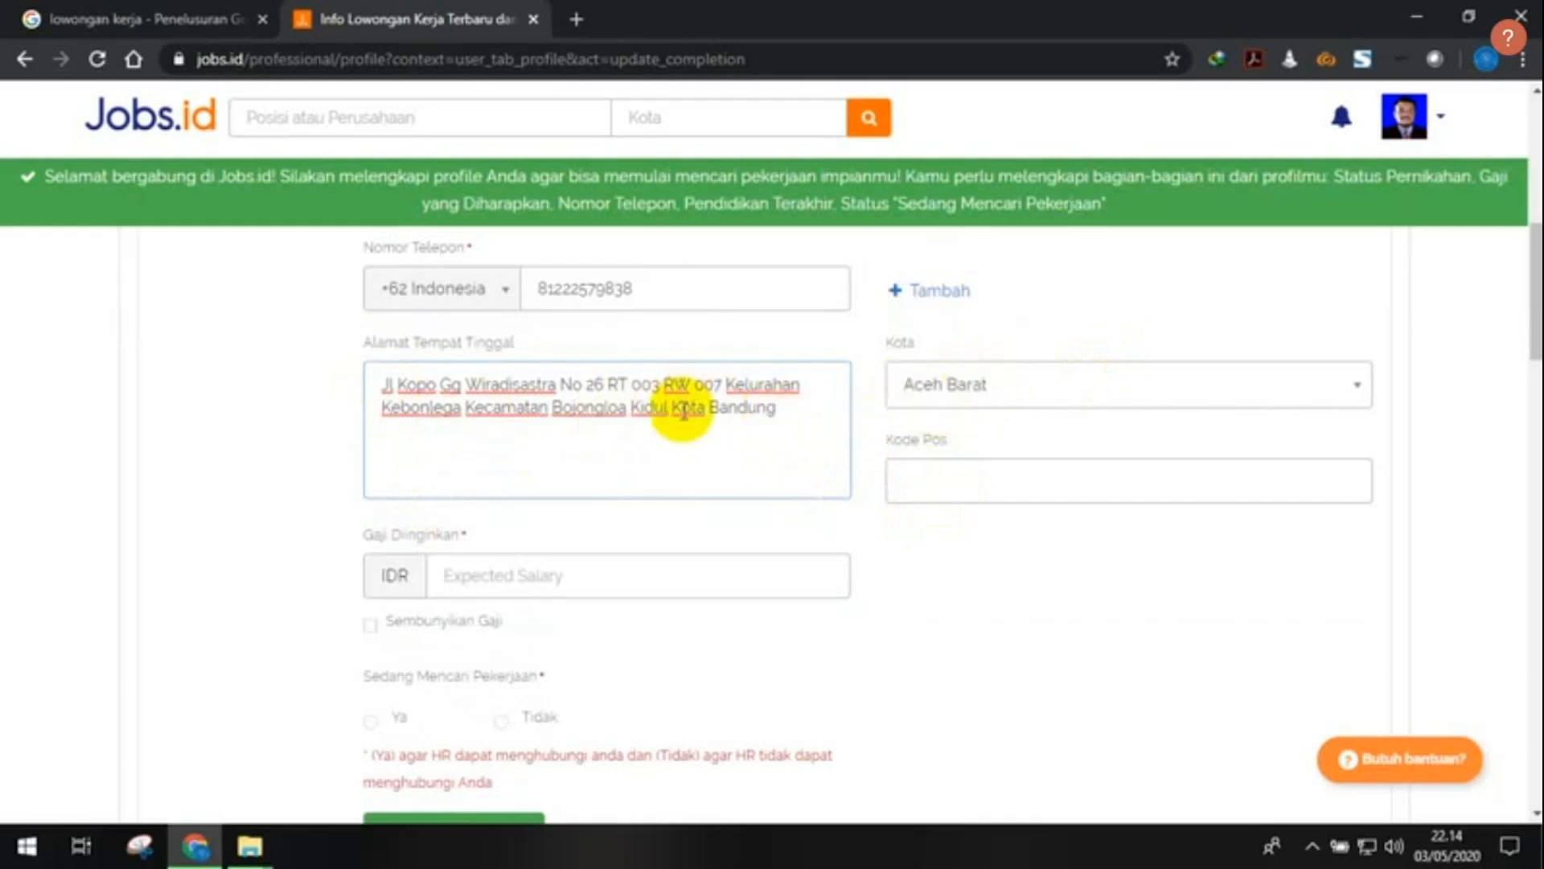
left_click_drag(670, 407, 776, 435)
key("BackSpace")
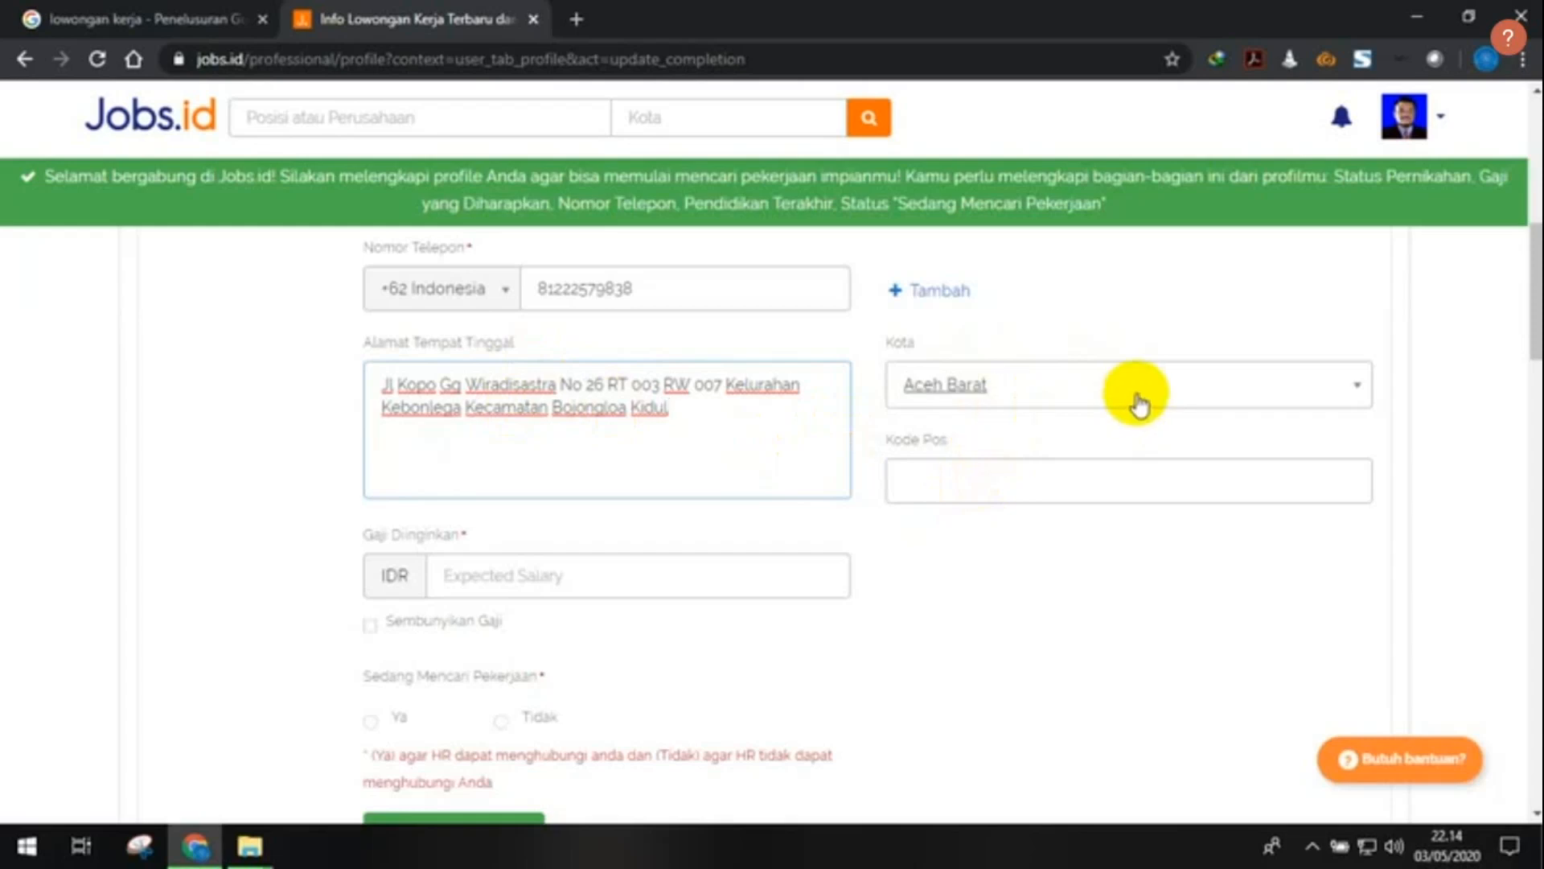
- Set the city to Bandung, enter the postal code, and open a new browser tab
left_click(1112, 400)
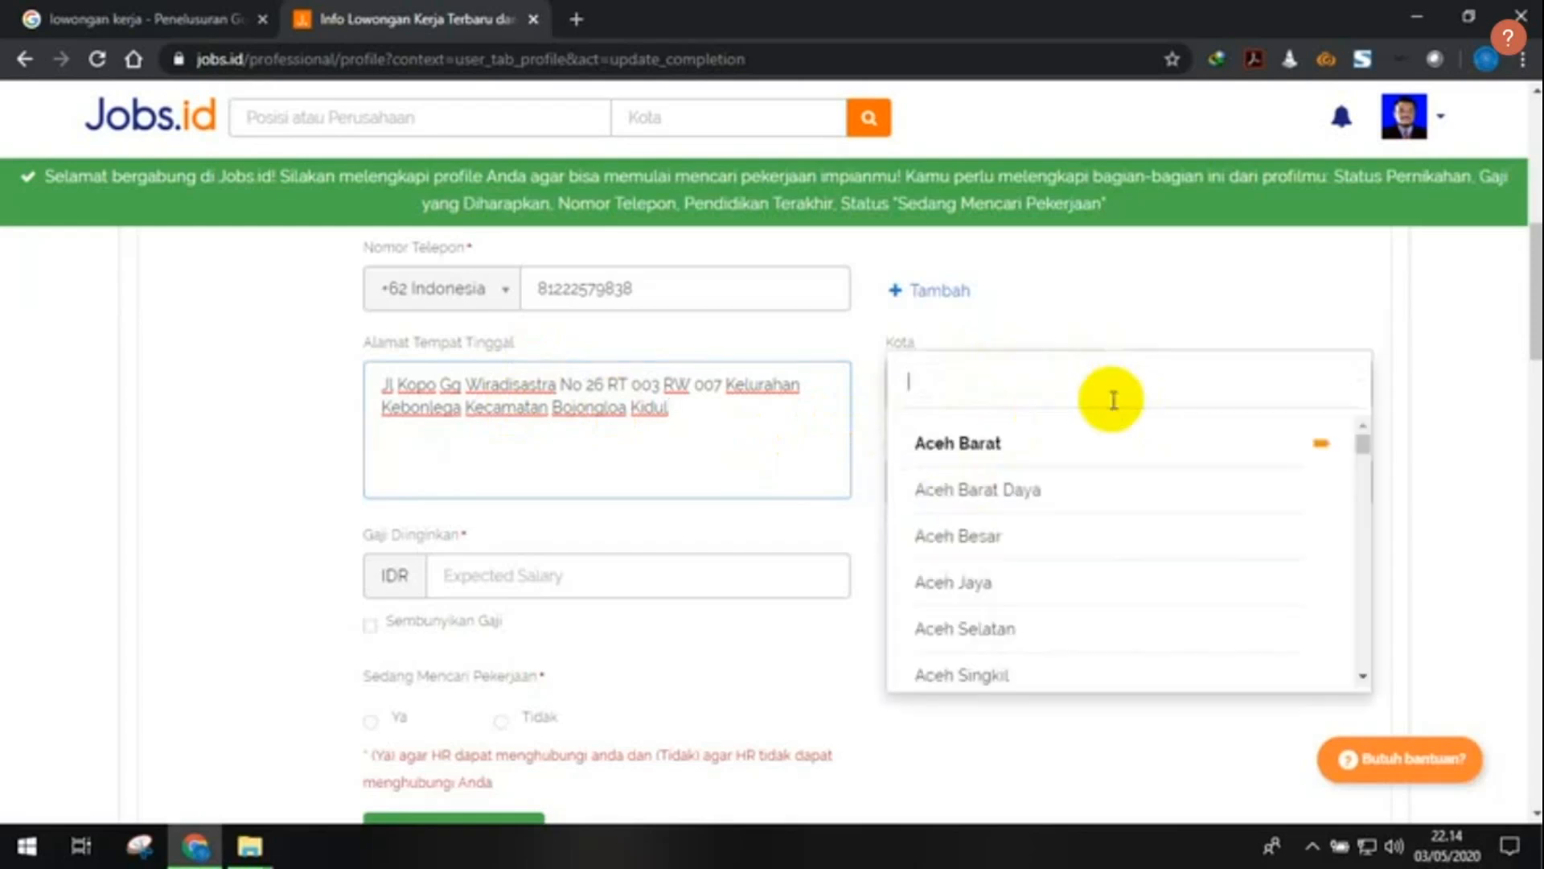
scroll(1091, 490, "down", 10)
scroll(1094, 491, "up", 2)
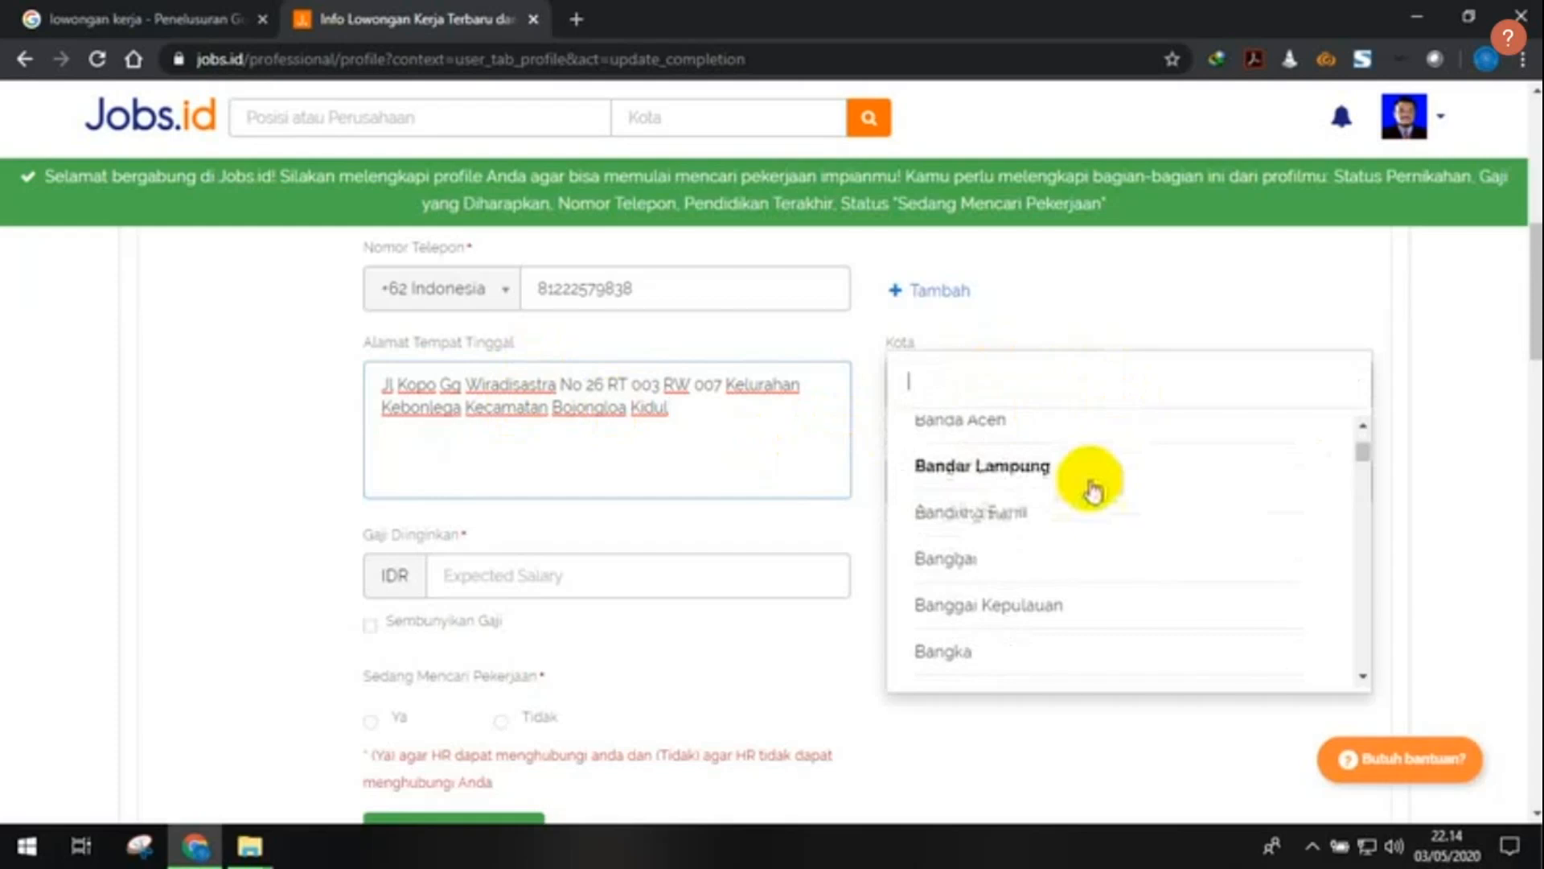
scroll(1079, 521, "down", 4)
scroll(1084, 523, "down", 3)
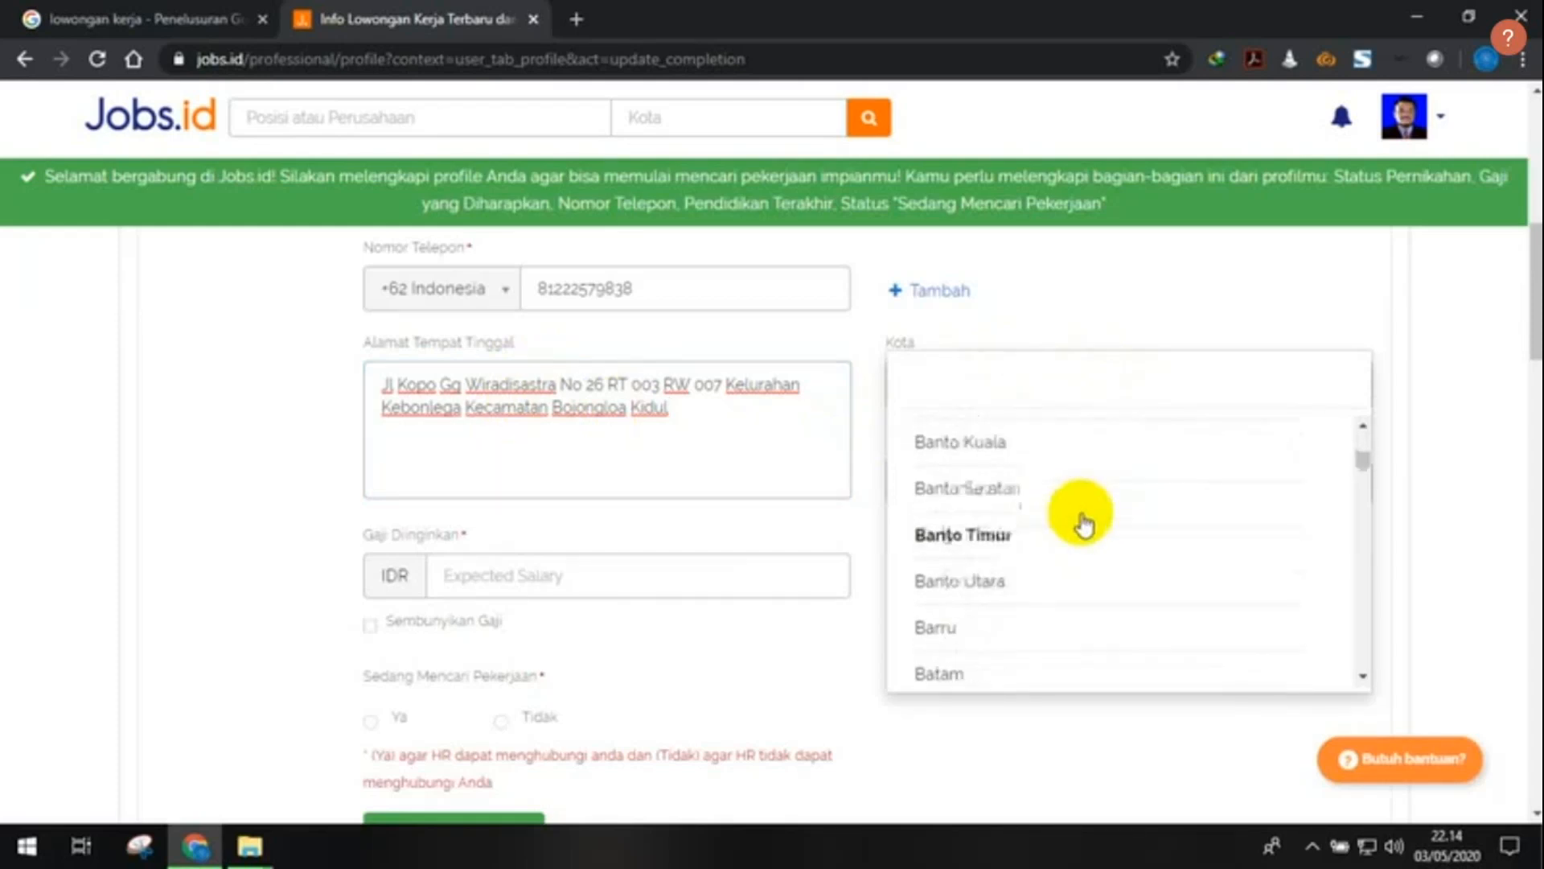
scroll(1084, 524, "up", 5)
scroll(1083, 523, "up", 4)
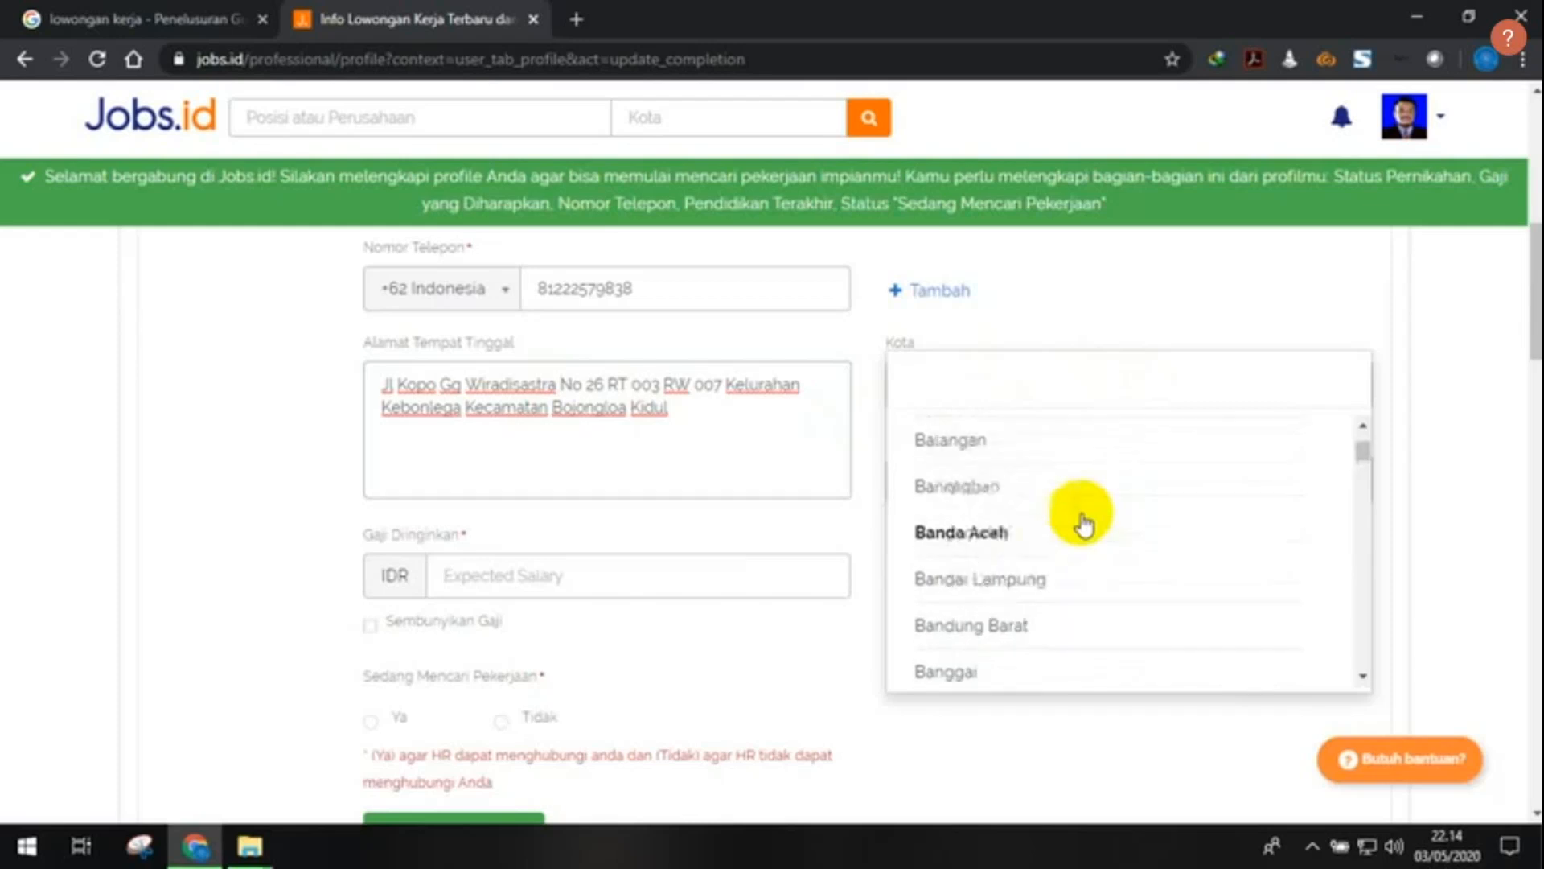
left_click(1082, 519)
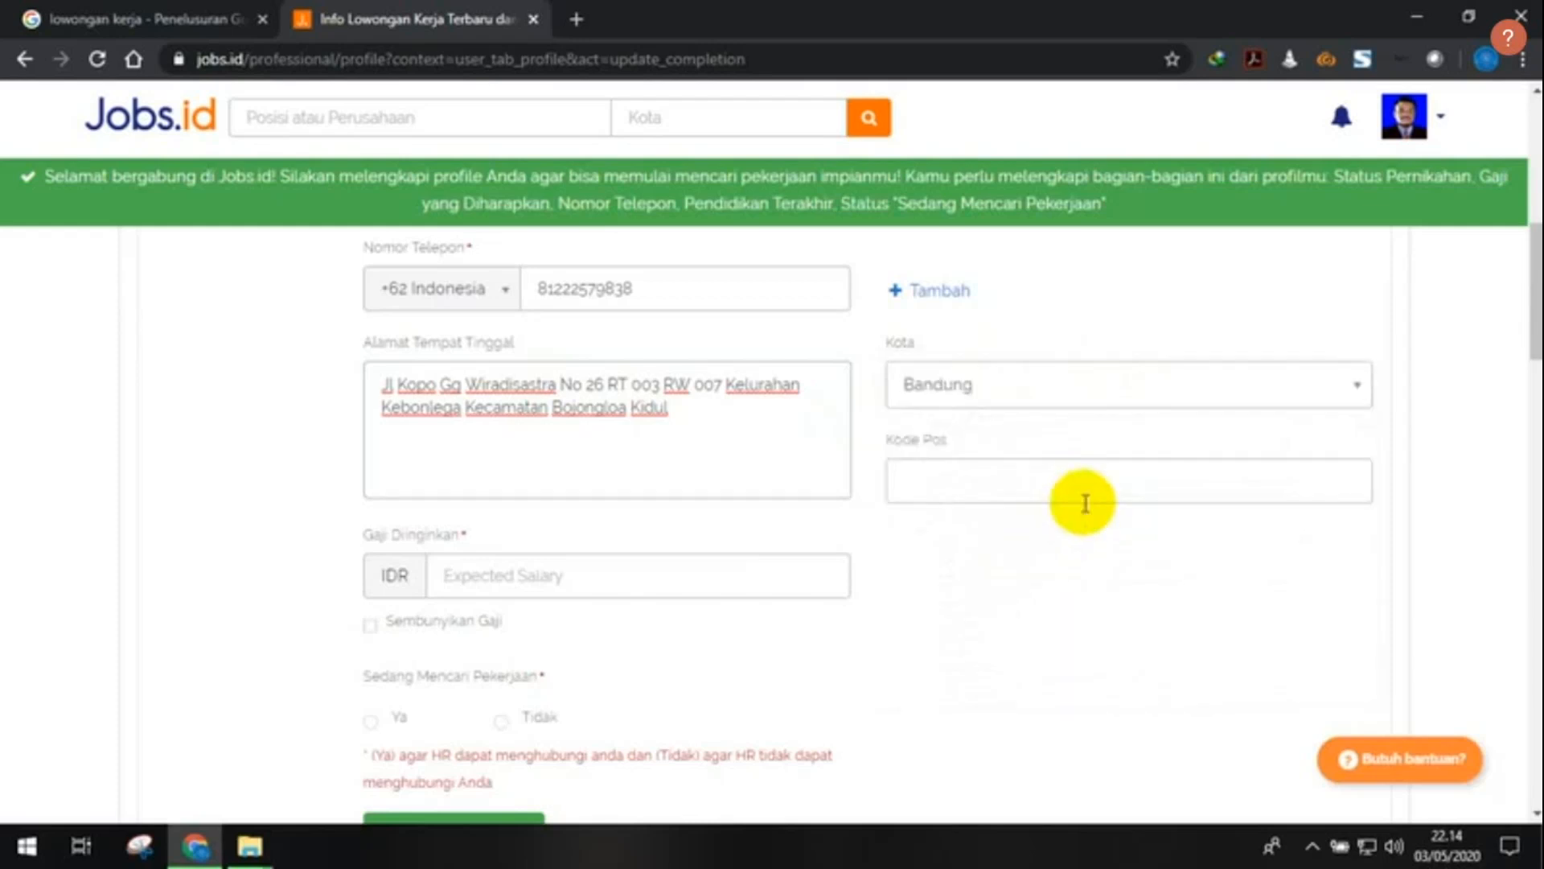
left_click(1085, 498)
type("40235")
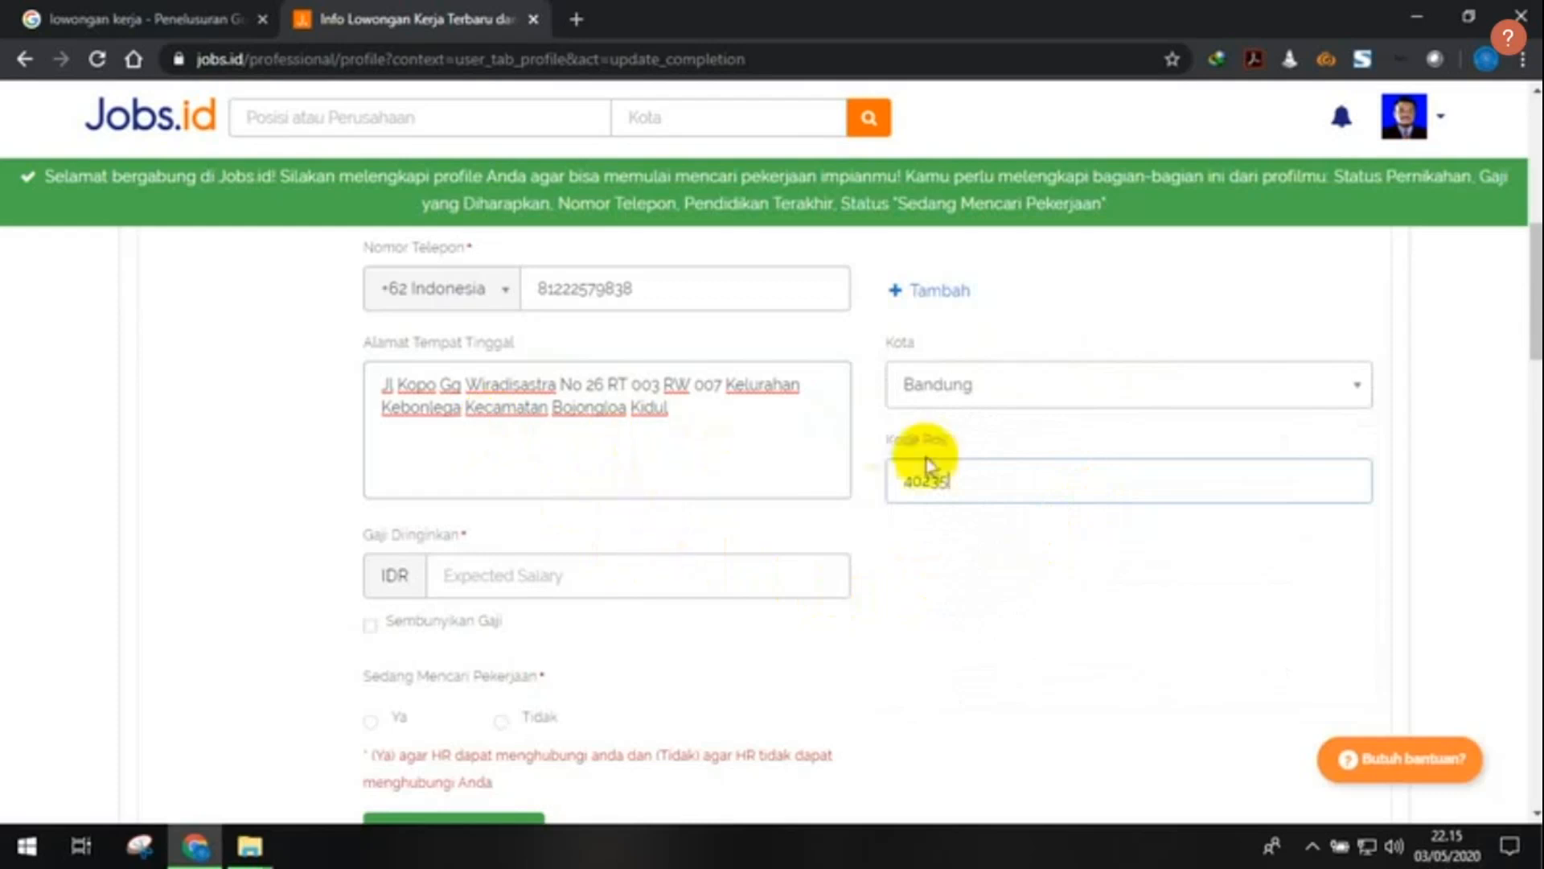
left_click(579, 18)
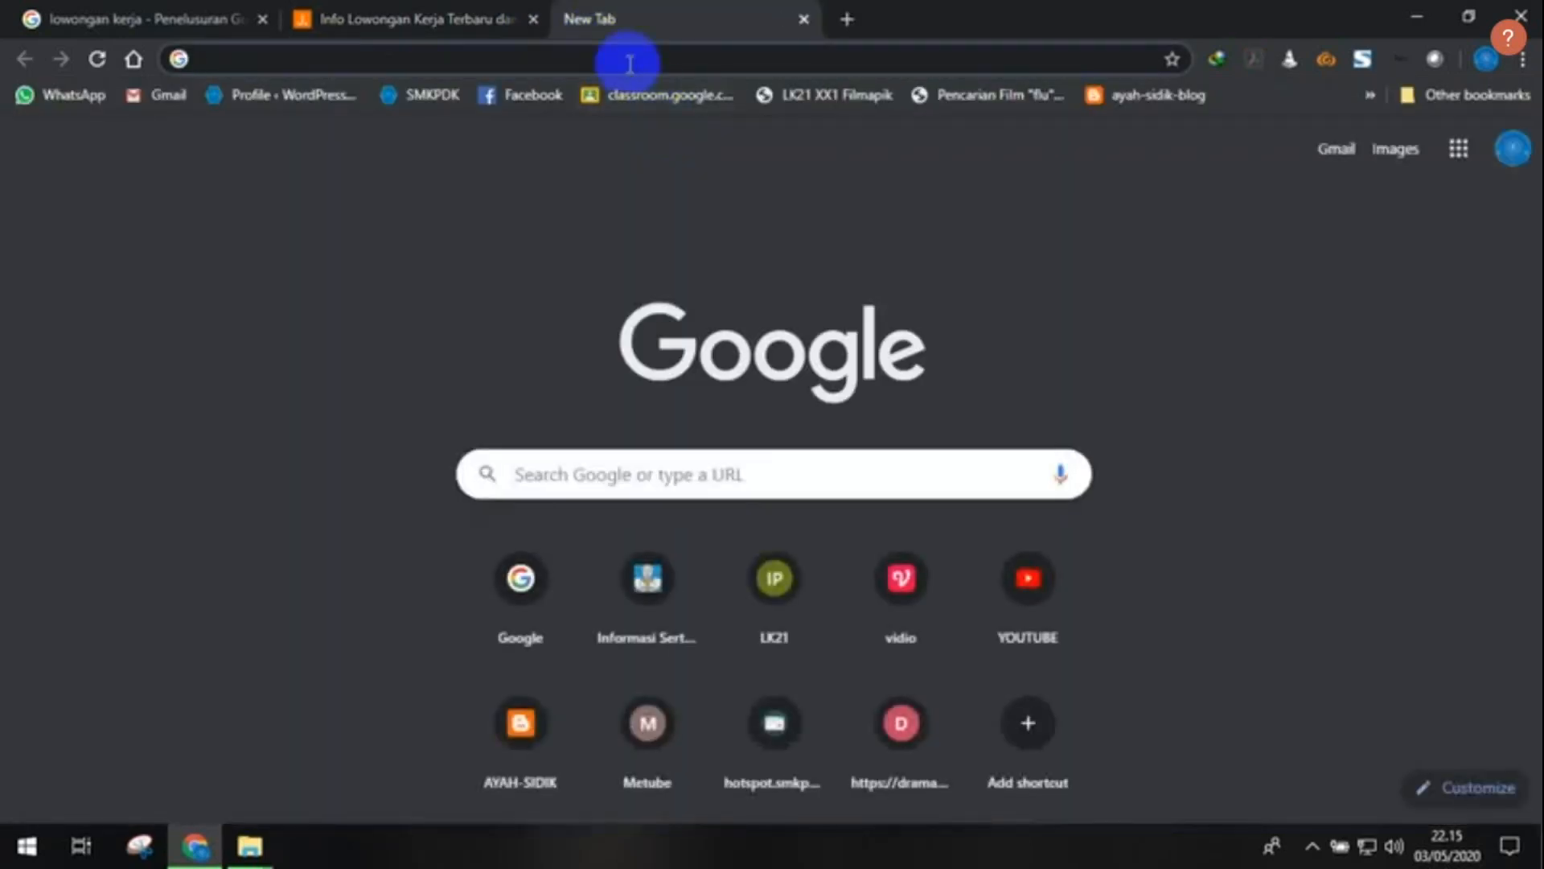
- Search Google for 'kode pos cisaruni' (46466), then return to the Jobs.id profile tab
left_click(519, 586)
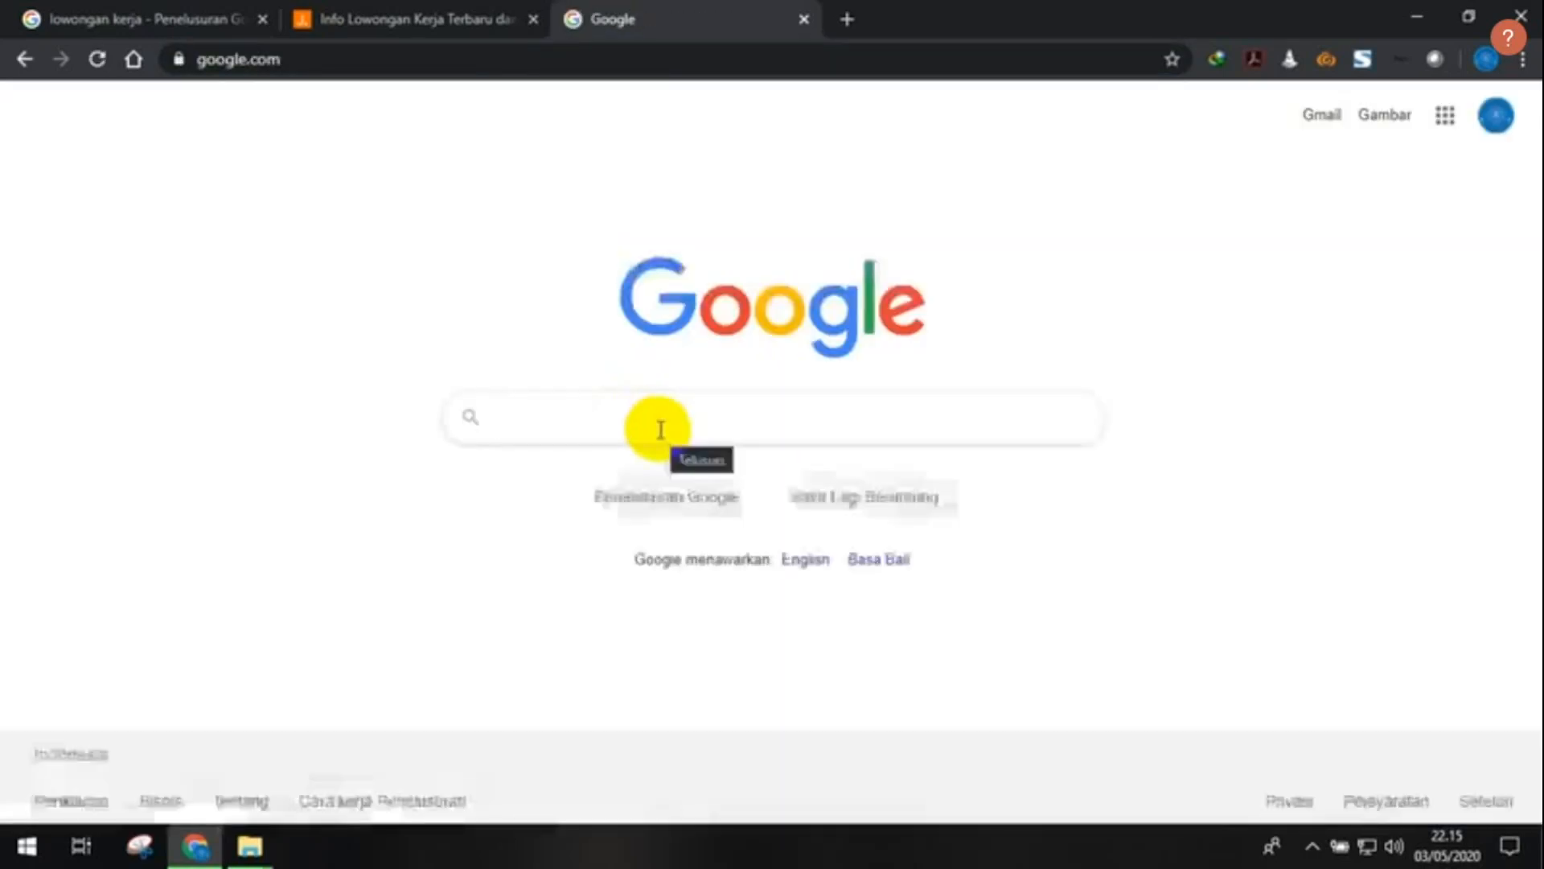
type("kode pos")
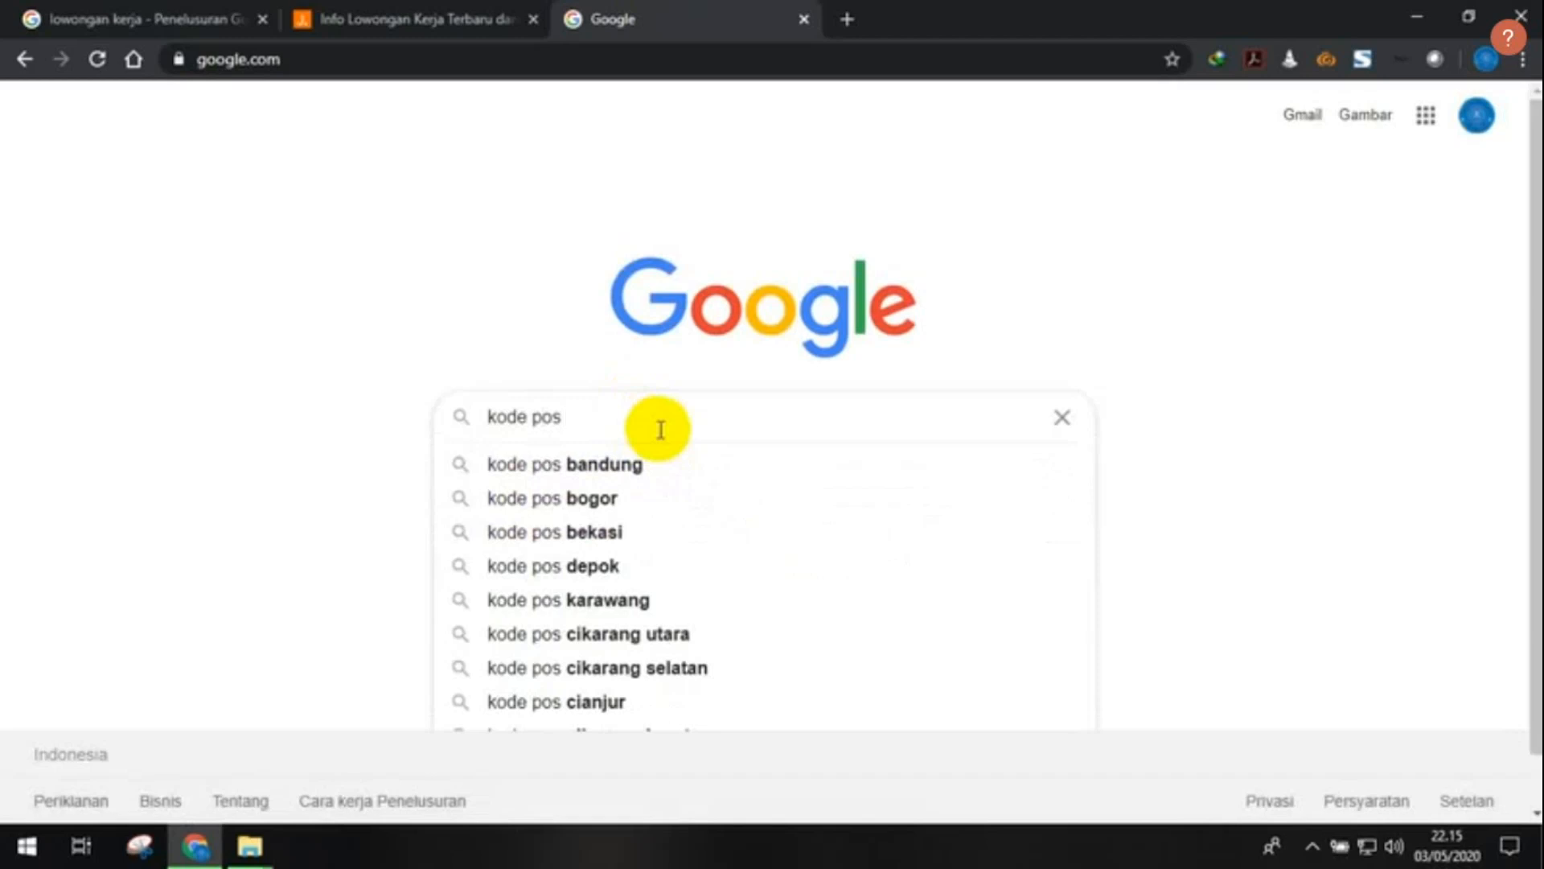
type("cisa")
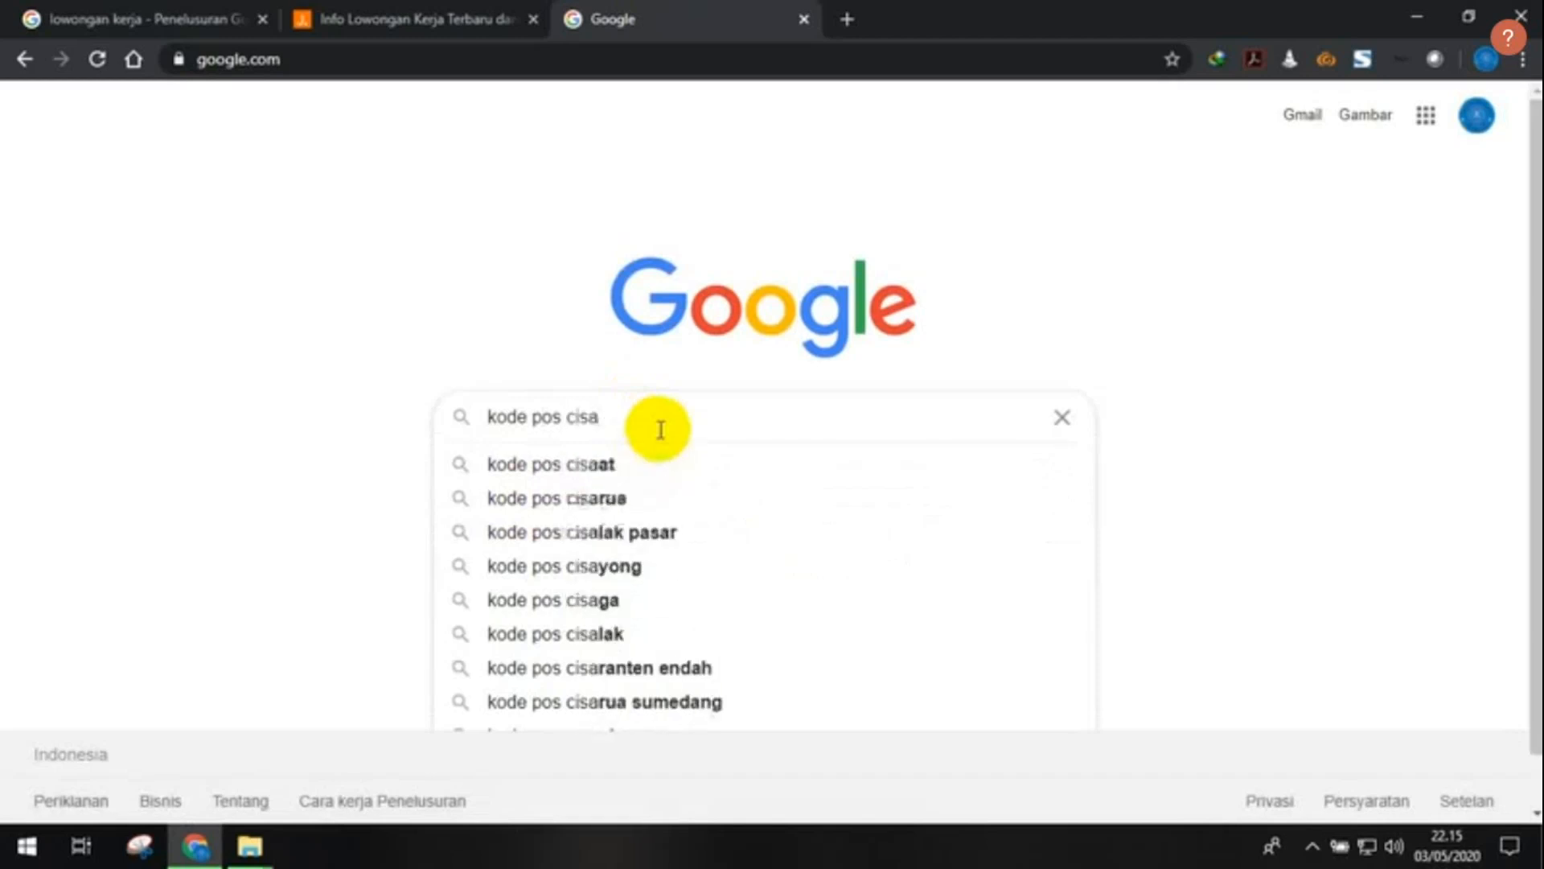
type("runi")
key("Return")
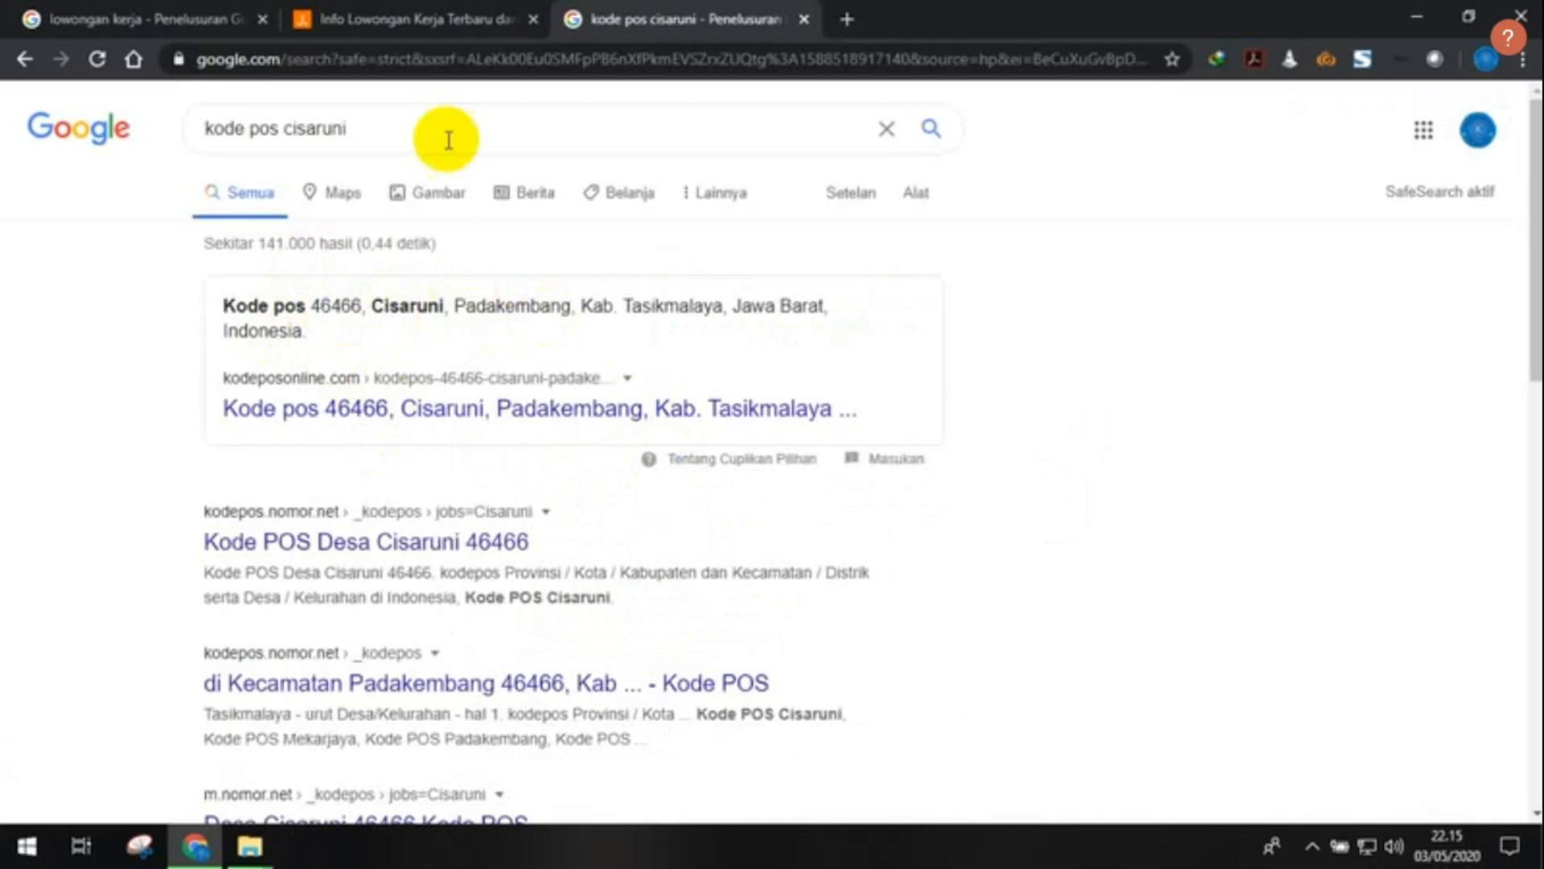
left_click(403, 19)
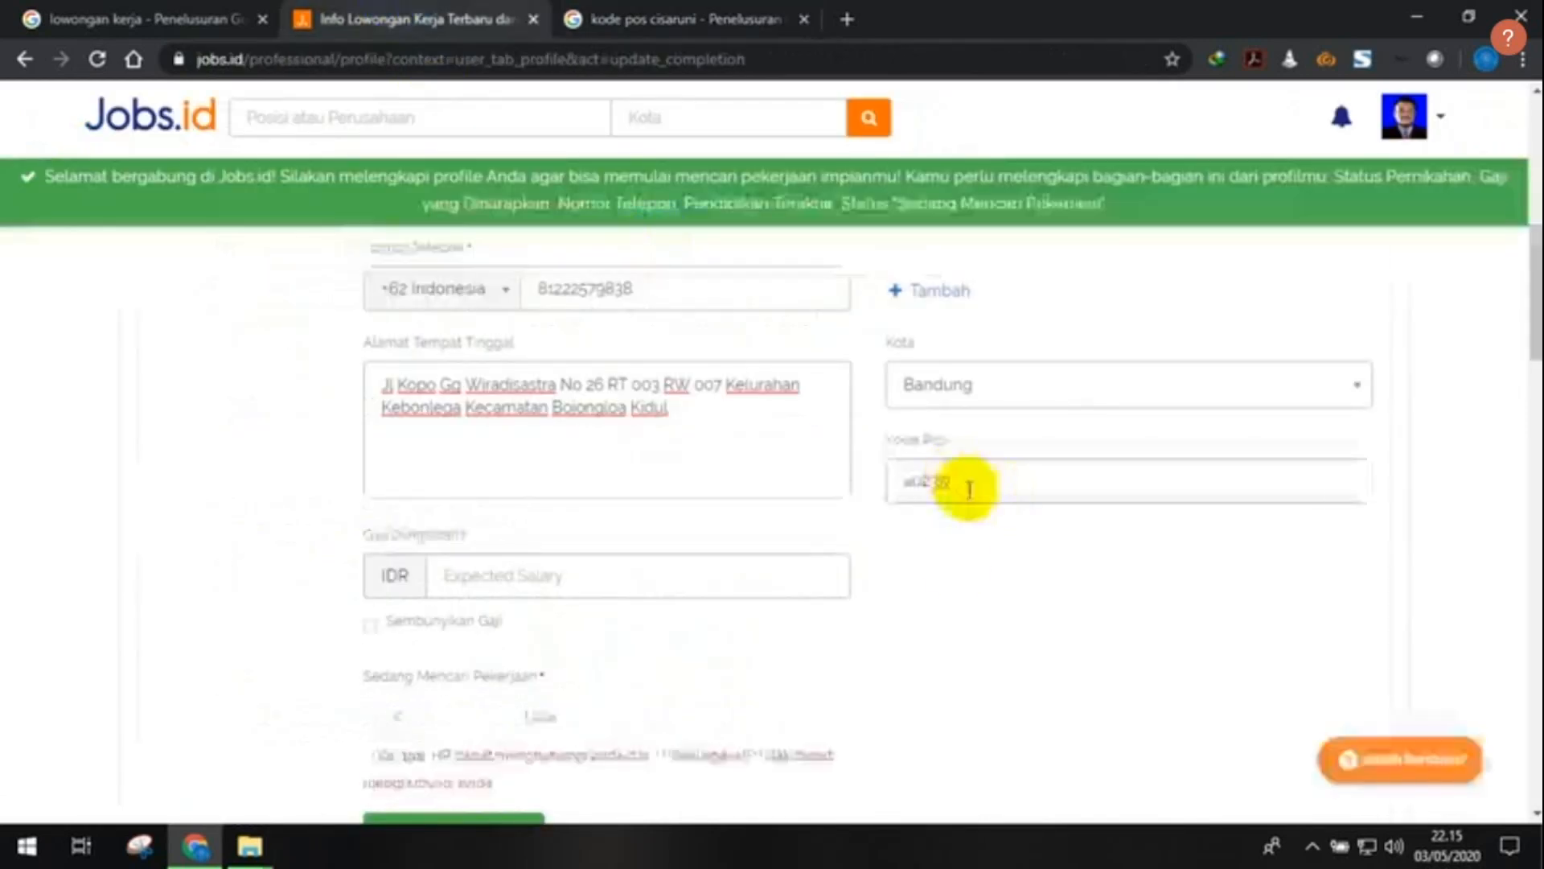
left_click(957, 481)
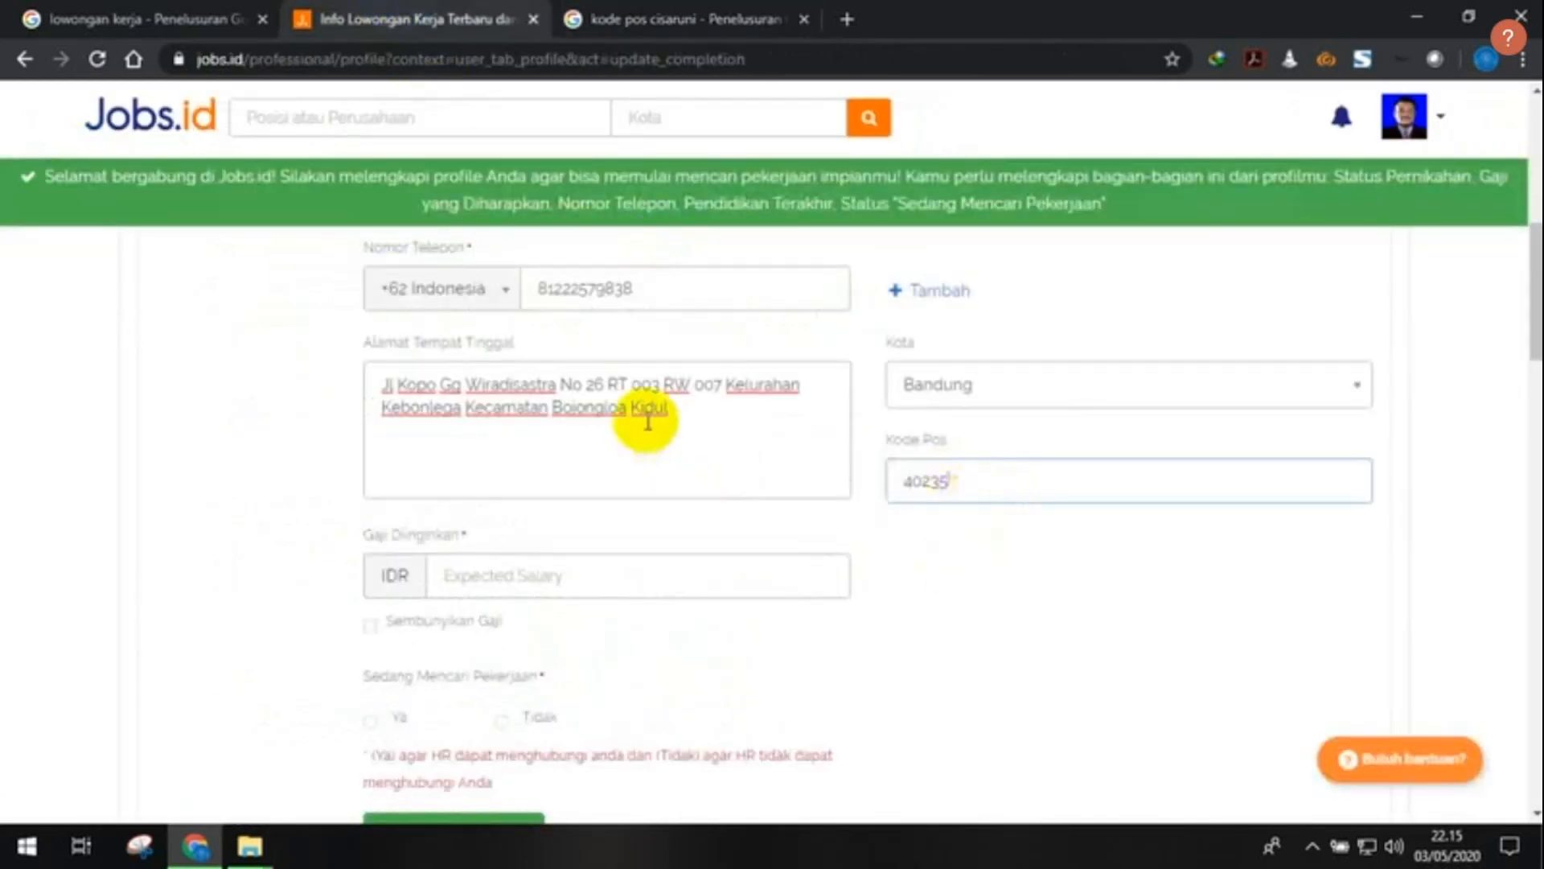
left_click_drag(728, 385, 803, 379)
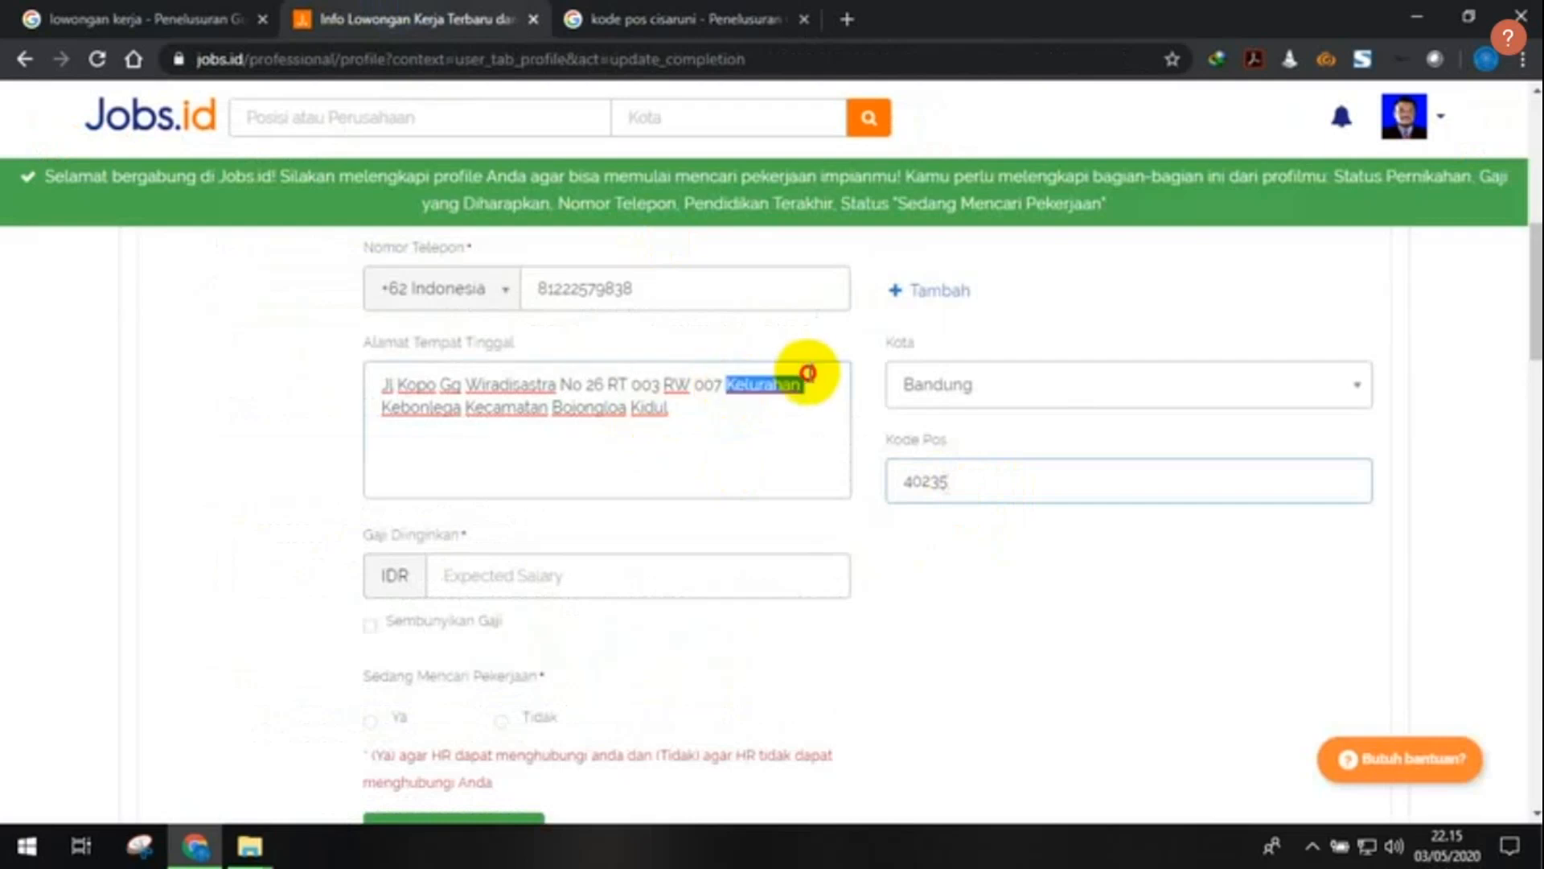
left_click(765, 407)
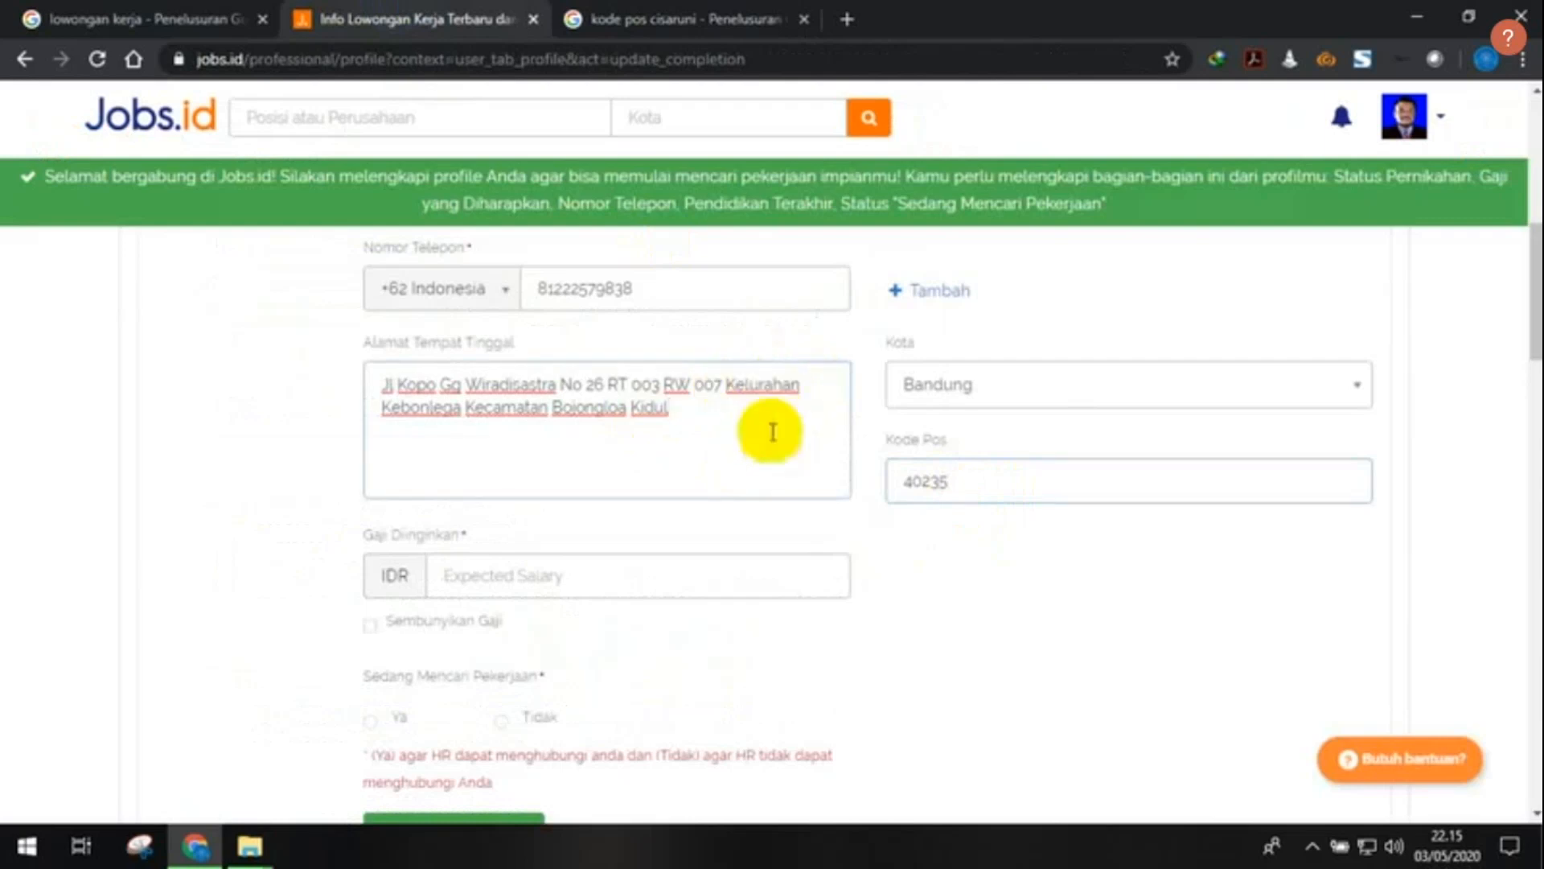
scroll(679, 454, "down", 1)
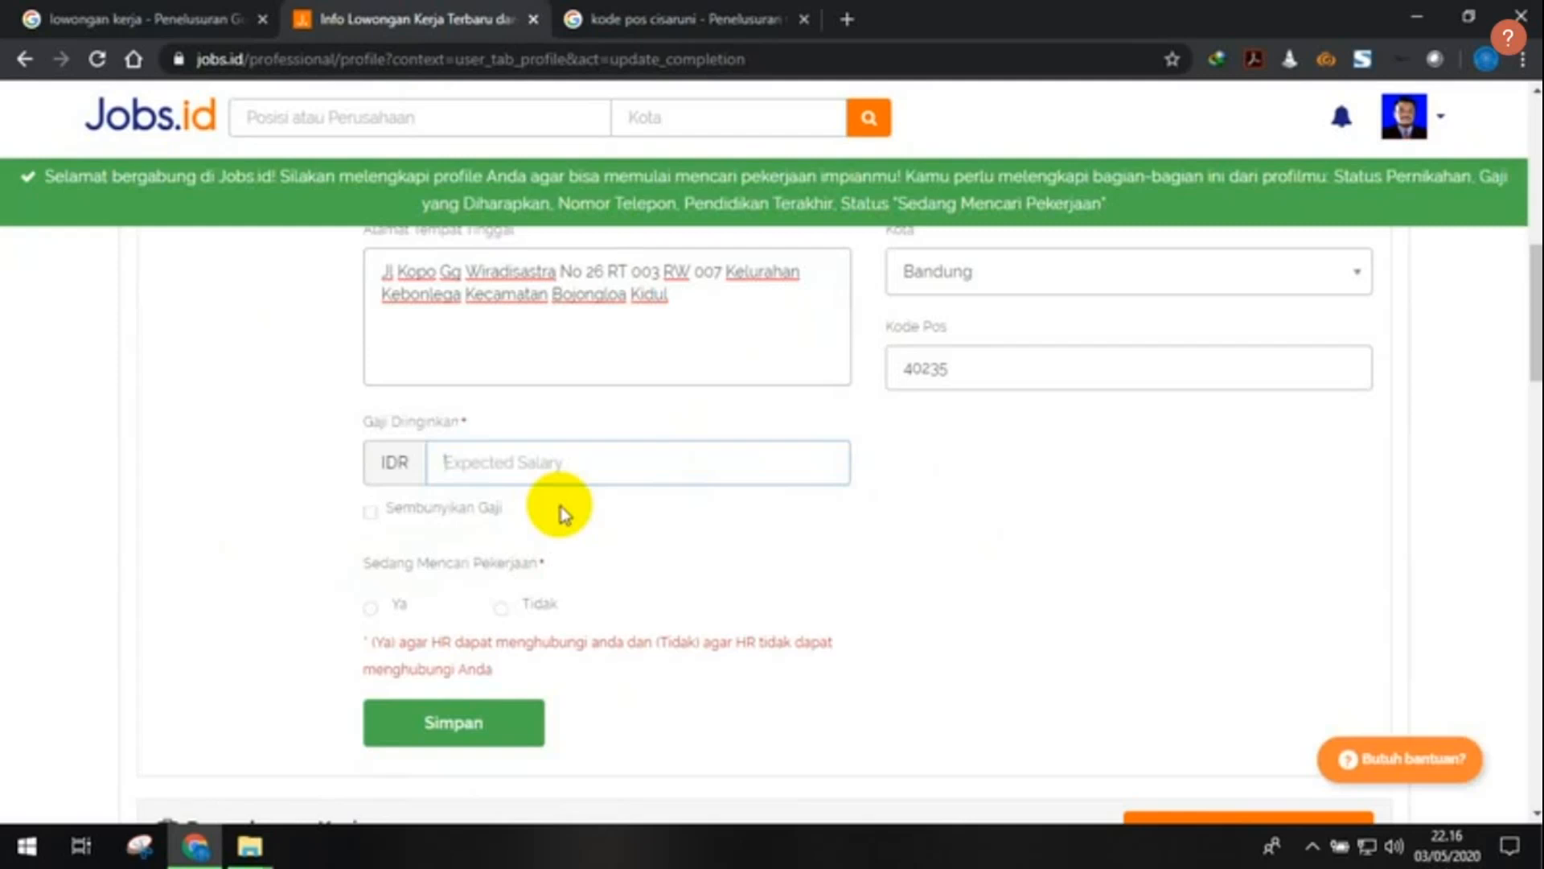
- Enter expected salary 1.500.000 and mark Sedang Mencari Pekerjaan as Ya
type("1")
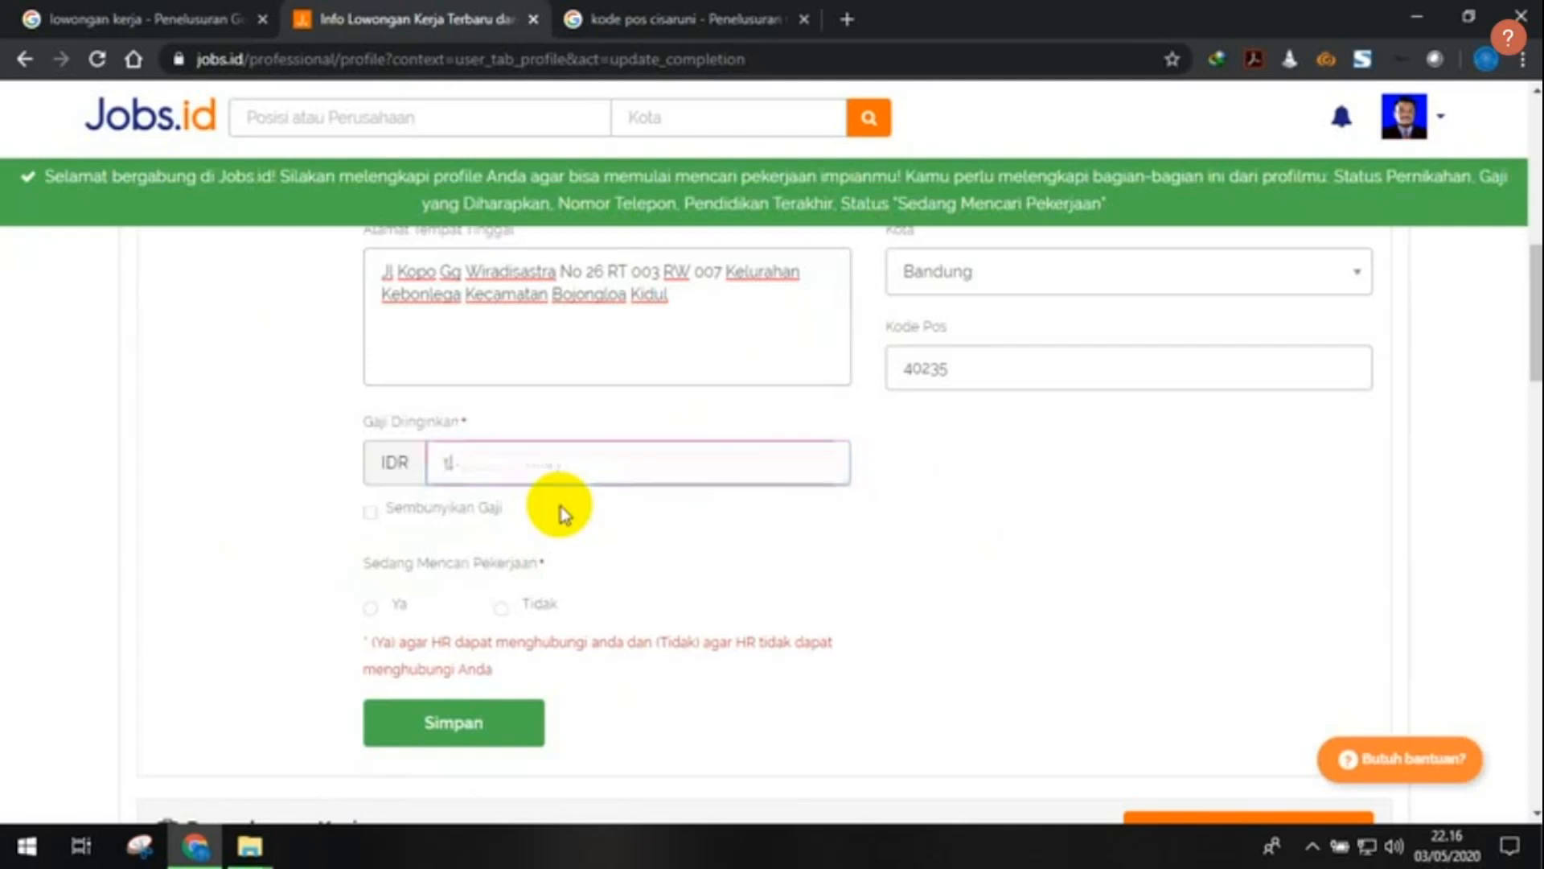
type(".500.000")
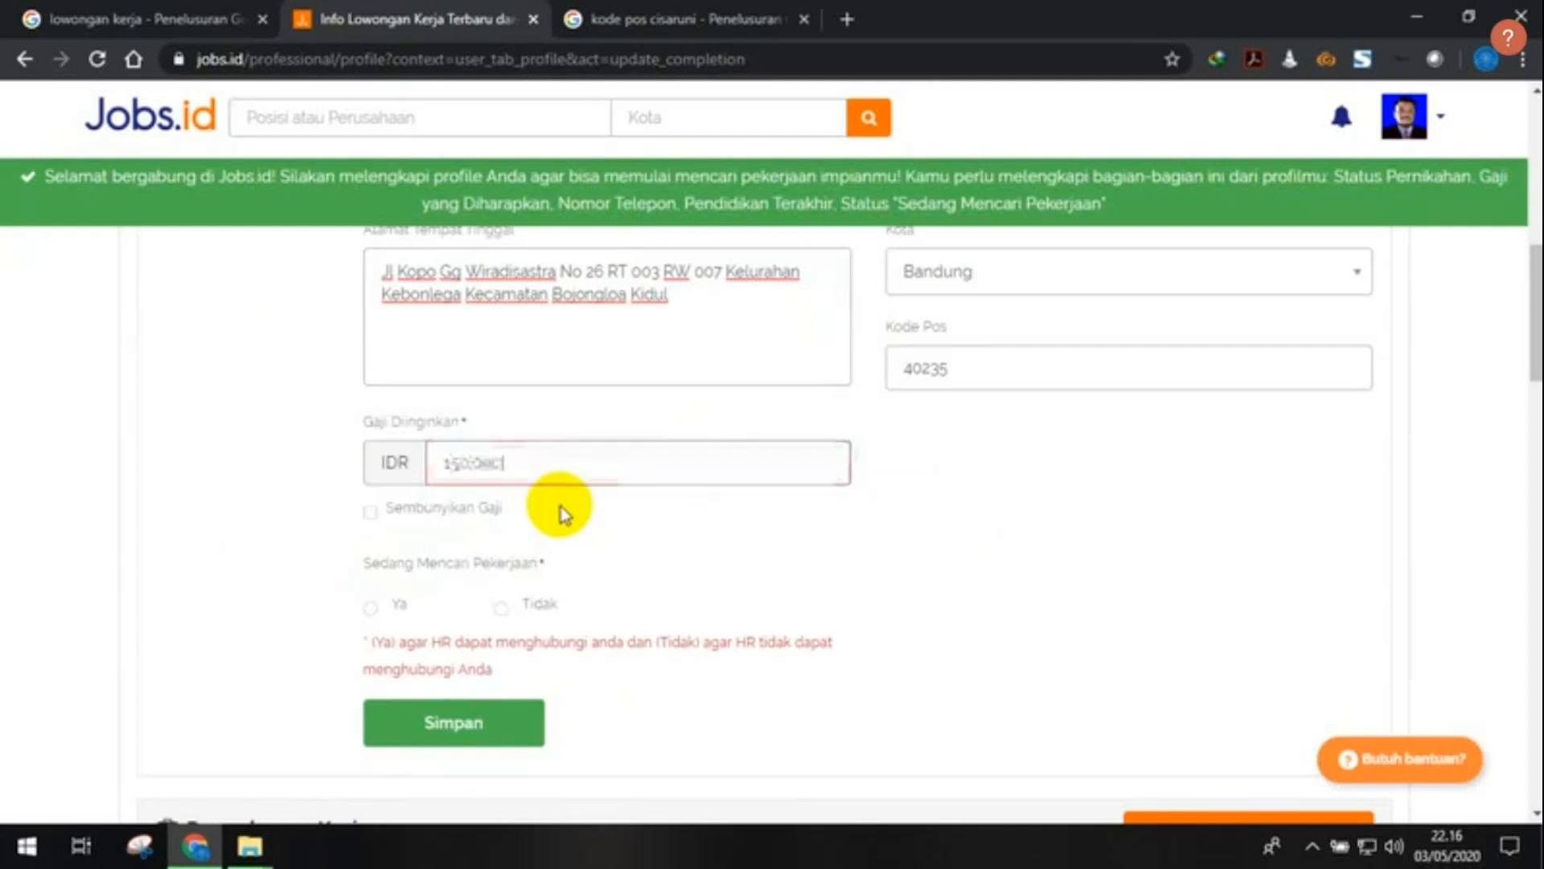
scroll(567, 503, "down", 1)
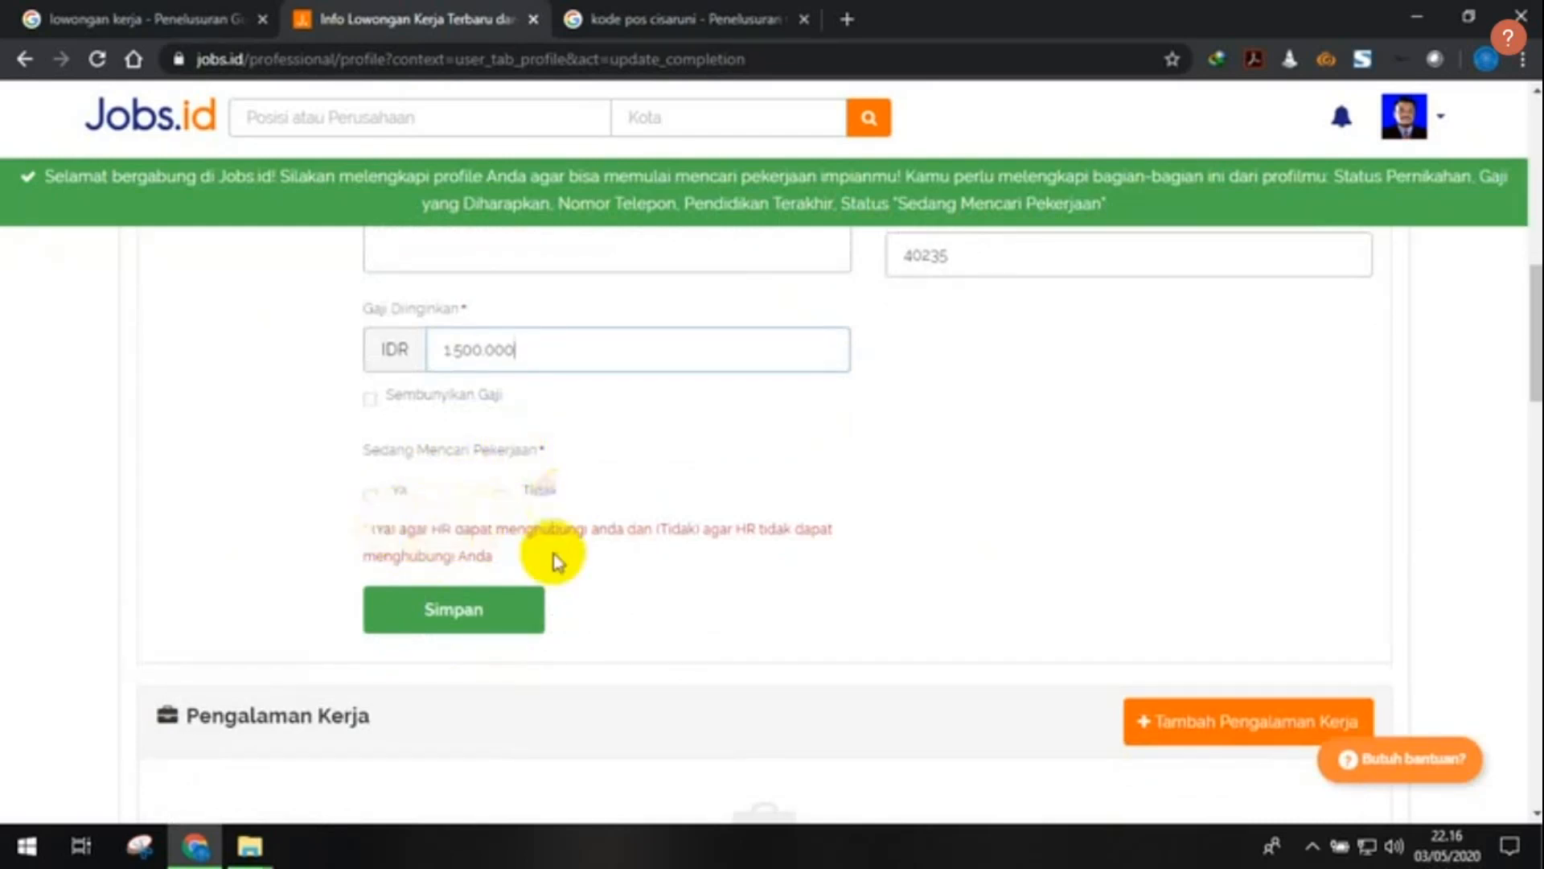
left_click(371, 497)
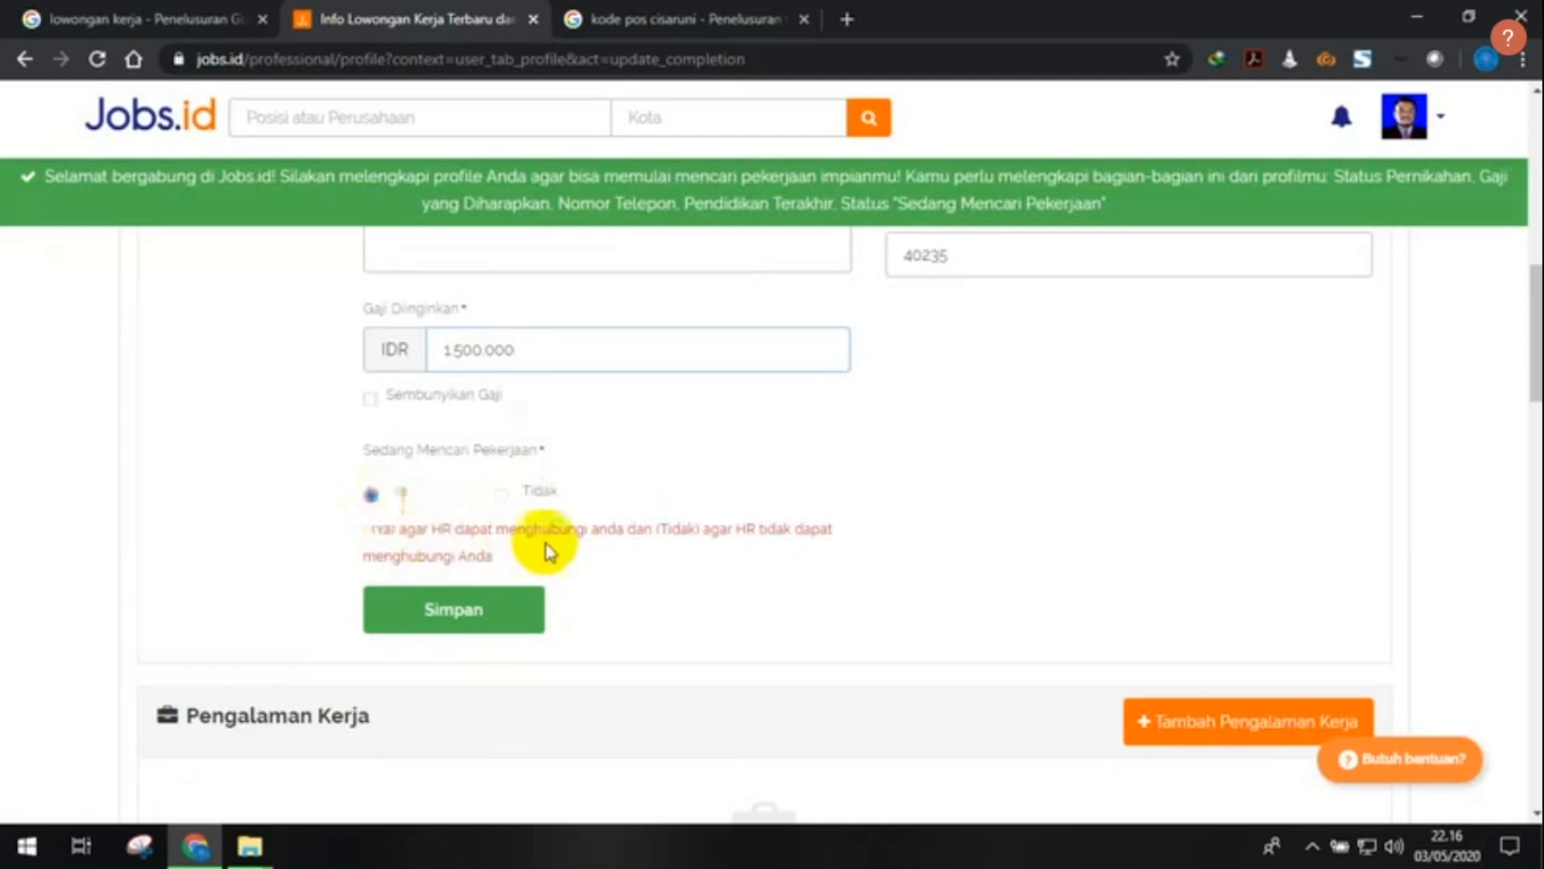
- Save the profile, getting the 'Profil berhasil di ubah' notice and 45% completeness
scroll(686, 571, "up", 8)
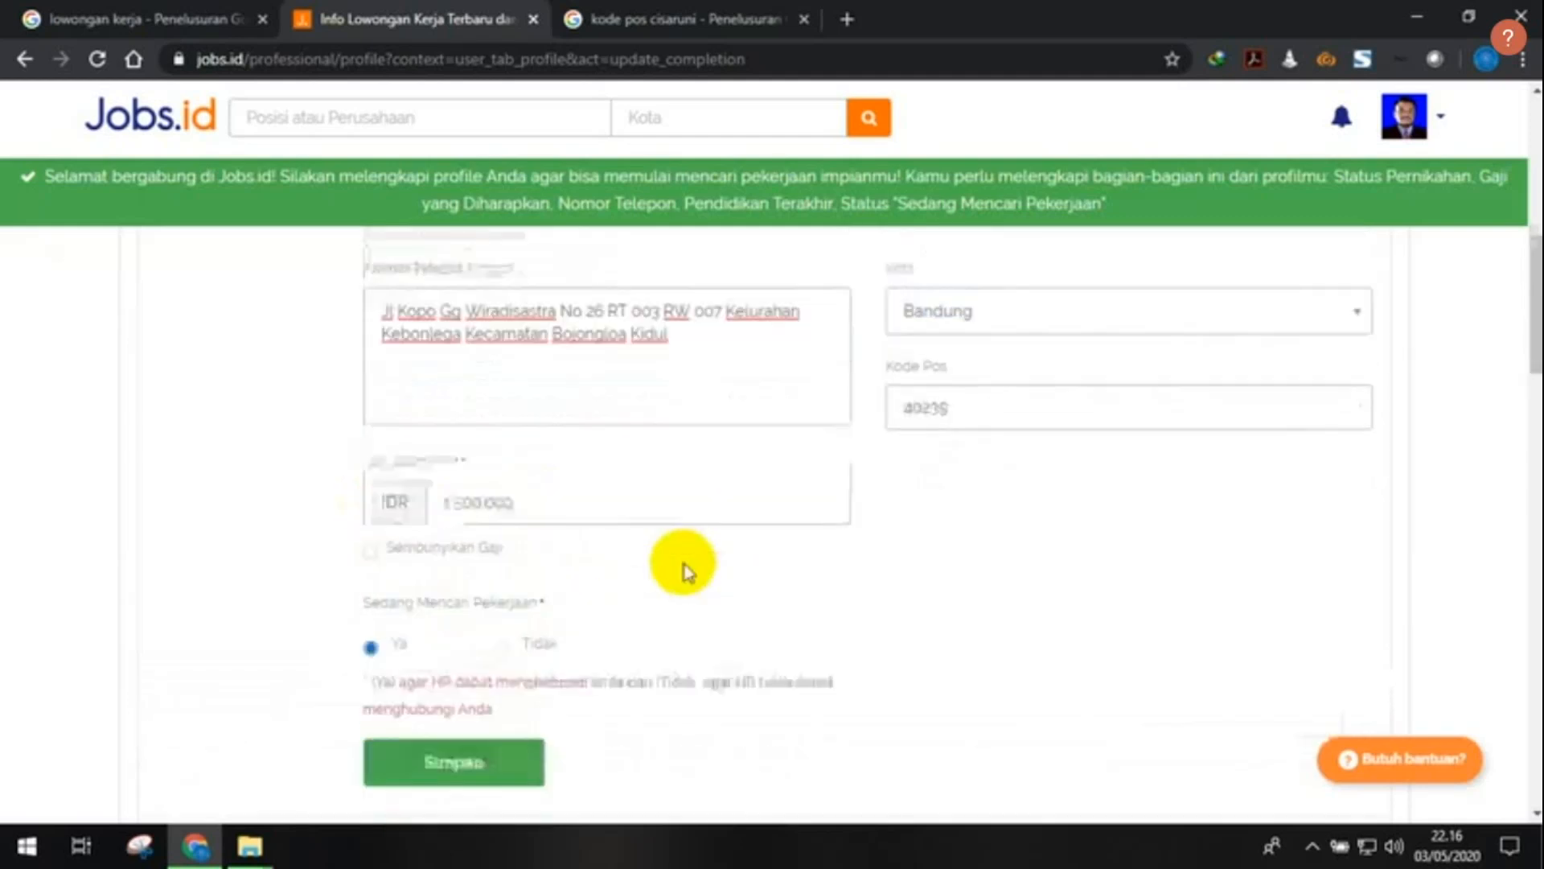
scroll(685, 568, "down", 4)
scroll(683, 561, "down", 5)
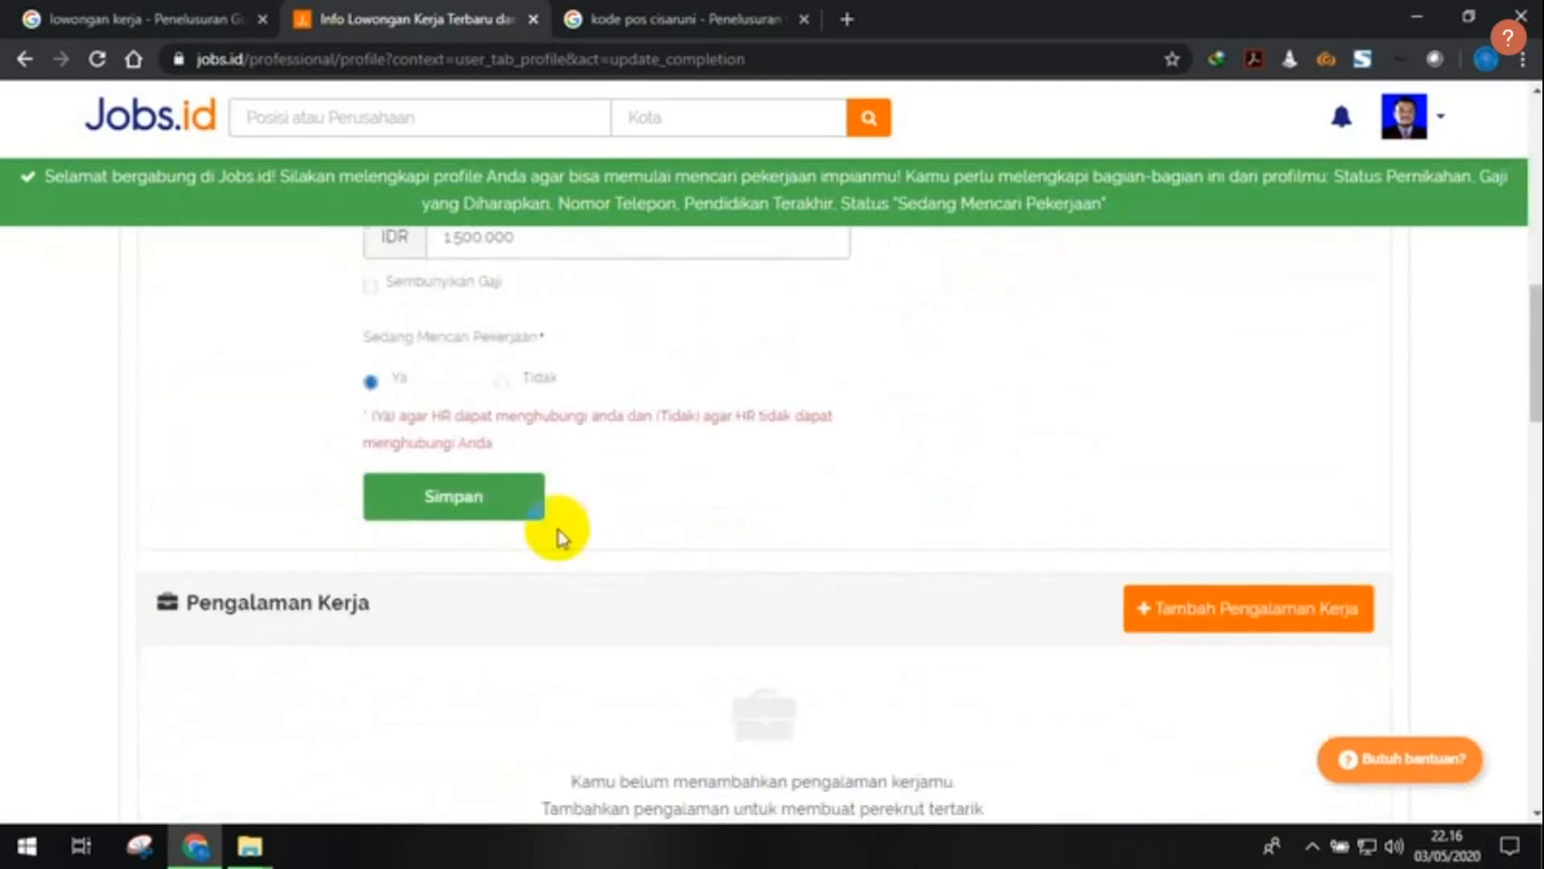
left_click(497, 507)
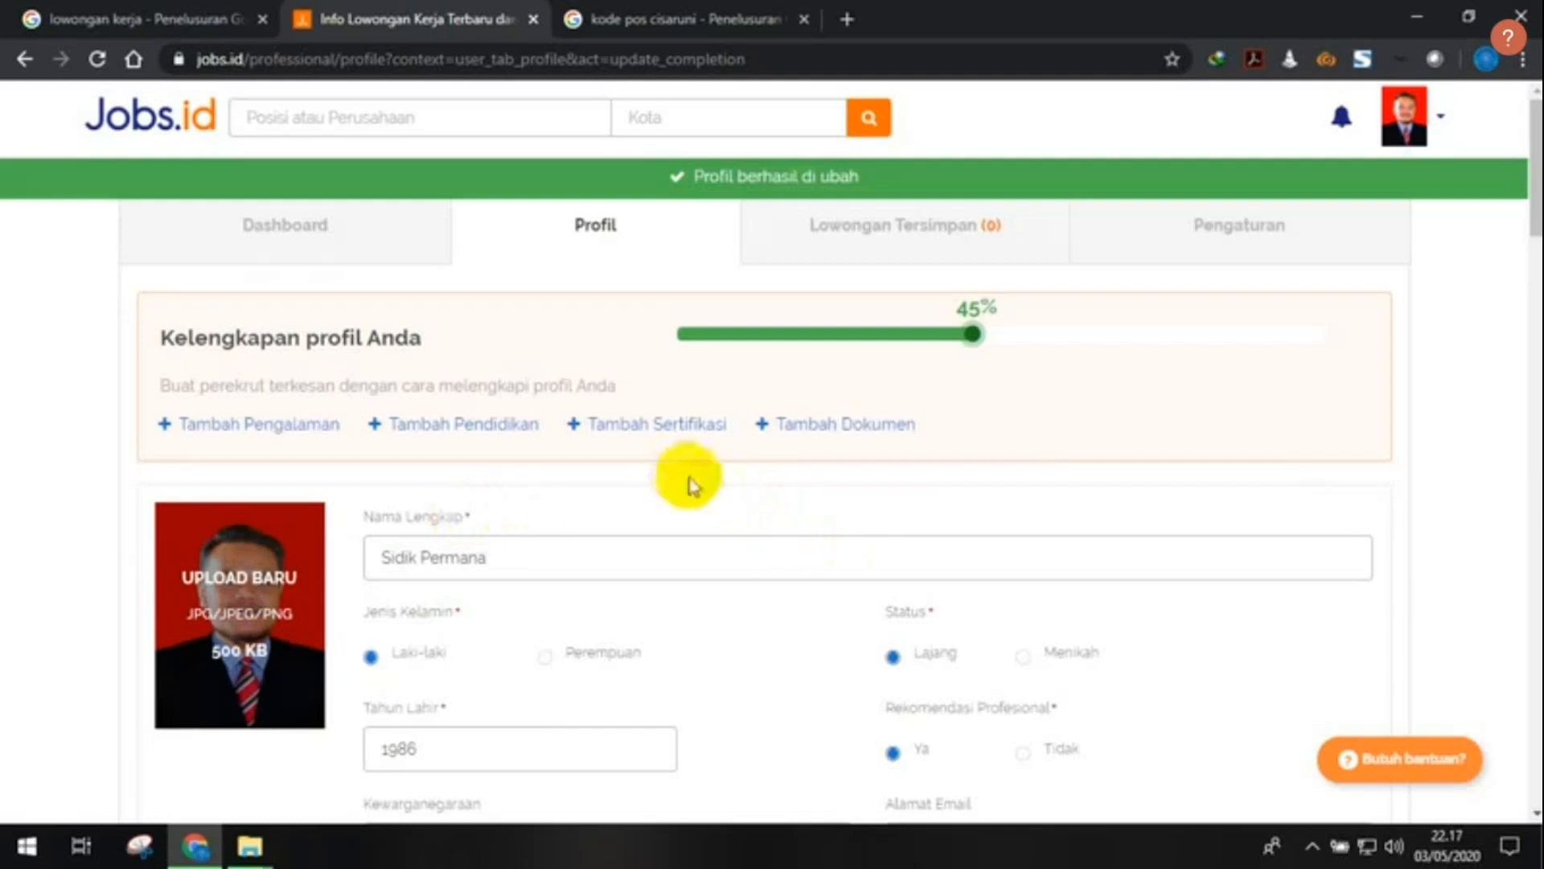
scroll(690, 487, "down", 15)
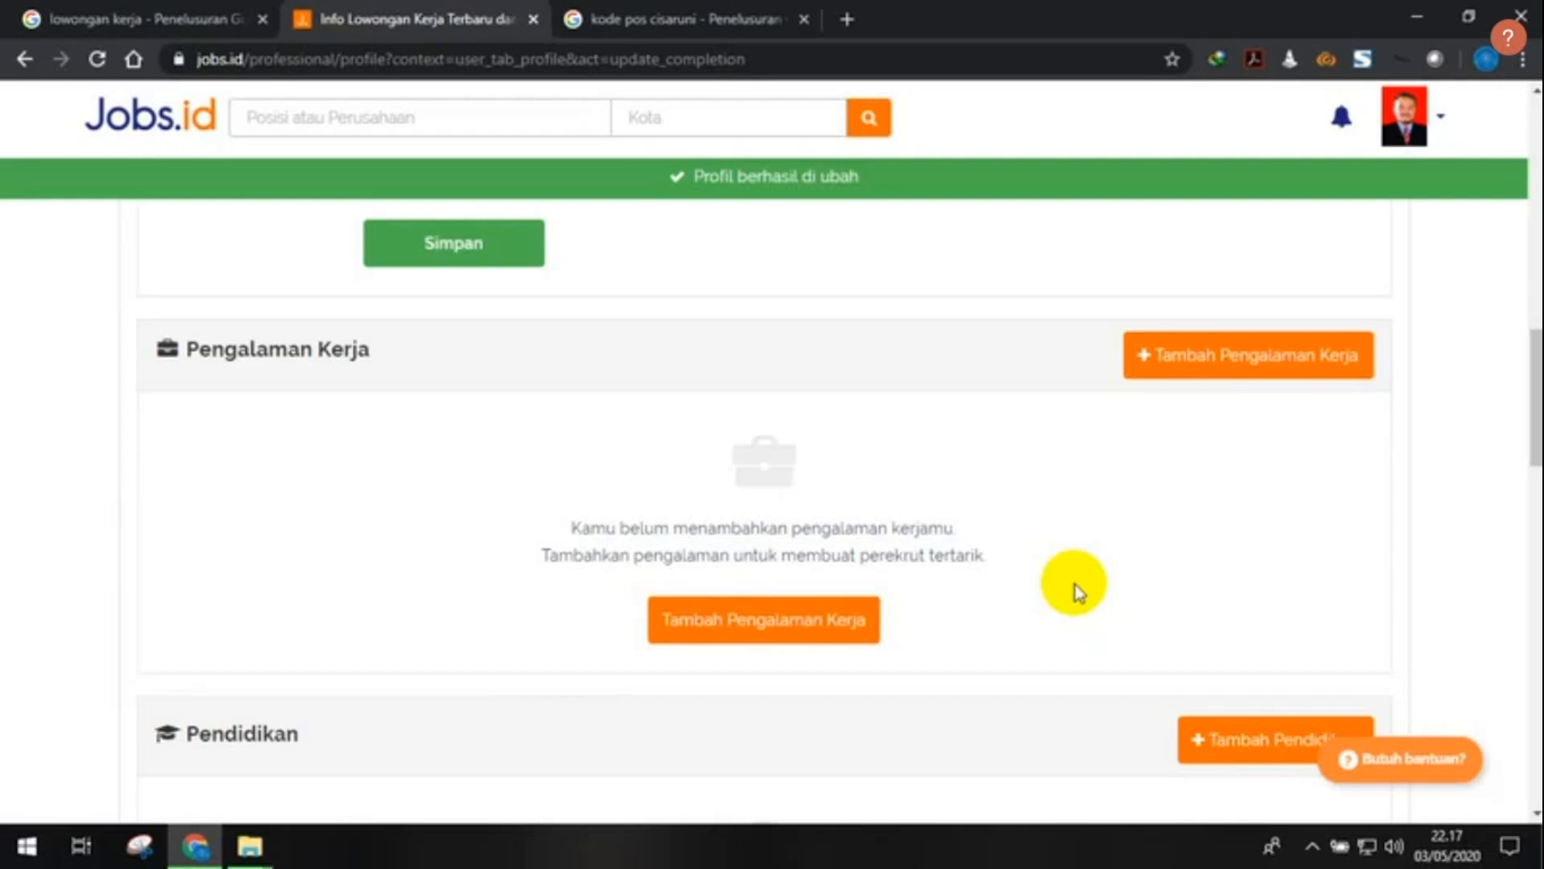
scroll(758, 476, "down", 2)
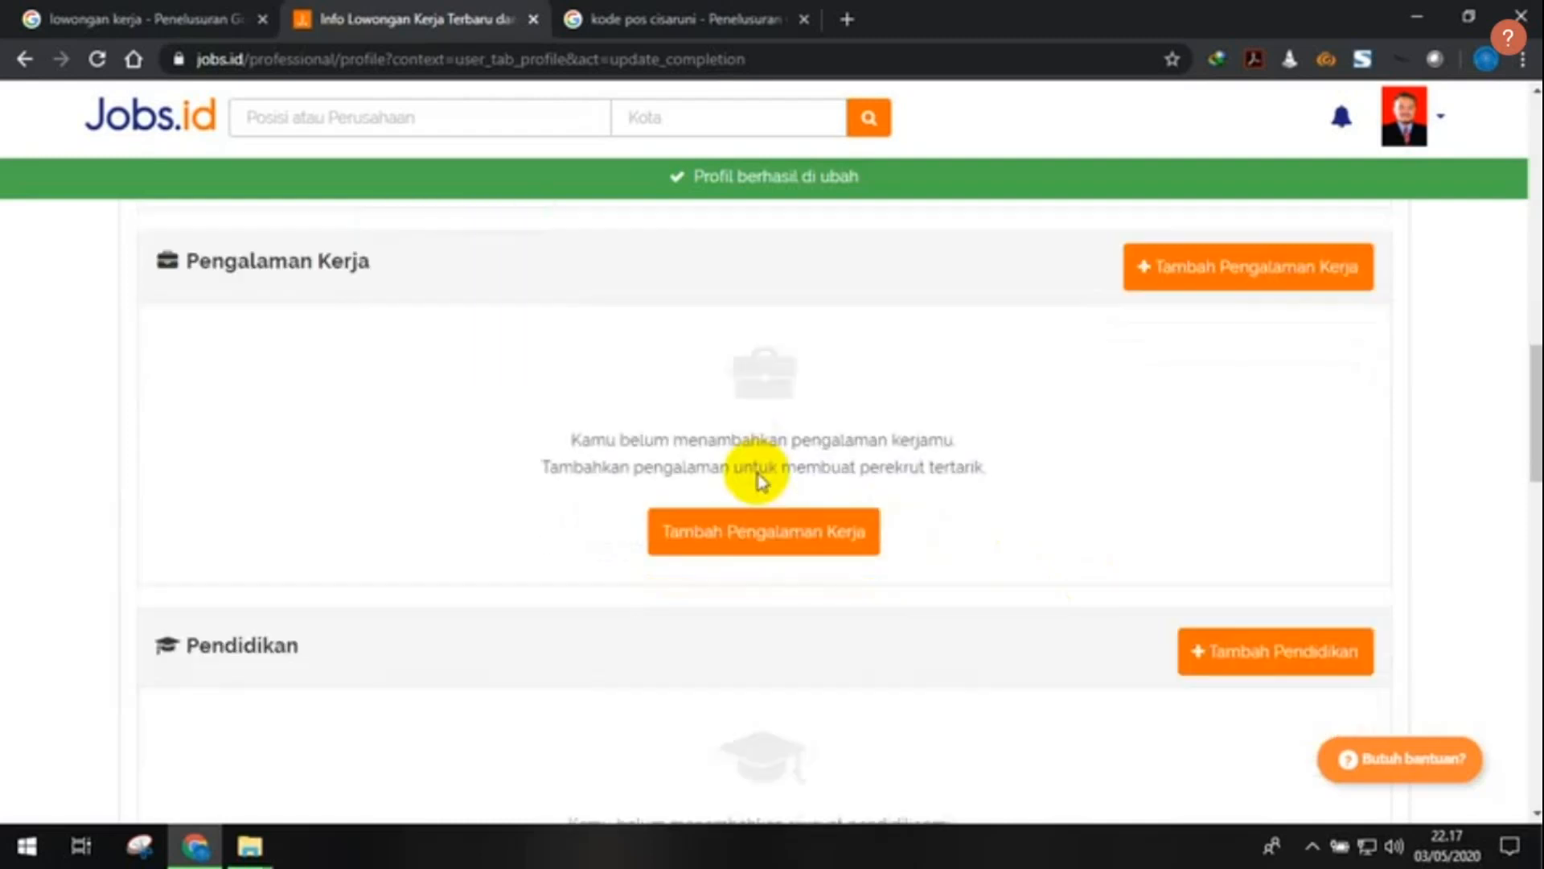
- Add a work experience entry, choosing Adira Dinamika Multi Finance Tbk PT from the company suggestions
left_click(763, 511)
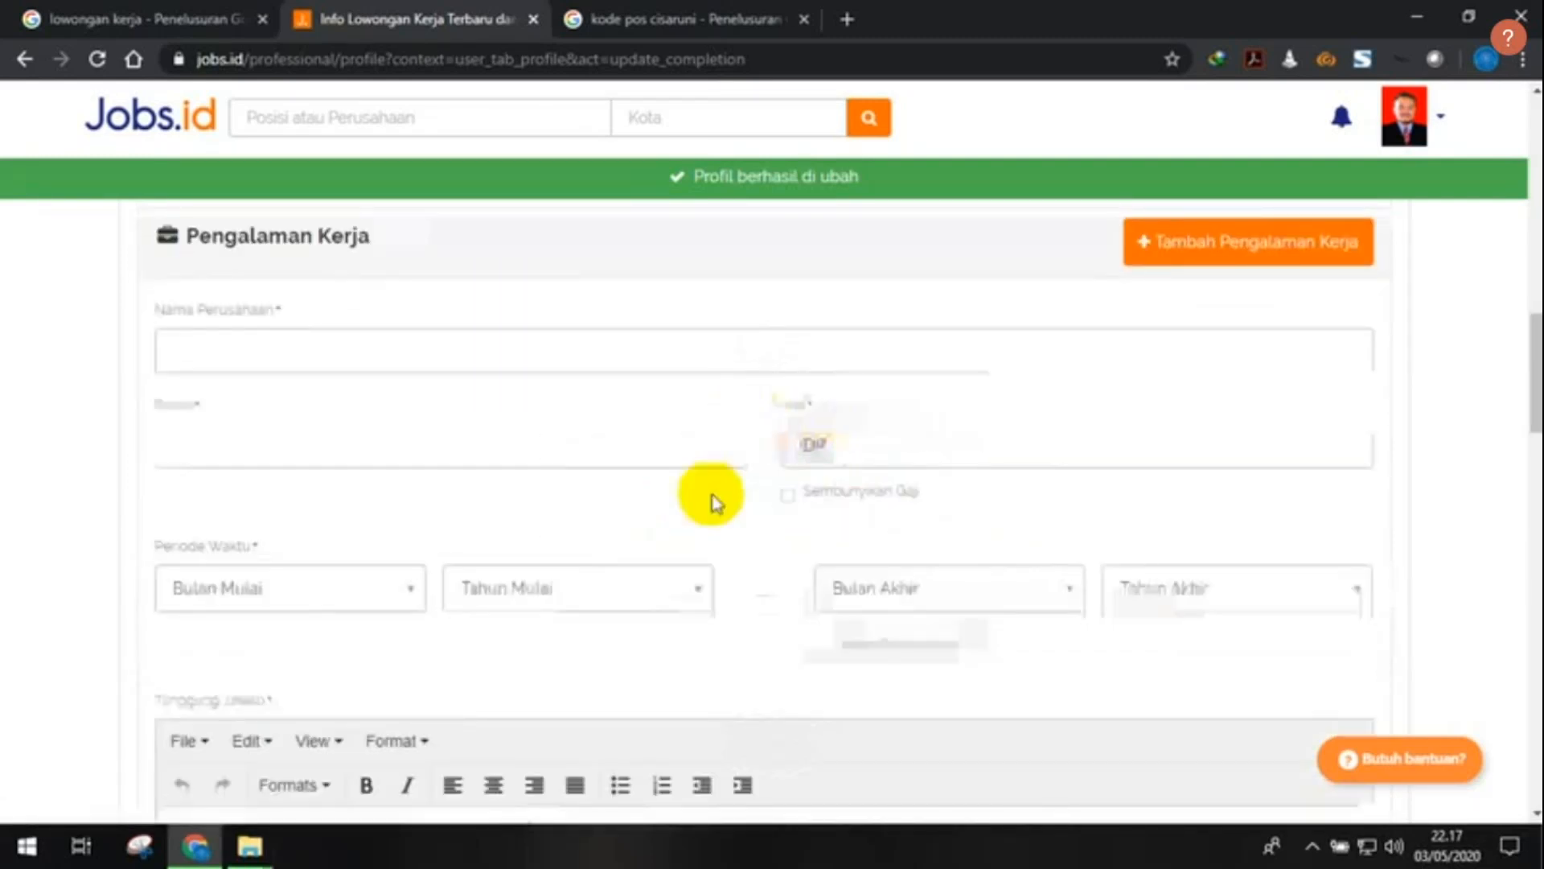
left_click(577, 353)
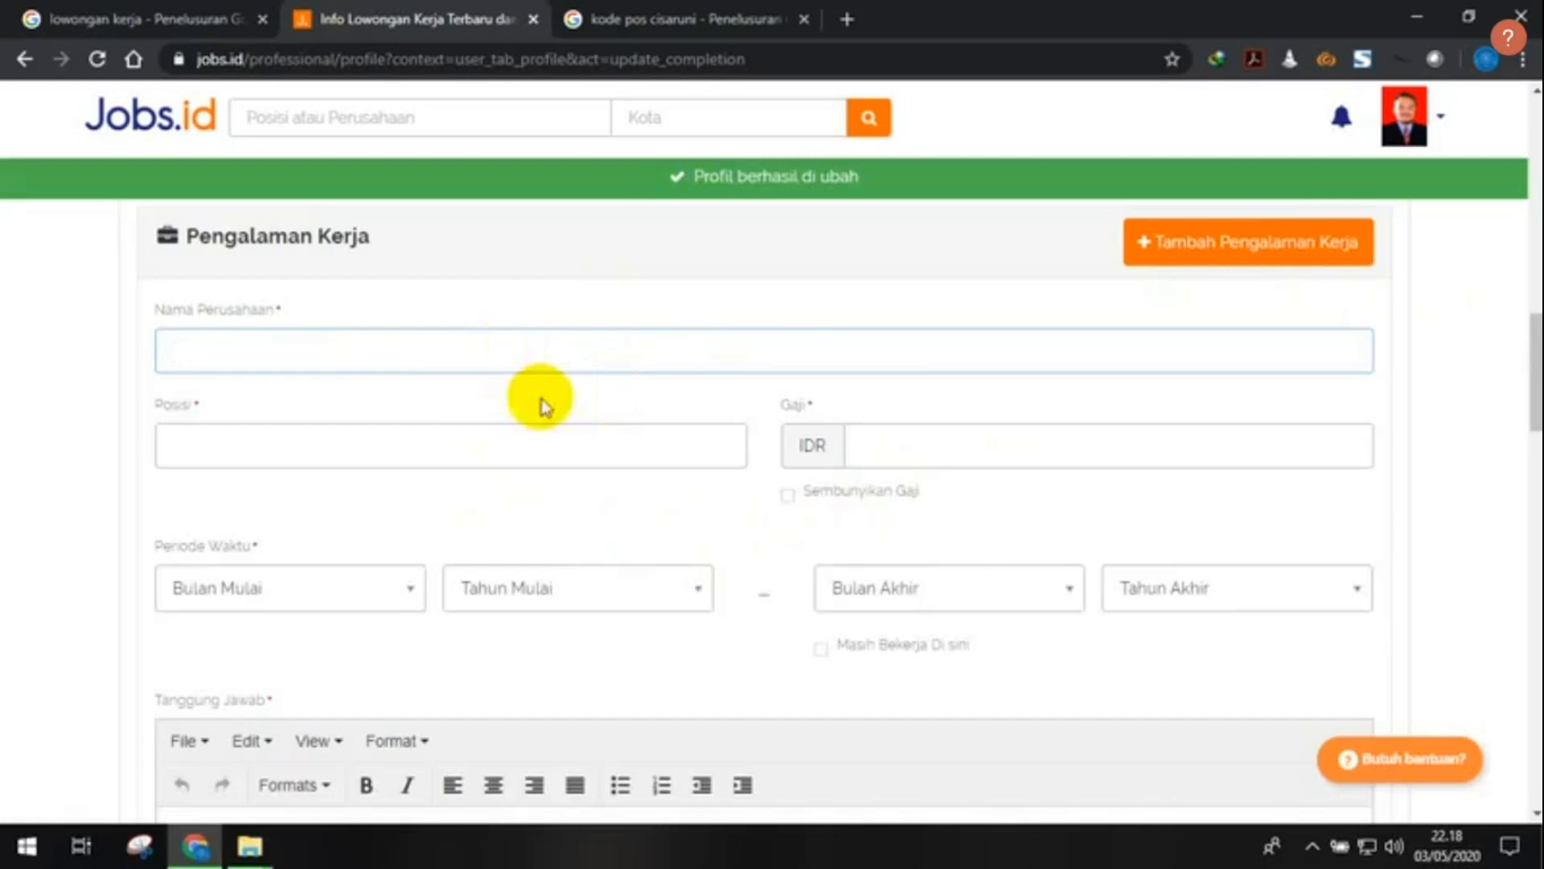
type("PT")
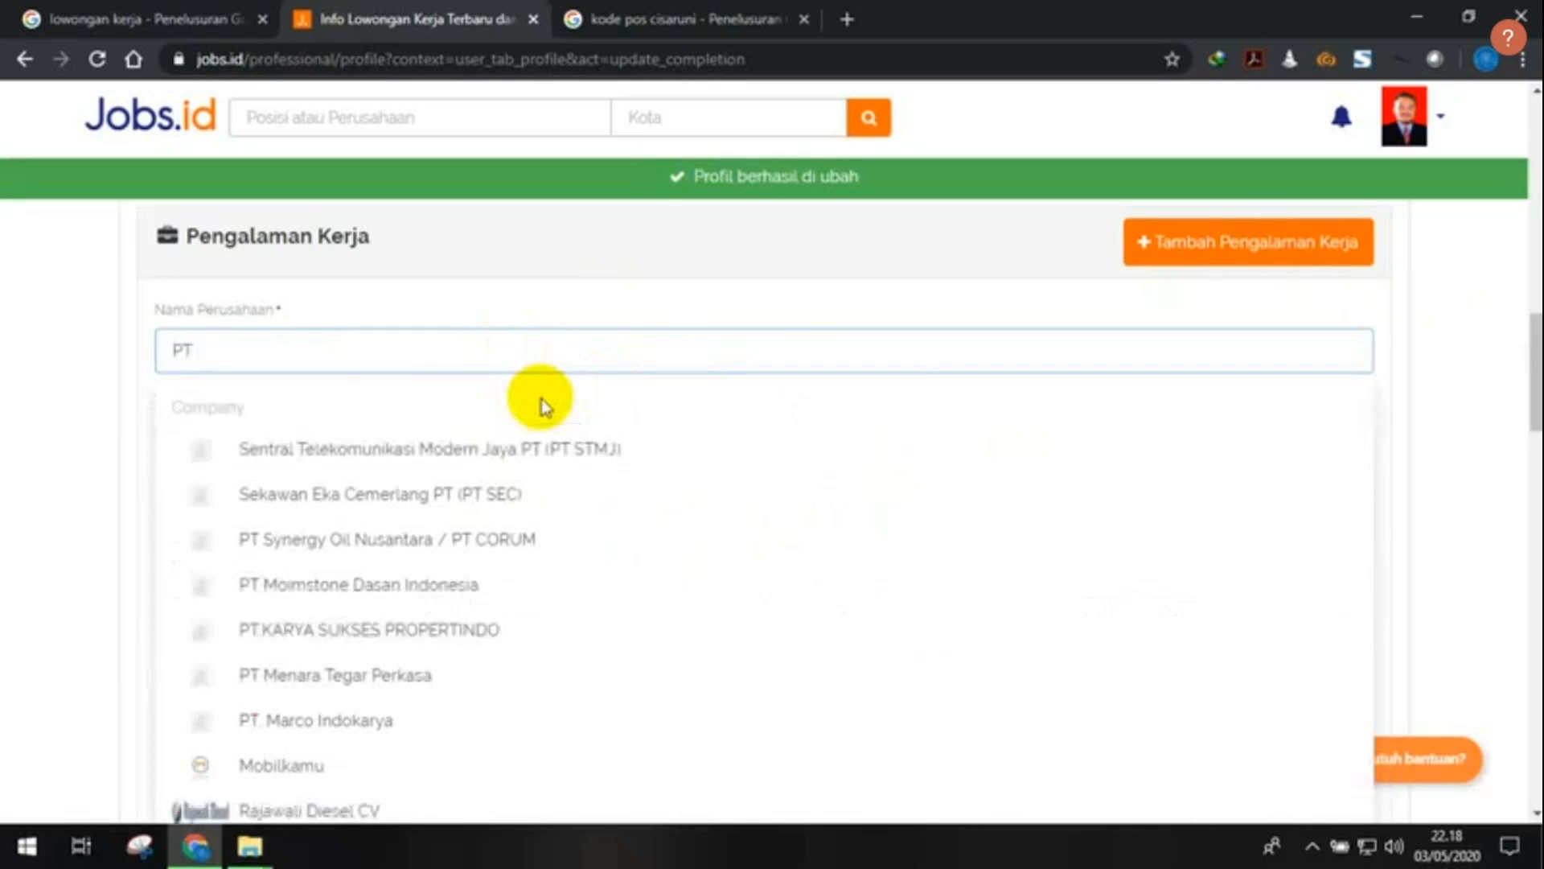
type("adi")
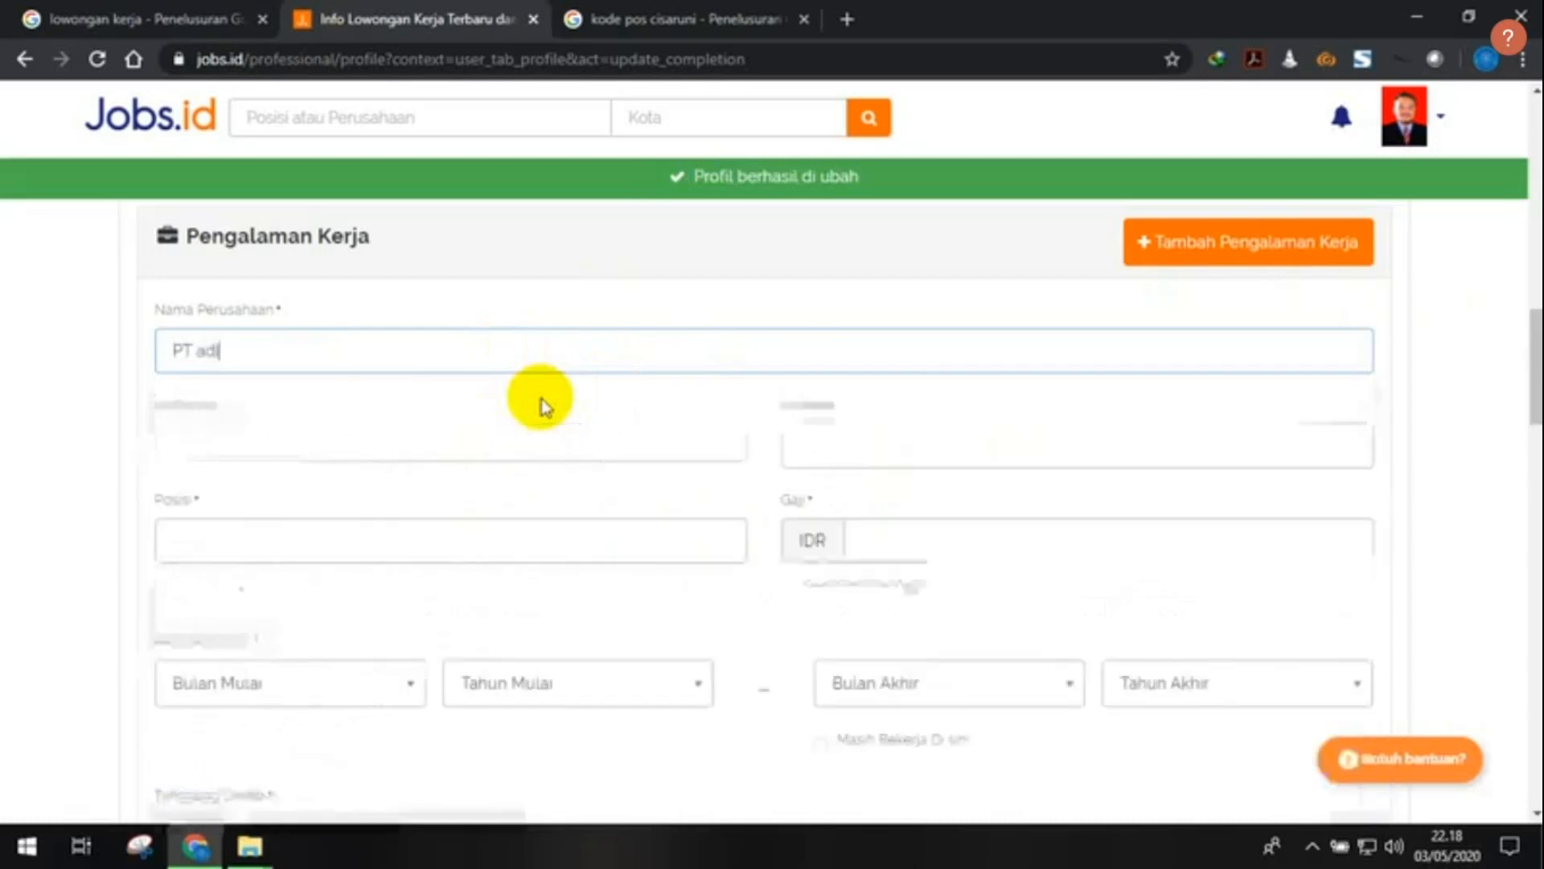
type("ra")
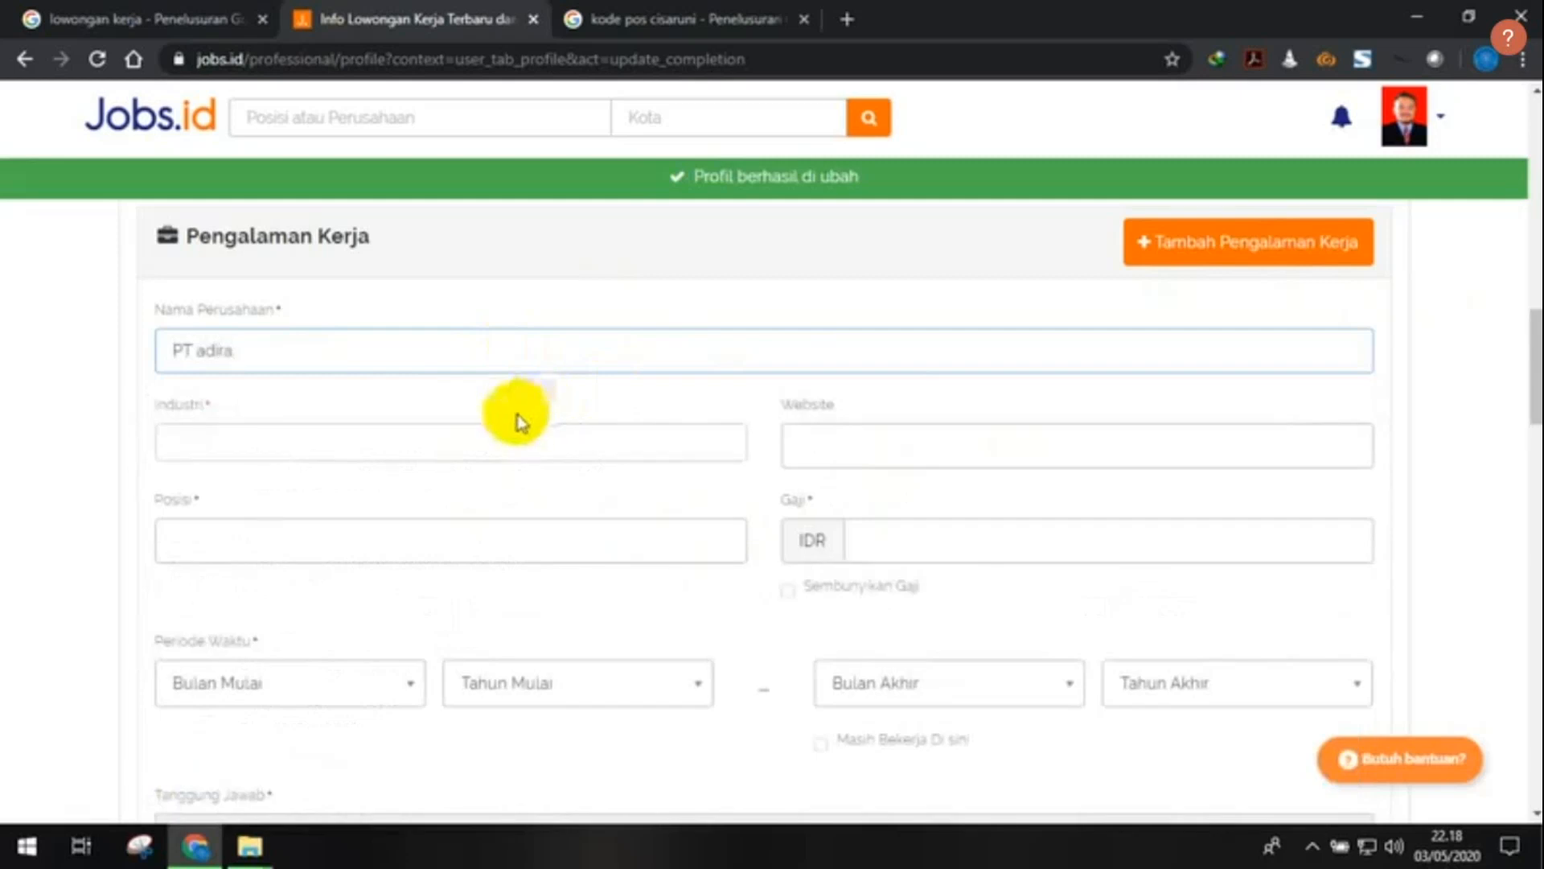
double_click(181, 350)
key("BackSpace")
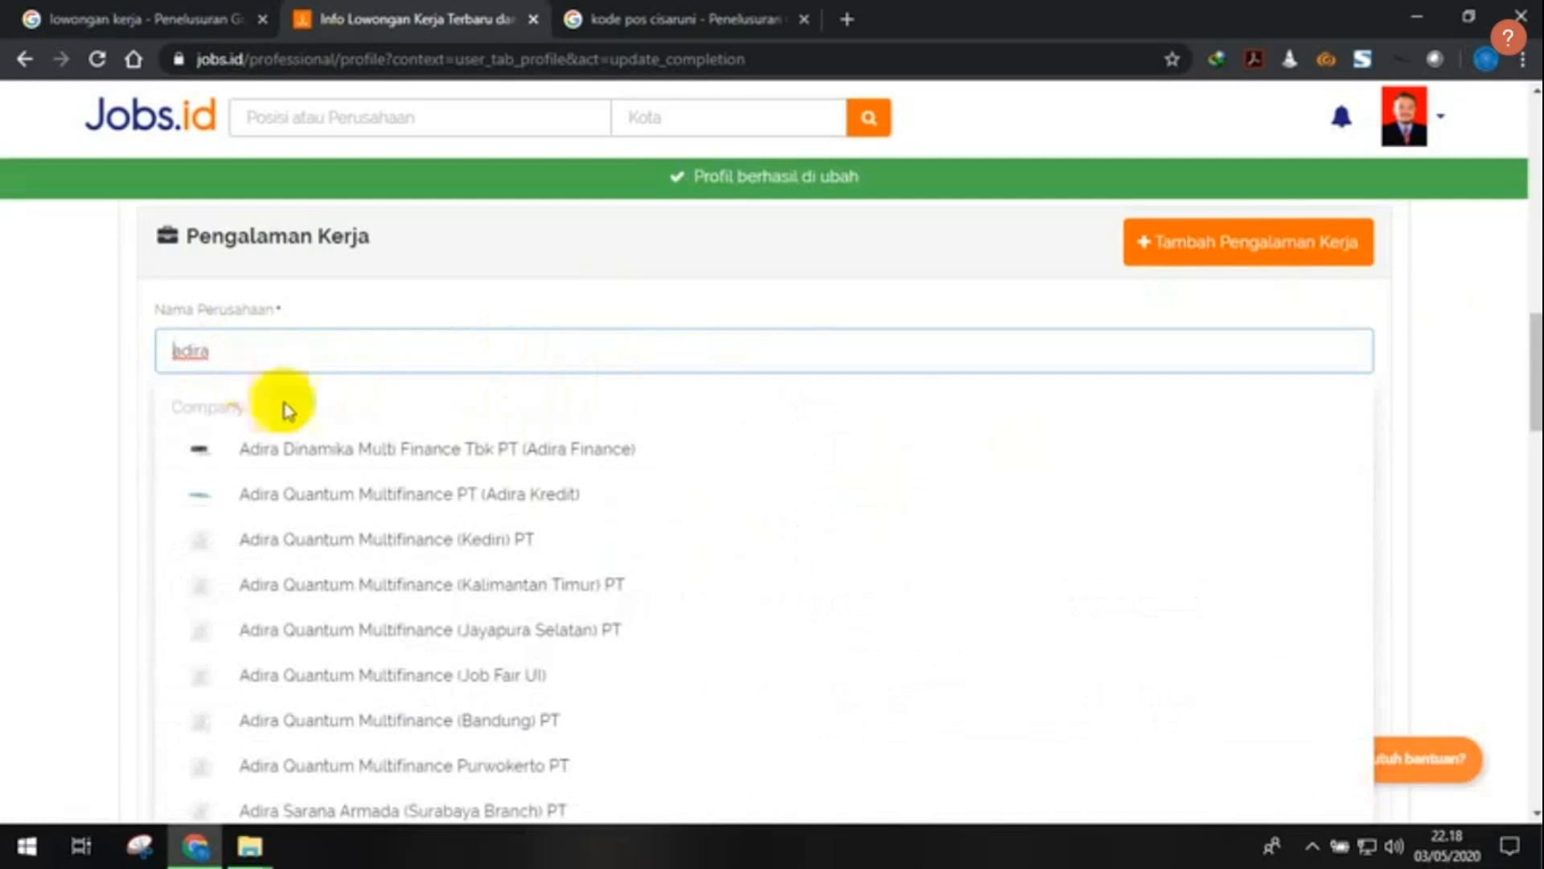
left_click(408, 462)
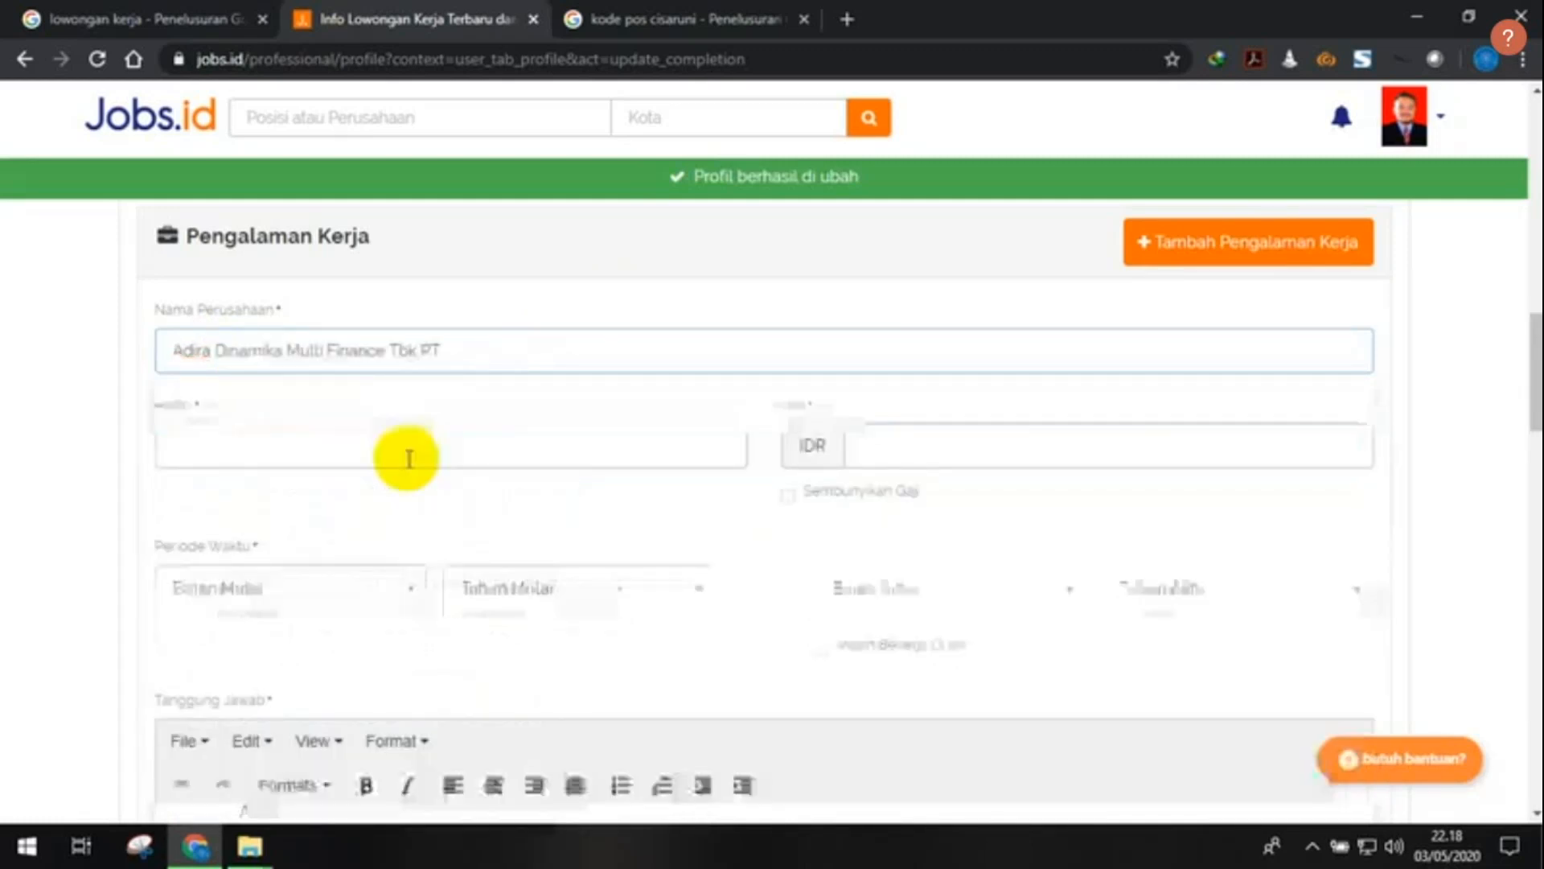
left_click(409, 455)
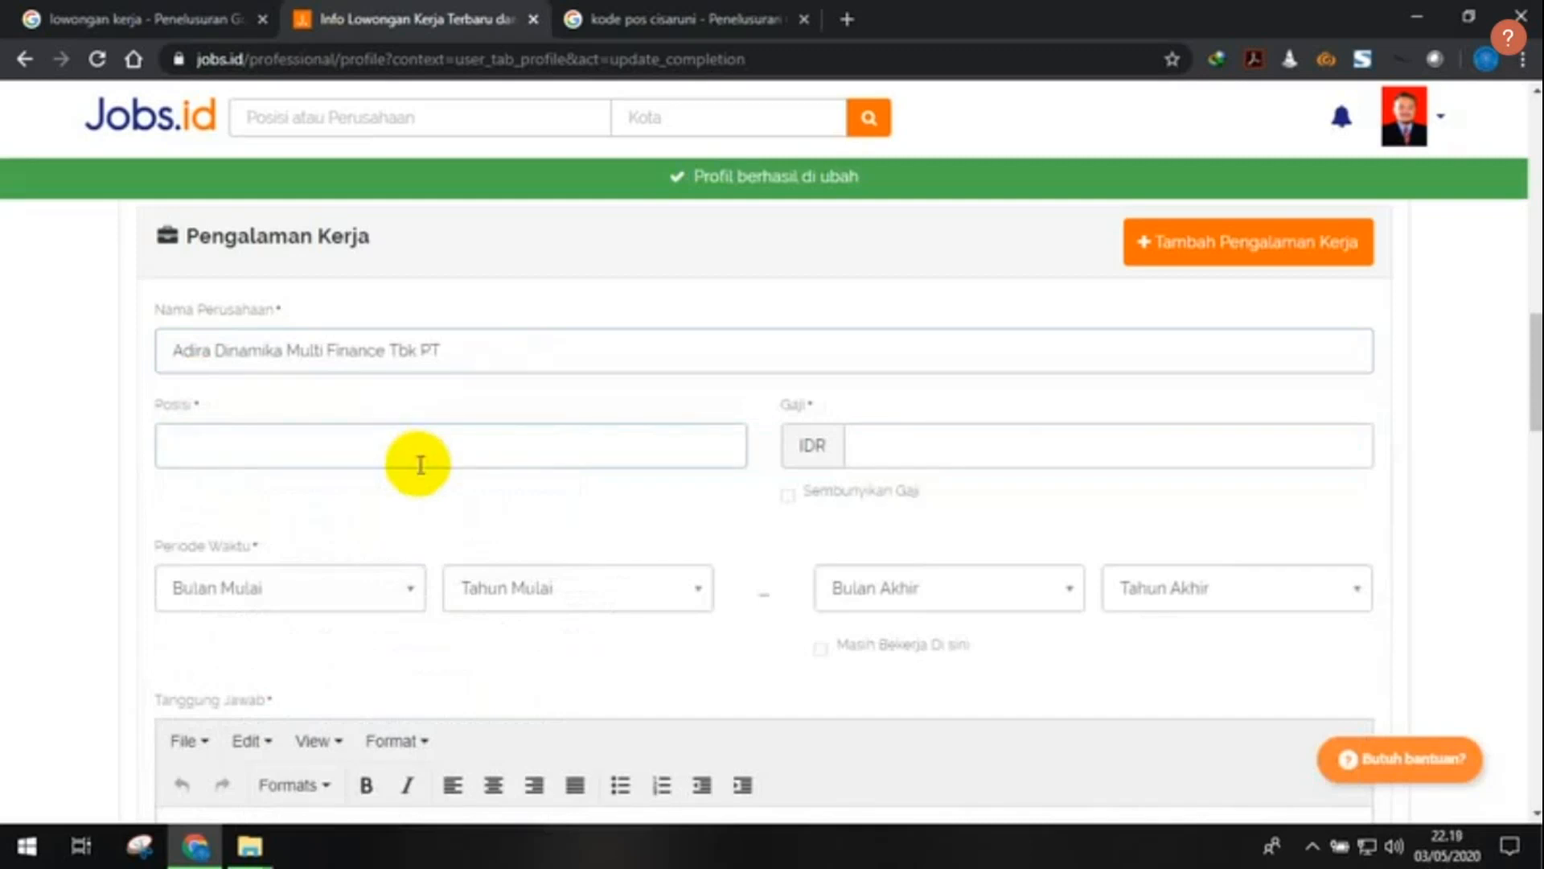
- Enter the position 'Marketing Officer' and a salary of 1.200.000 for the Adira job
type("Marketing Officer")
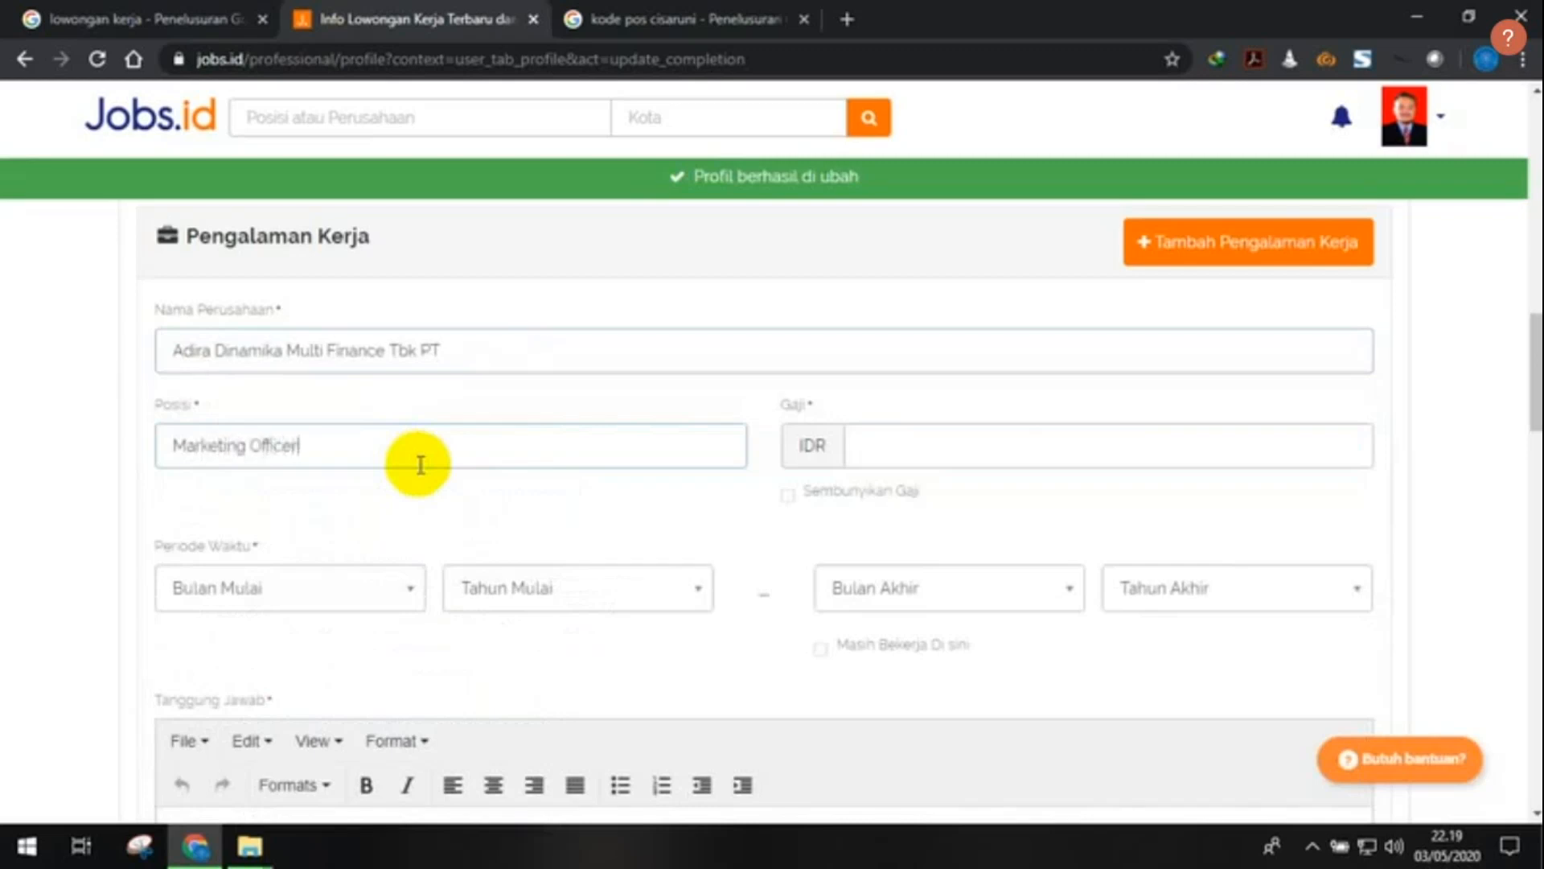
left_click(870, 450)
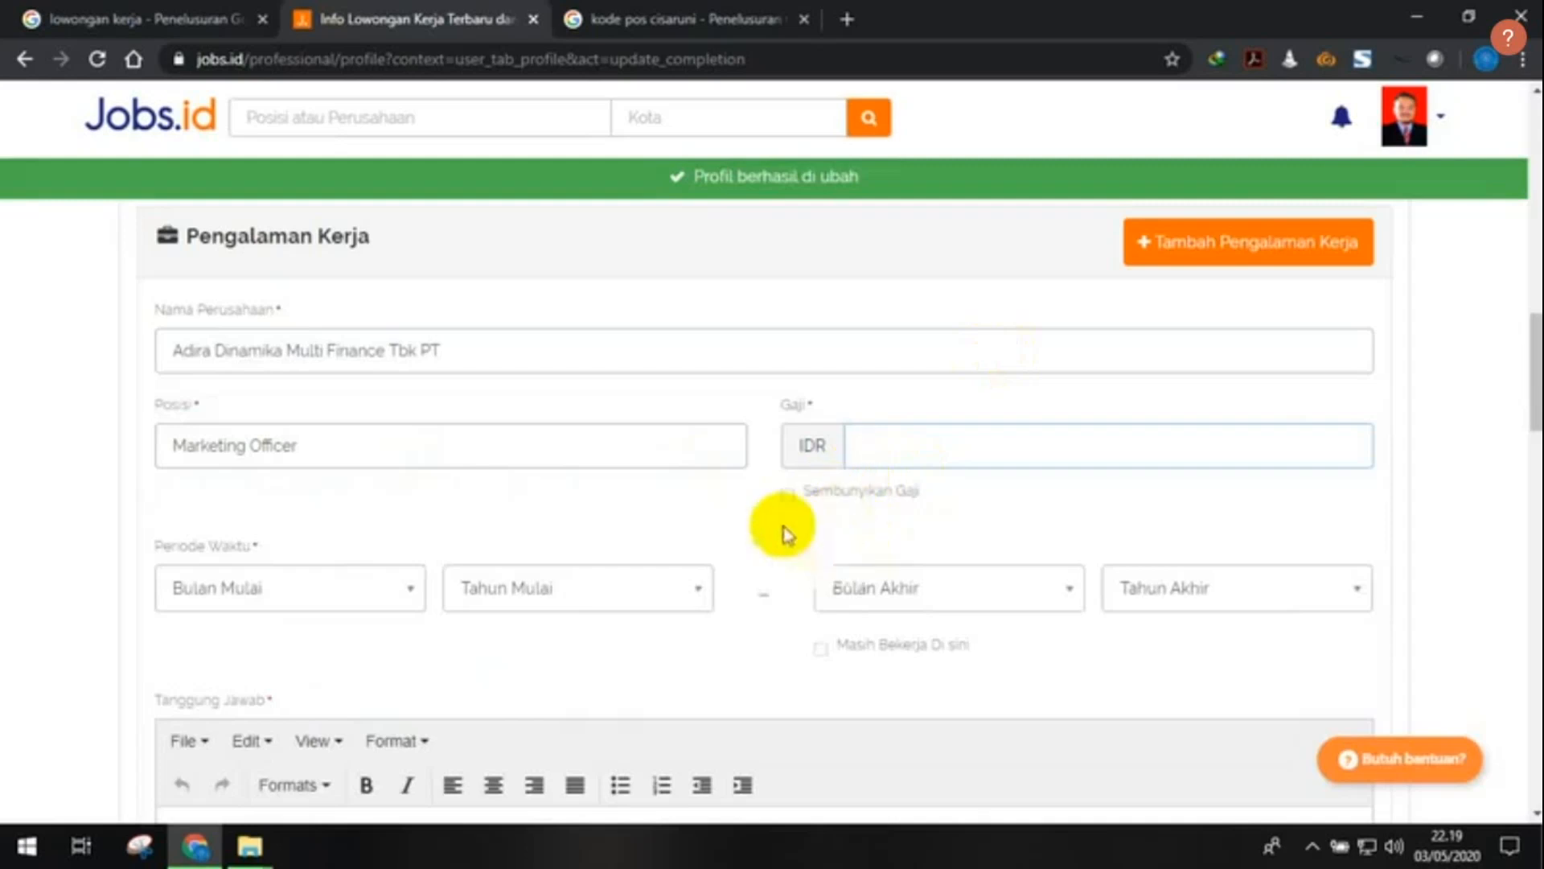
type("1.202.000")
- Set the start period to Agustus 2009
left_click(314, 594)
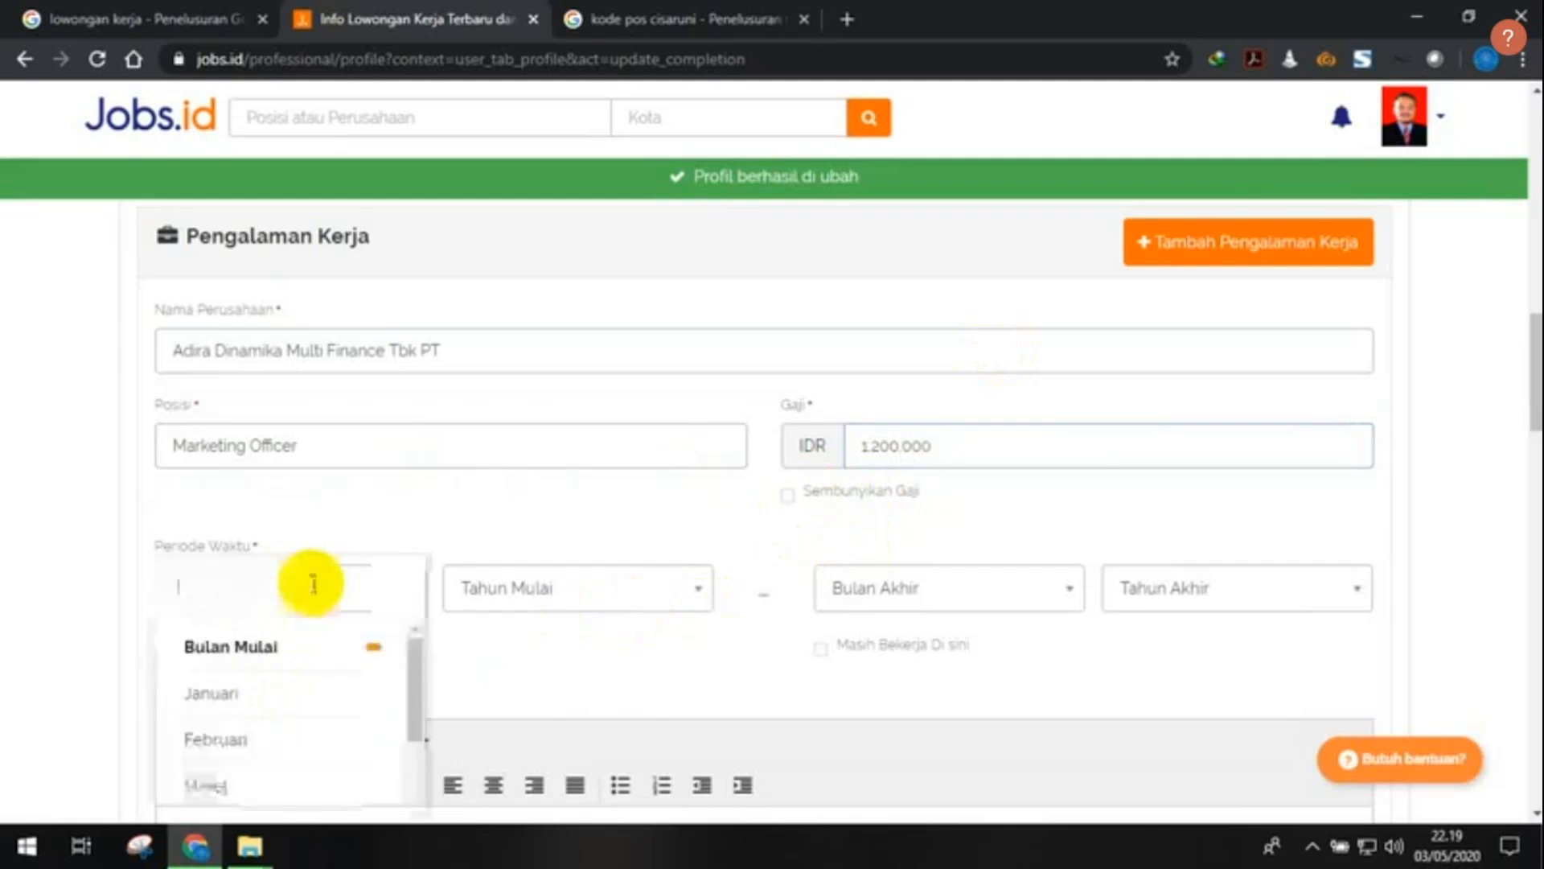
scroll(314, 587, "down", 1)
scroll(303, 690, "down", 3)
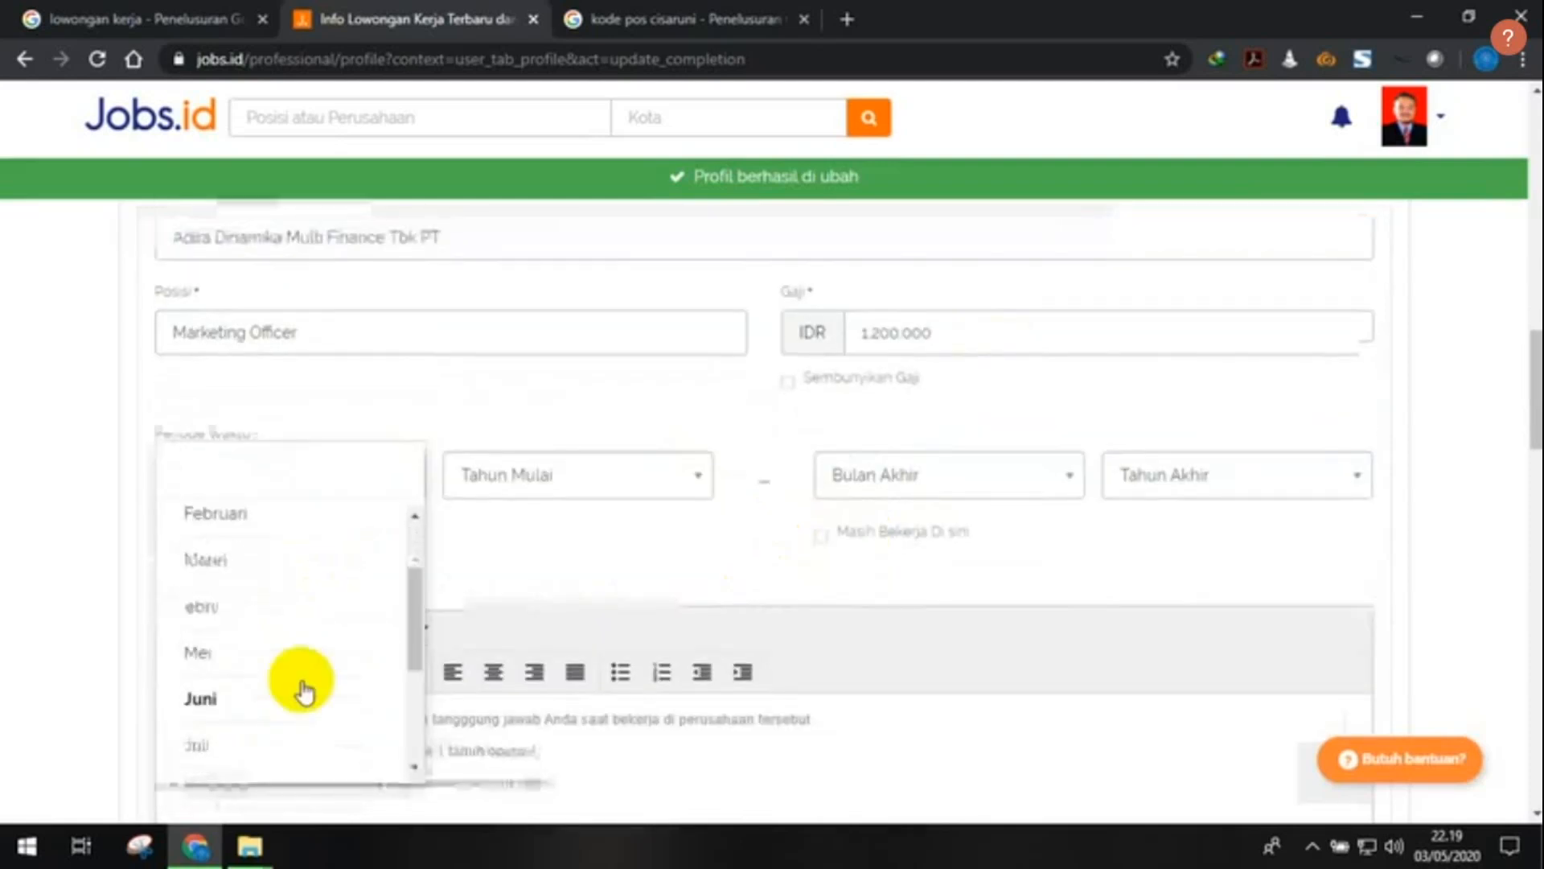
left_click(304, 690)
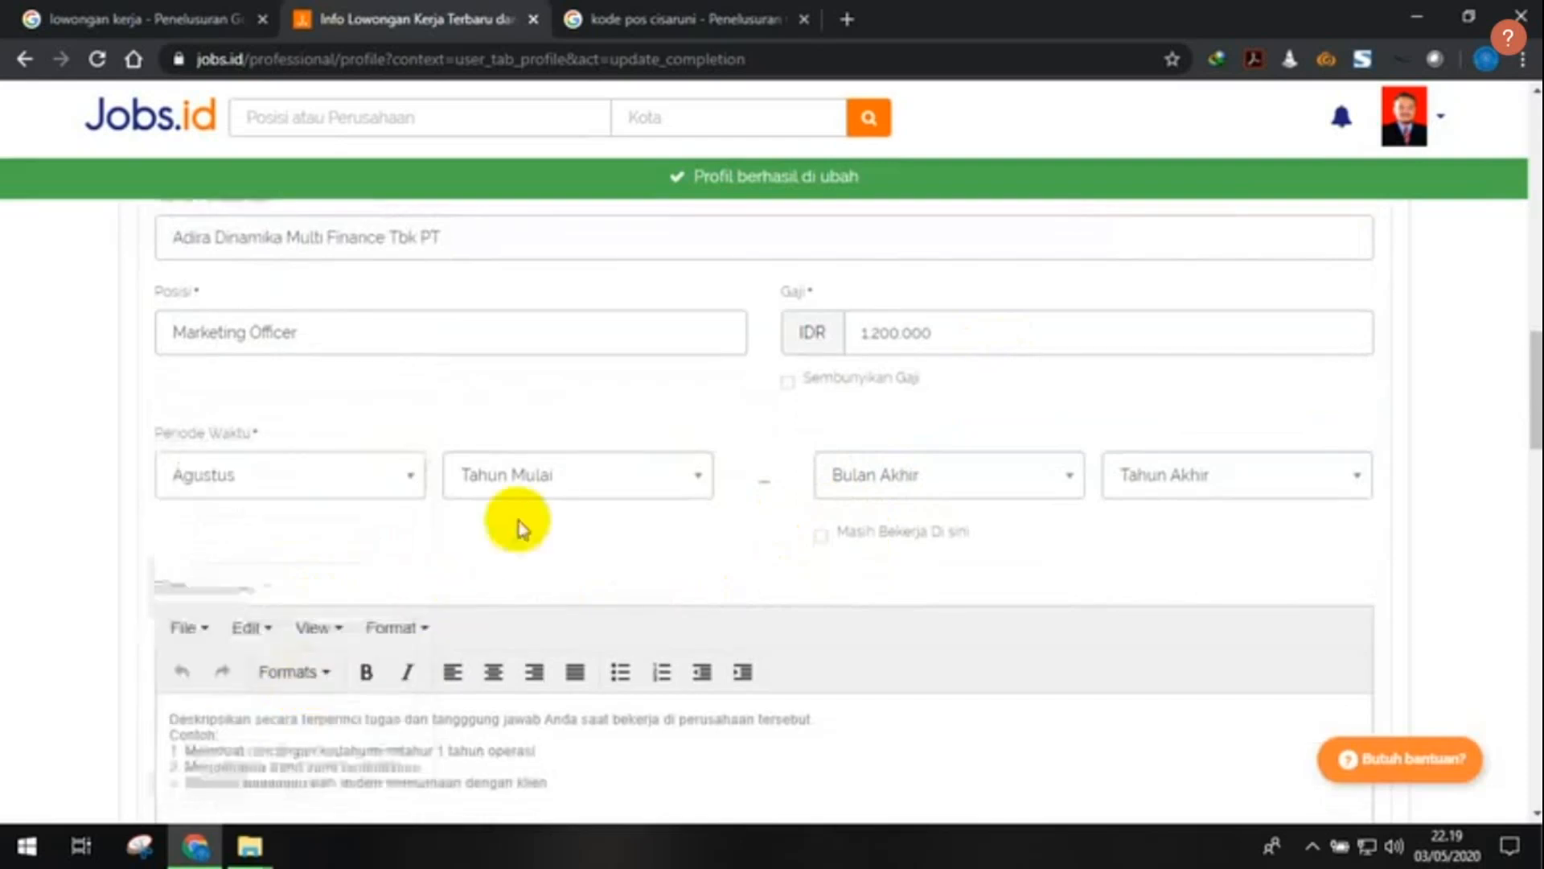
left_click(593, 475)
scroll(583, 617, "down", 10)
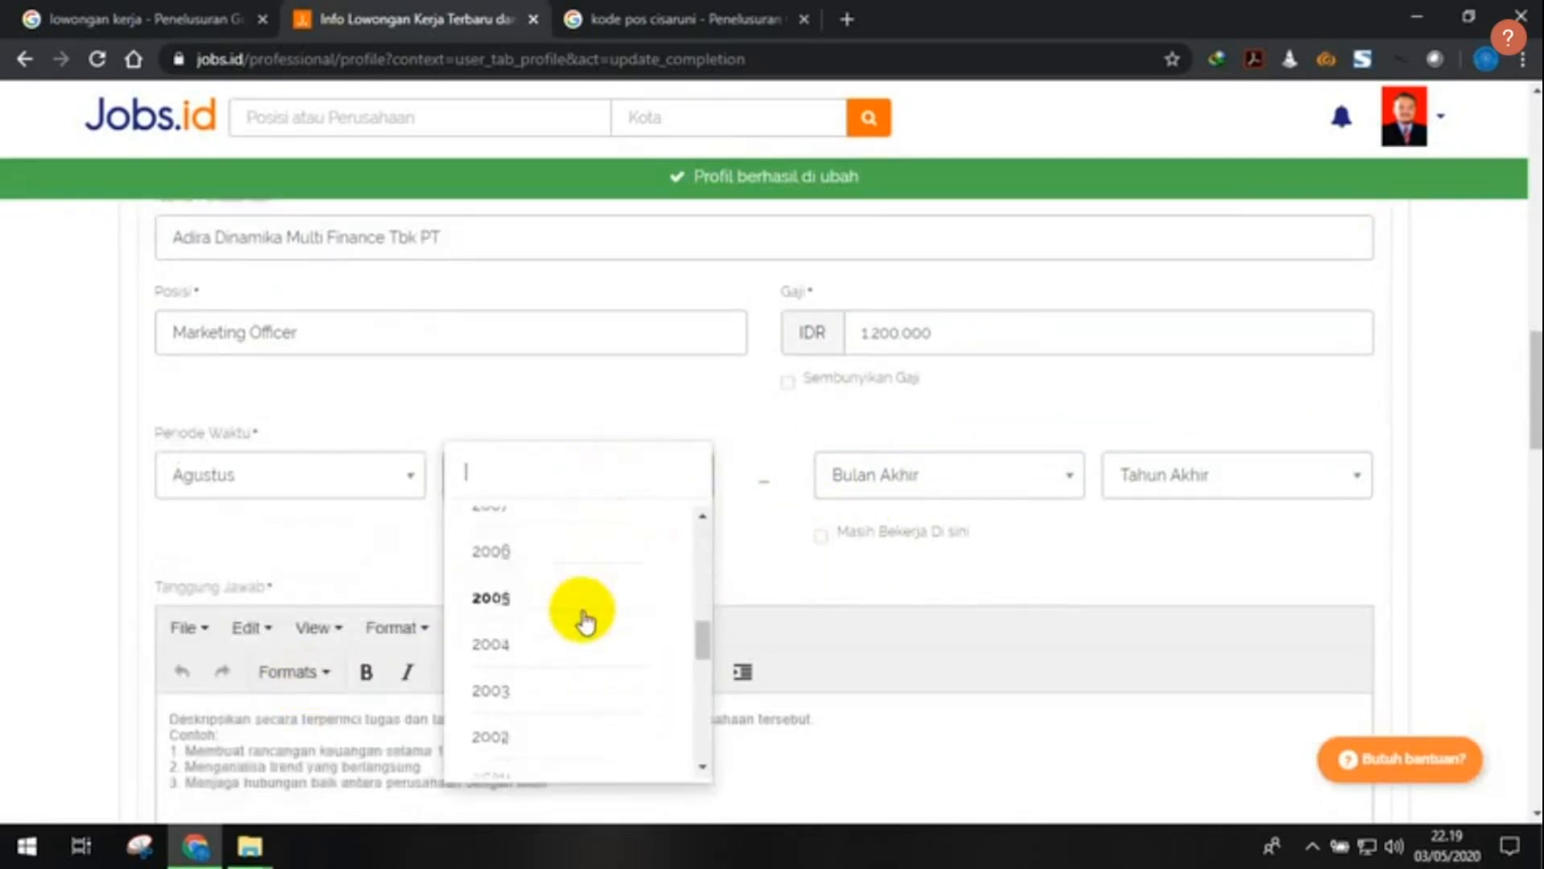
scroll(575, 618, "up", 6)
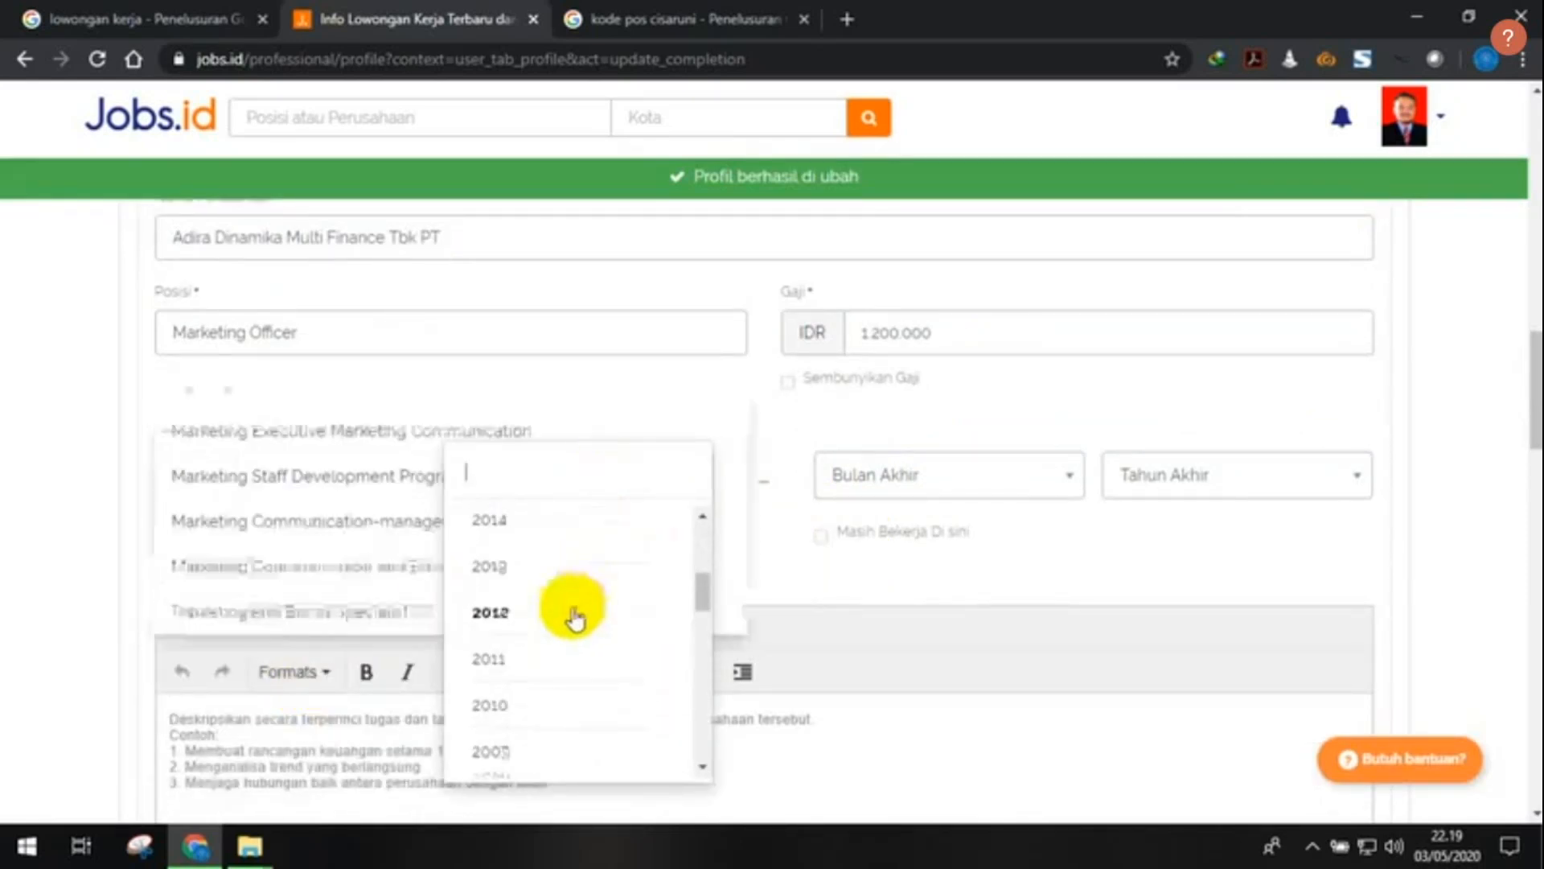
left_click(563, 752)
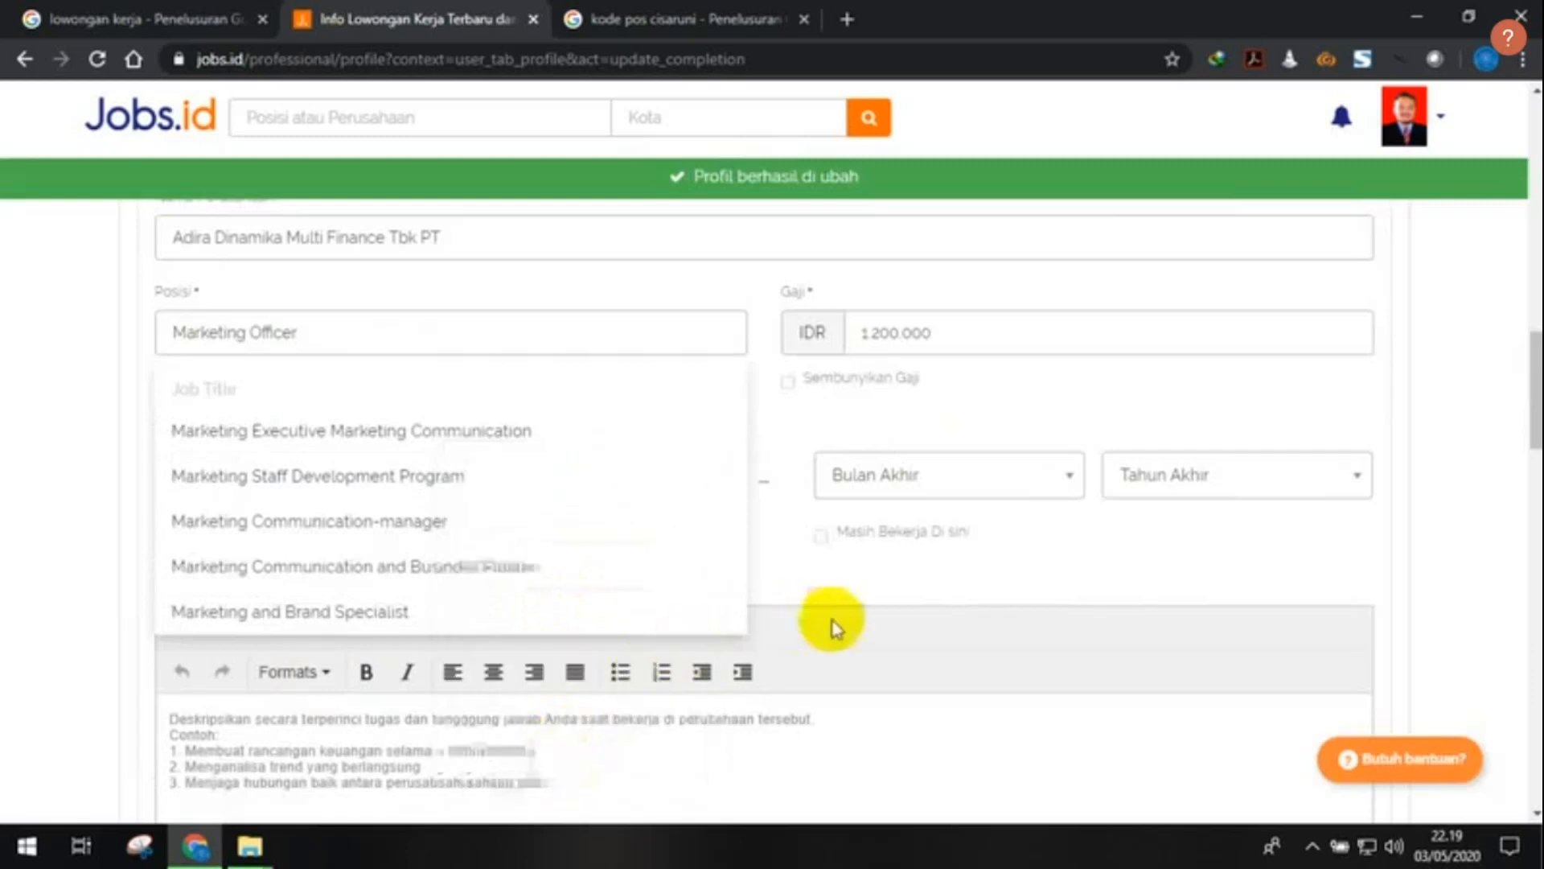
- Retype the word 'Officer' so the position reads 'Marketing Officer'
left_click(368, 346)
left_click(327, 334)
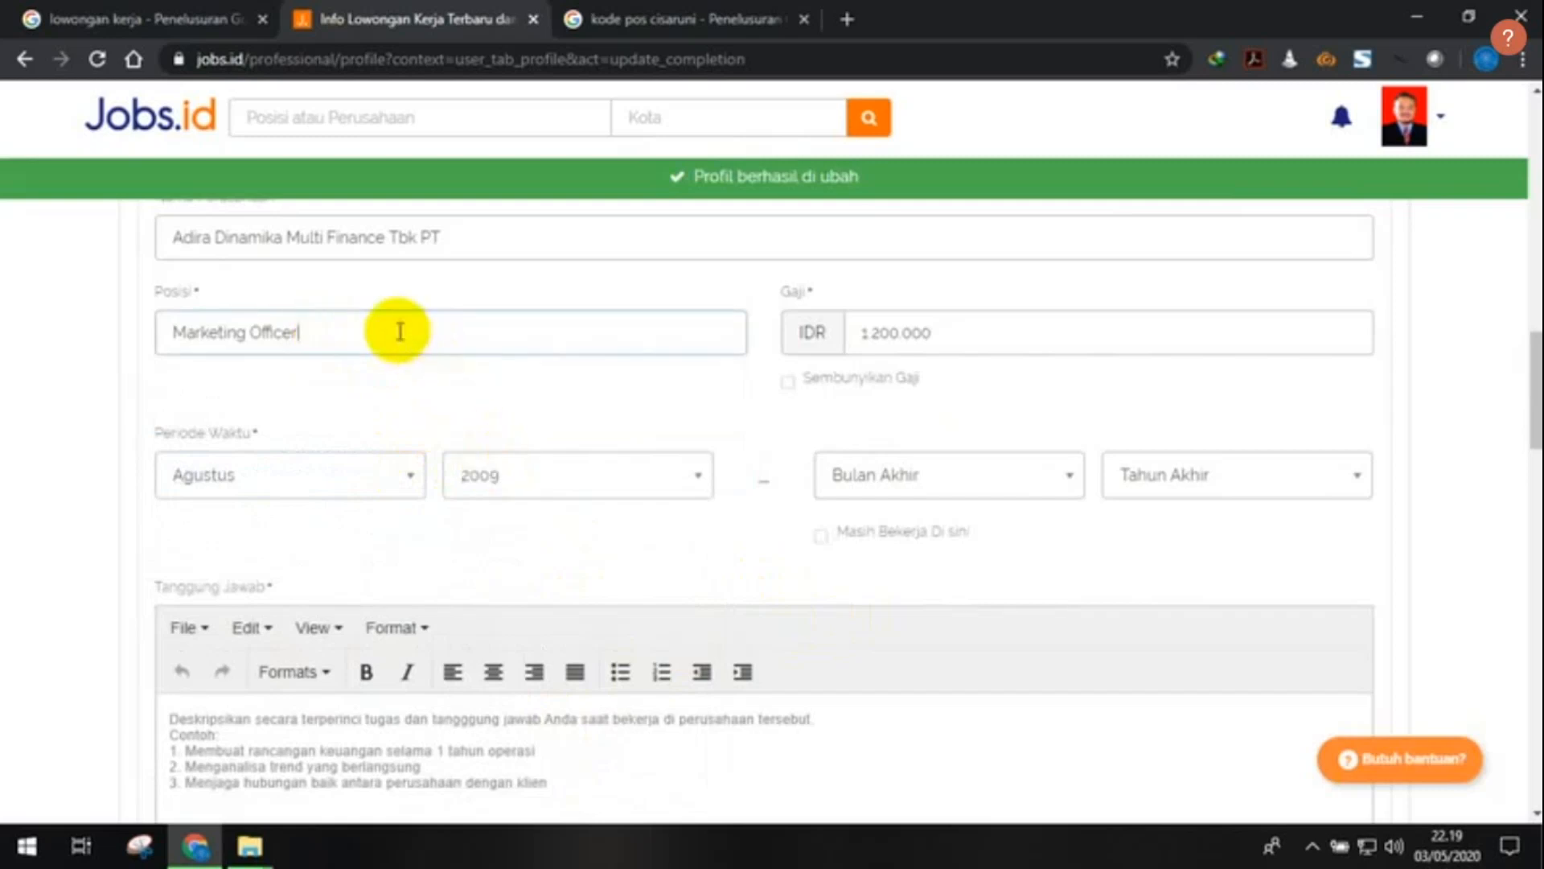
left_click_drag(400, 331, 252, 327)
key("BackSpace")
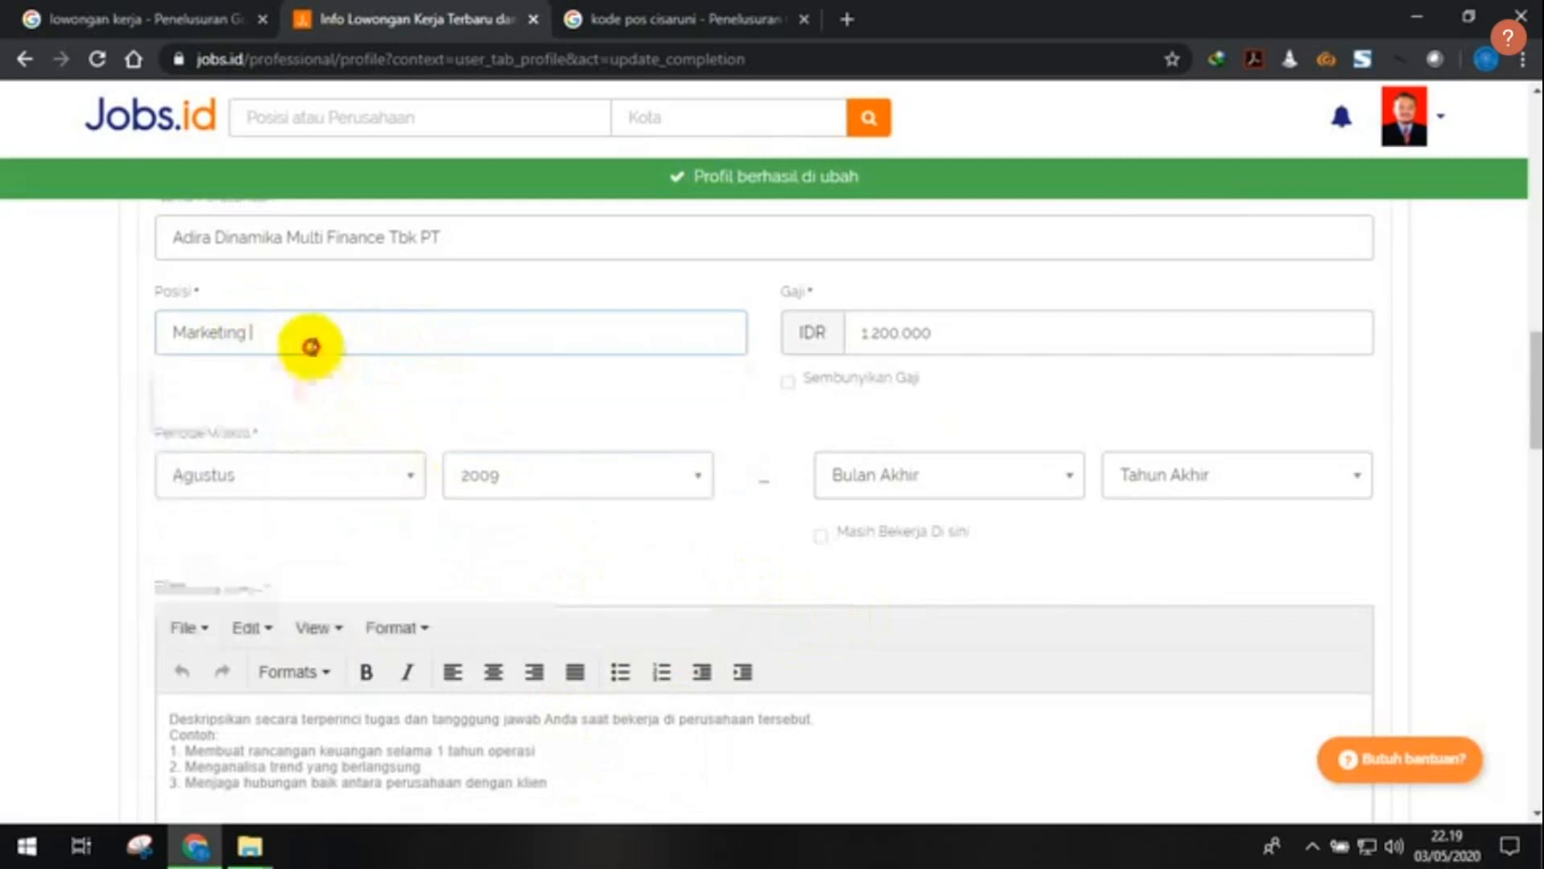
type("Officer")
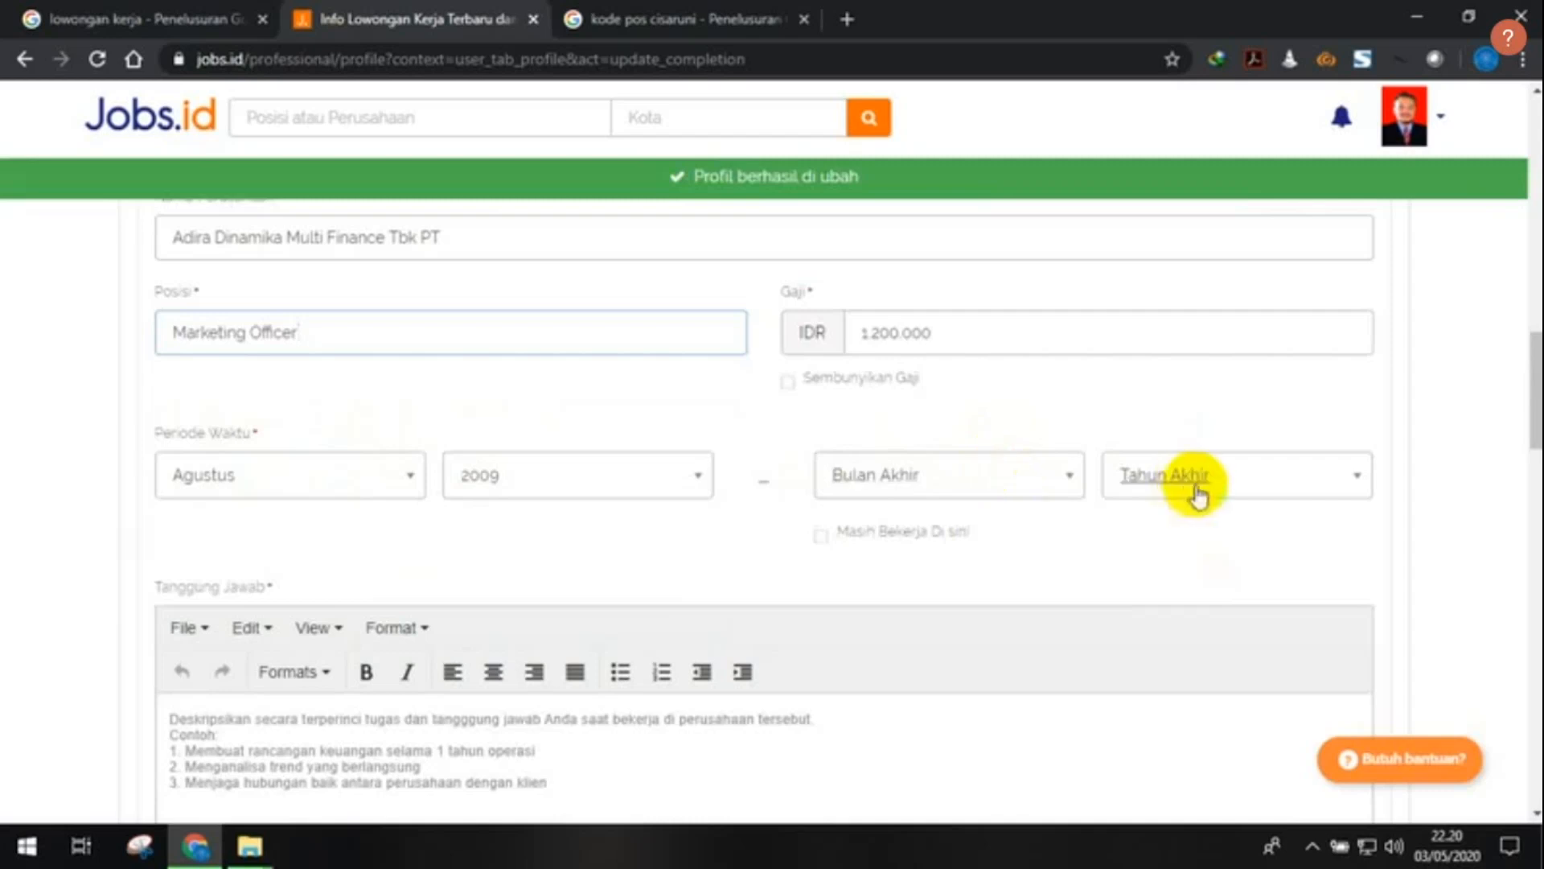
- Set the Adira job's end month to Agustus and end year to 2011
left_click(1006, 481)
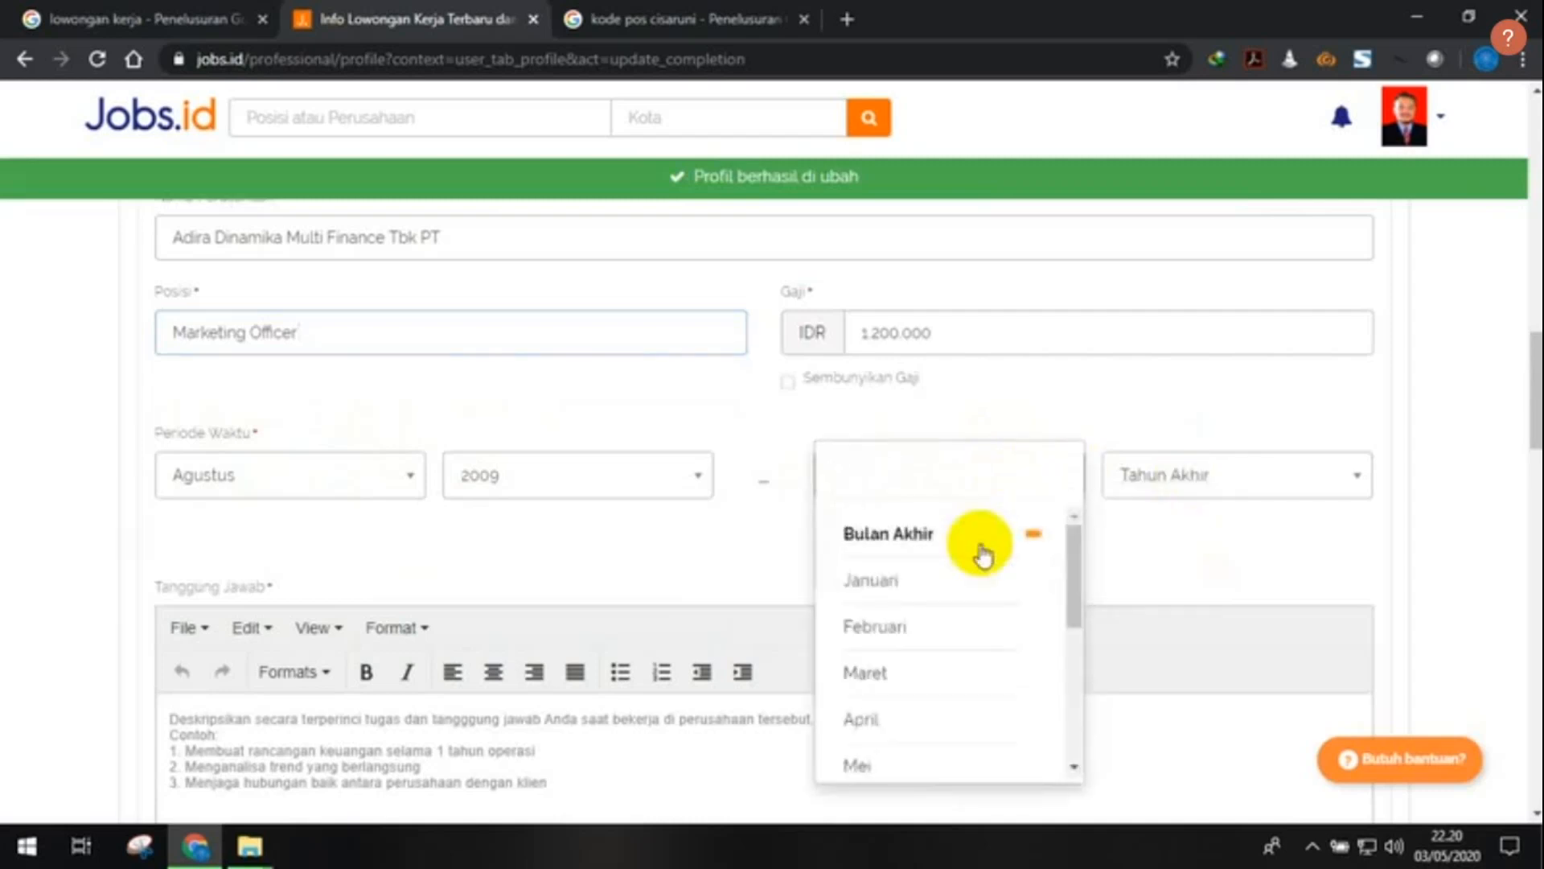
scroll(983, 579, "down", 2)
scroll(983, 599, "down", 3)
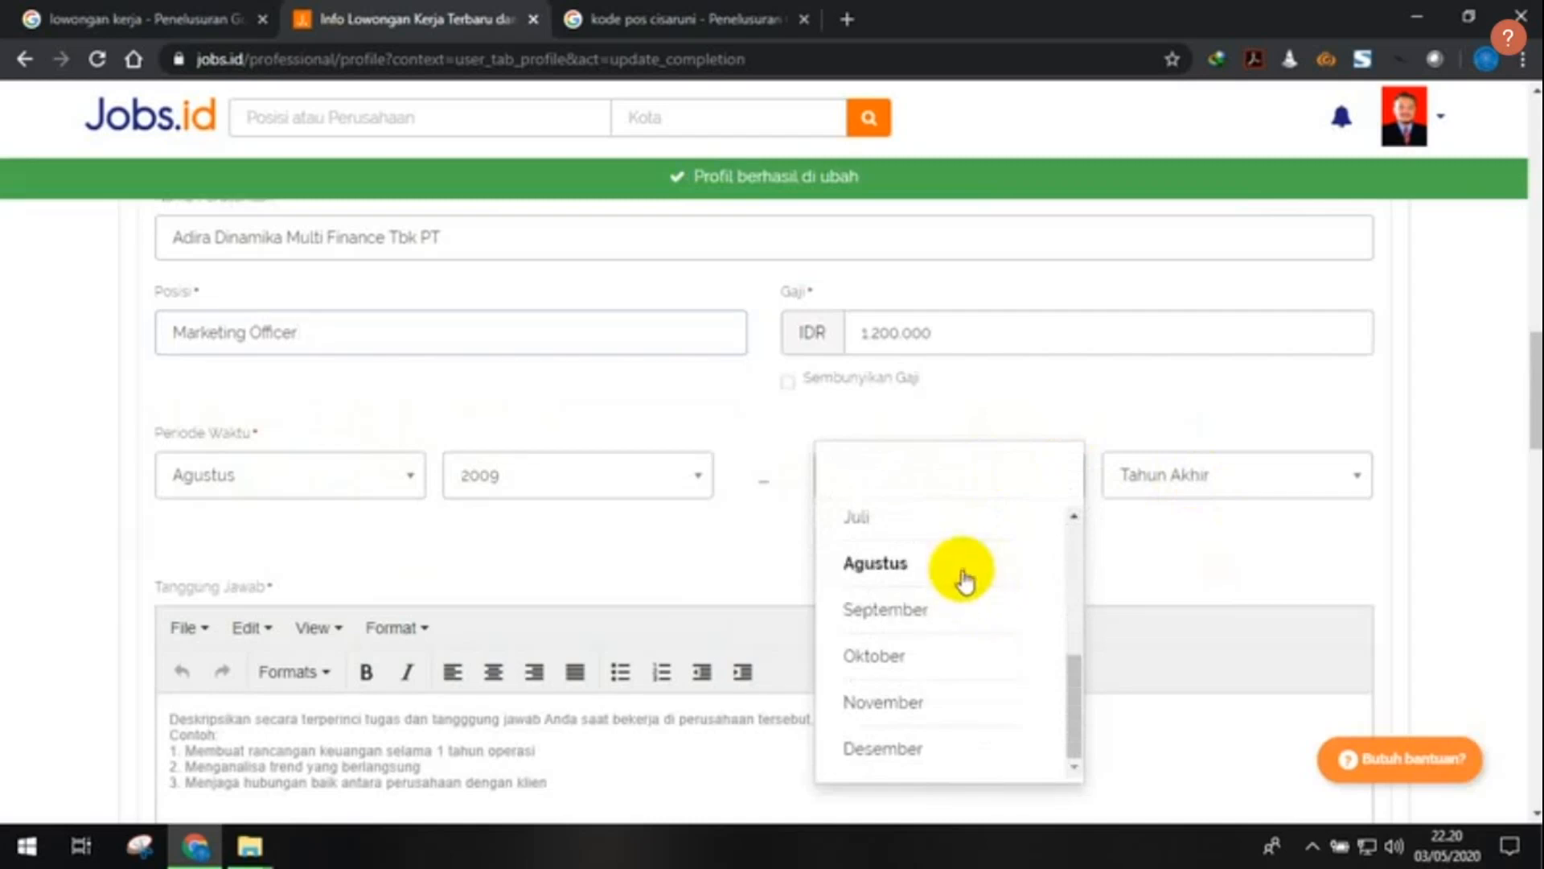
left_click(963, 573)
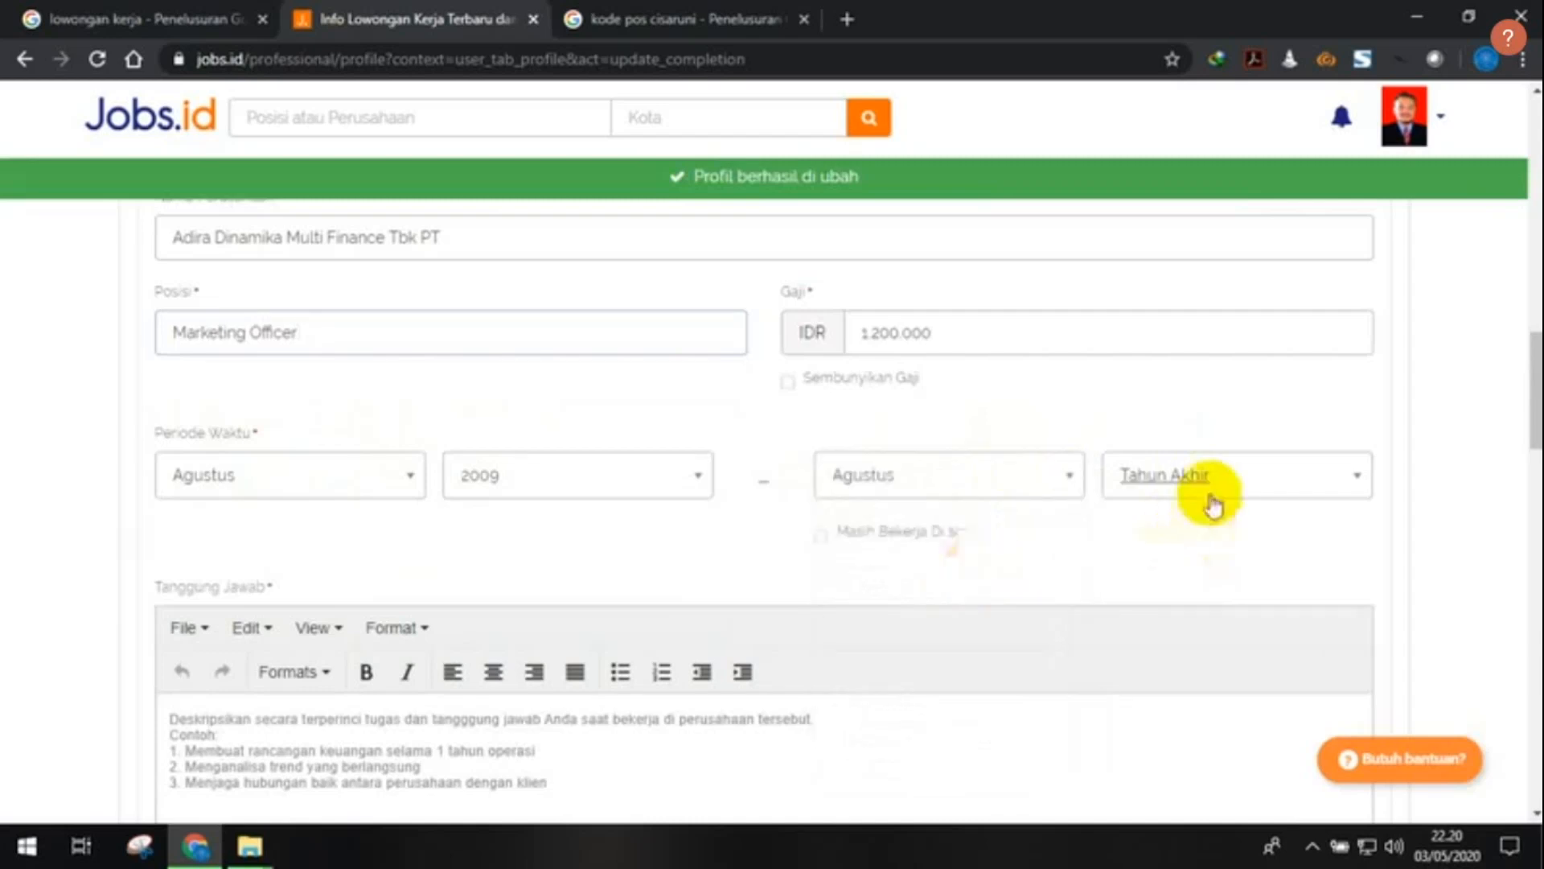
left_click(1236, 481)
scroll(1207, 643, "down", 4)
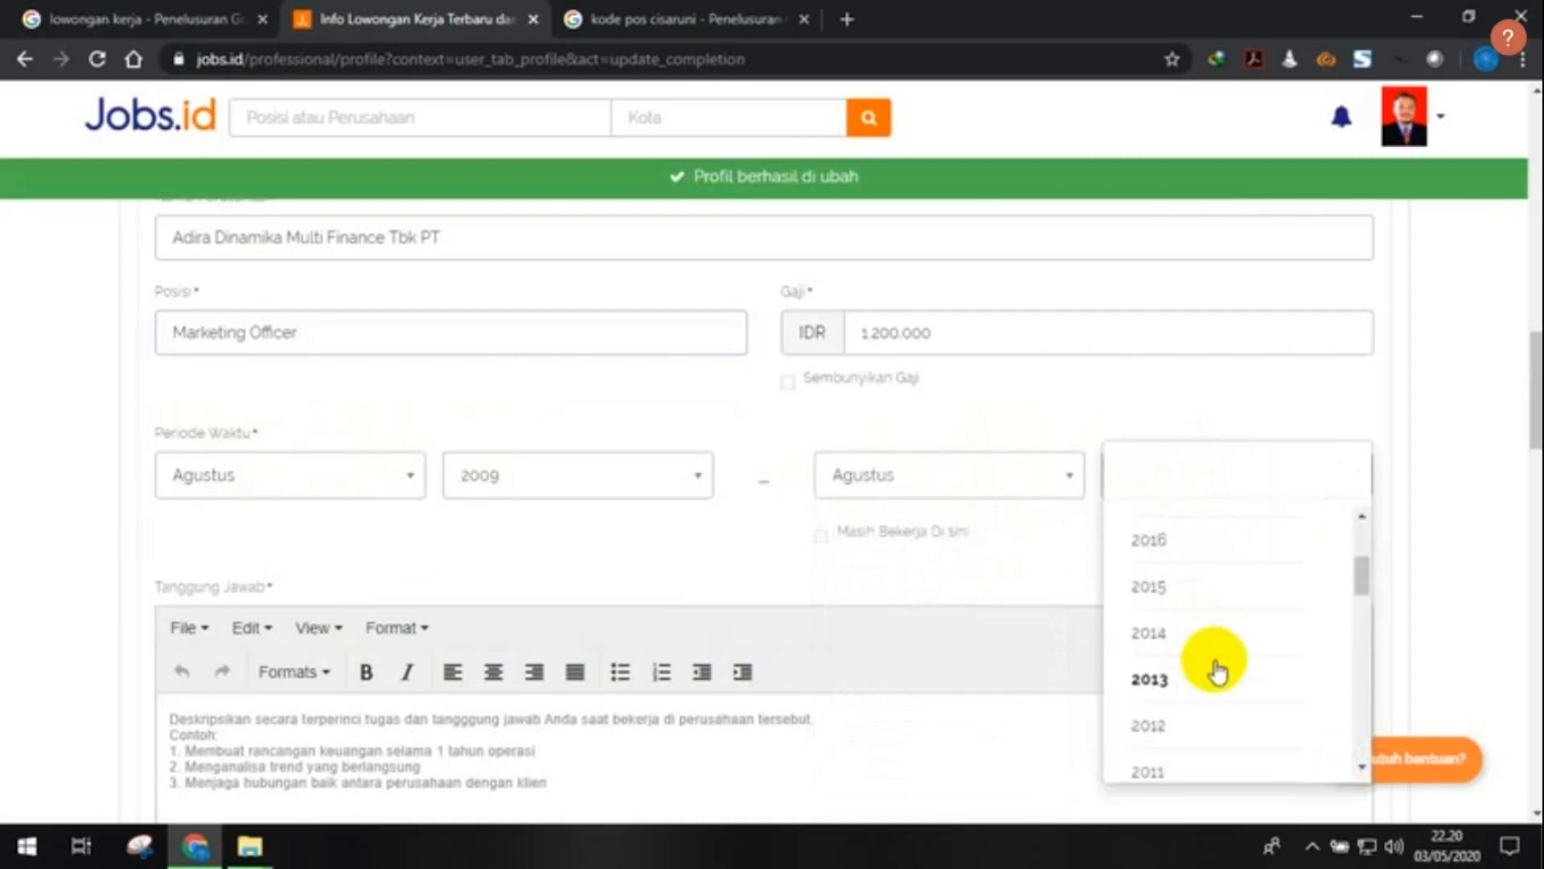
left_click(1177, 658)
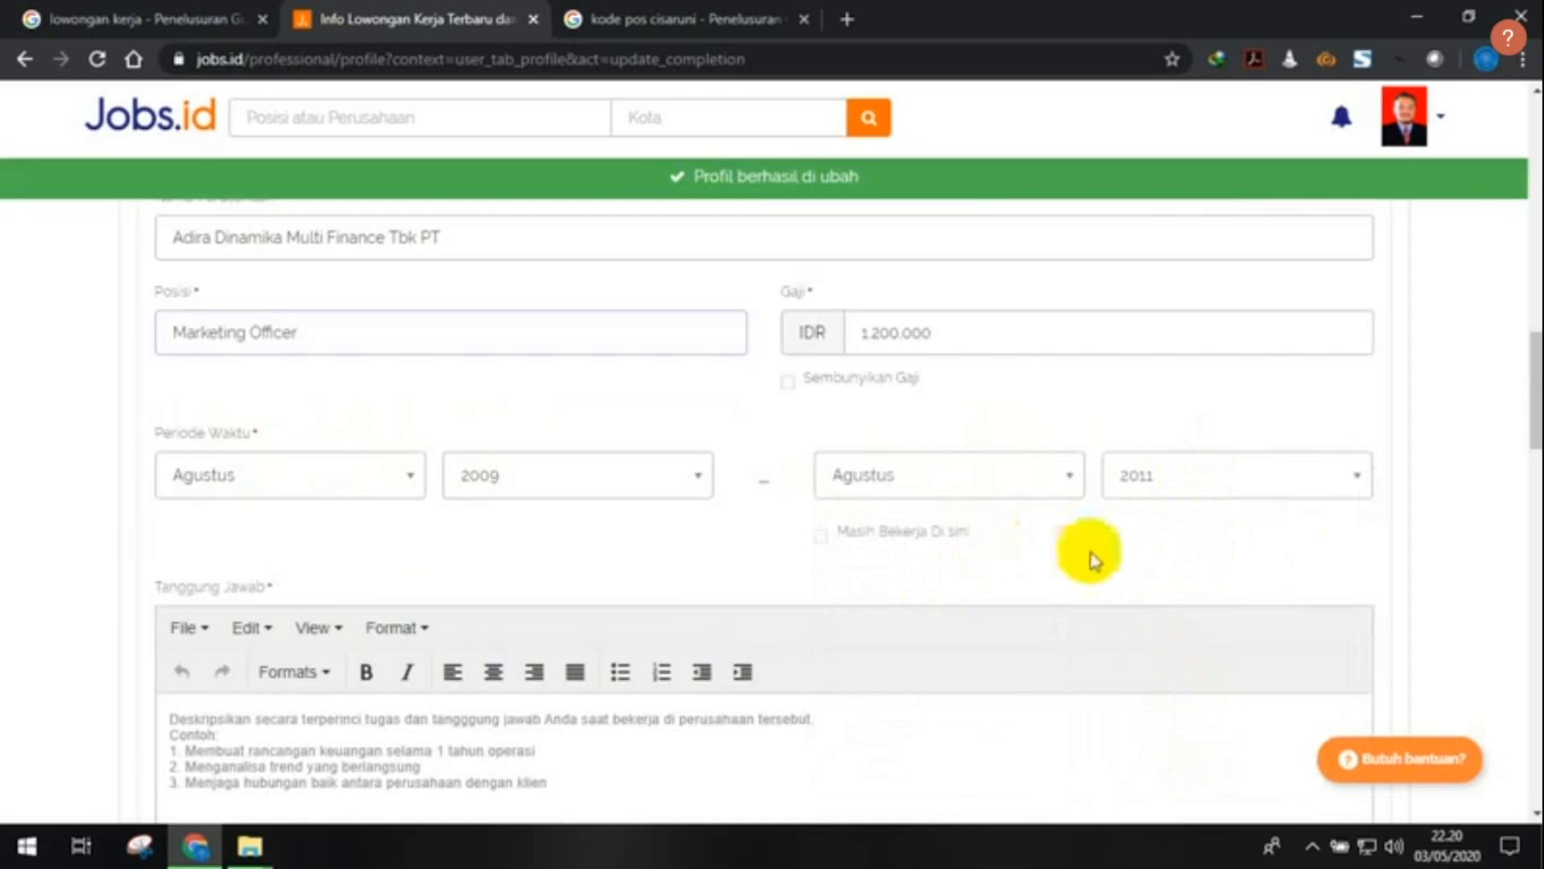
scroll(938, 515, "down", 1)
scroll(745, 369, "up", 2)
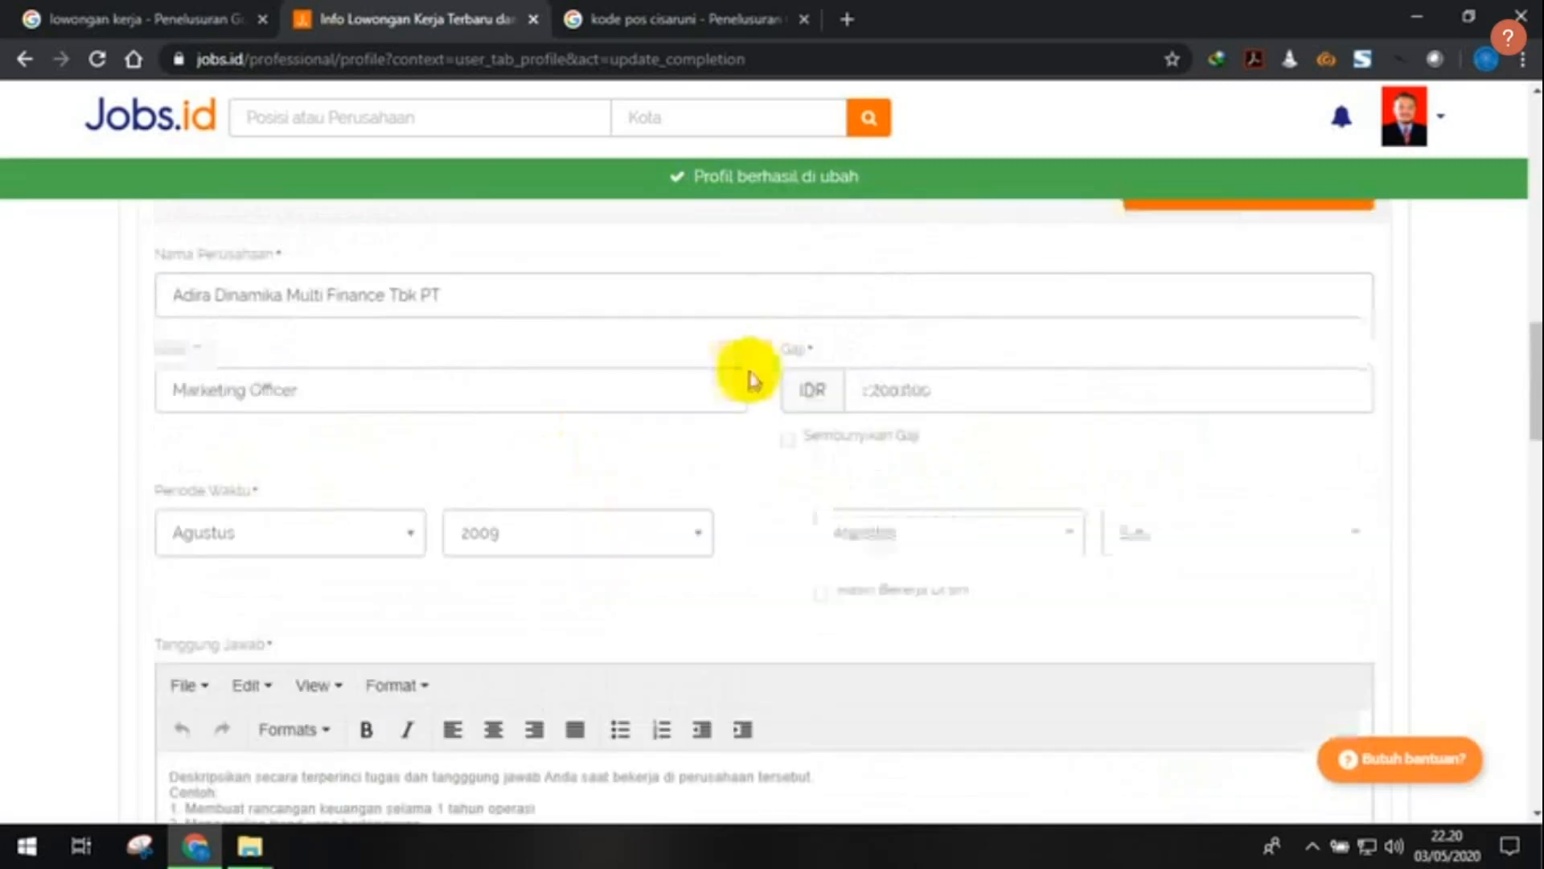
scroll(1049, 553, "down", 1)
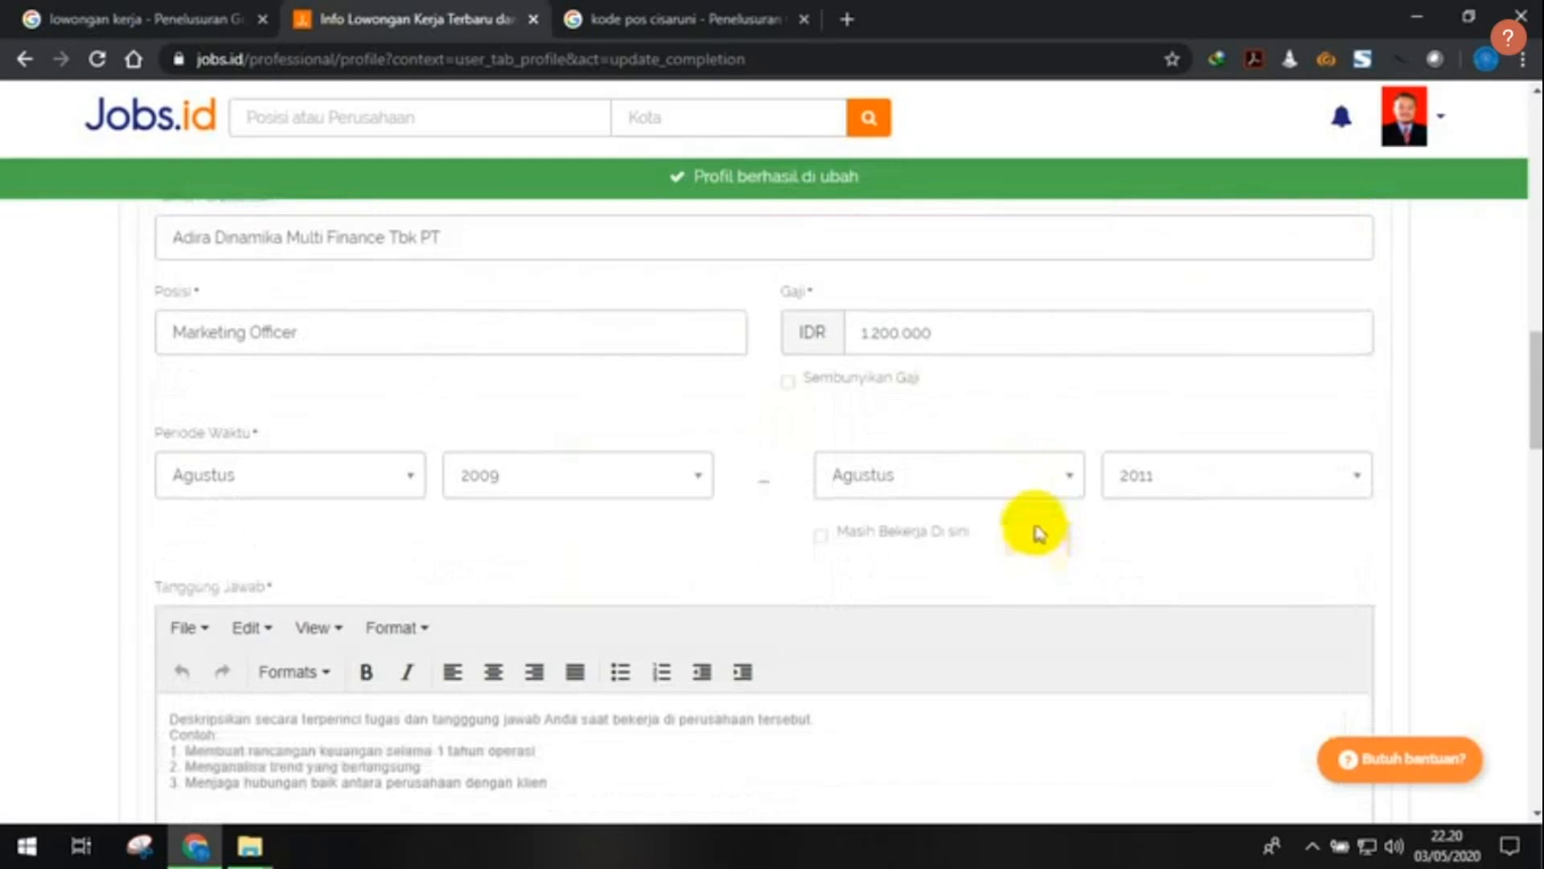
scroll(1038, 531, "up", 1)
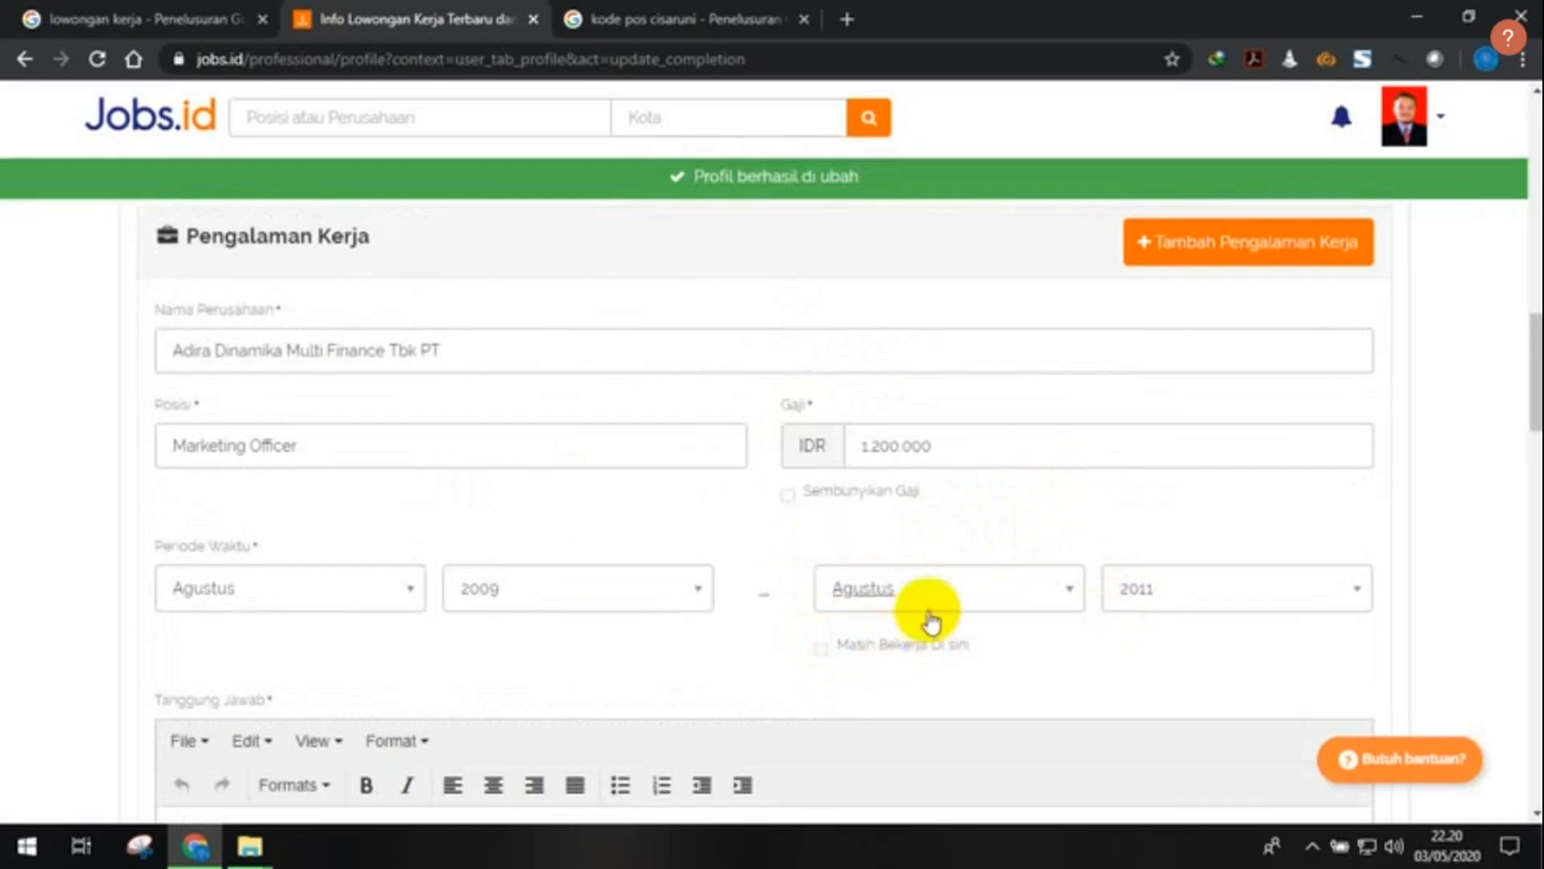
scroll(802, 543, "down", 1)
scroll(802, 544, "down", 1)
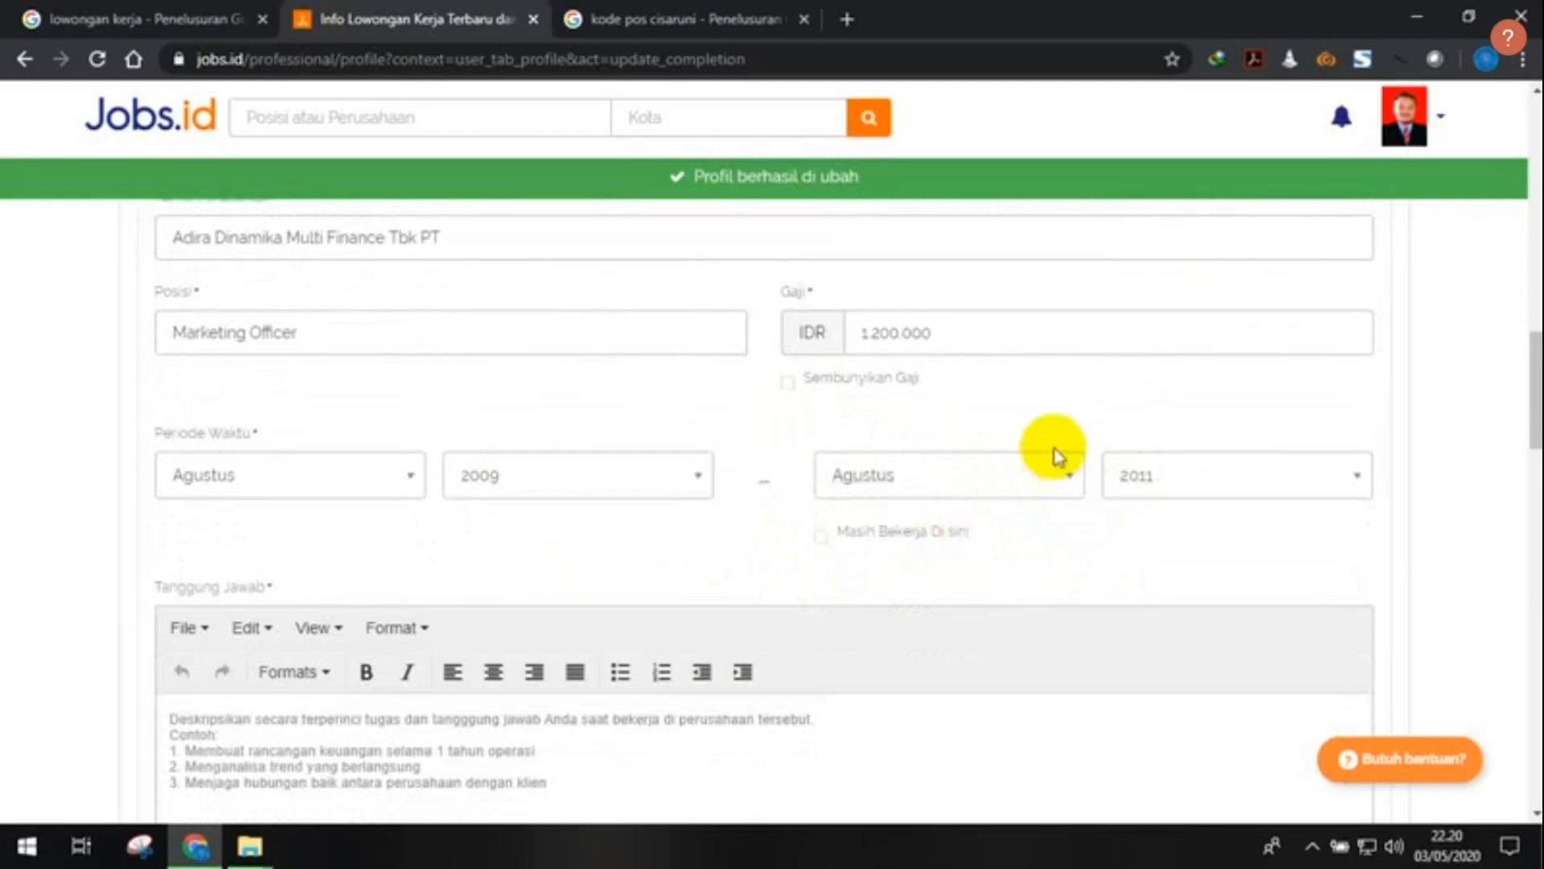
- Clear the example placeholder text from the Tanggung Jawab box for the Adira job
scroll(535, 534, "down", 4)
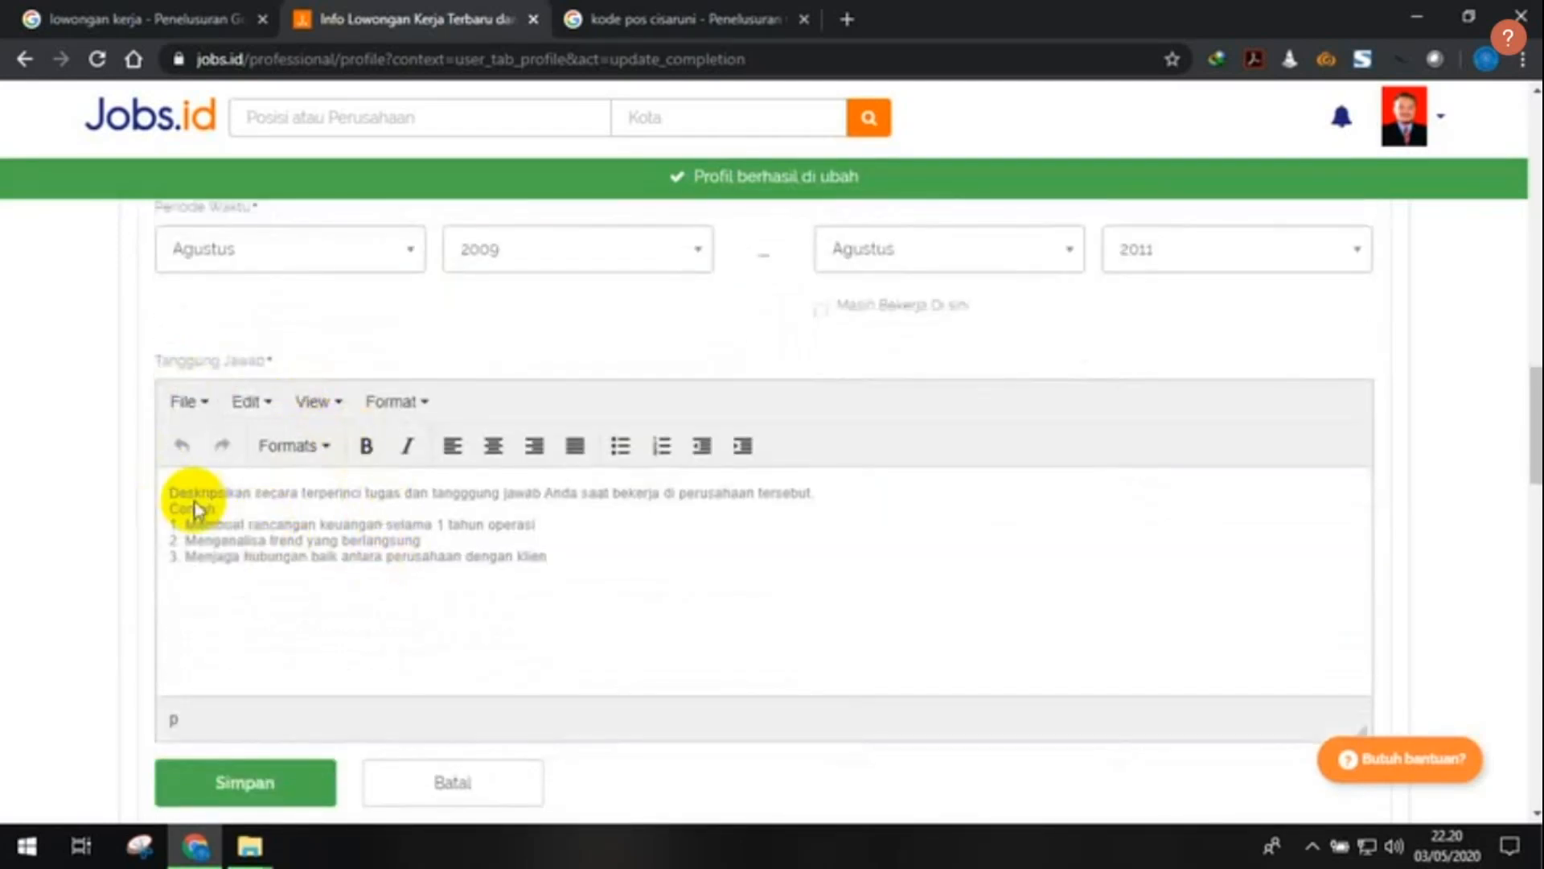
left_click(197, 501)
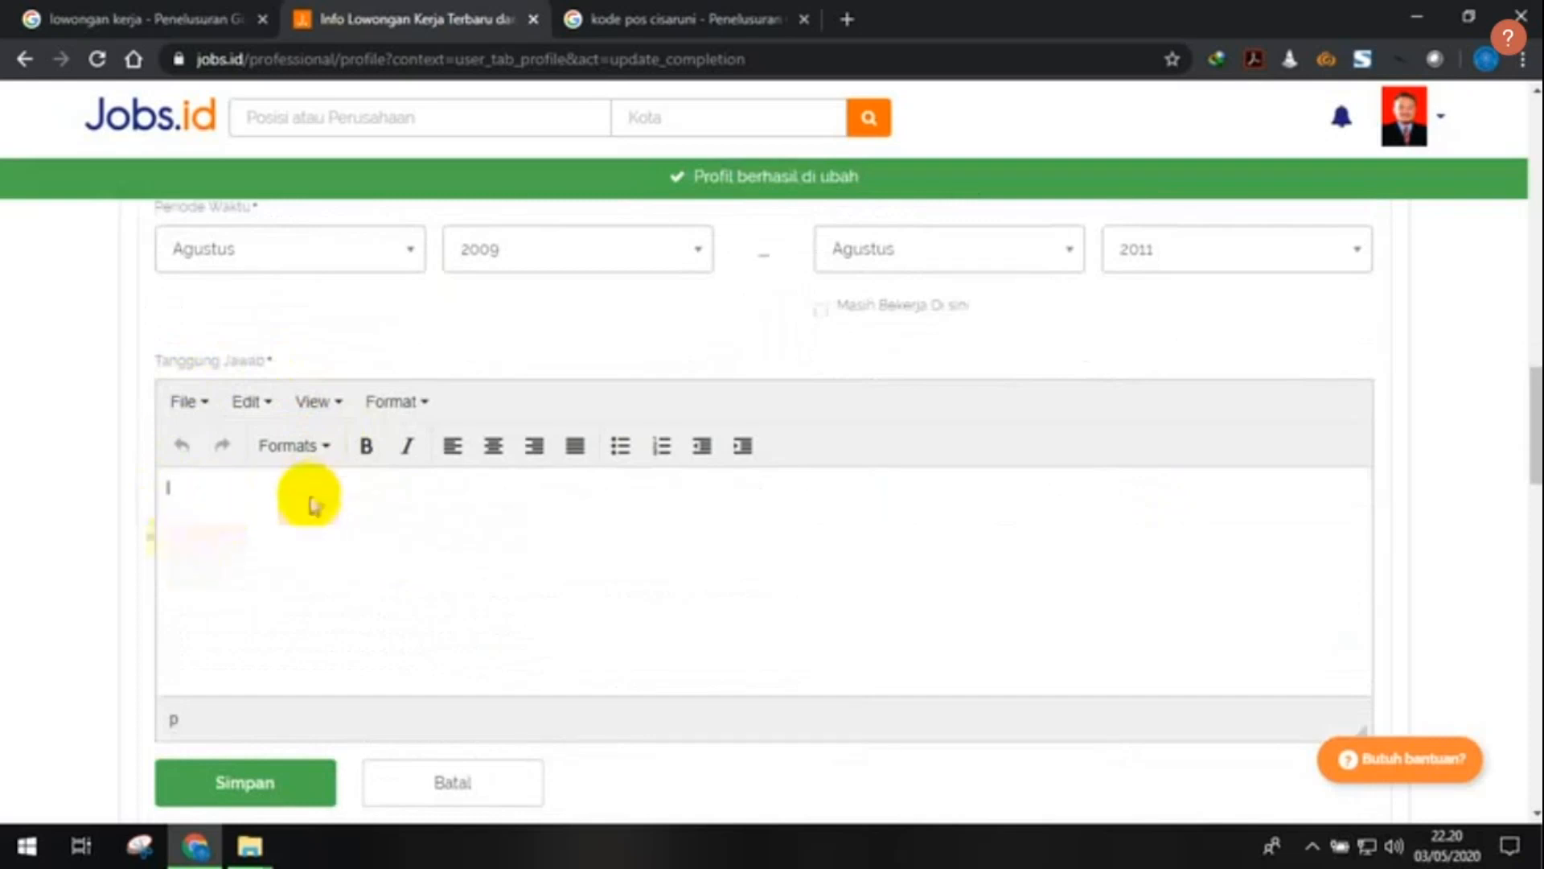
key("ctrl+v")
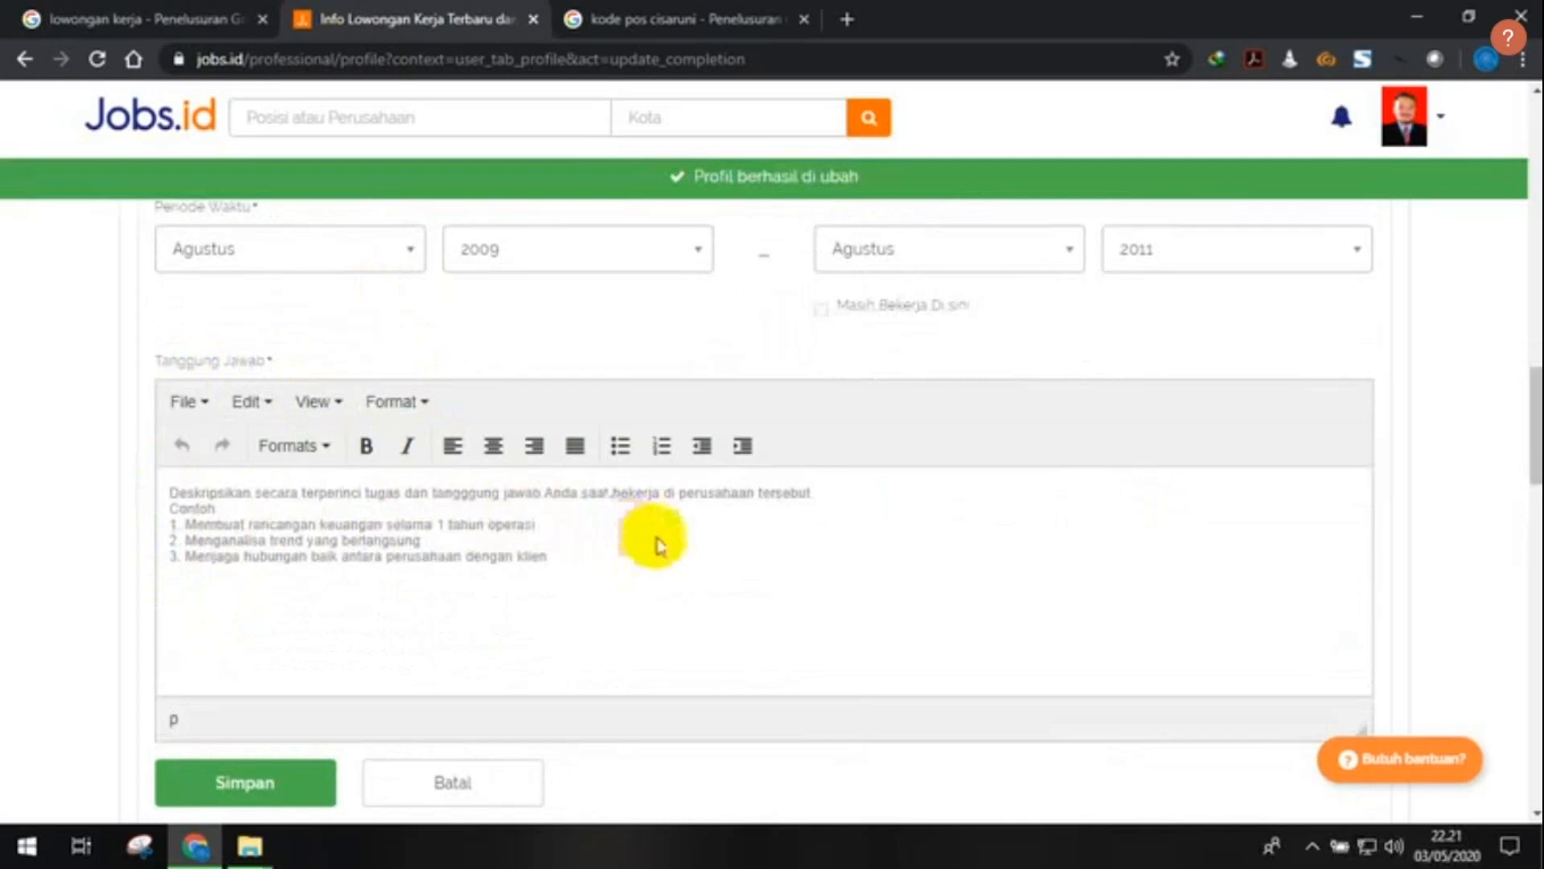
scroll(656, 543, "up", 3)
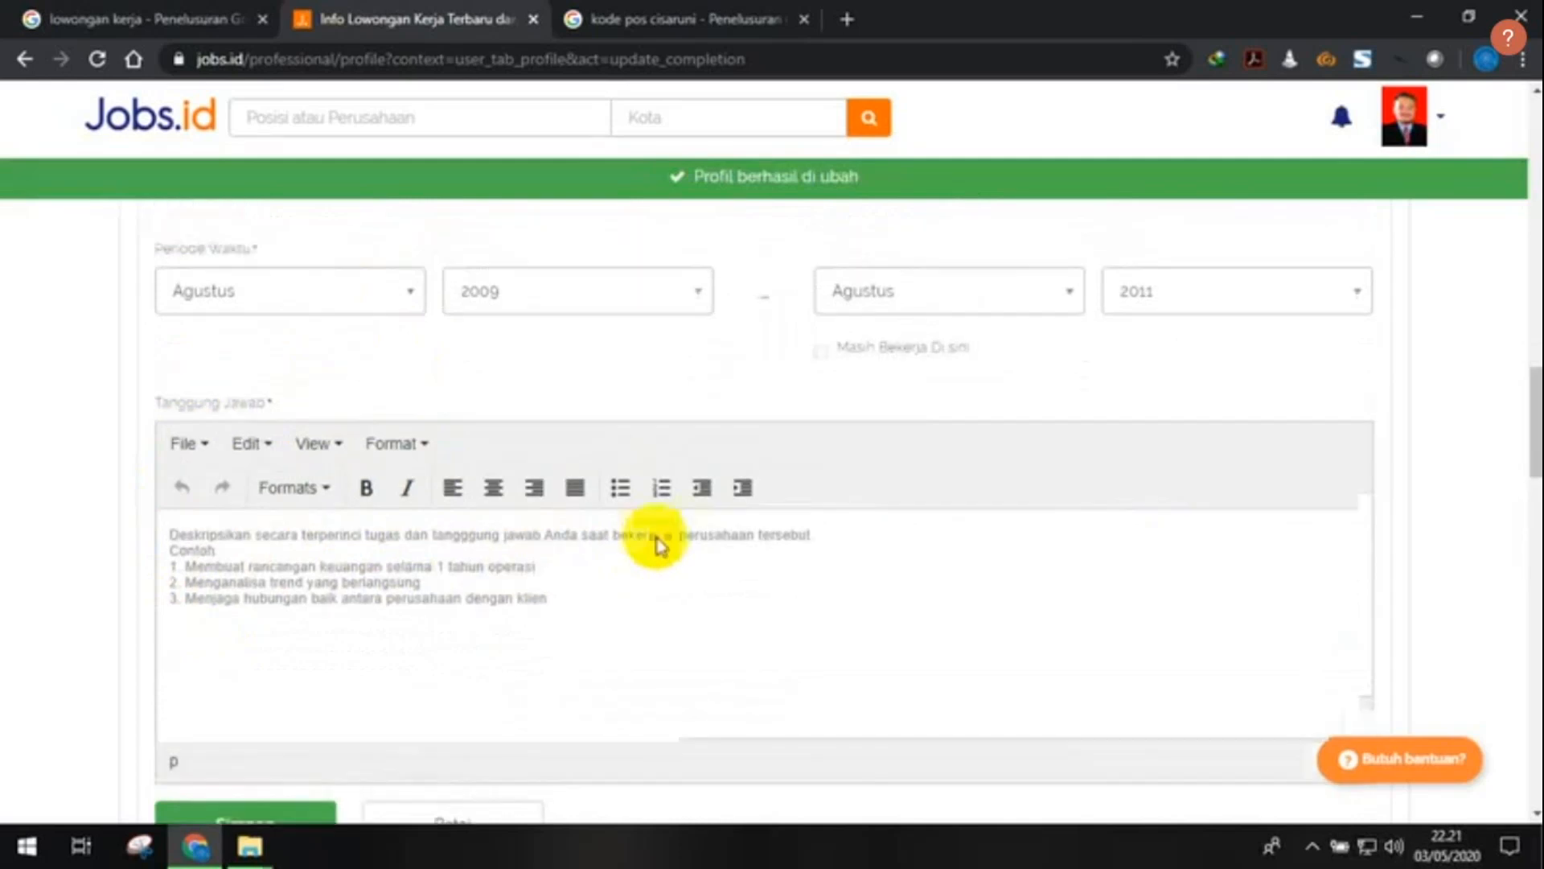
scroll(423, 372, "up", 2)
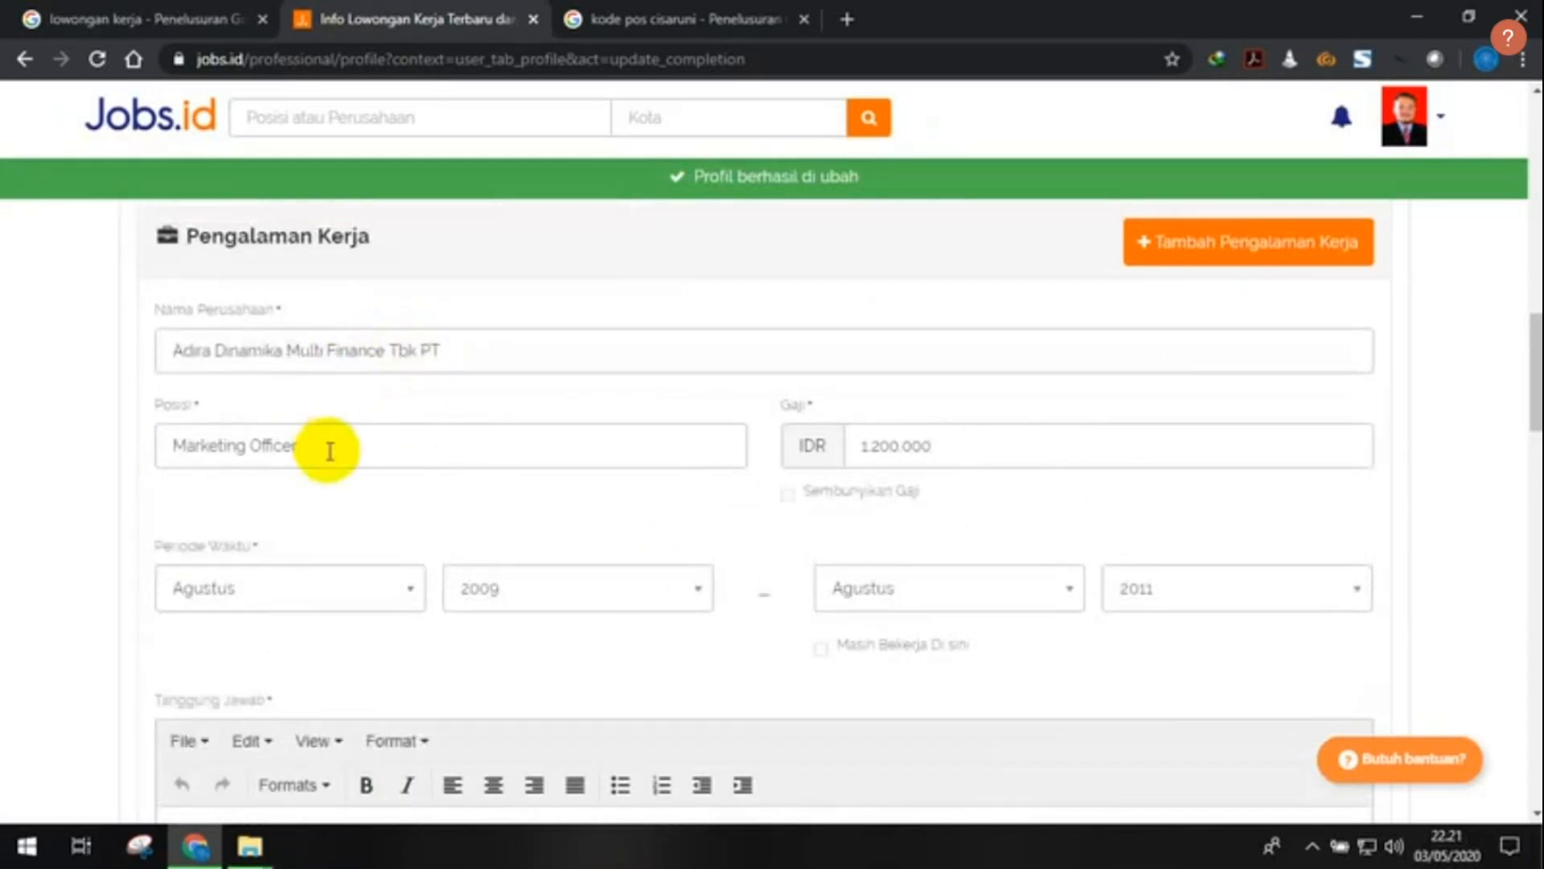
scroll(386, 495, "down", 4)
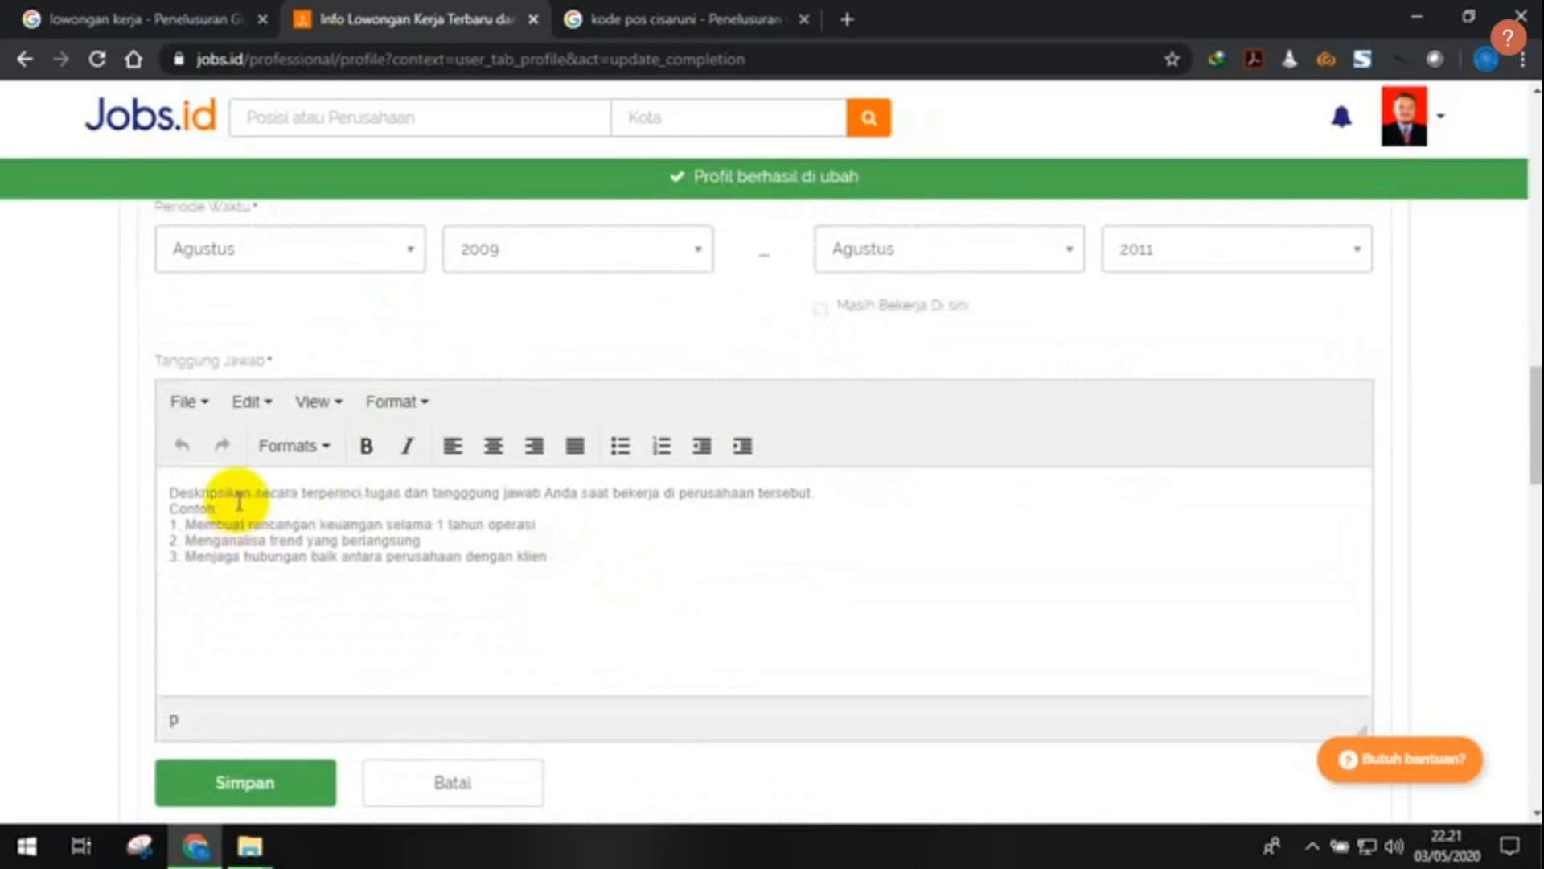
left_click(432, 492)
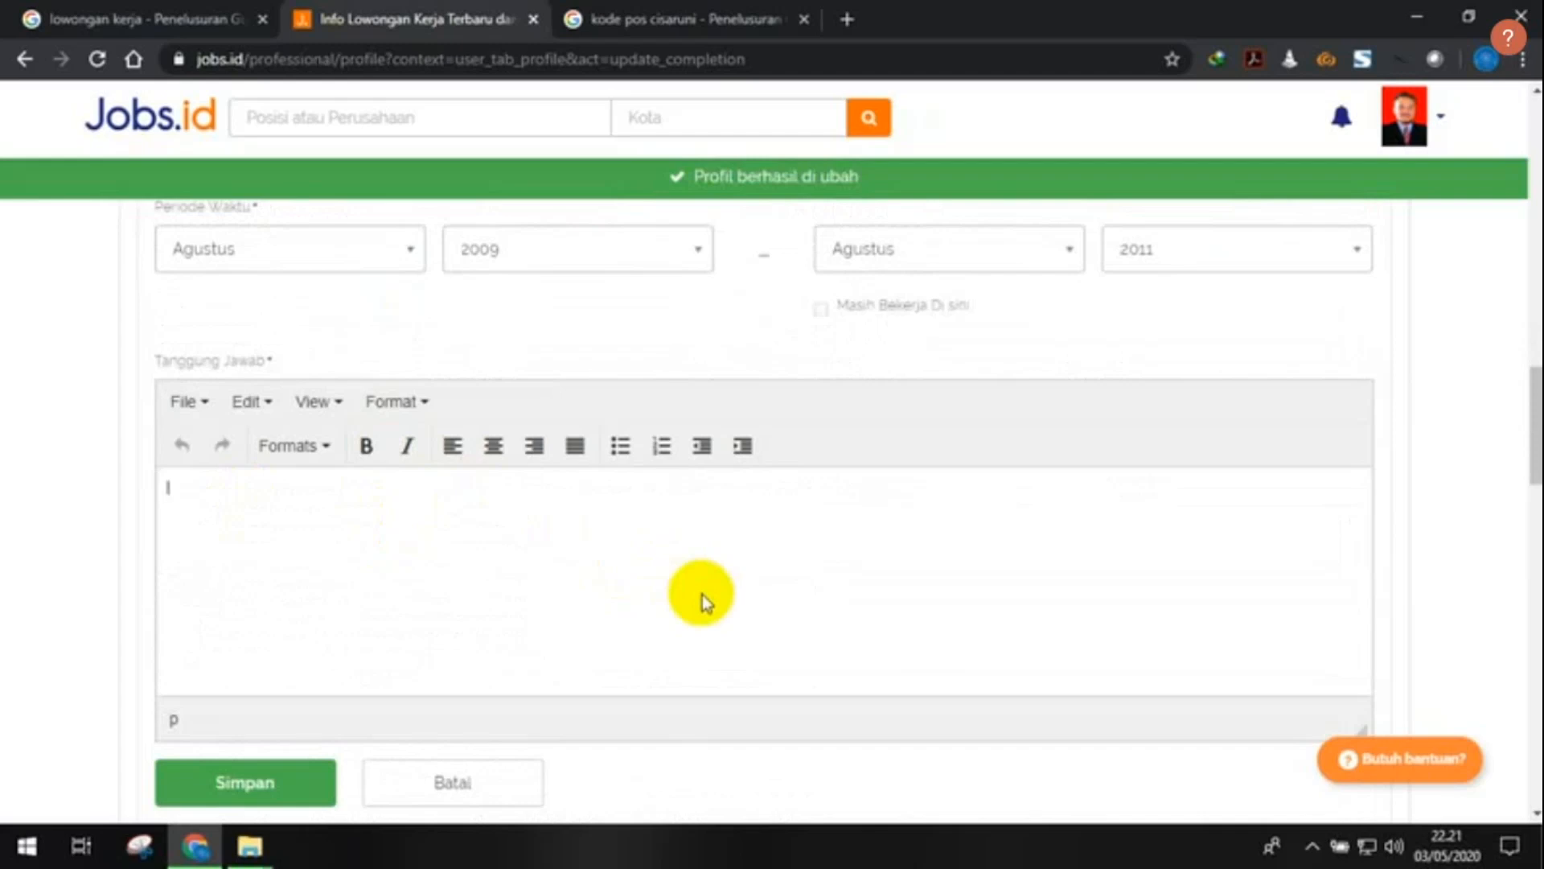
- Type three numbered duties: receiving dealer orders, processing consumer orders, maintaining communication with order sources
type("1. Menerima Order dari ")
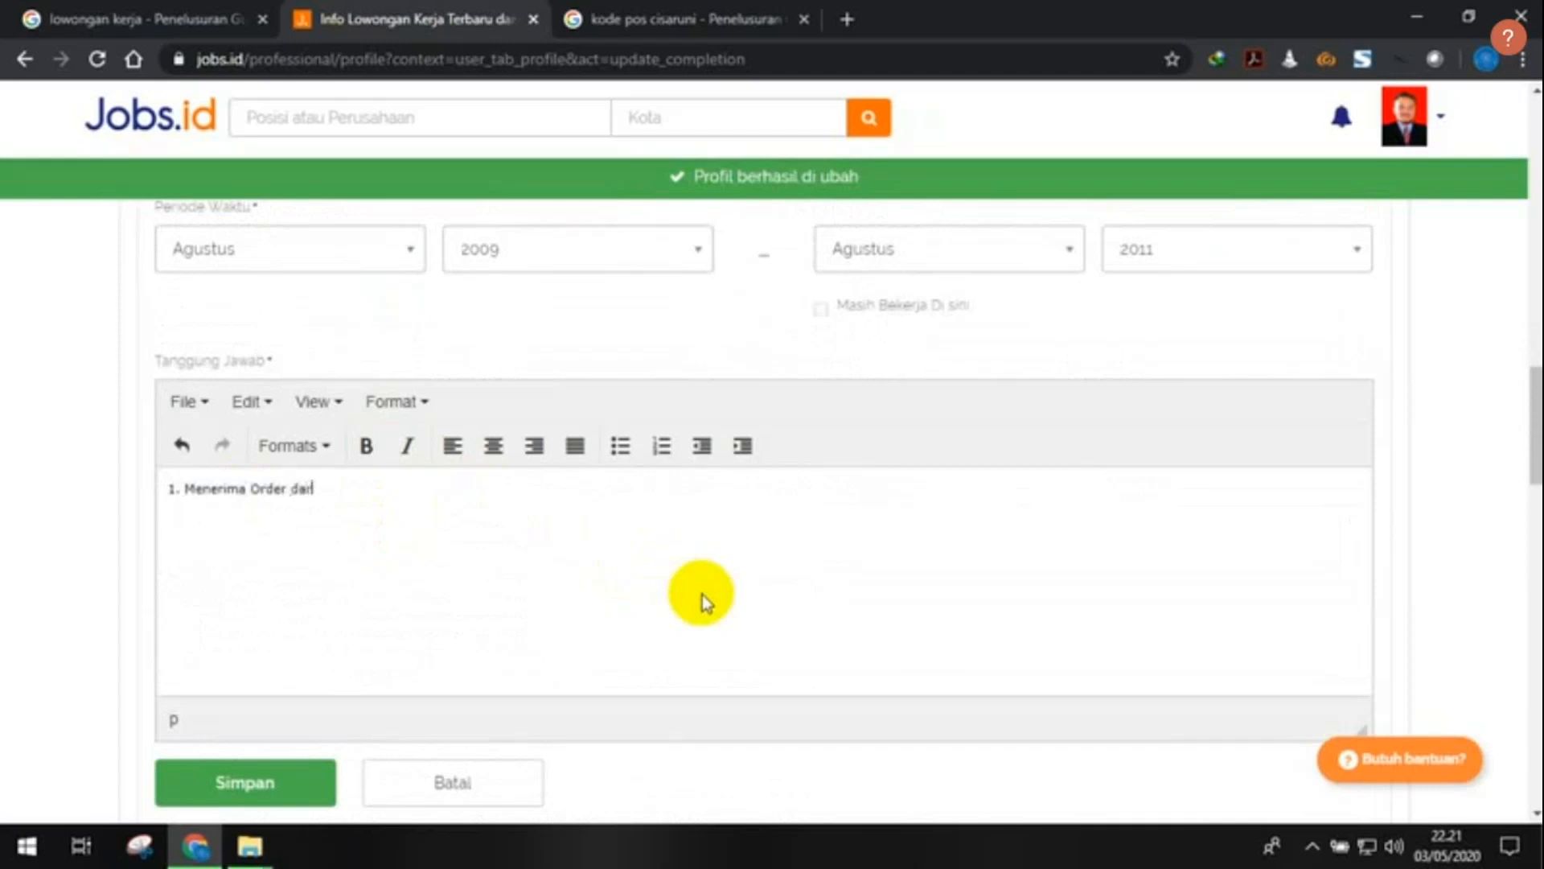
type("Dealer Mitra Kerja ")
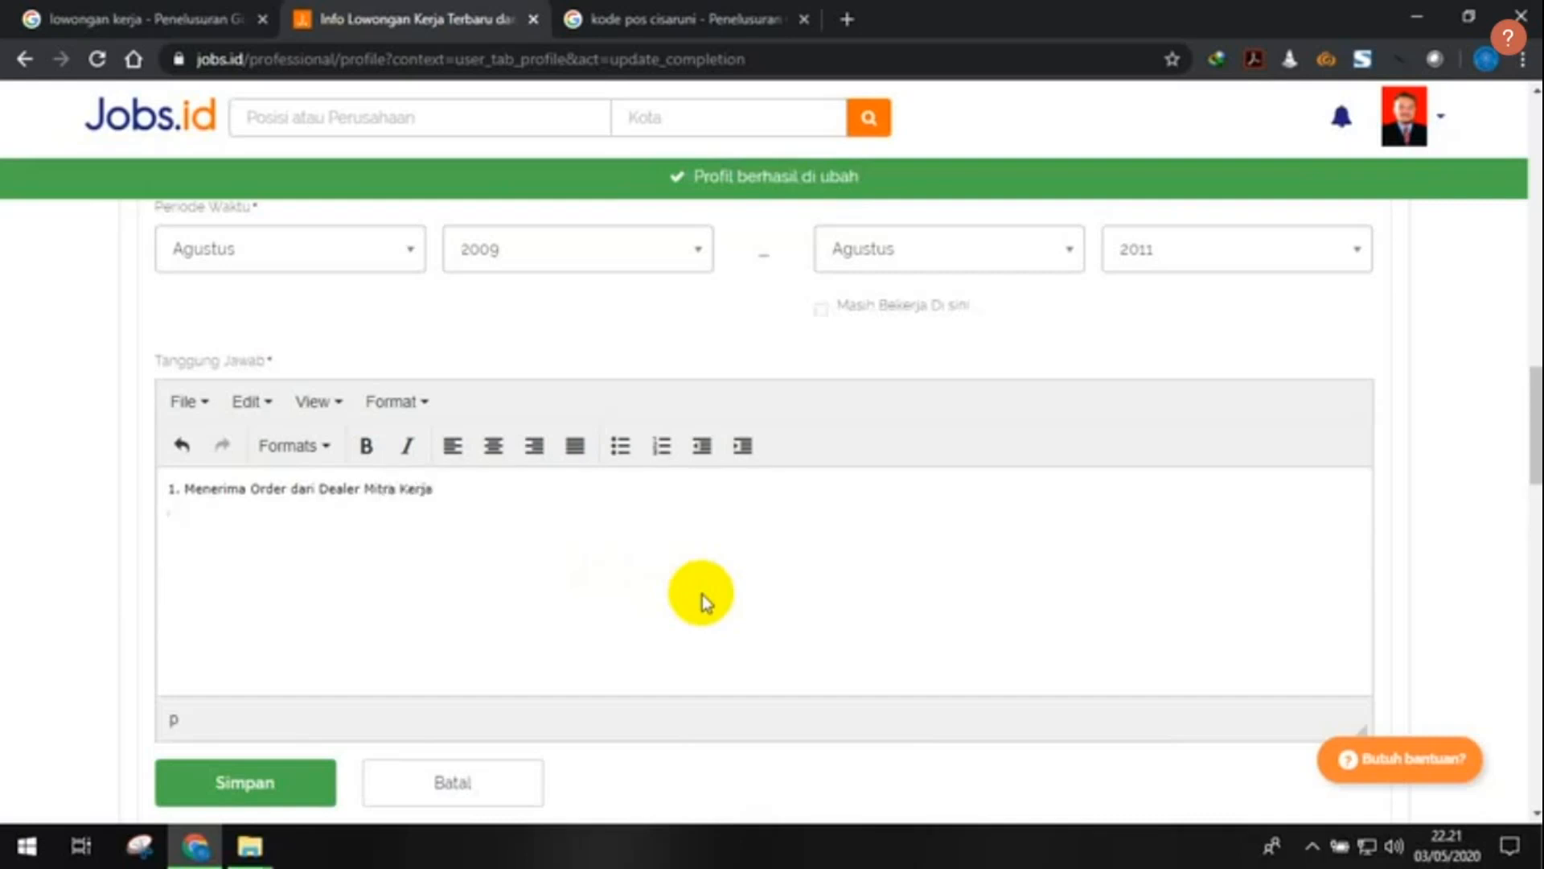
type("2.")
type("M")
type("emproses Order")
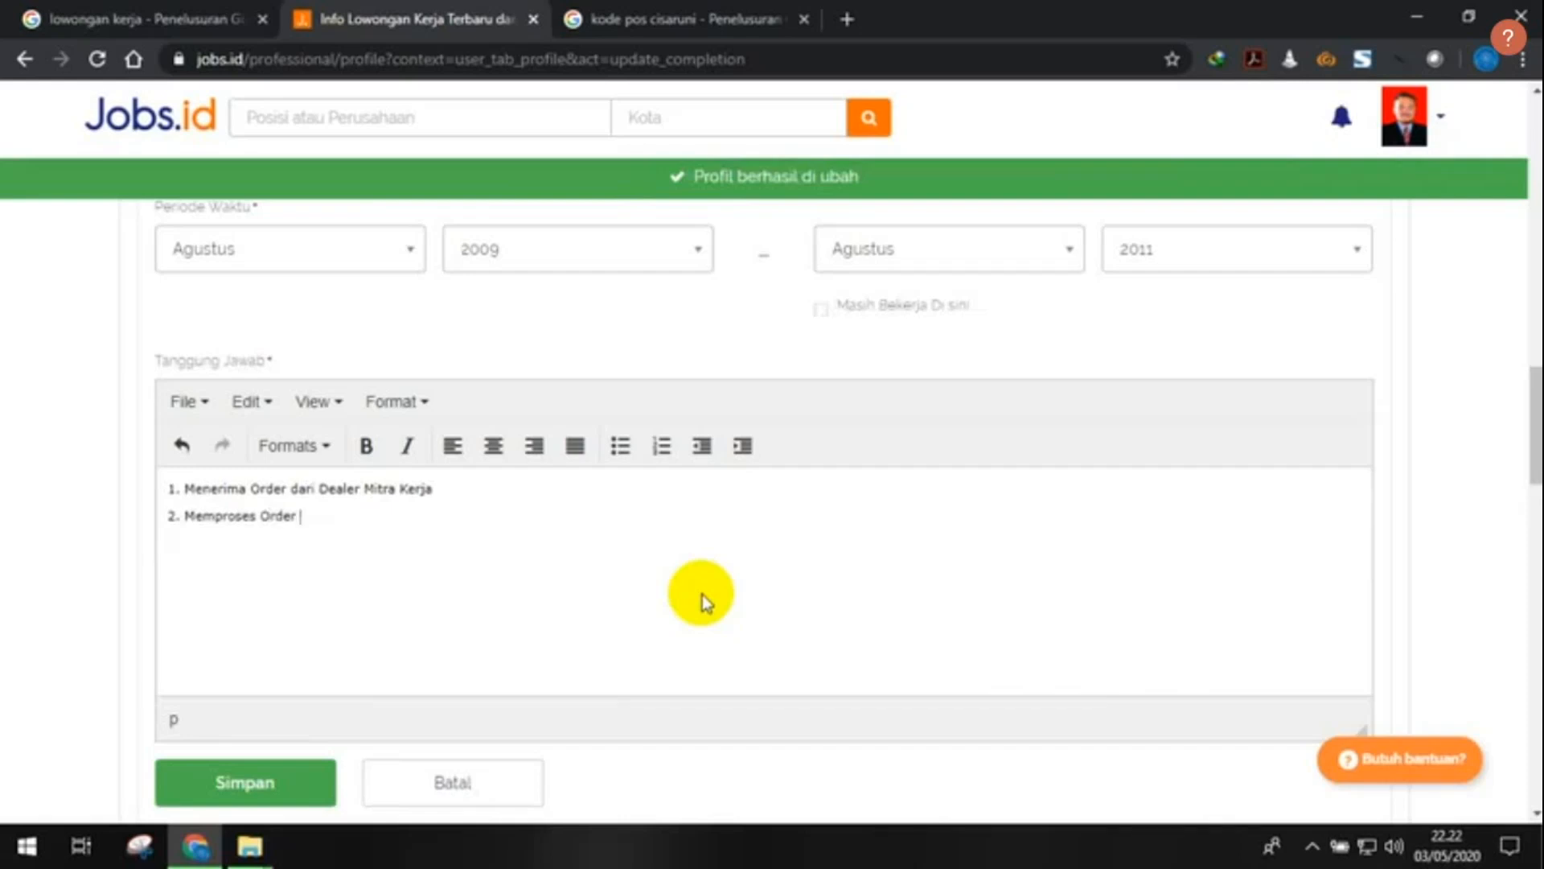
type("dari (konsumen")
key("Return")
type("Memeli")
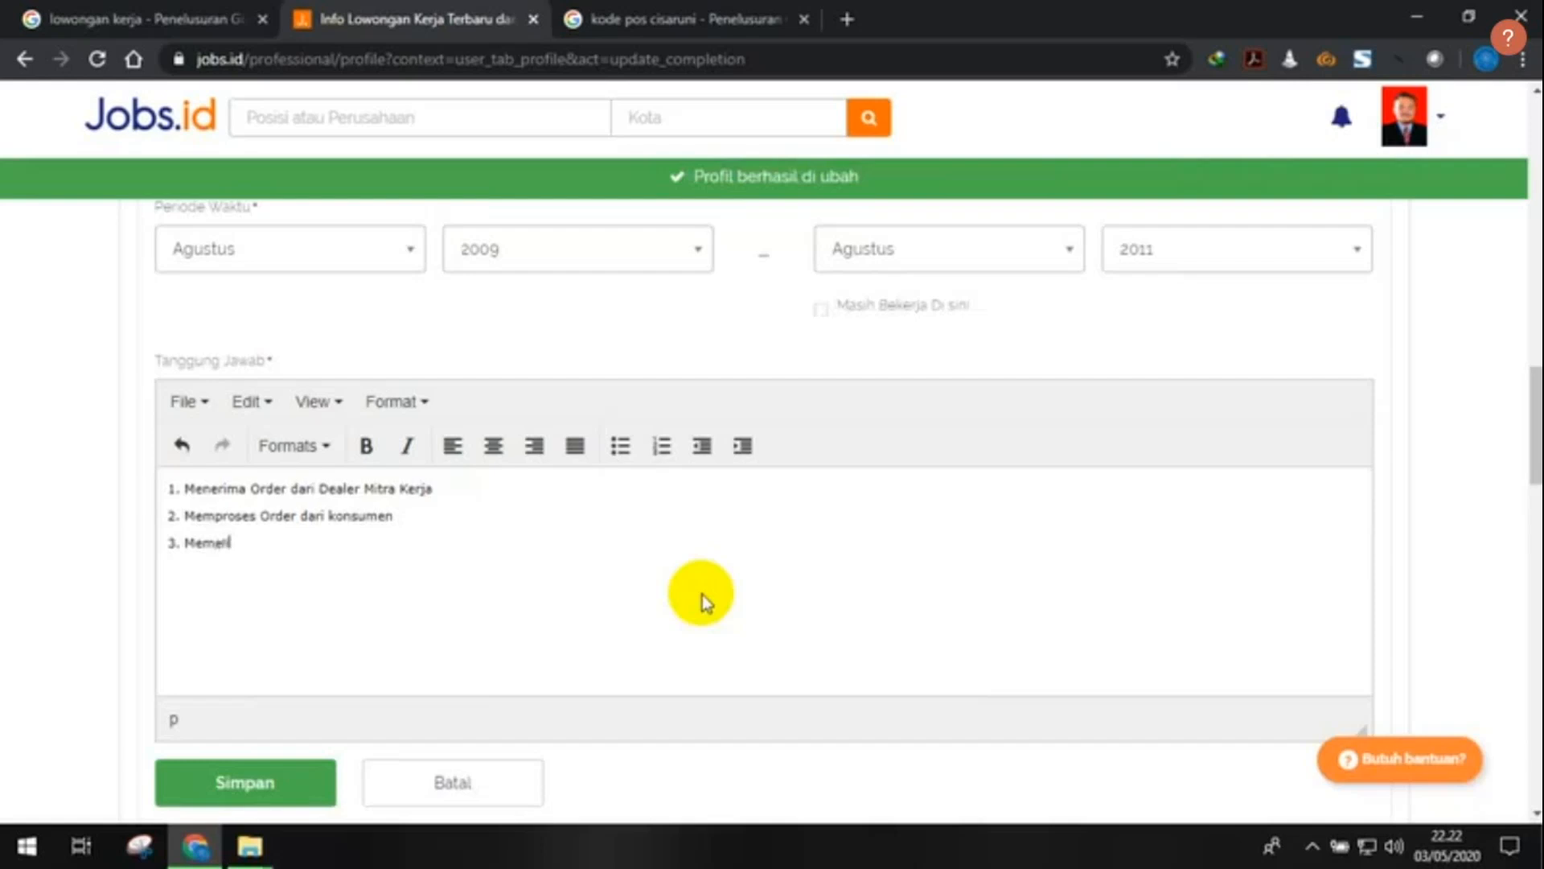
type("hara komunik")
key("BackSpace")
type("kasi ")
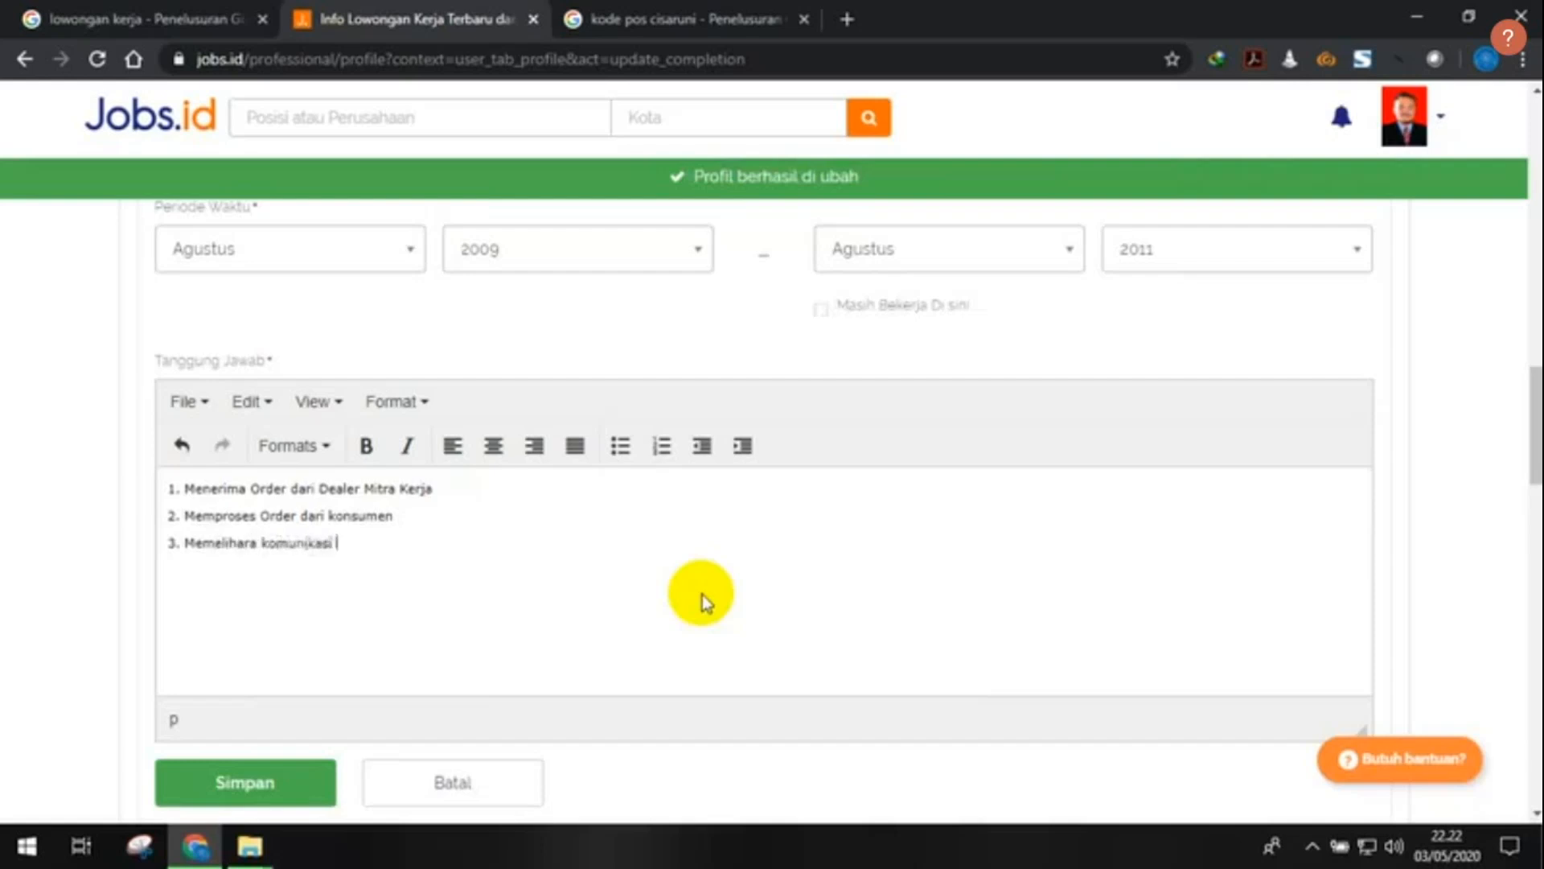
type("atau hubungan dengan sumber order atau mitra kerja")
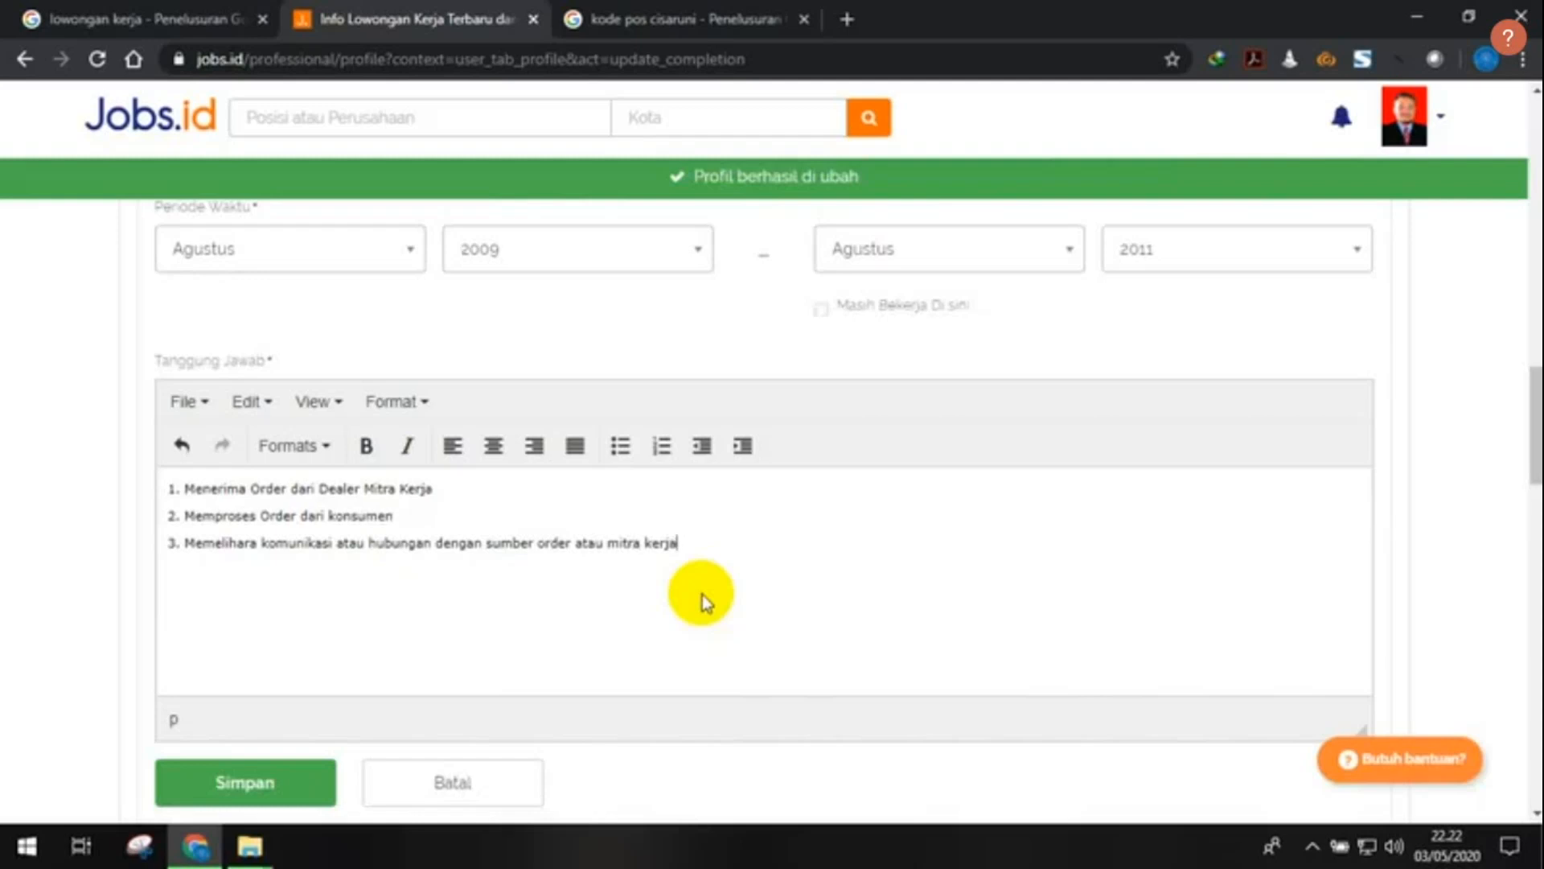
- Save the completed Adira work experience with the Simpan button
scroll(740, 563, "down", 2)
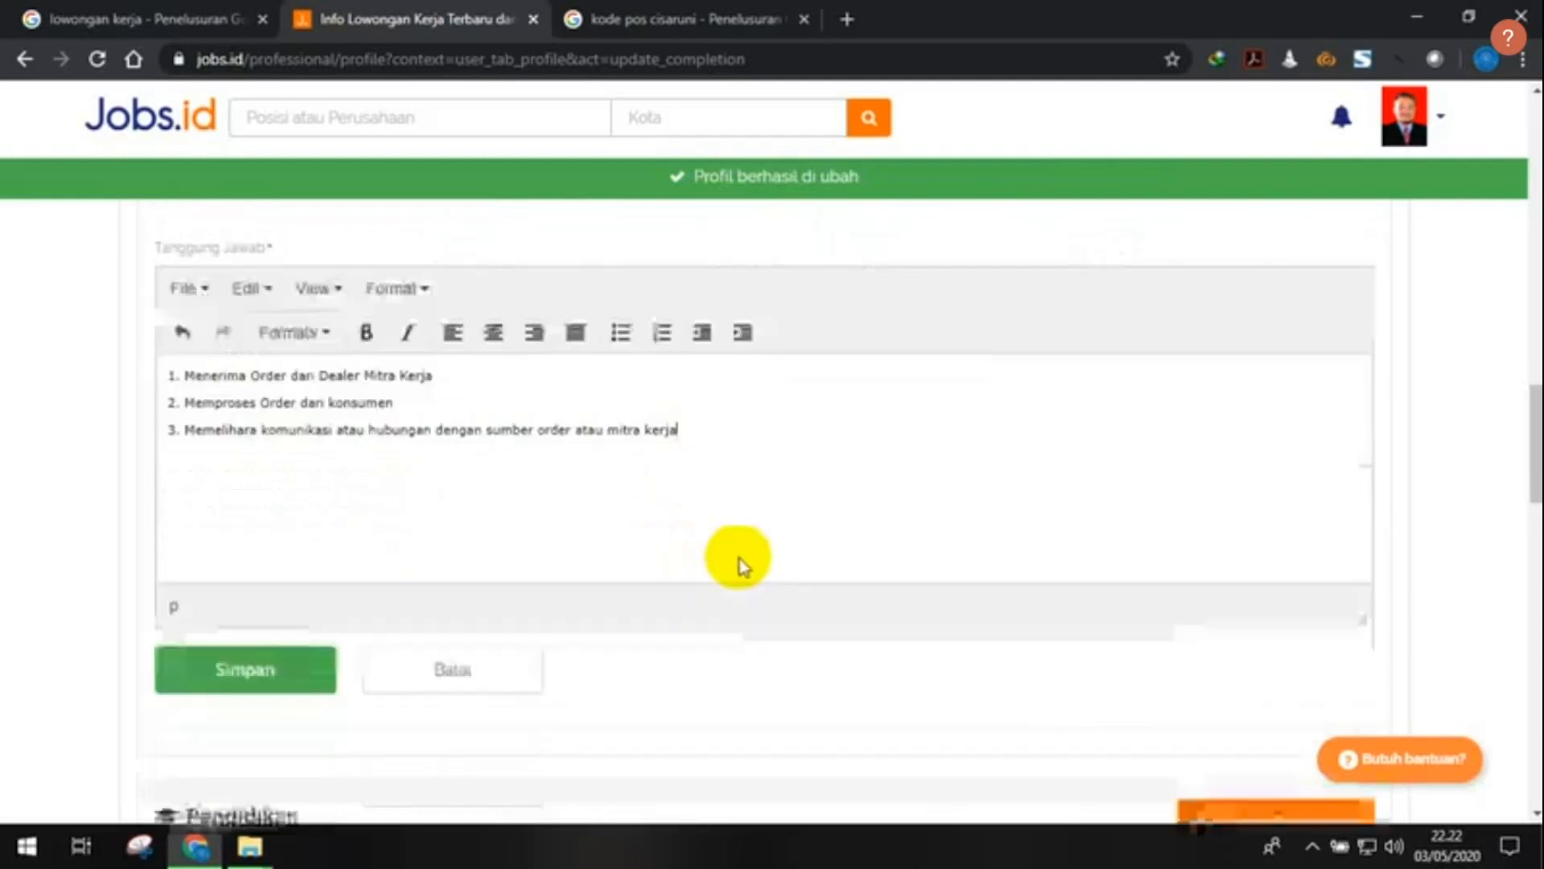
scroll(740, 563, "up", 2)
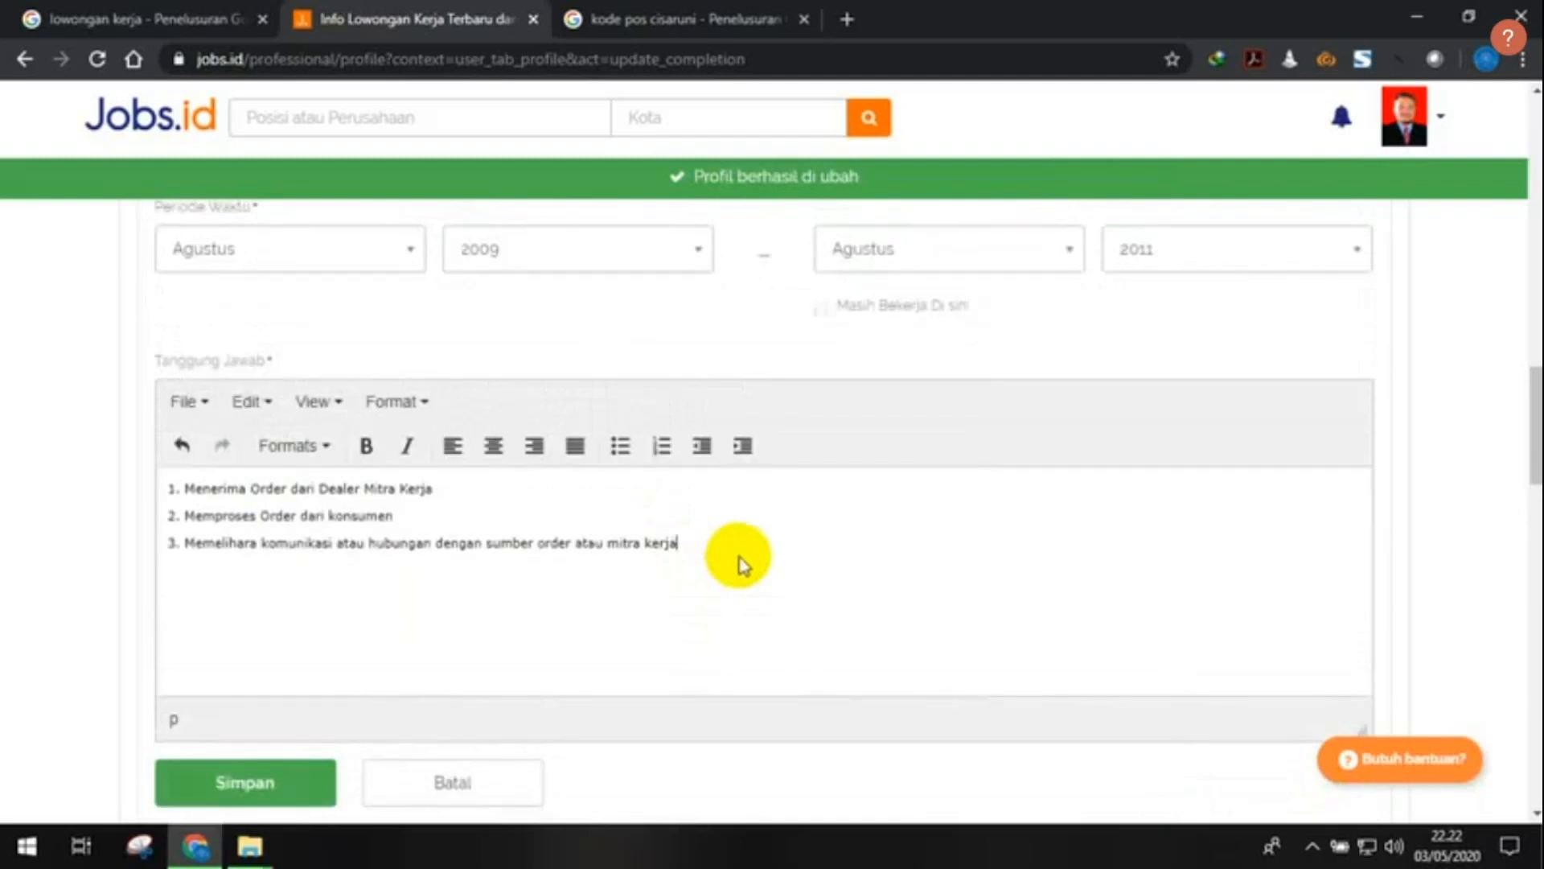
scroll(738, 563, "down", 2)
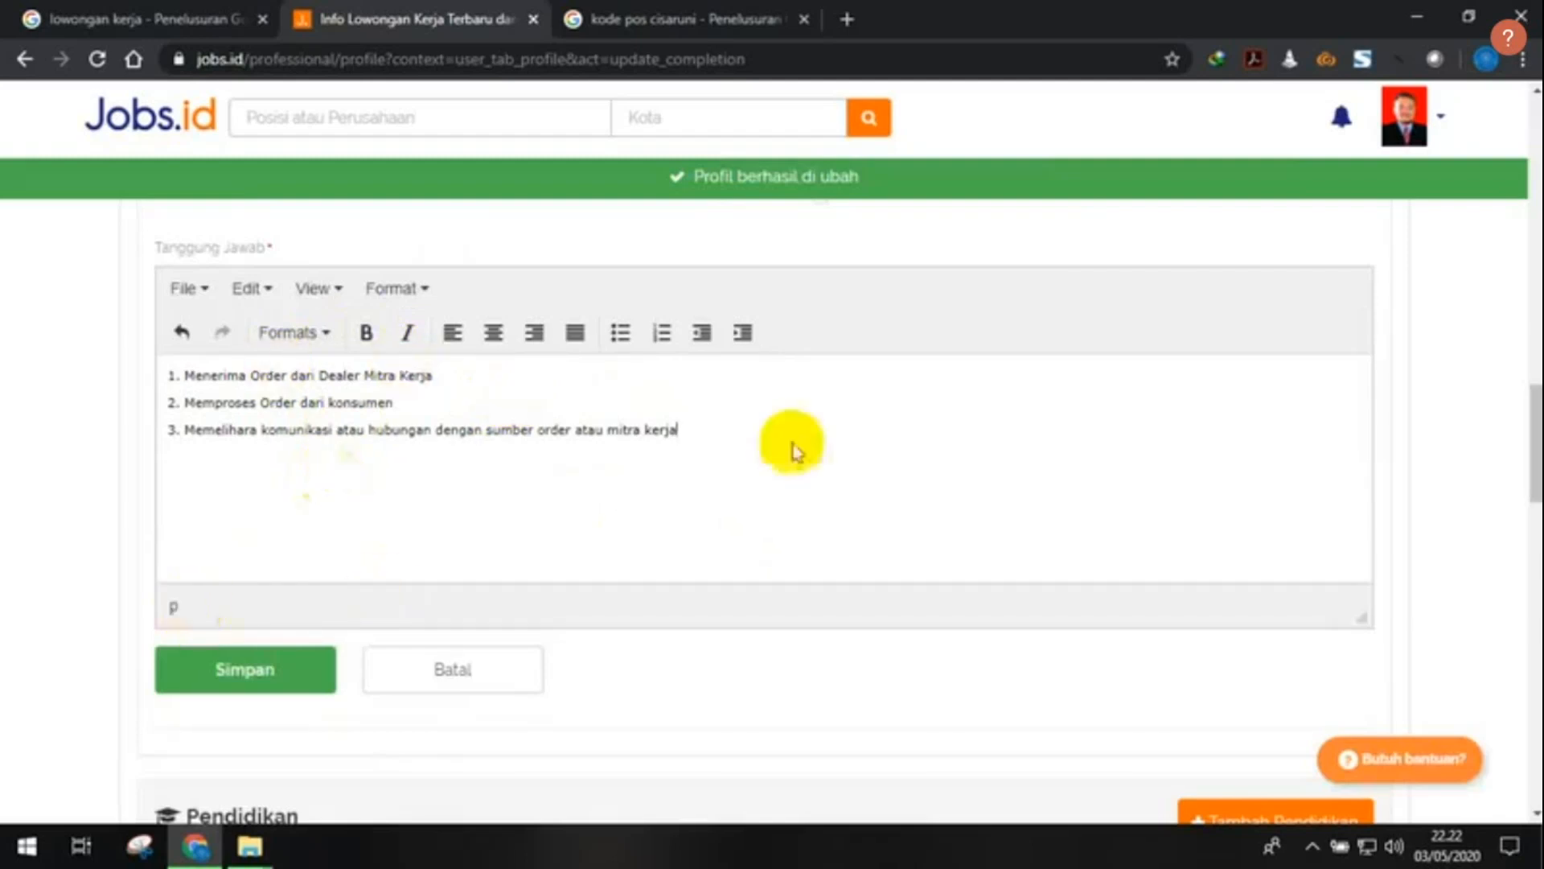
scroll(972, 500, "up", 3)
scroll(974, 500, "down", 6)
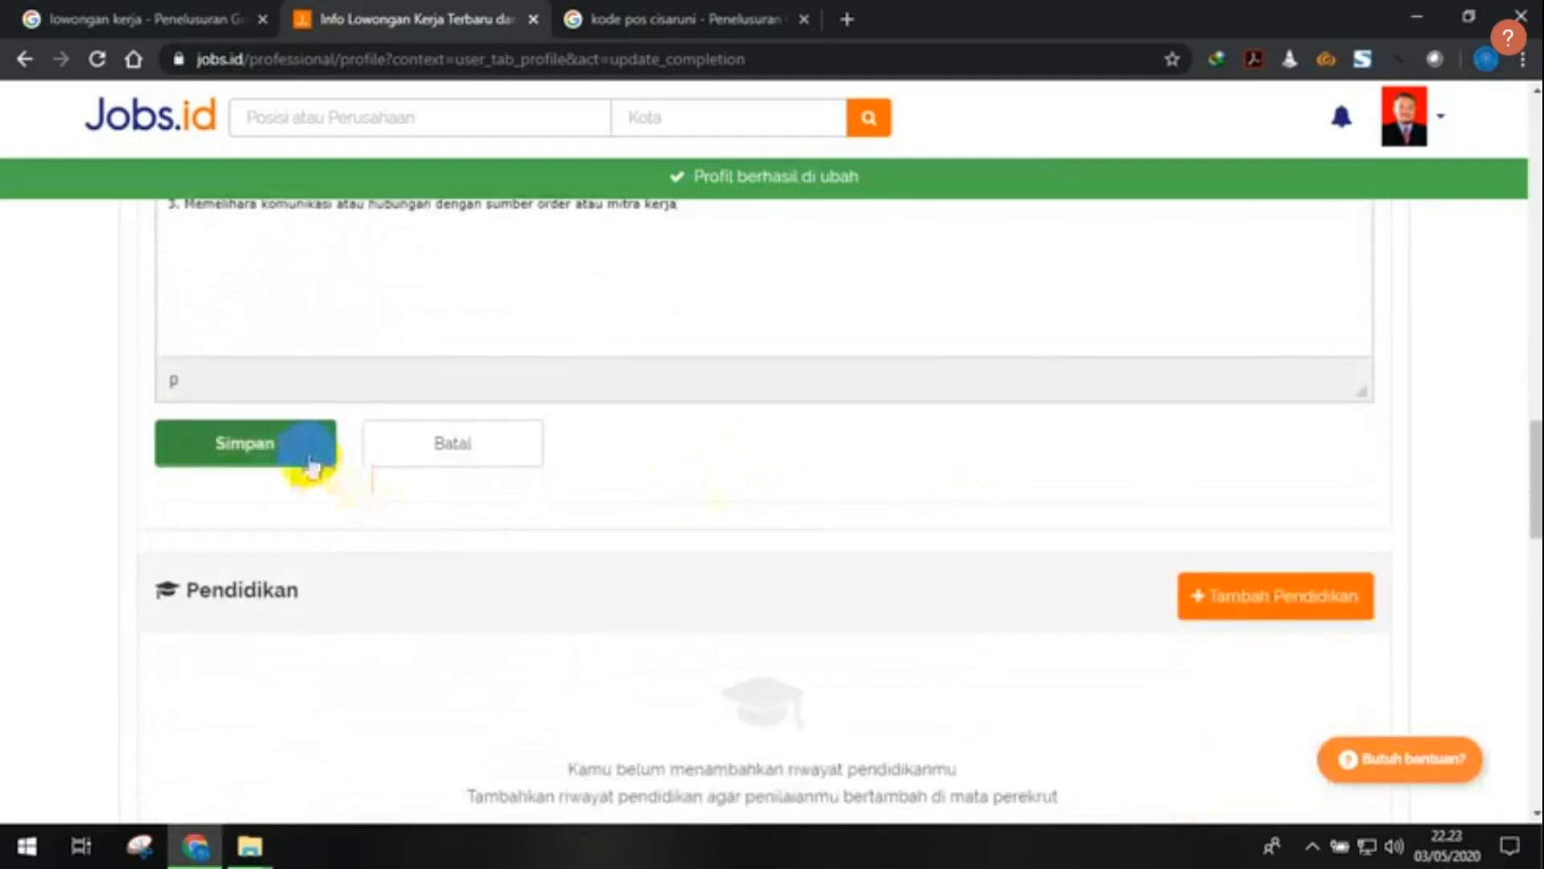
scroll(534, 427, "up", 2)
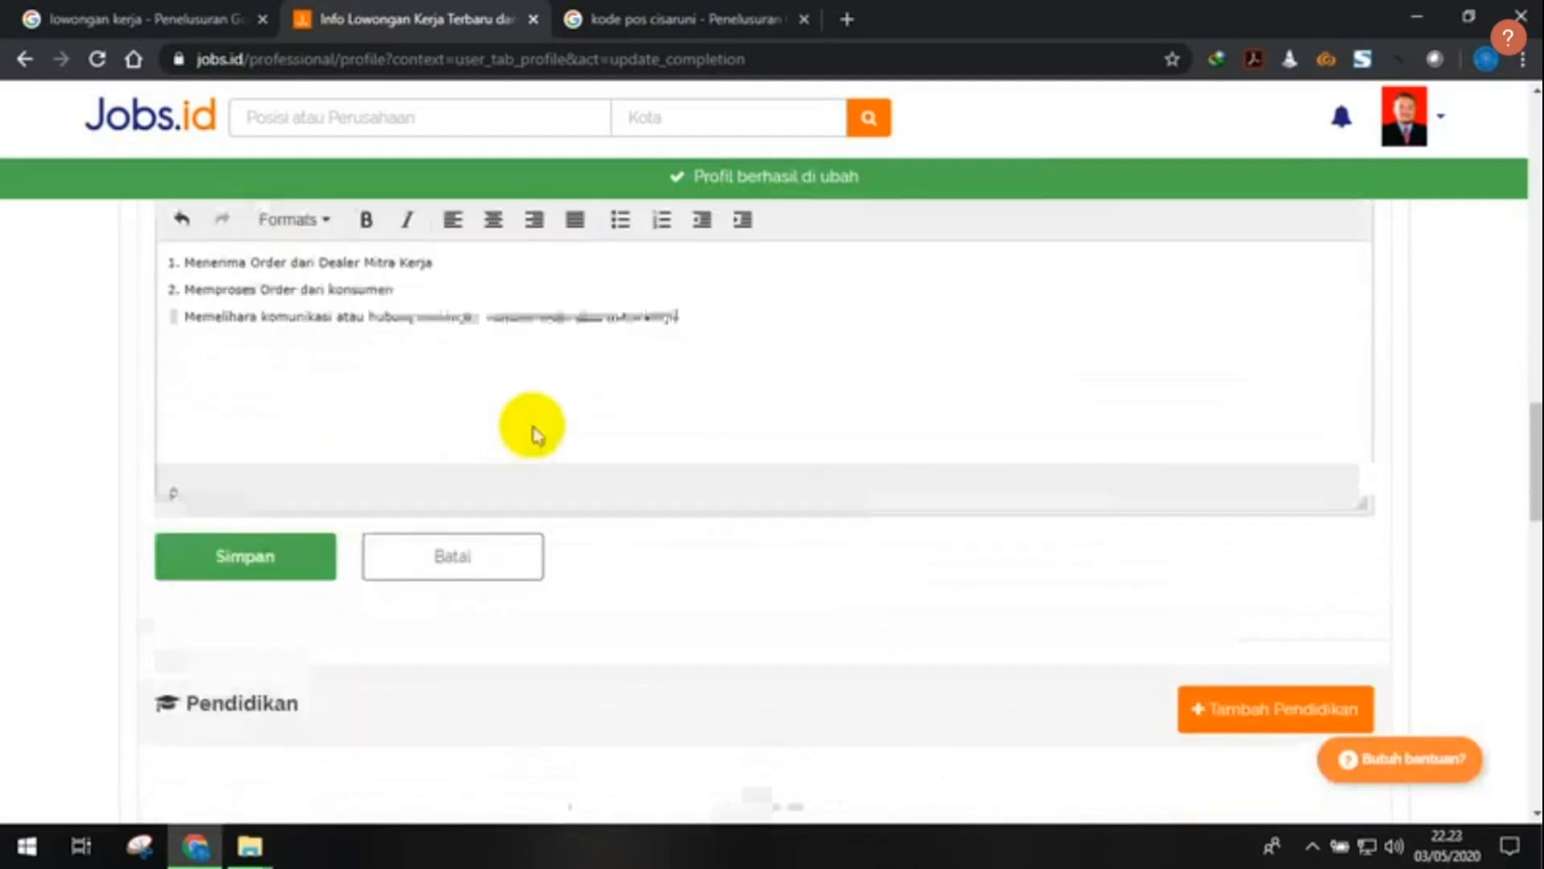
left_click(246, 567)
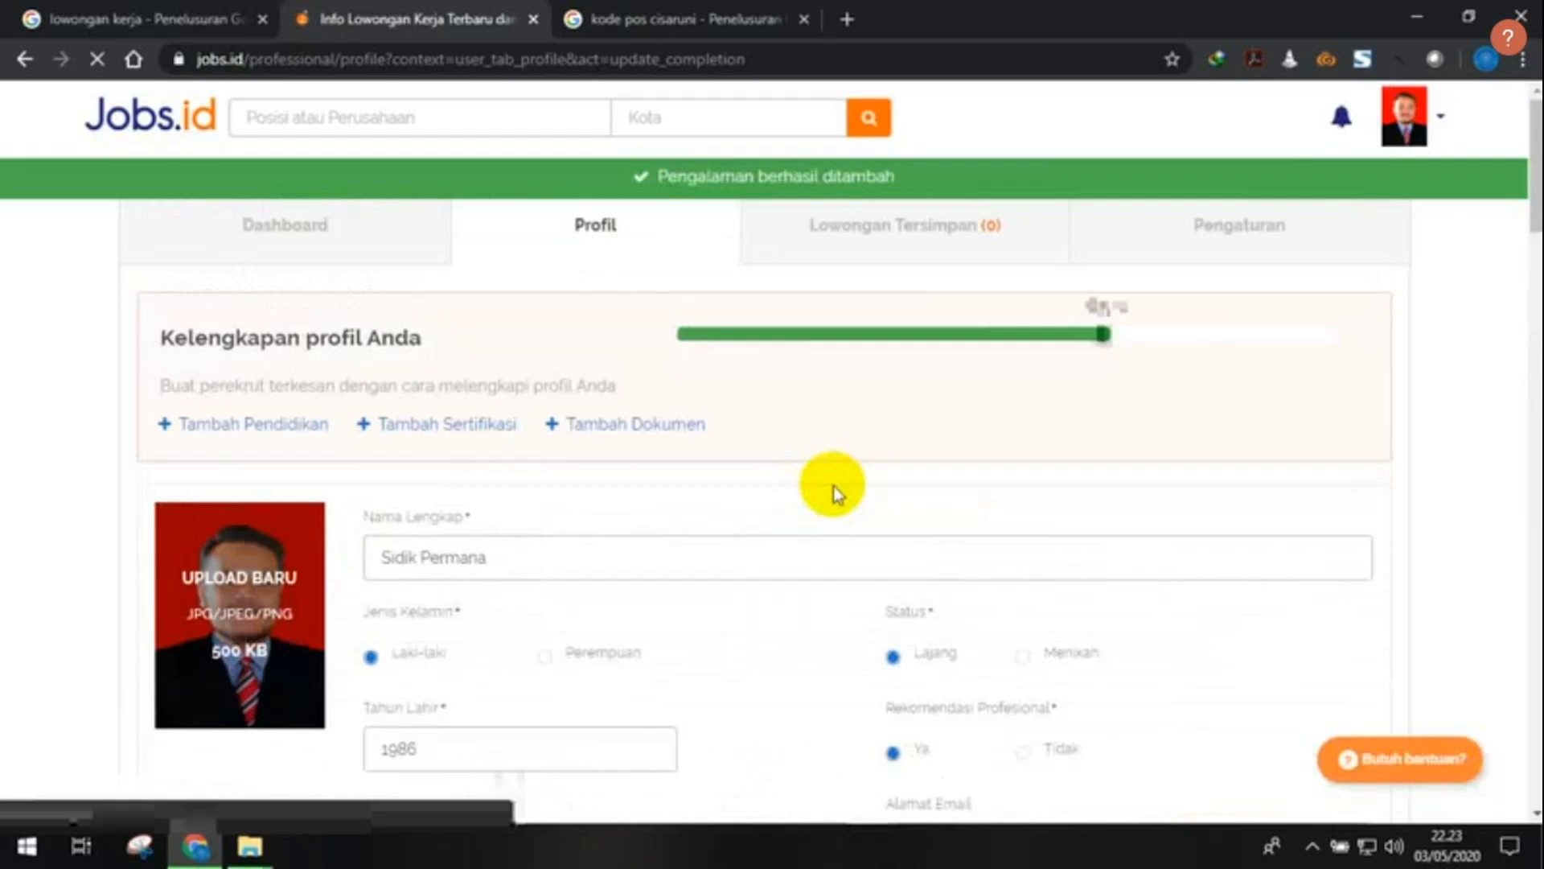
- Scroll the reloaded profile to check the saved Marketing Officer entry at Adira
scroll(635, 420, "down", 7)
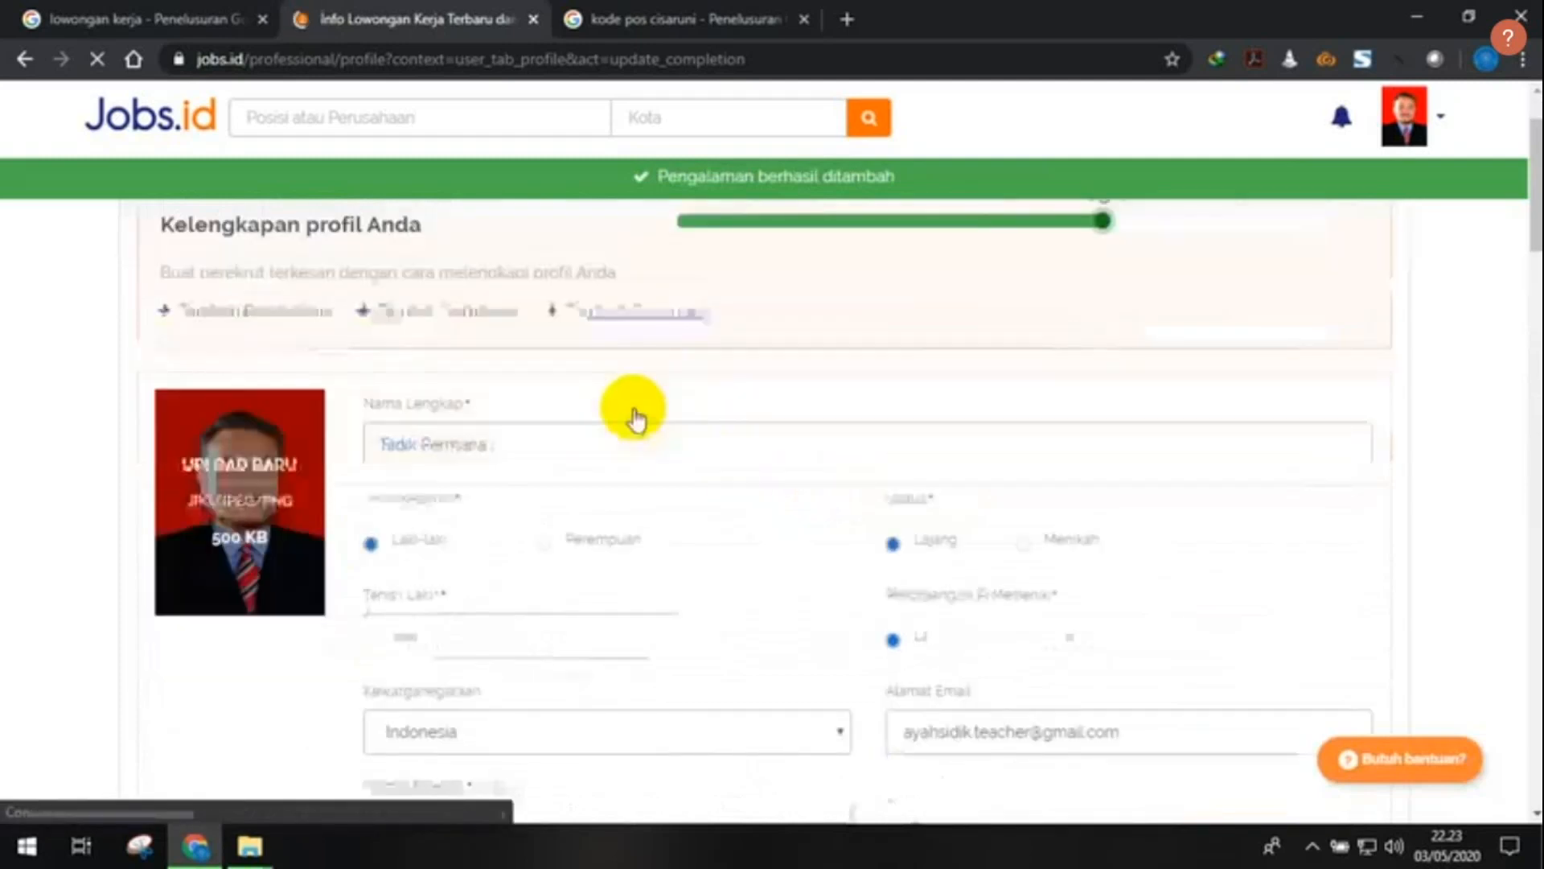
scroll(702, 439, "up", 8)
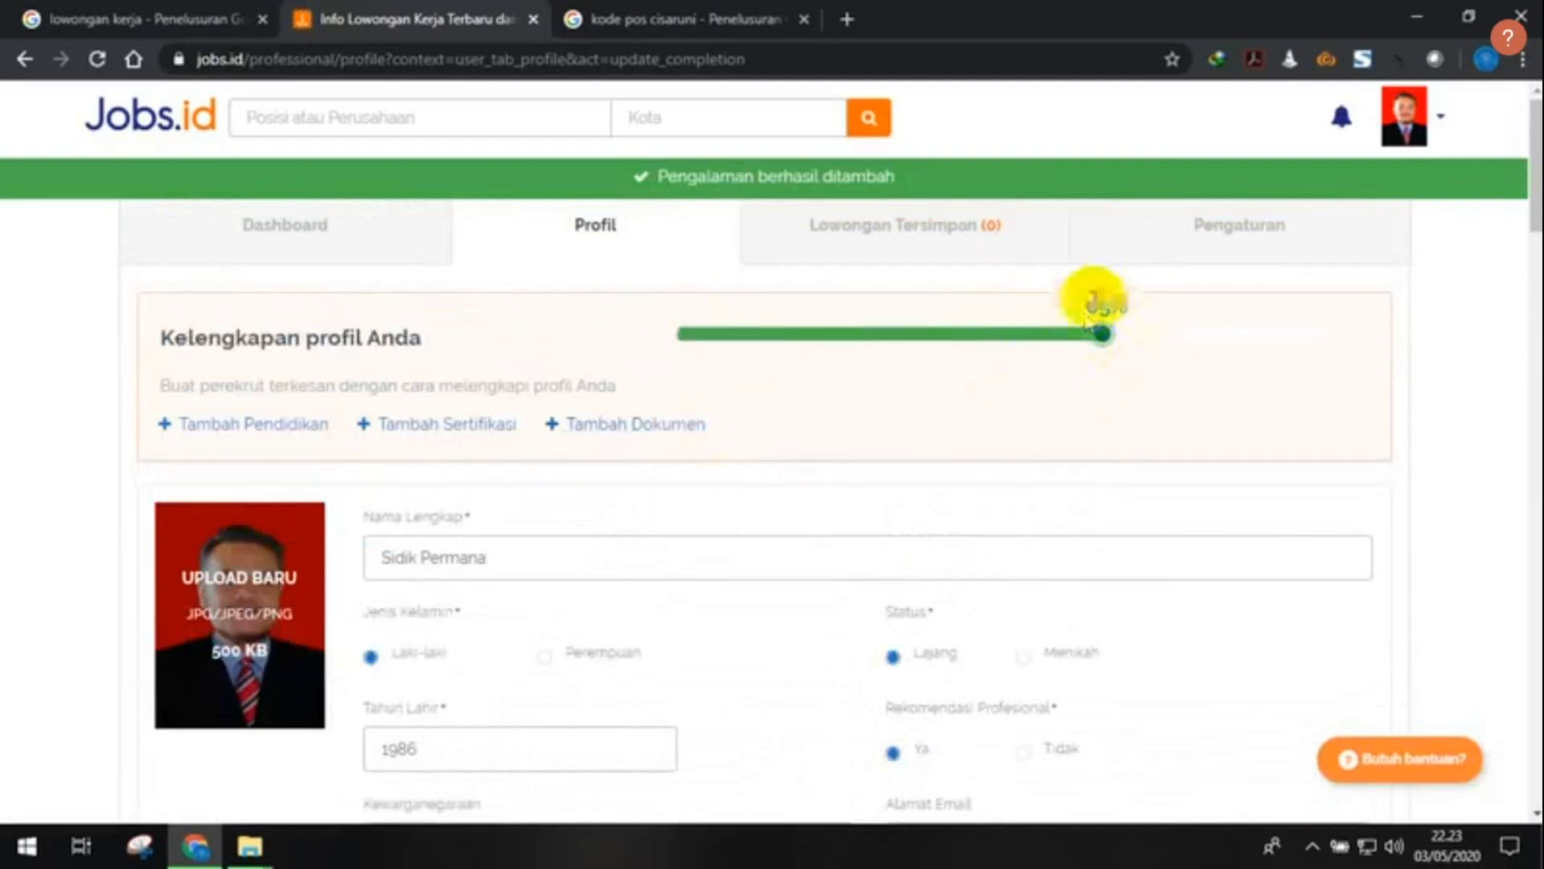
scroll(902, 416, "down", 1)
scroll(904, 417, "up", 1)
scroll(899, 408, "down", 14)
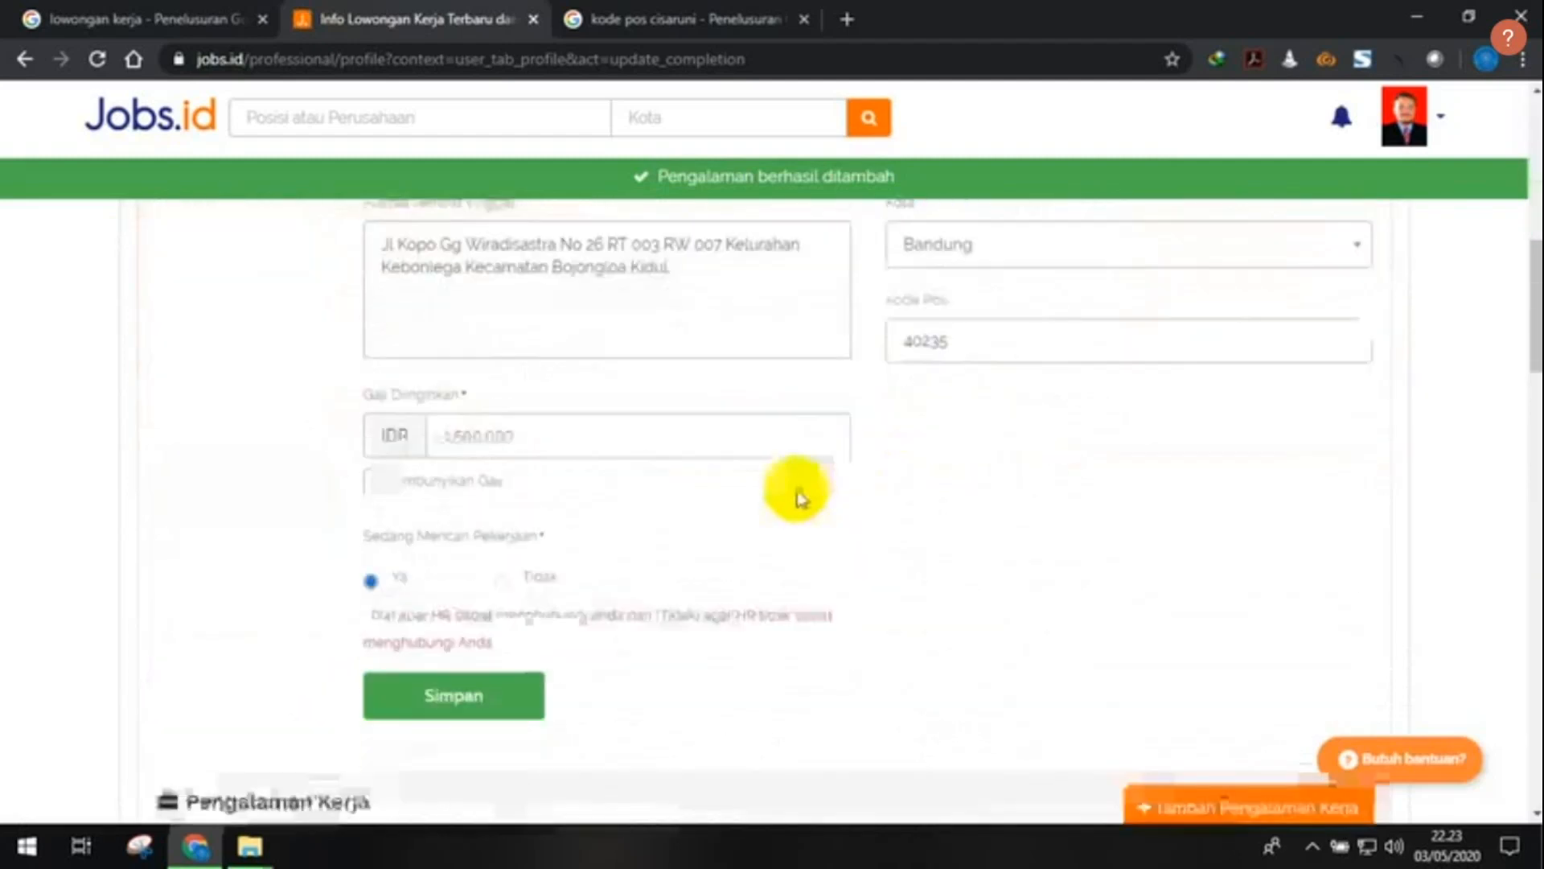
scroll(687, 476, "up", 2)
scroll(689, 475, "down", 3)
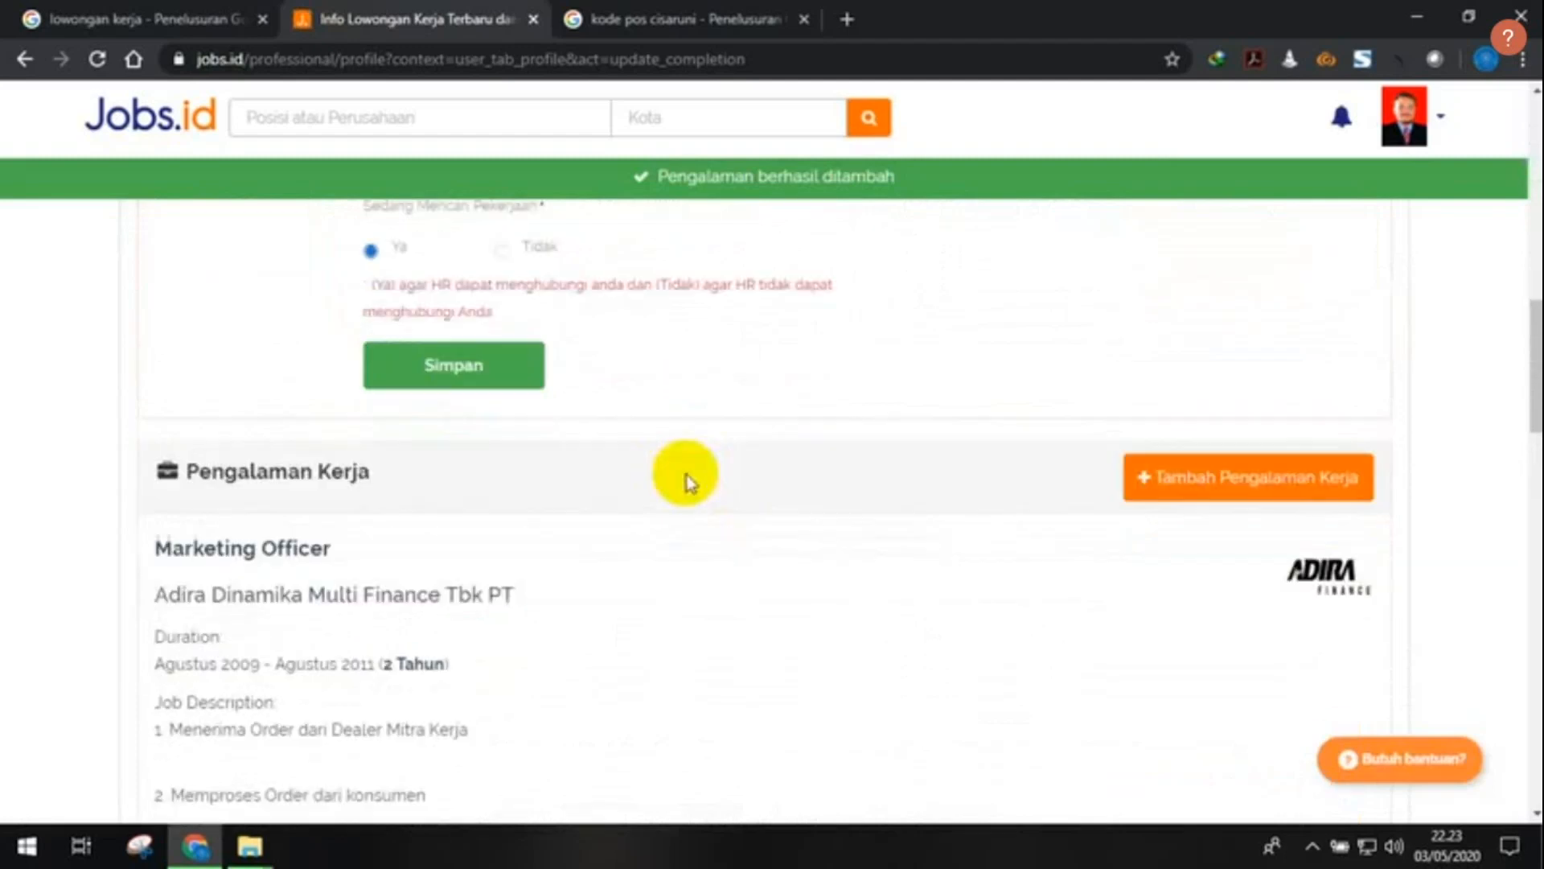
scroll(748, 346, "down", 1)
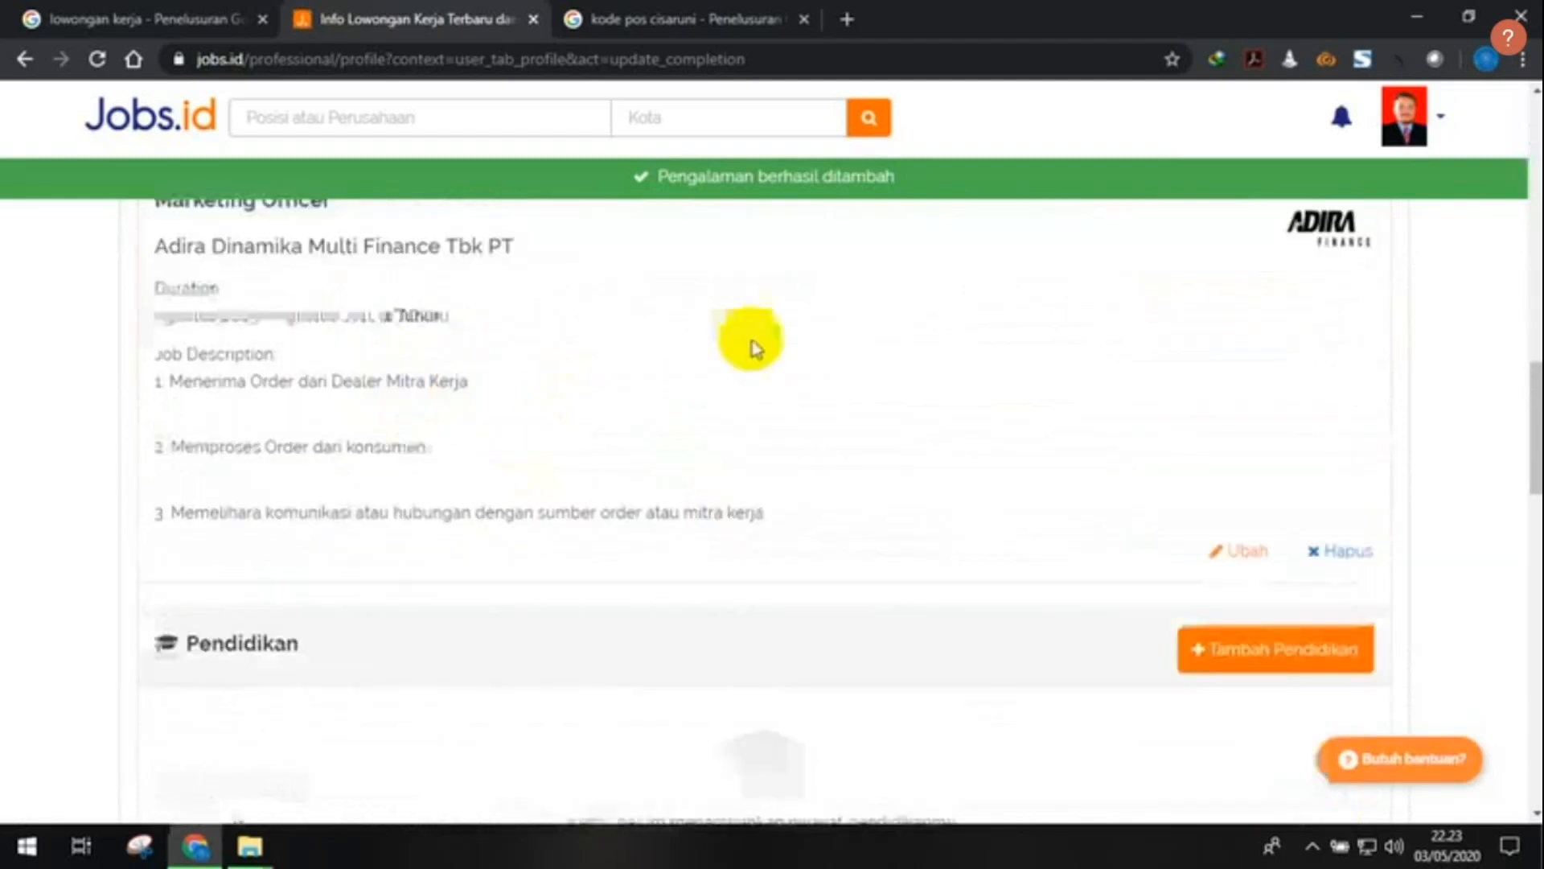
scroll(982, 517, "up", 1)
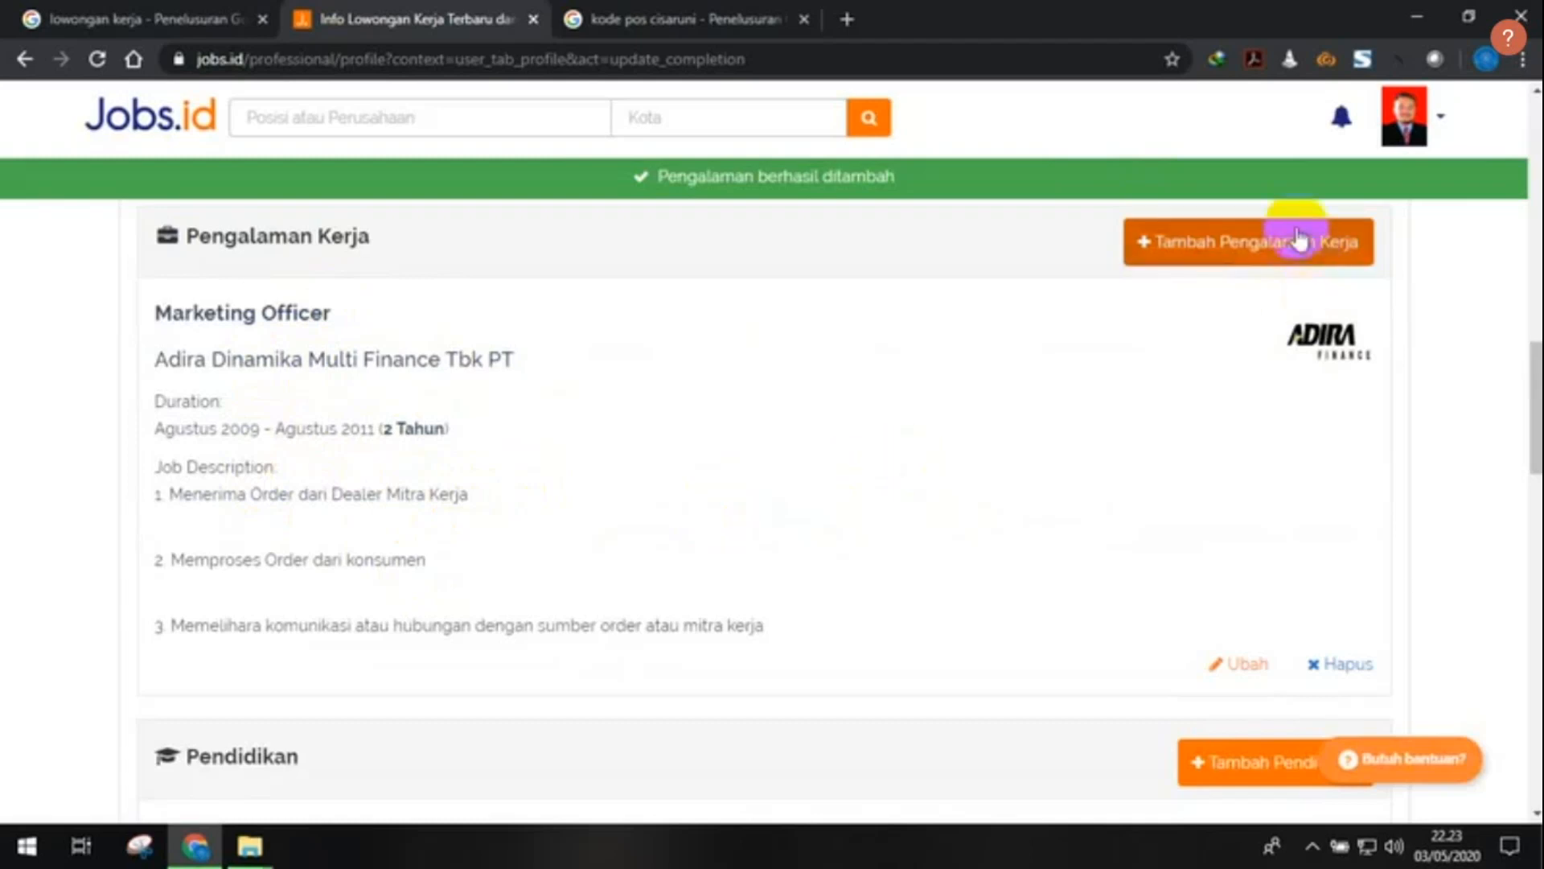
- Open a blank form with the Tambah Pengalaman Kerja button
left_click(1271, 253)
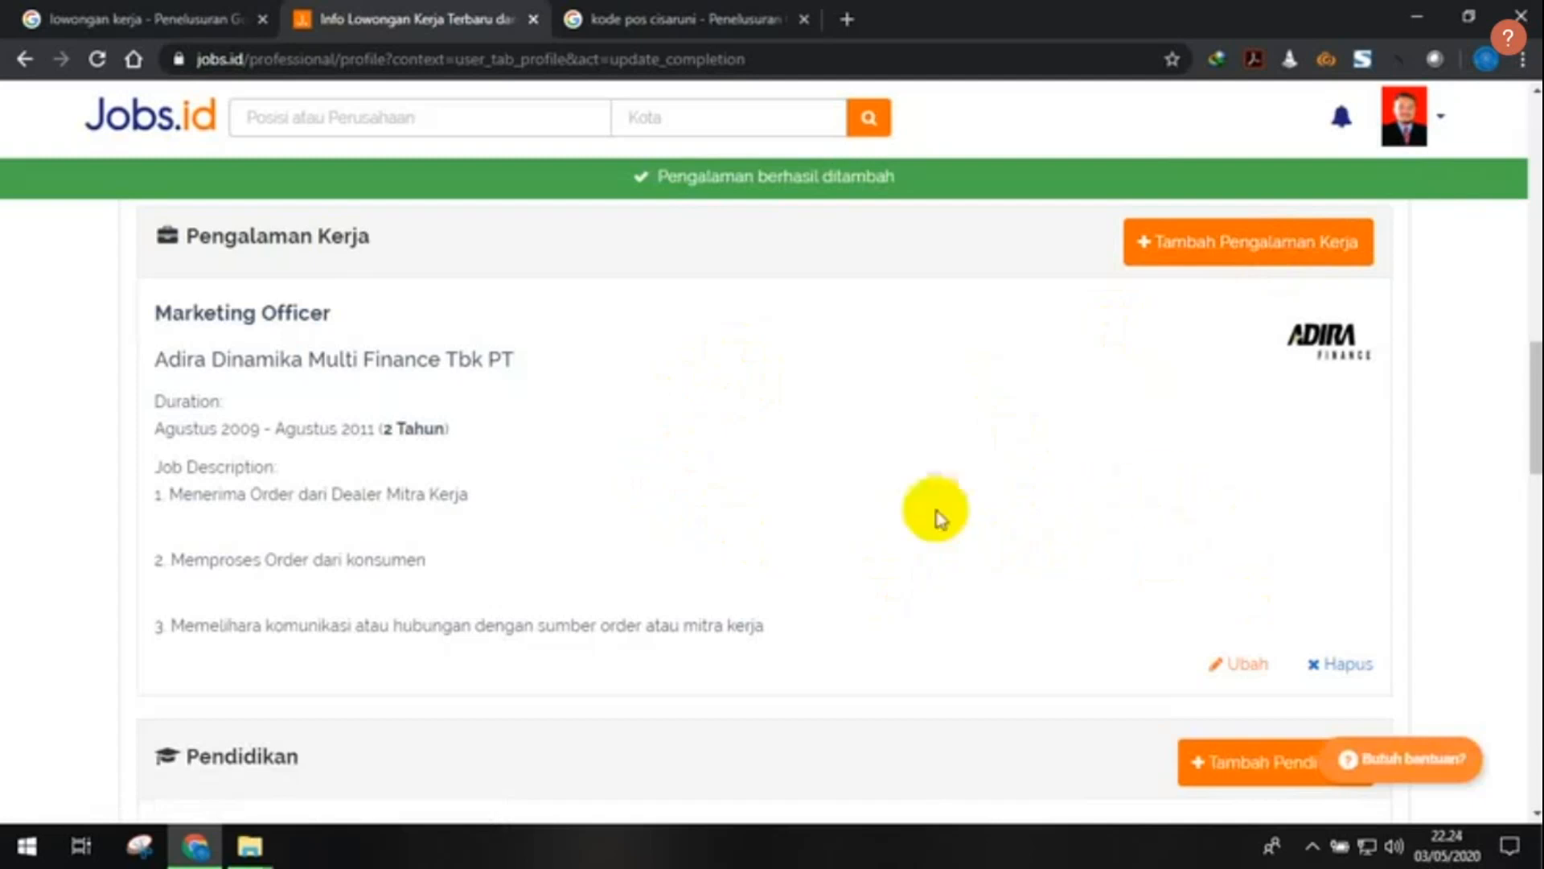
left_click(1213, 251)
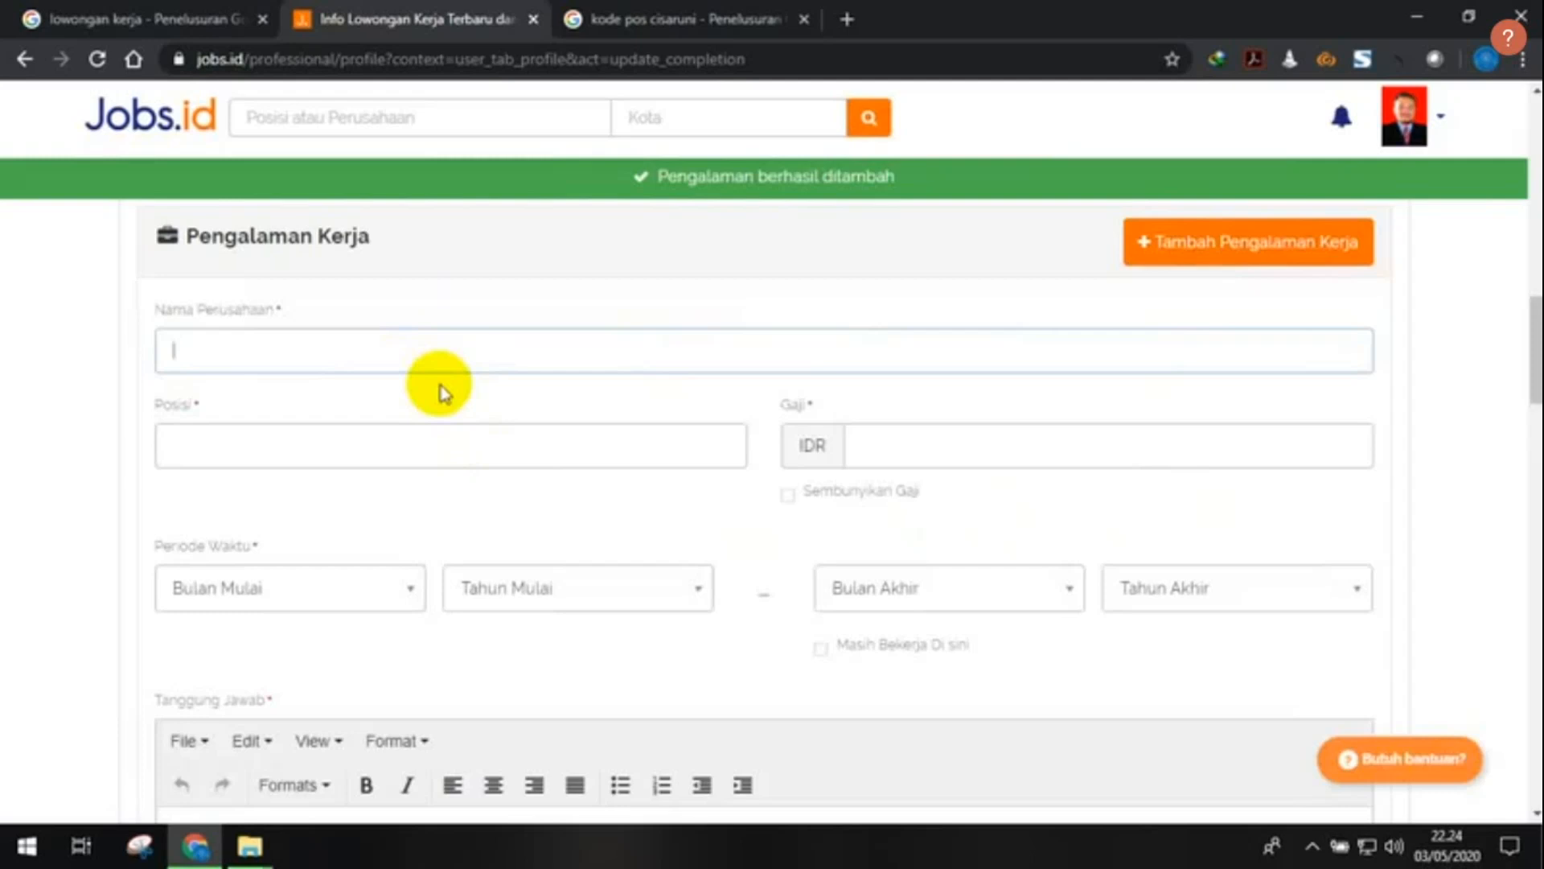
- Enter company 'SMK Padakembang', position 'Guru' and salary 700.000
type("mk p")
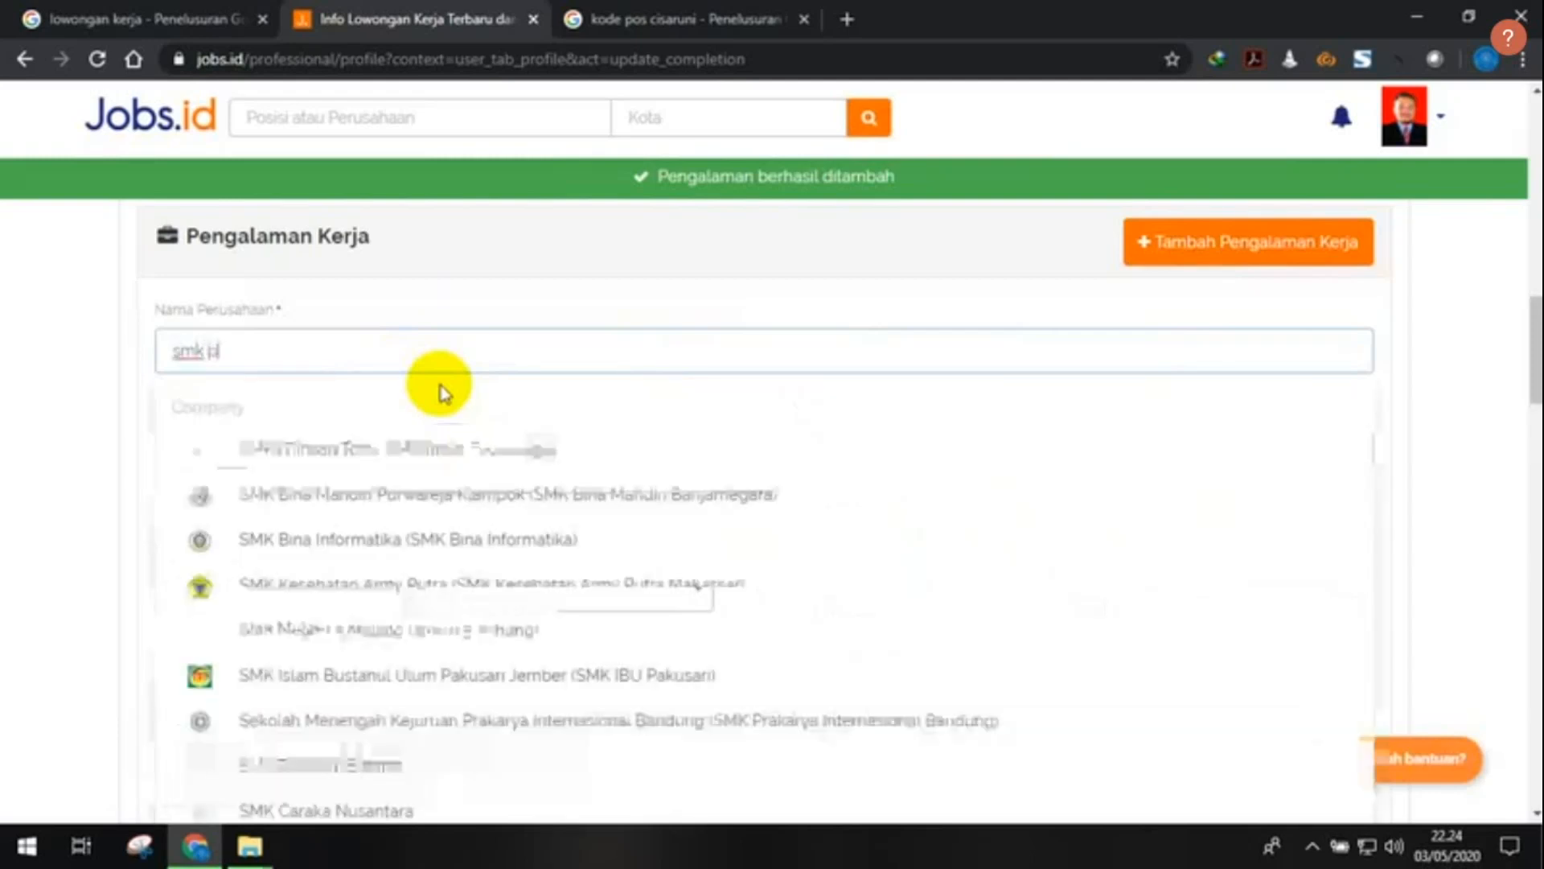
type("ada")
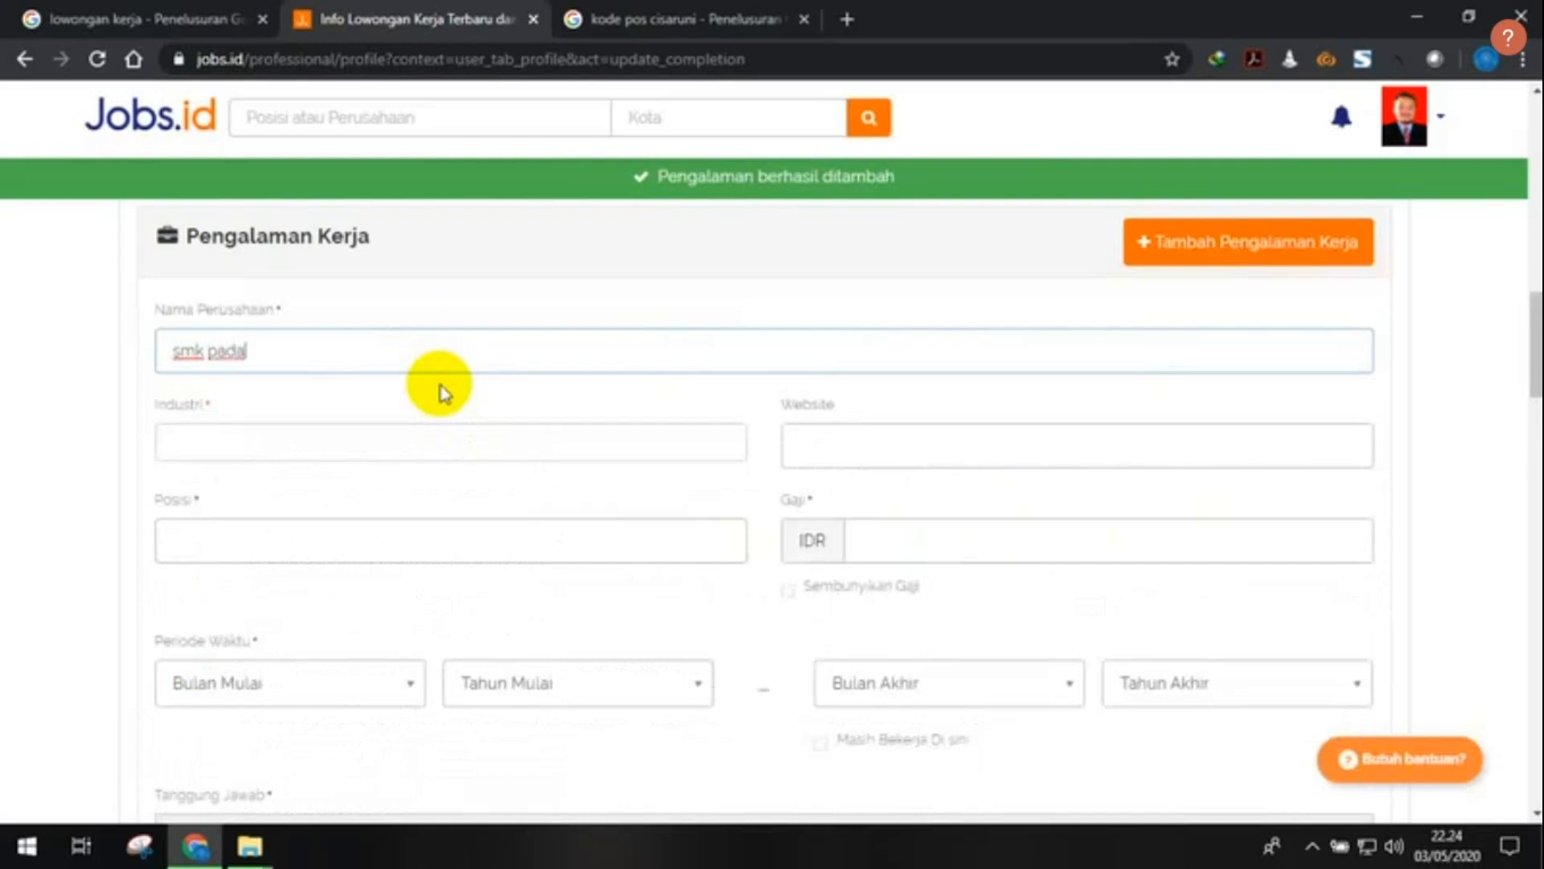
key("BackSpace")
key("BackSpace")
key("BackSpace")
key("BackSpace")
key("BackSpace")
key("BackSpace")
key("BackSpace")
key("BackSpace")
type("padakembang")
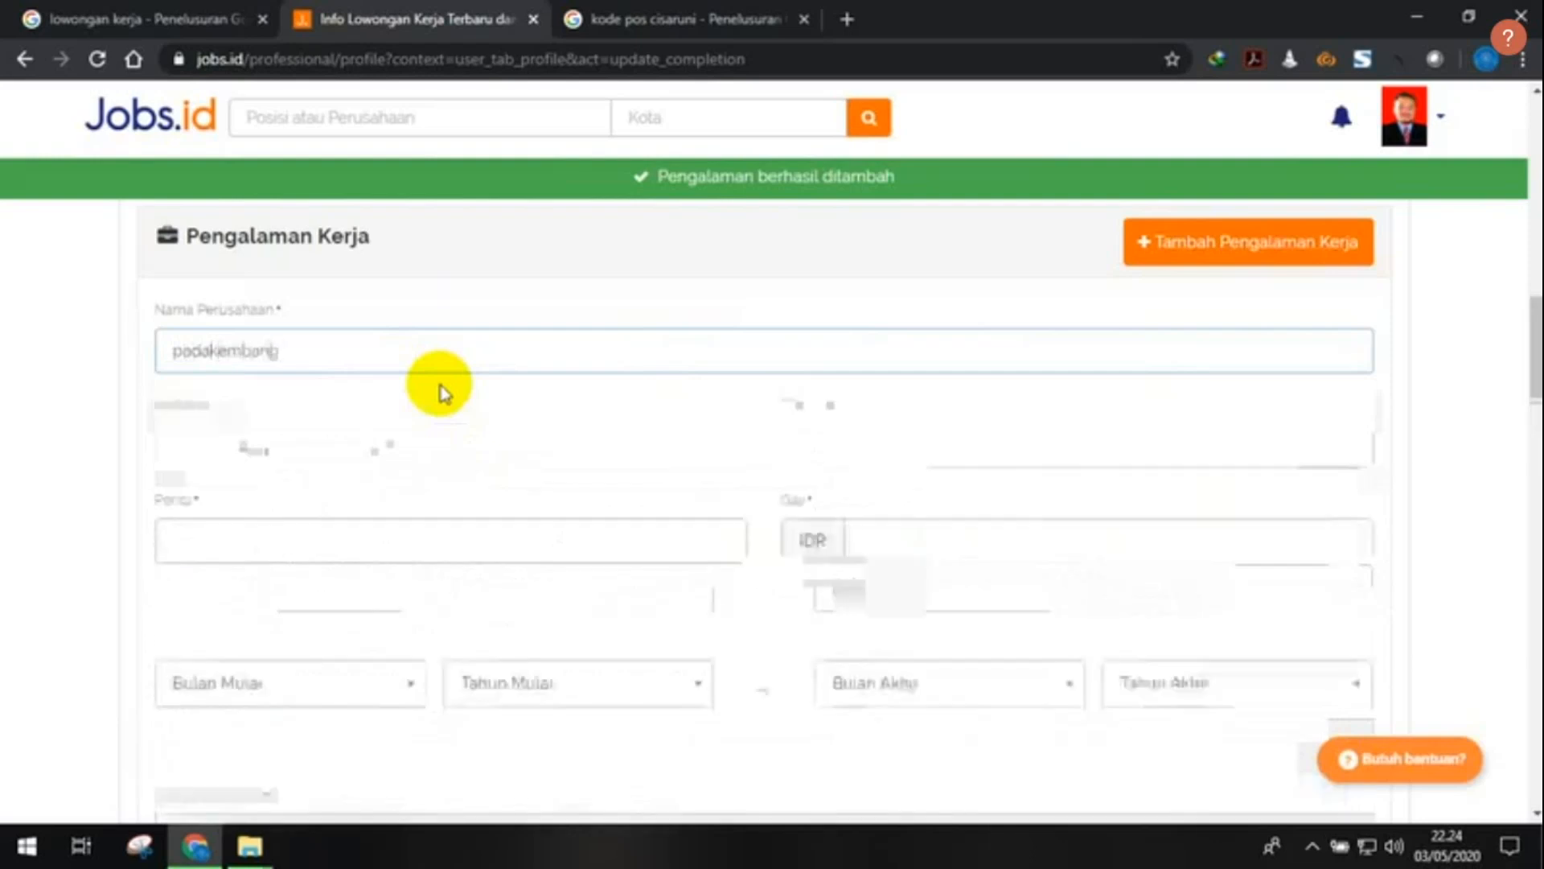
left_click_drag(276, 352, 113, 369)
type("smk")
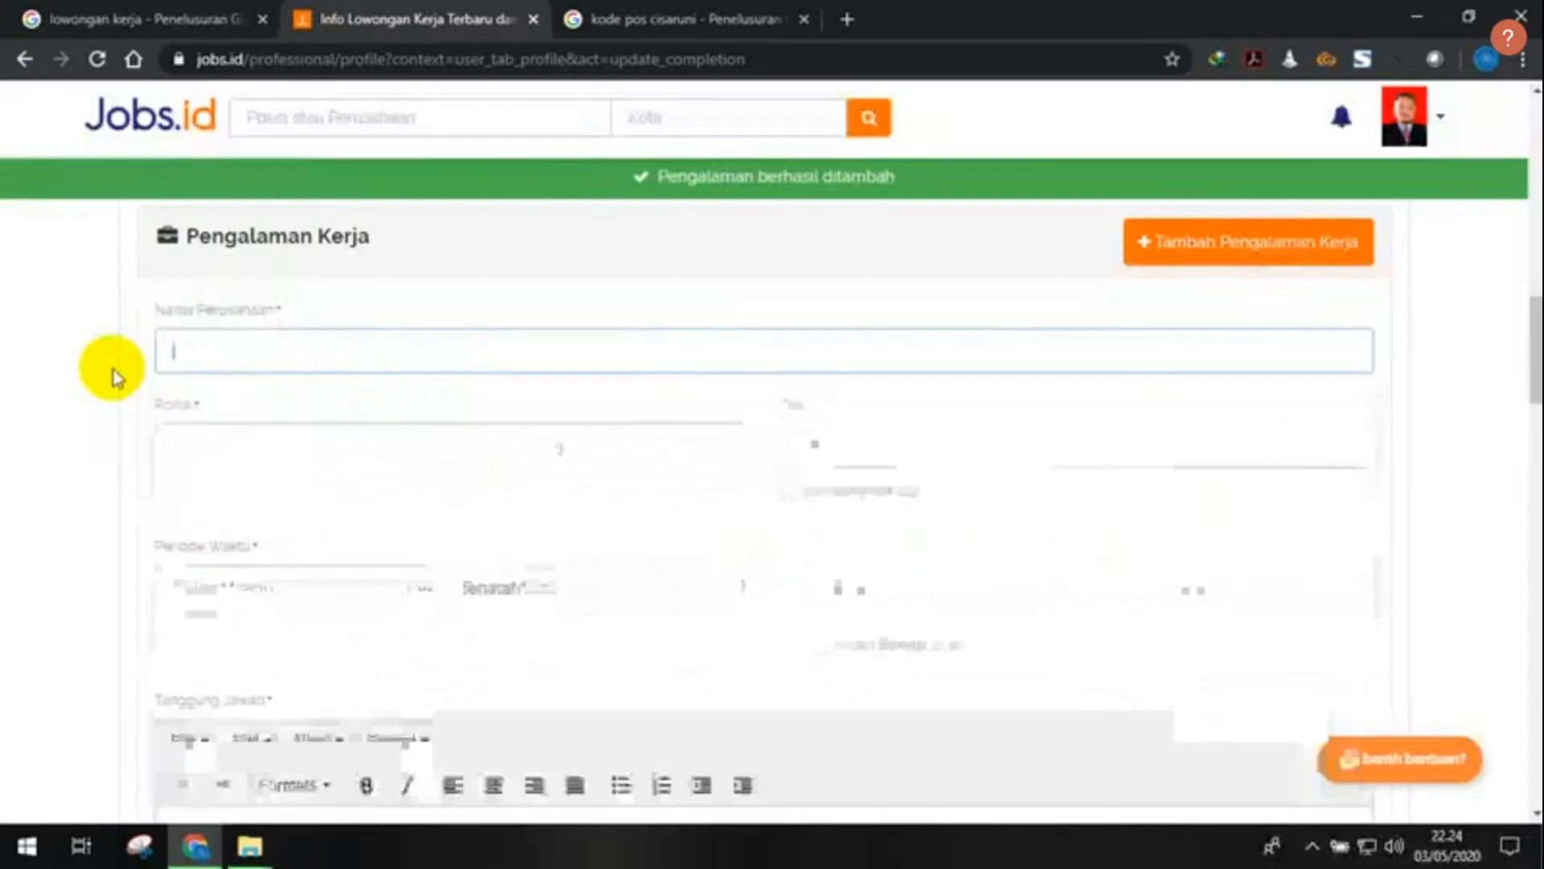
type("SMK Padakembang")
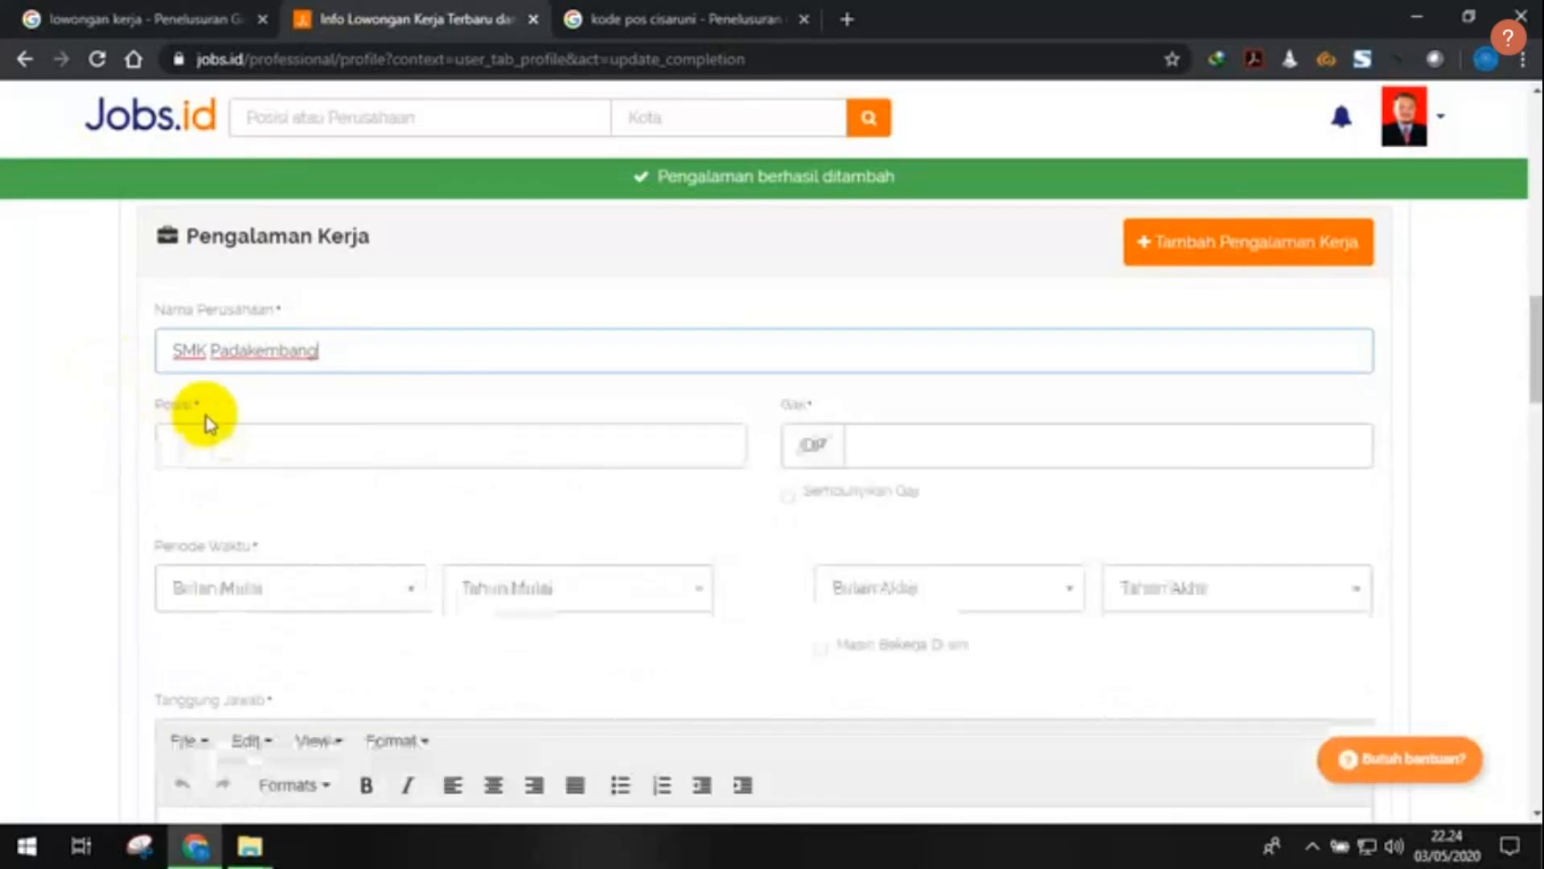
left_click(255, 439)
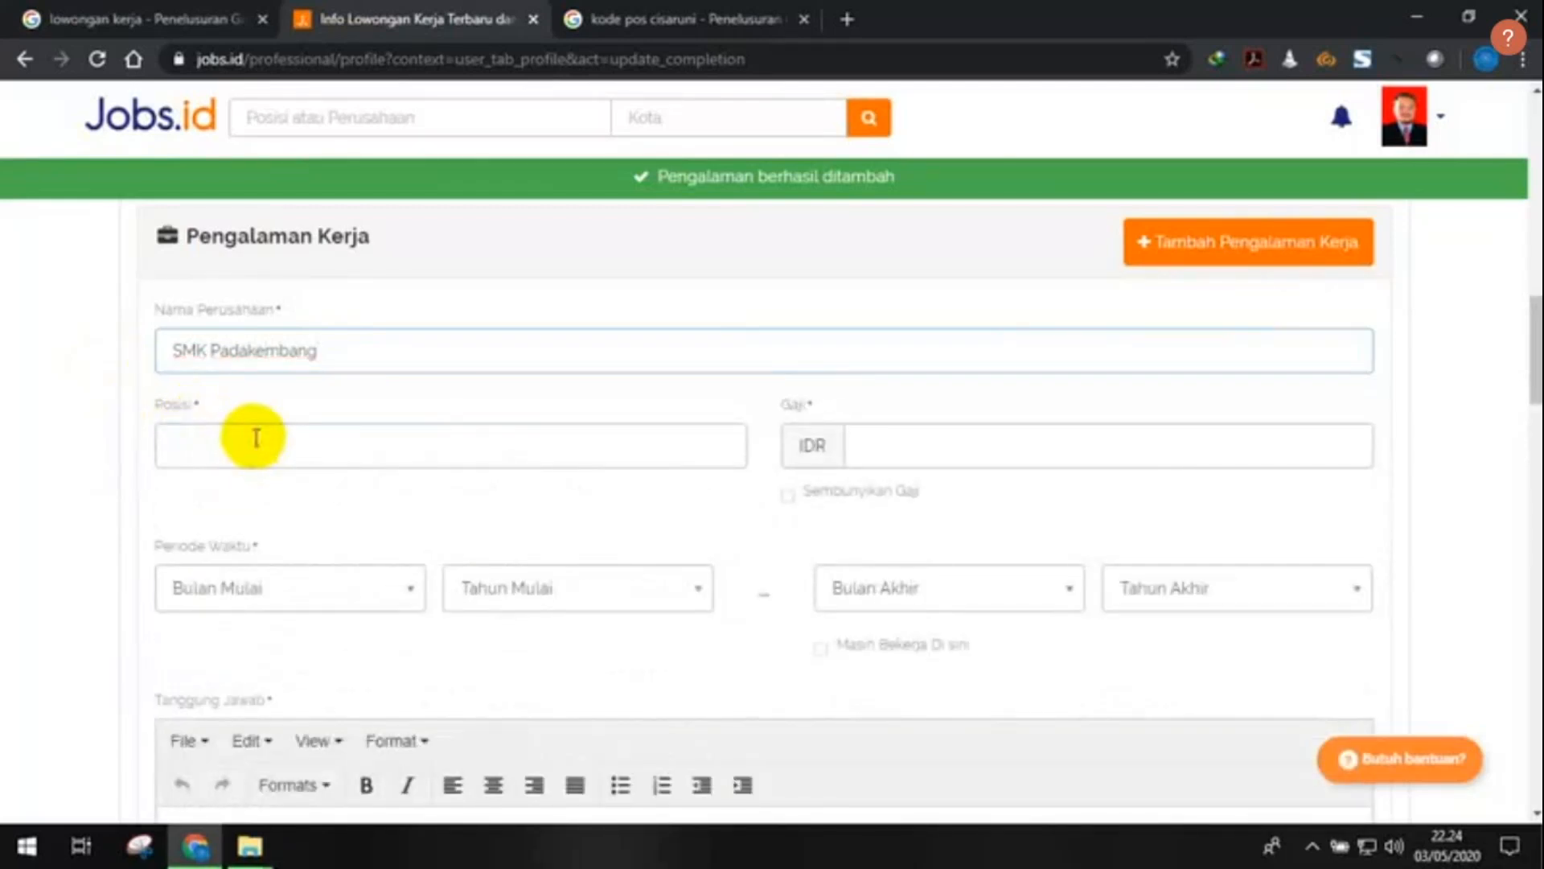
type("Guru")
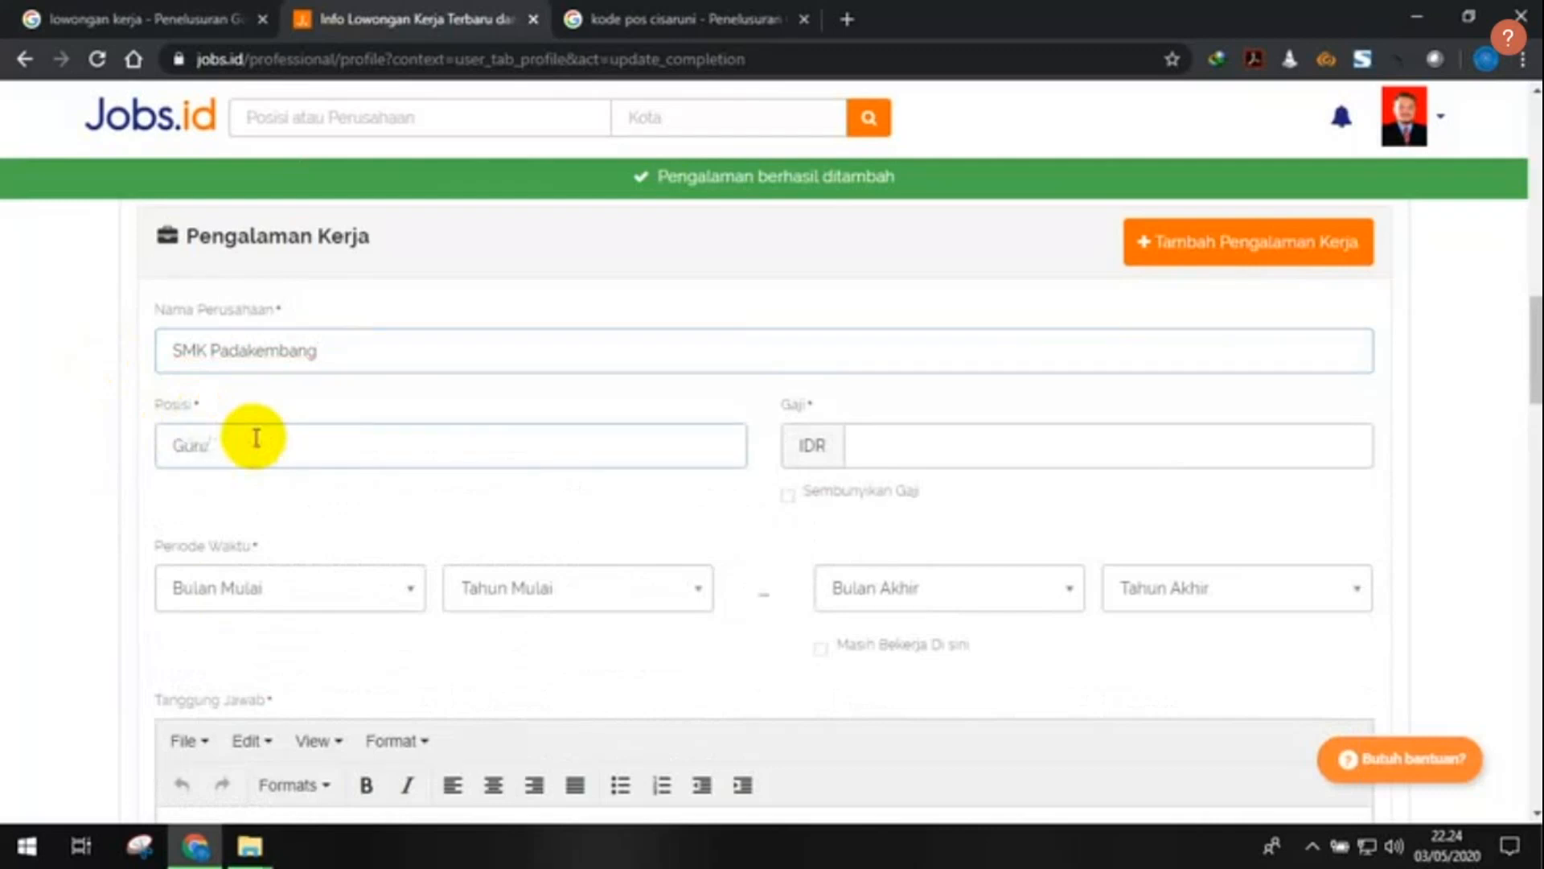
left_click(938, 443)
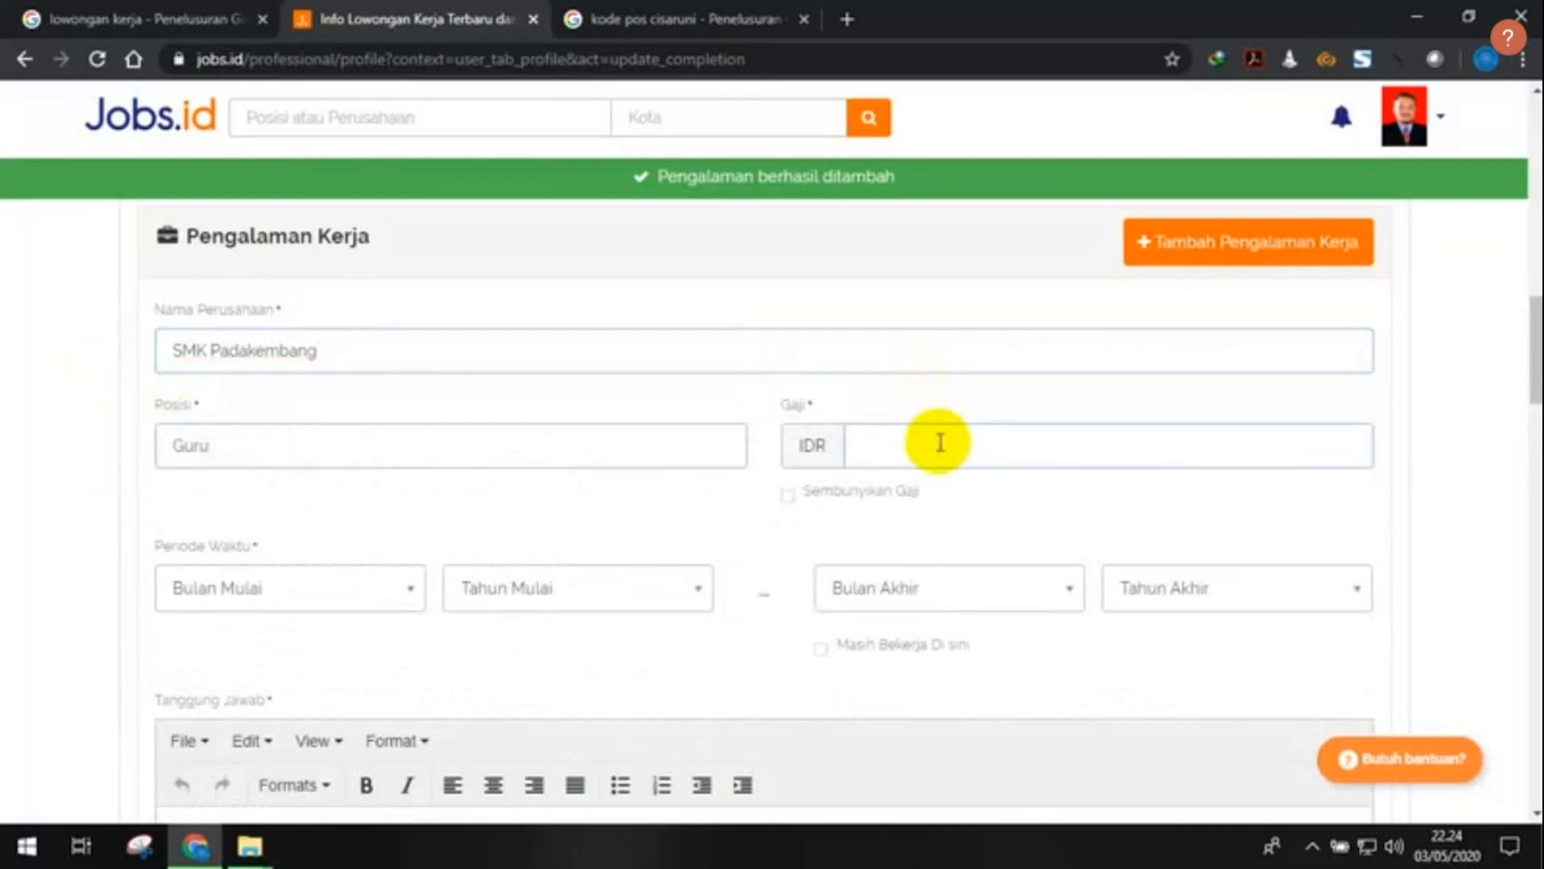
type("10")
type("00")
type("000")
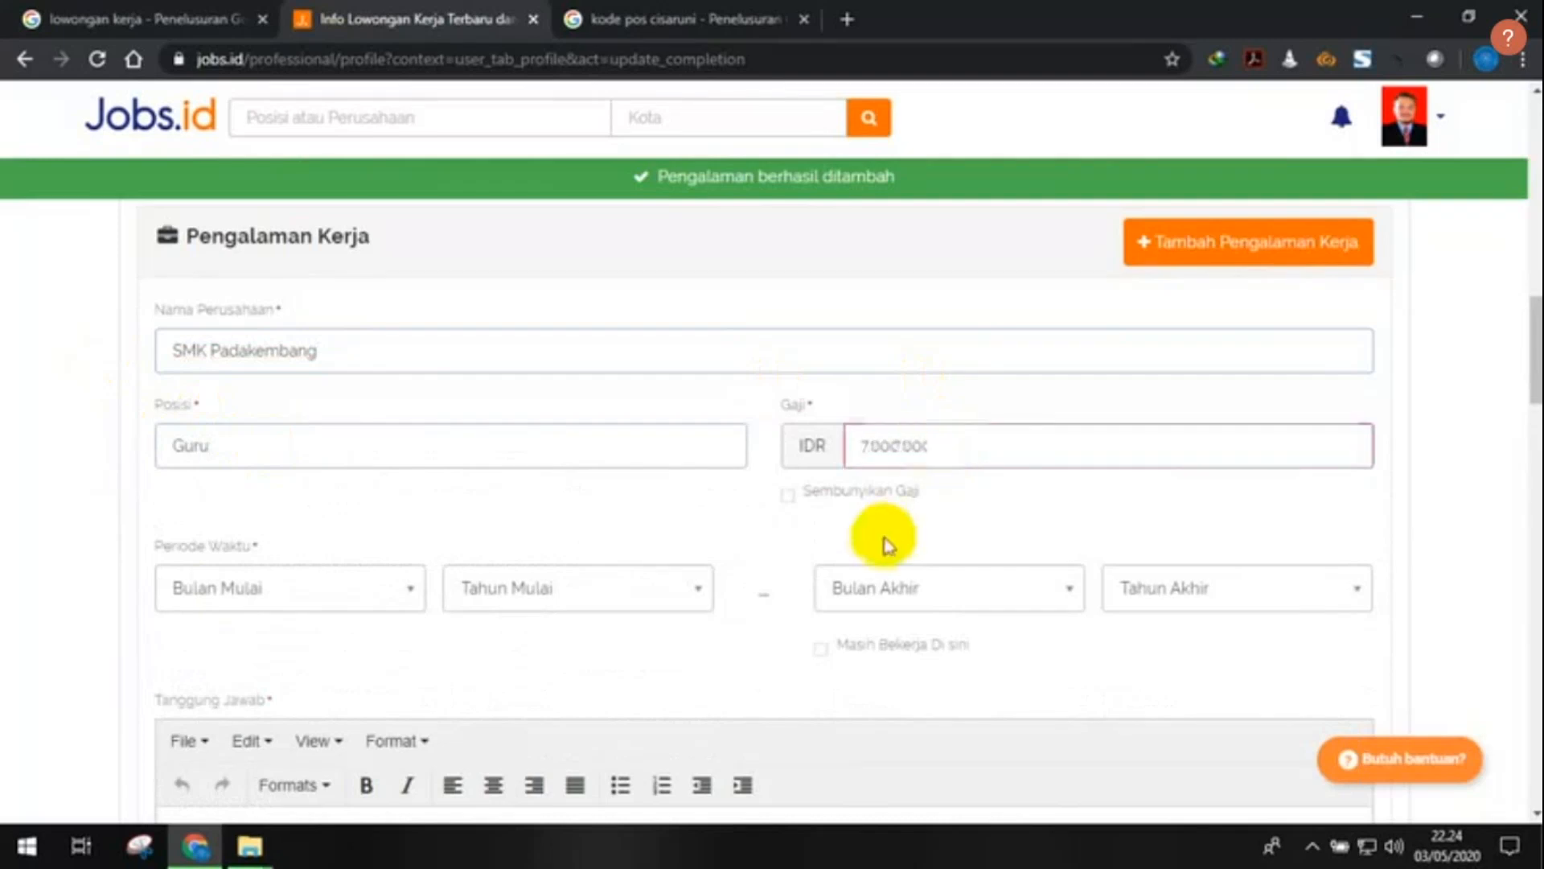
- Set the start to Juli 2016 and mark the job as still current
left_click(341, 596)
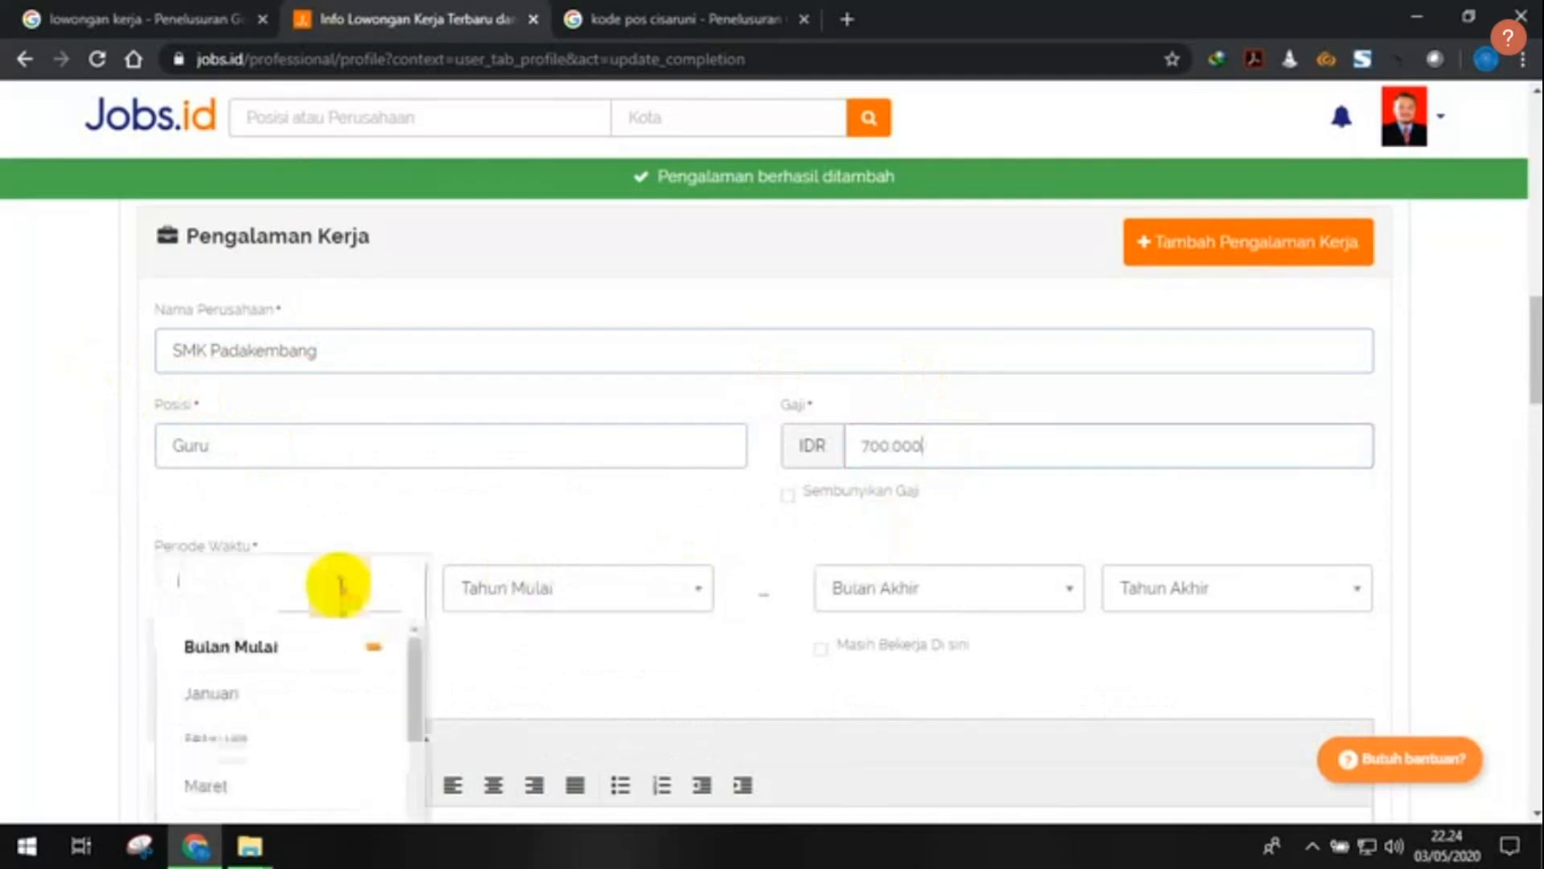
scroll(304, 684, "down", 3)
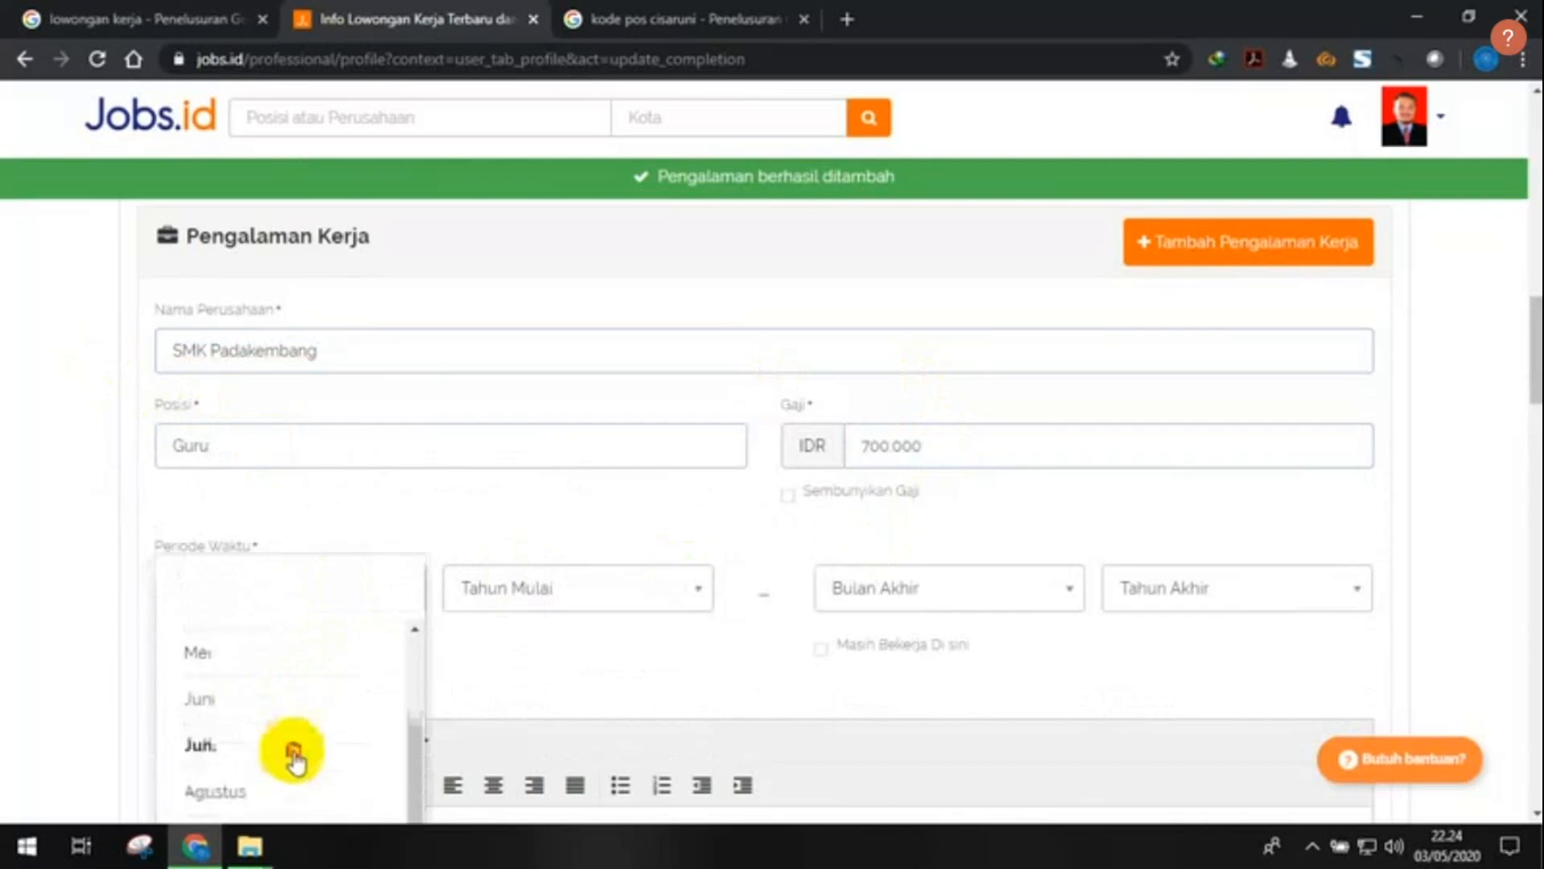
left_click(293, 749)
left_click(559, 602)
scroll(582, 705, "down", 2)
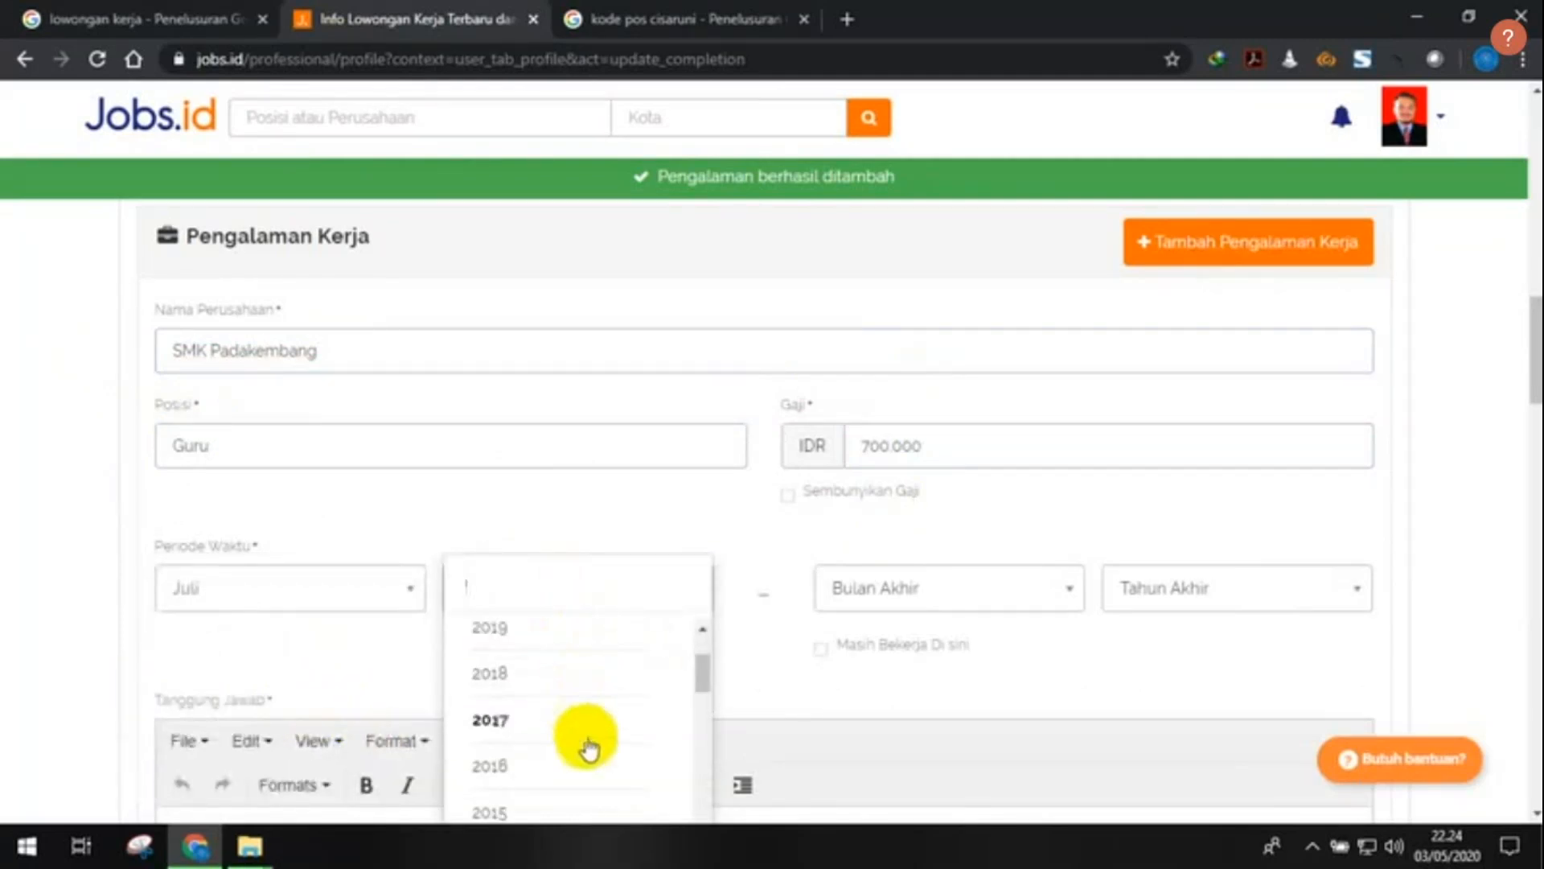
left_click(585, 724)
left_click(1015, 587)
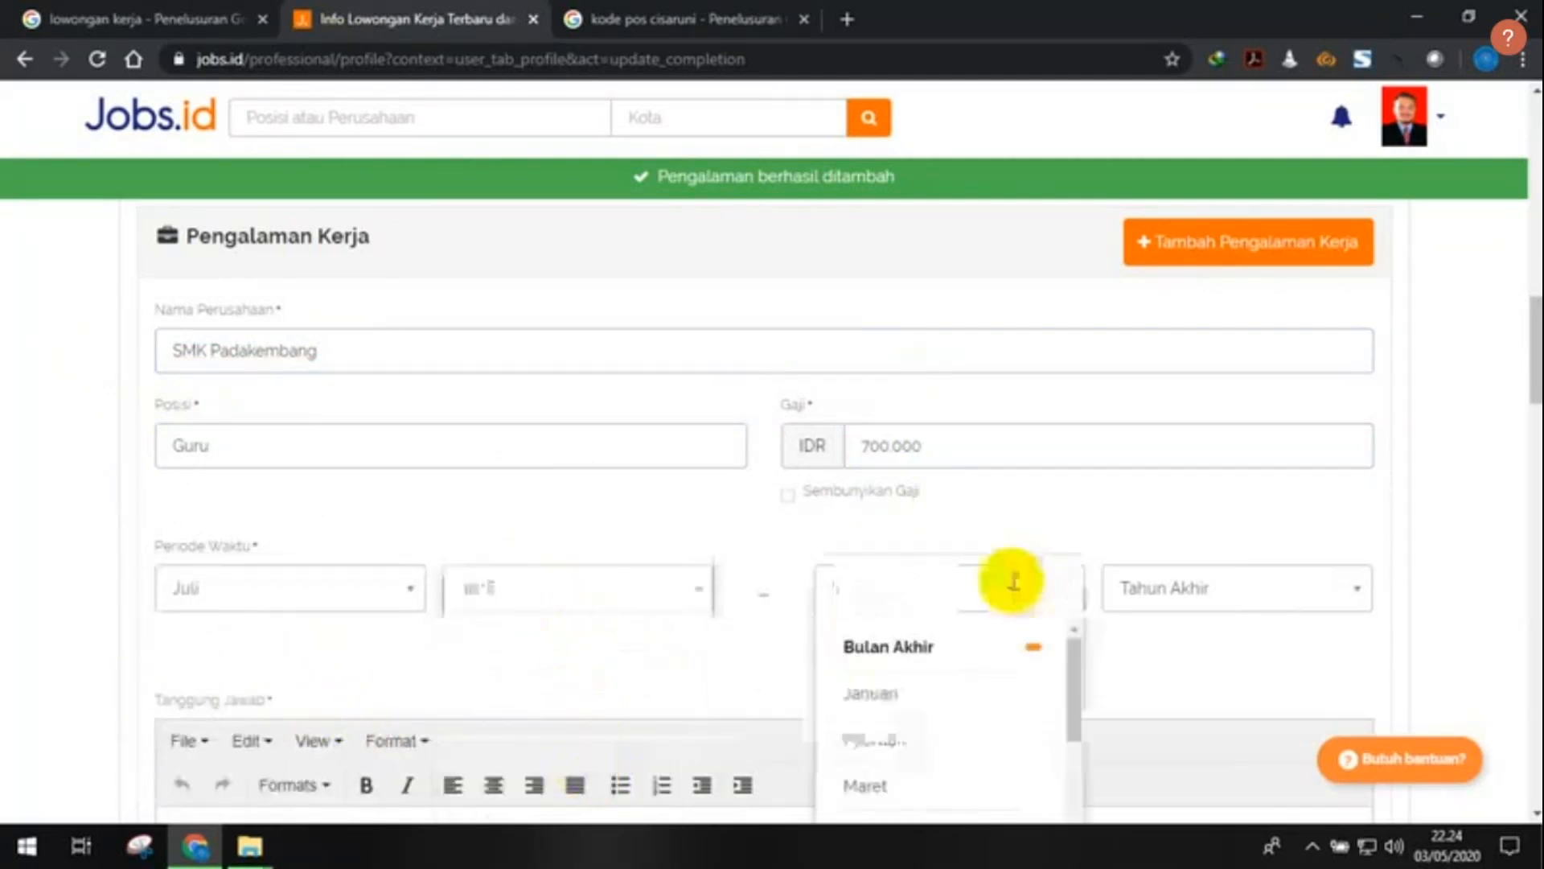
left_click(1149, 534)
scroll(1046, 515, "down", 1)
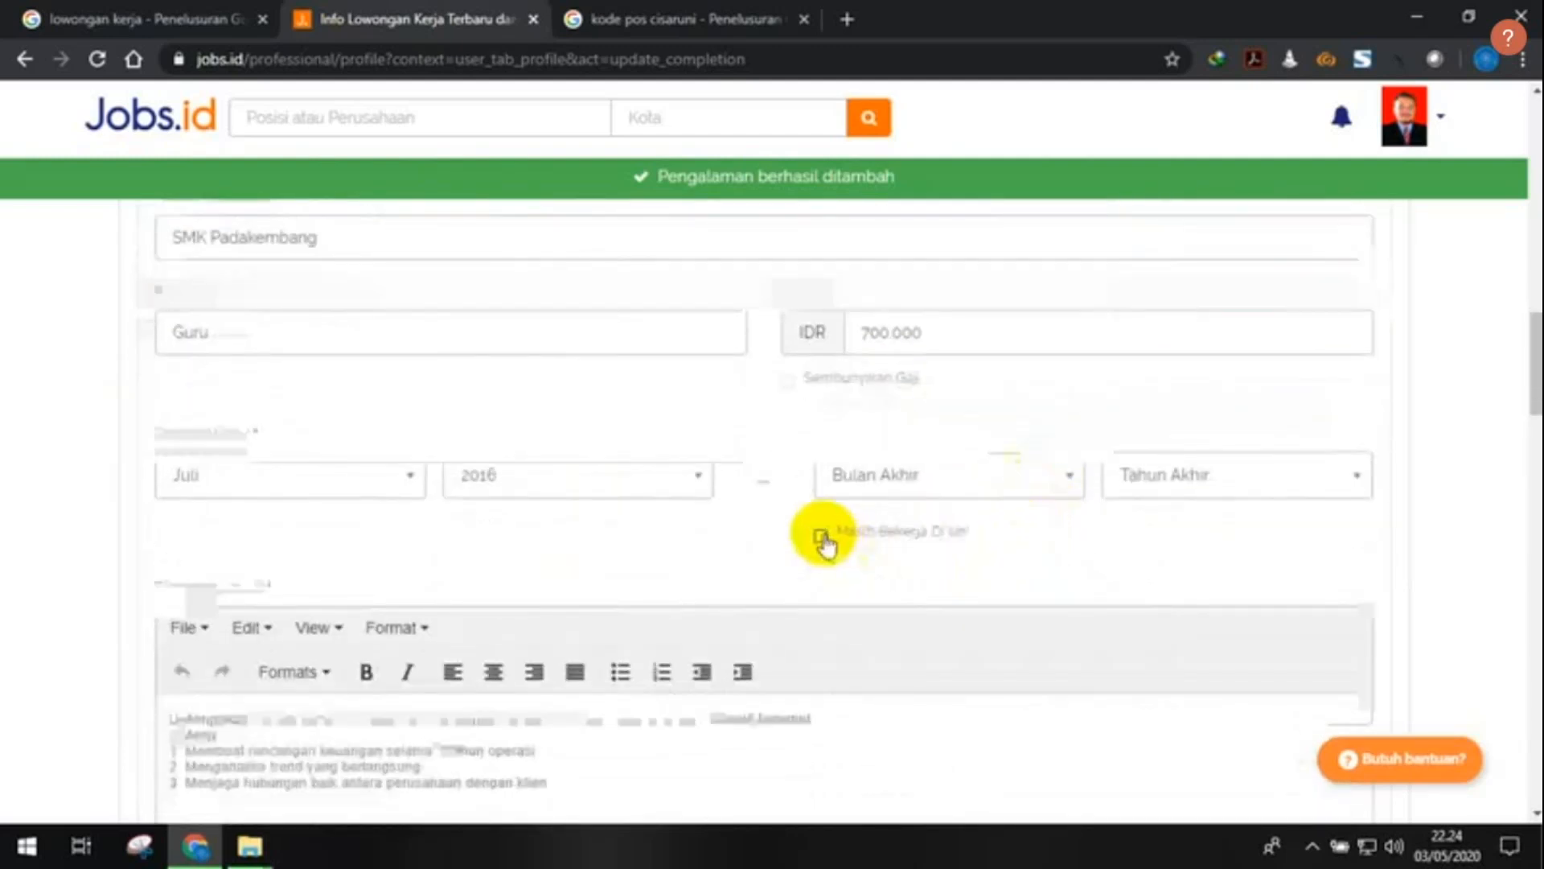
left_click(821, 536)
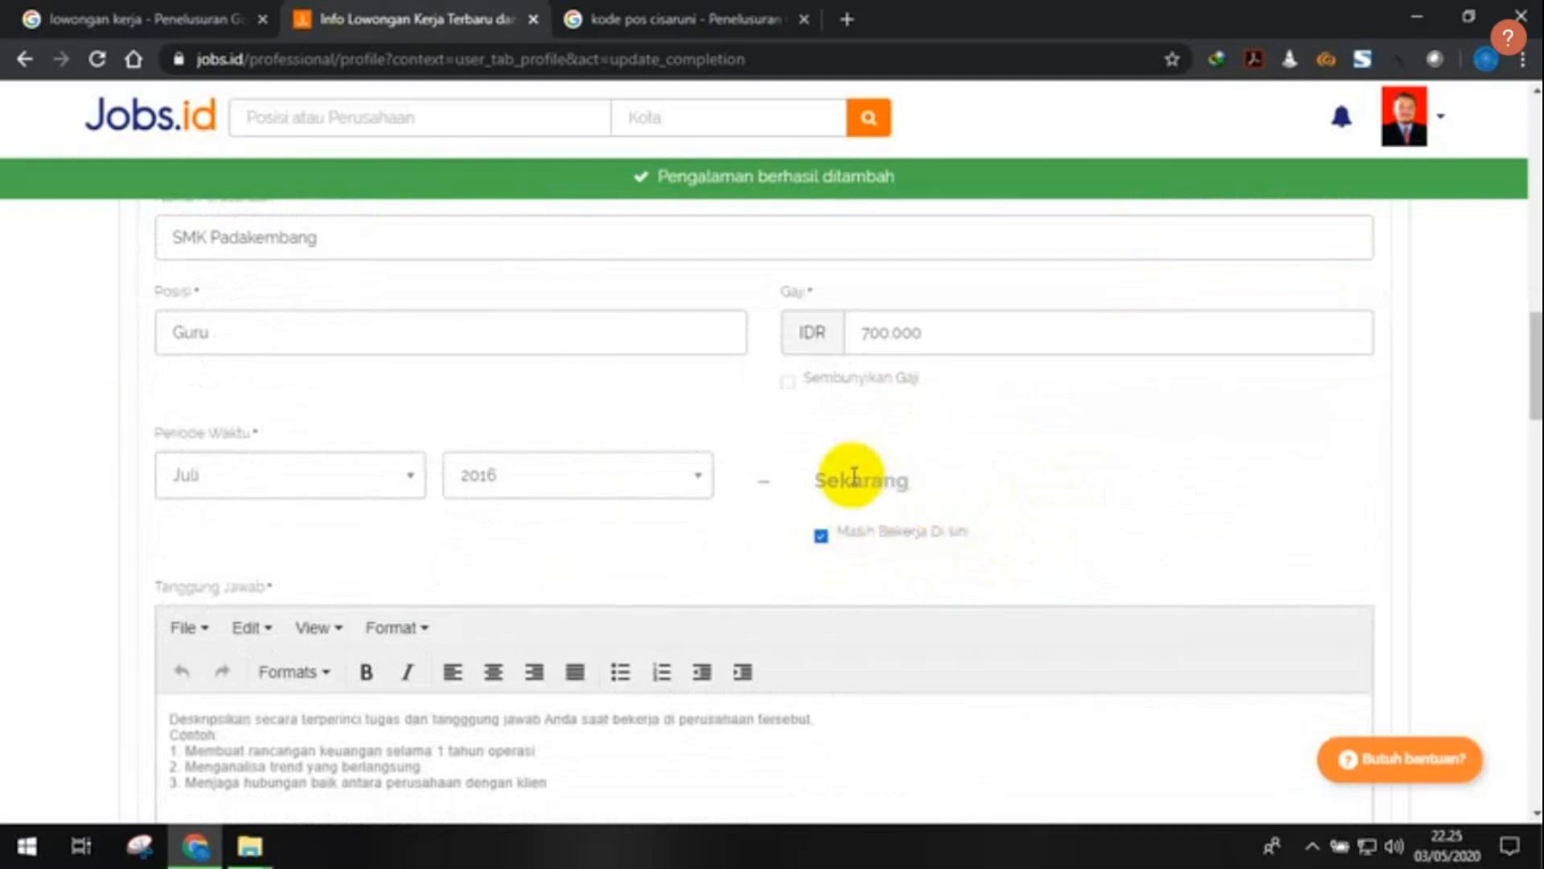
scroll(389, 655, "down", 1)
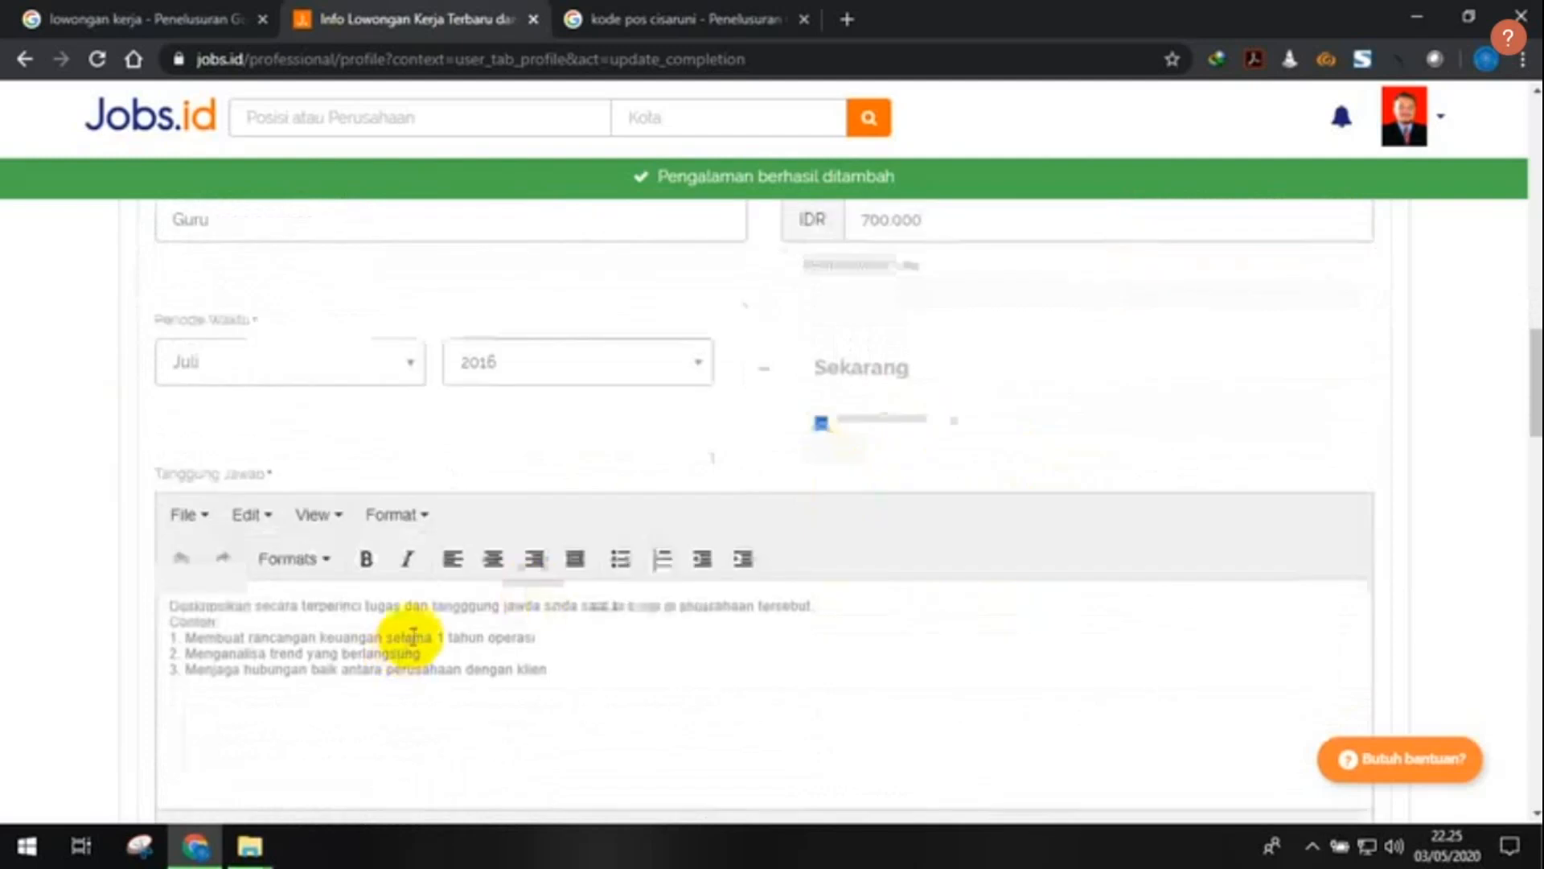
- Type three numbered teaching duties: lesson plans, assessment plans, and relations with colleagues and students
left_click(402, 640)
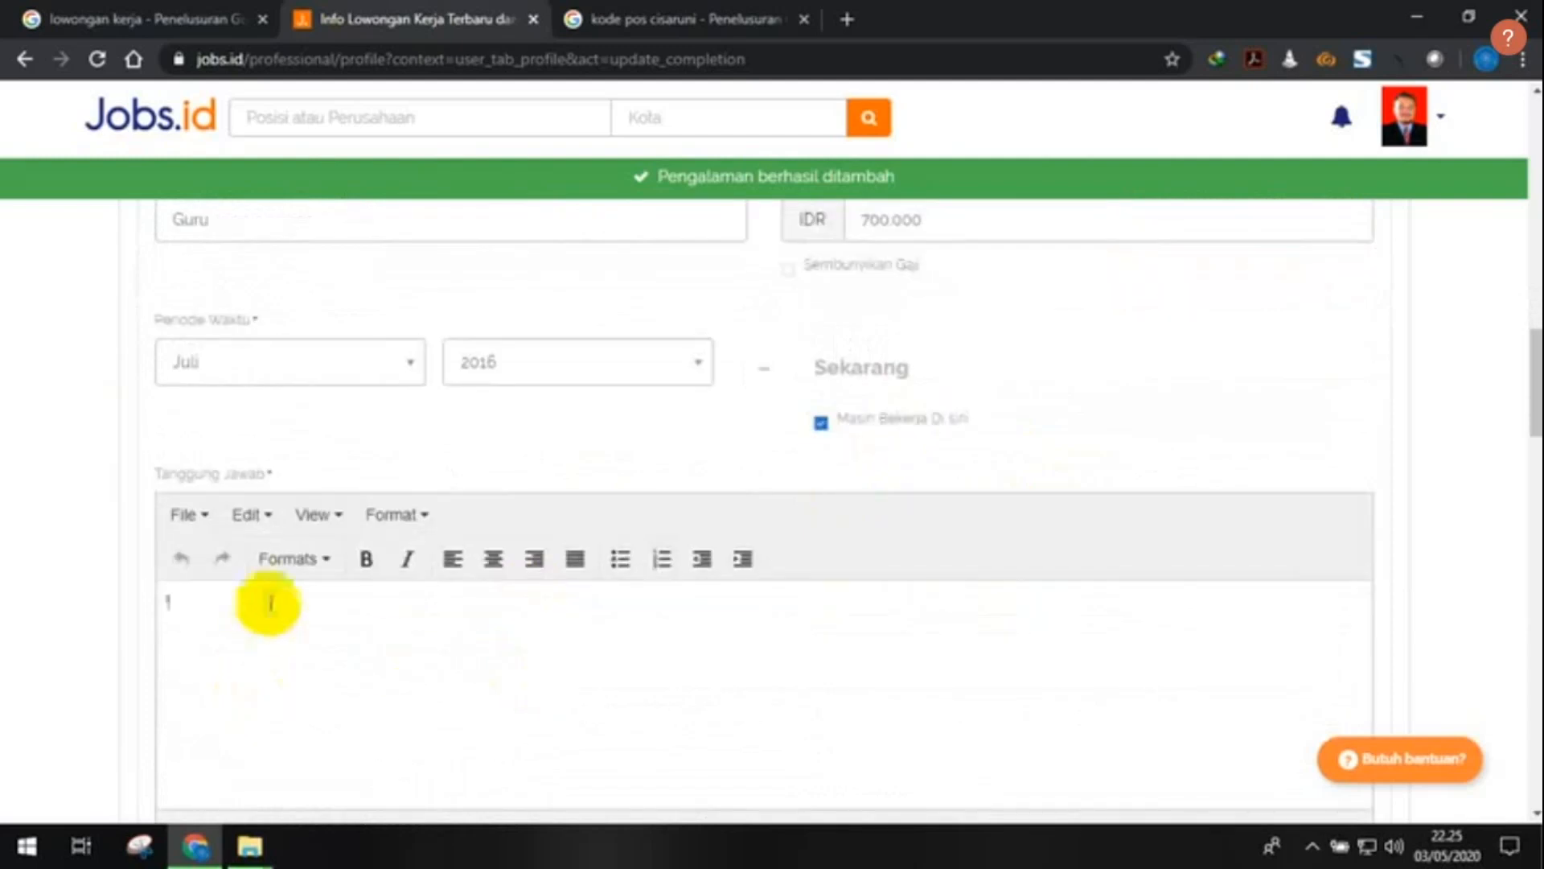
scroll(665, 603, "up", 1)
scroll(668, 603, "down", 3)
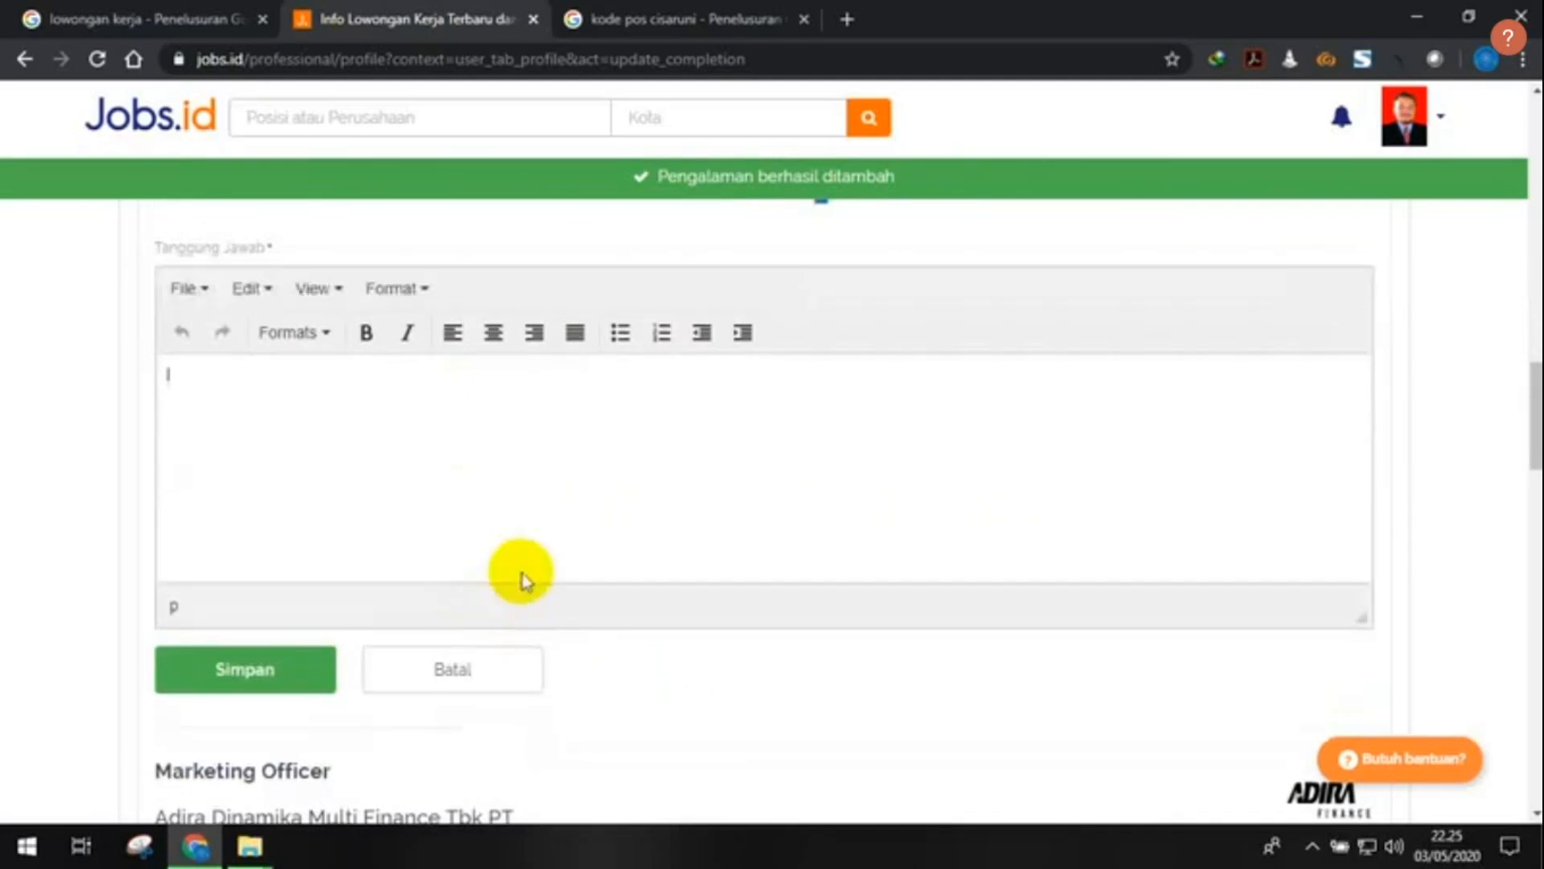
type("1. membuat rencana pembelajaran")
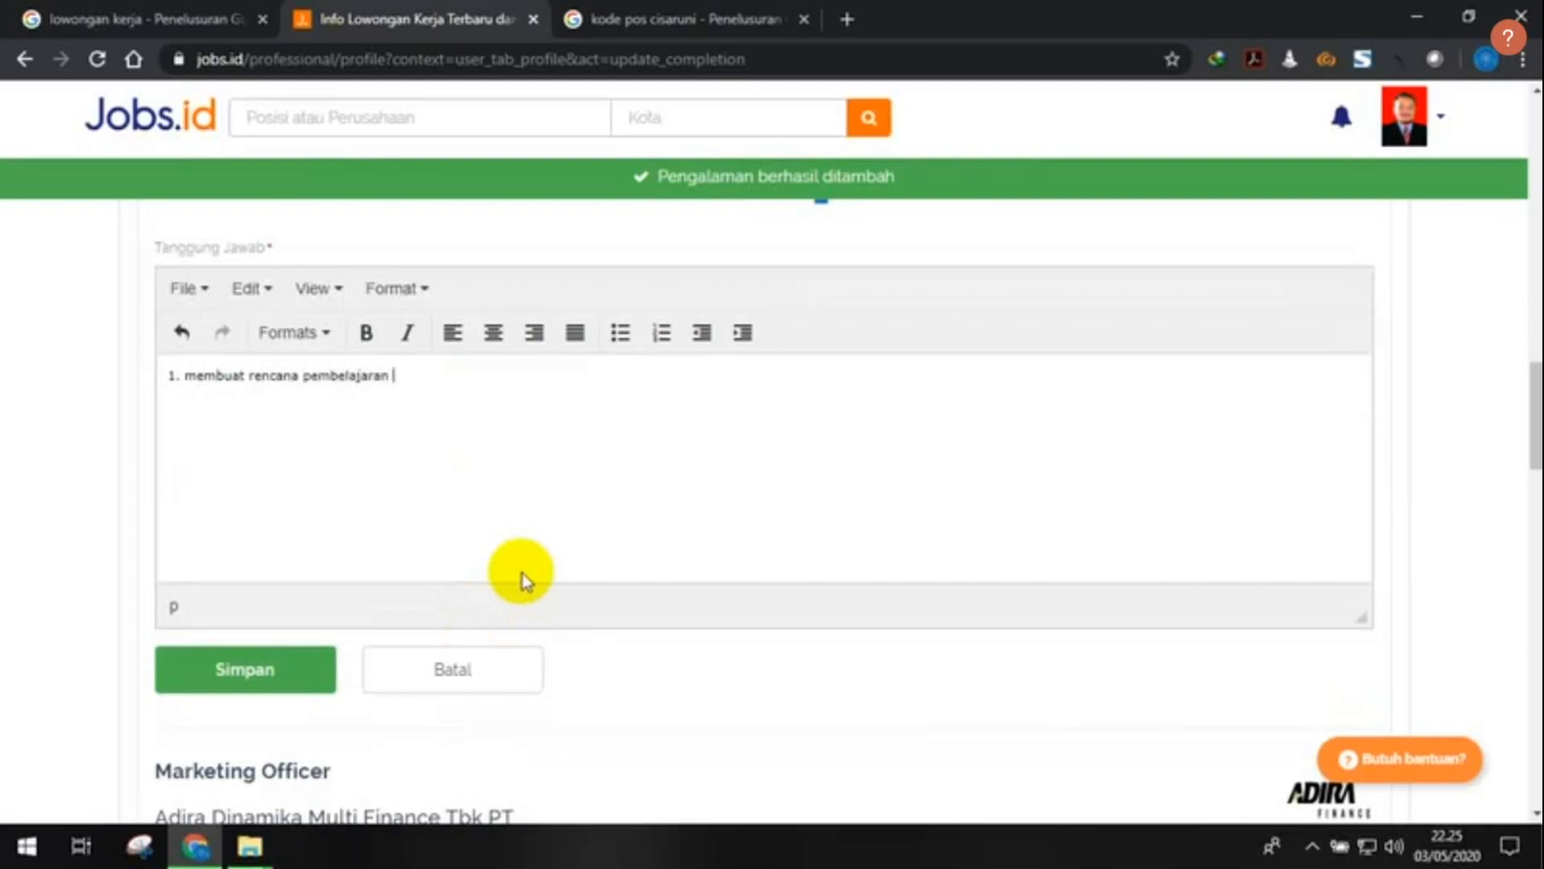
type(" per tahun, per semester, daripe")
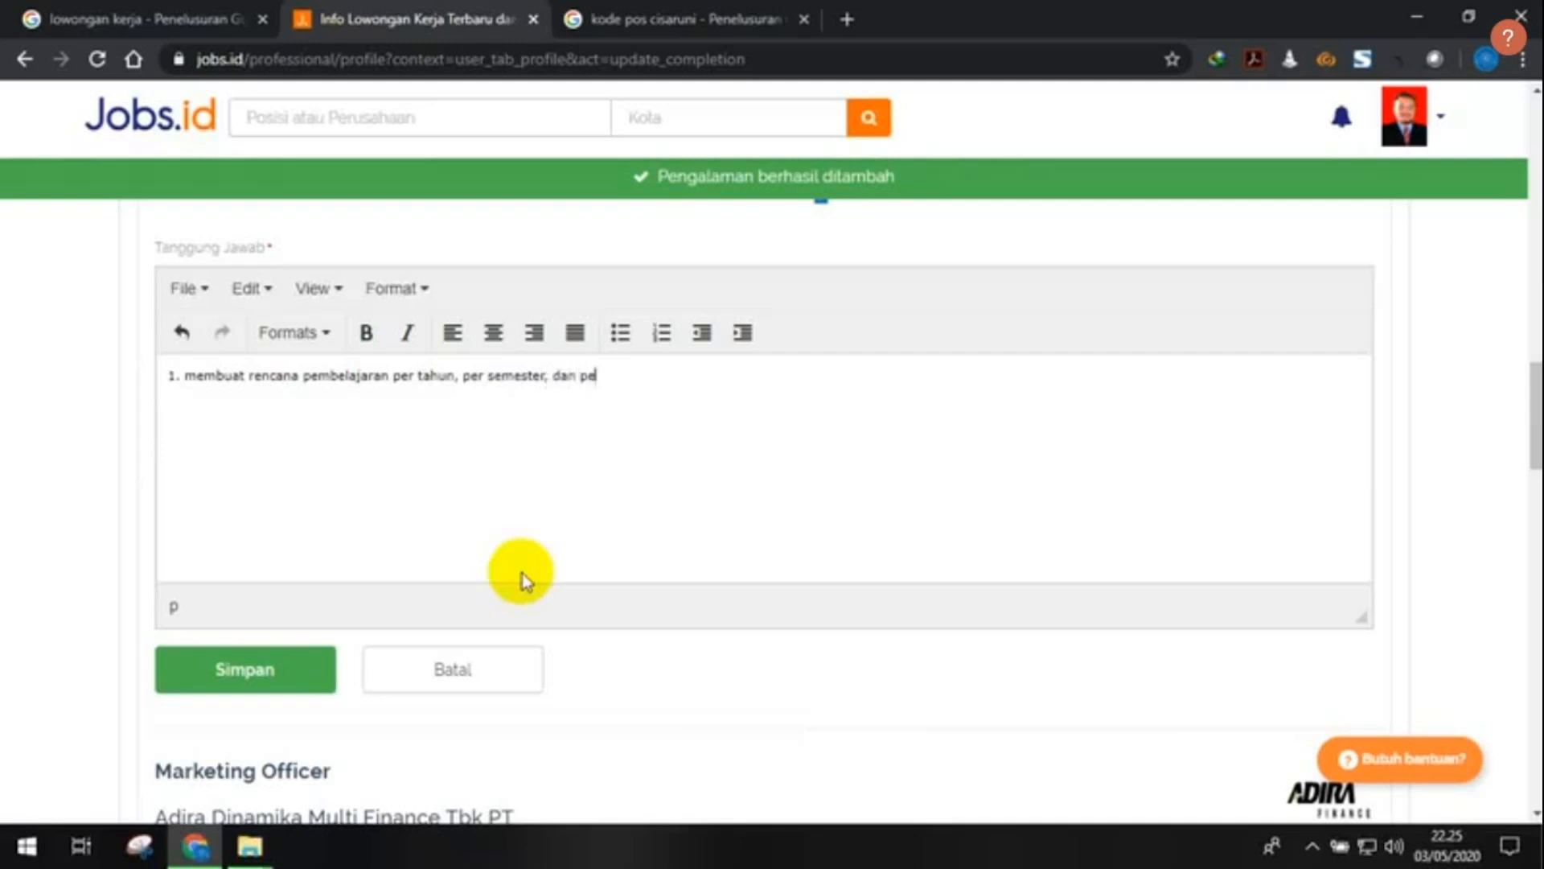
type("r,pertemua")
type("2. ")
type("membuat")
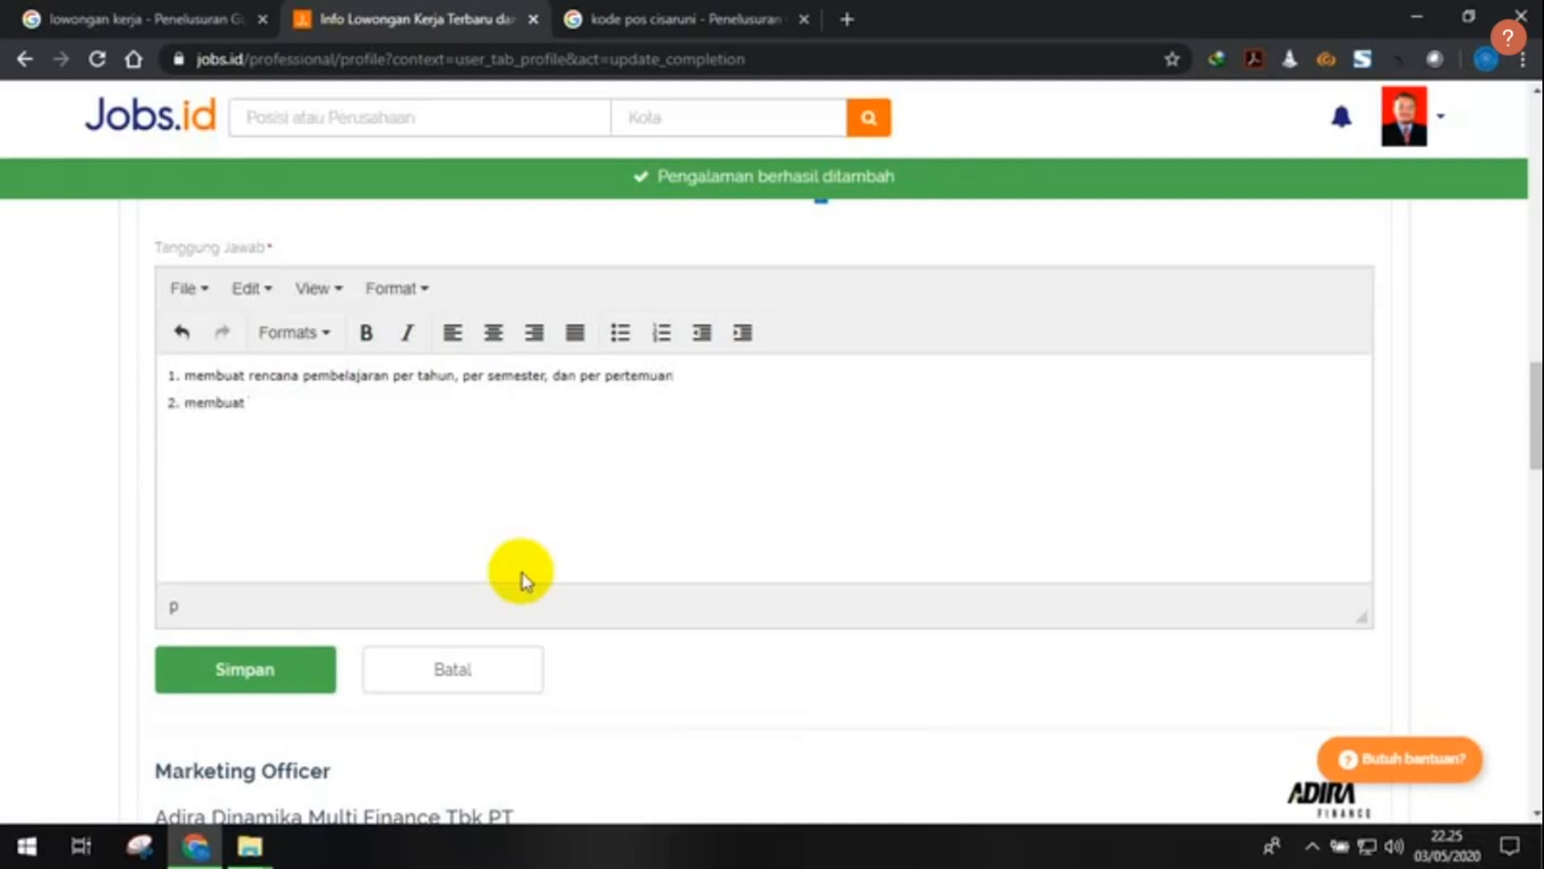
type(" rencana penilaian ")
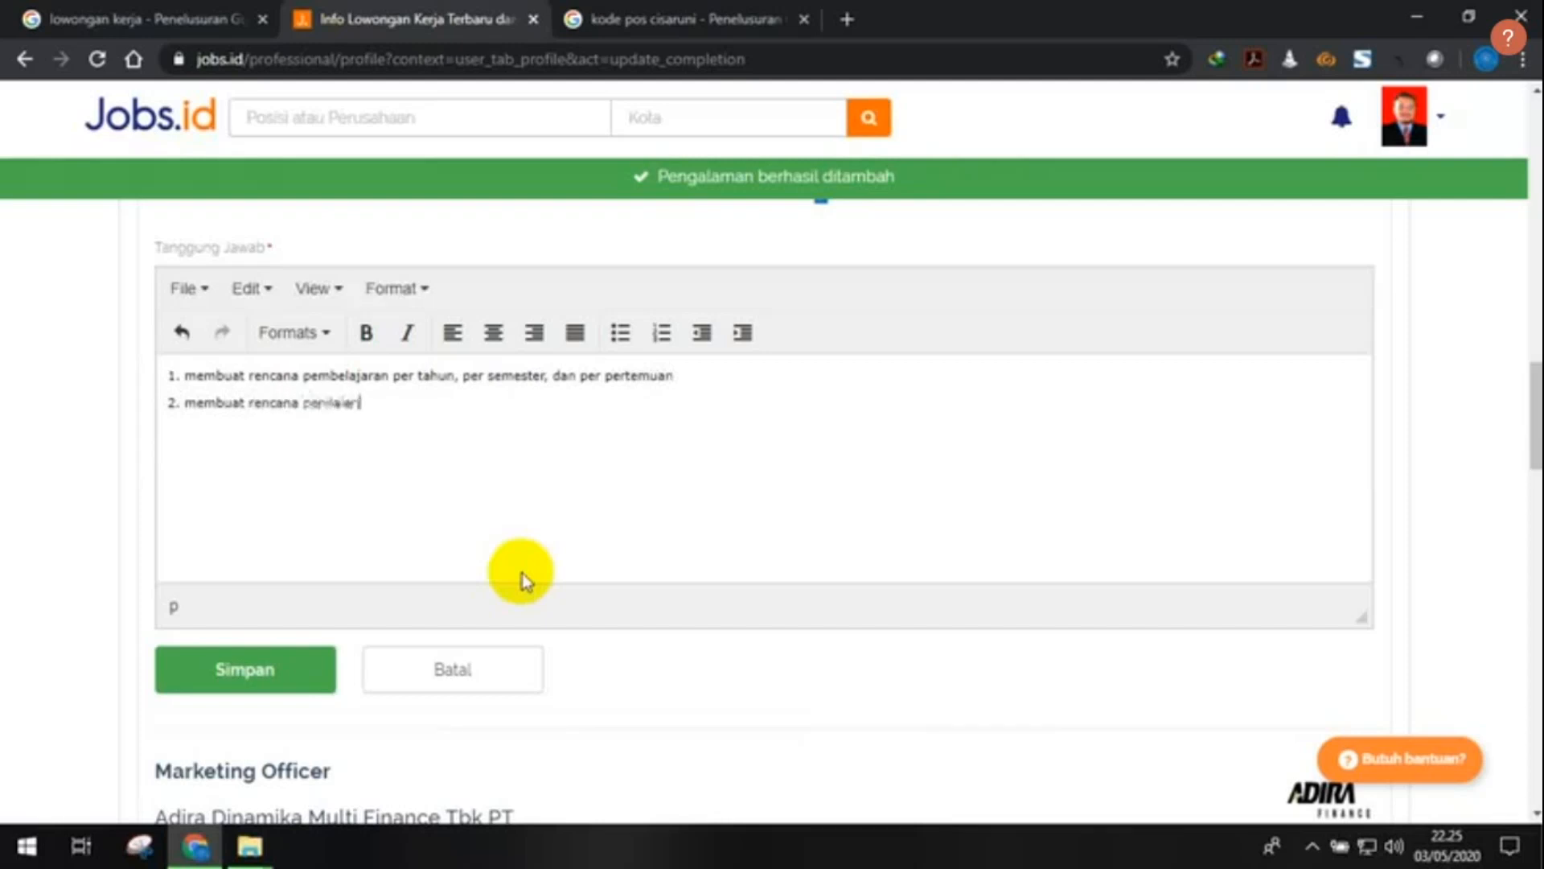
type("atau e-mluasi p")
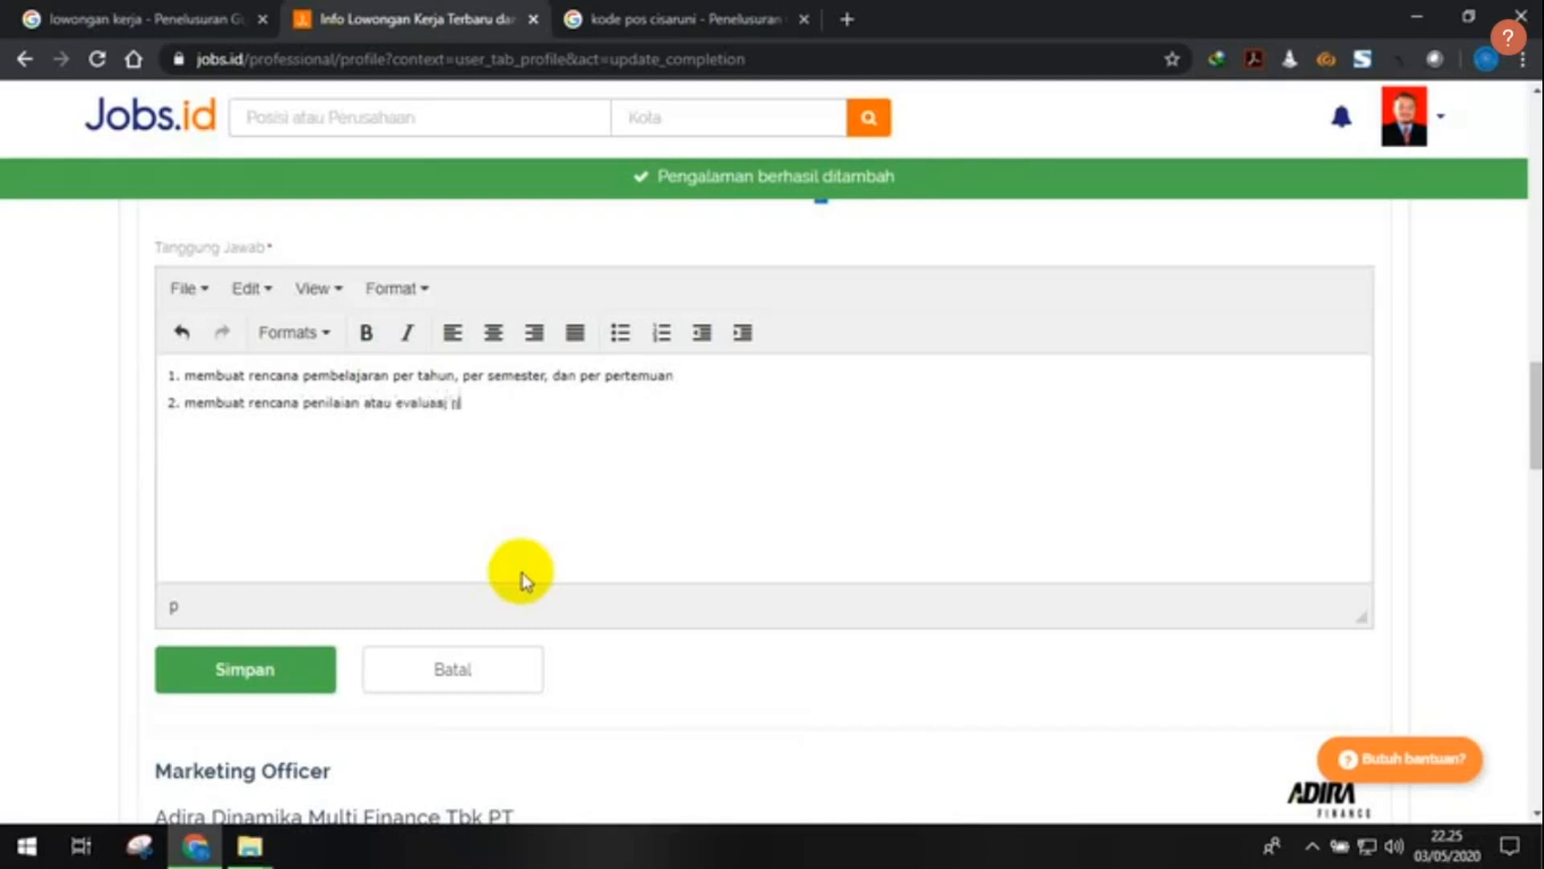
type("embelajaran")
key("Return")
type("membuat")
key("BackSpace")
key("BackSpace")
key("BackSpace")
type("ina hubungan dengan sei")
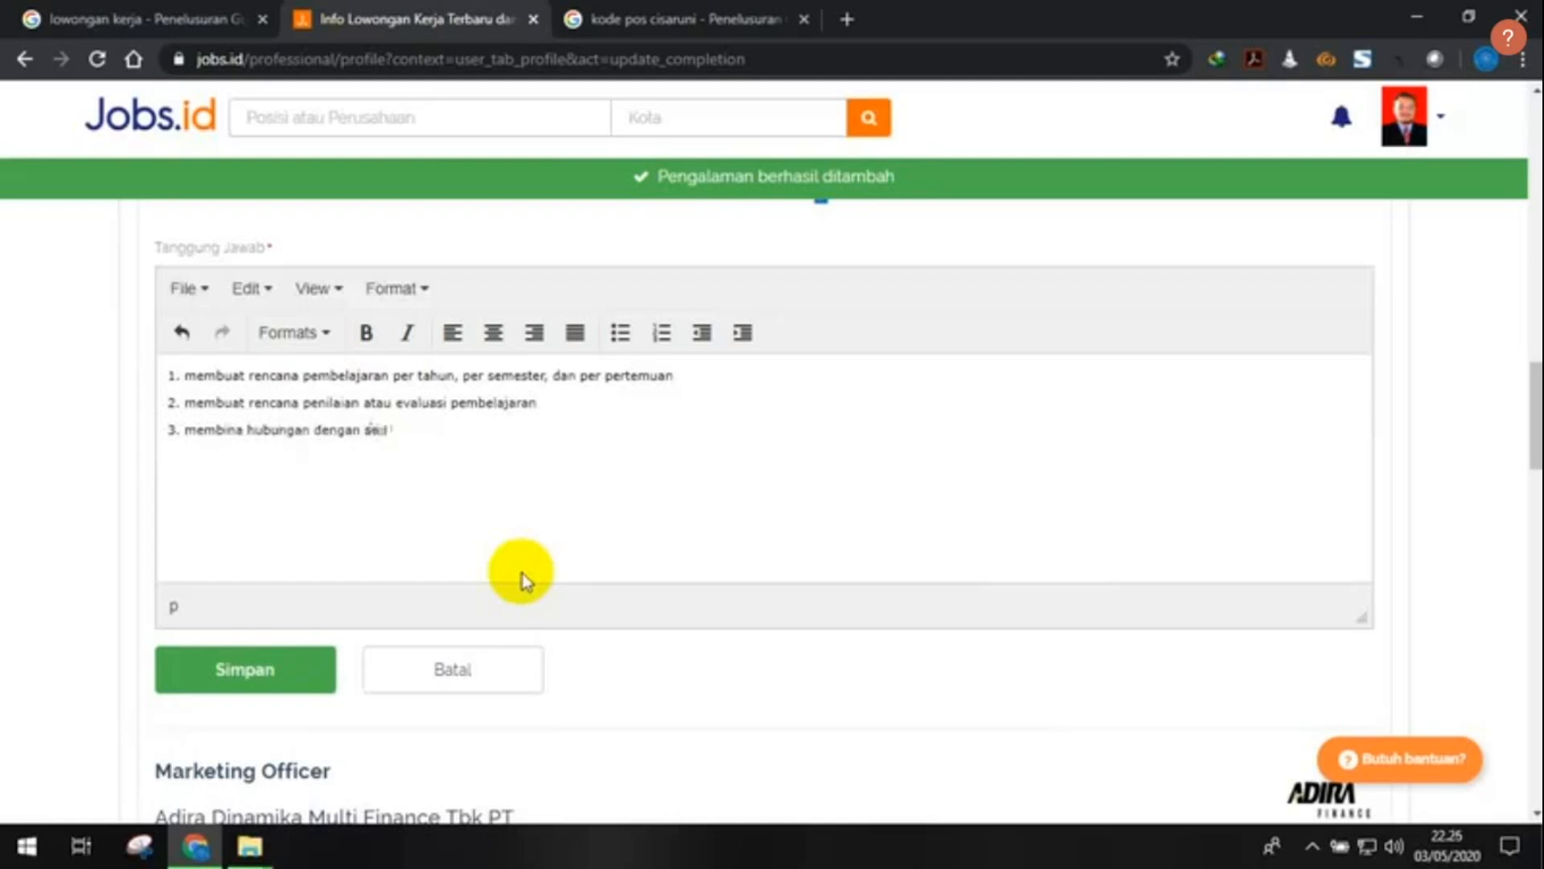
type("ruh rekan kerja")
type(",")
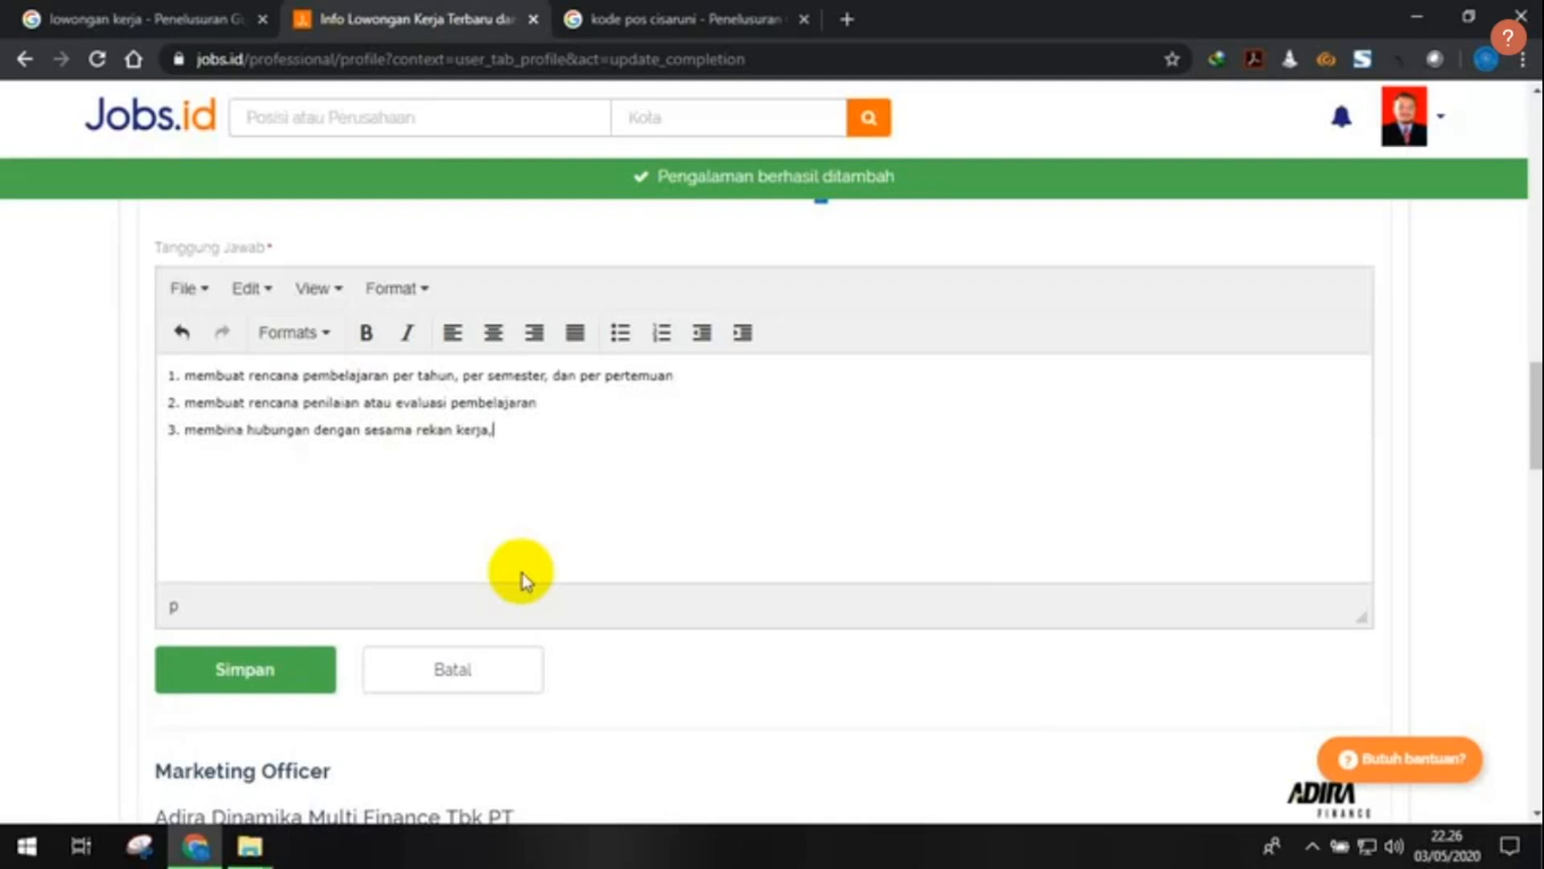
type(" siswa")
type(" civitas")
type(" pendidikan")
type("(guru, kepa")
type("embang")
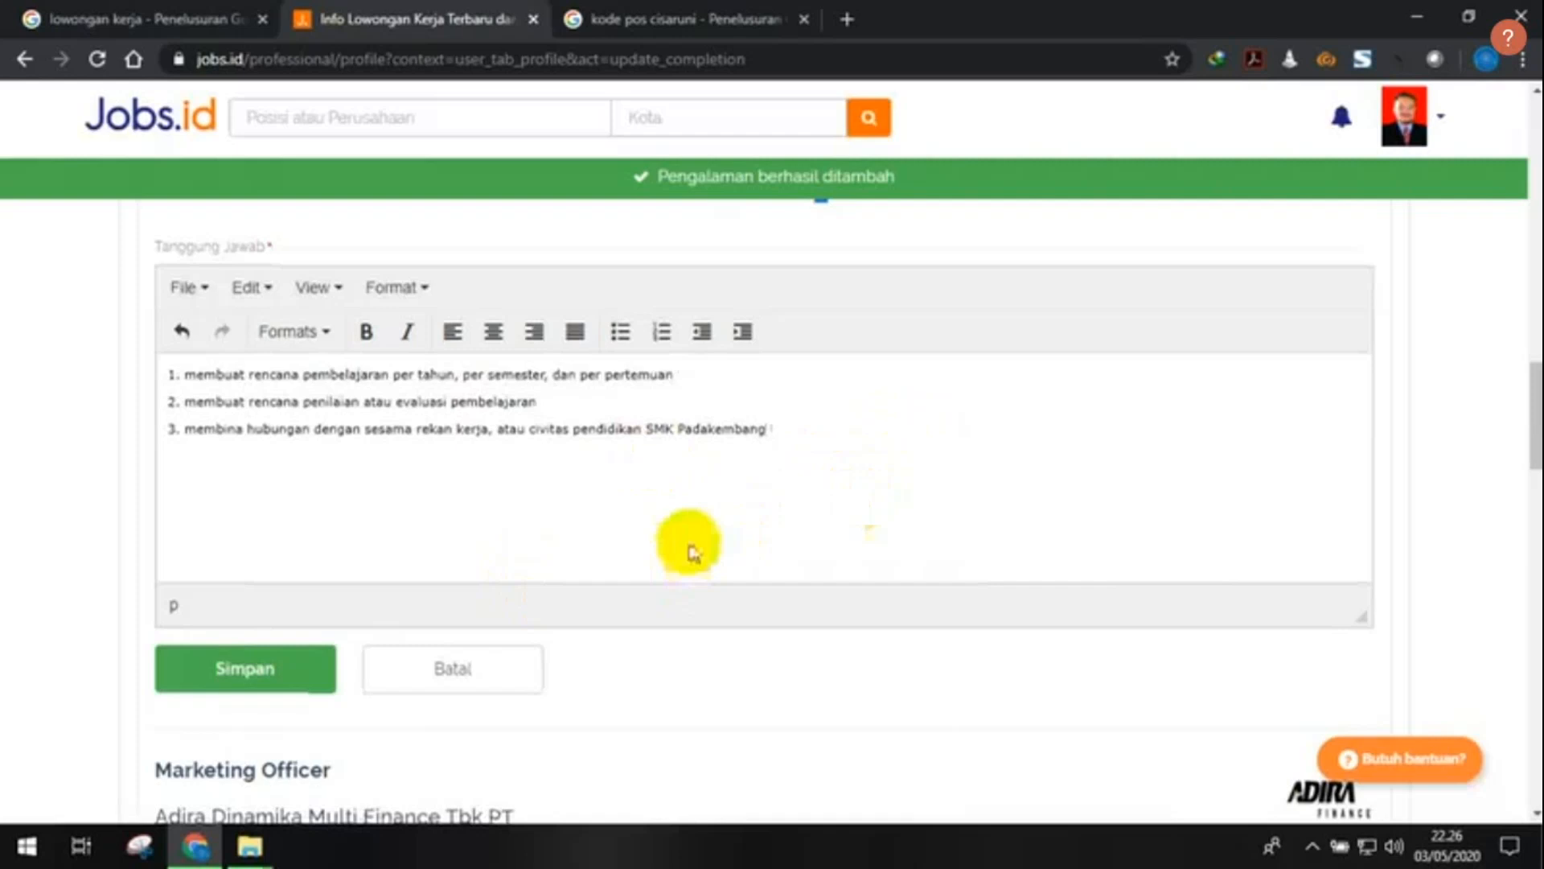
scroll(683, 555, "down", 2)
- Save the Guru entry and review both jobs listed under Pengalaman Kerja
left_click(256, 565)
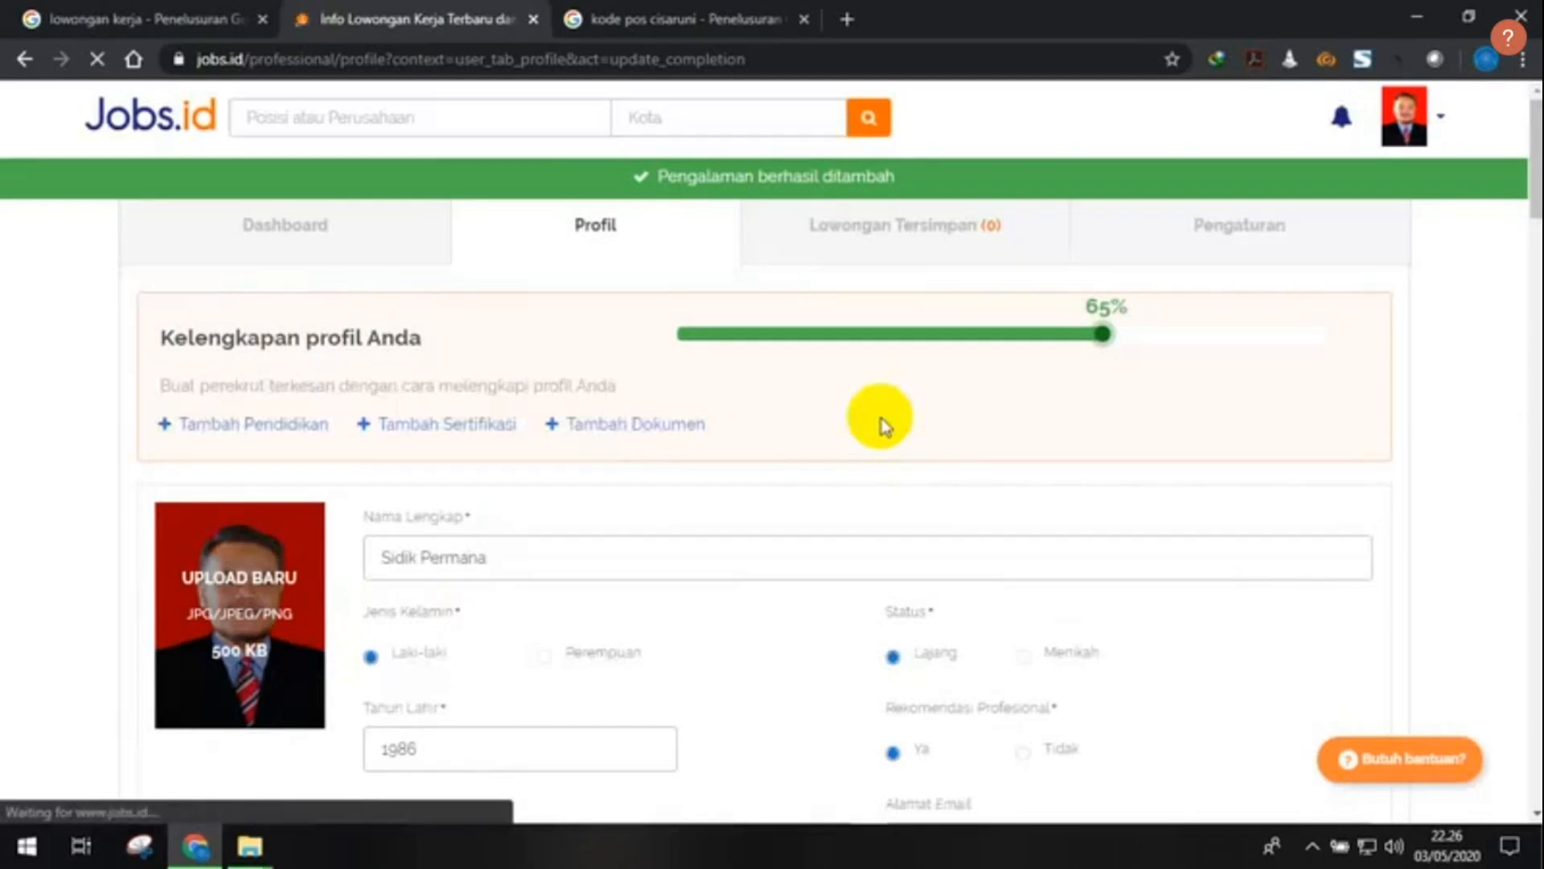
scroll(513, 505, "down", 2)
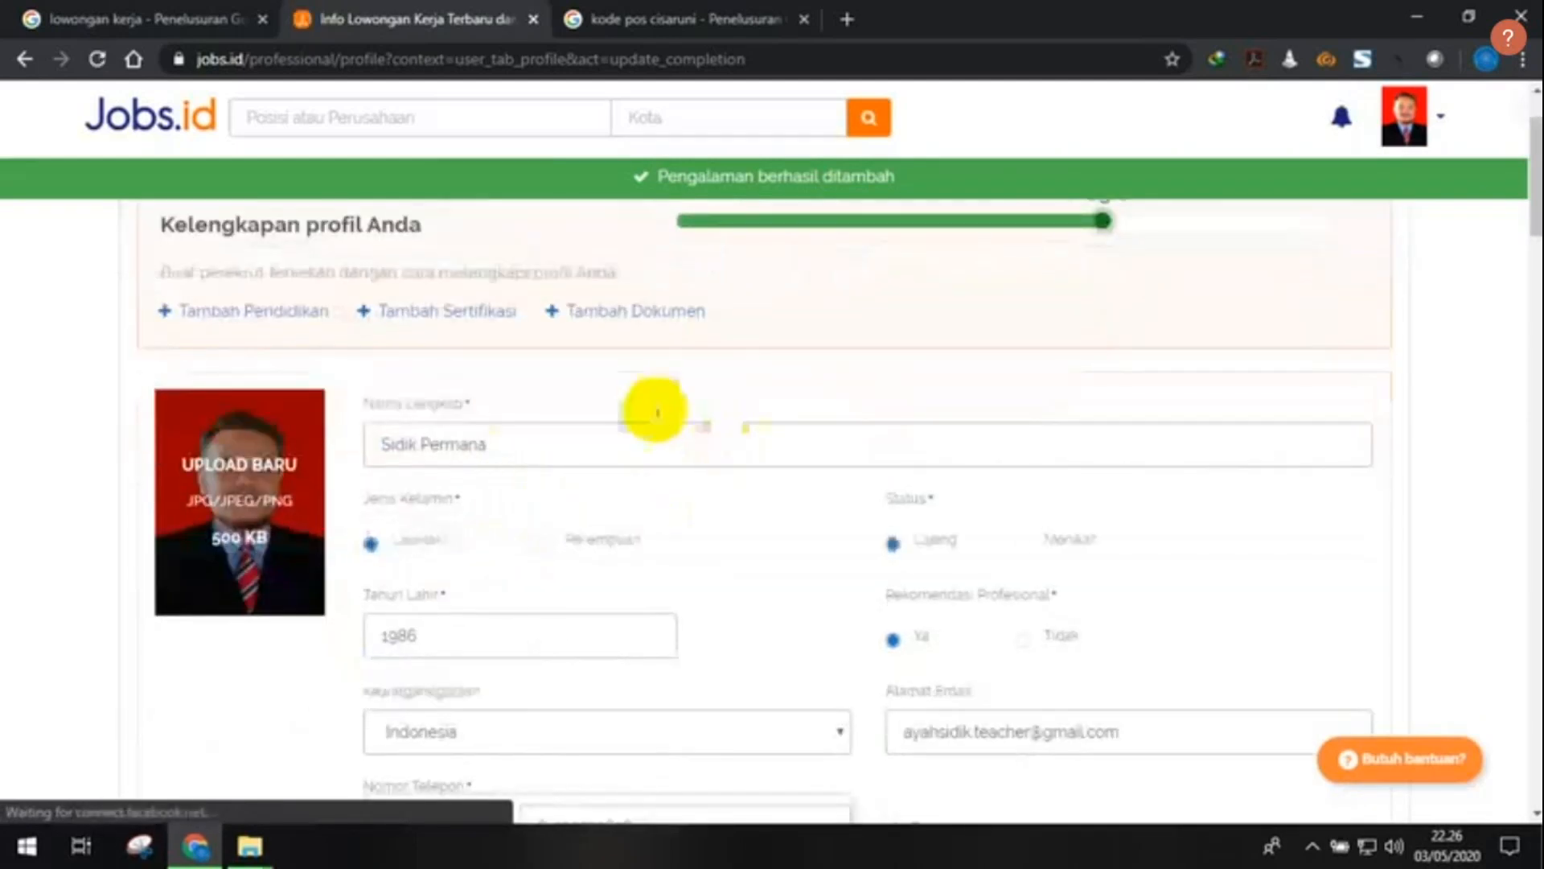
scroll(651, 407, "down", 15)
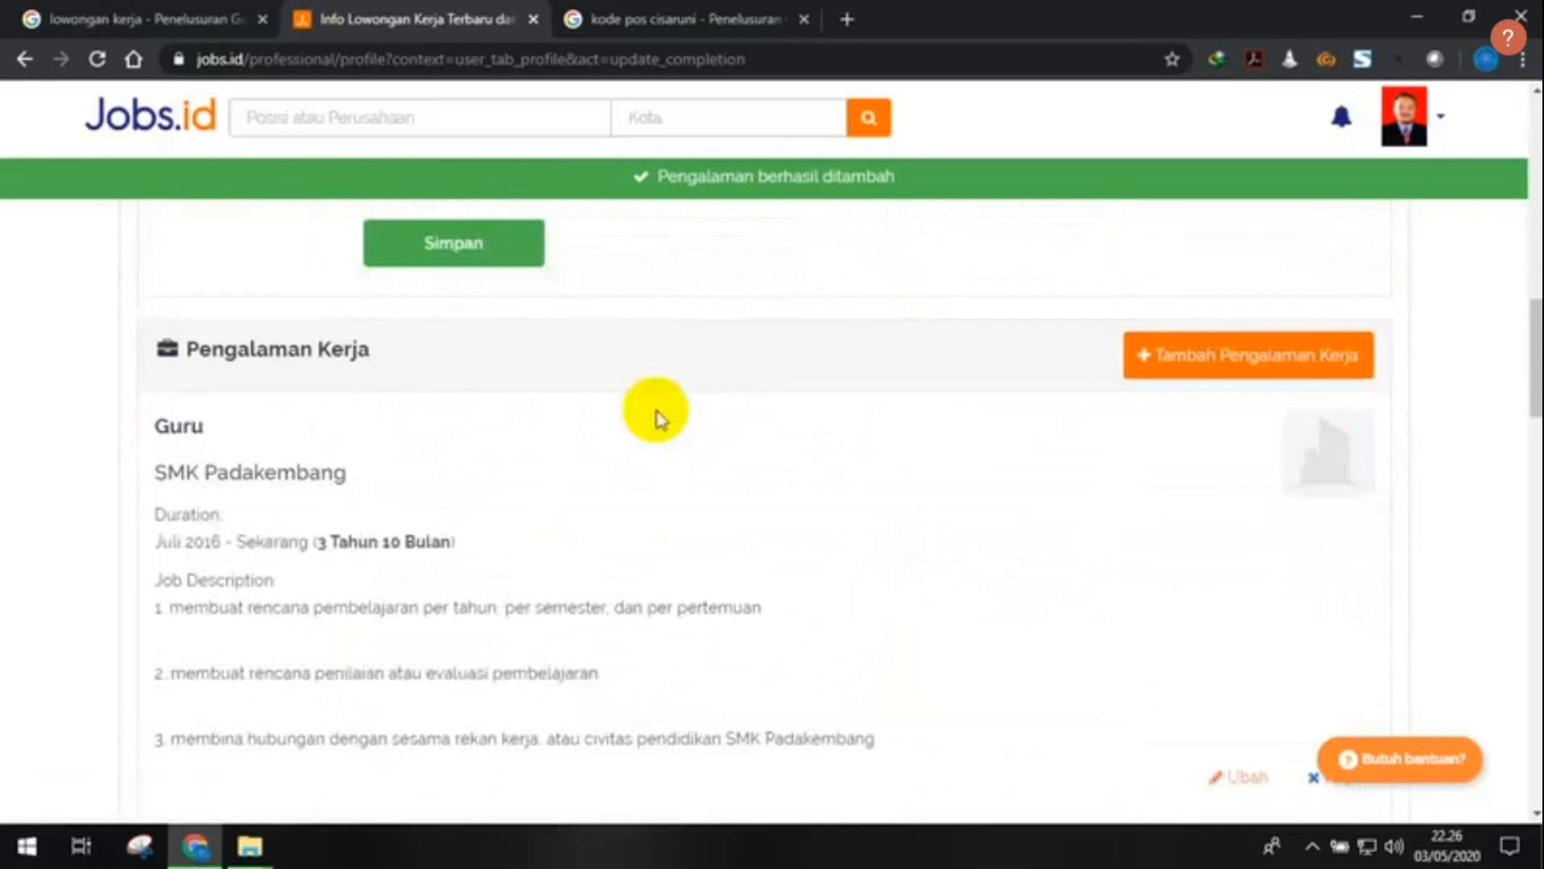
scroll(656, 414, "down", 1)
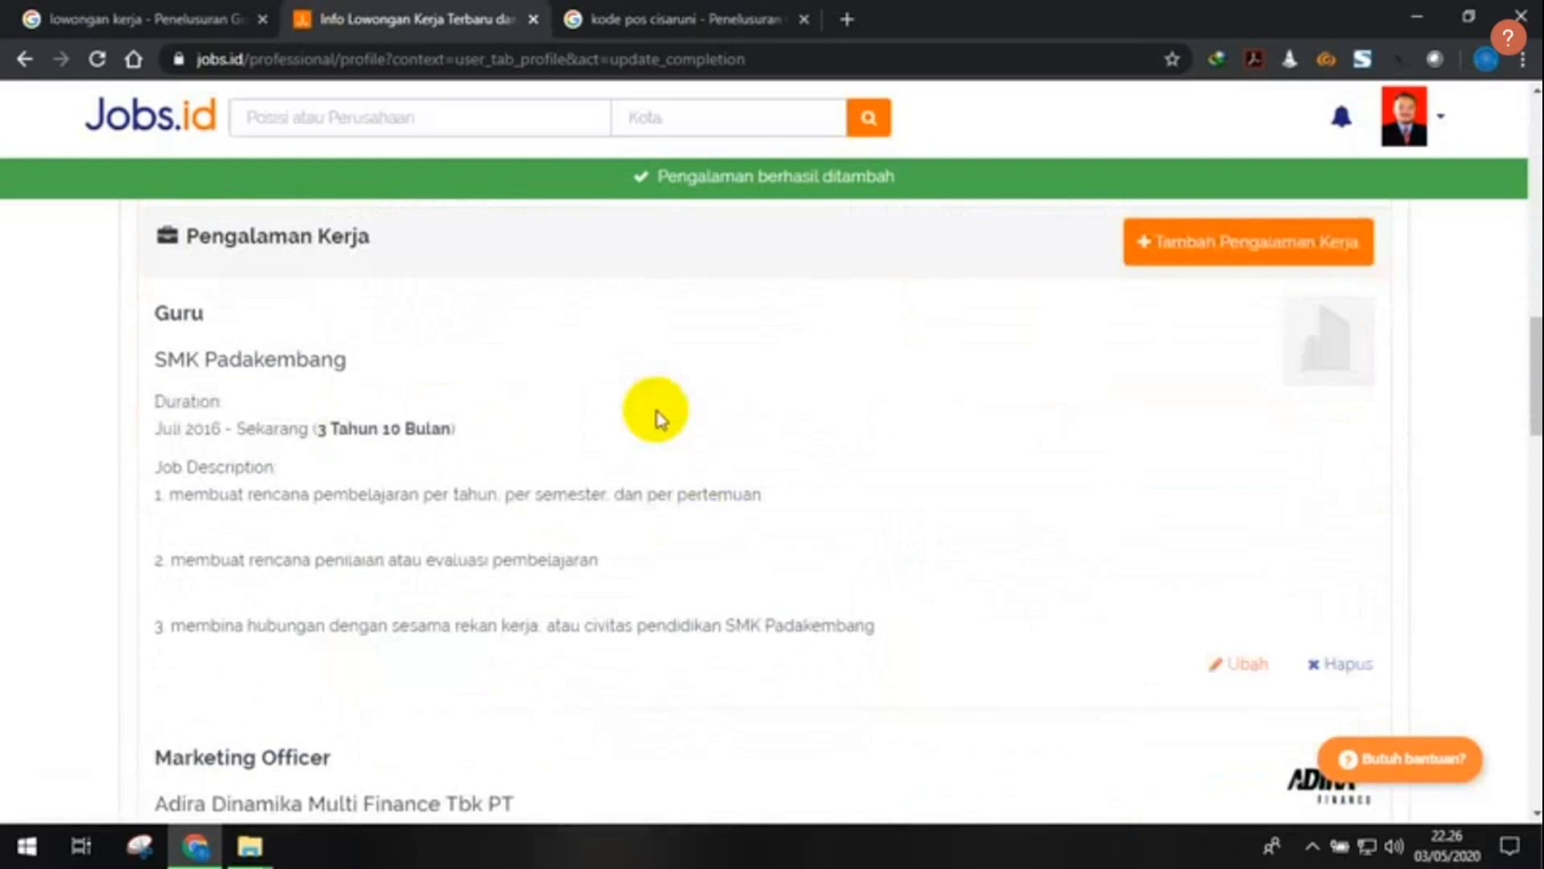
scroll(656, 415, "down", 1)
scroll(665, 412, "down", 4)
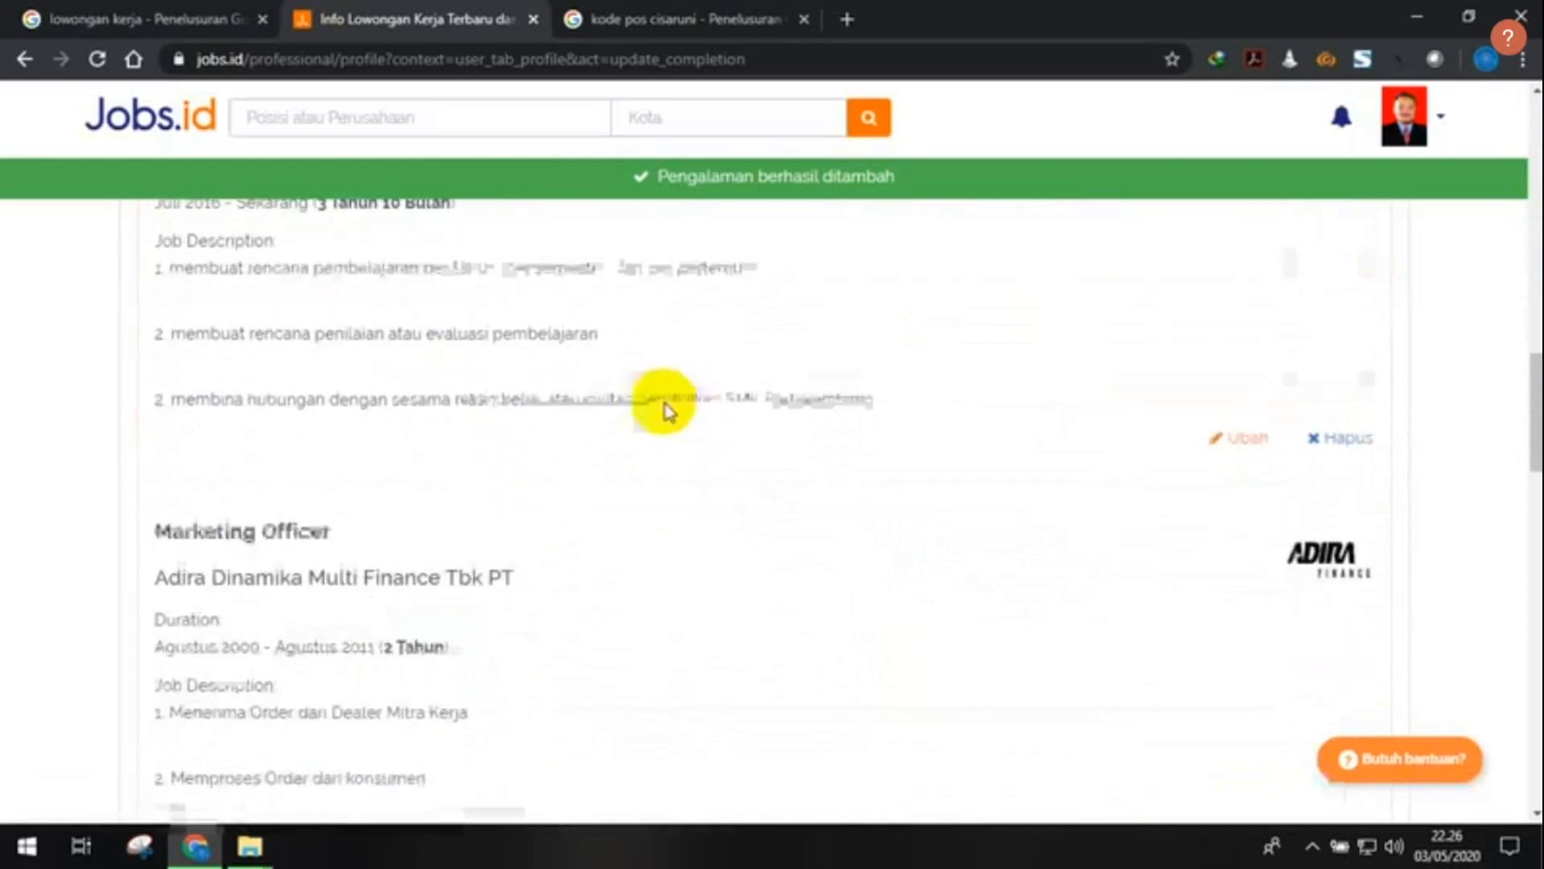
scroll(664, 412, "up", 5)
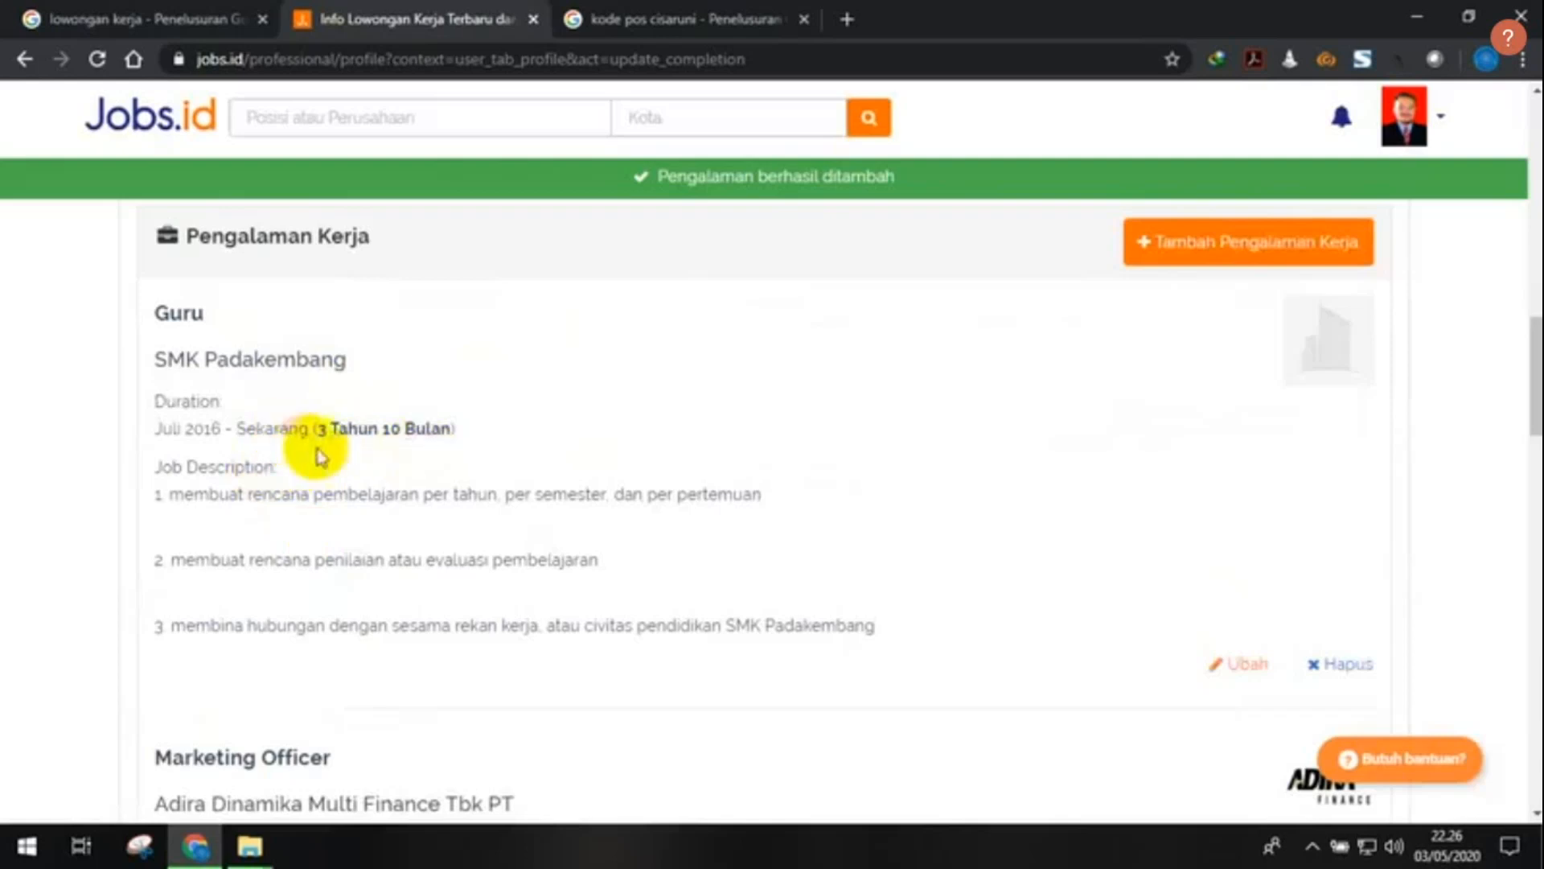
scroll(317, 442, "down", 3)
scroll(326, 452, "up", 3)
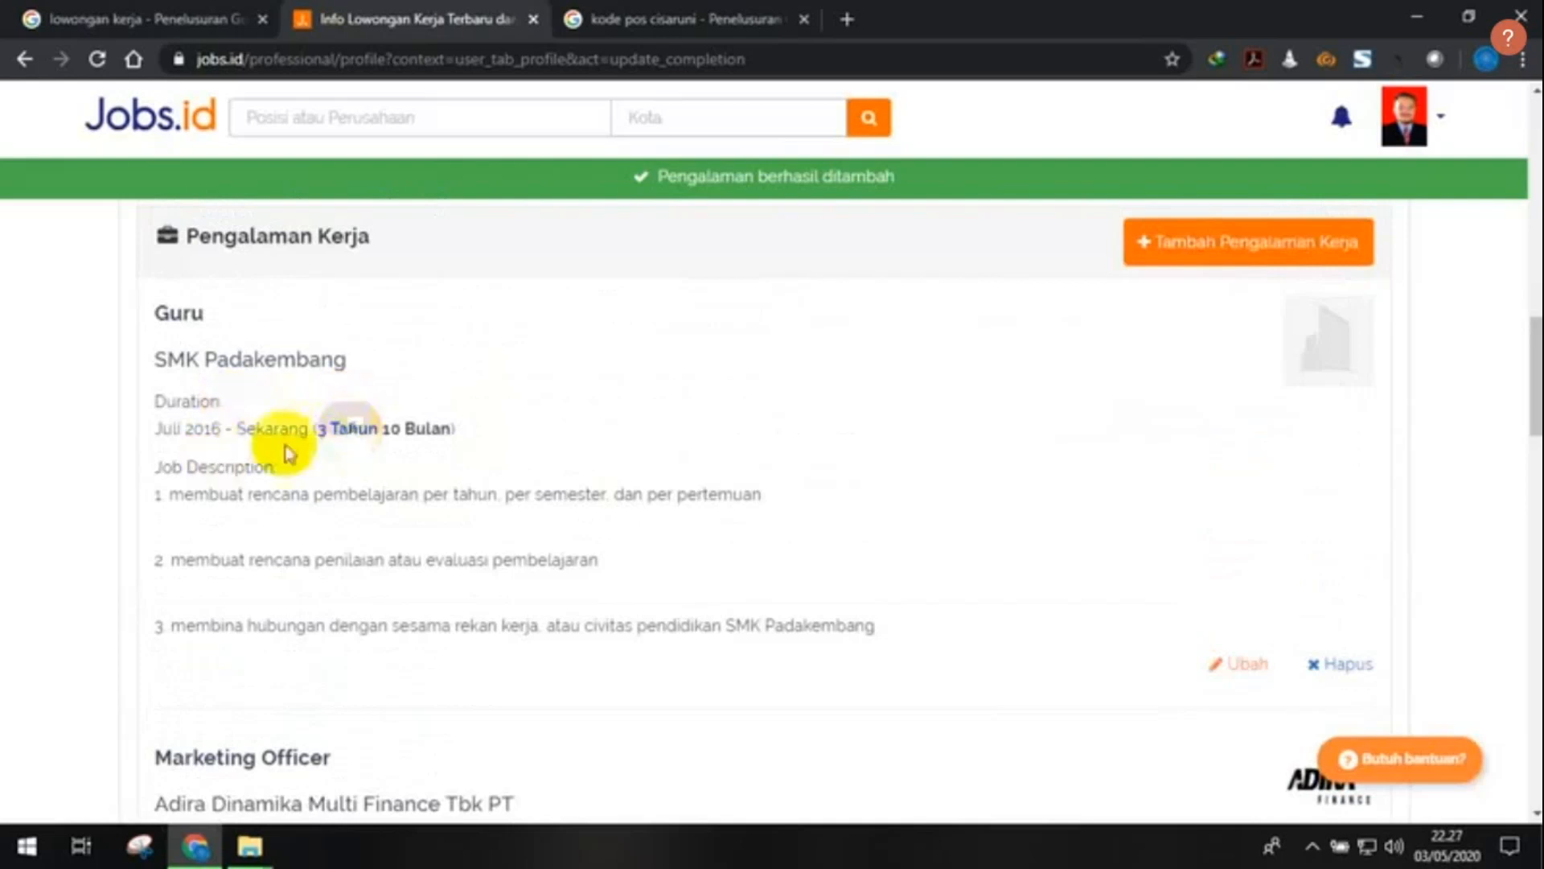
- Start a new blank education entry with + Tambah Pendidikan in the Pendidikan section
scroll(555, 458, "down", 1)
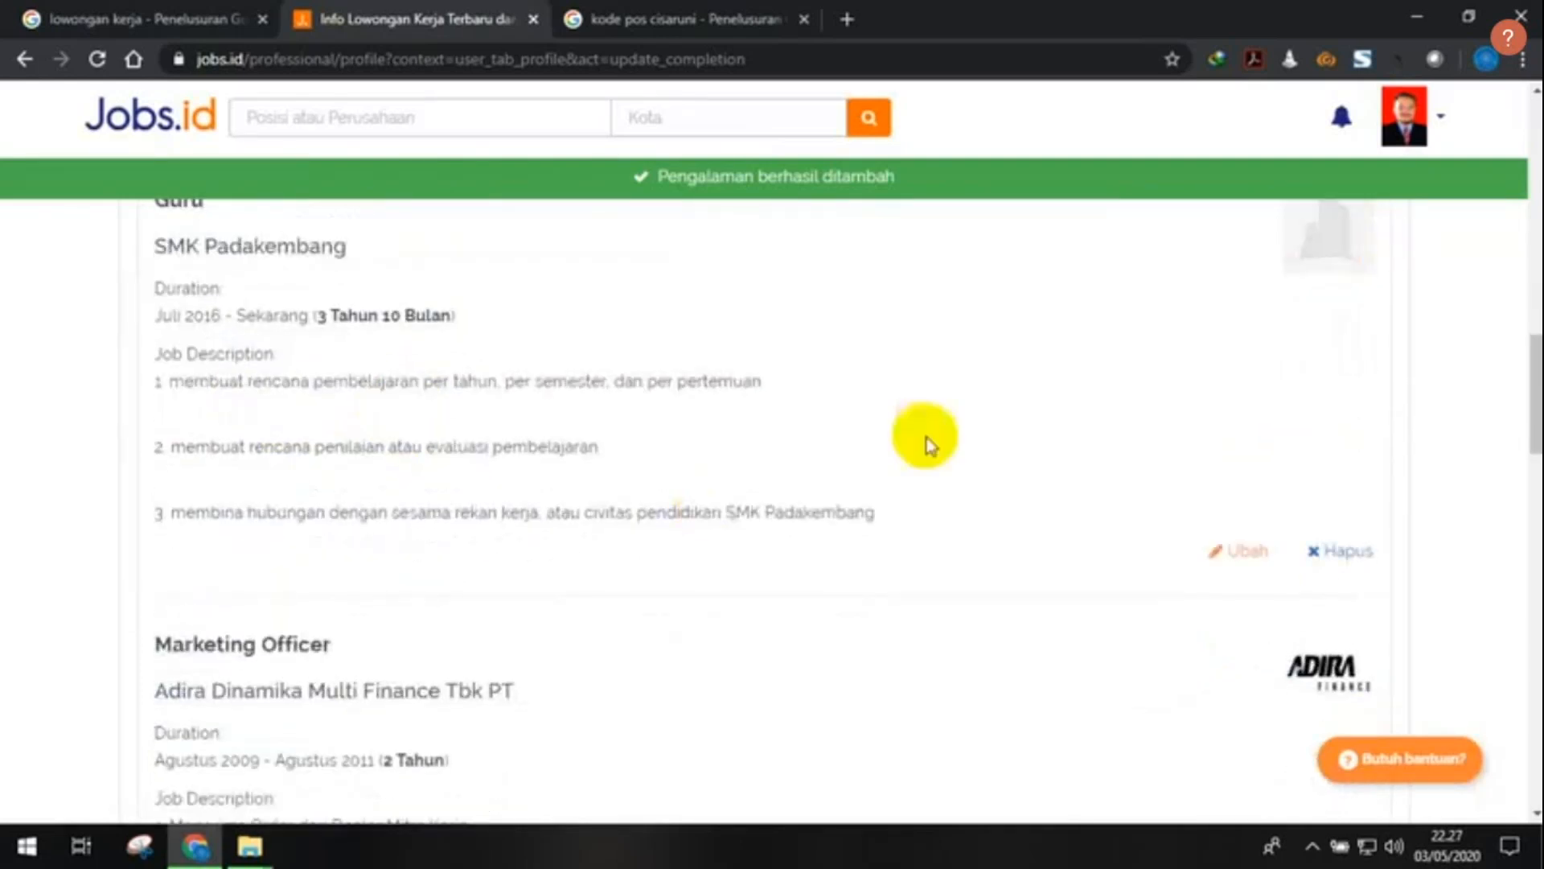
scroll(492, 506, "down", 2)
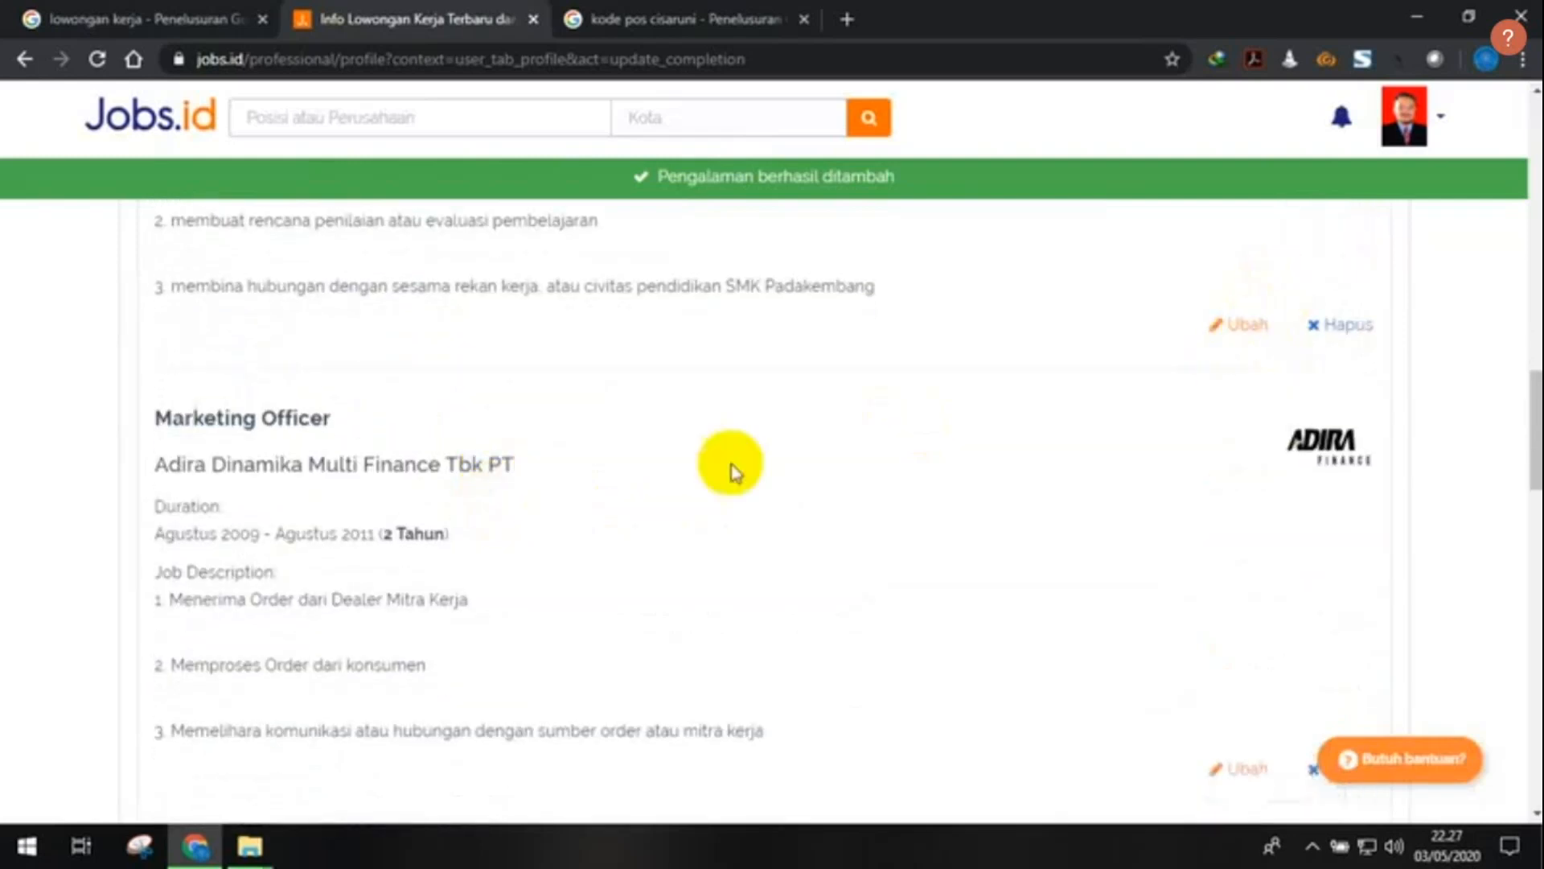
scroll(1287, 314, "up", 2)
scroll(1279, 315, "down", 1)
scroll(1065, 379, "up", 3)
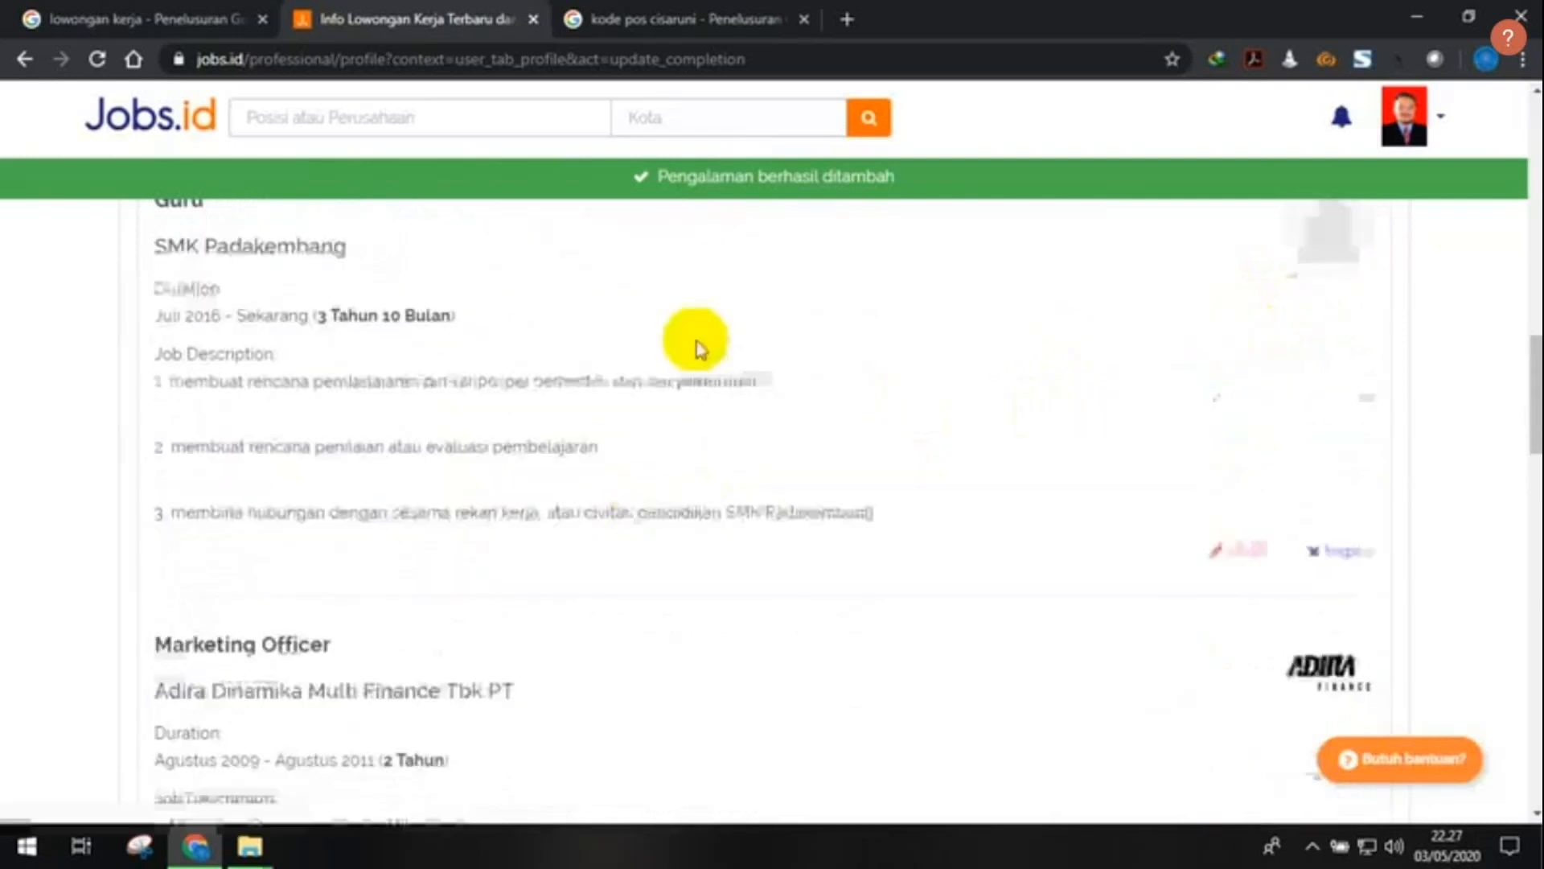
scroll(451, 534, "down", 2)
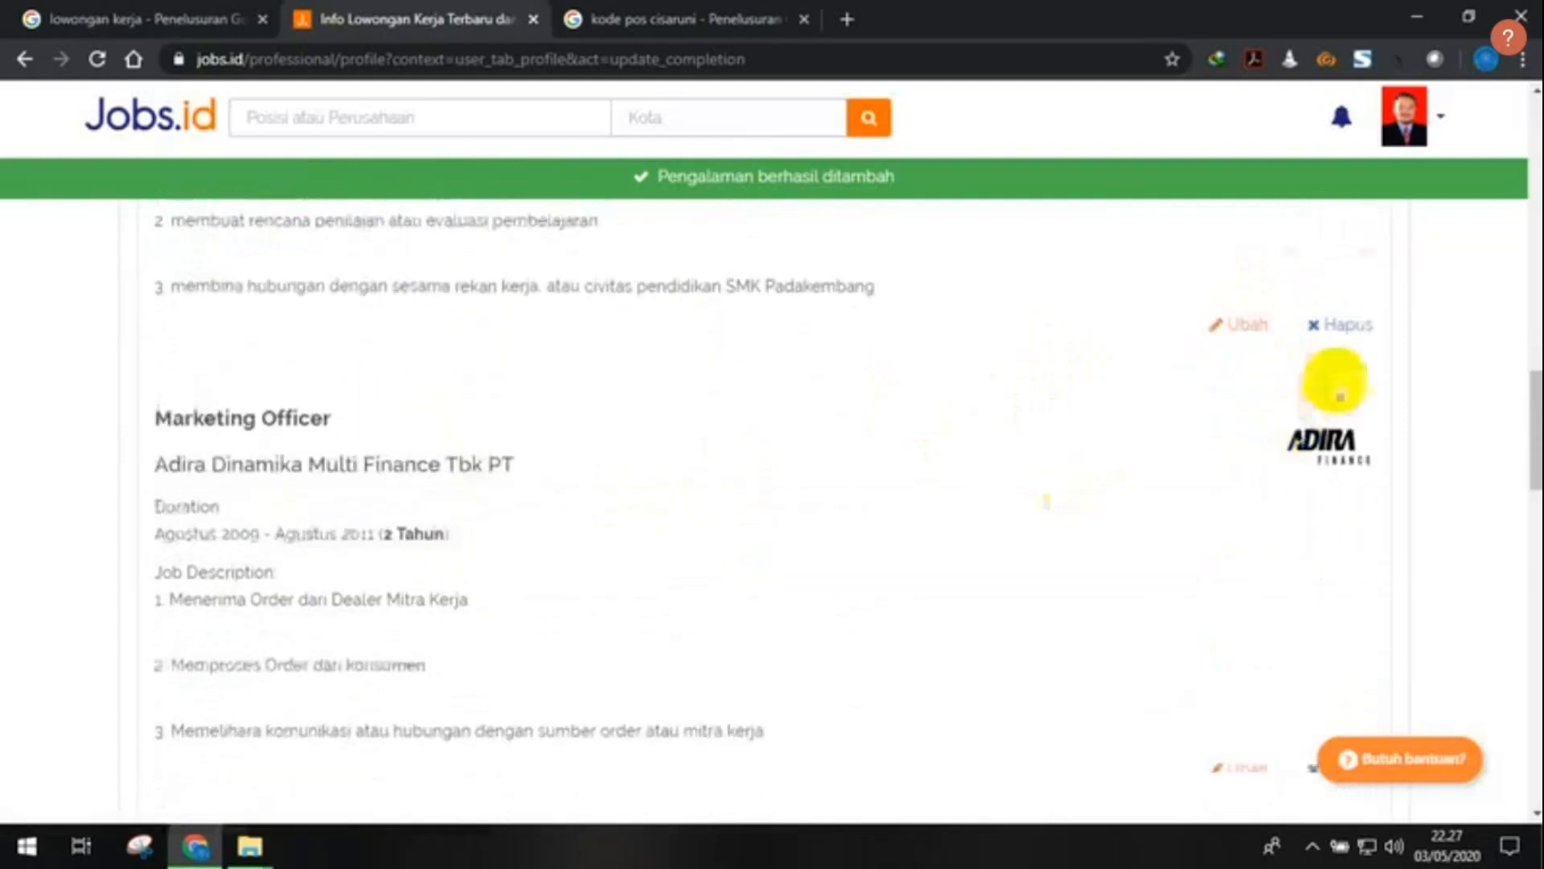
scroll(845, 510, "down", 1)
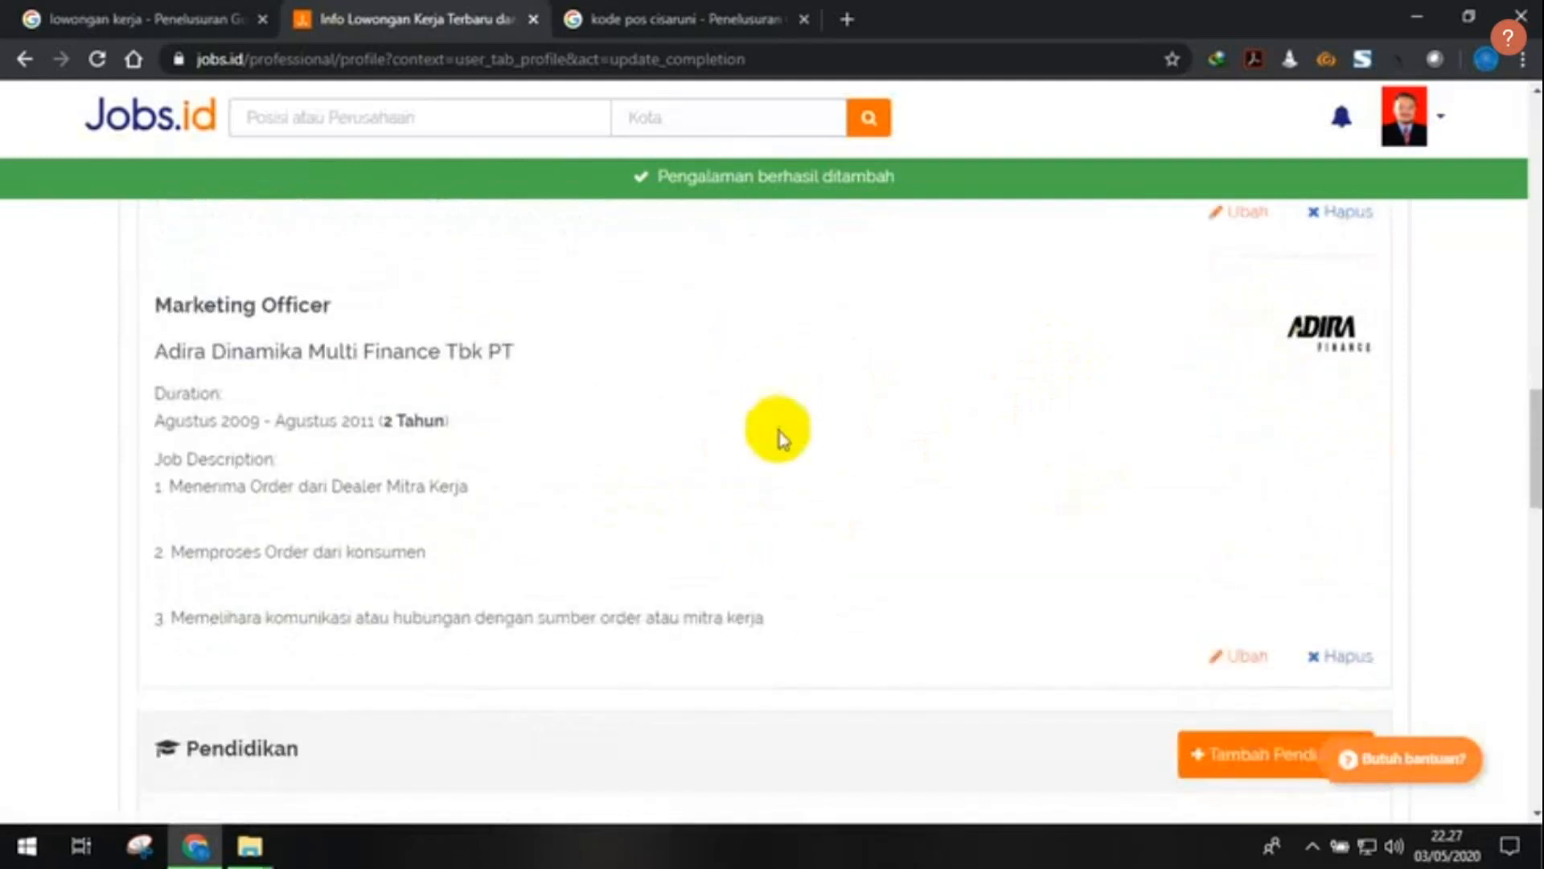
scroll(781, 434, "down", 1)
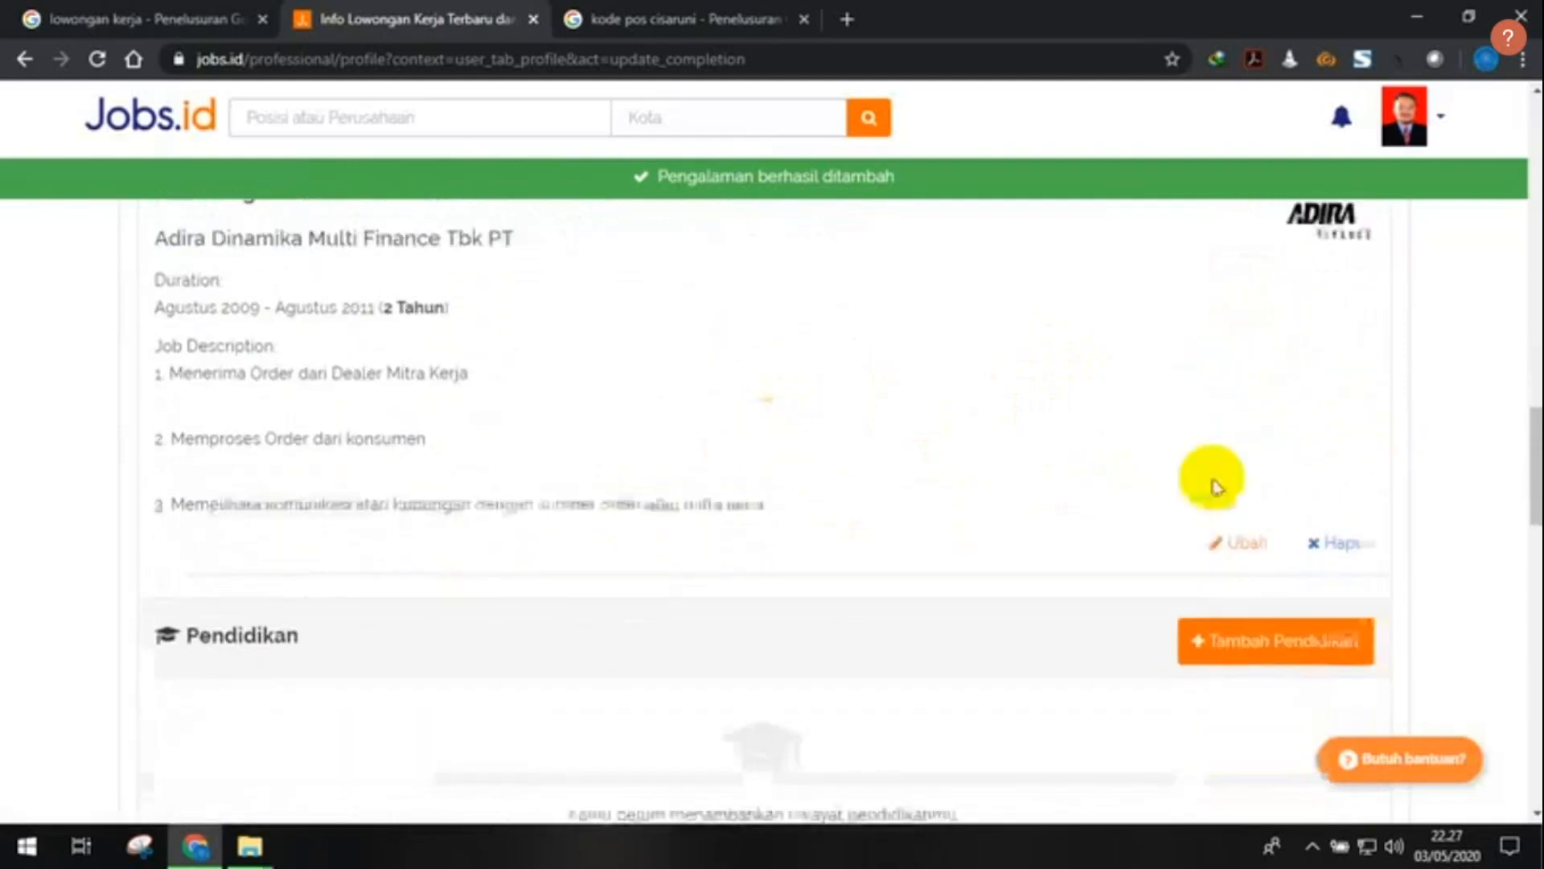
scroll(810, 448, "down", 2)
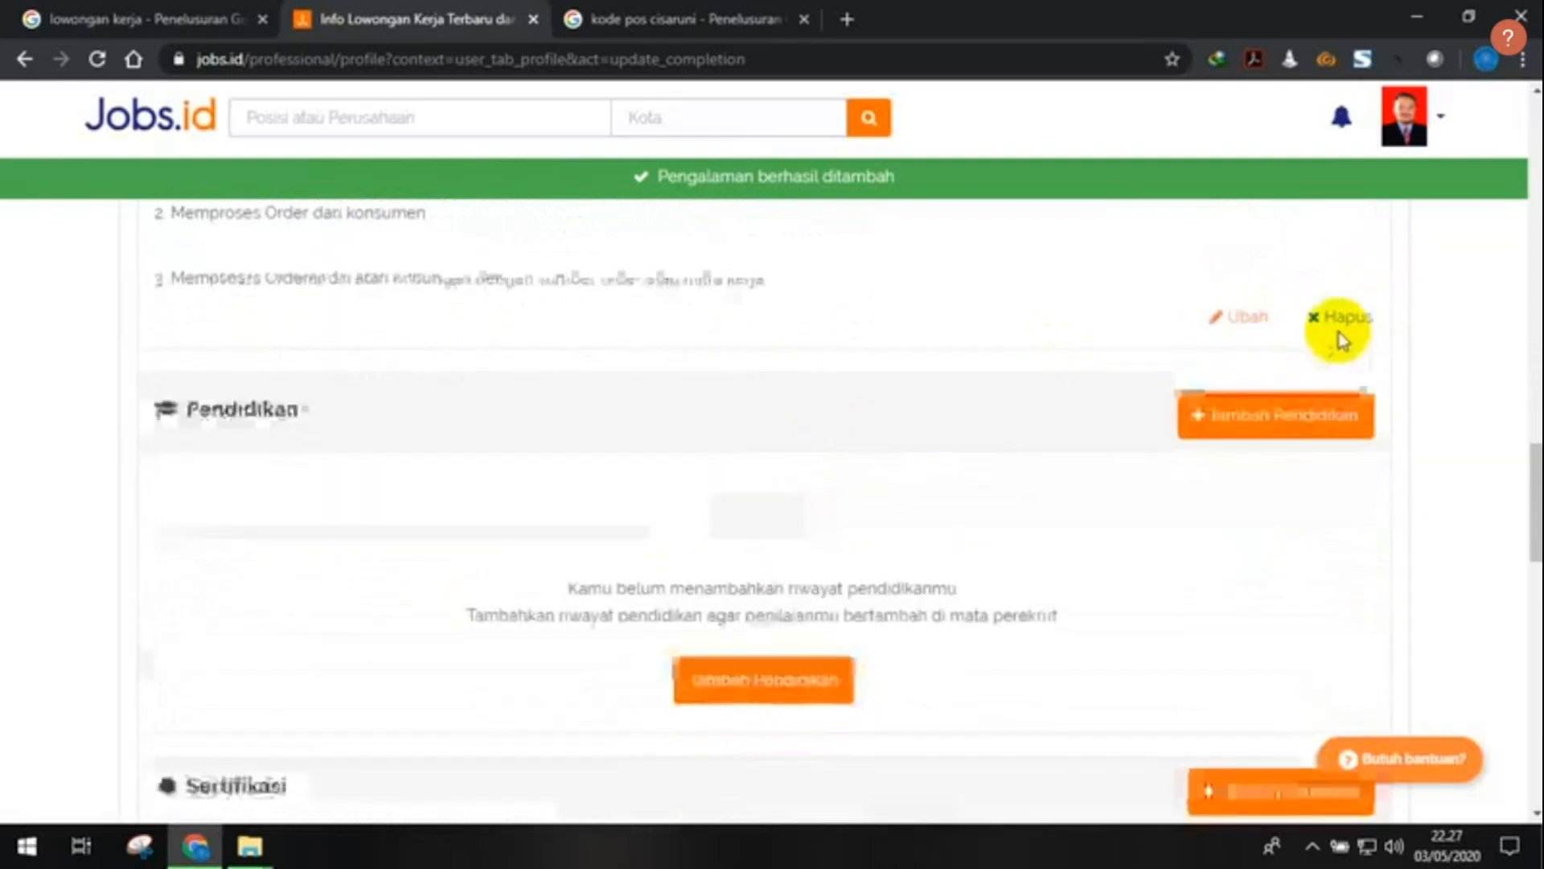
scroll(714, 375, "down", 1)
scroll(713, 380, "up", 1)
scroll(234, 383, "down", 1)
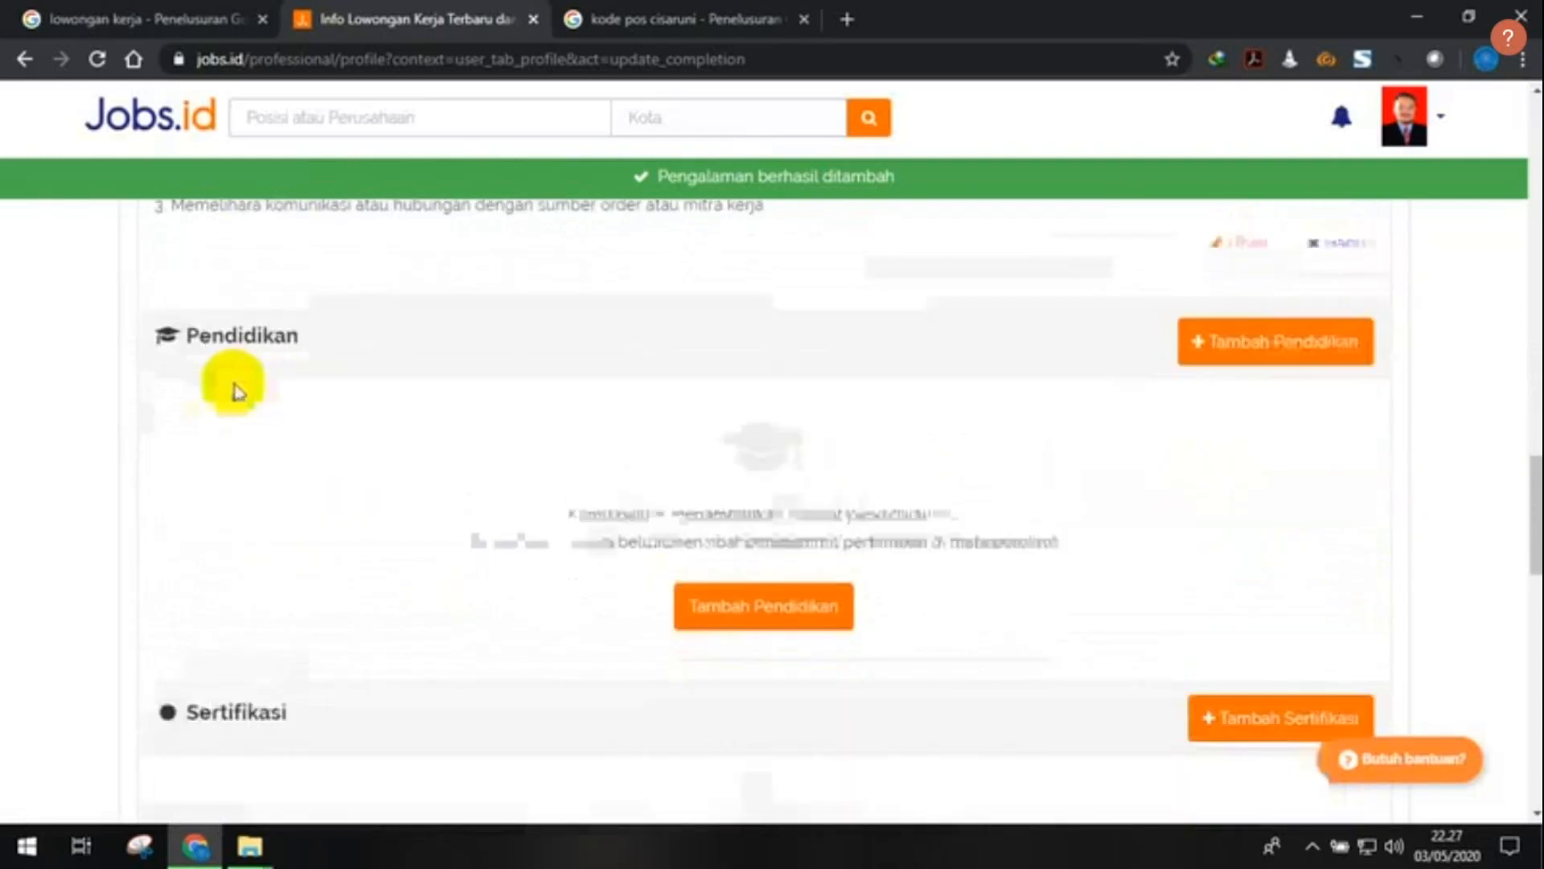
left_click(1291, 311)
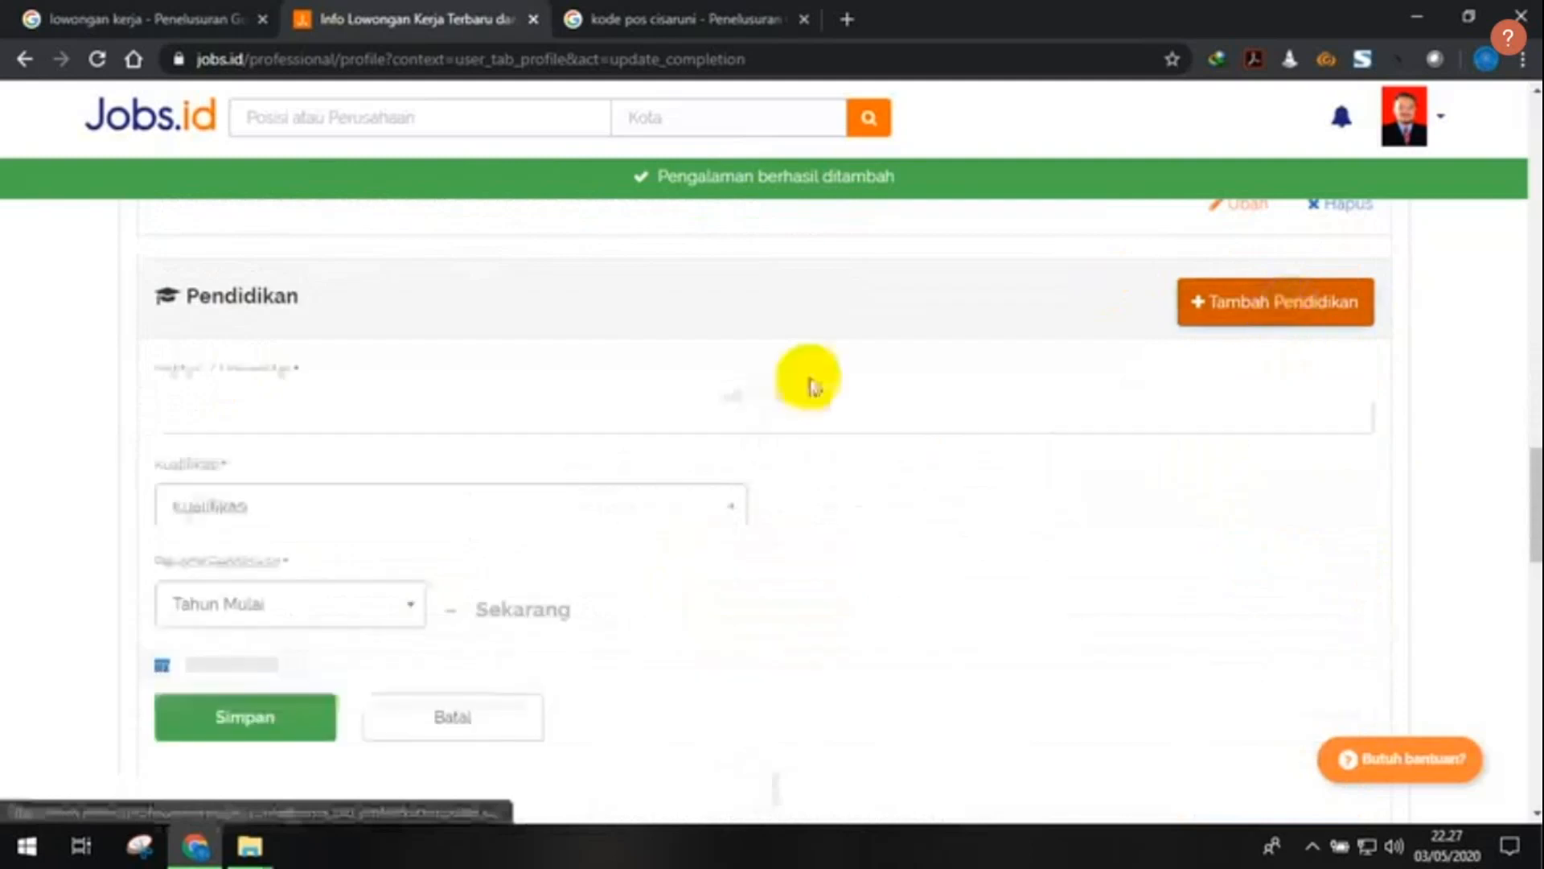
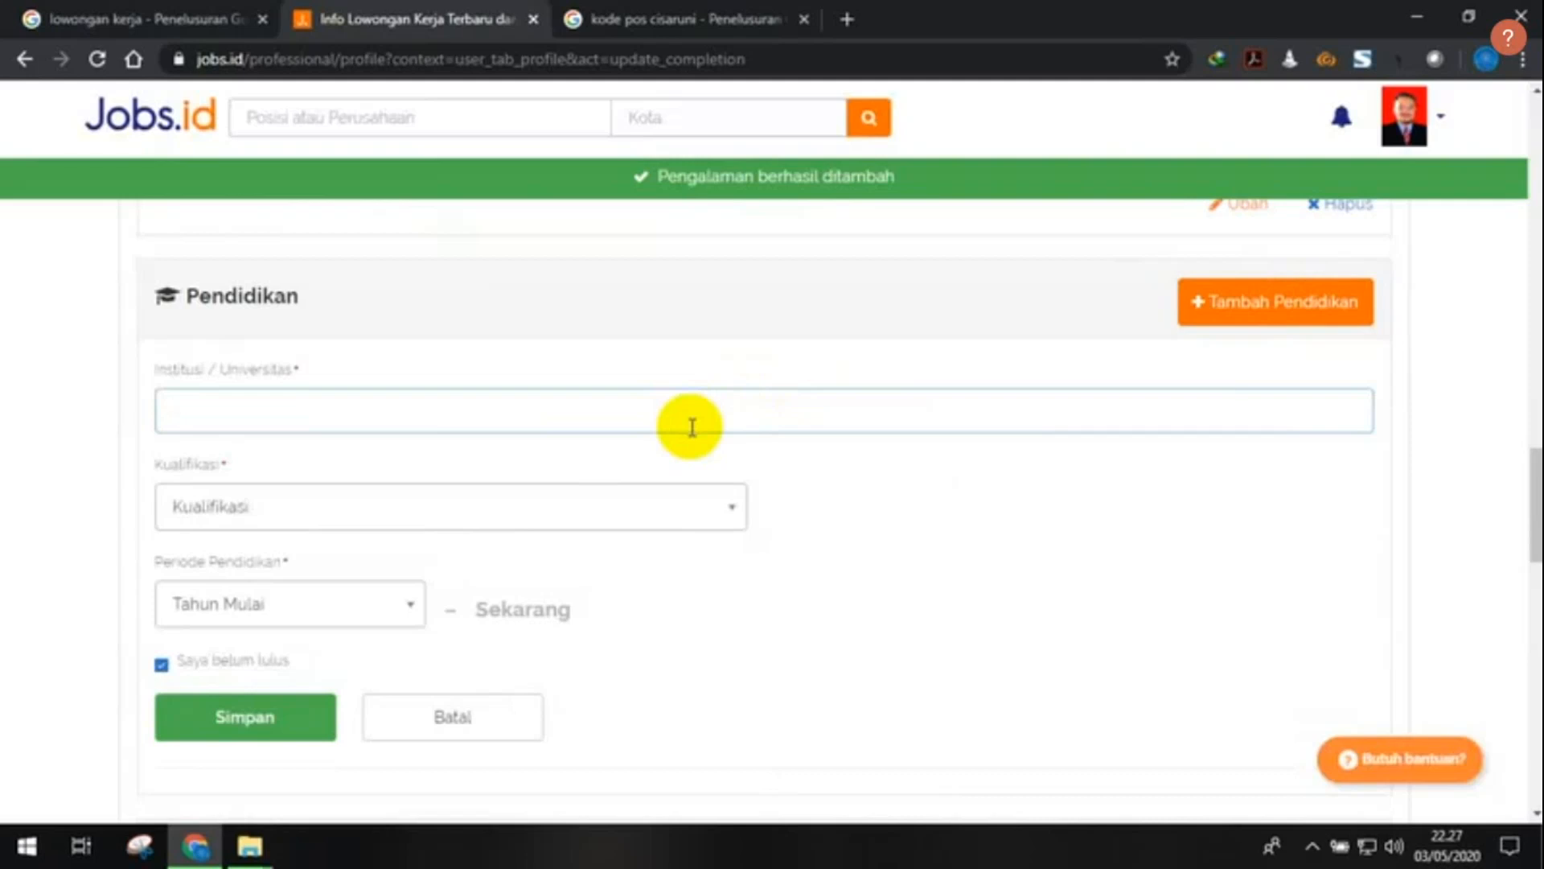
- Enter 'universitas pendidikan indonesia (UPI) Bandung' as the education entry's institution
type("Universi")
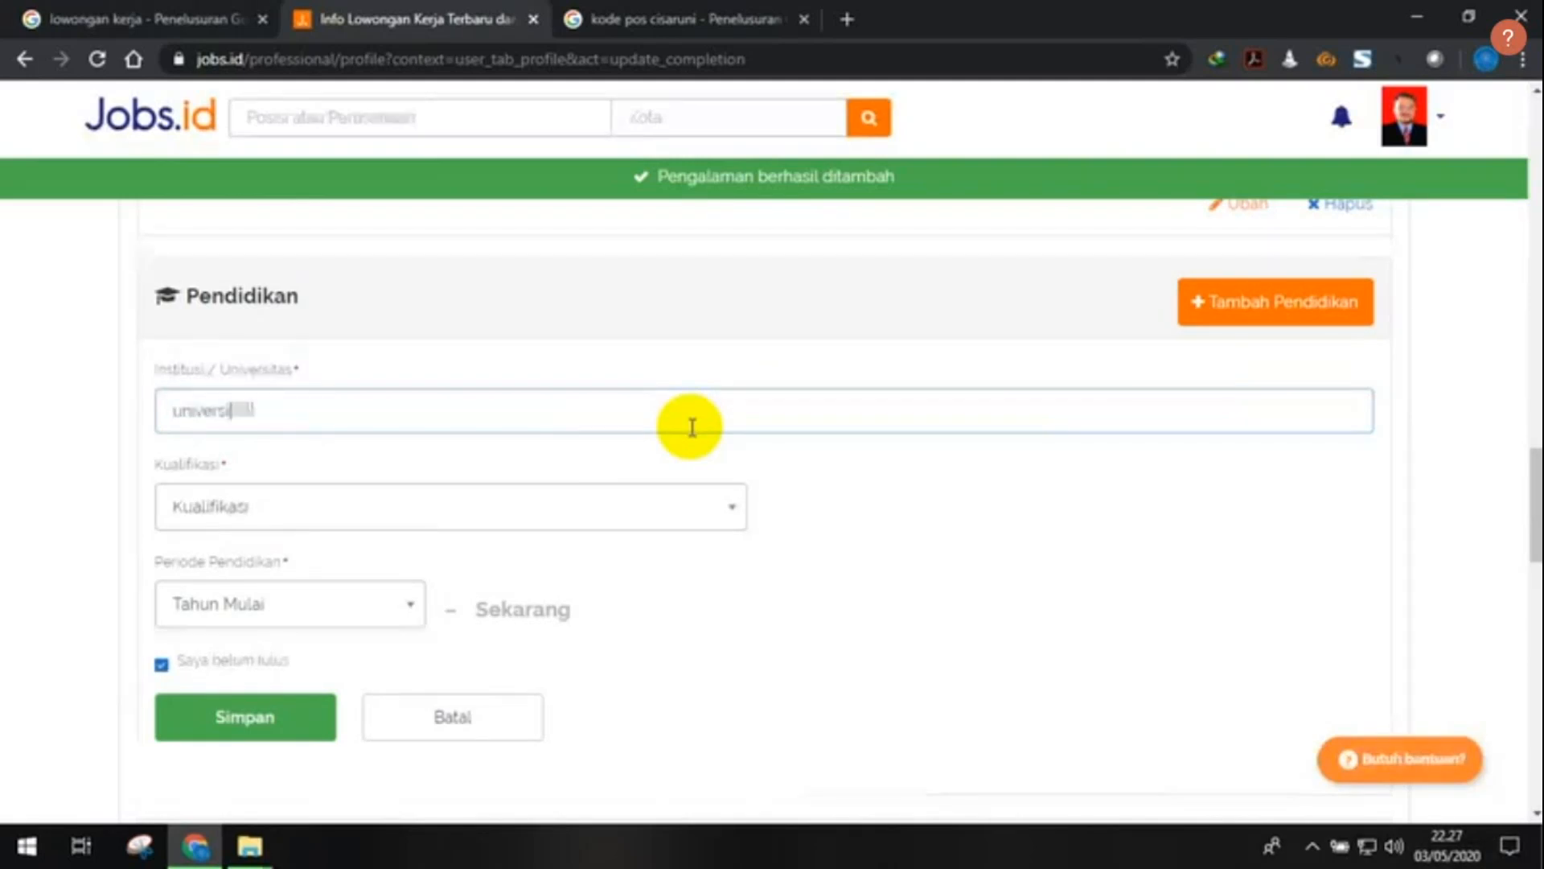
type("tas pendidikan i")
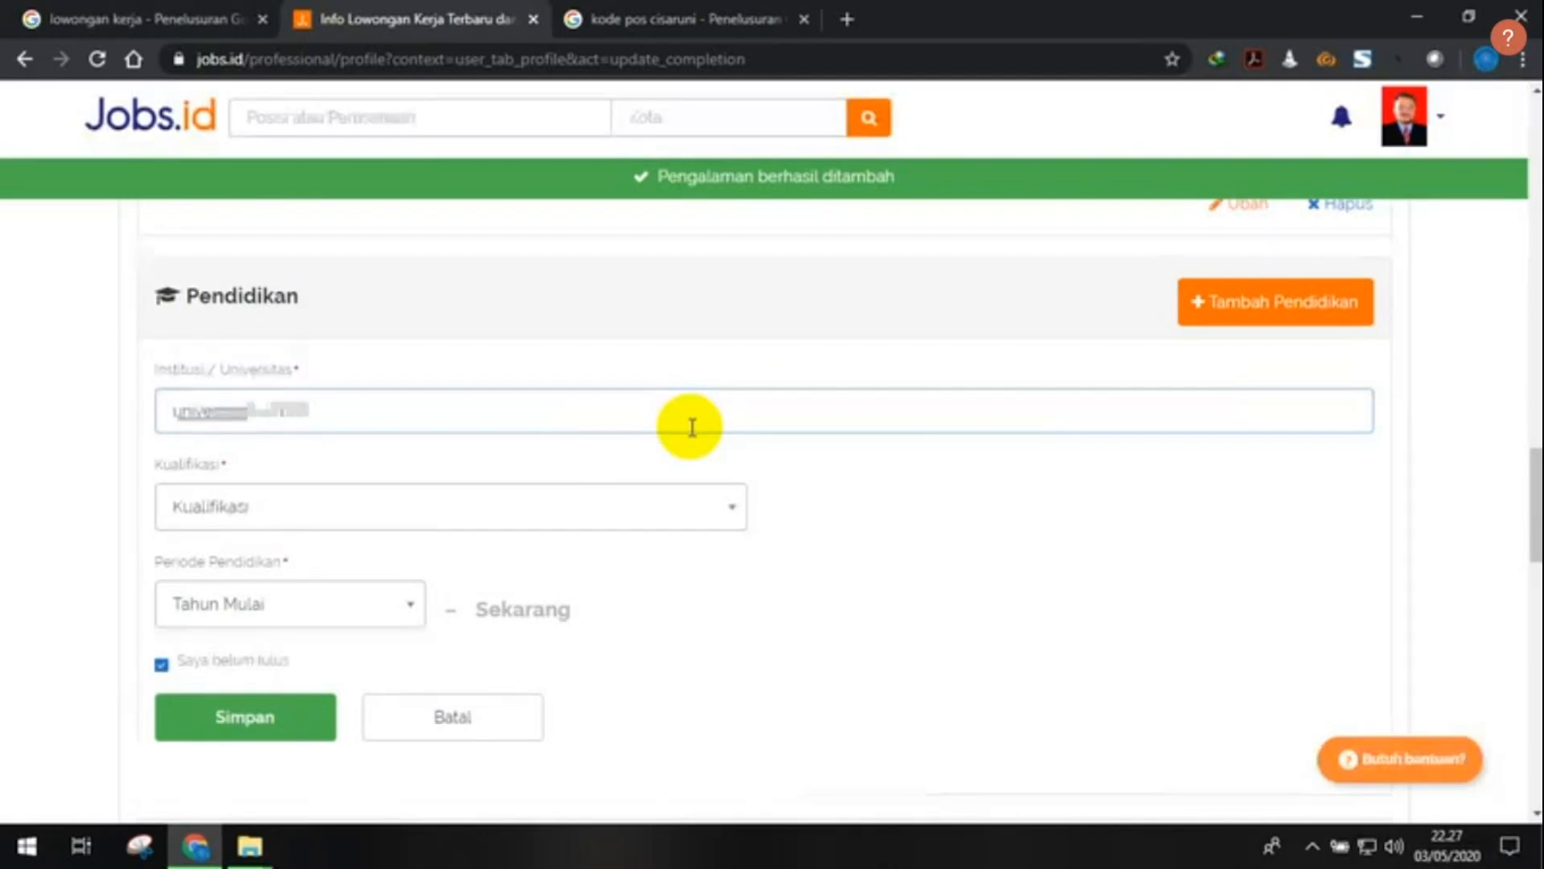
type("n")
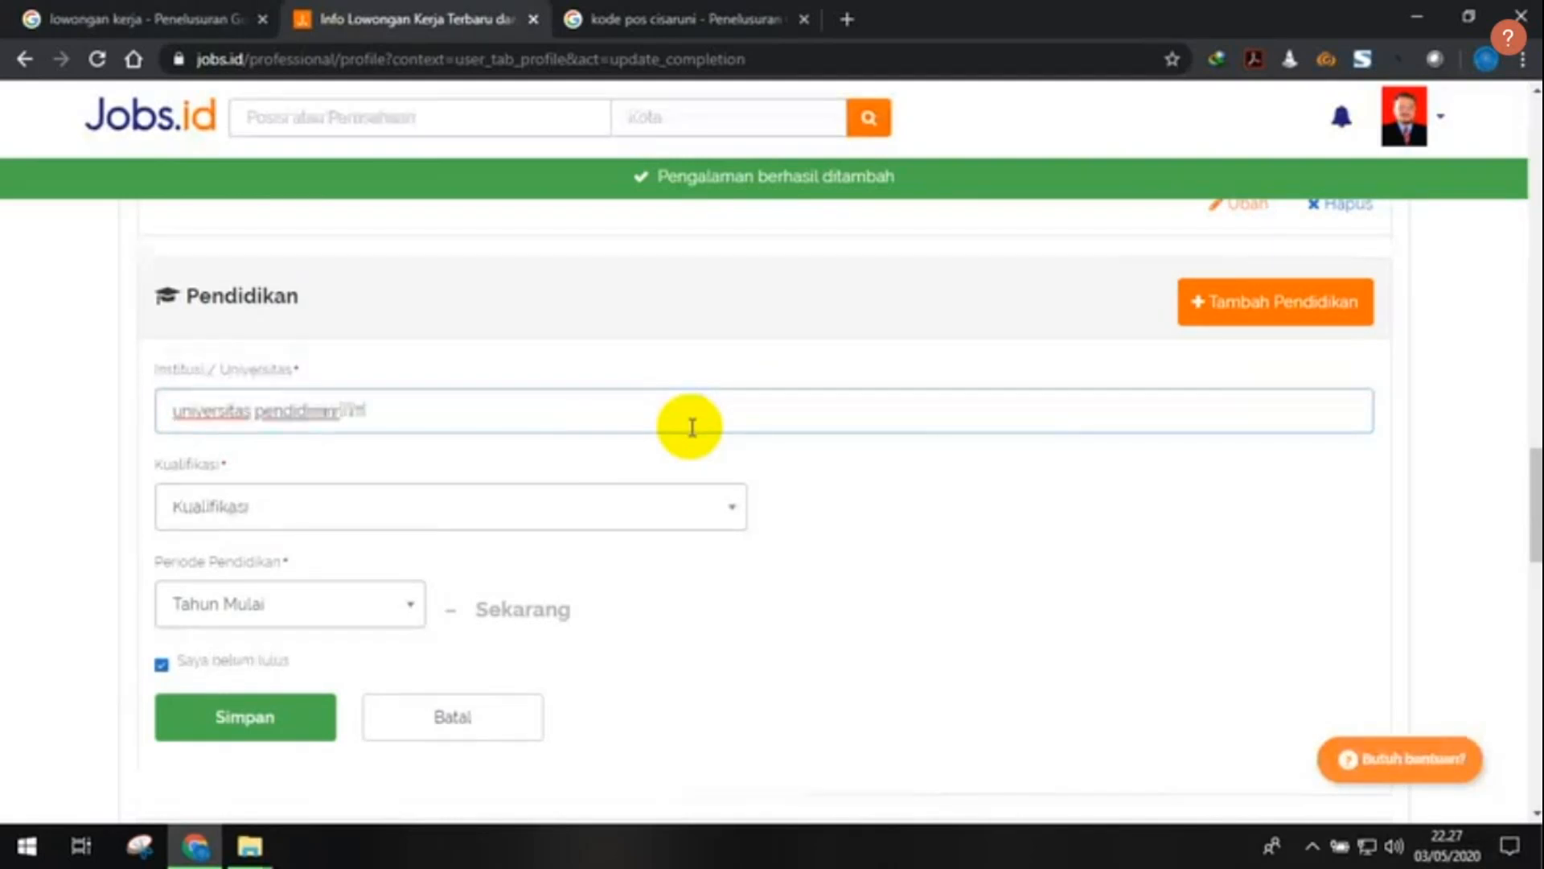
type("donesia")
left_click(801, 471)
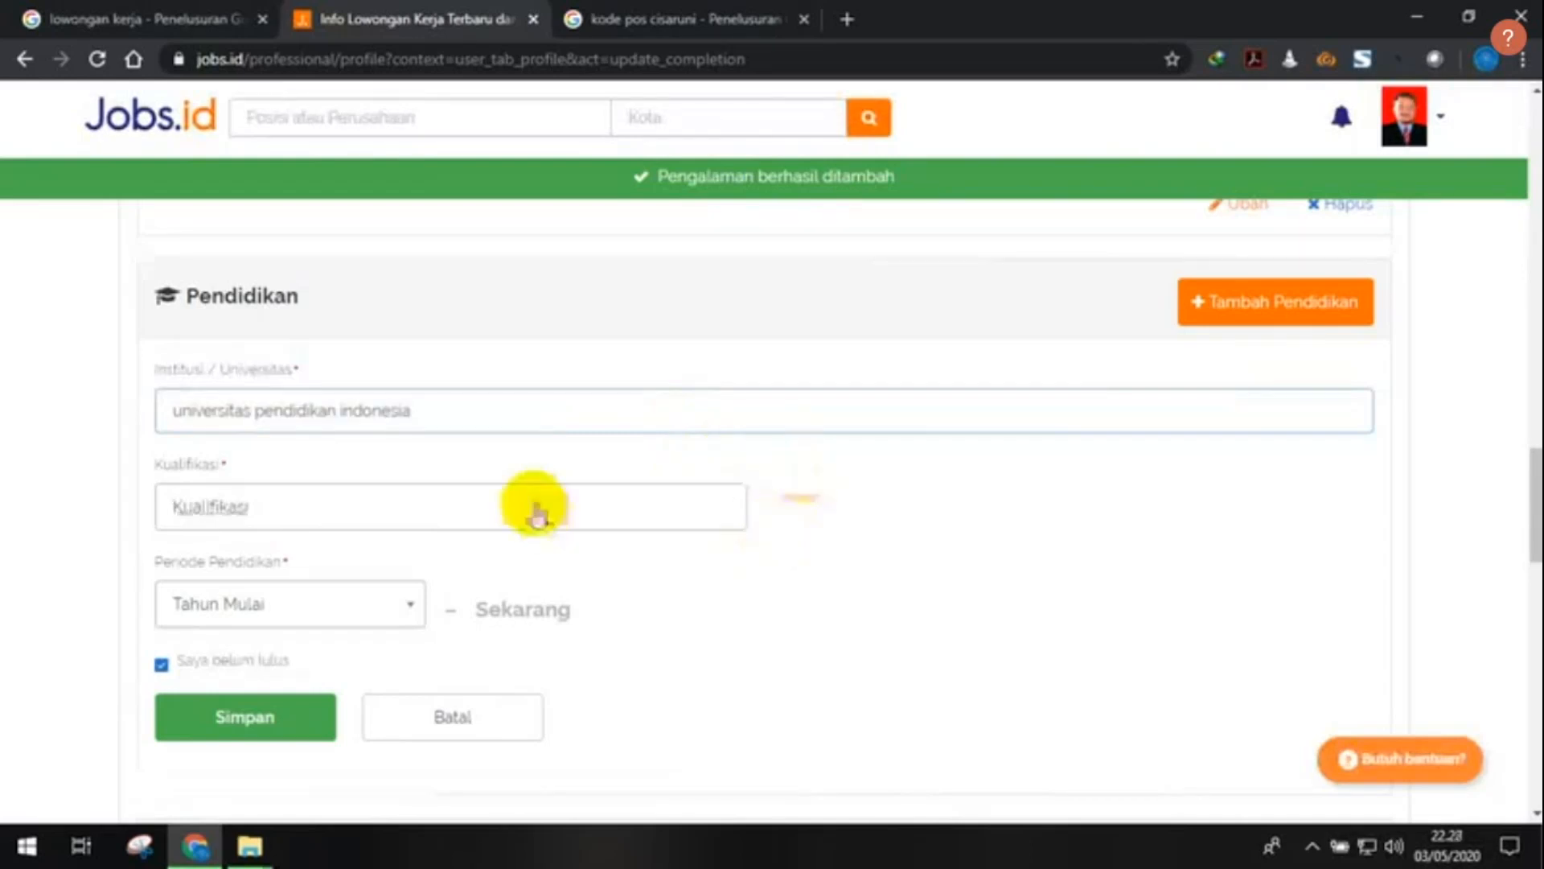
left_click(534, 413)
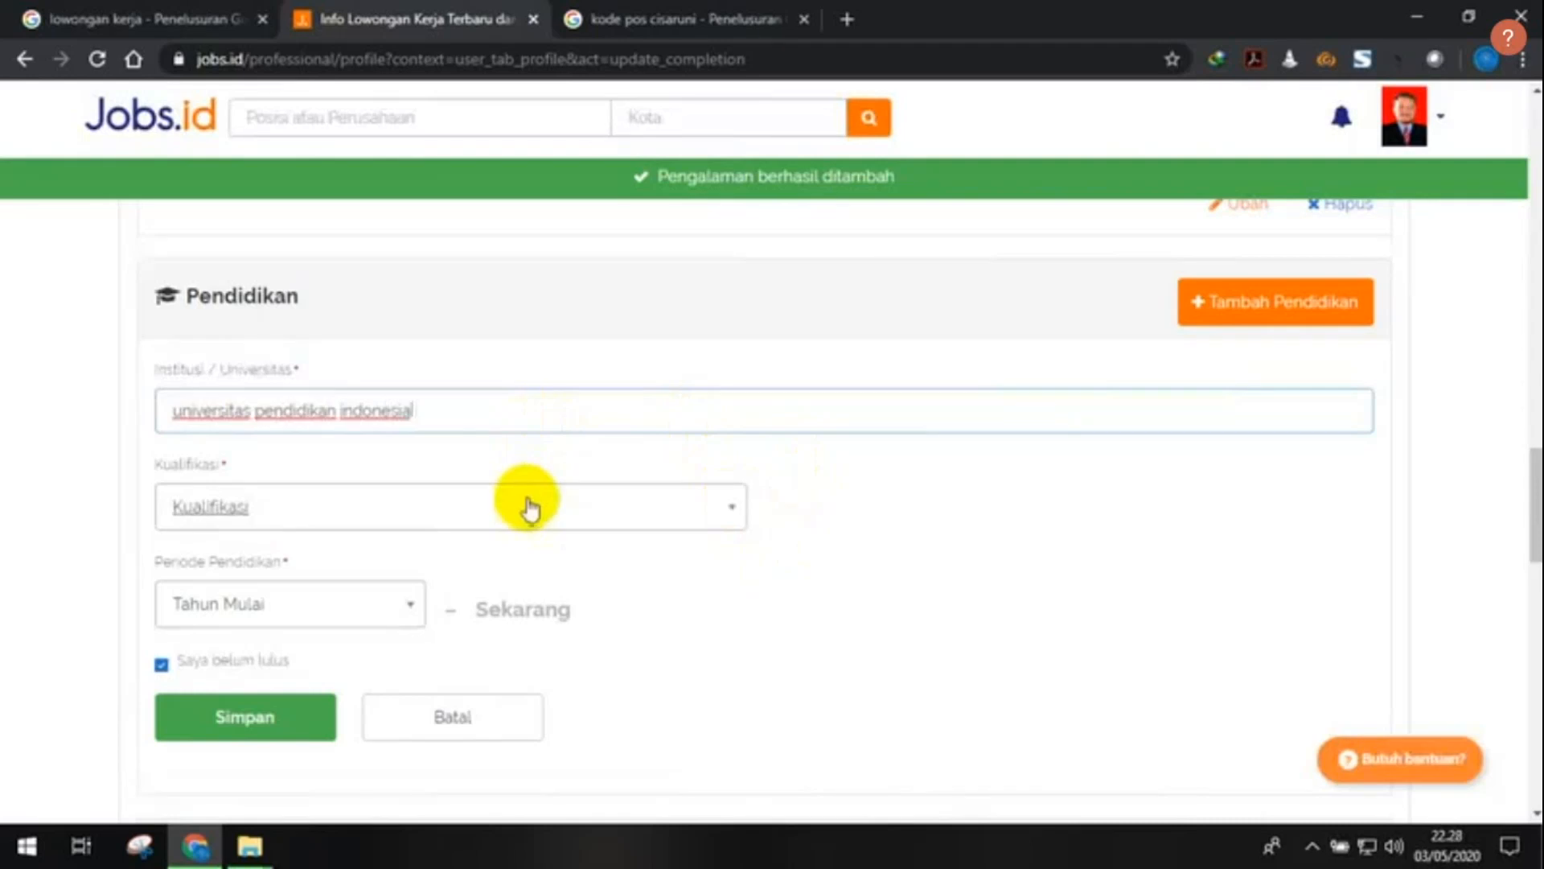
type("(UPI) Bandung")
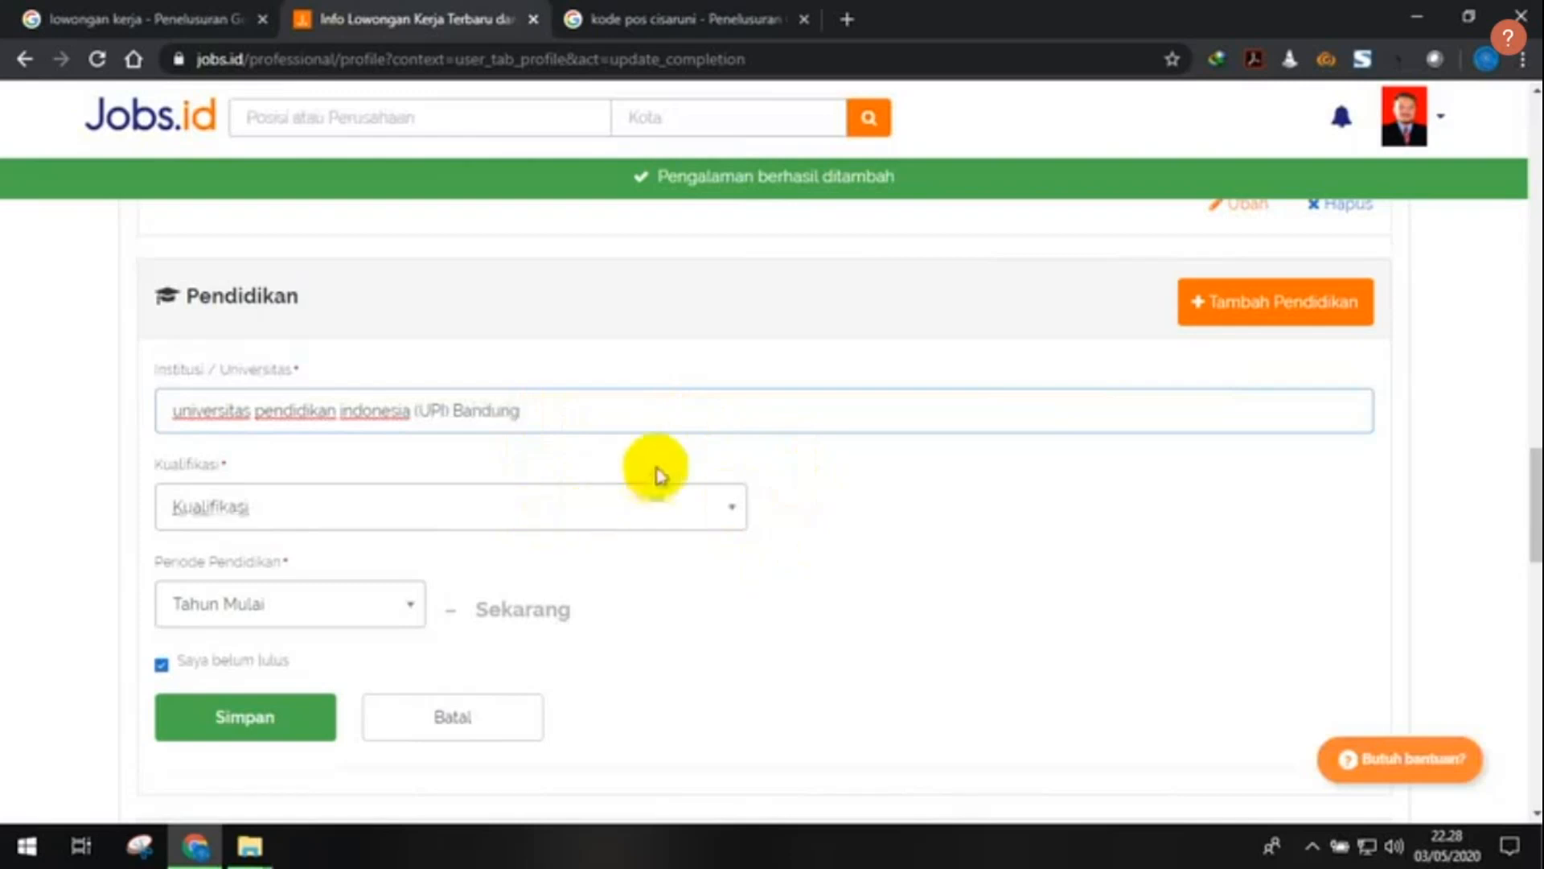
- Choose Sarjana as the education qualification
left_click(426, 506)
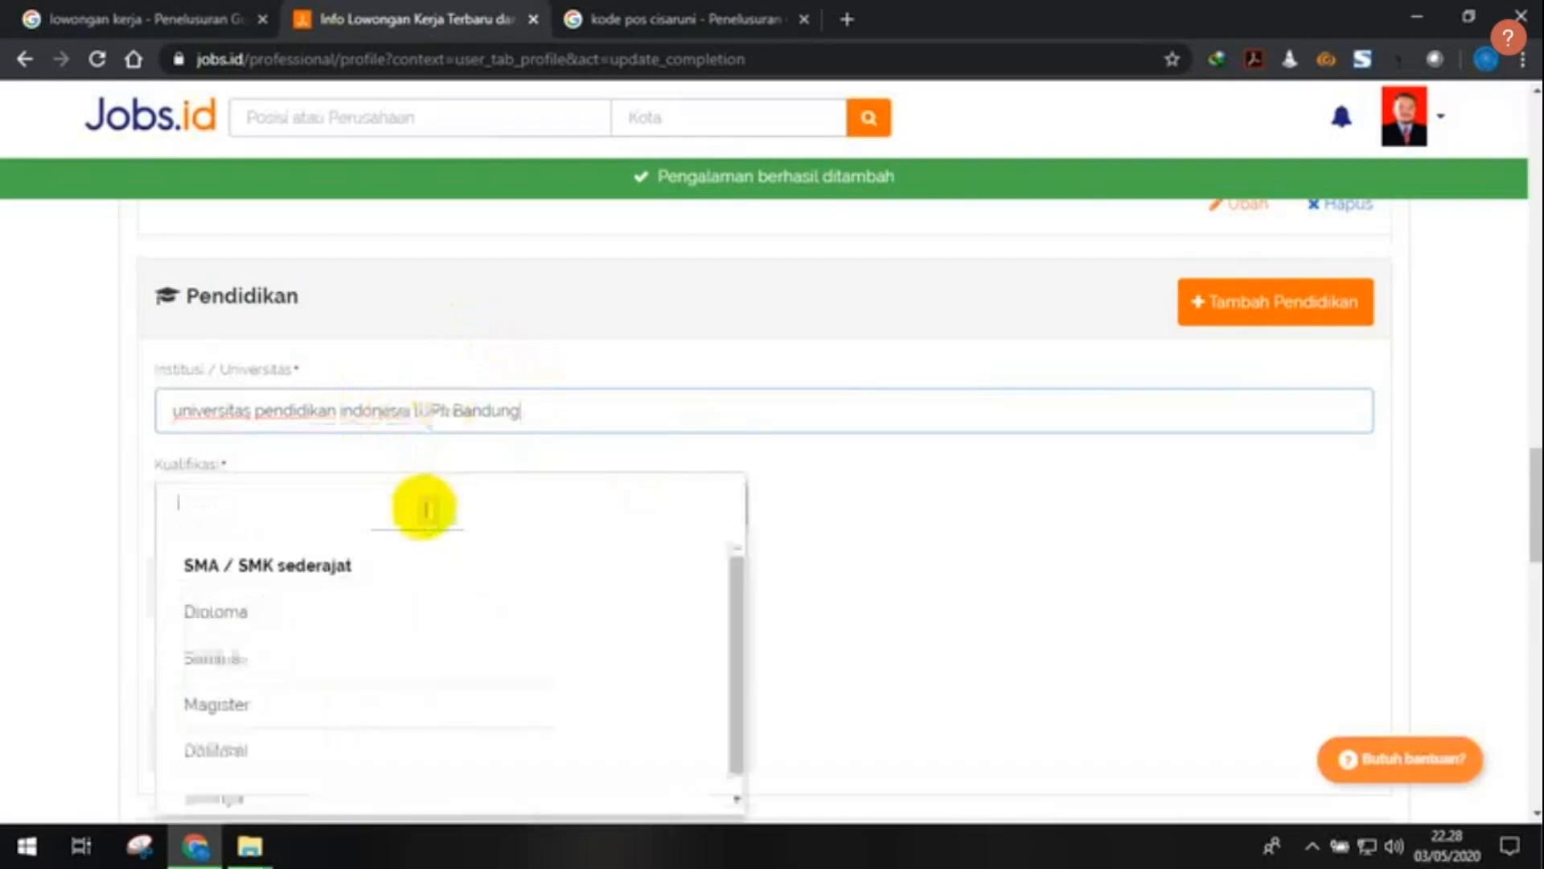
left_click(439, 653)
left_click(413, 506)
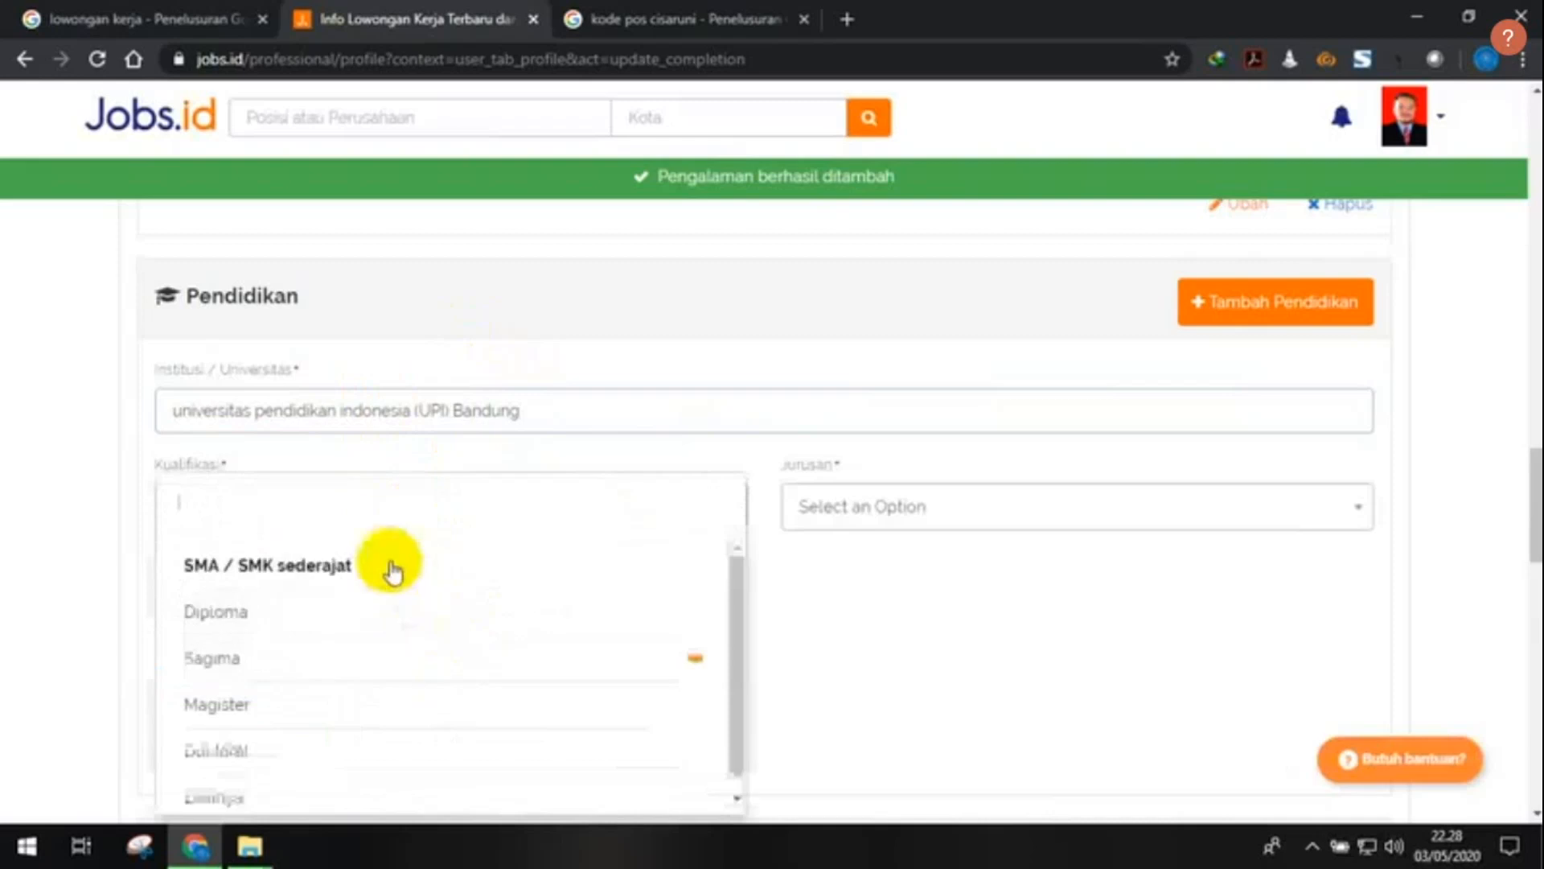
left_click(808, 558)
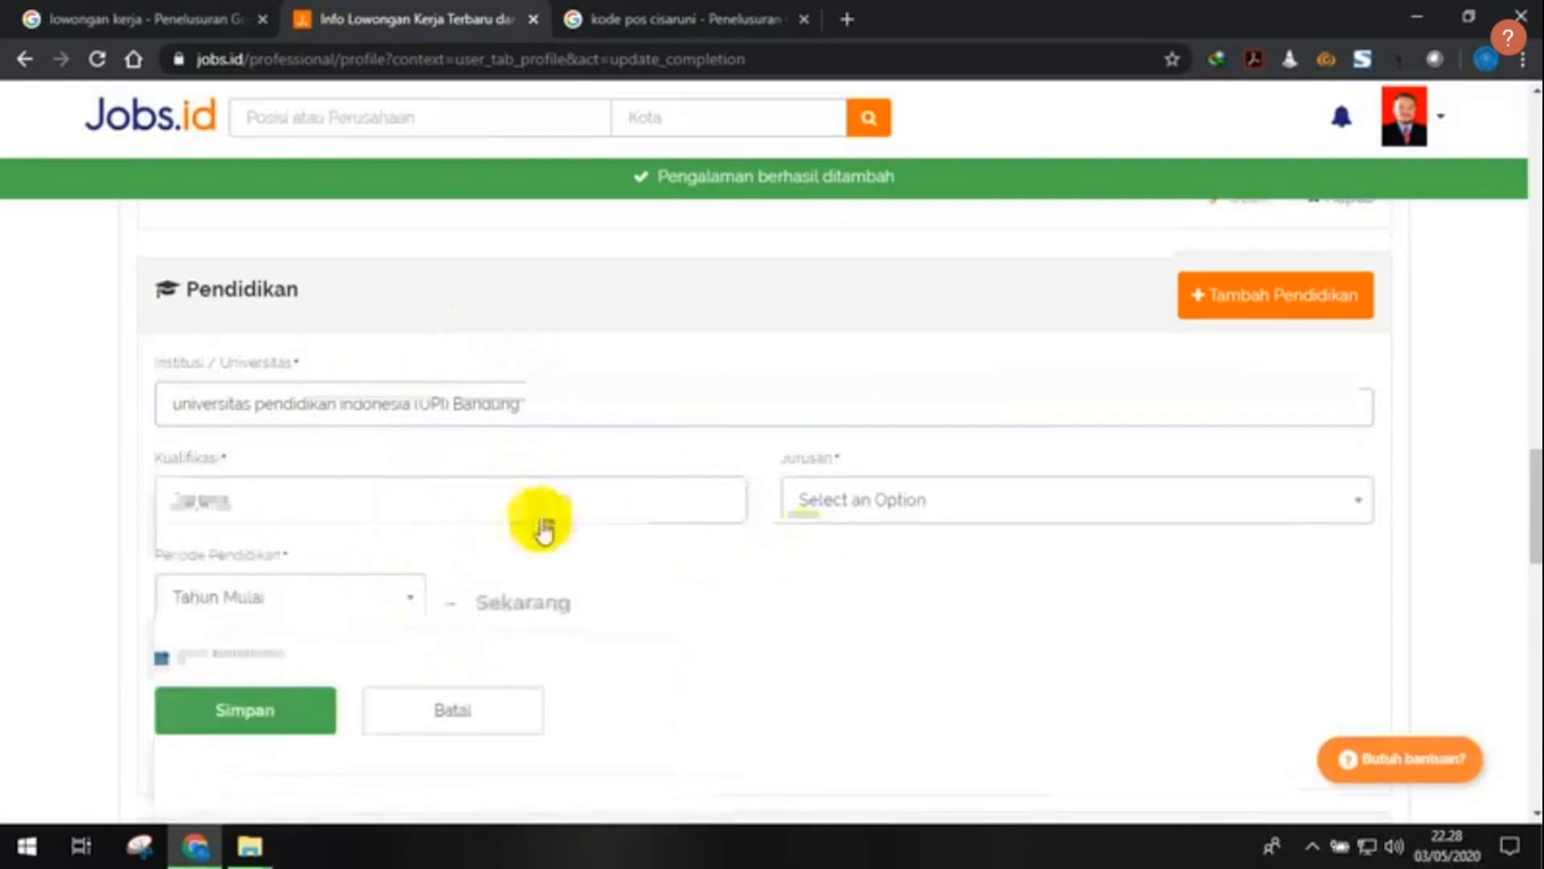
- Set the study start year to 2004
scroll(541, 525, "down", 1)
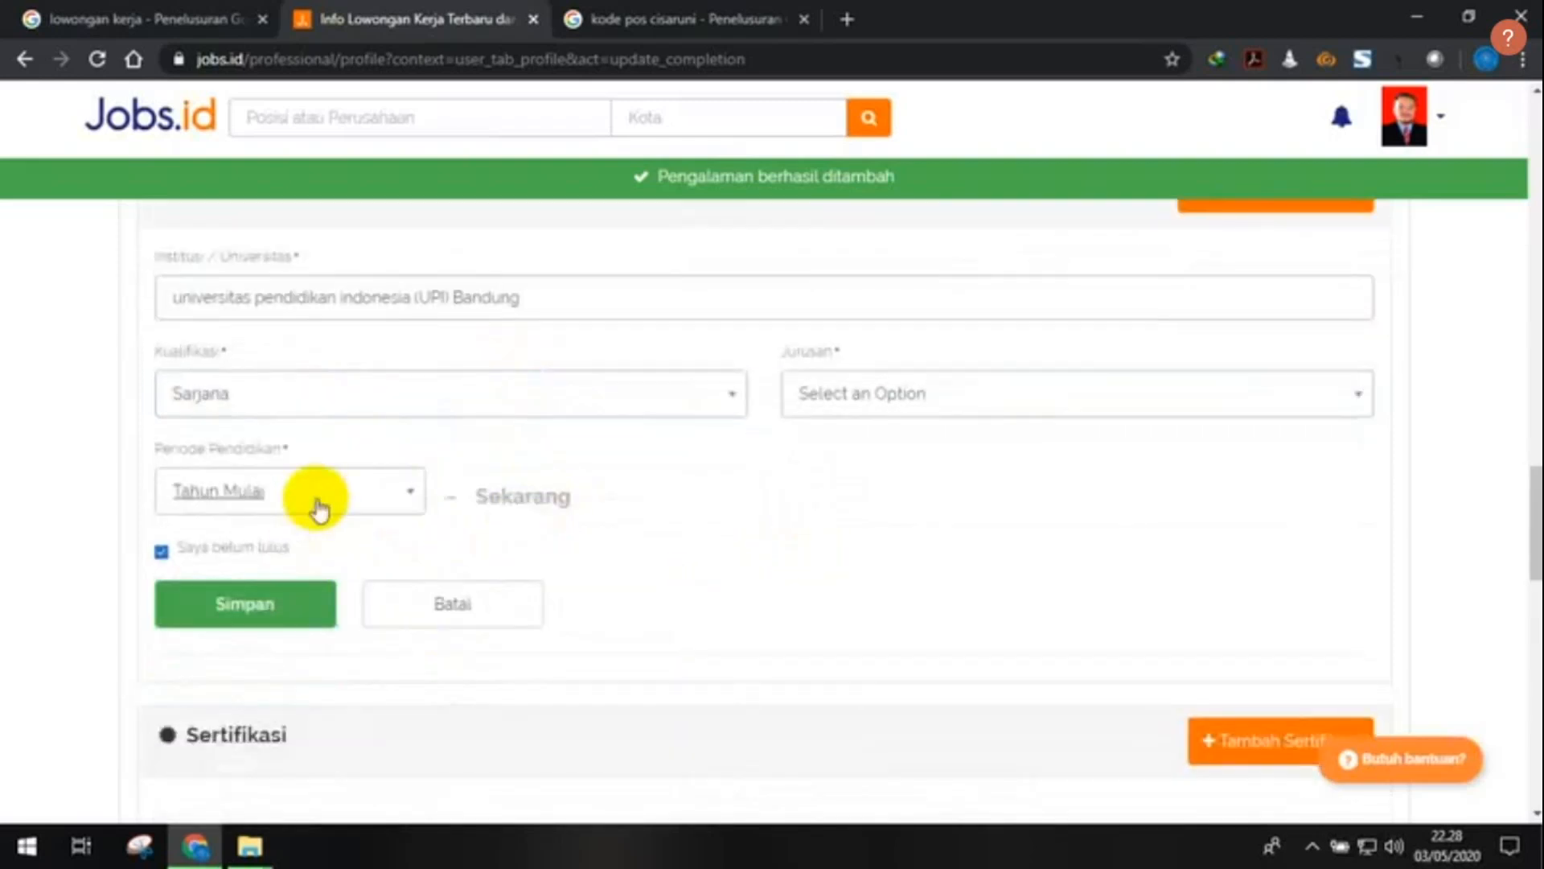
left_click(317, 503)
scroll(284, 602, "down", 3)
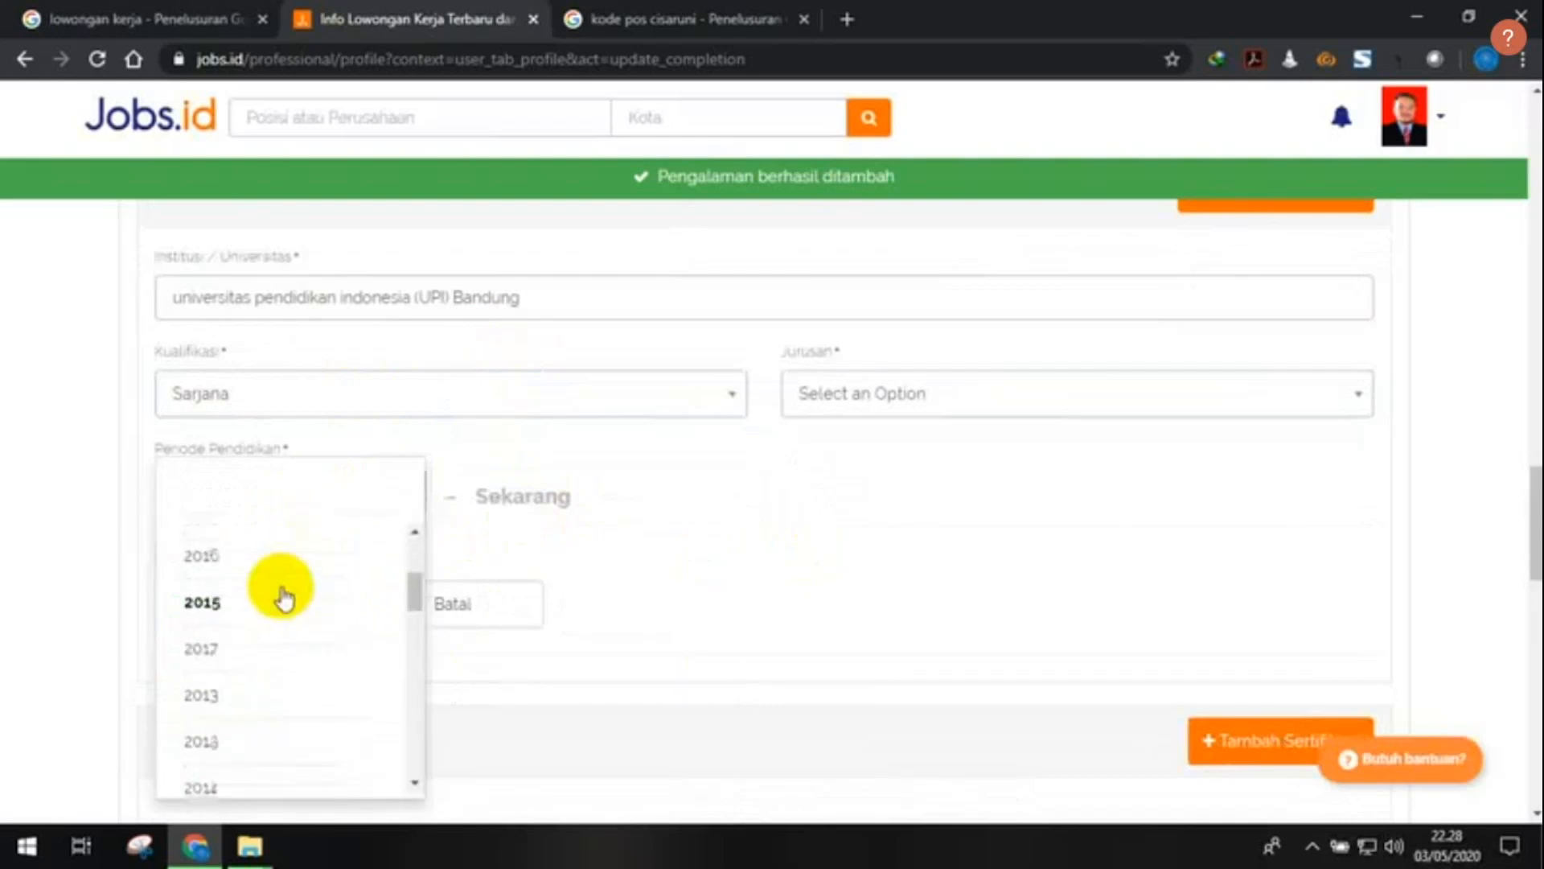
scroll(283, 599, "up", 1)
scroll(283, 600, "up", 2)
scroll(279, 595, "down", 5)
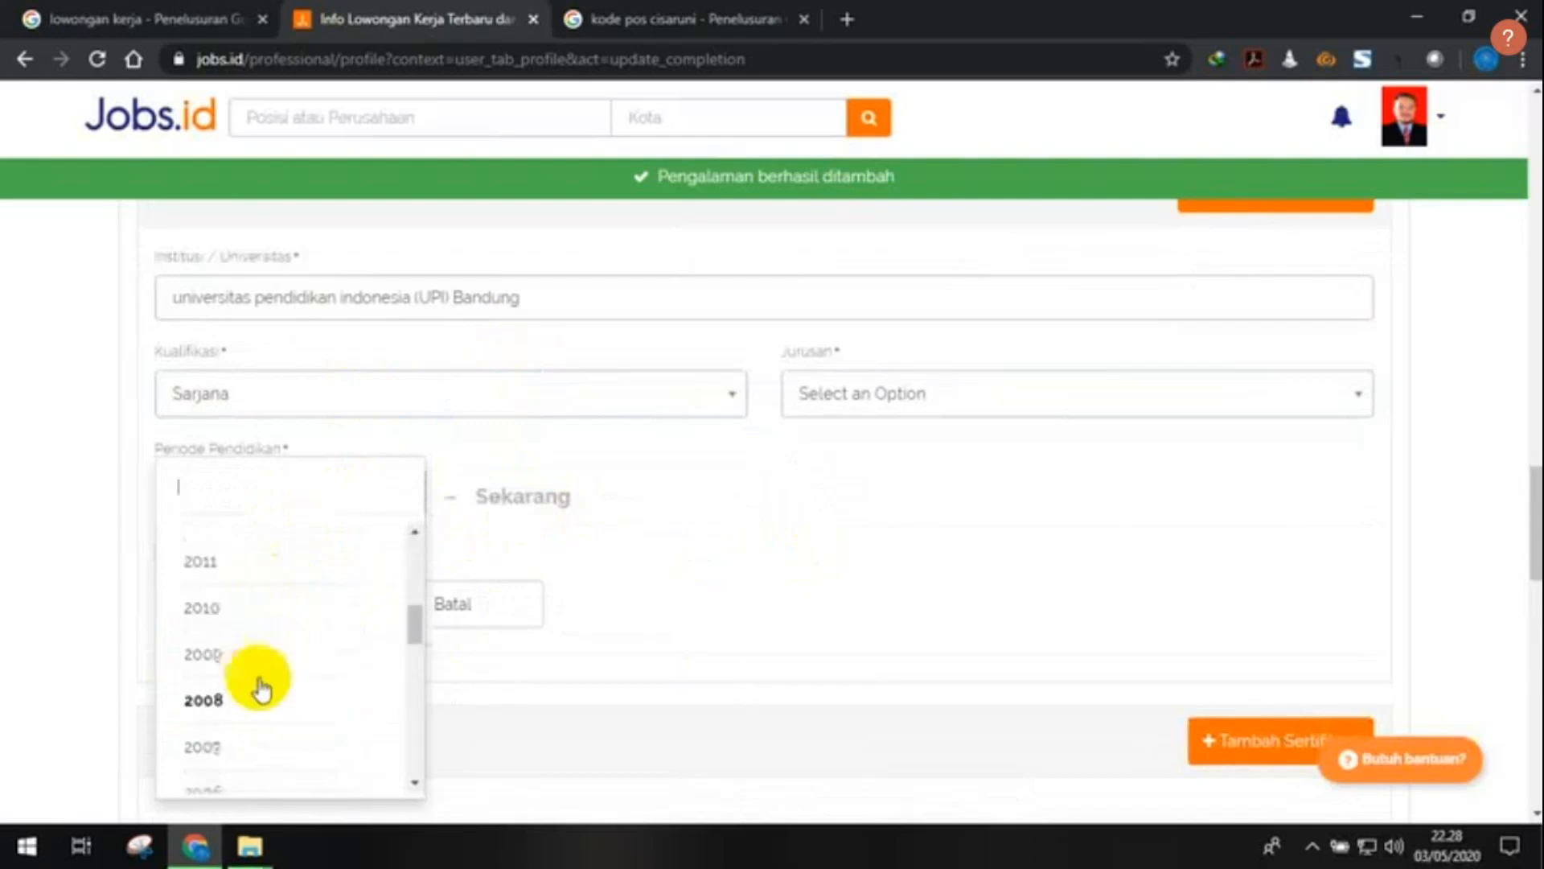
left_click(265, 655)
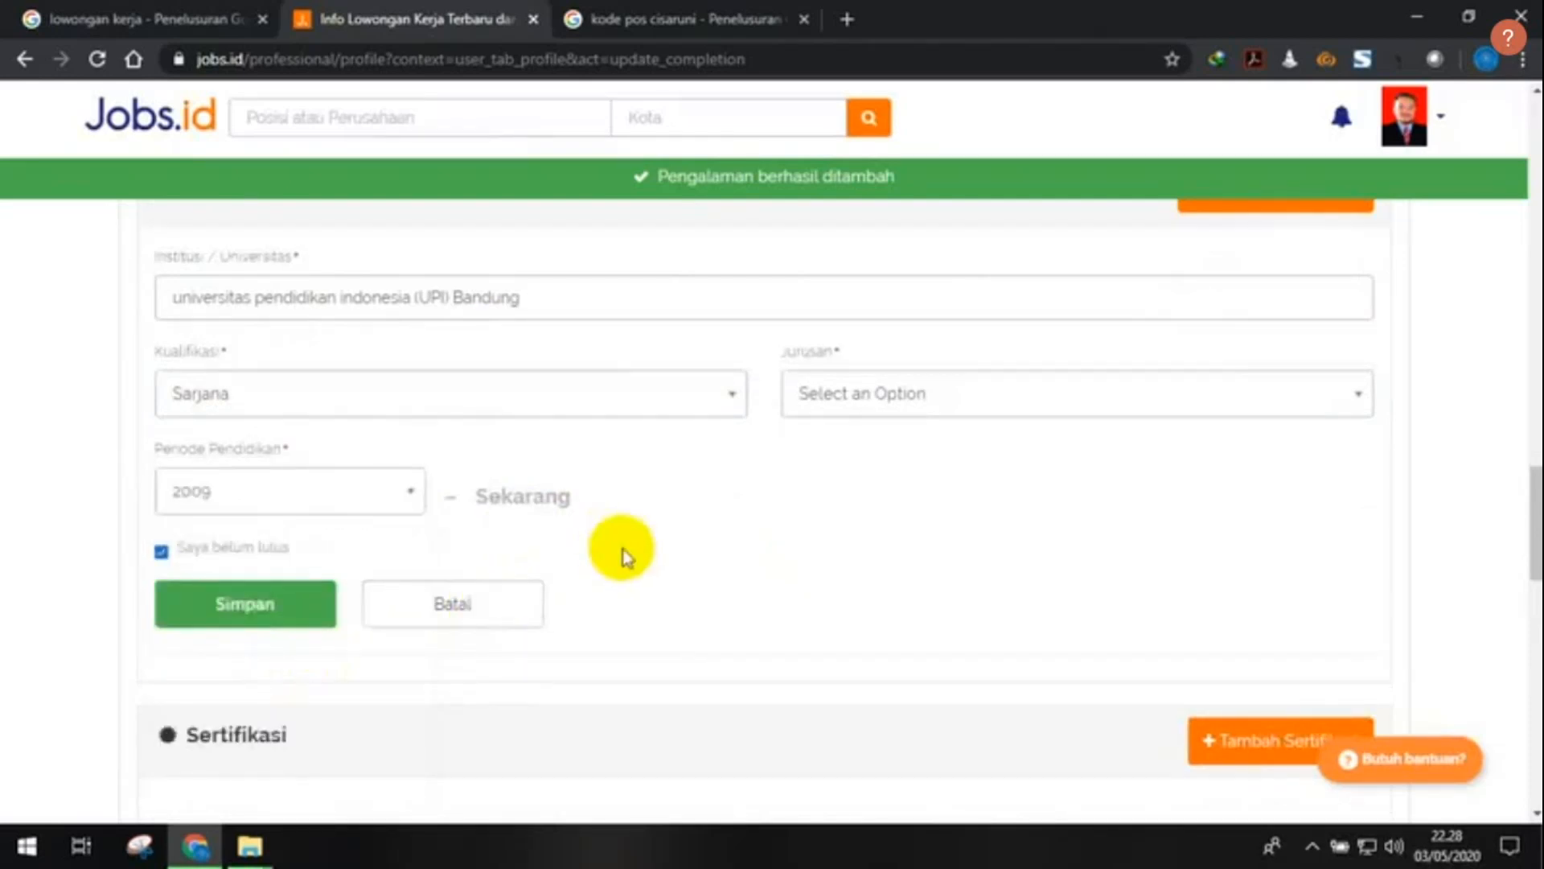
left_click(362, 499)
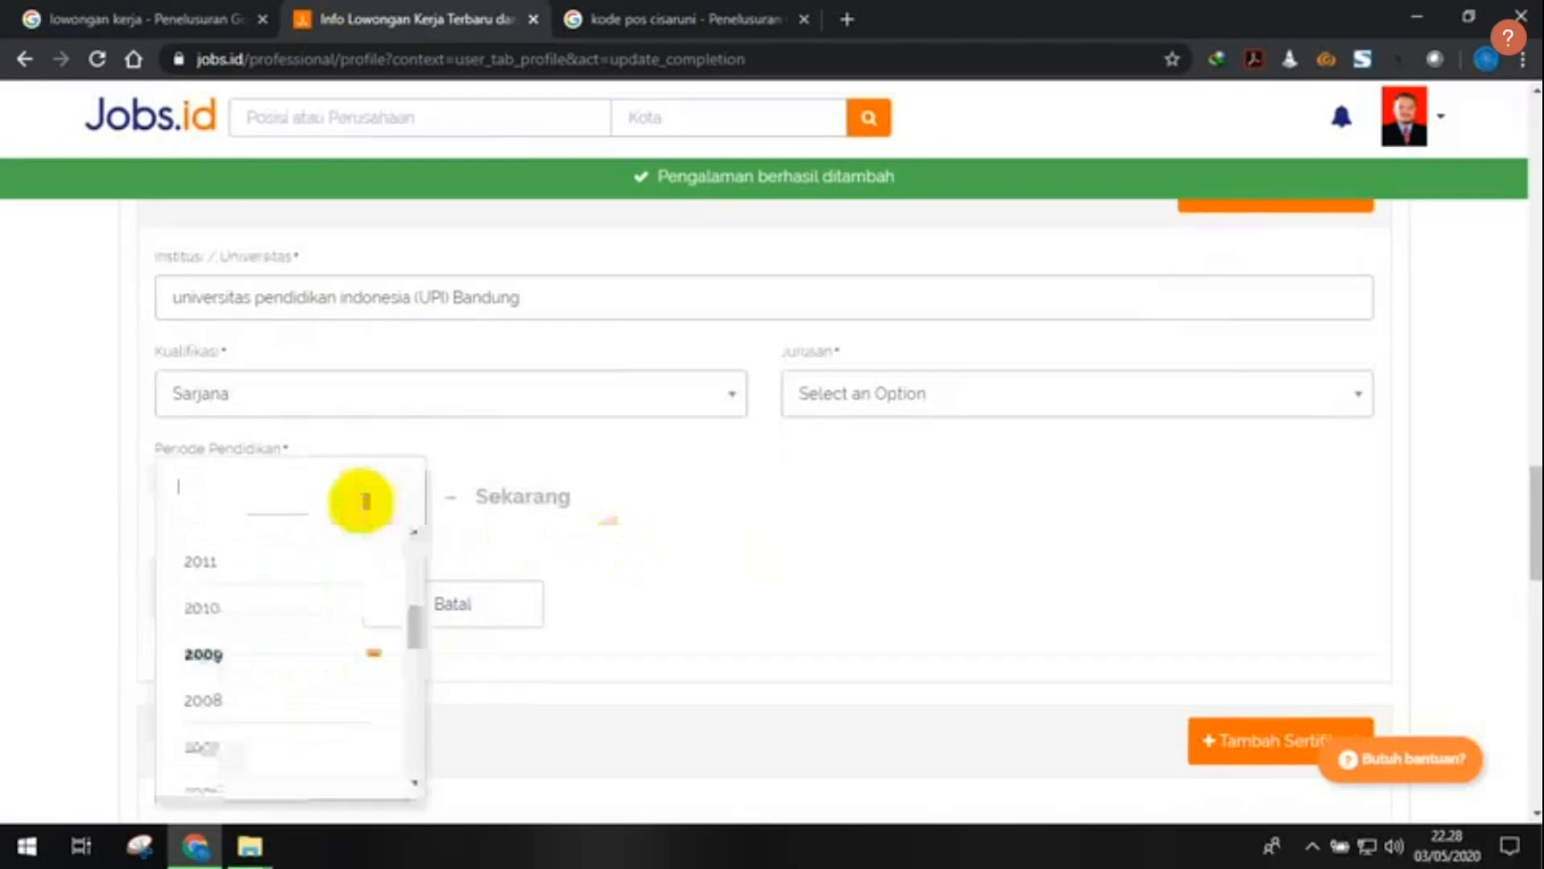
scroll(298, 680, "down", 1)
scroll(298, 679, "down", 2)
left_click(300, 572)
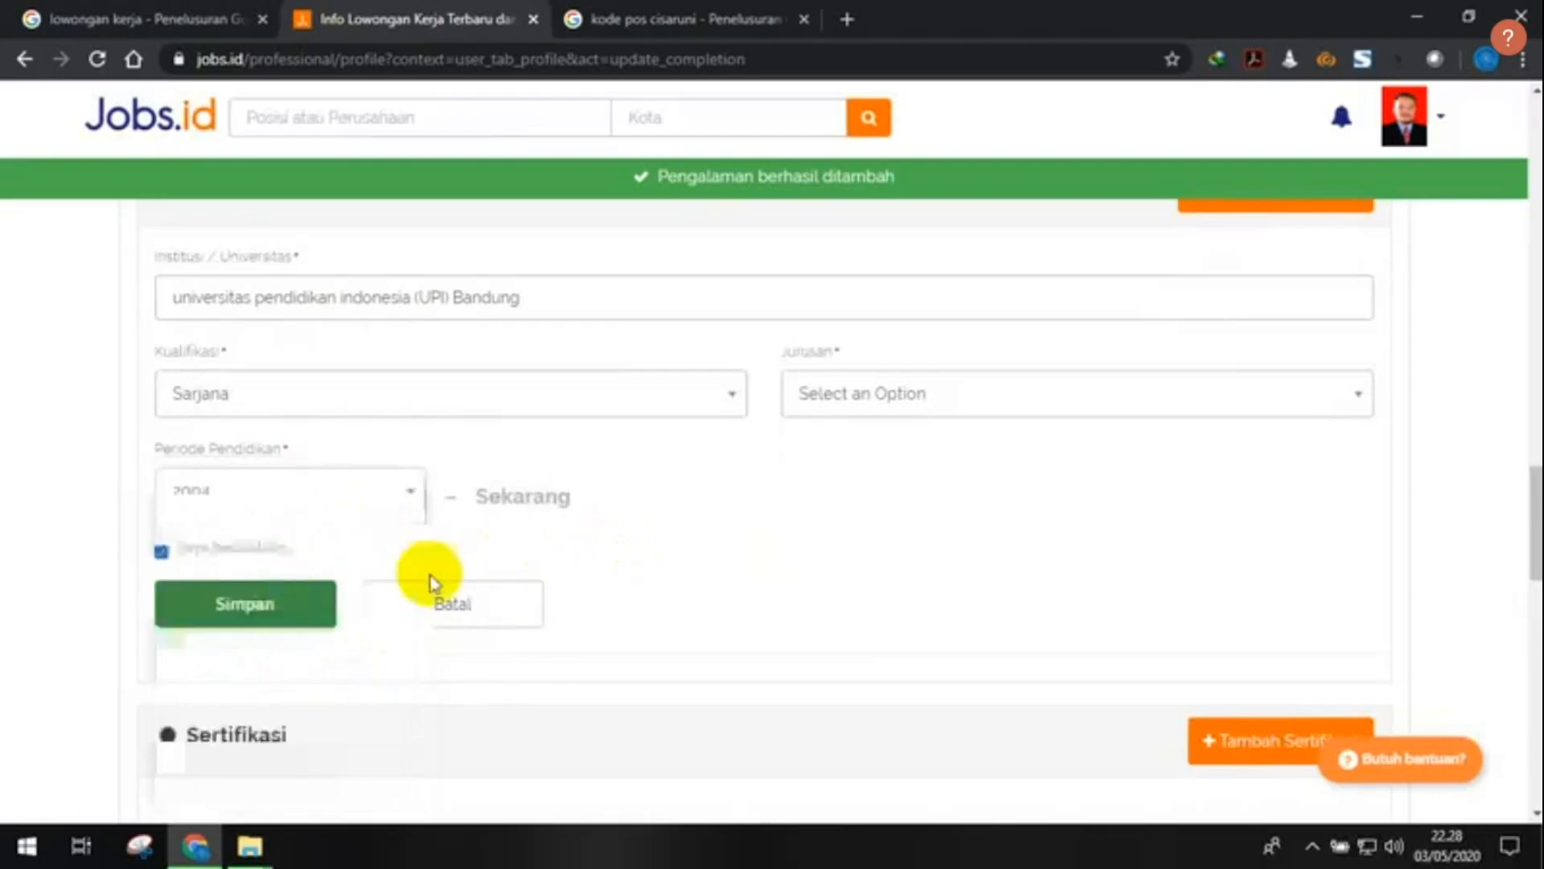
scroll(602, 523, "down", 1)
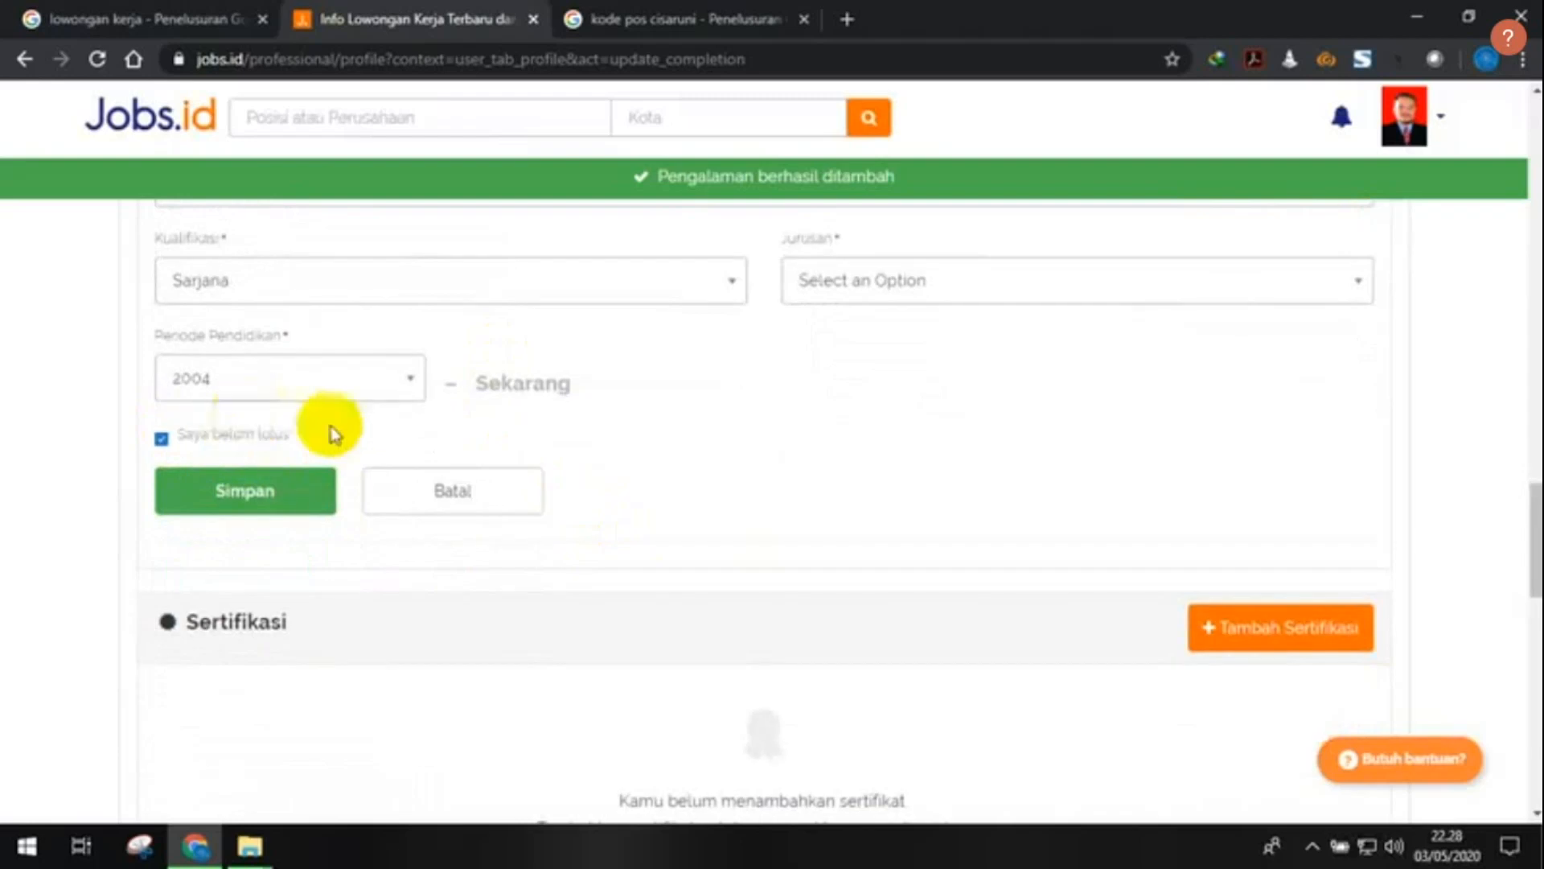
scroll(483, 370, "up", 1)
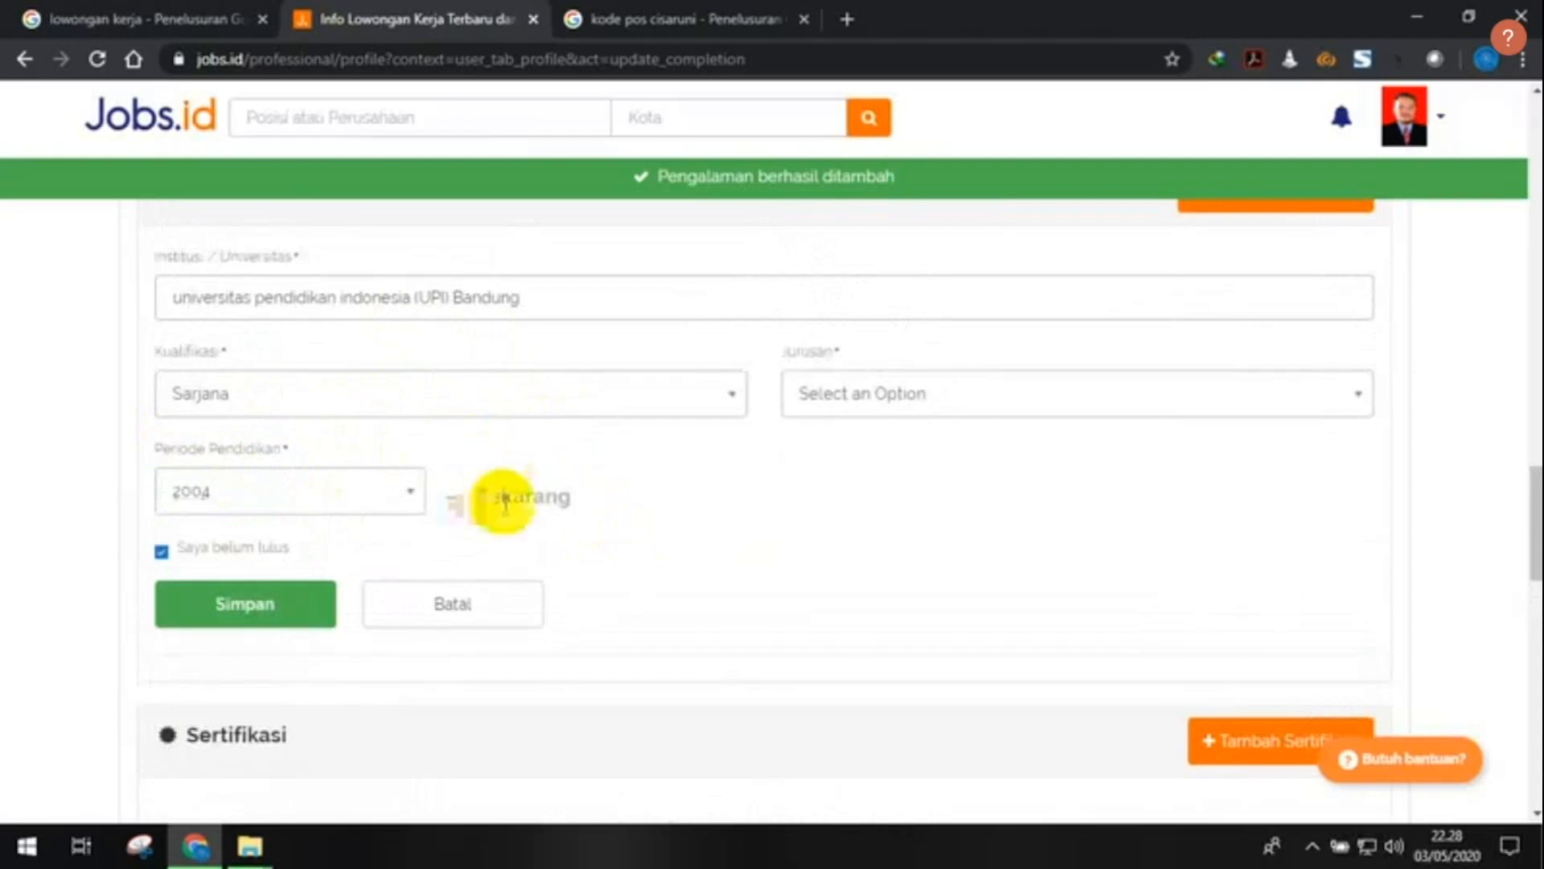
- Untick 'Saya belum lulus' and set the end year to 2009
left_click(161, 553)
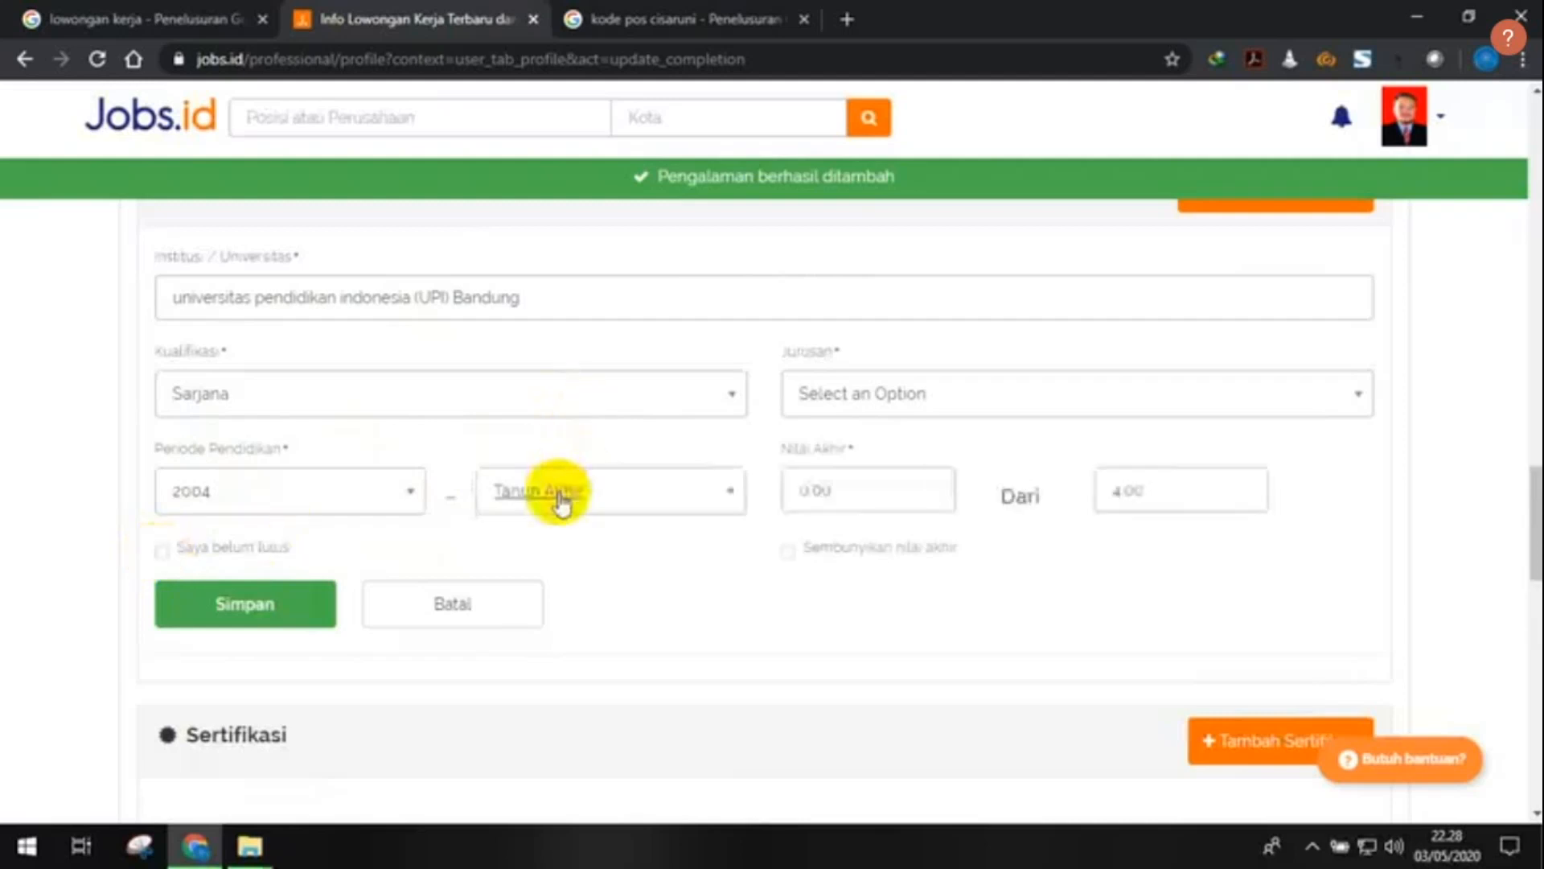
left_click(636, 491)
scroll(616, 639, "down", 3)
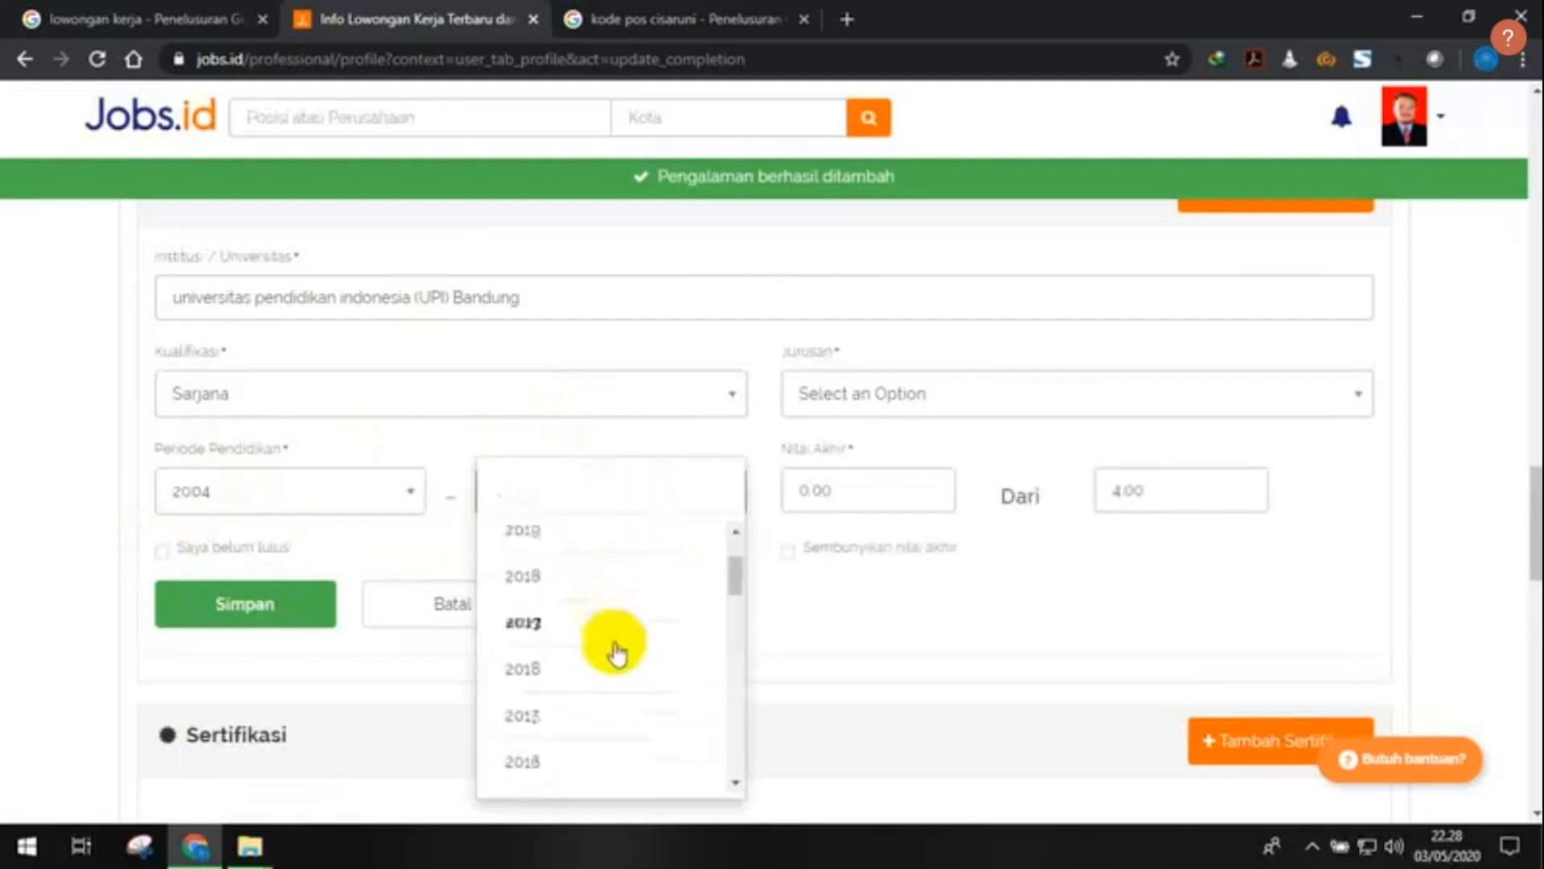
scroll(627, 680, "down", 4)
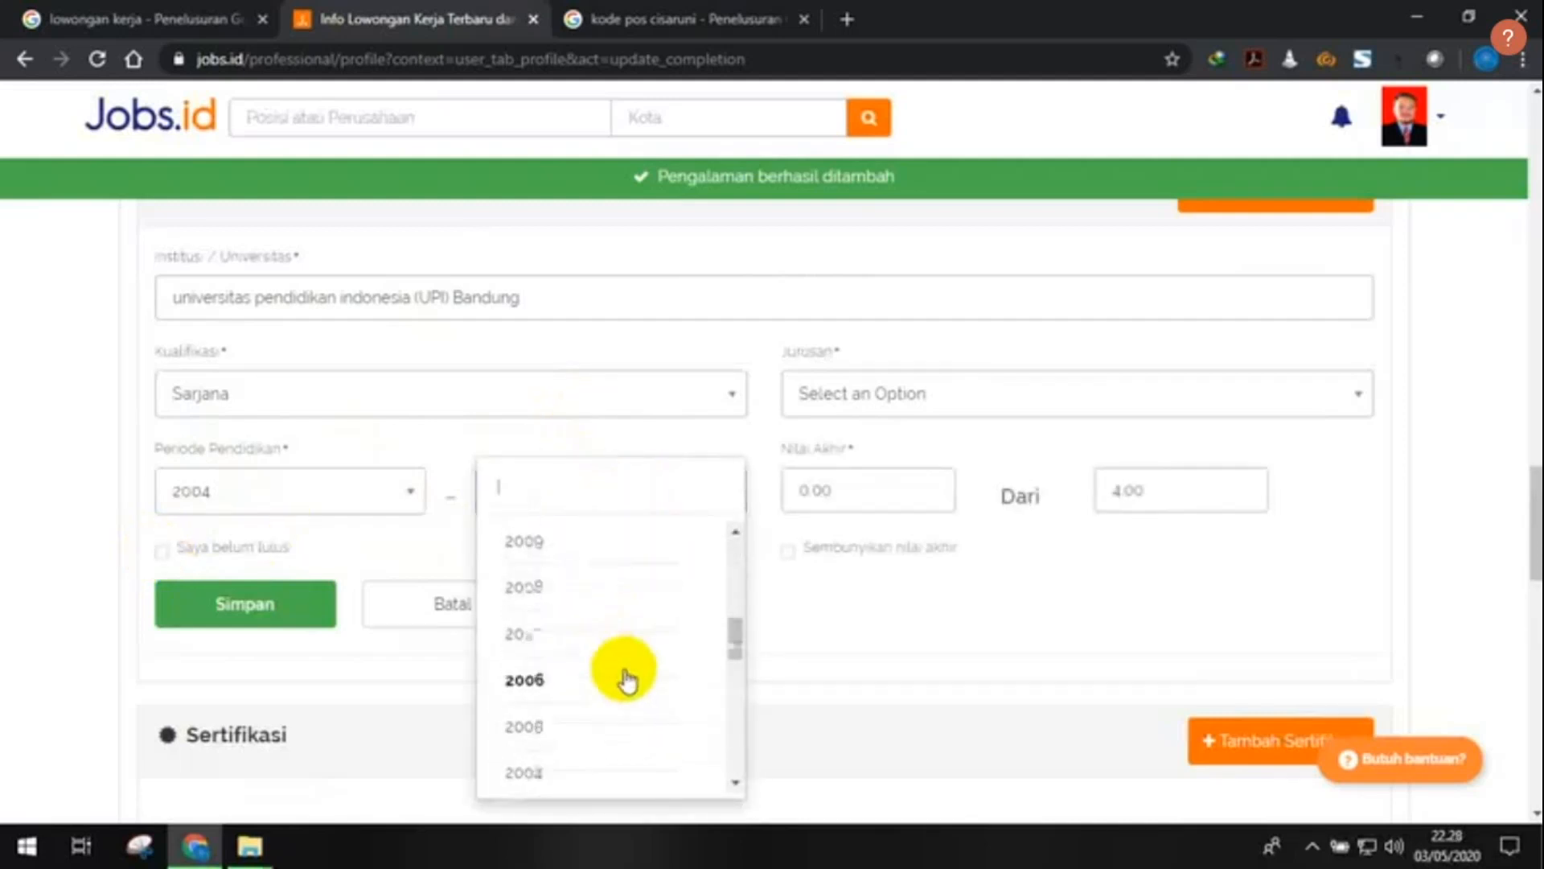
scroll(627, 680, "up", 3)
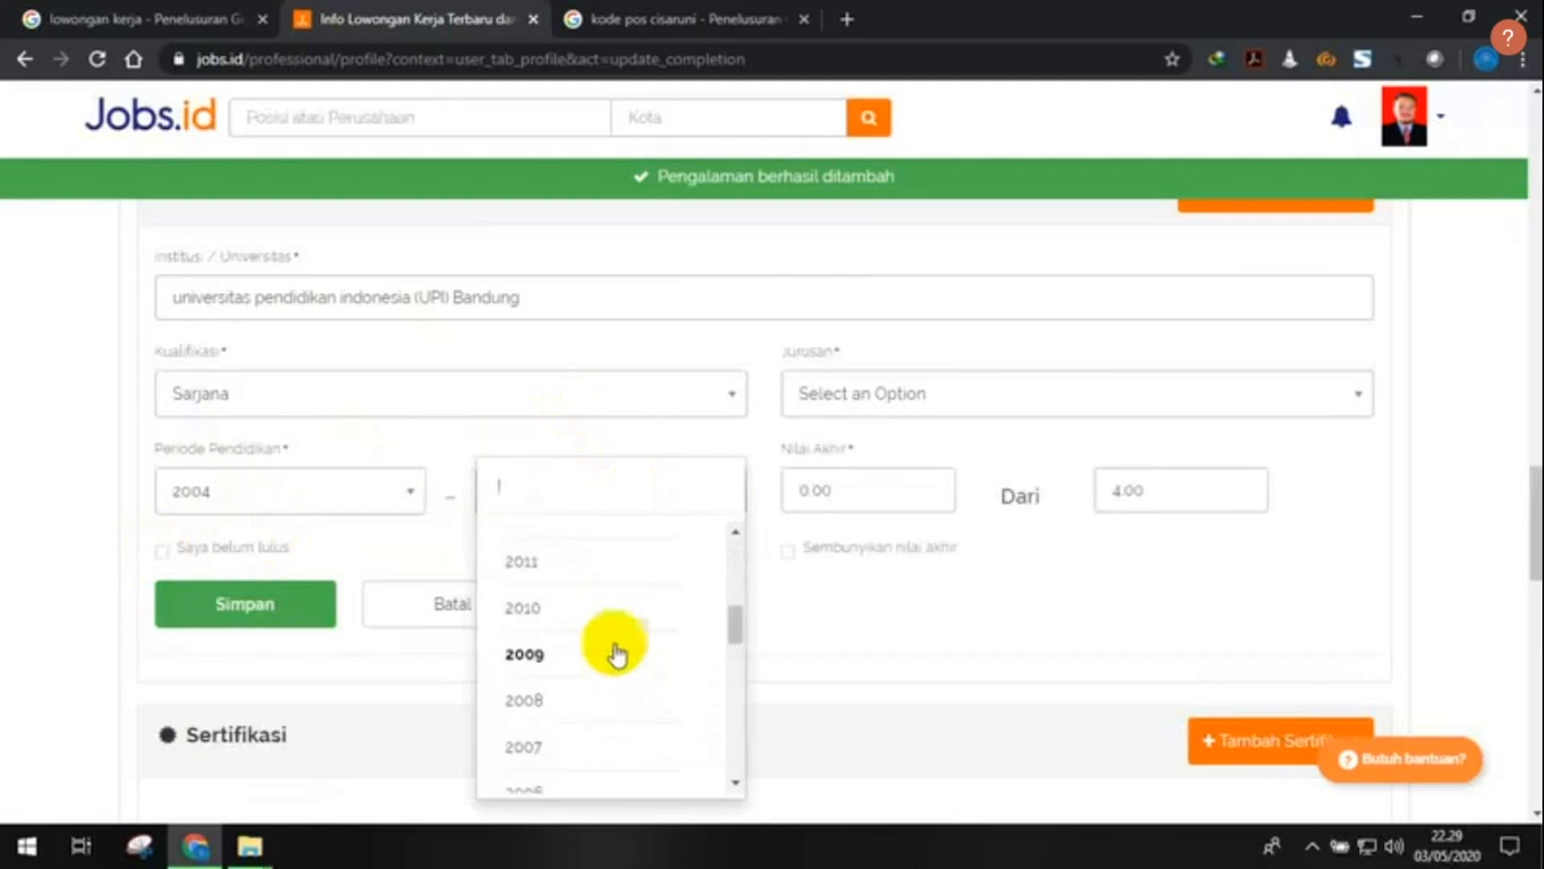
left_click(617, 655)
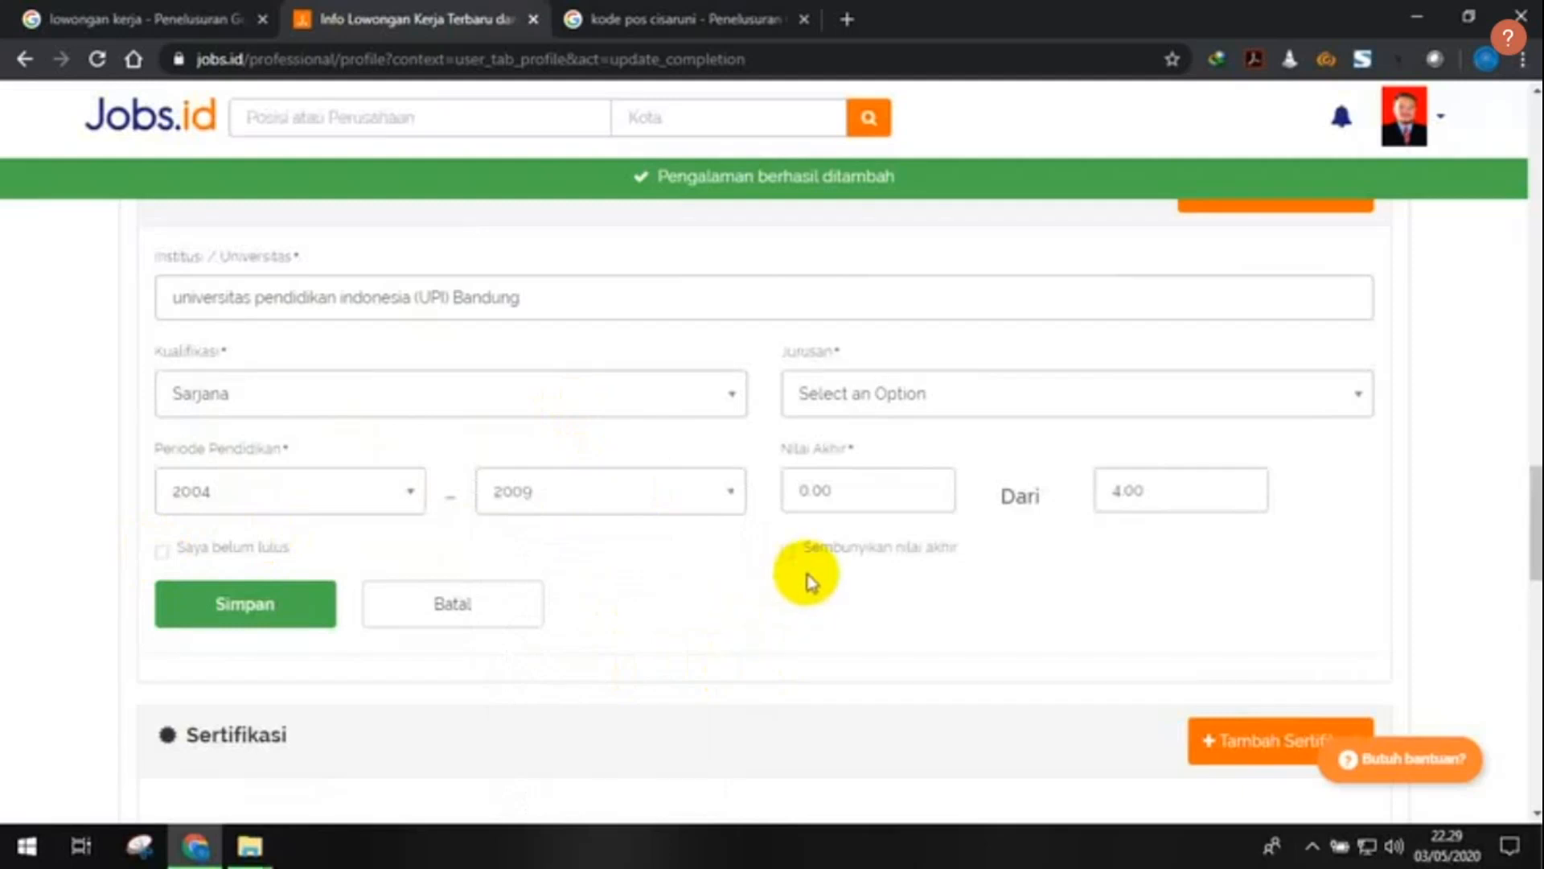
- Search the Jurusan list for 'otoma' and 'mana' without picking a major
left_click(1011, 384)
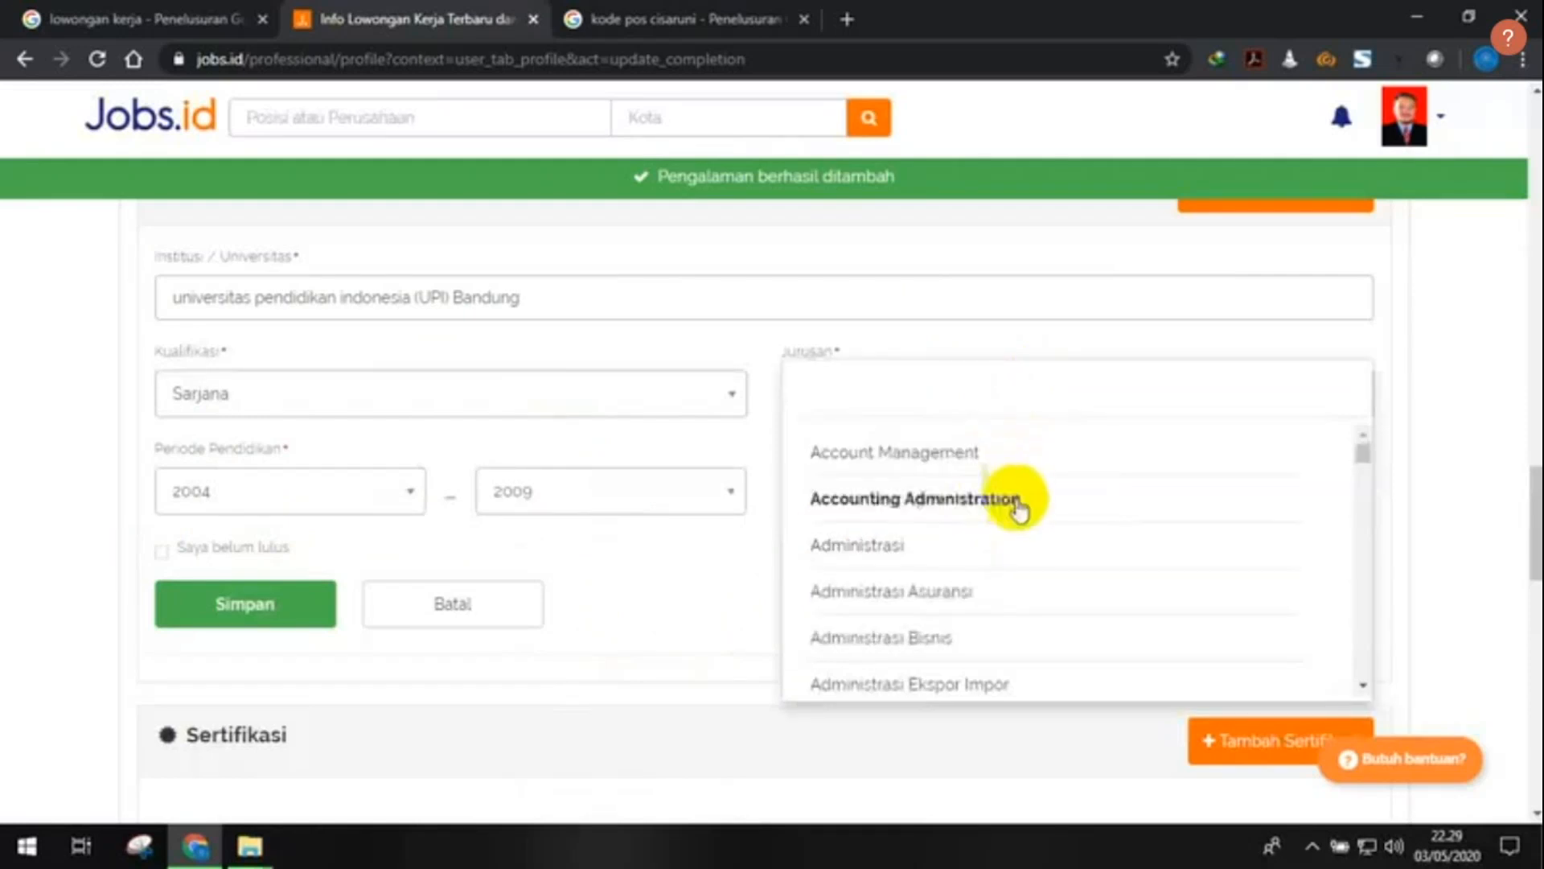
scroll(1021, 523, "down", 7)
scroll(1027, 535, "down", 8)
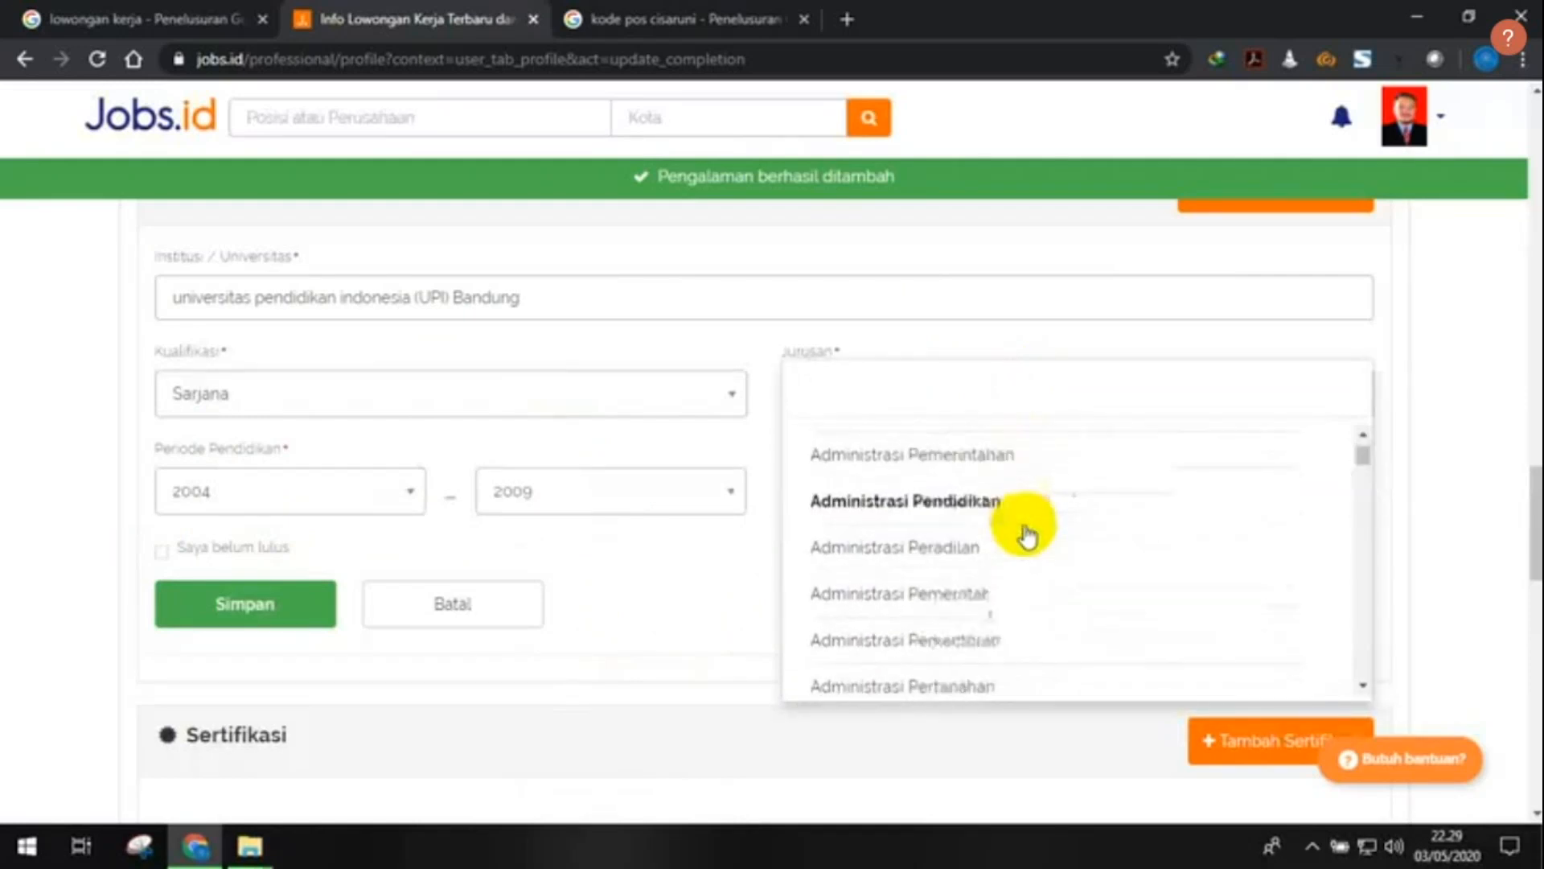
scroll(1027, 535, "down", 2)
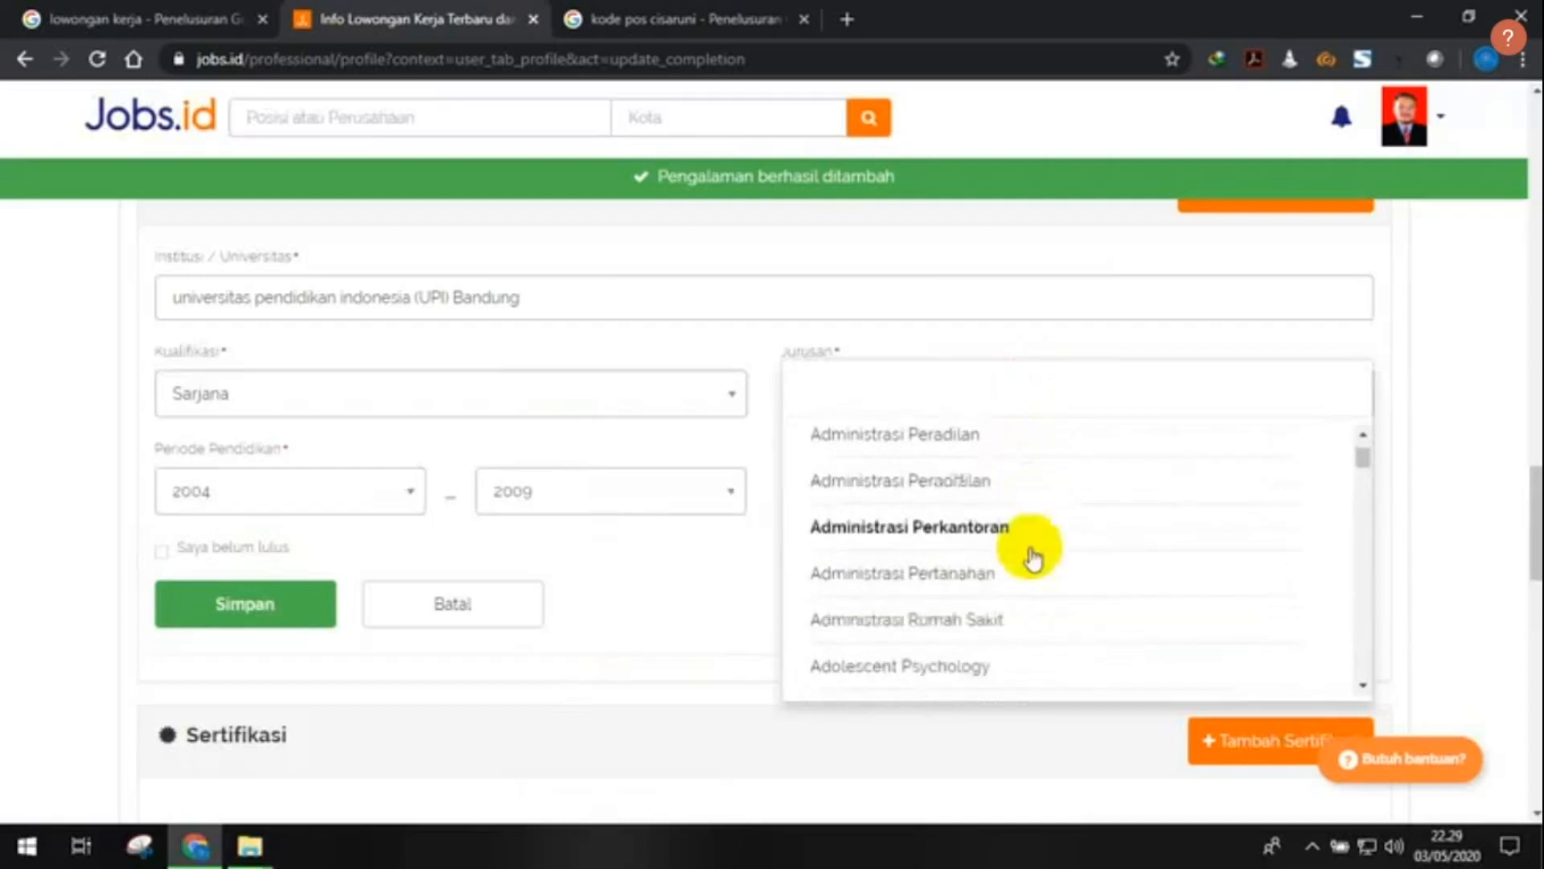
scroll(1031, 542, "down", 3)
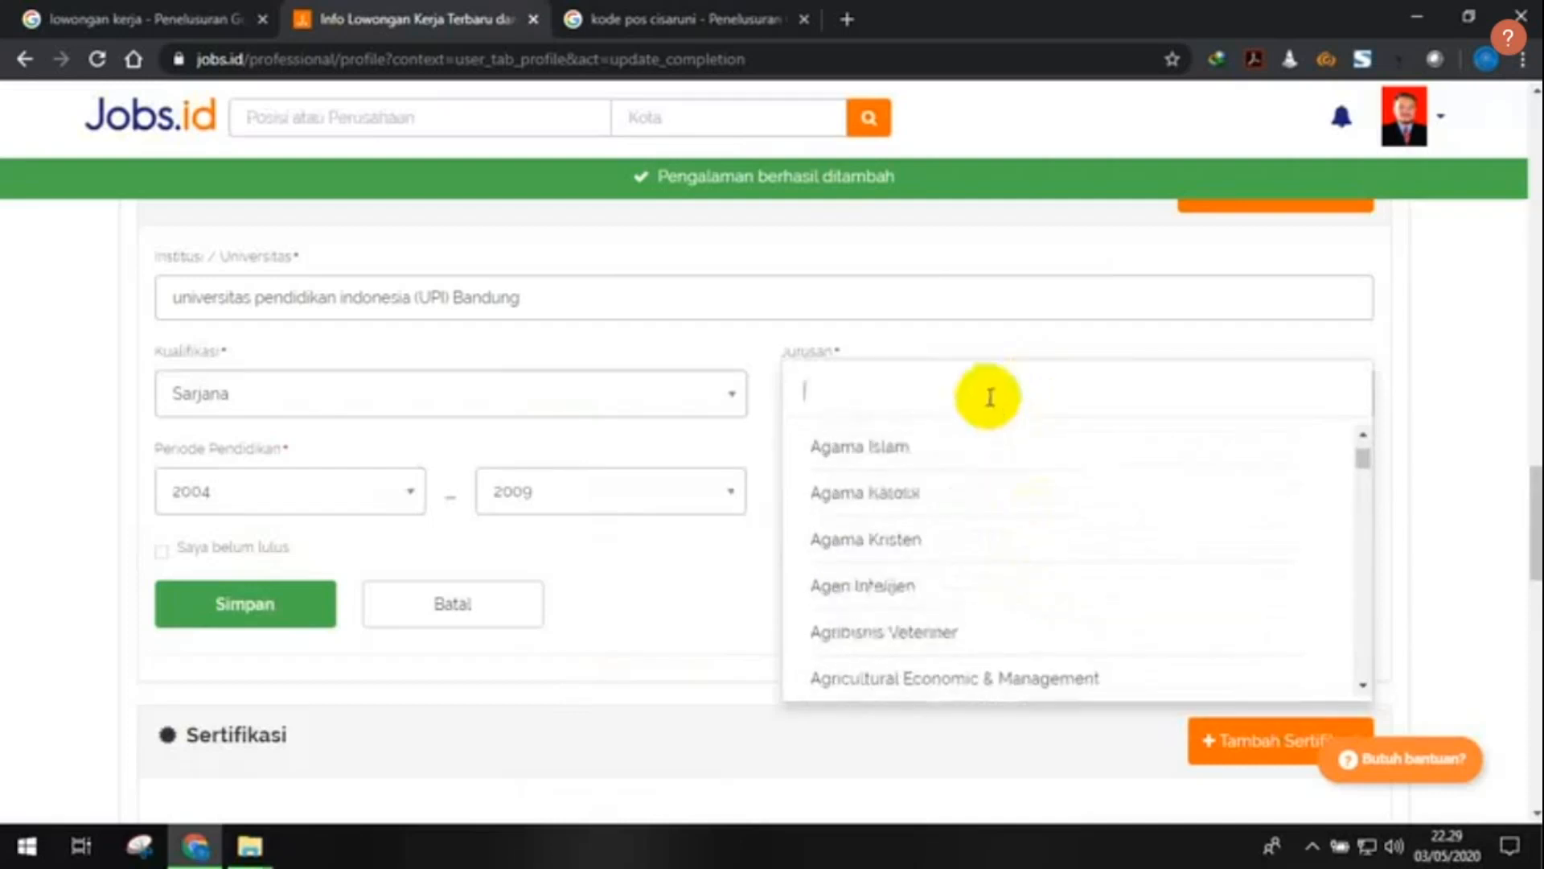
type("otom")
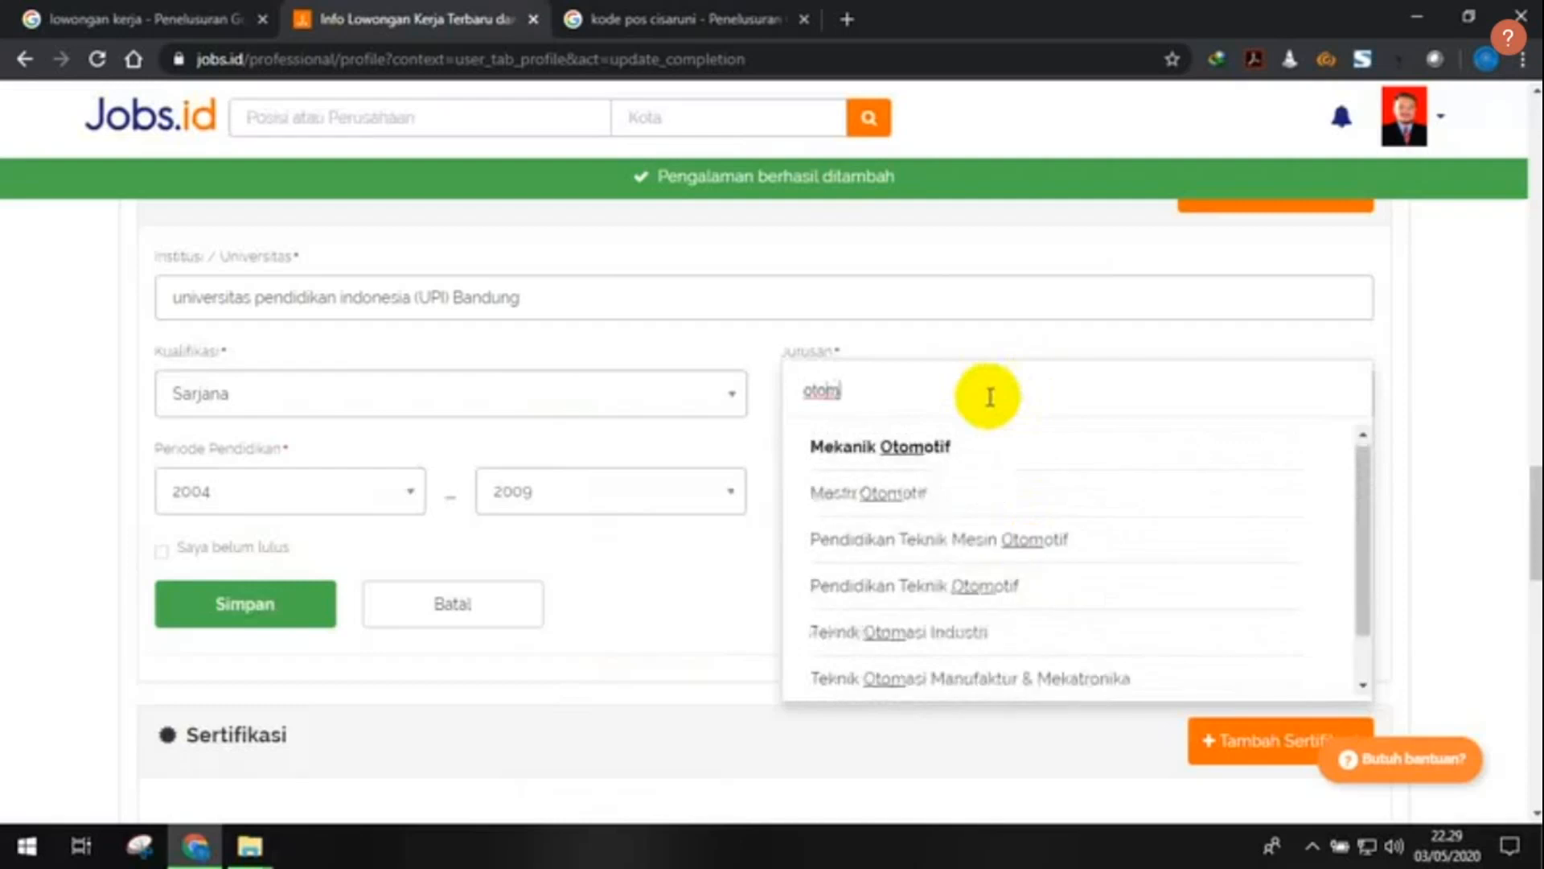
type("a")
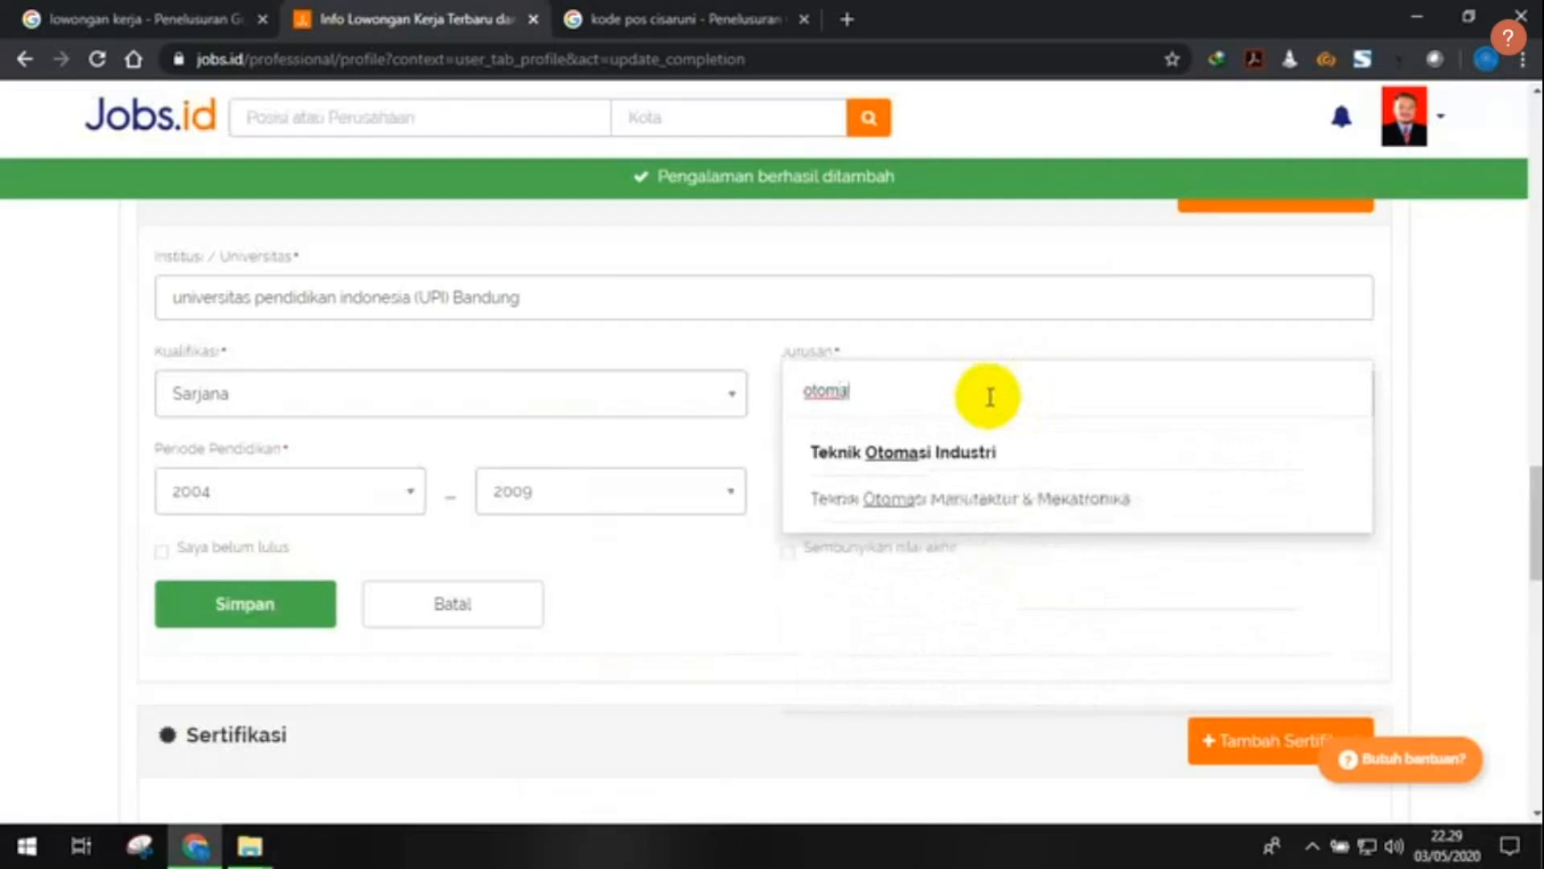
left_click_drag(865, 398, 736, 440)
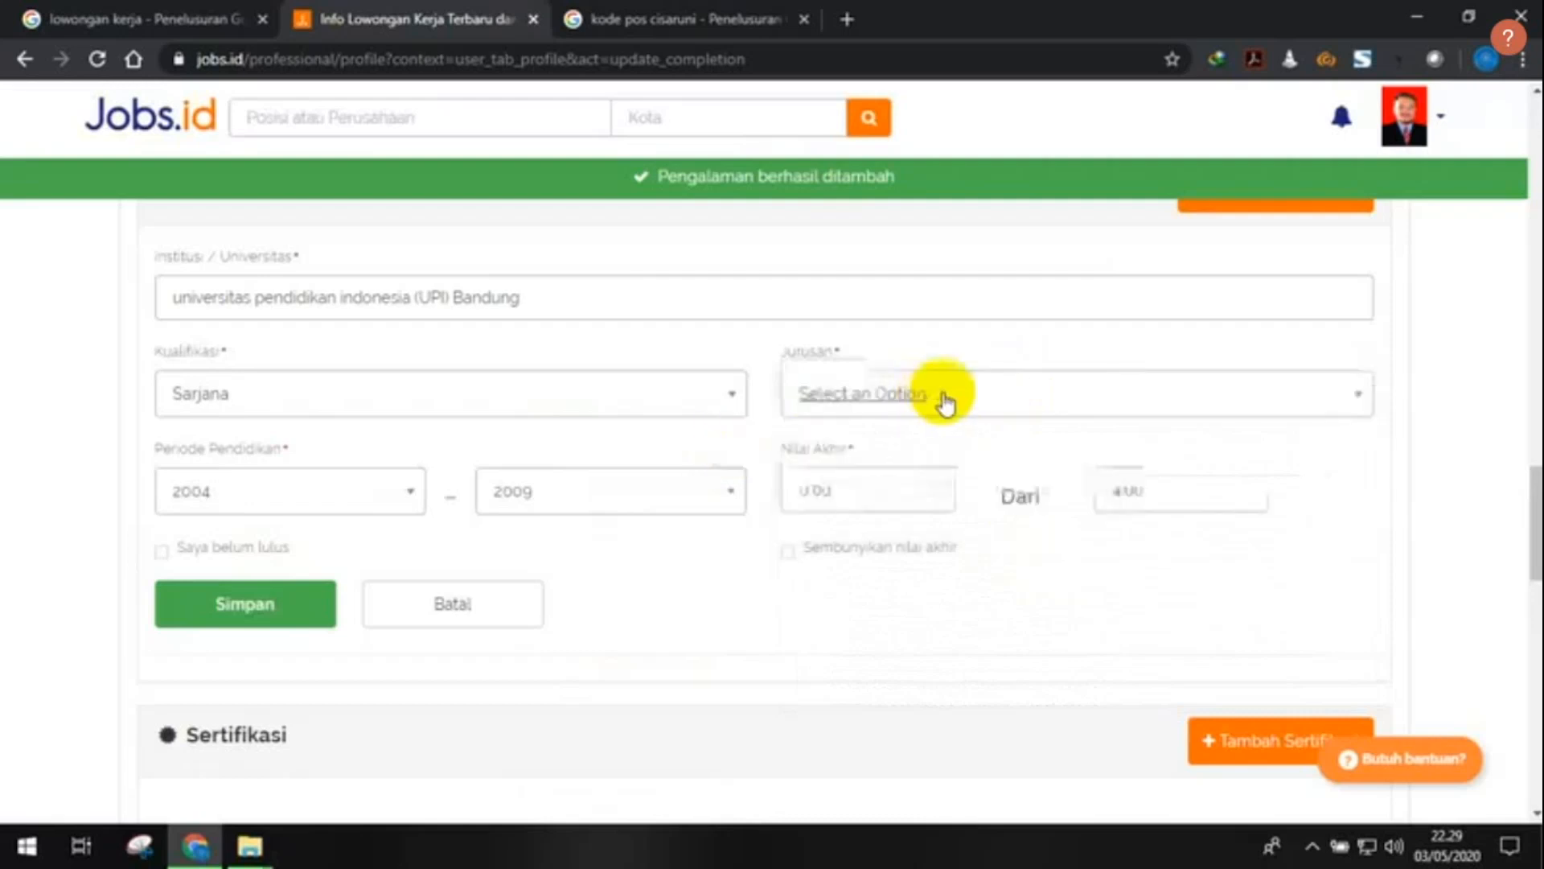
left_click(1341, 422)
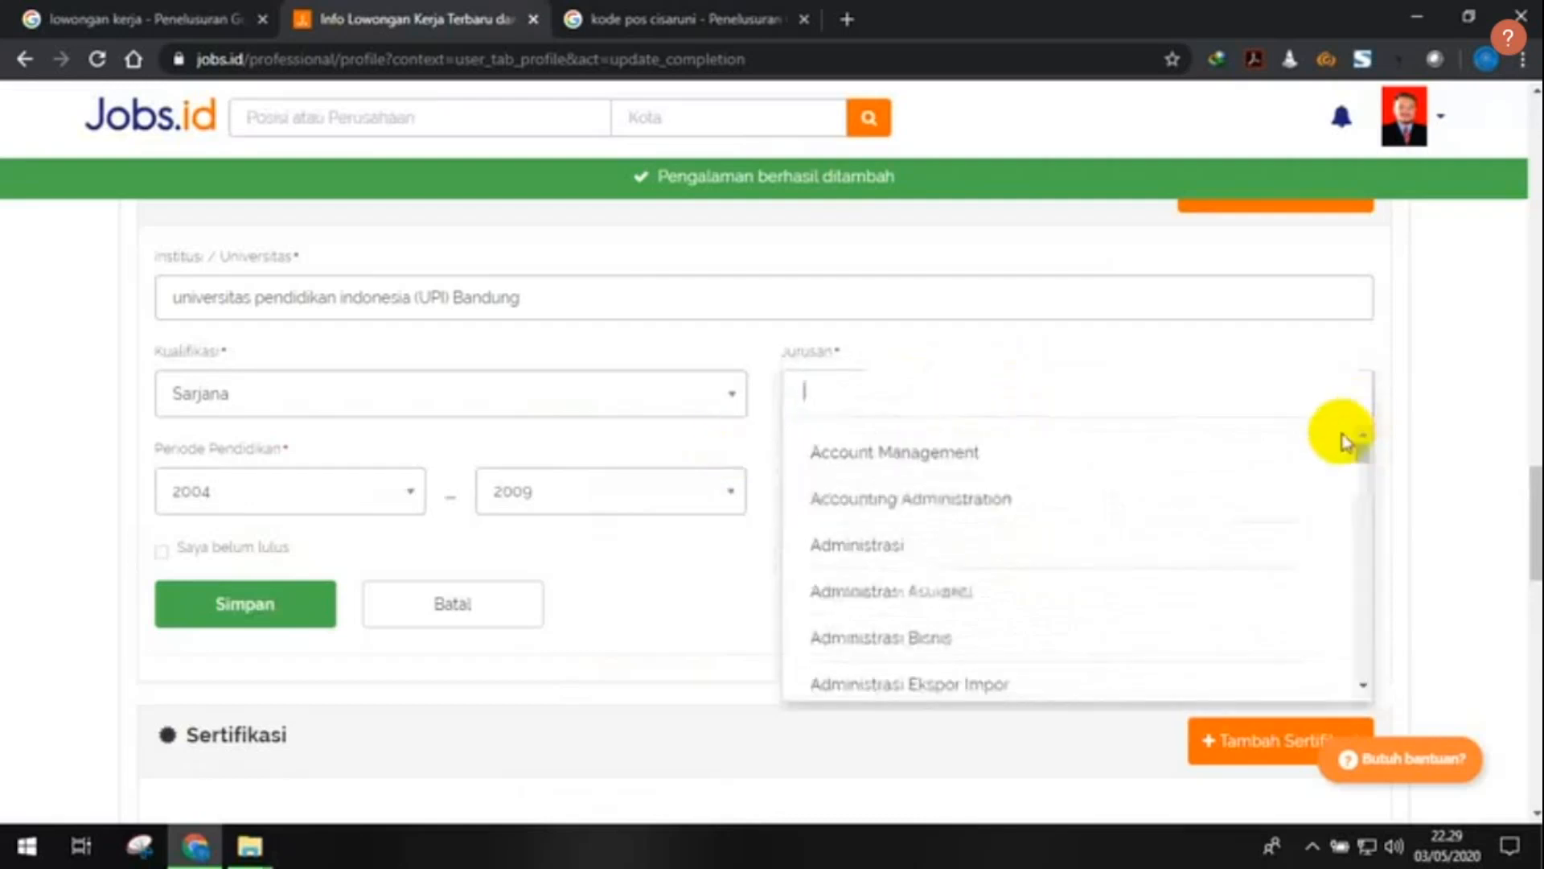
type("m")
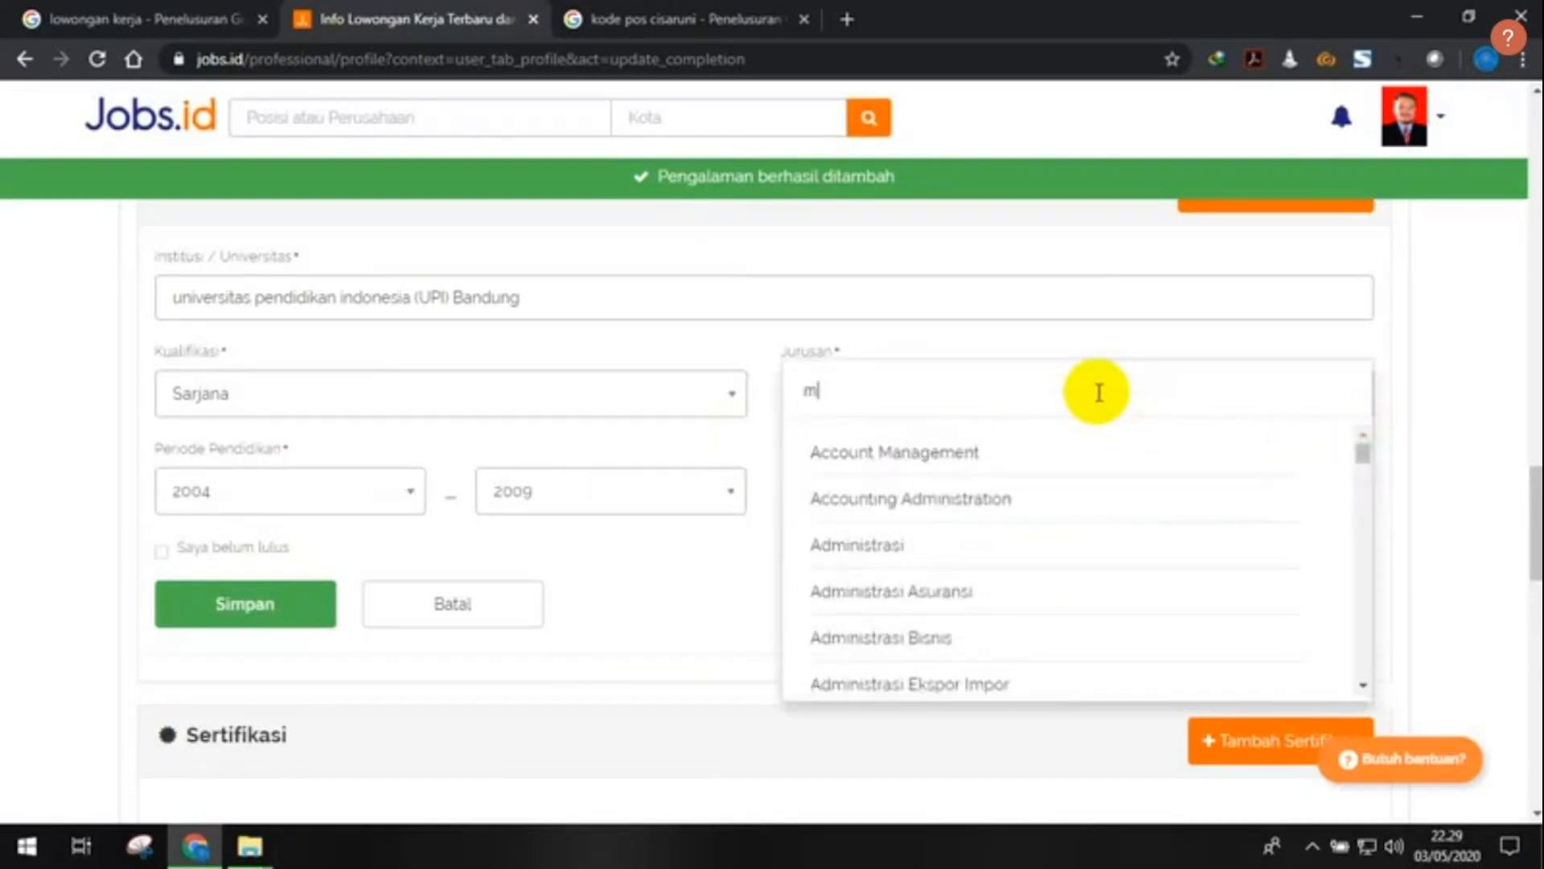
type("ana")
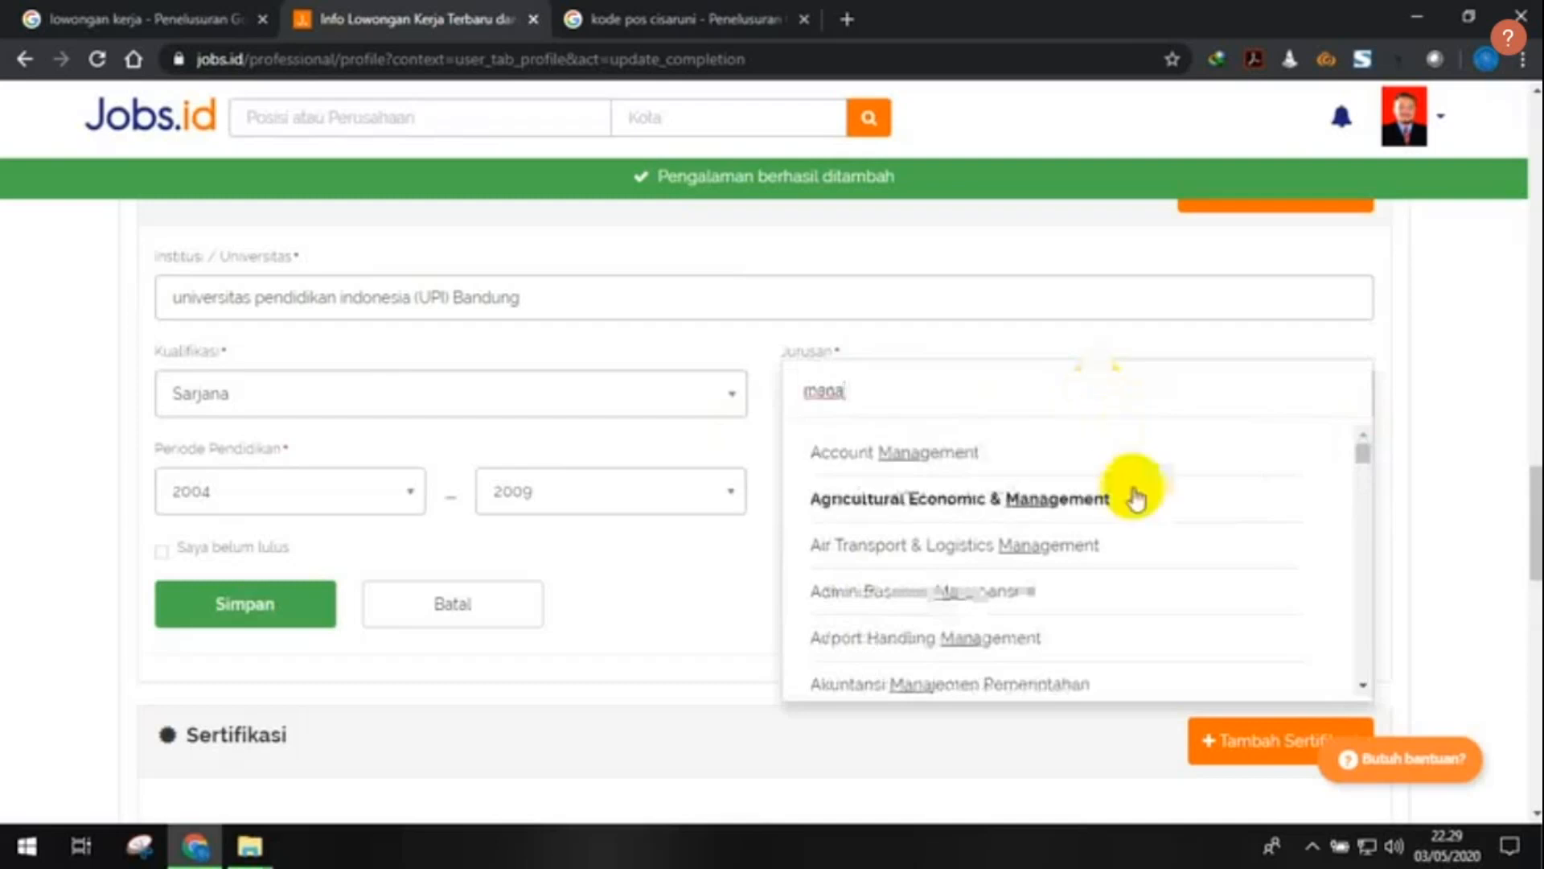
scroll(1134, 507, "down", 8)
scroll(1144, 525, "down", 3)
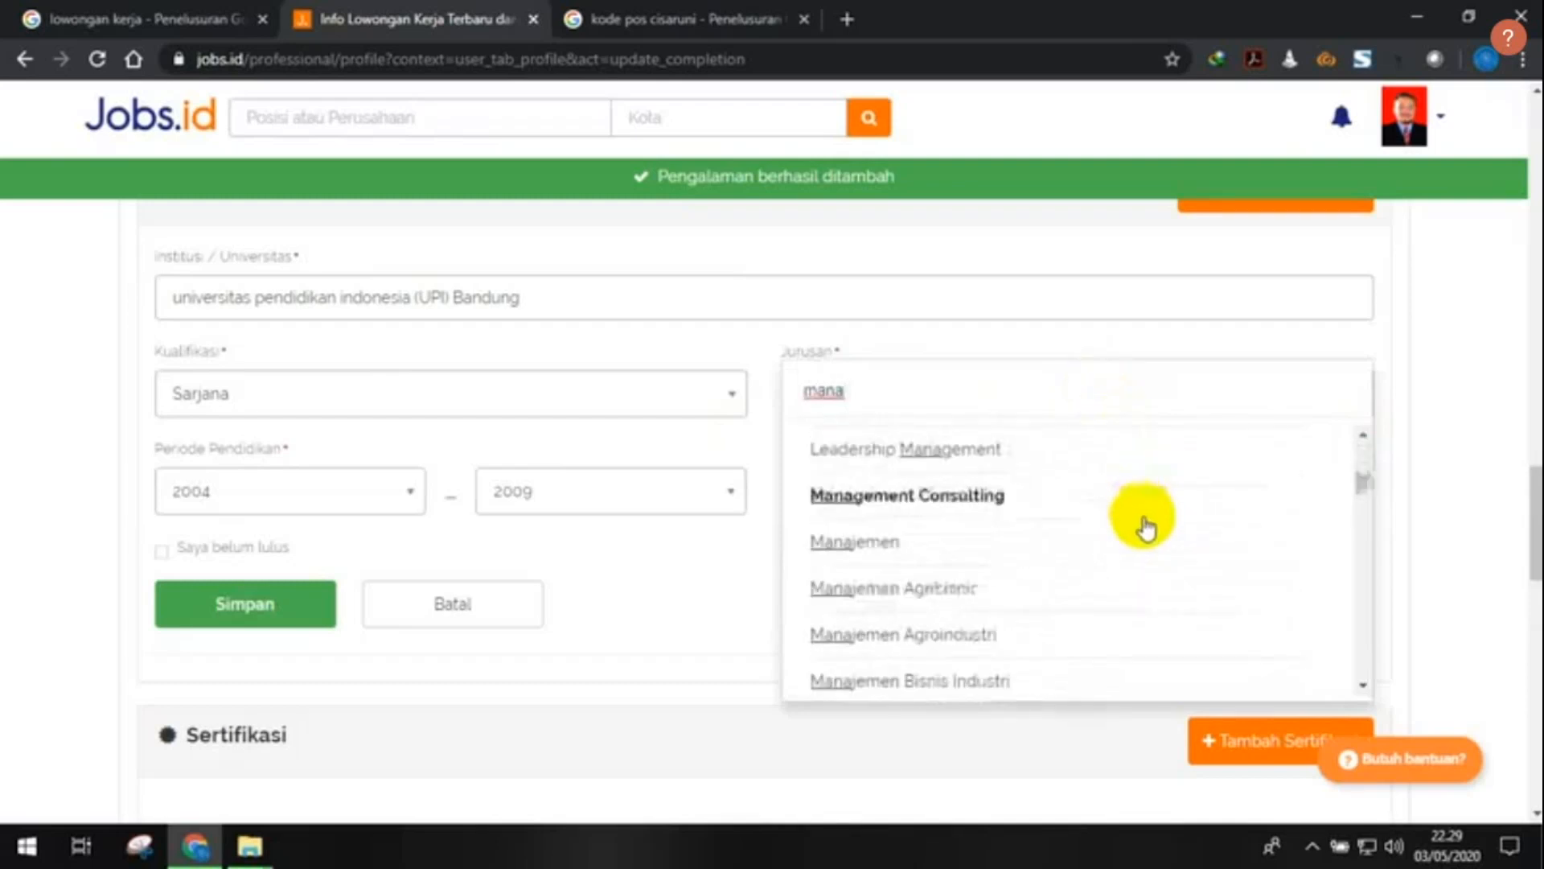
scroll(1146, 529, "down", 3)
scroll(1147, 529, "down", 12)
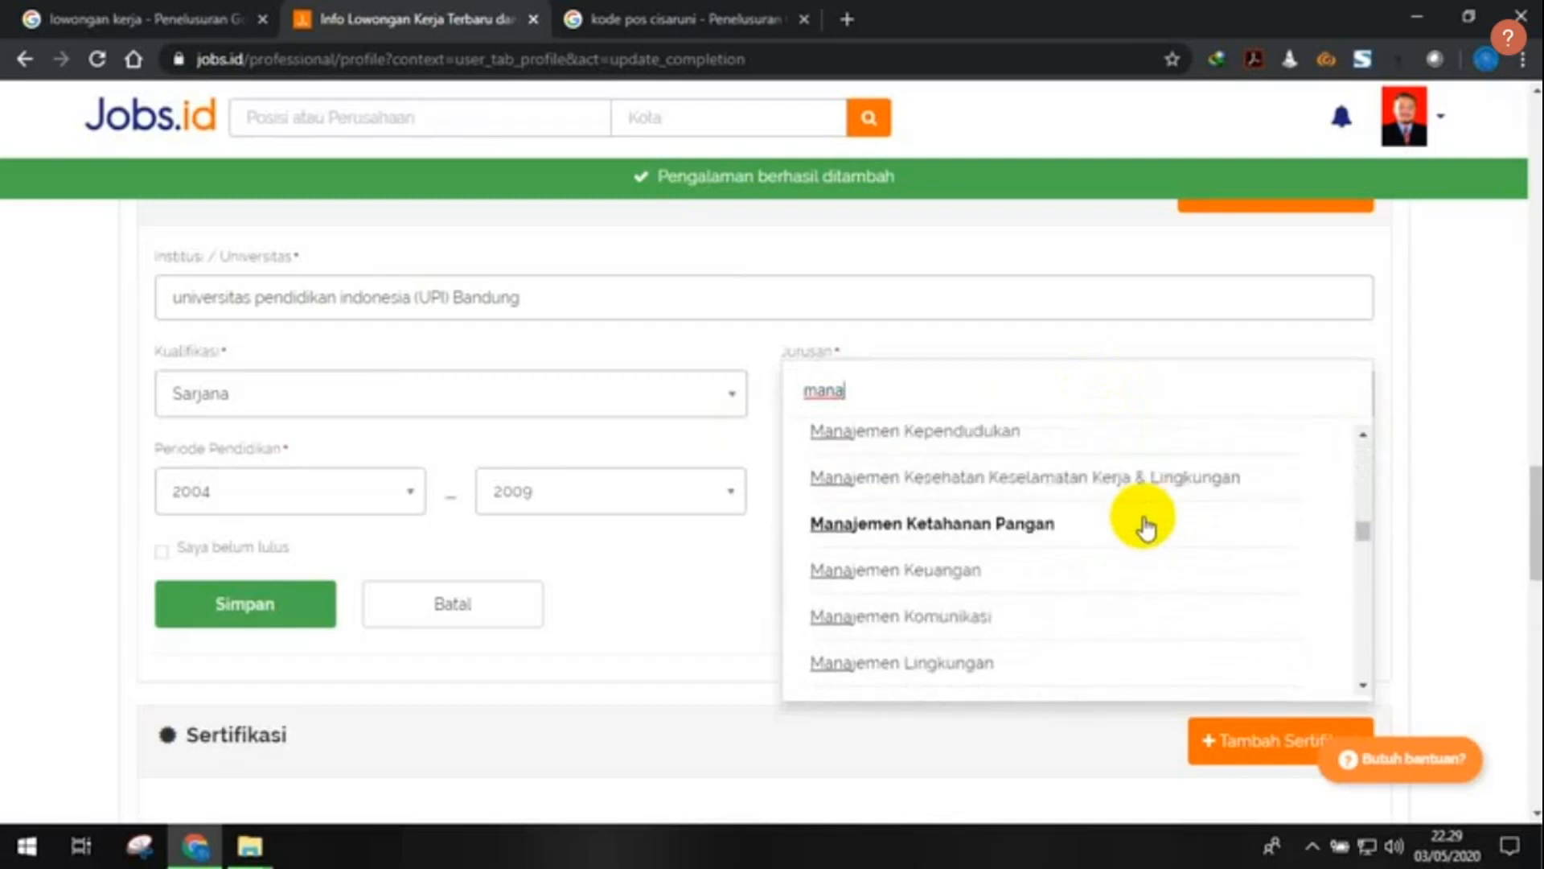
scroll(1147, 529, "down", 3)
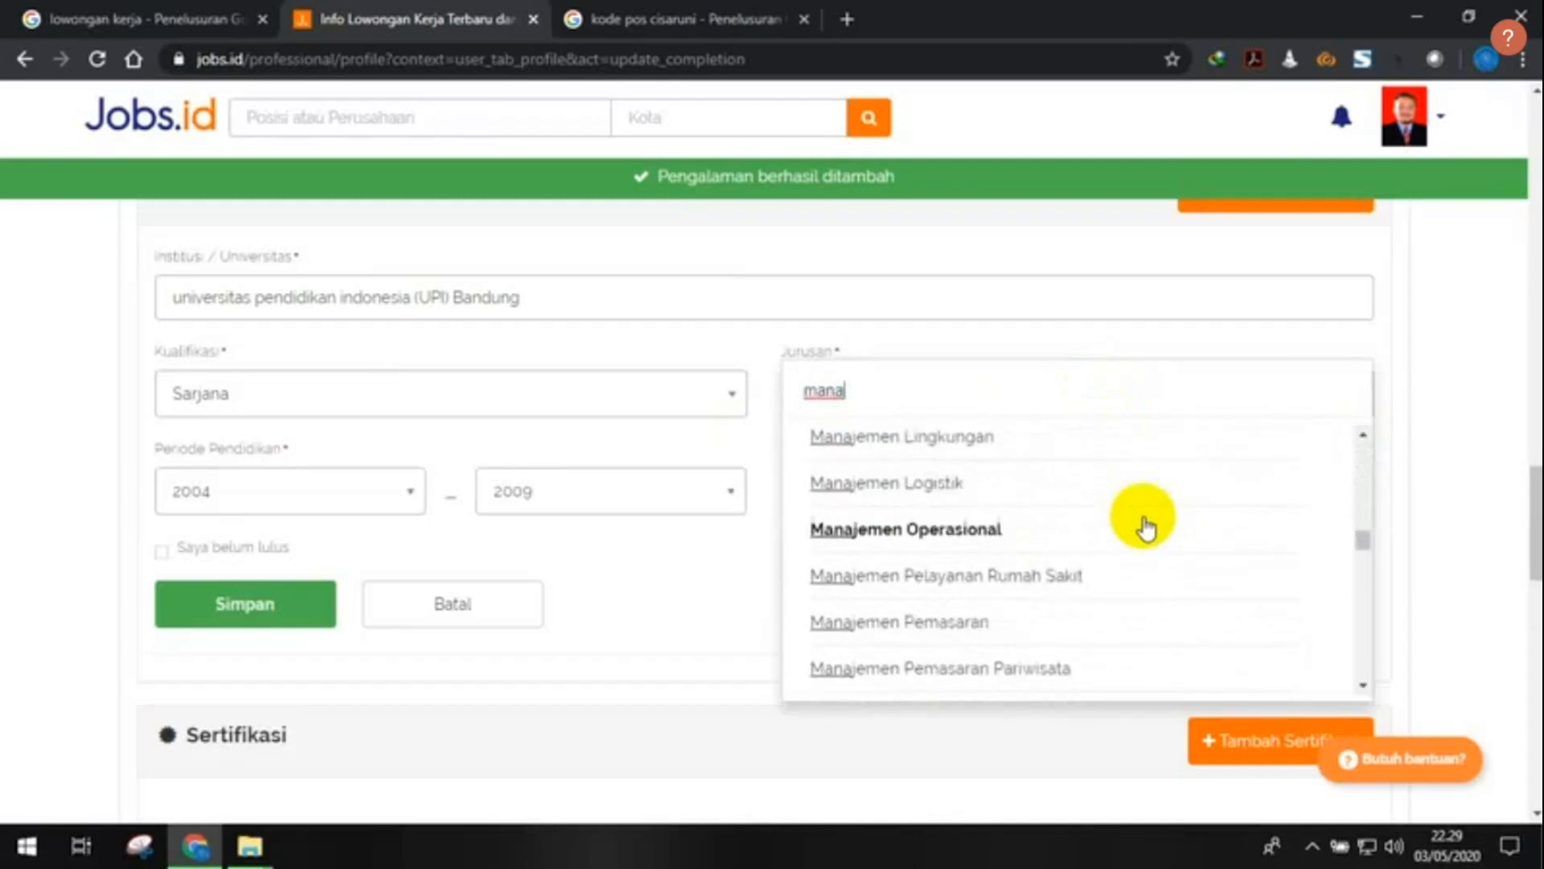
scroll(1146, 530, "down", 3)
scroll(1146, 529, "down", 8)
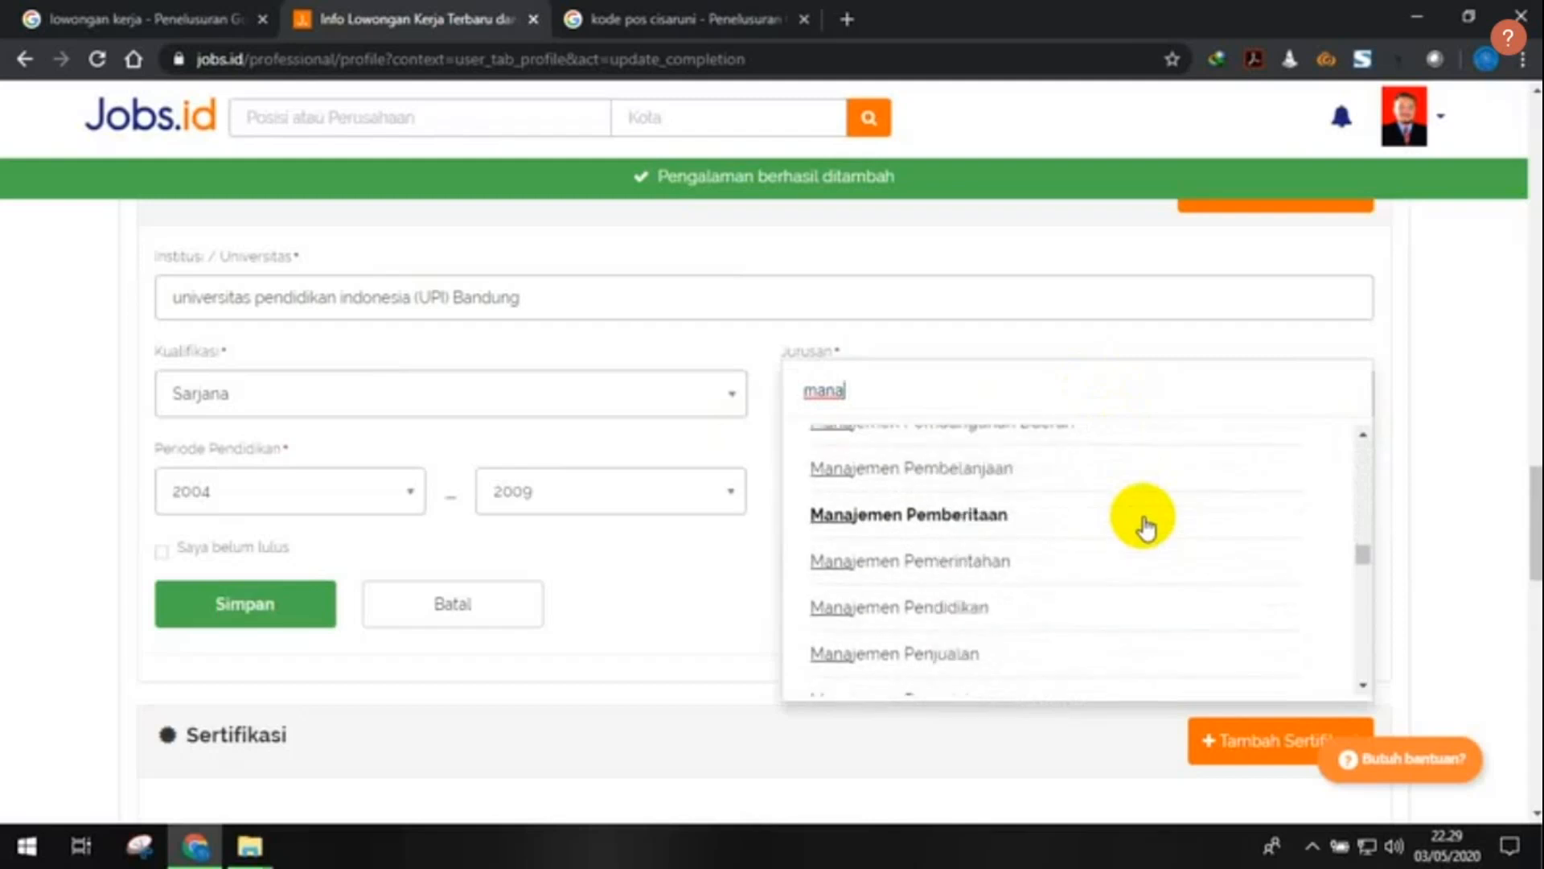
scroll(1146, 529, "down", 4)
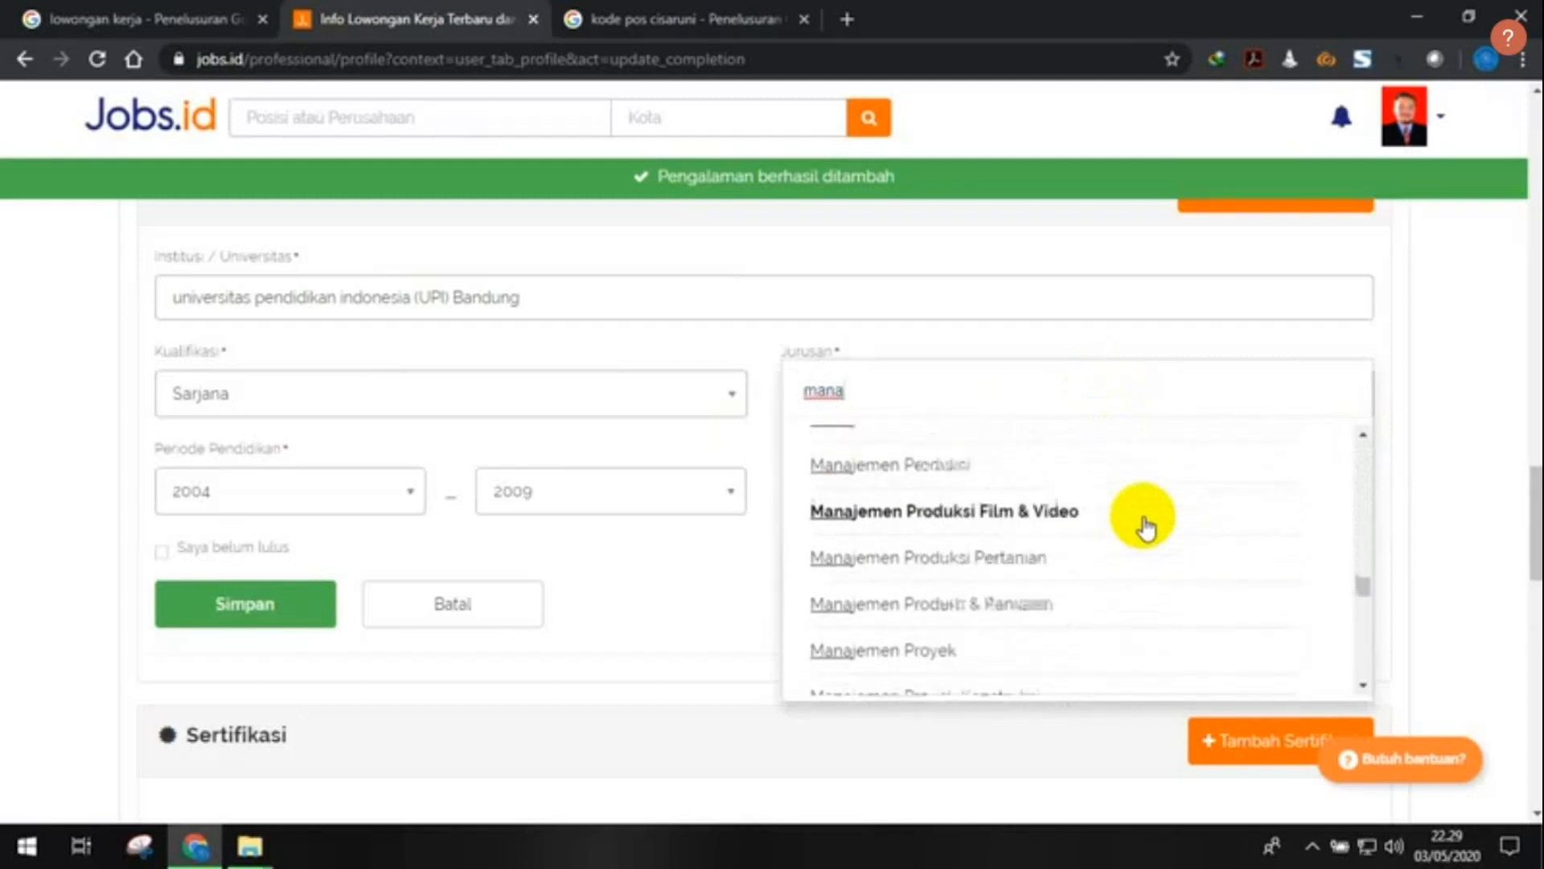
scroll(1147, 530, "up", 4)
scroll(1147, 529, "up", 3)
scroll(1146, 527, "up", 12)
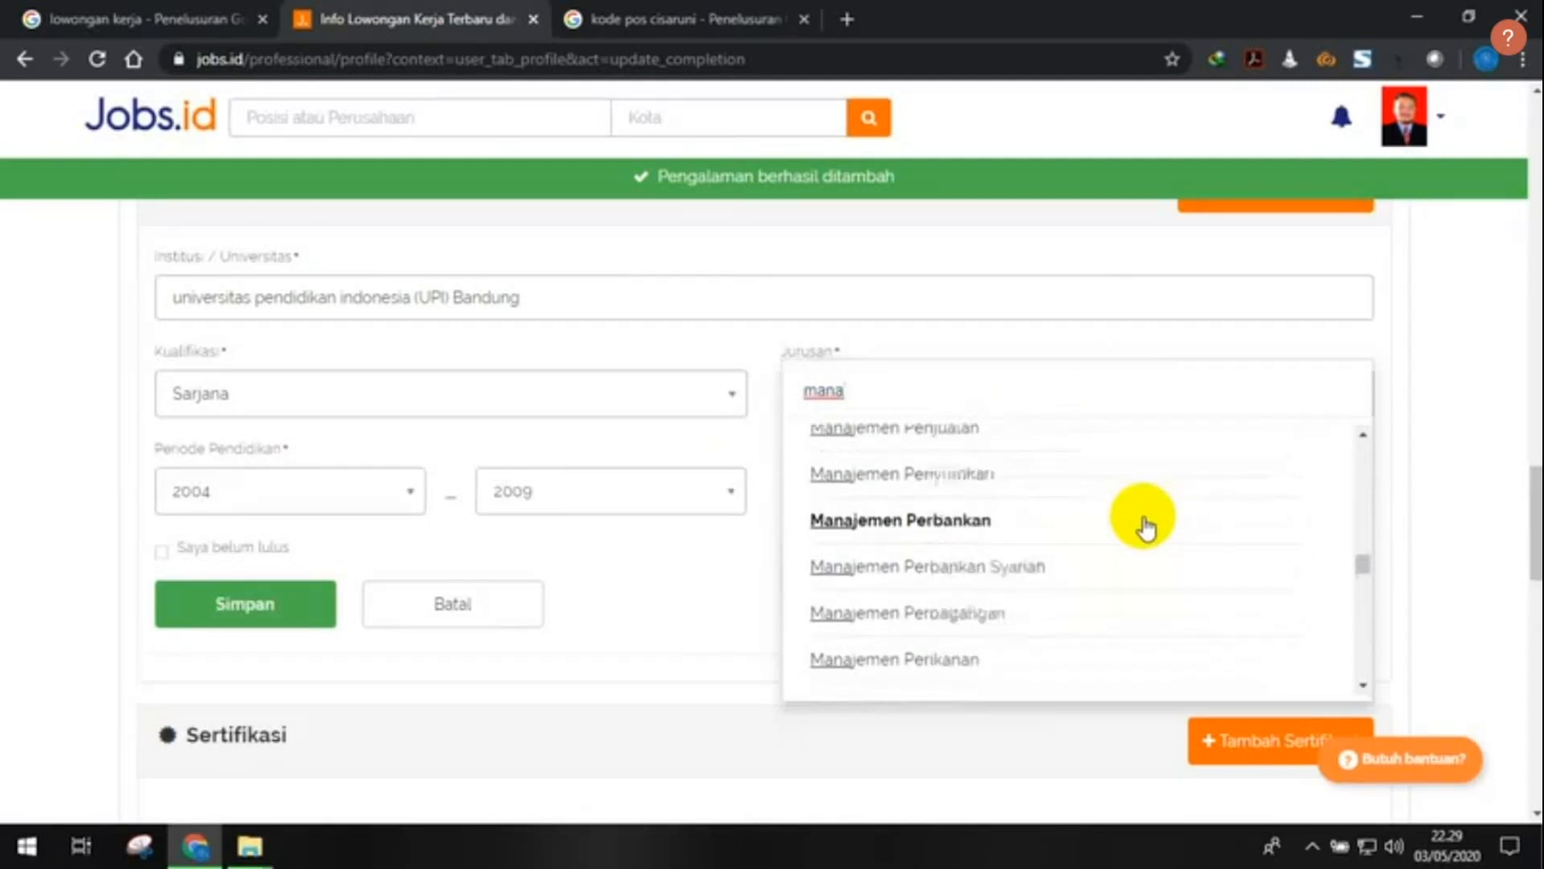
left_click(760, 425)
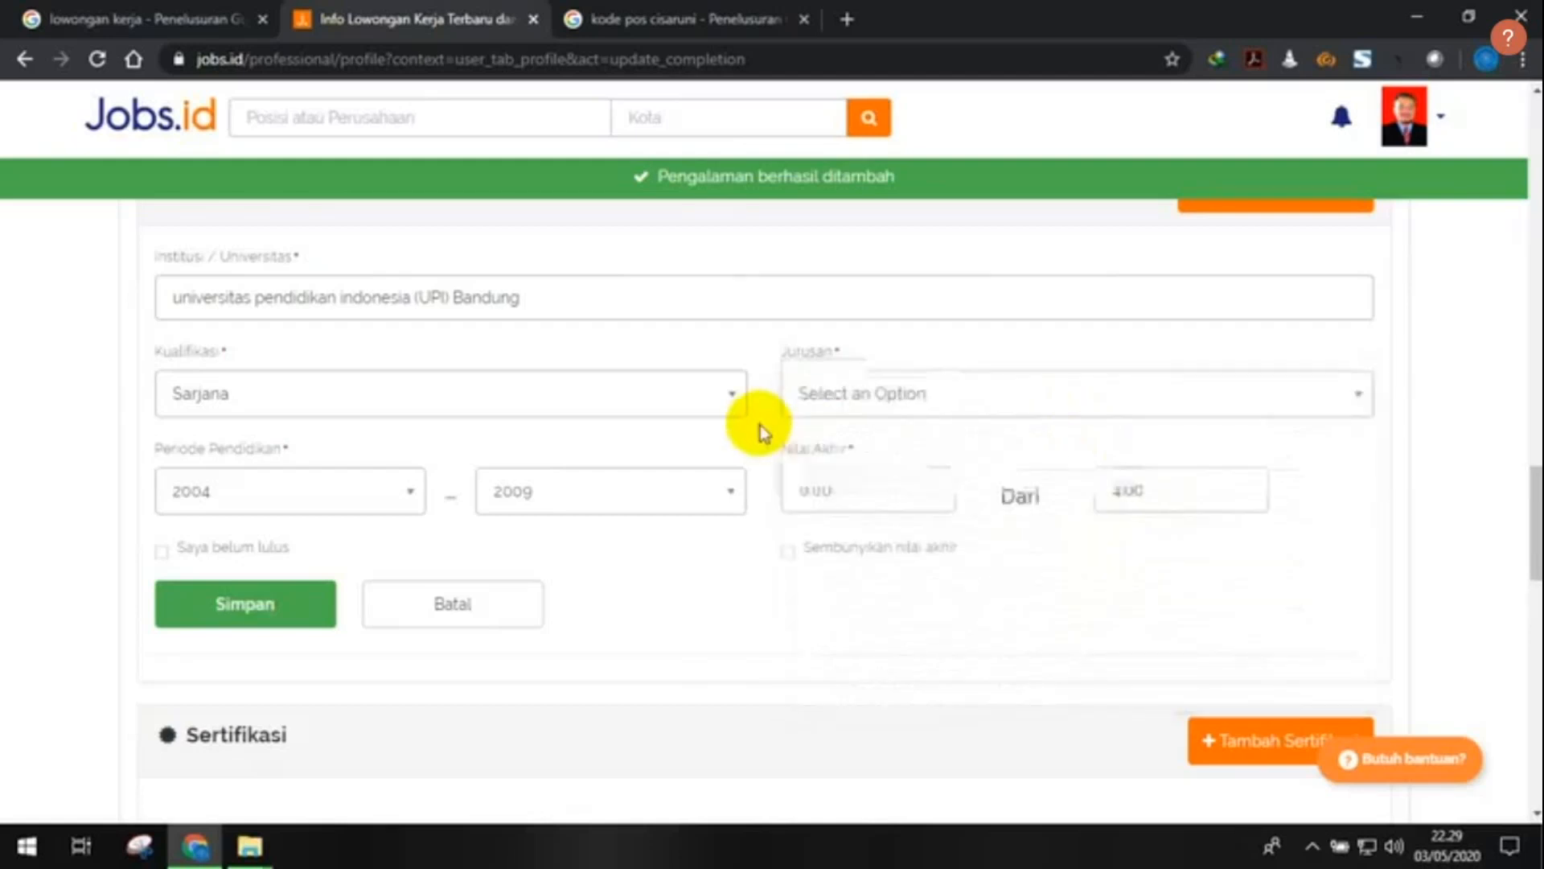
- Search 'admini' in Jurusan and choose Administrasi Perkantoran
left_click(828, 395)
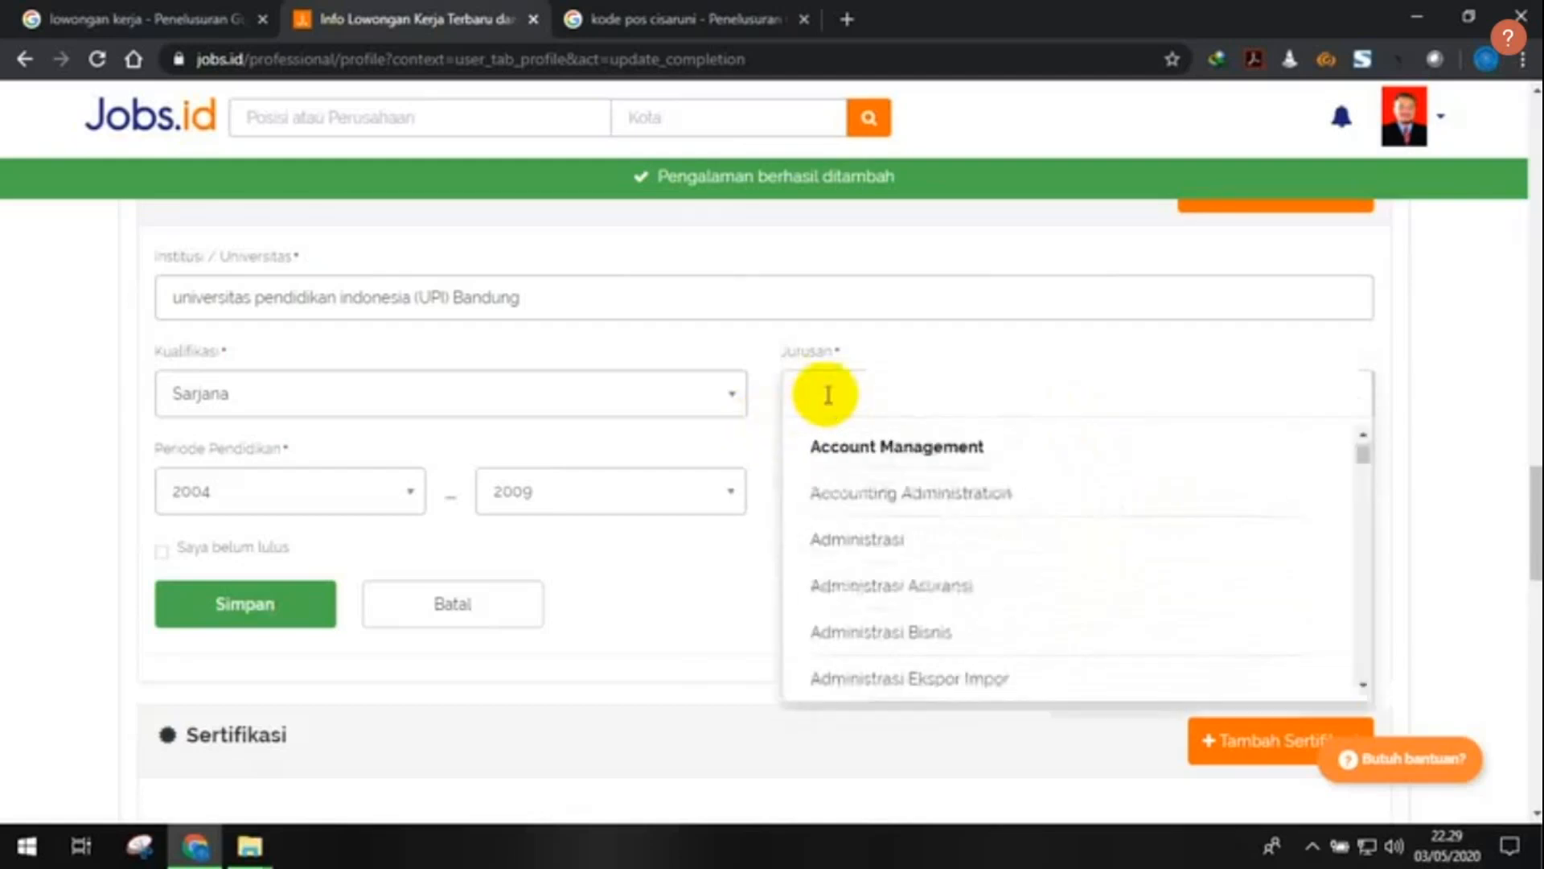
type("a")
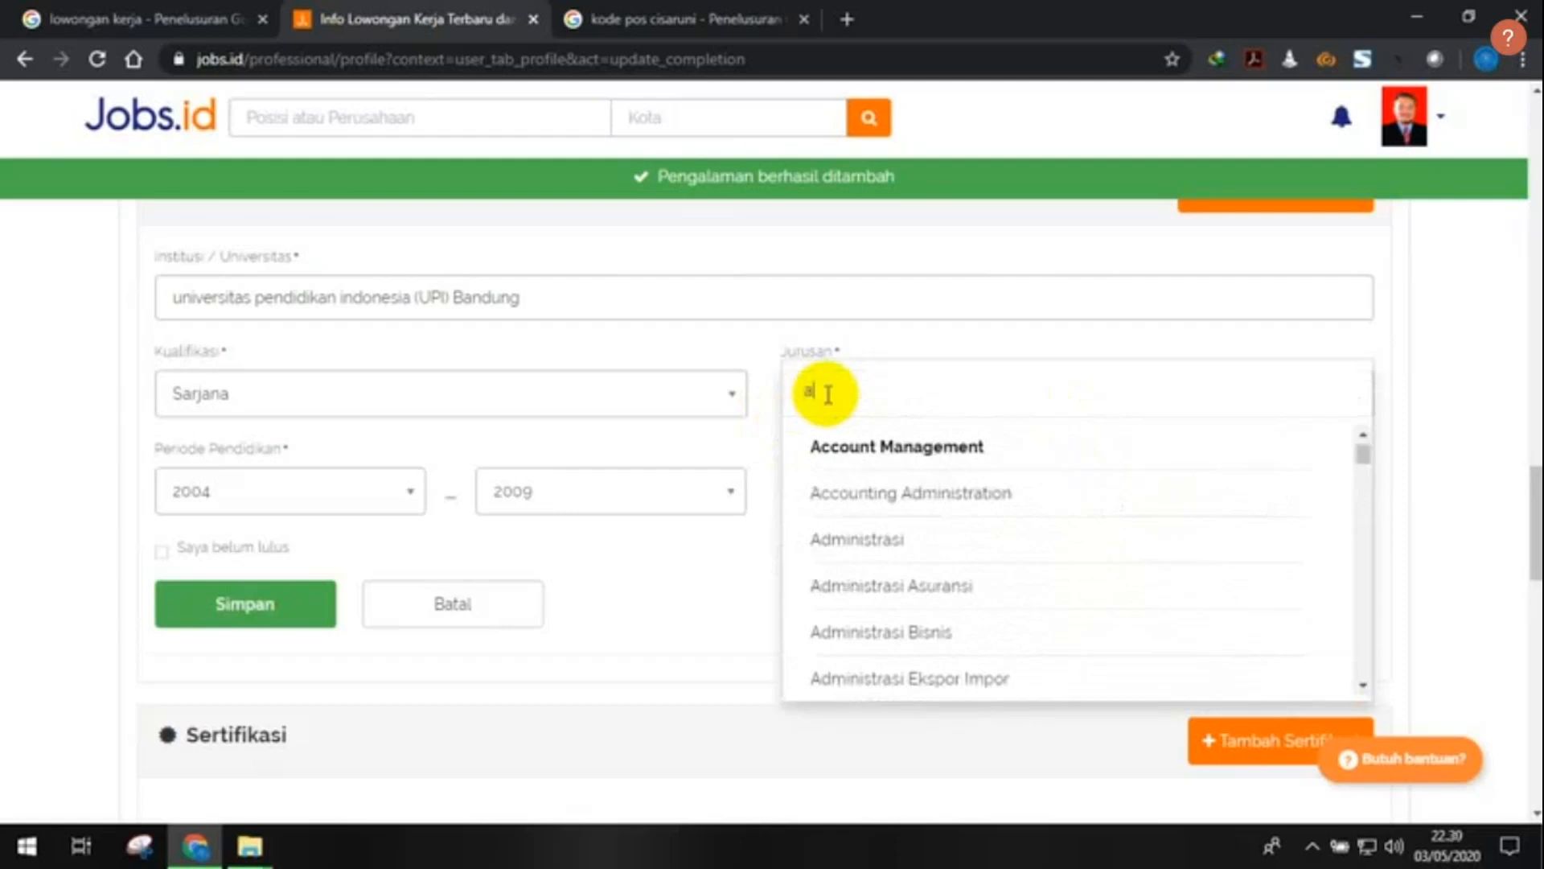
type("dmini")
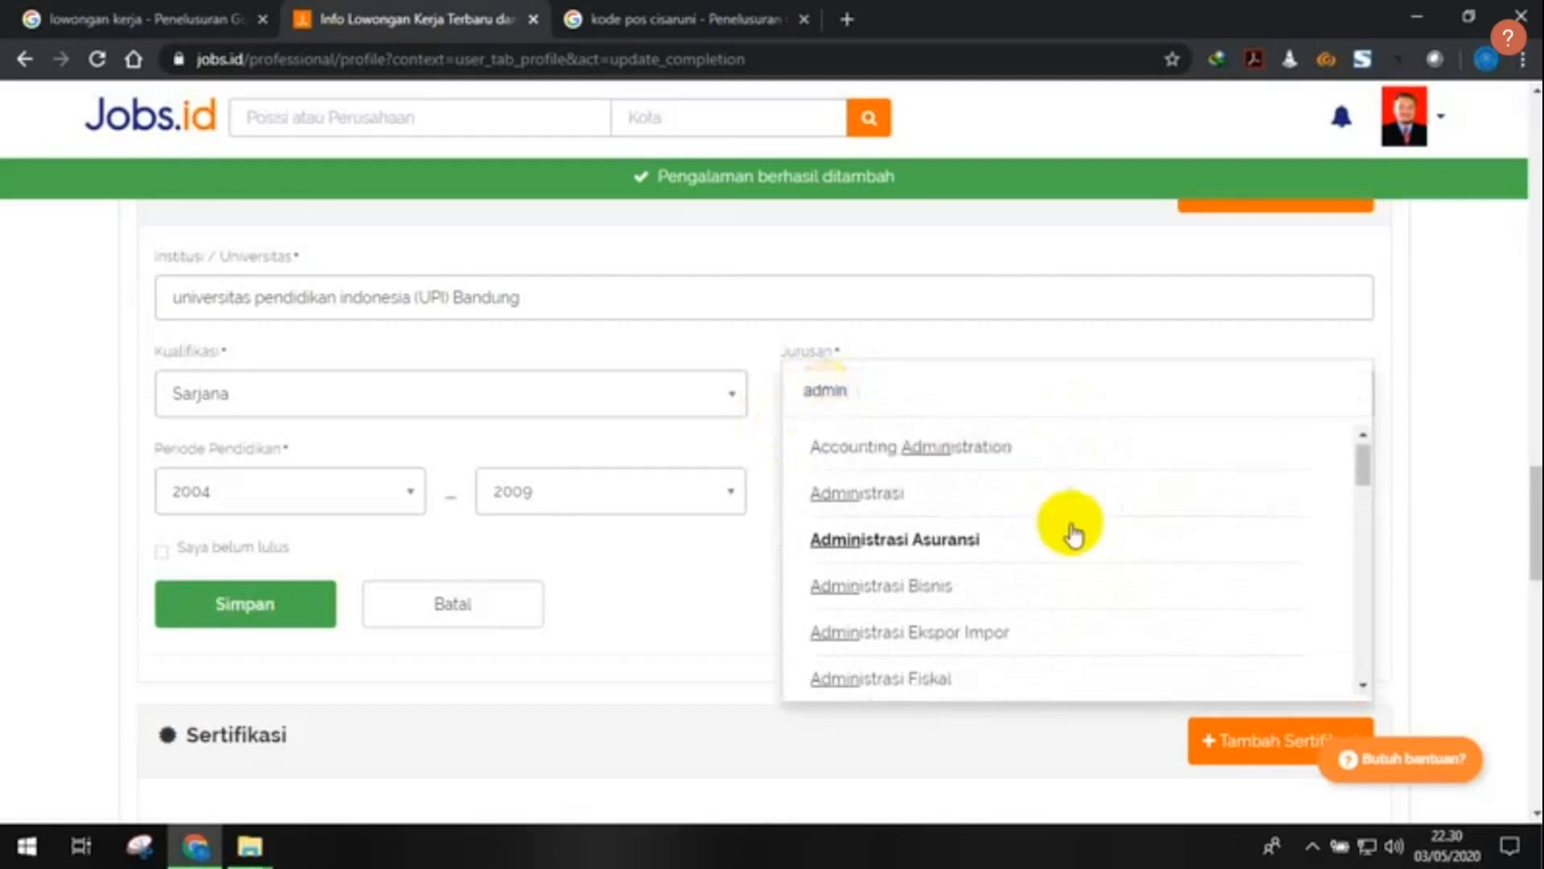
scroll(1061, 535, "down", 3)
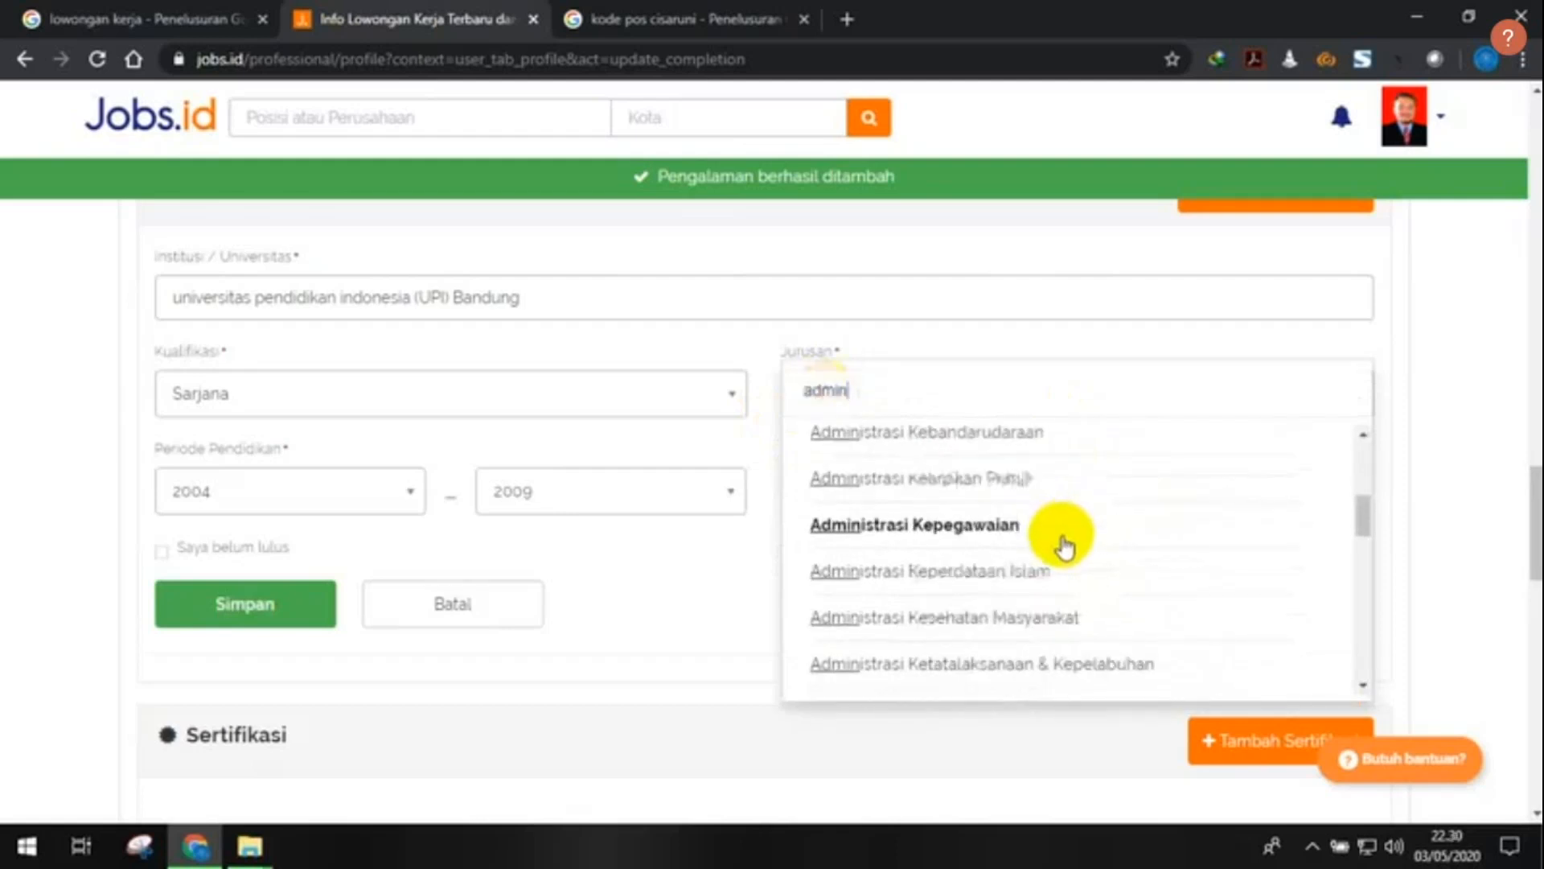
scroll(1064, 547, "down", 5)
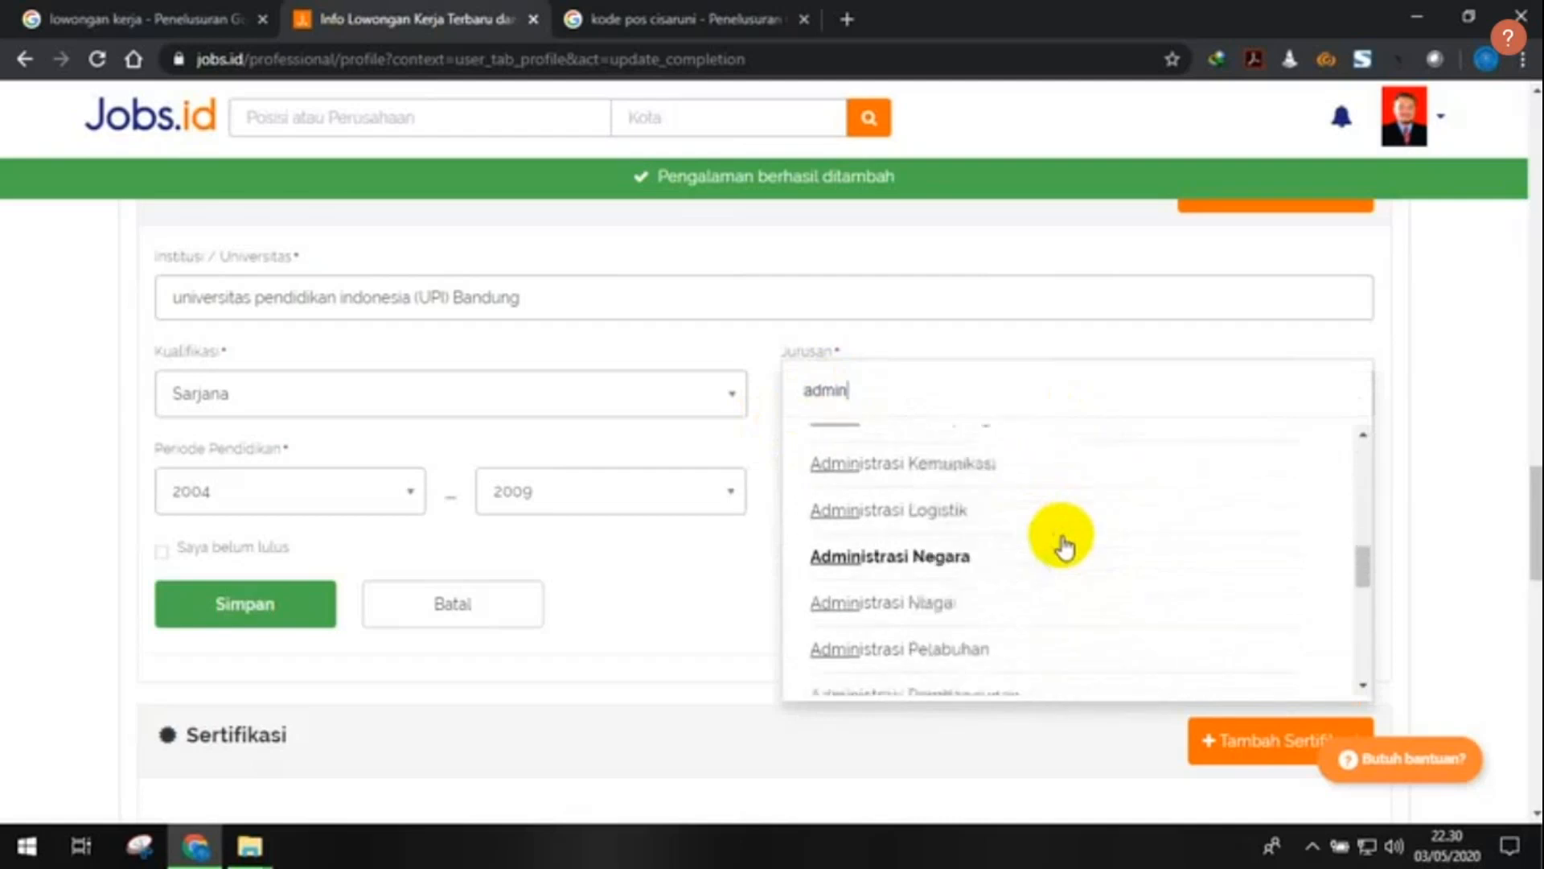
scroll(1065, 549, "down", 1)
scroll(1064, 547, "down", 1)
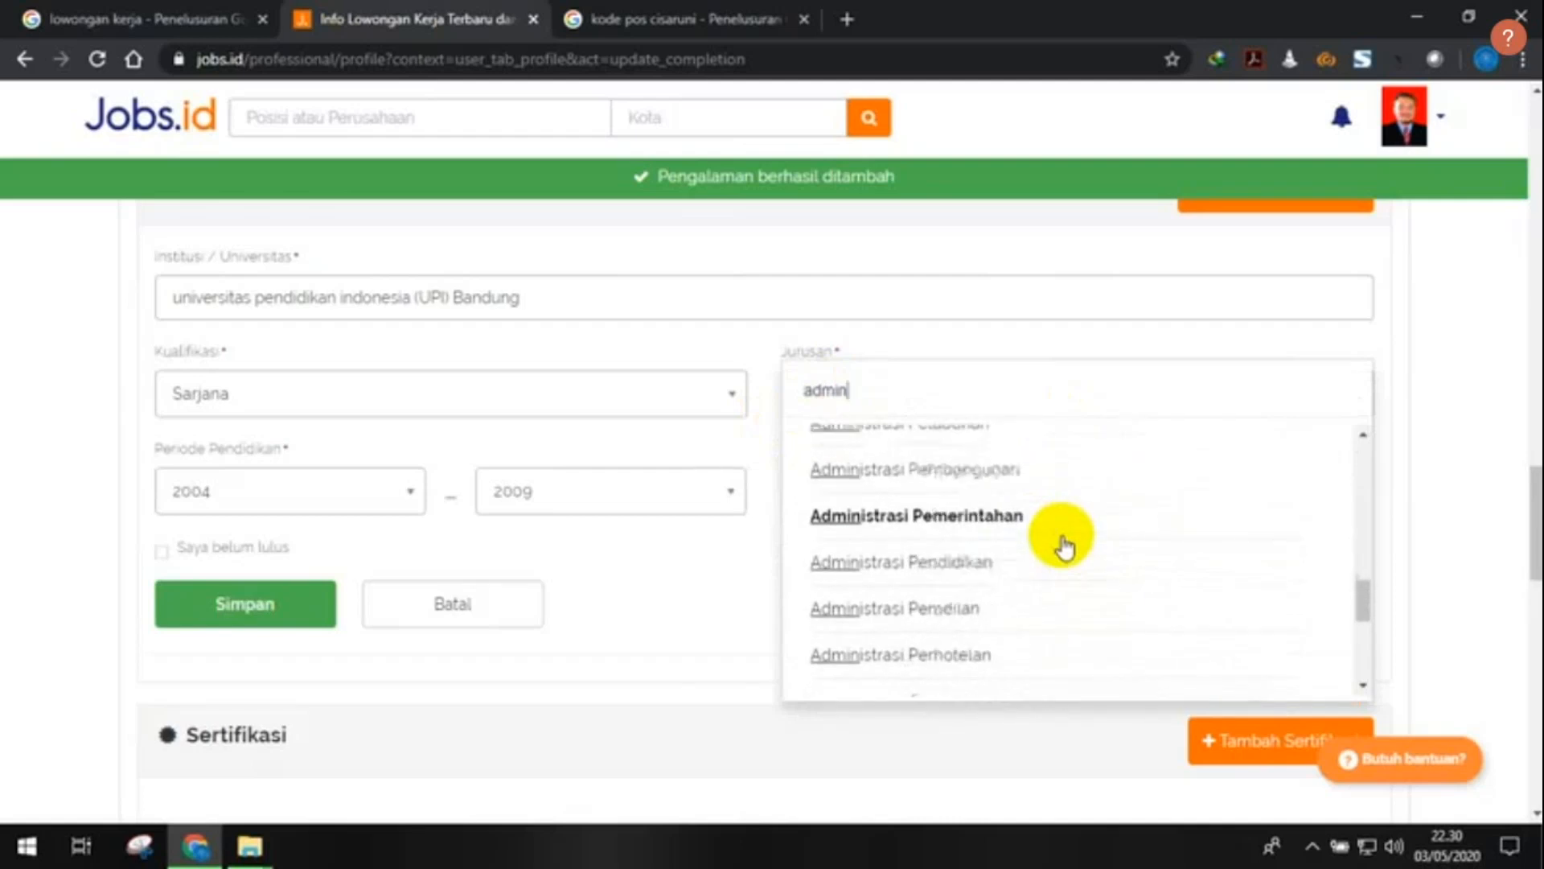
scroll(1063, 547, "down", 1)
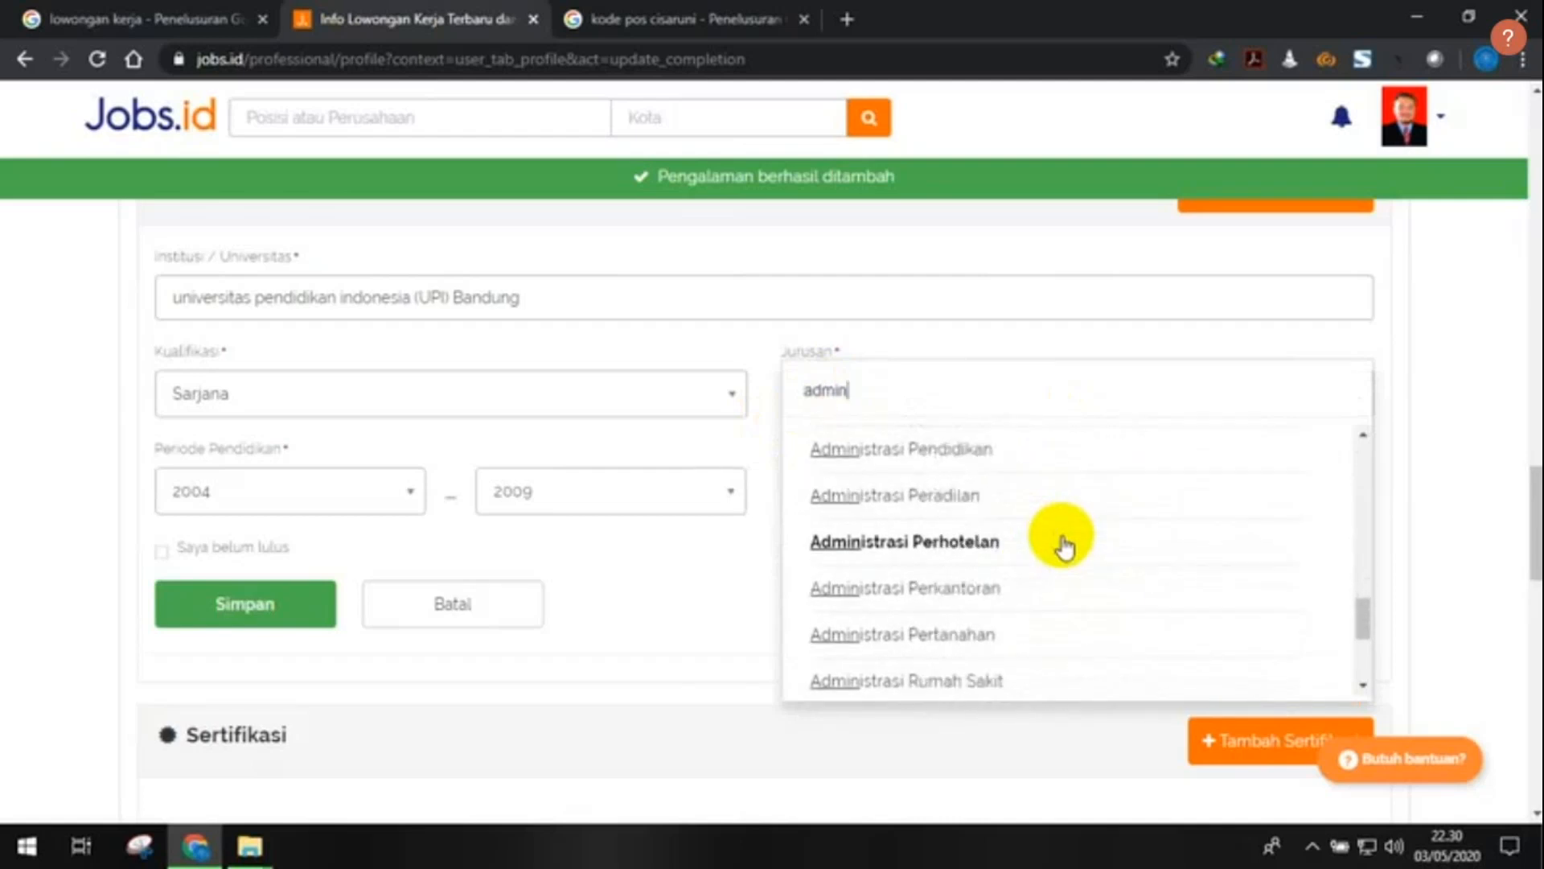
left_click(1069, 599)
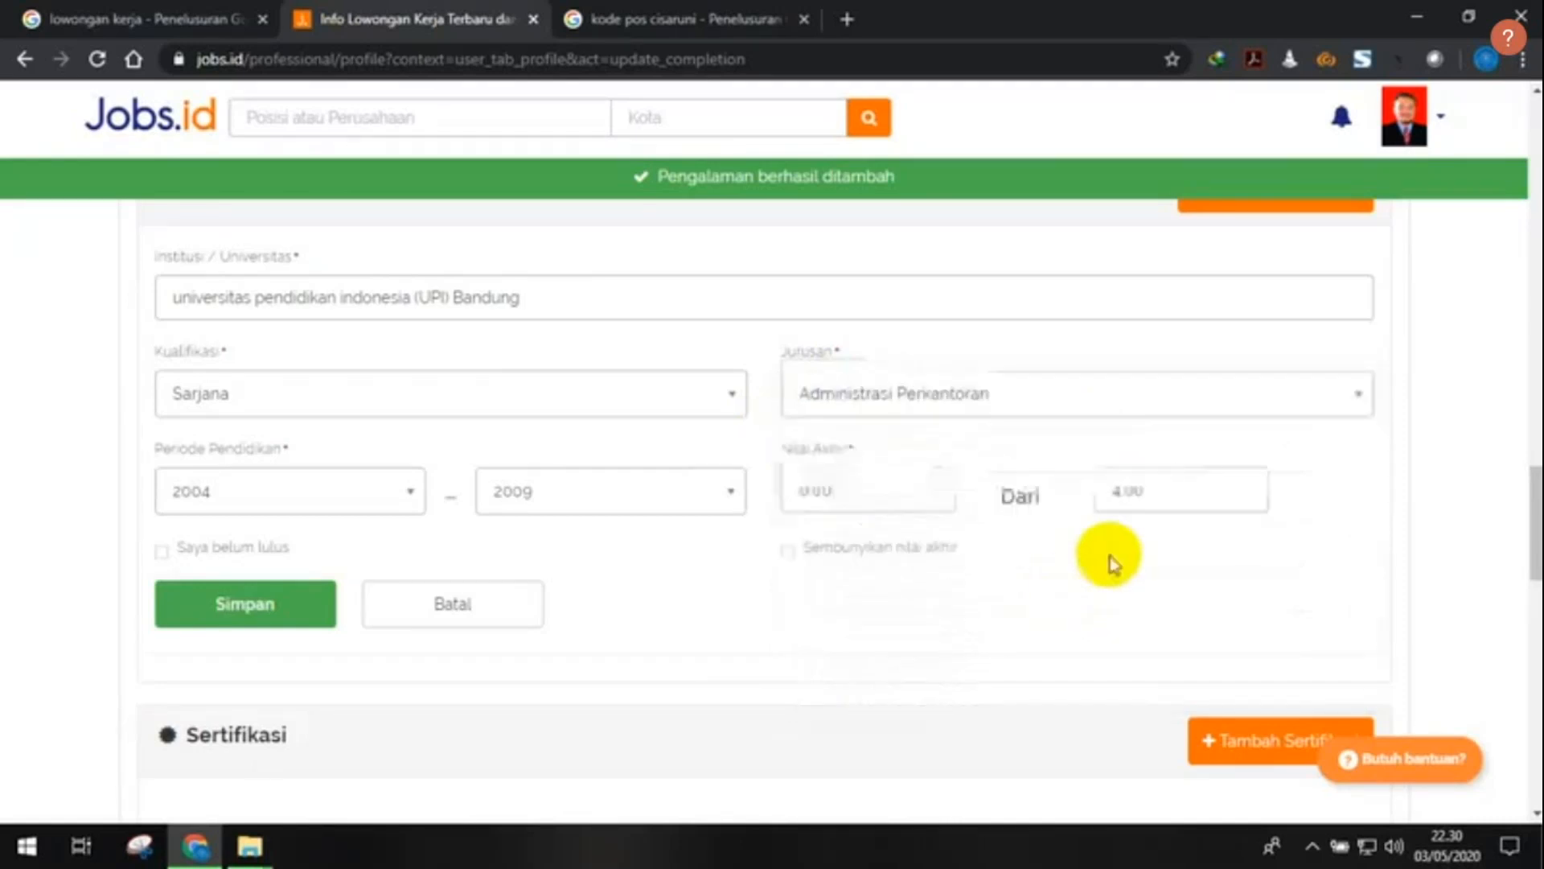
- Enter a final mark of 3.19 out of 4.00 and save the education entry
left_click(925, 498)
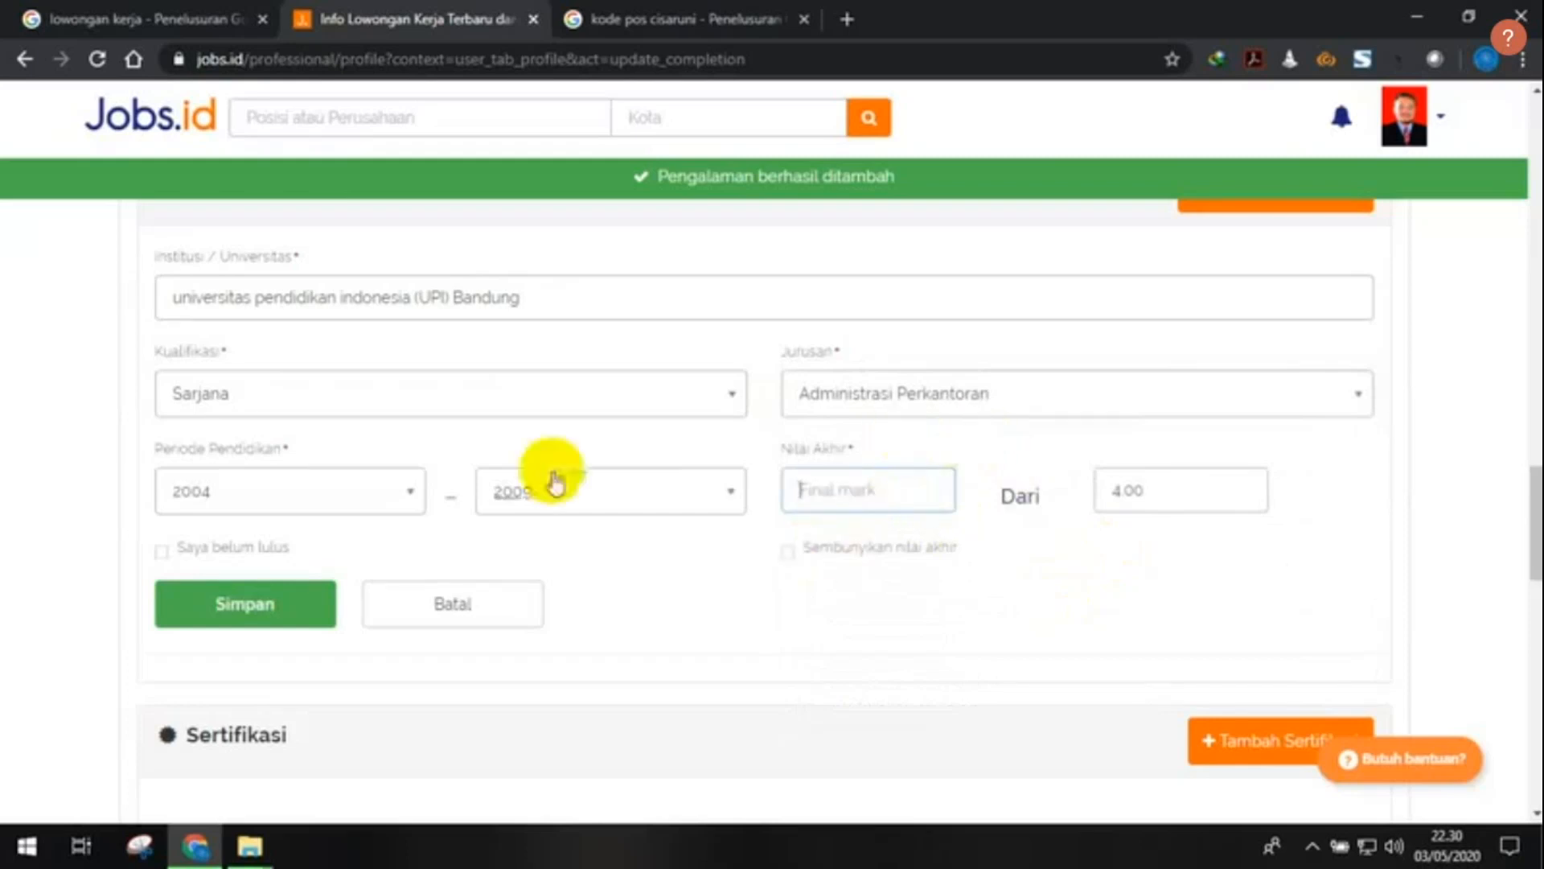
scroll(796, 413, "up", 1)
scroll(848, 413, "down", 2)
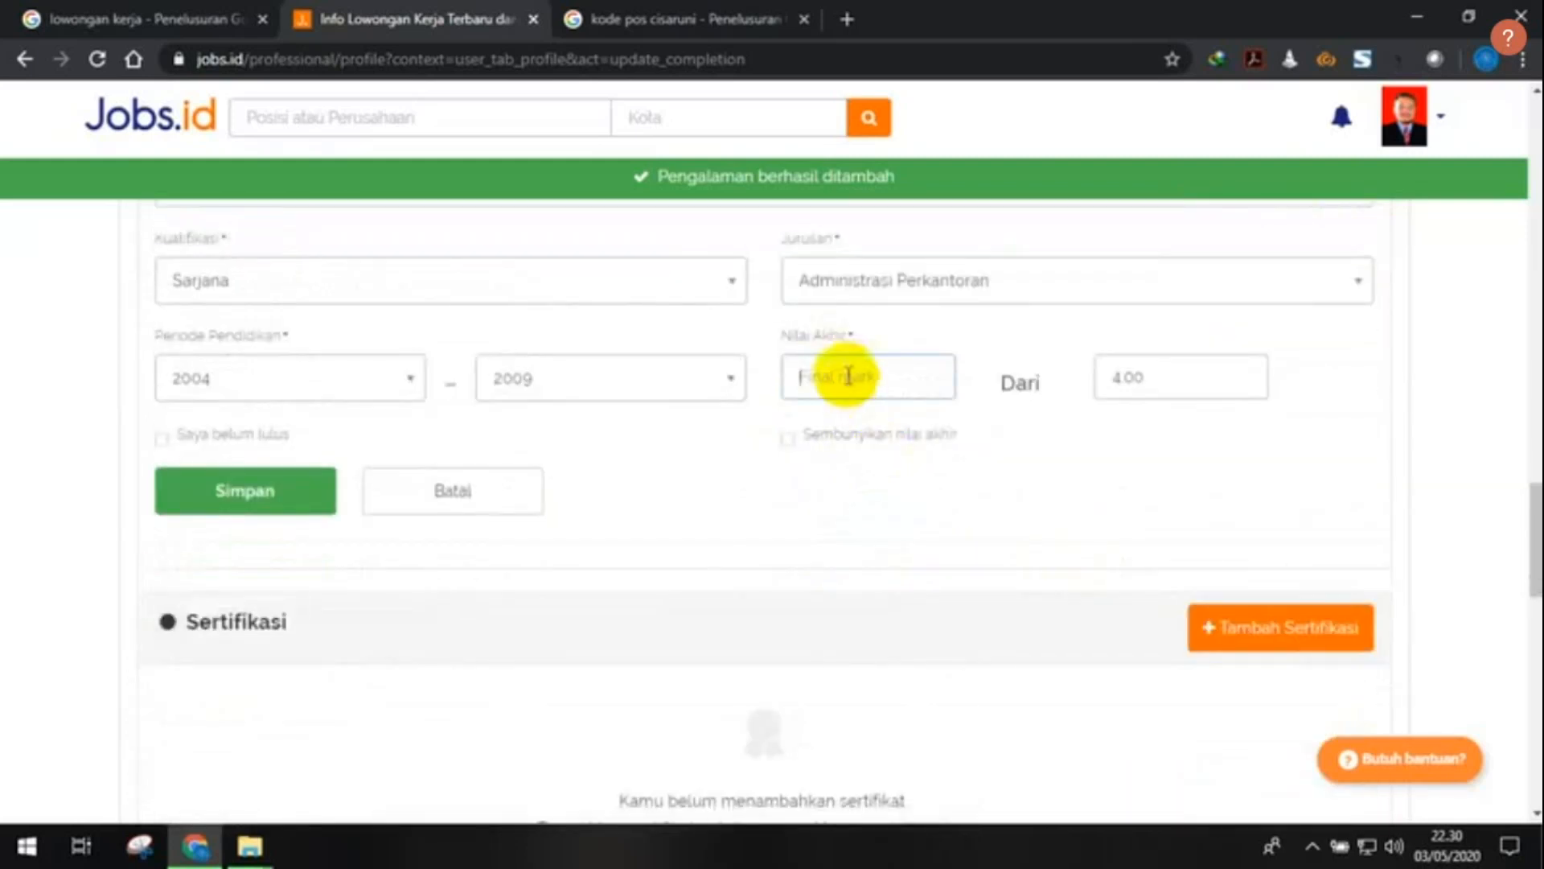
scroll(862, 369, "up", 2)
scroll(858, 572, "down", 1)
left_click(840, 508)
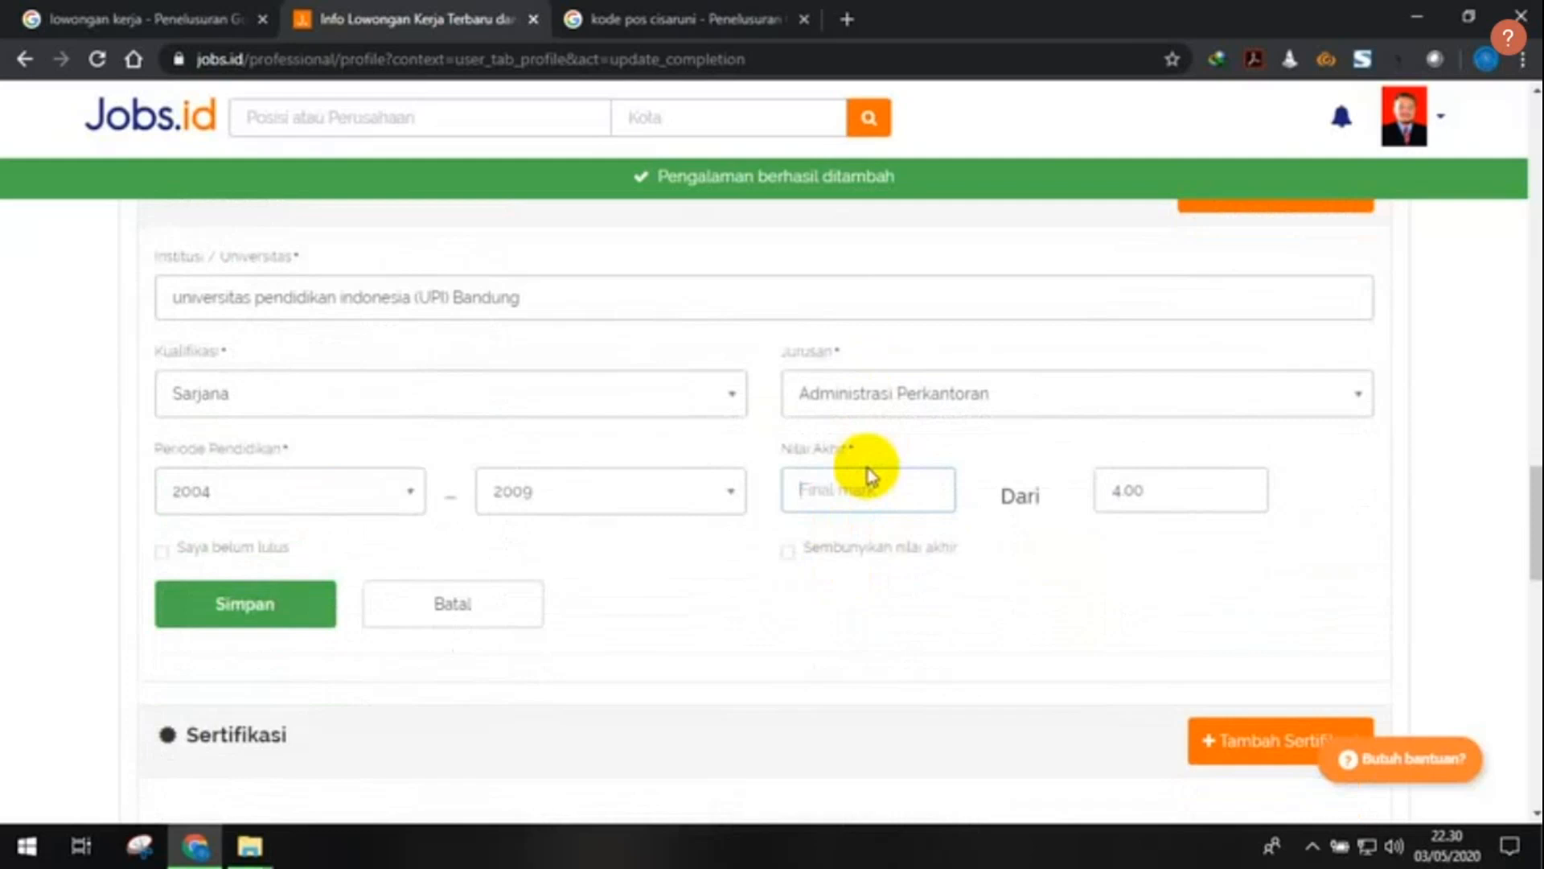
type("3.19")
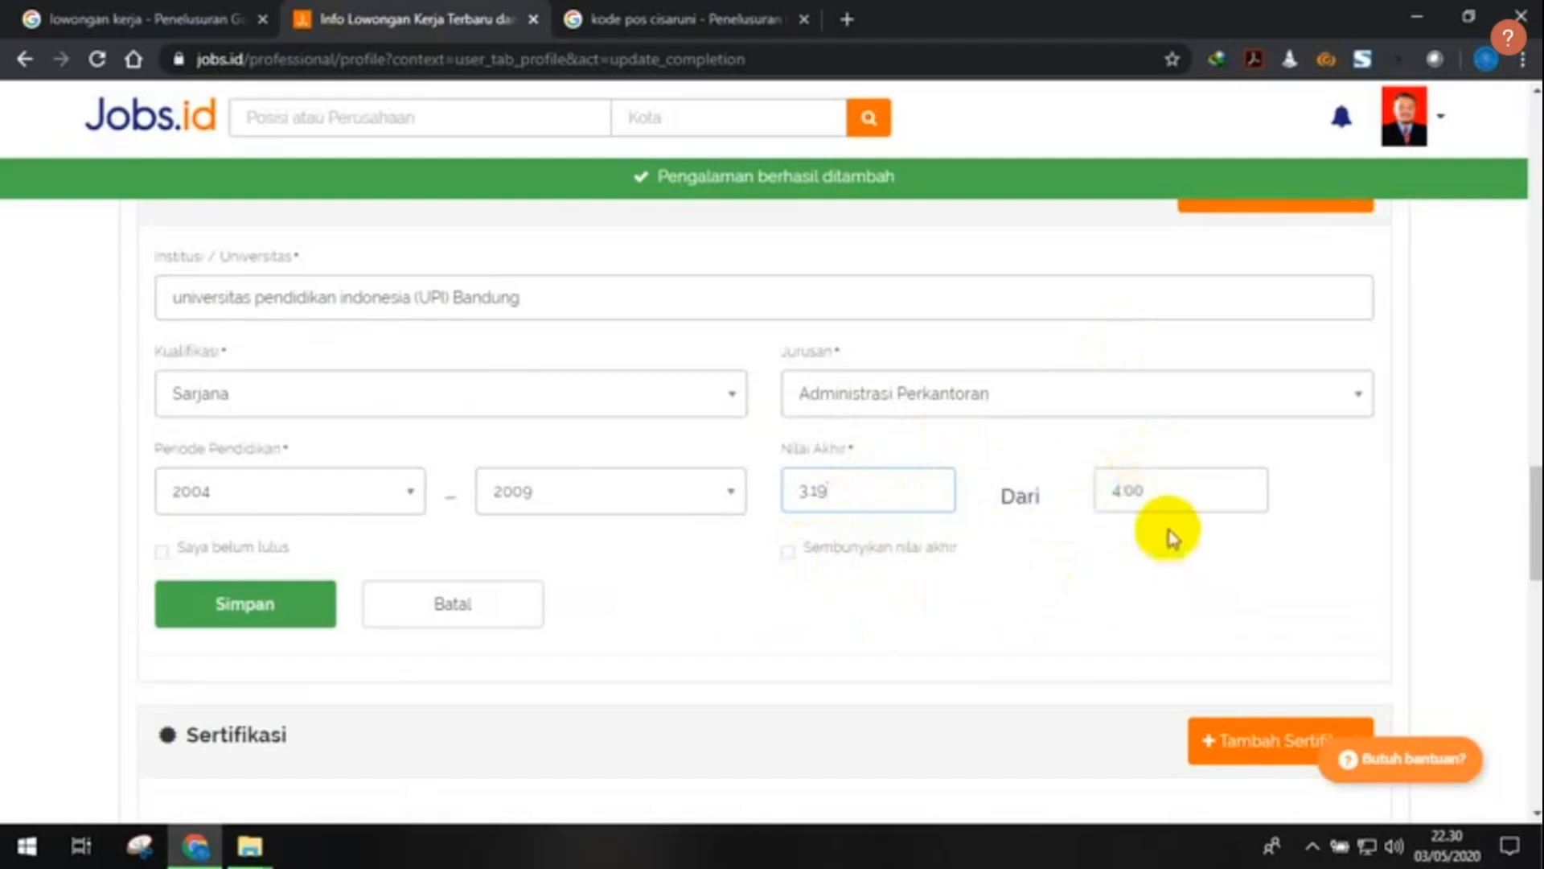
scroll(1166, 555, "up", 1)
scroll(1166, 547, "down", 2)
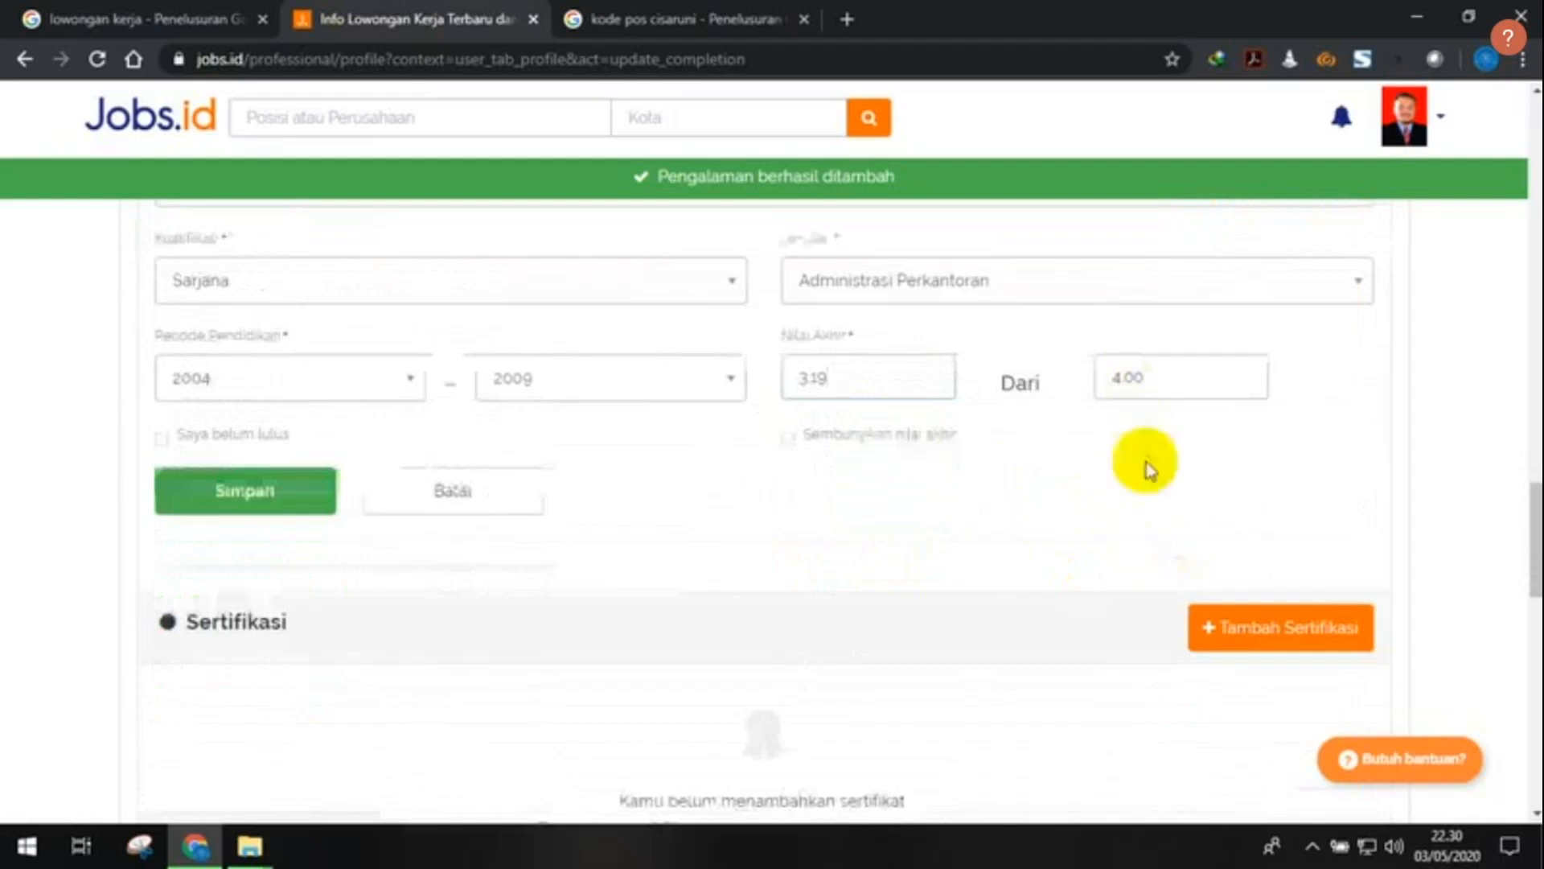
scroll(1173, 414, "up", 1)
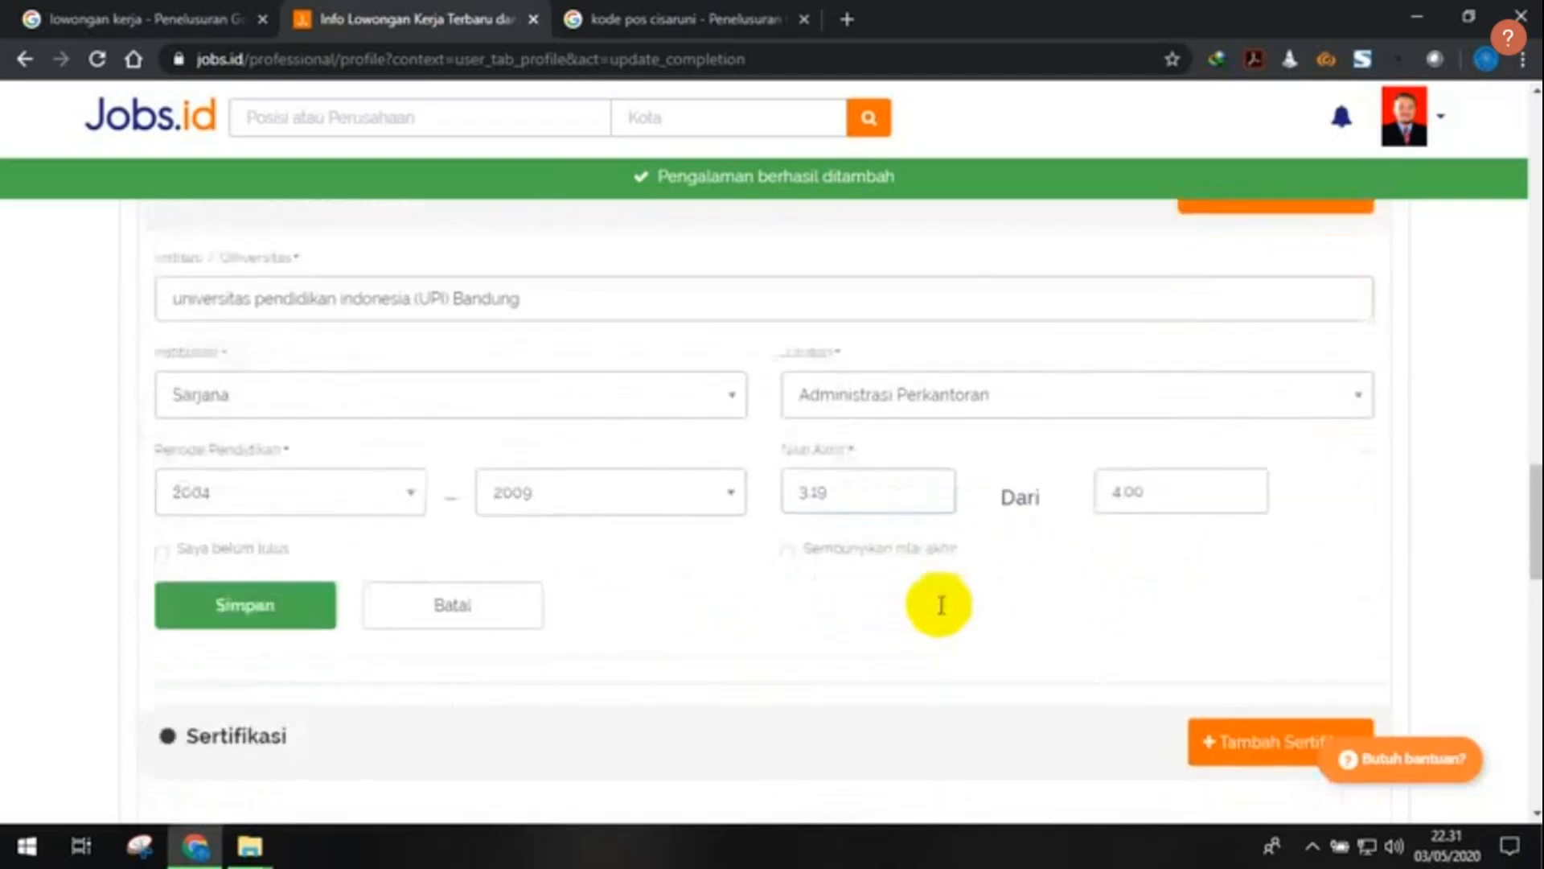
left_click(274, 618)
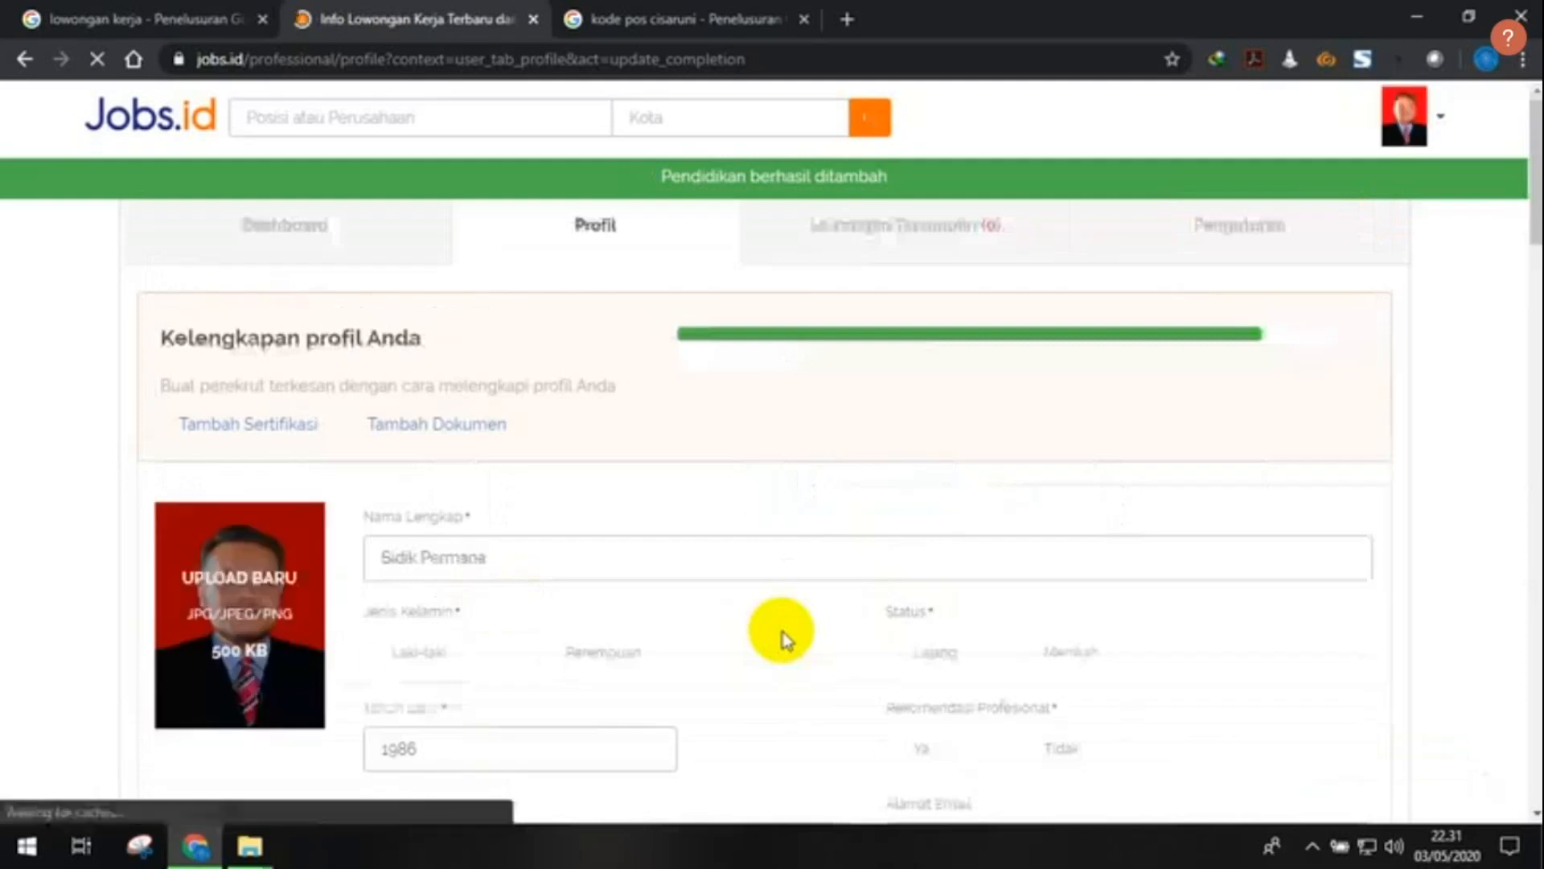
scroll(784, 639, "down", 20)
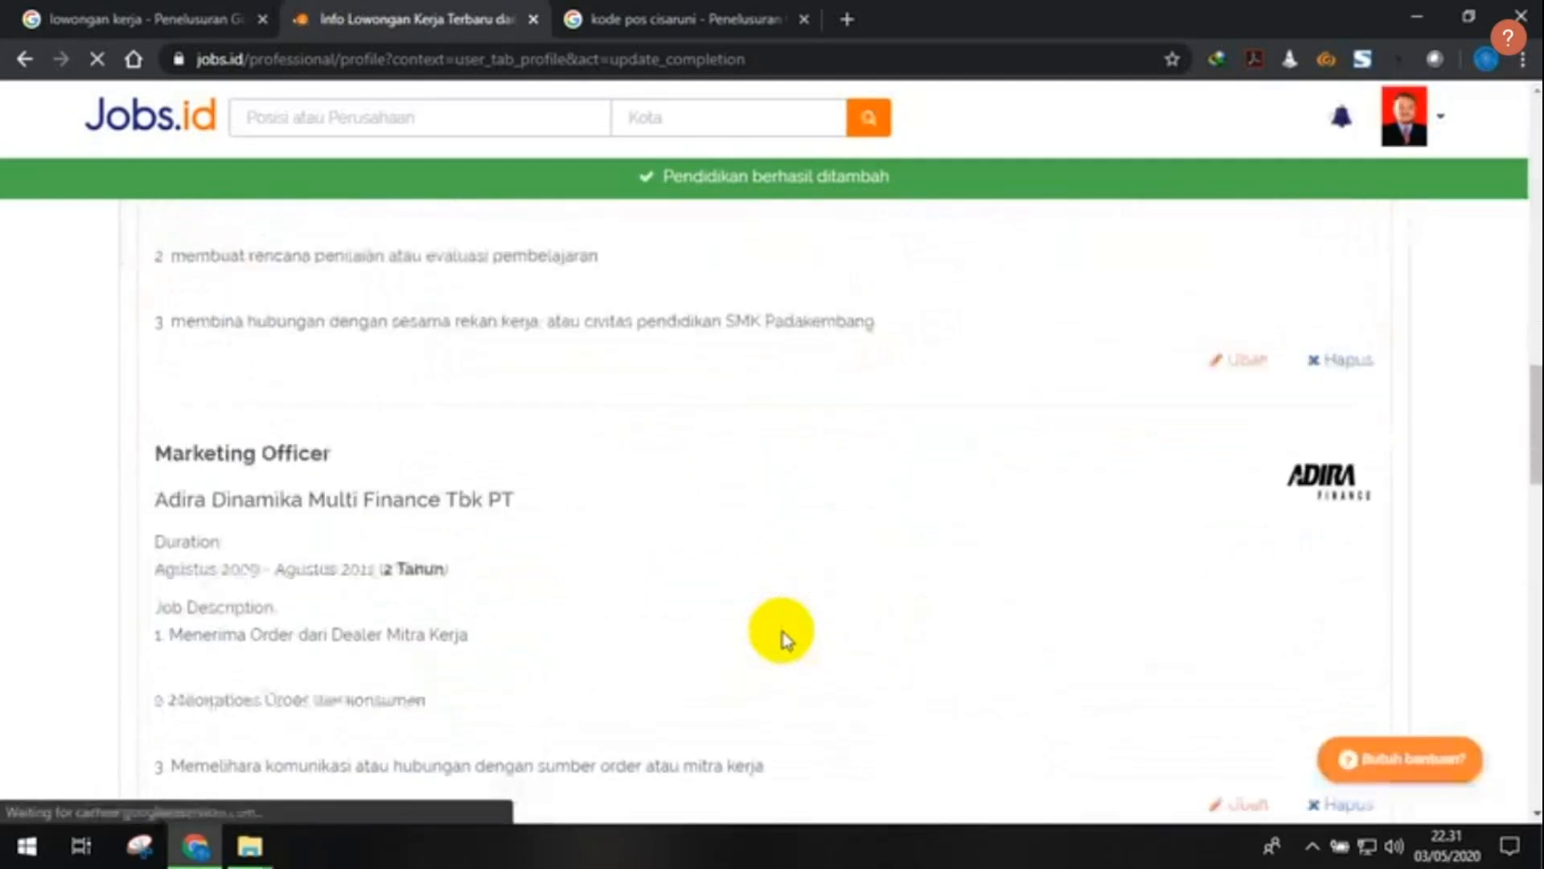
scroll(785, 640, "down", 7)
scroll(785, 635, "up", 7)
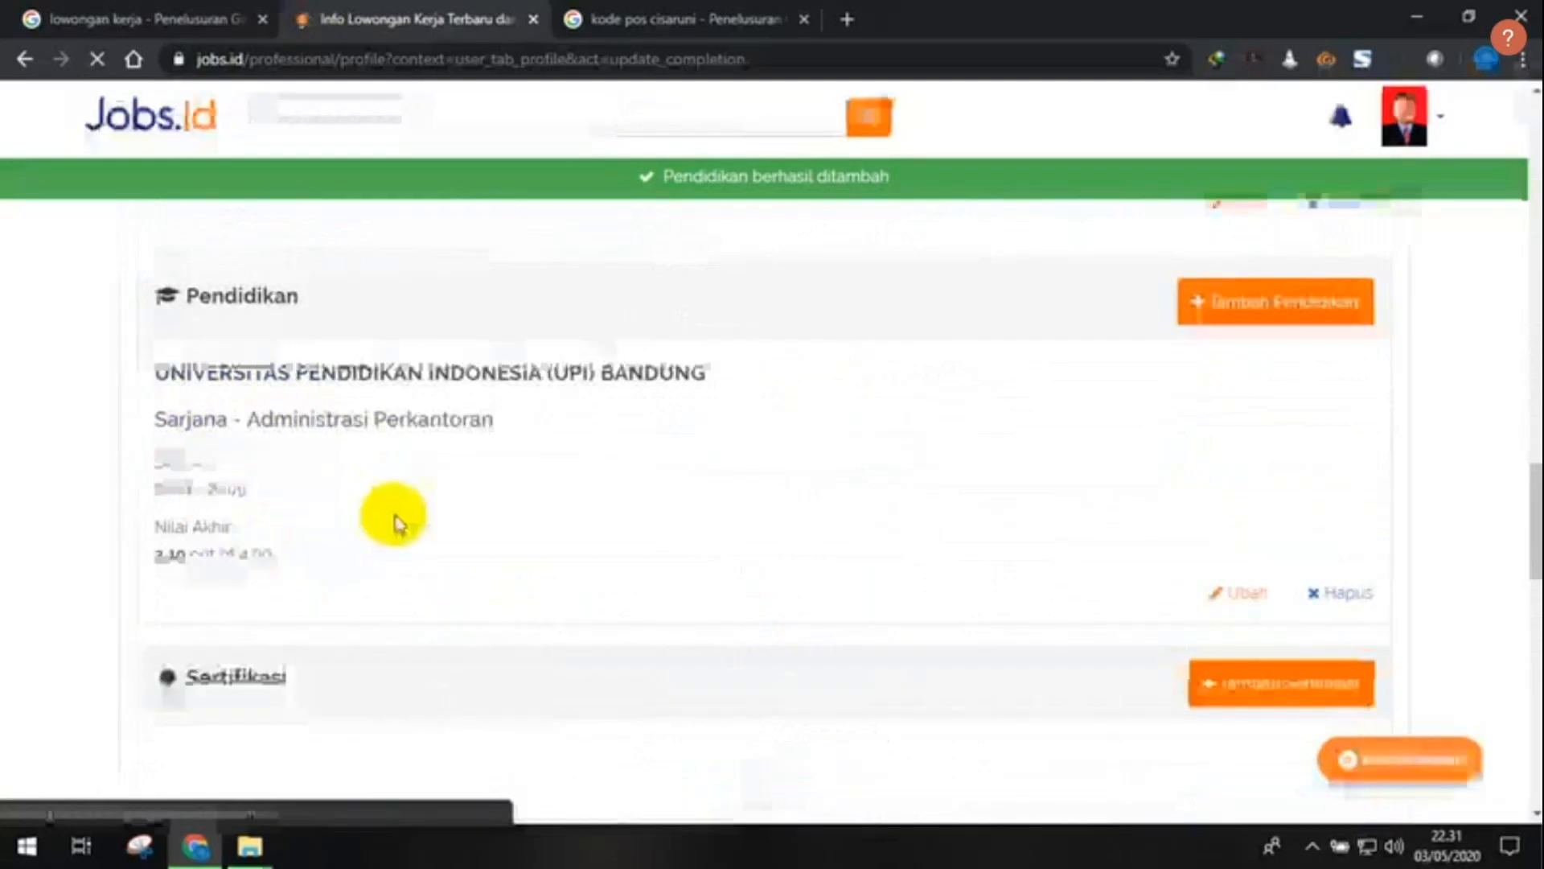
scroll(1174, 494, "up", 2)
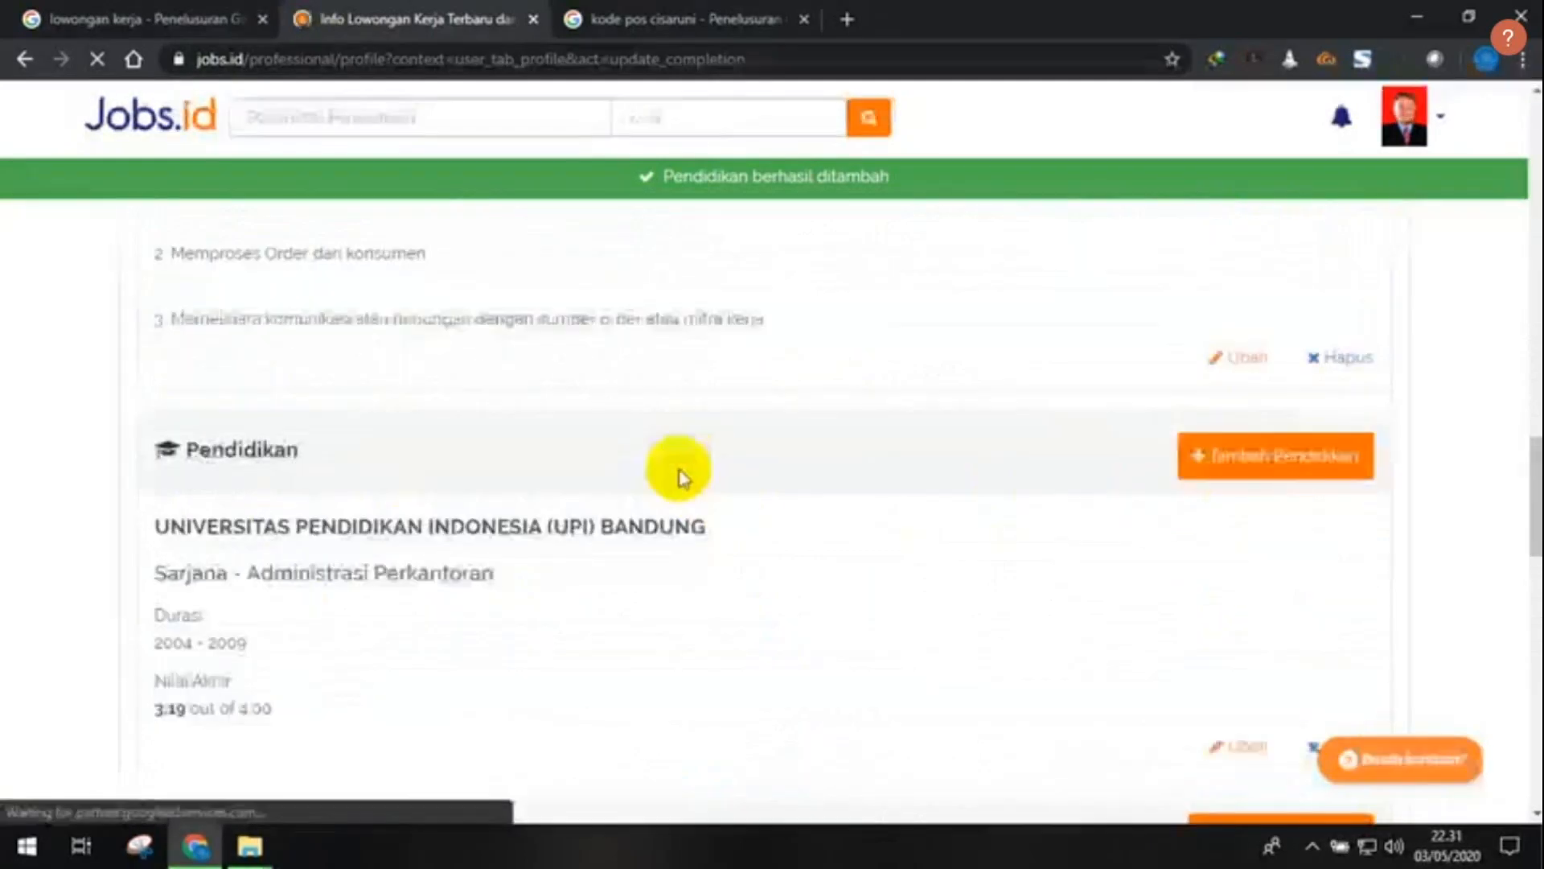
scroll(699, 490, "down", 3)
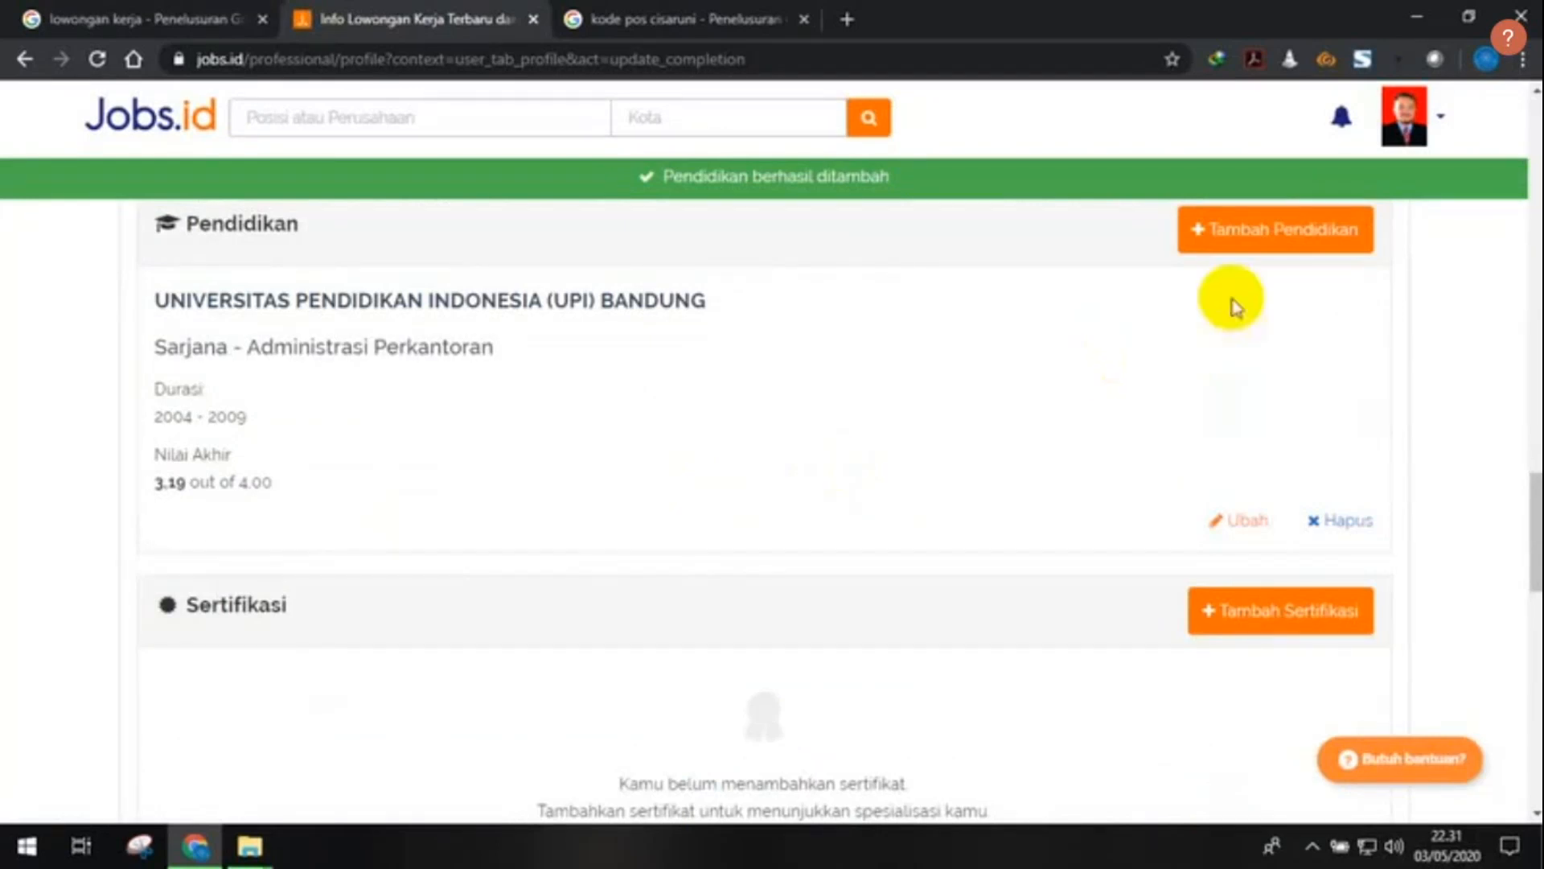
scroll(561, 431, "up", 3)
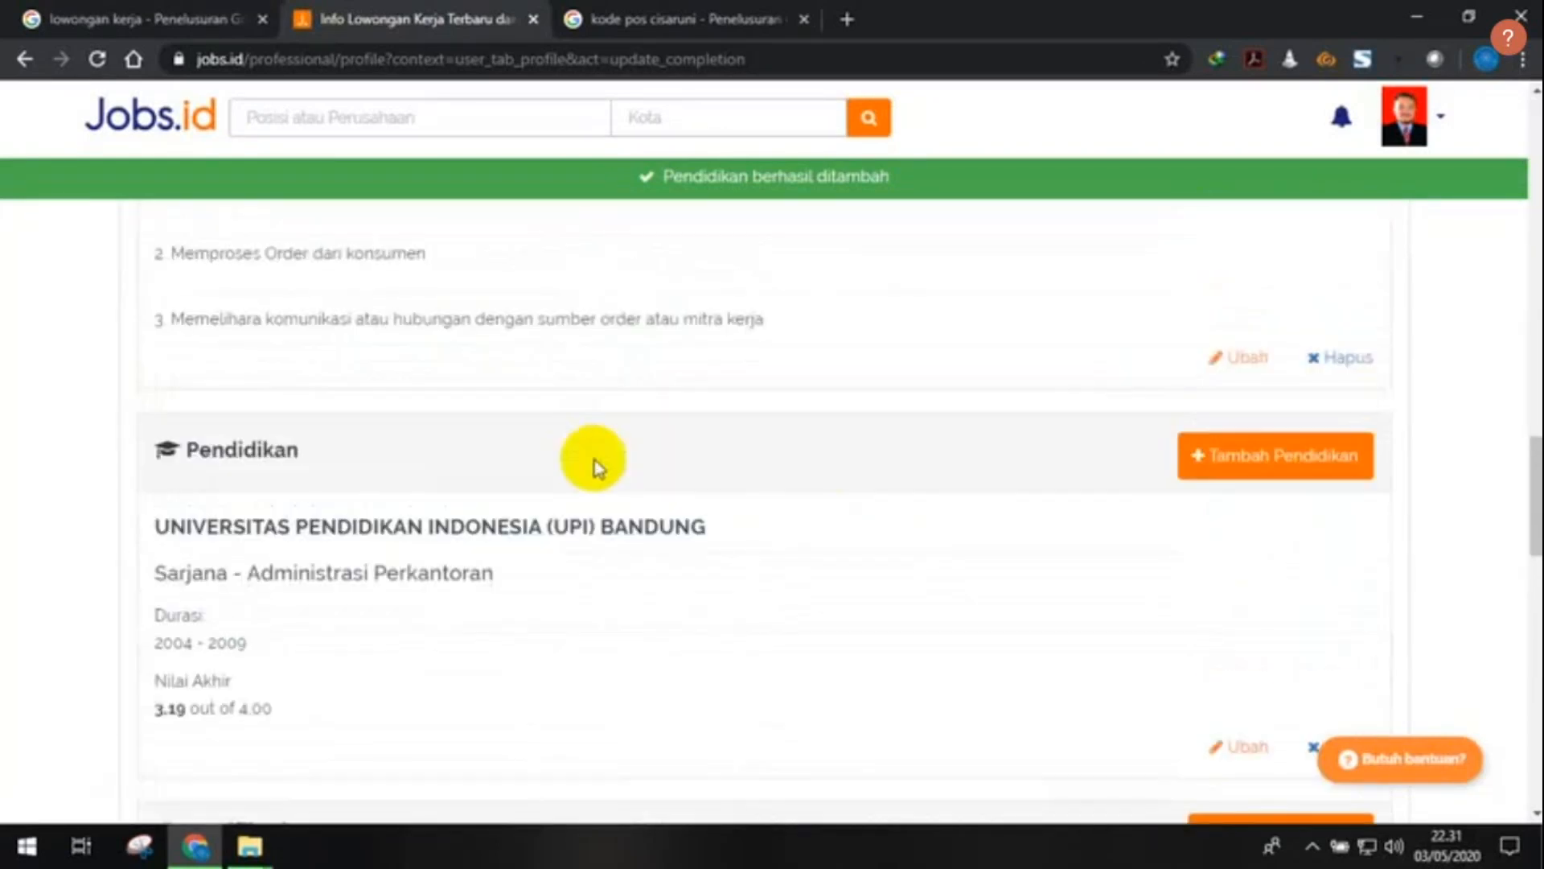
scroll(596, 456, "down", 3)
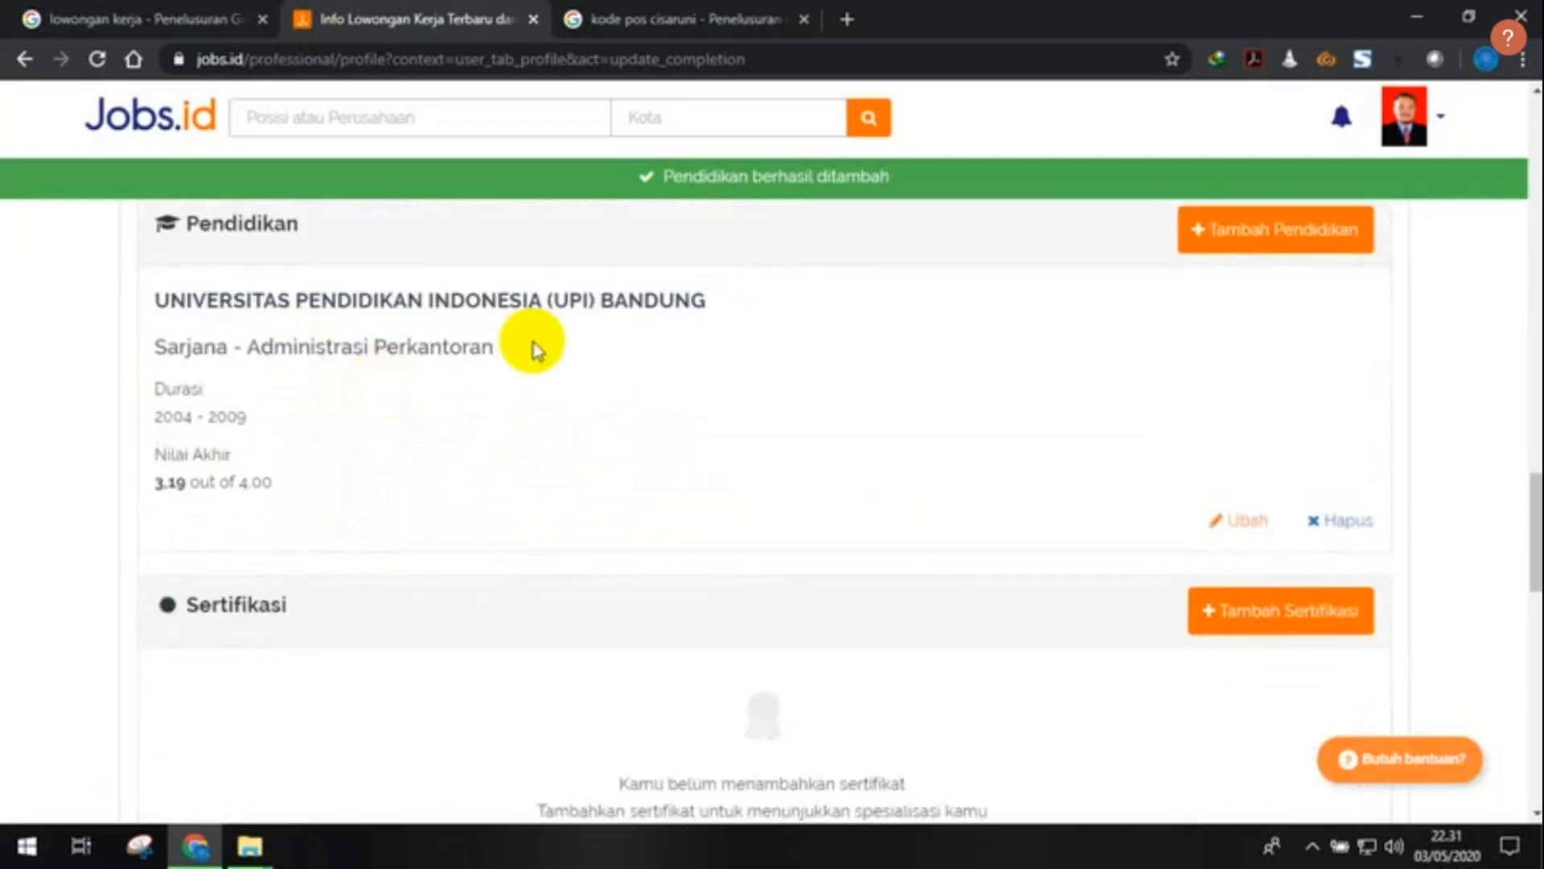
scroll(596, 369, "down", 1)
scroll(614, 327, "up", 1)
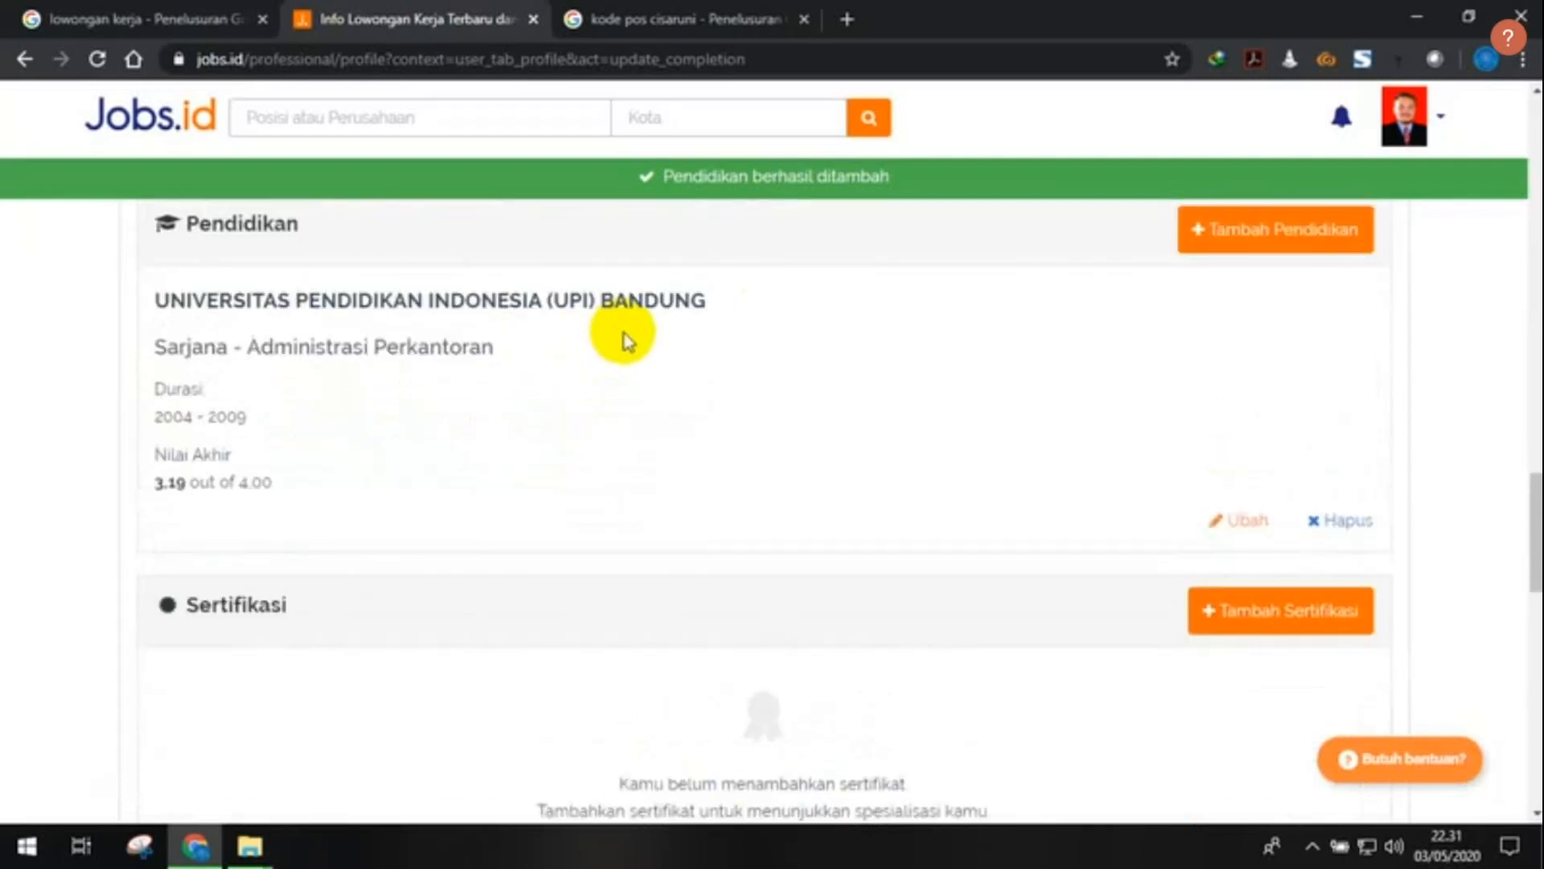
scroll(631, 354, "down", 2)
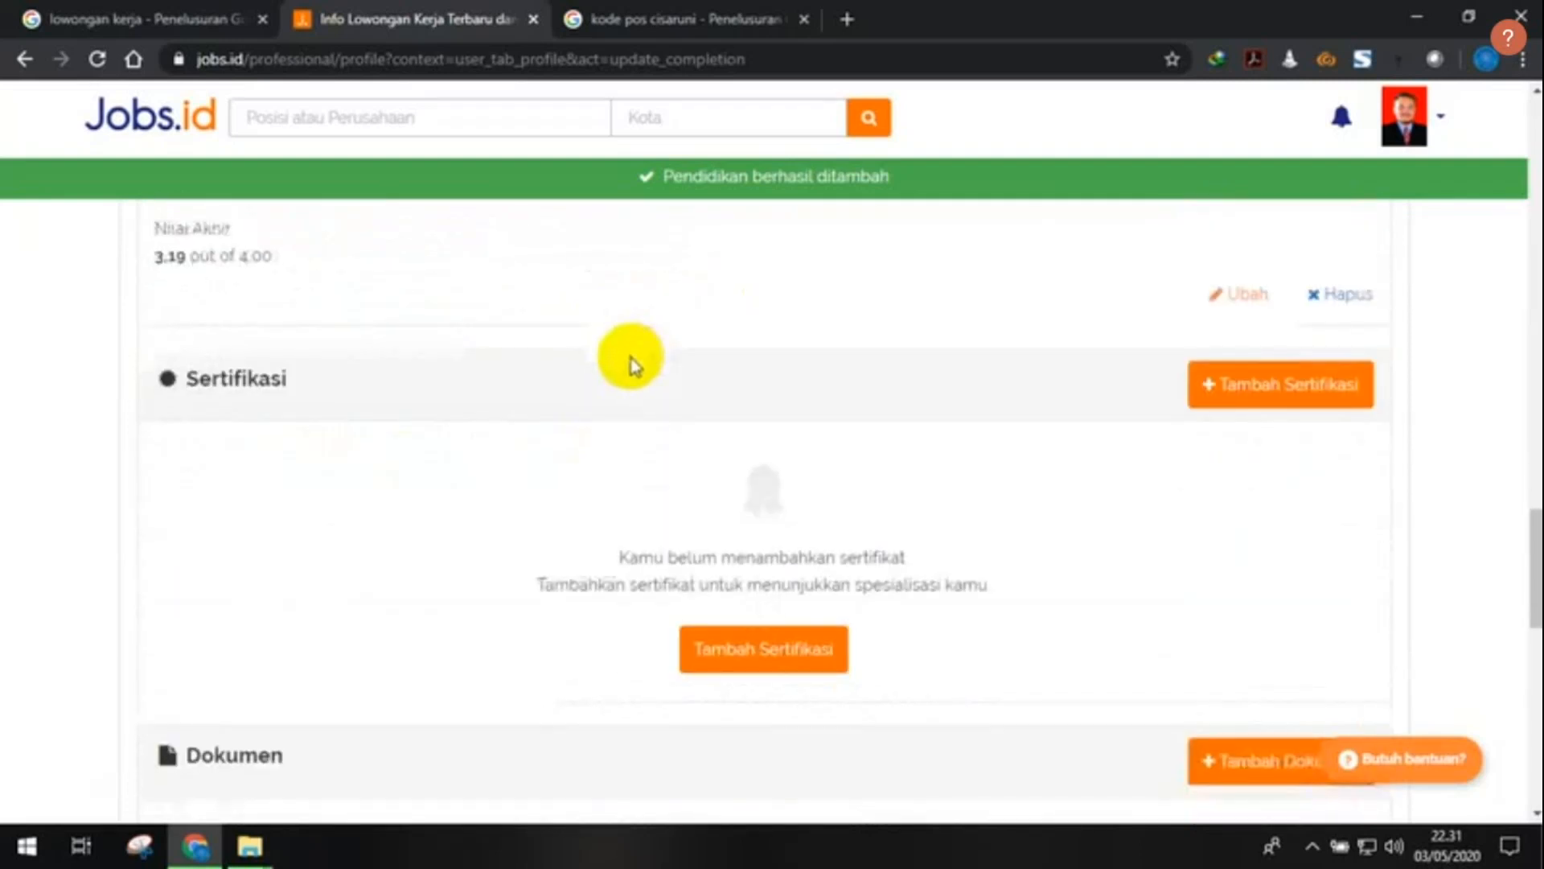
scroll(631, 366, "down", 1)
scroll(632, 362, "up", 20)
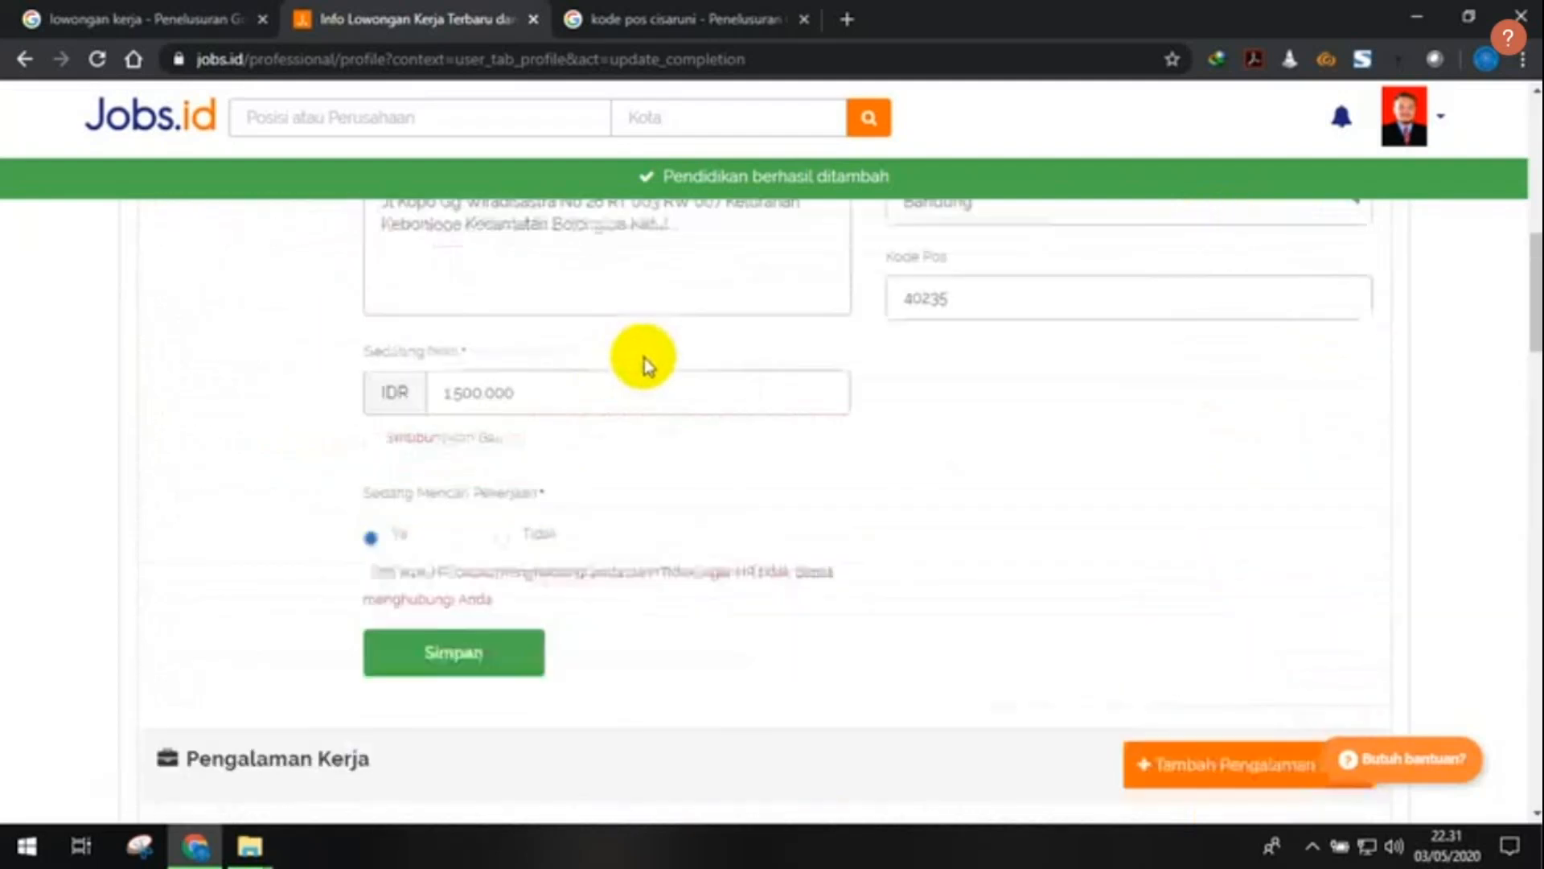
scroll(1133, 394, "up", 1)
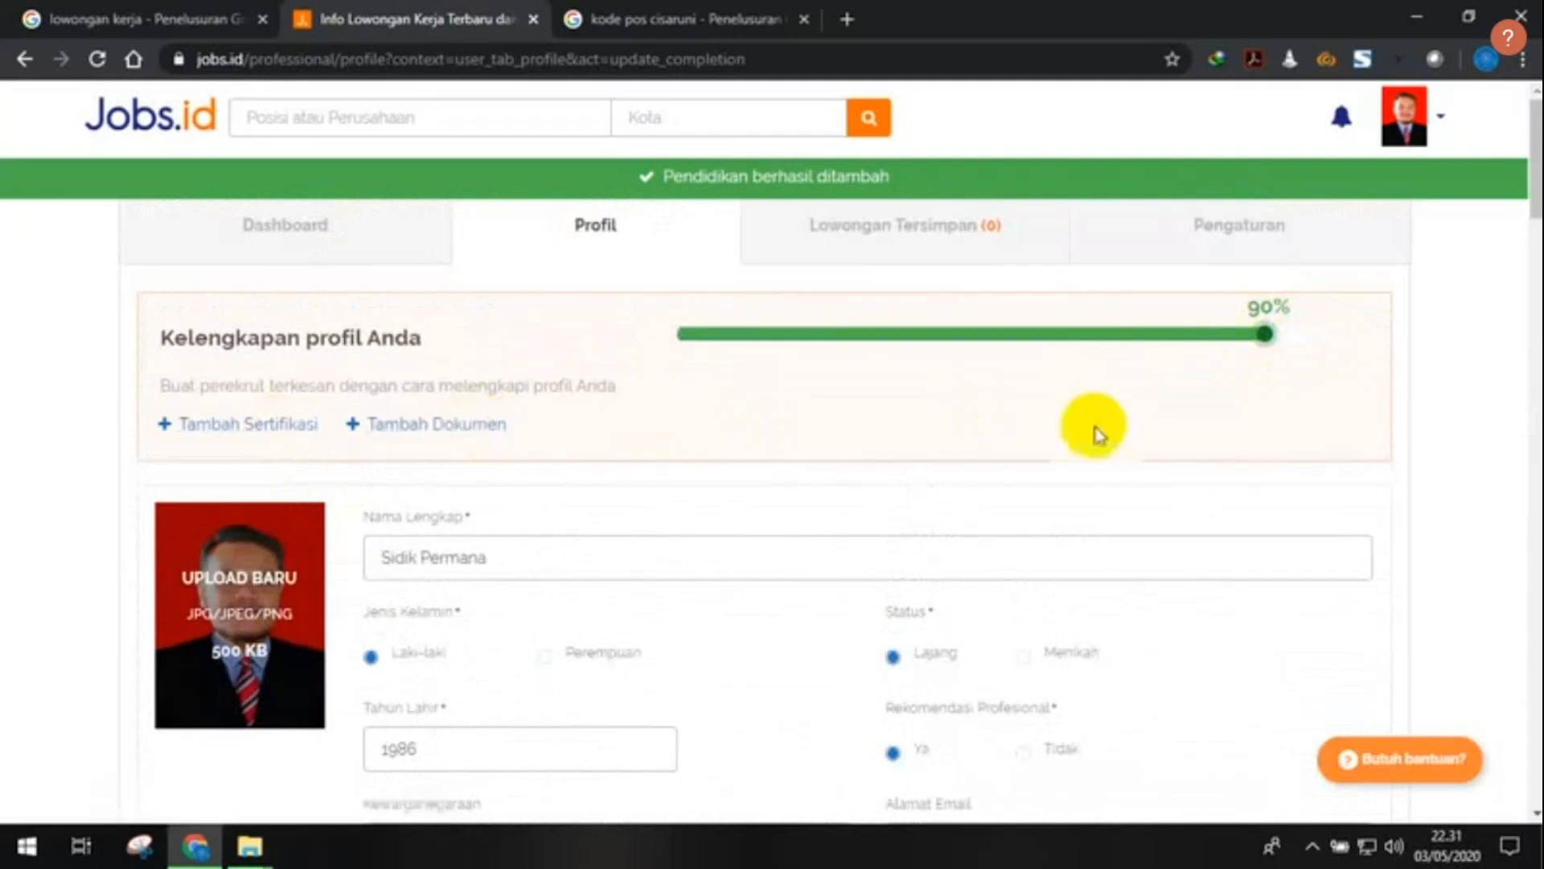
scroll(920, 421, "down", 7)
scroll(920, 421, "down", 15)
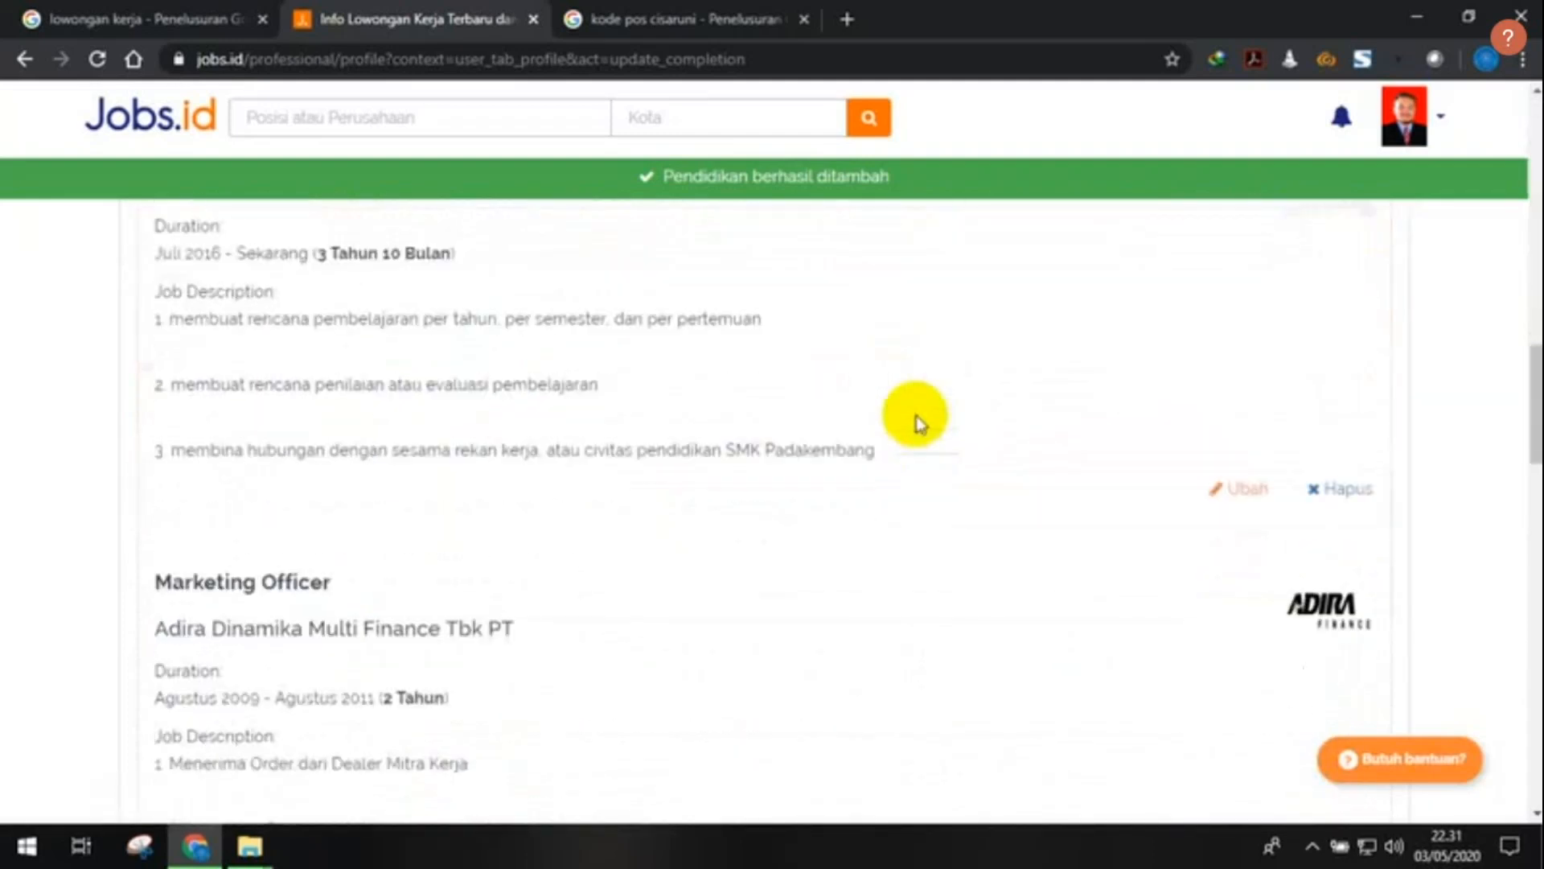
scroll(705, 435, "down", 5)
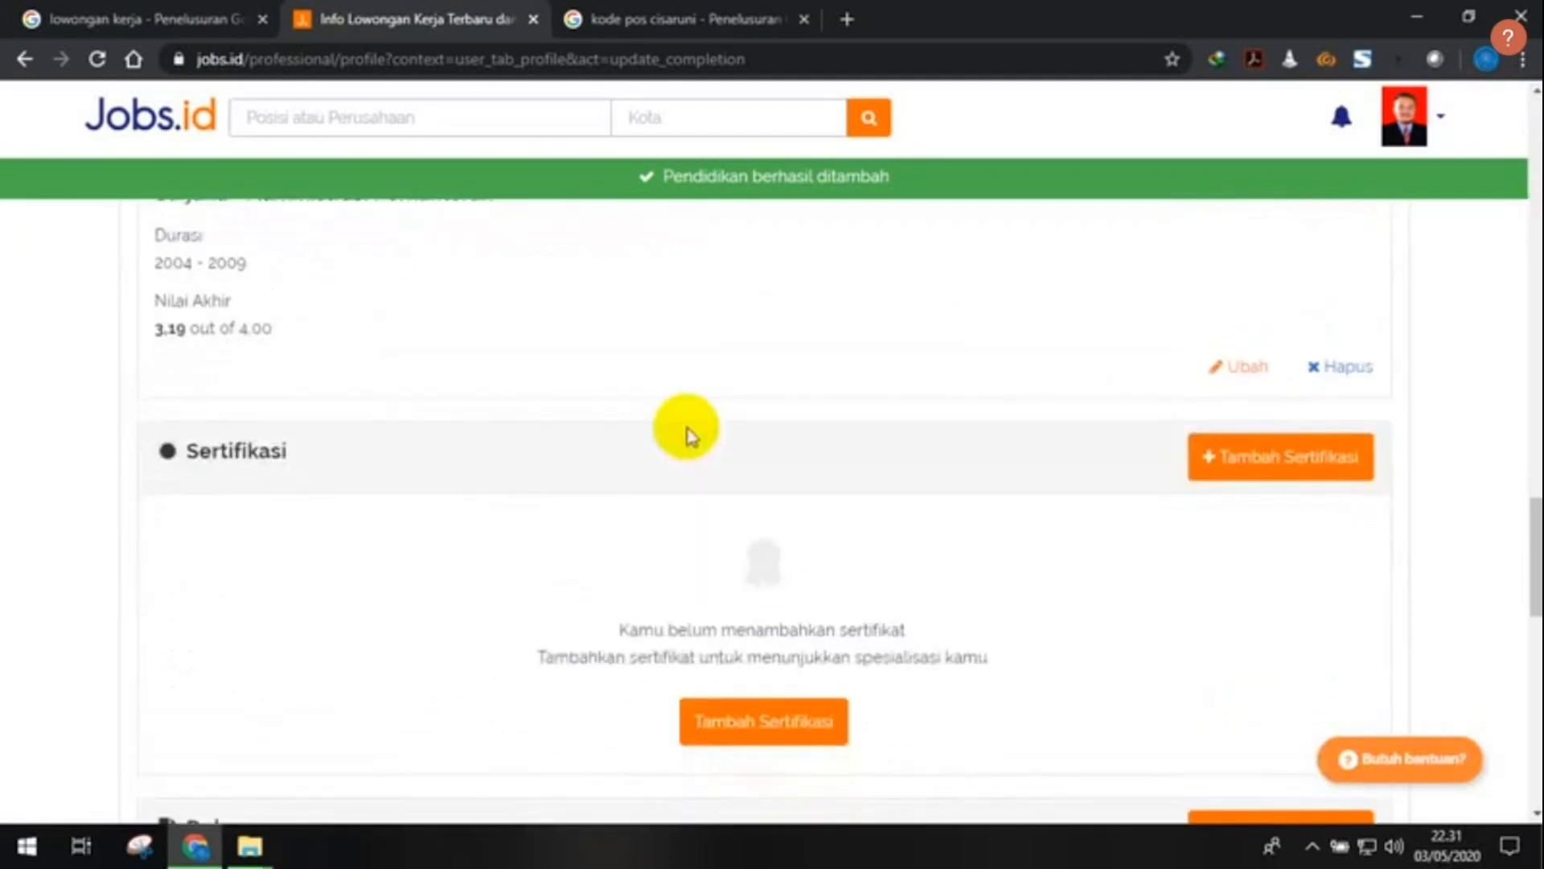
scroll(922, 430, "down", 2)
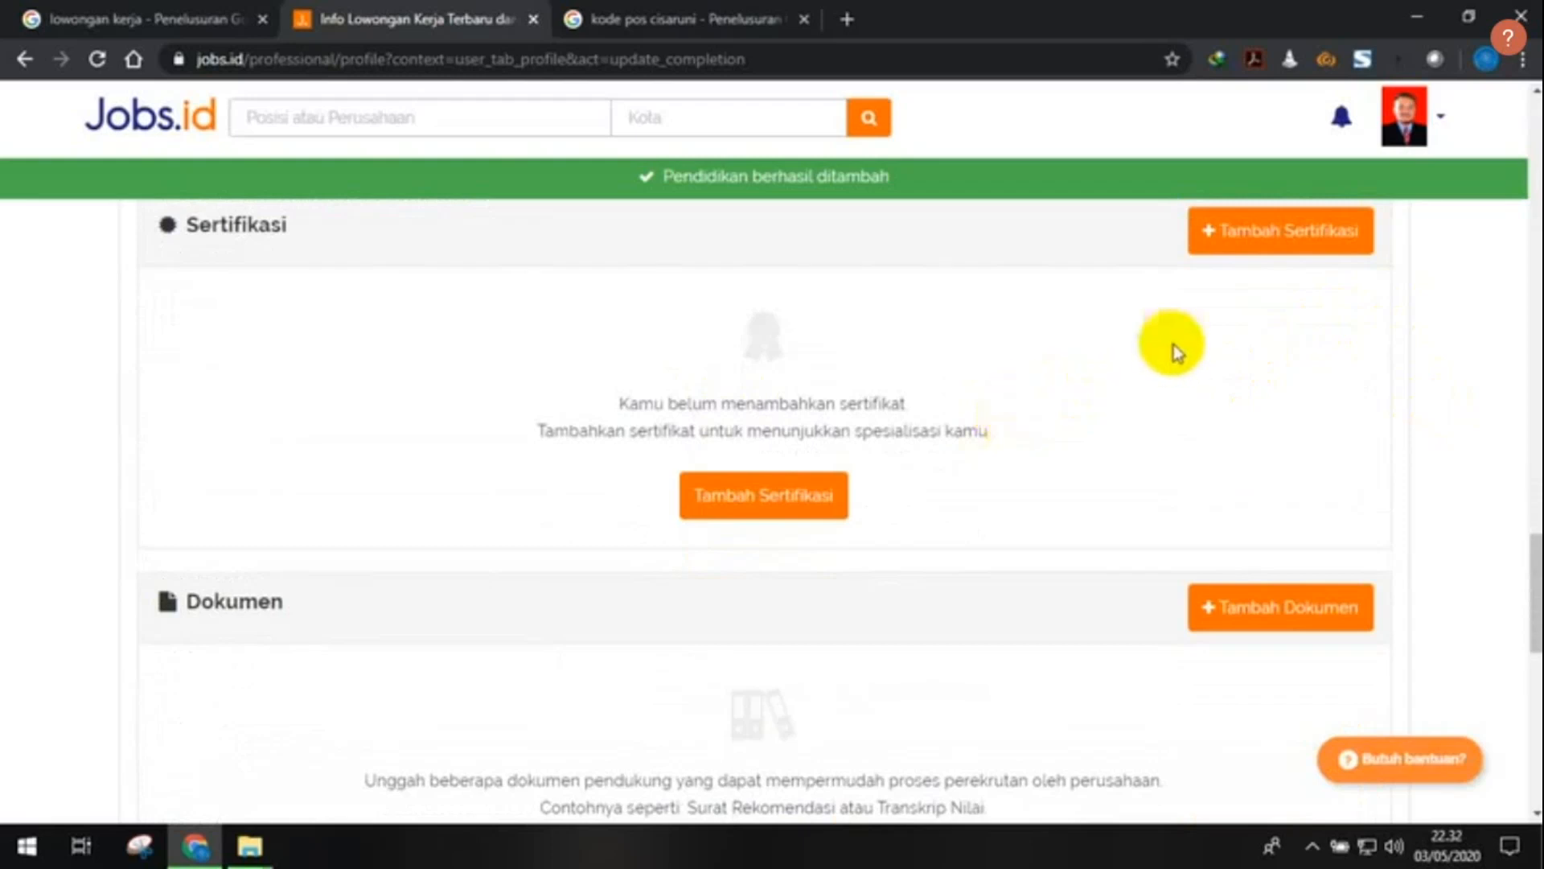
- Add a new certificate named 'Pendidikan Profesi Guru (PPG)', leaving its year unset
left_click(811, 504)
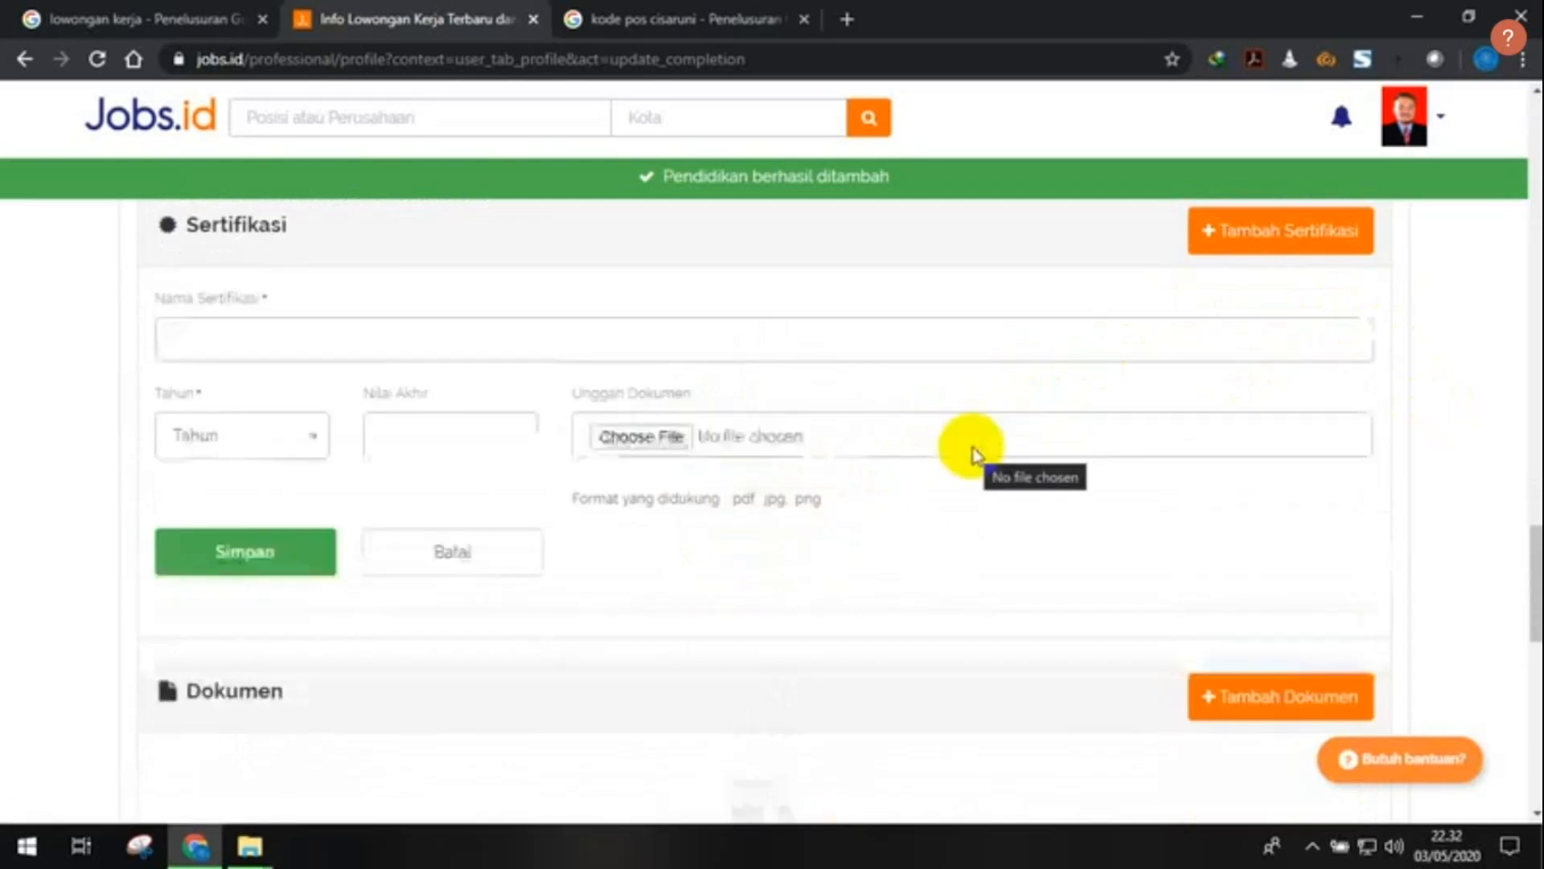
left_click(526, 341)
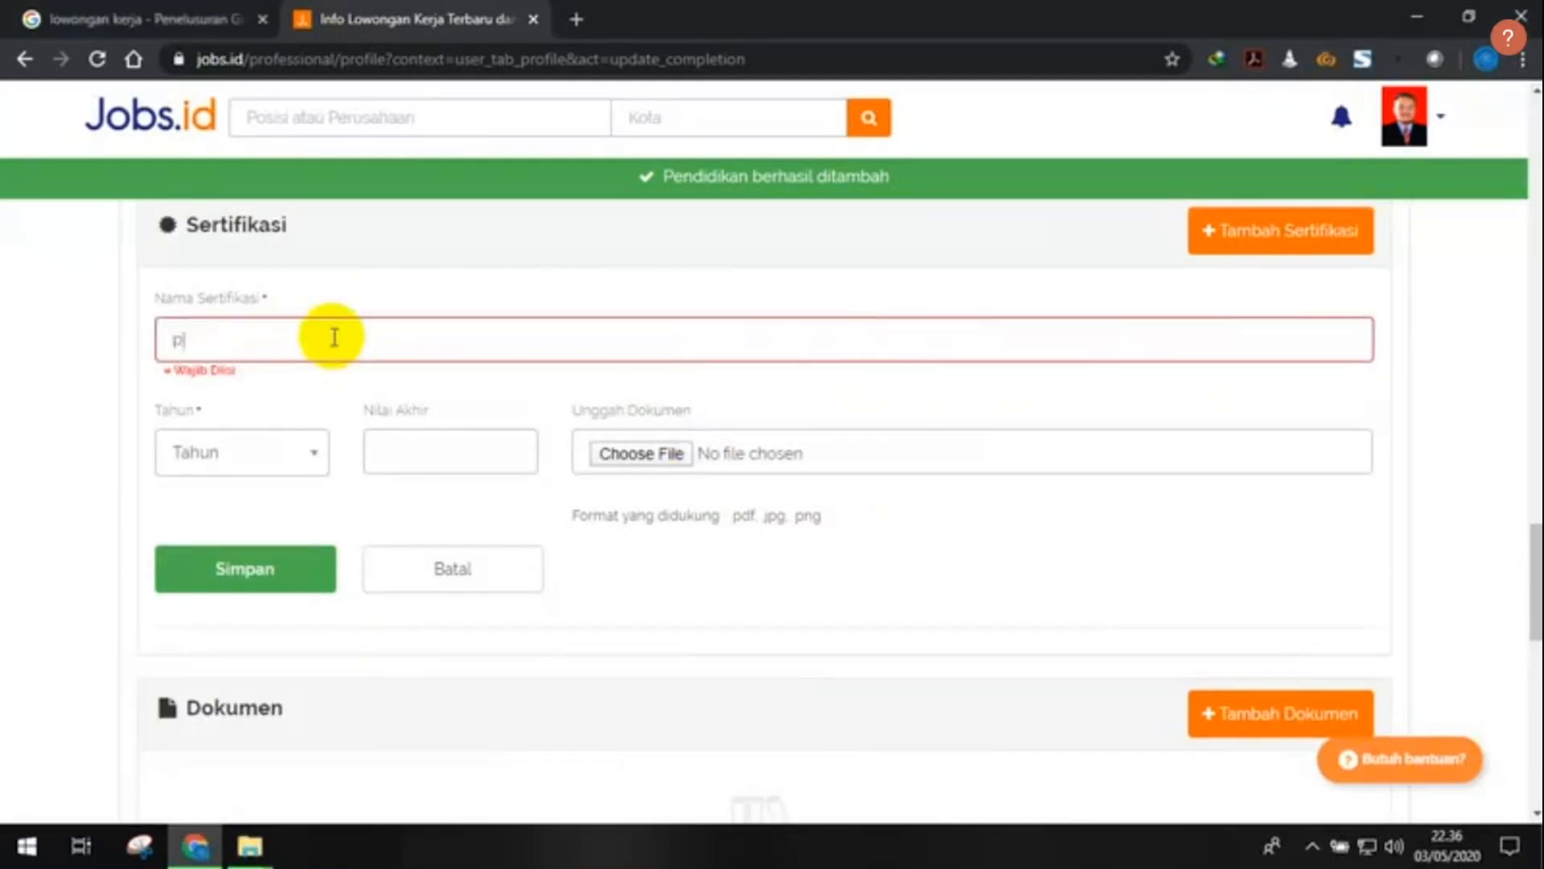
type("Pendidikan Profes")
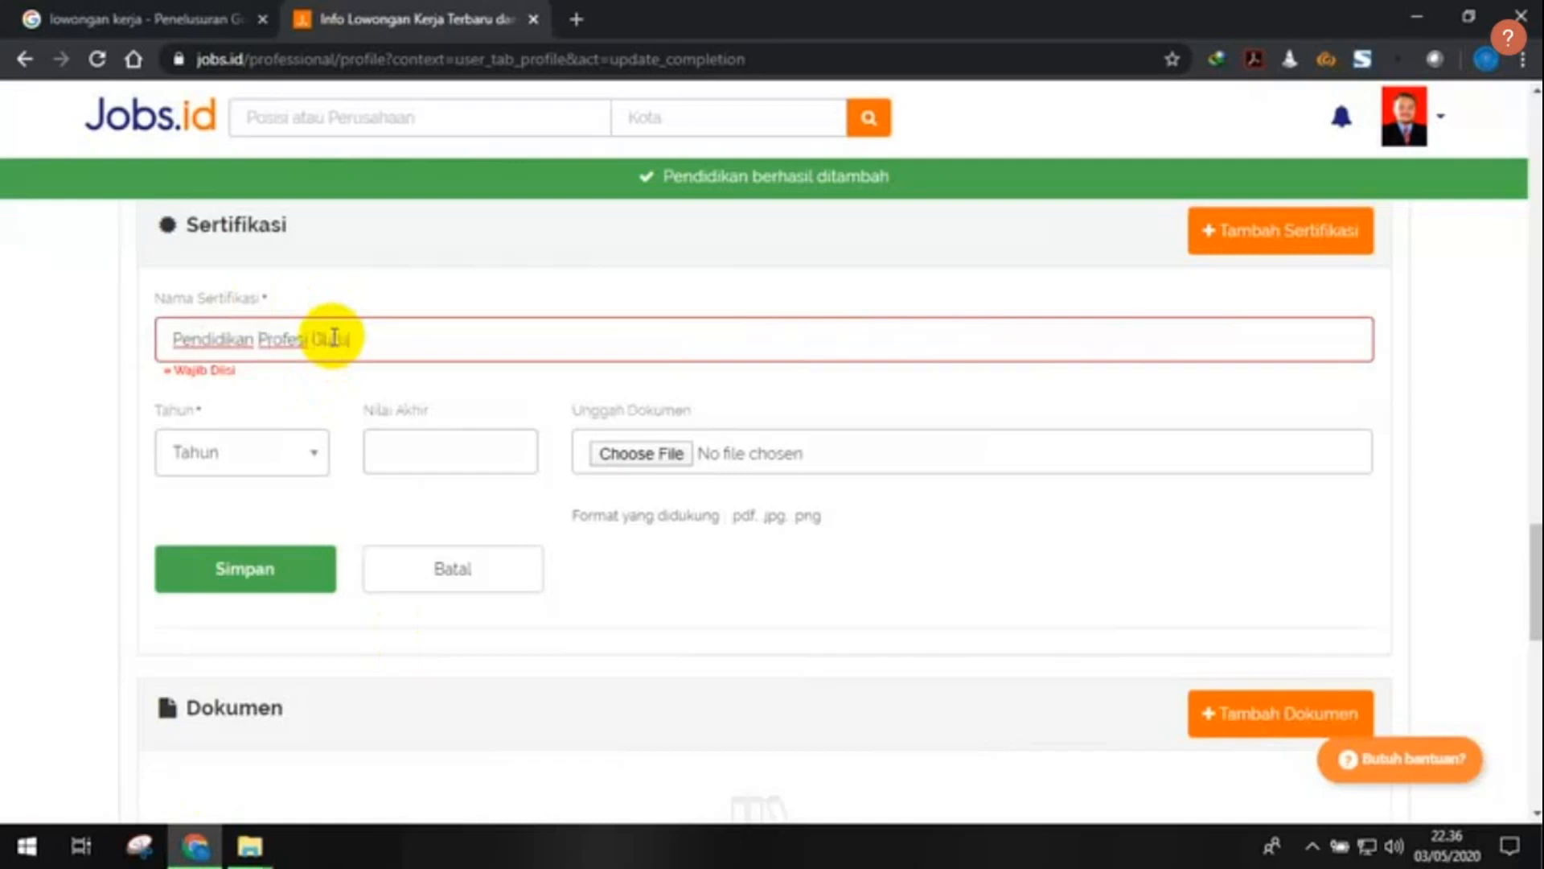
type("i Guru (PPG")
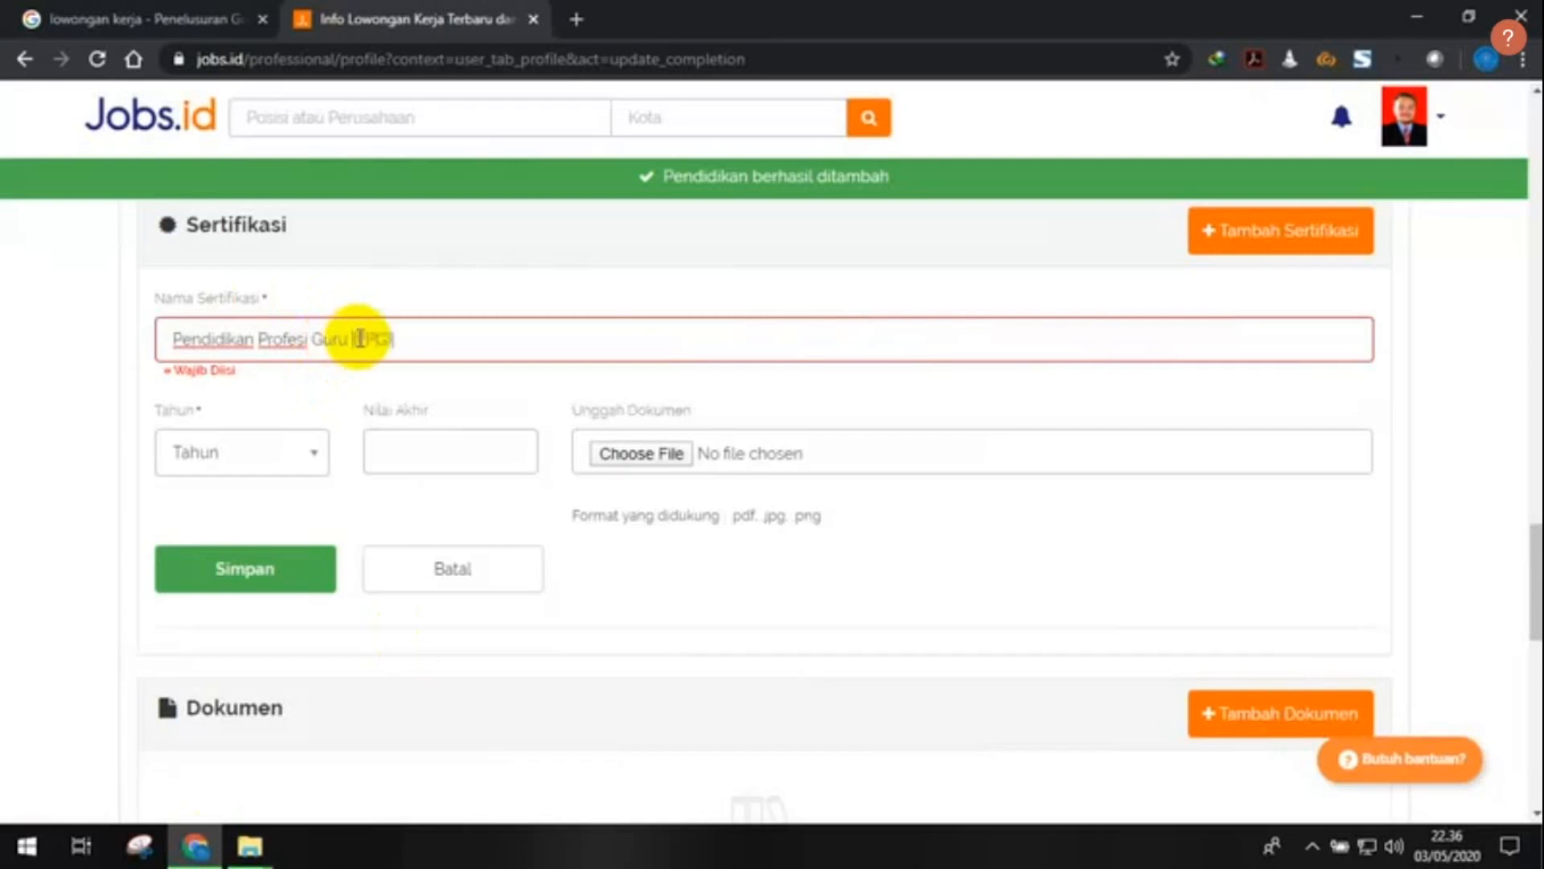
type(")")
left_click(217, 449)
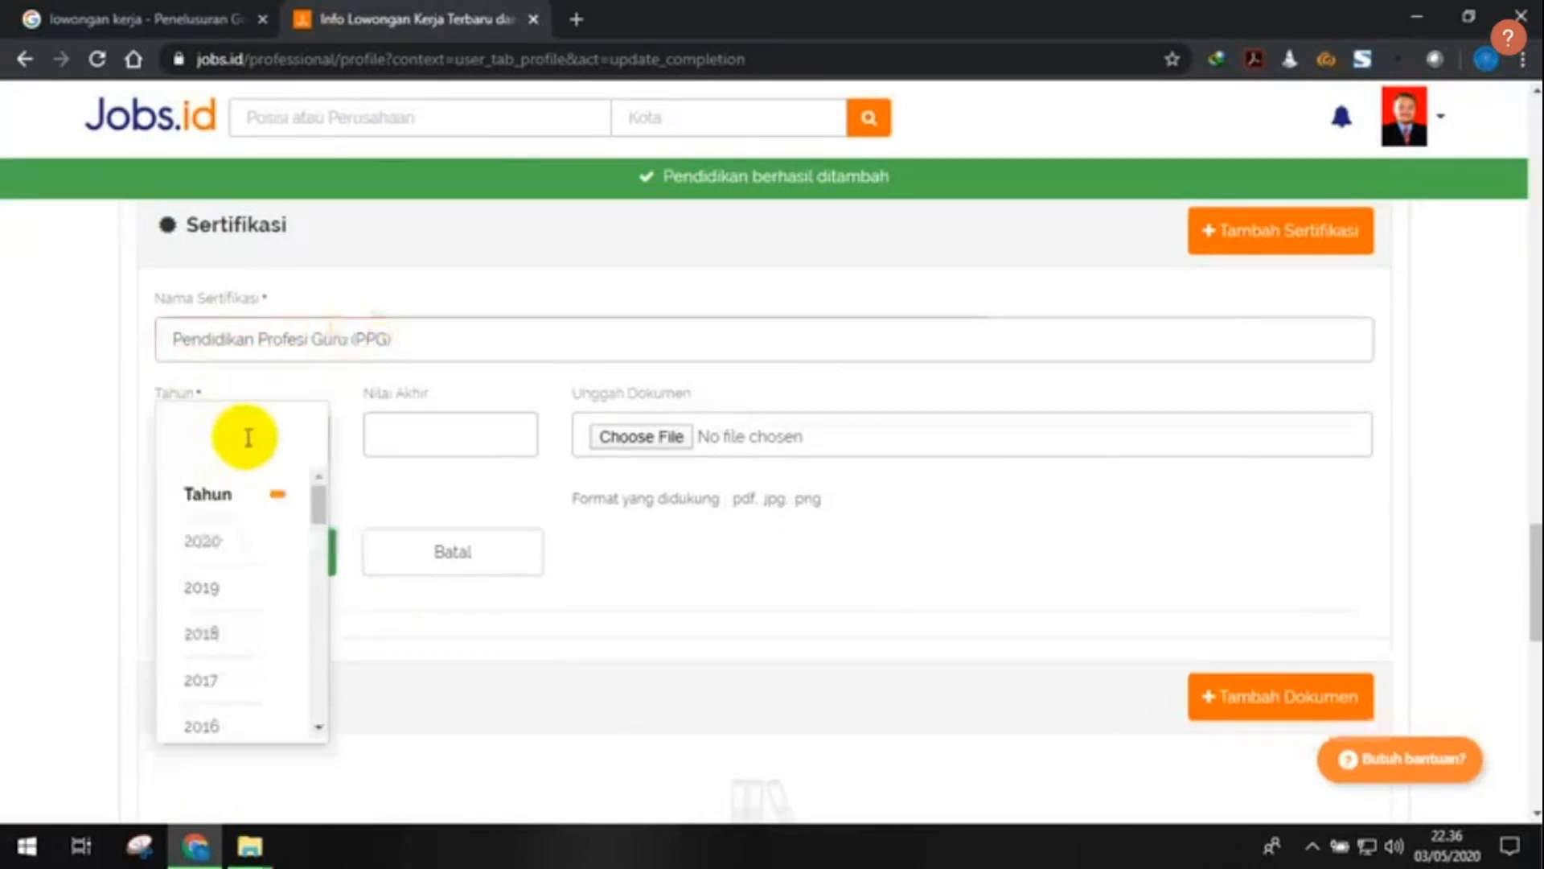
left_click(711, 643)
left_click(251, 844)
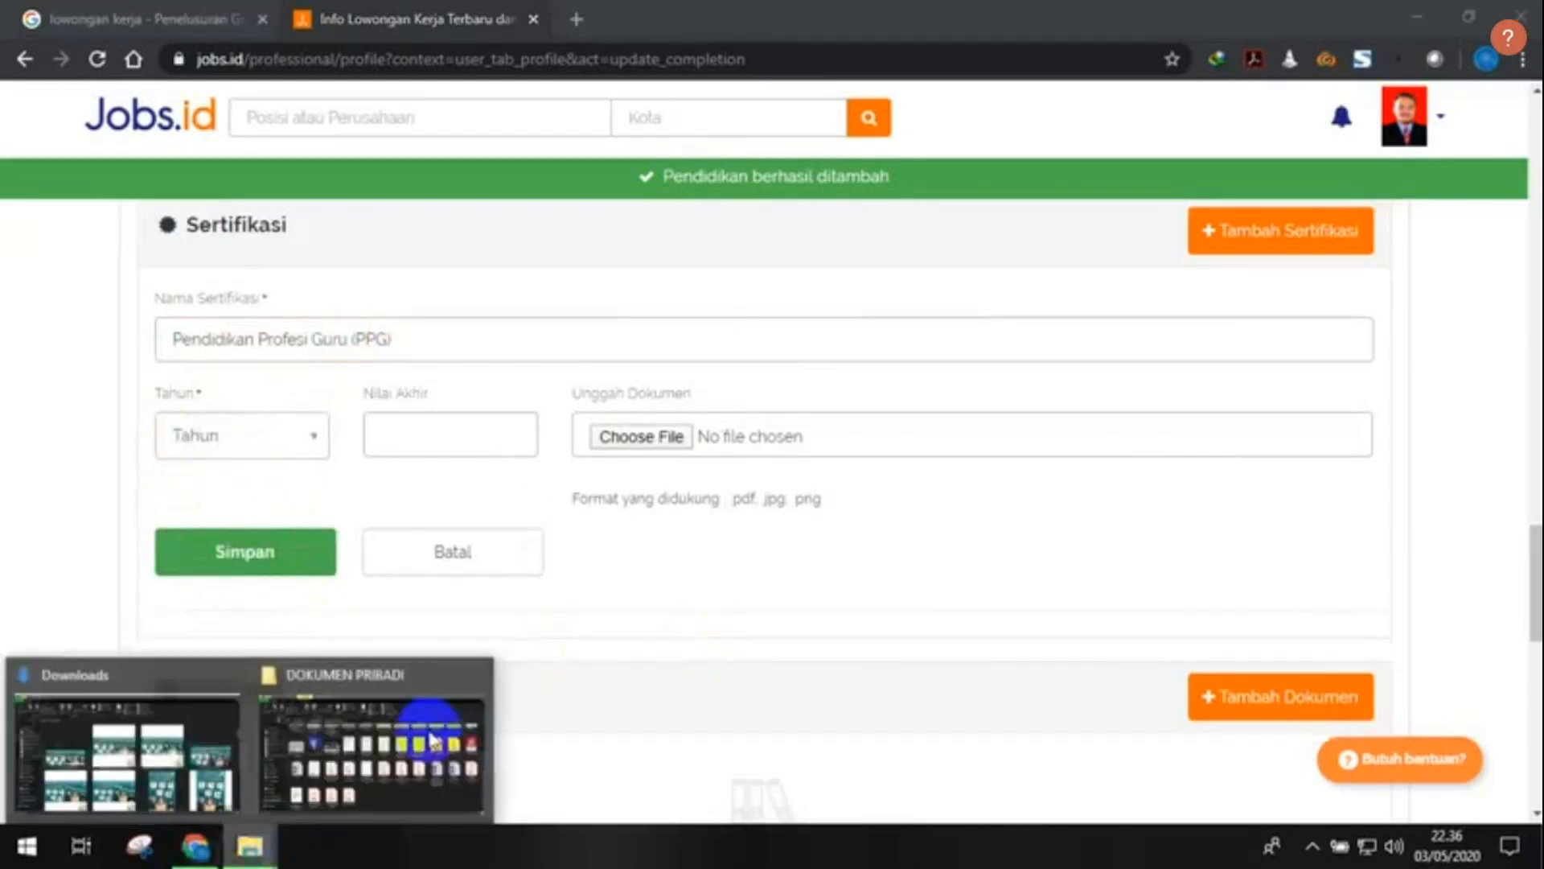
- View SERTIFIKAT PPG from the DOKUMEN PRIBADI folder, then return to the certificate form
left_click(386, 777)
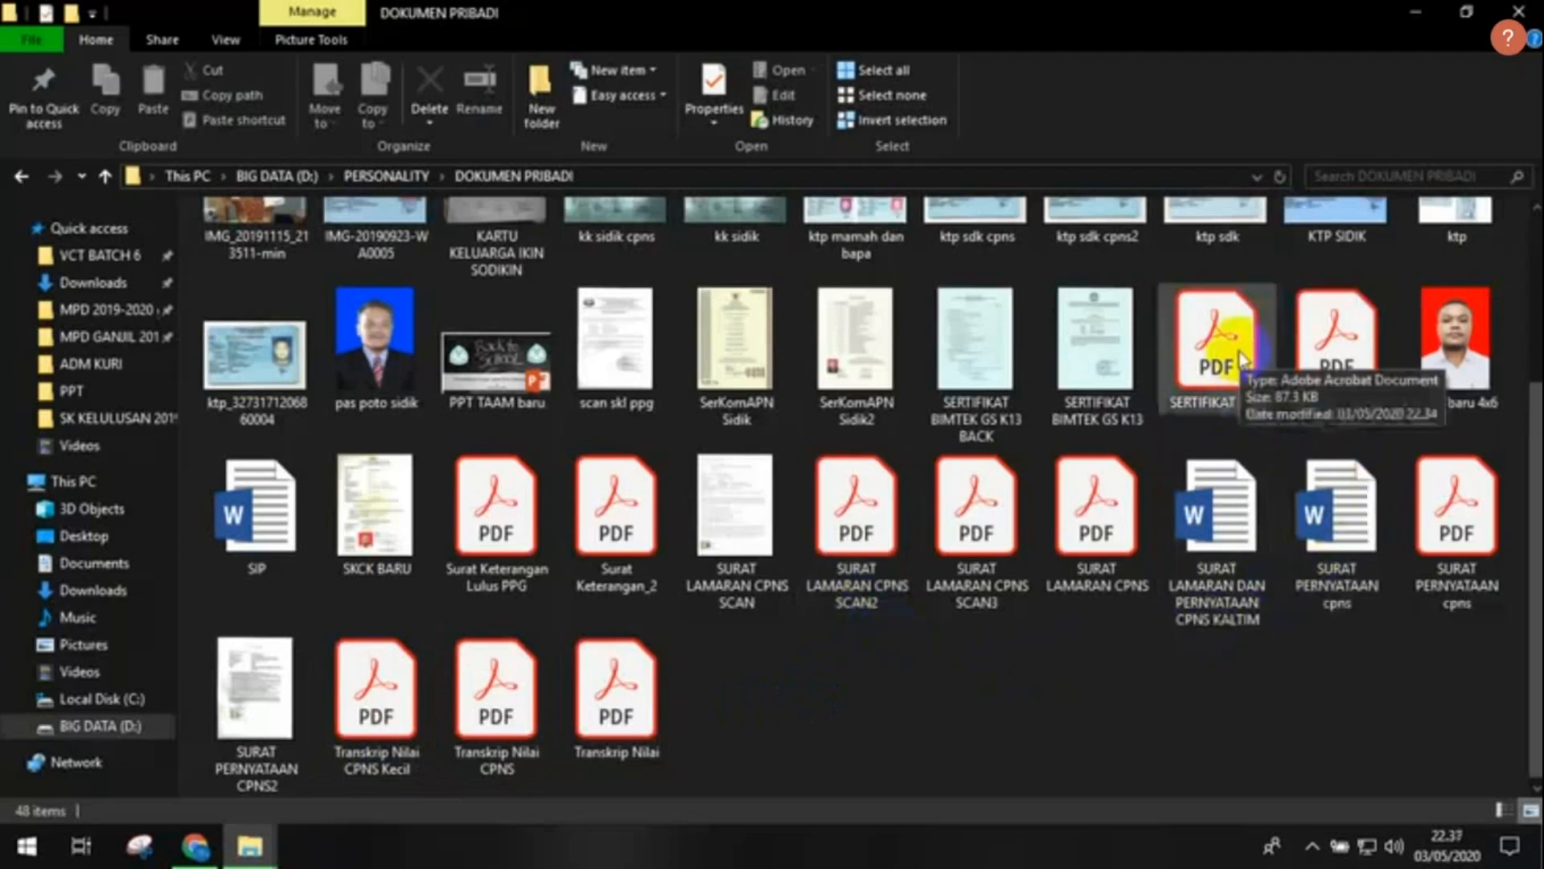
left_click(1246, 398)
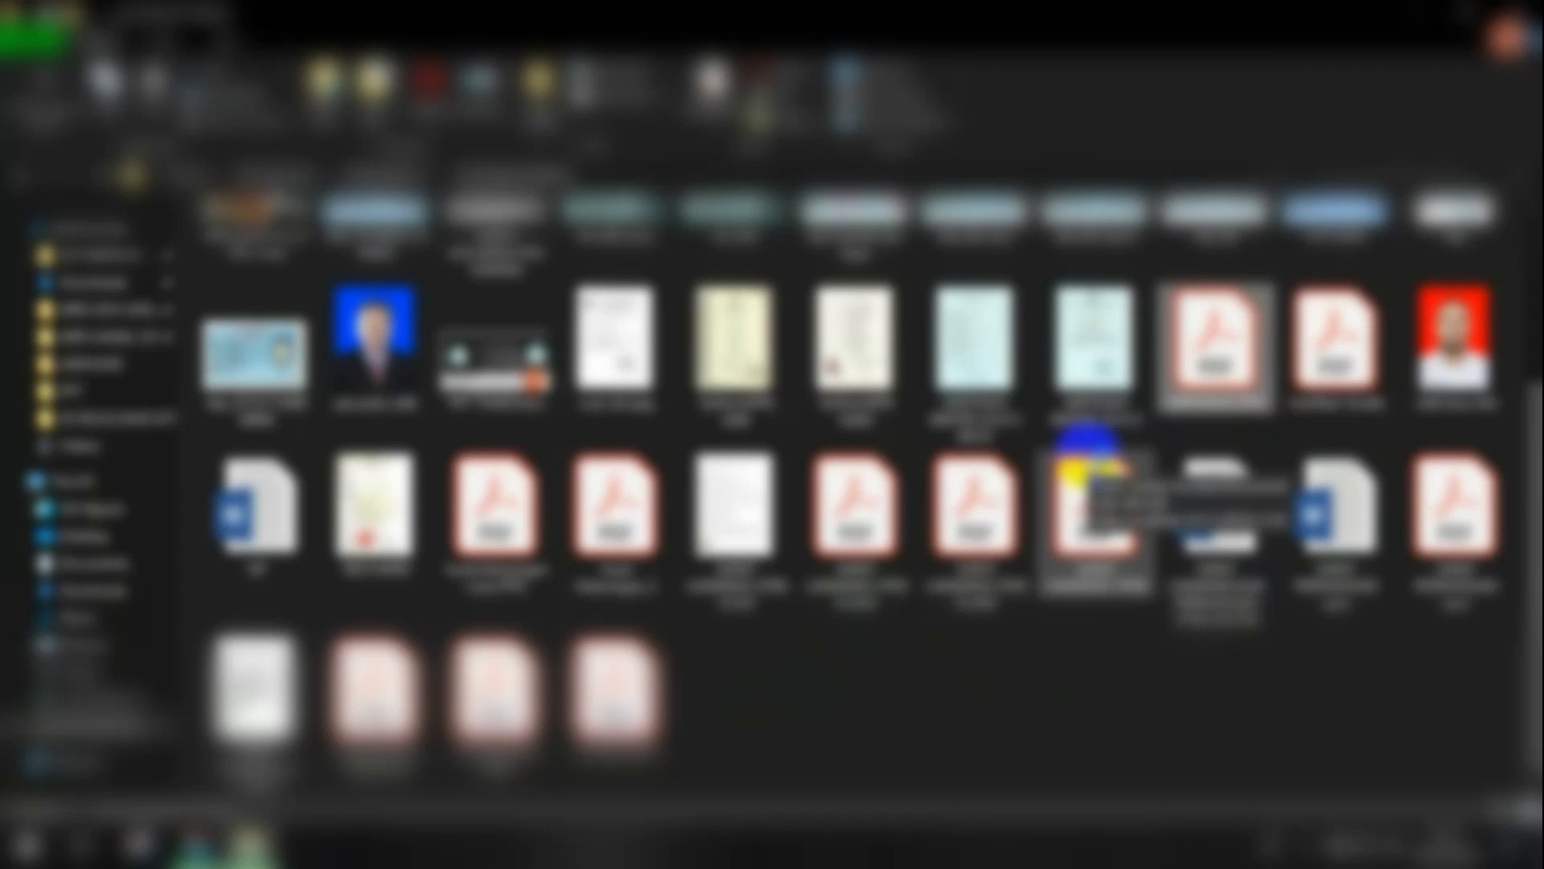
double_click(1085, 447)
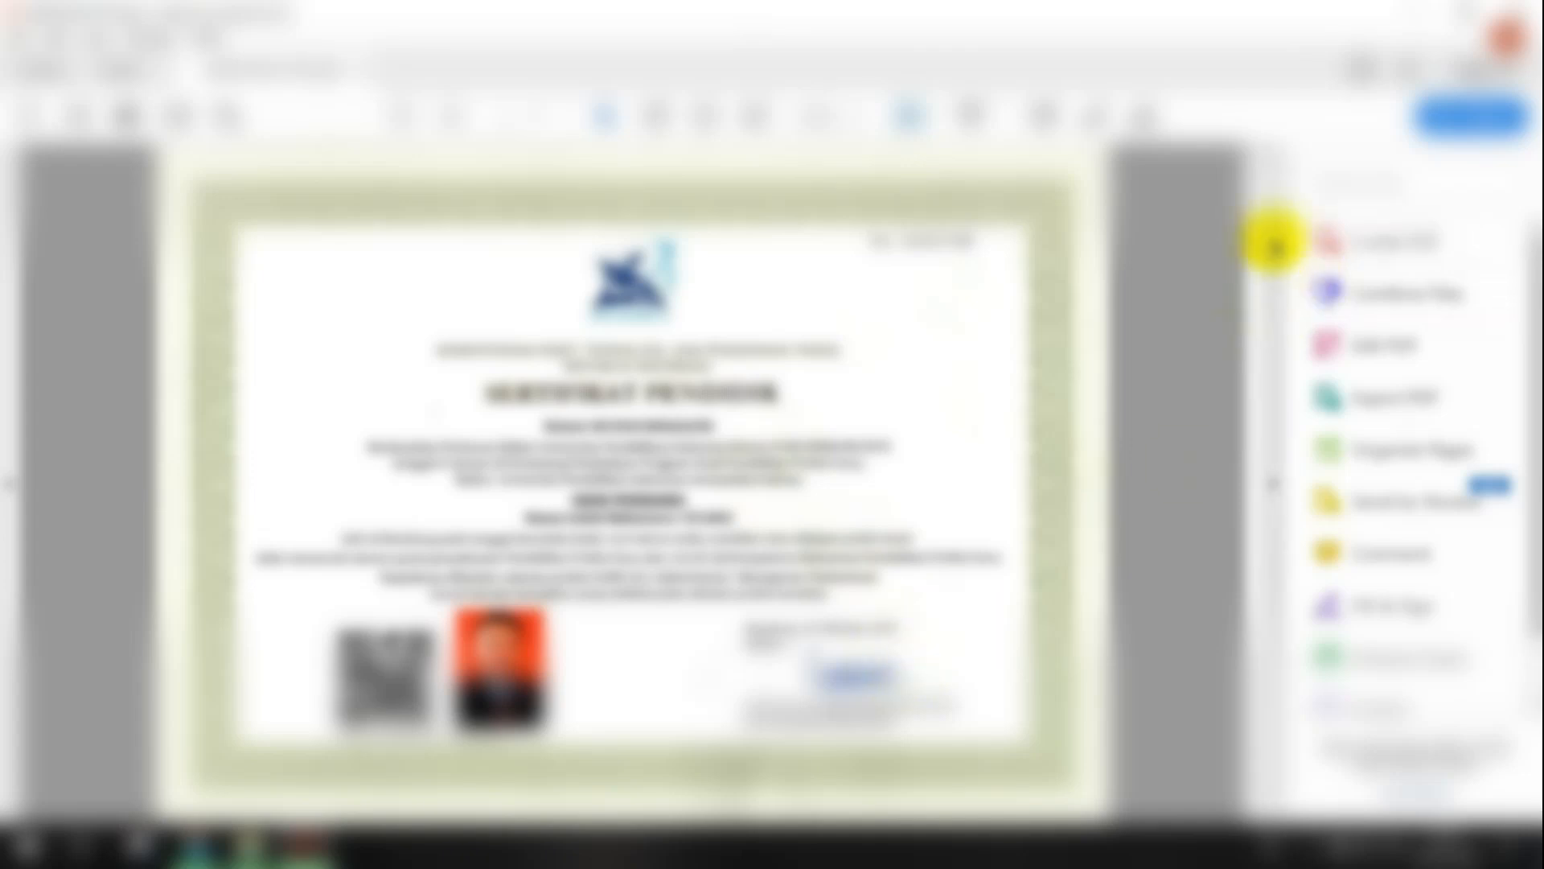
left_click(1414, 12)
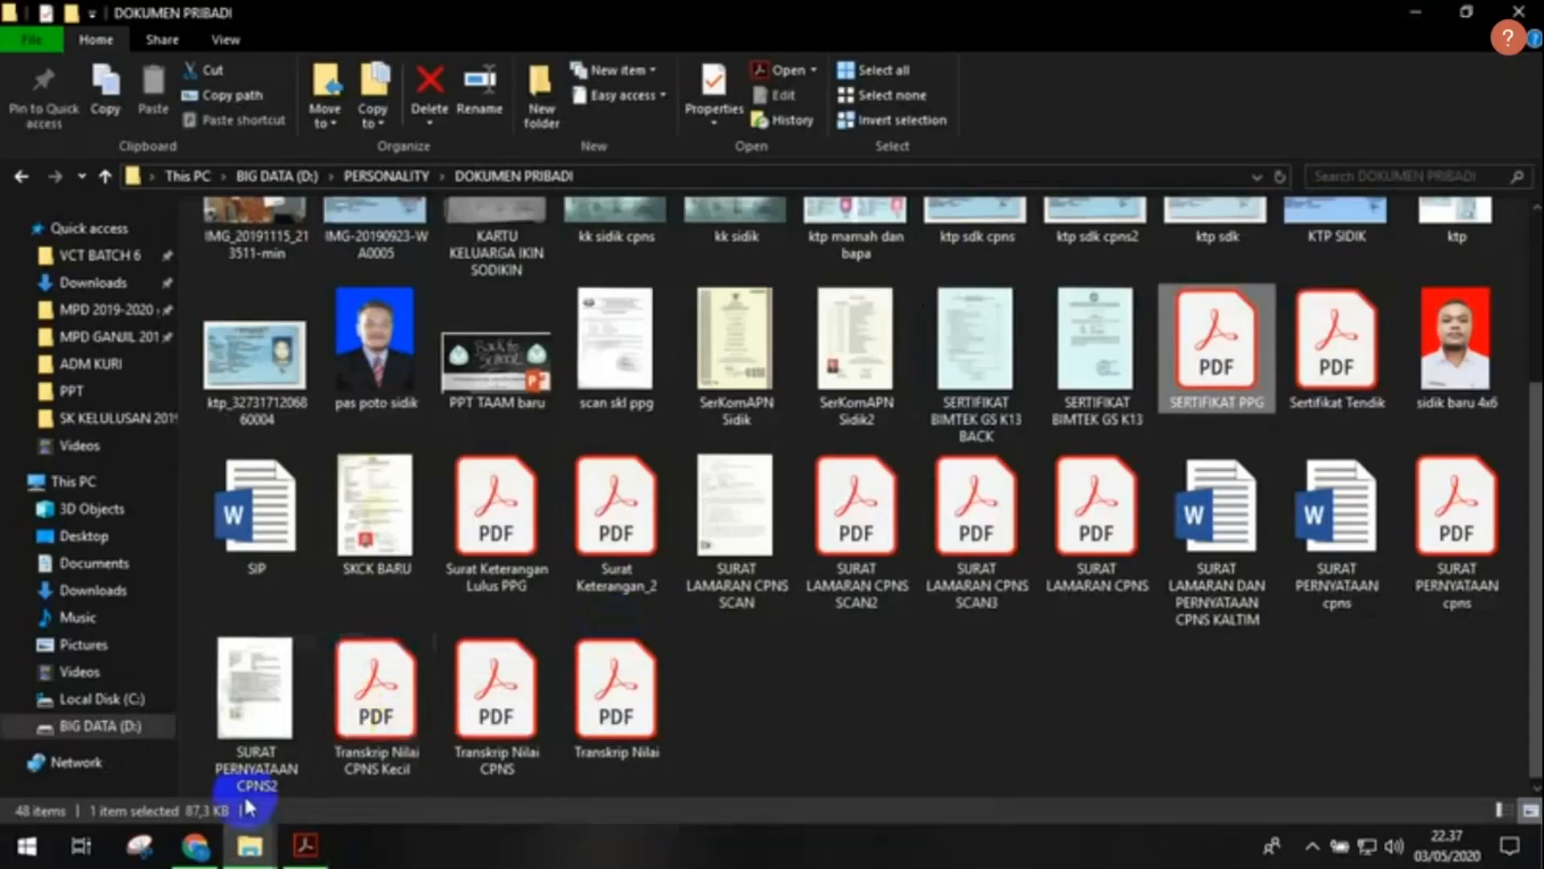
left_click(194, 844)
left_click(252, 435)
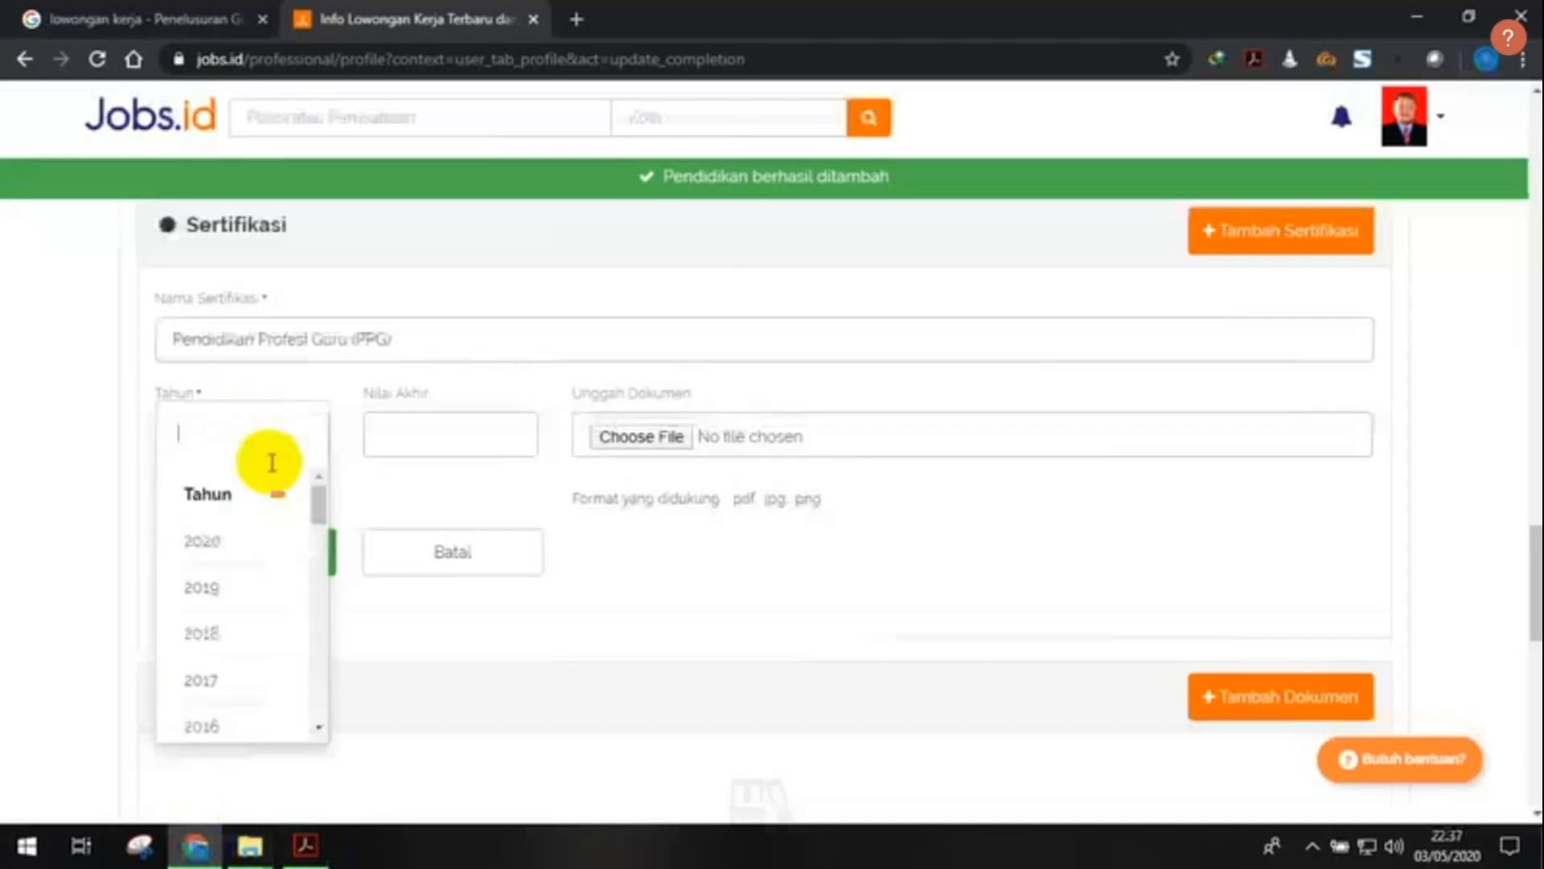
- Set the certificate year to 2019 and open the document upload picker
left_click(257, 591)
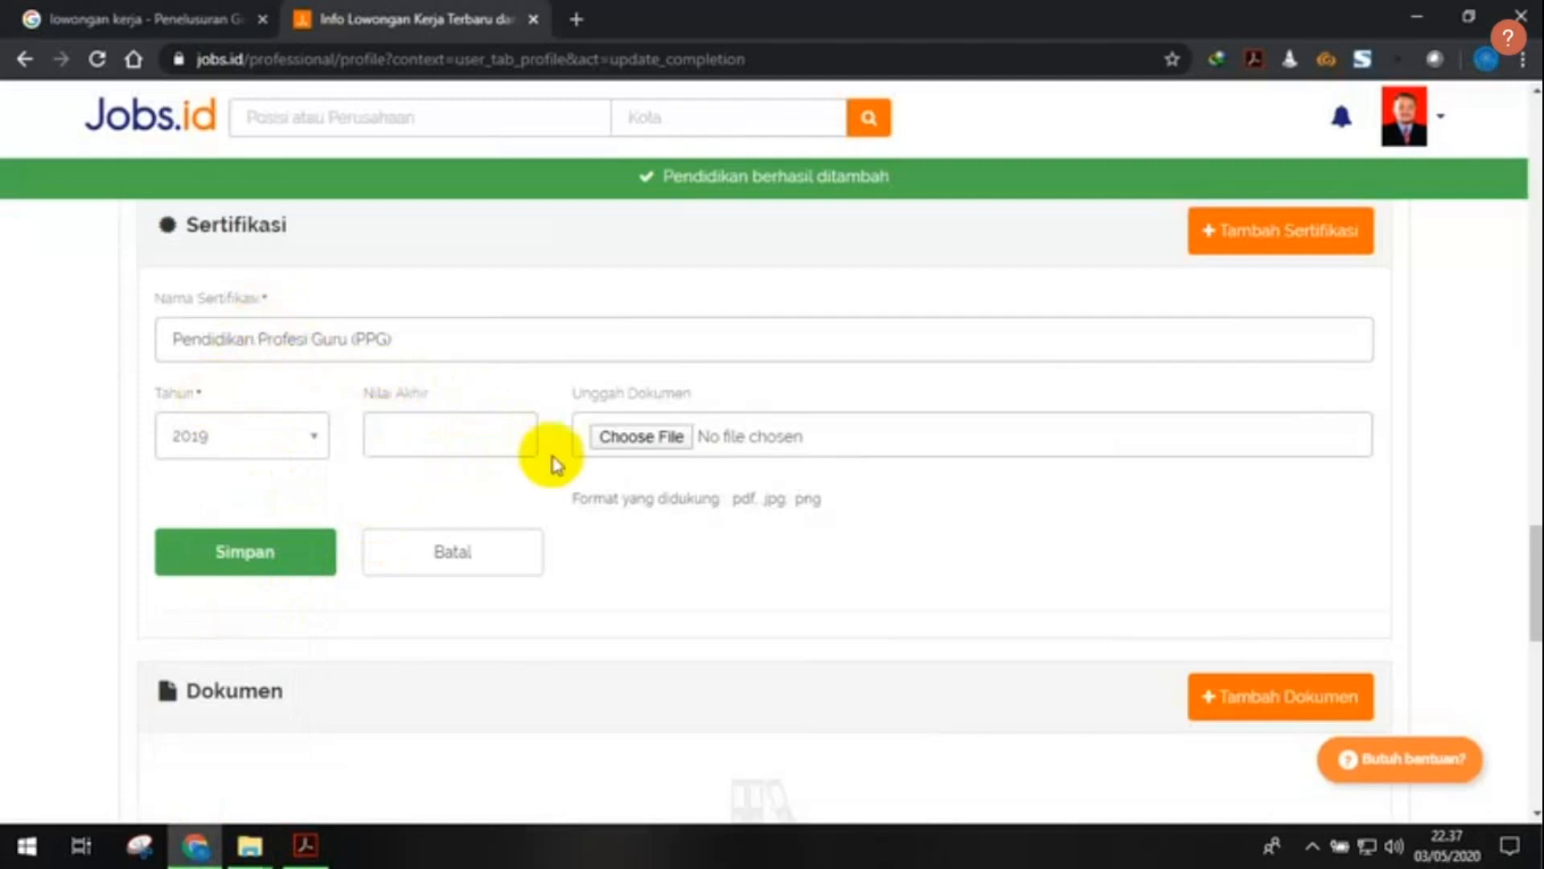
left_click(655, 440)
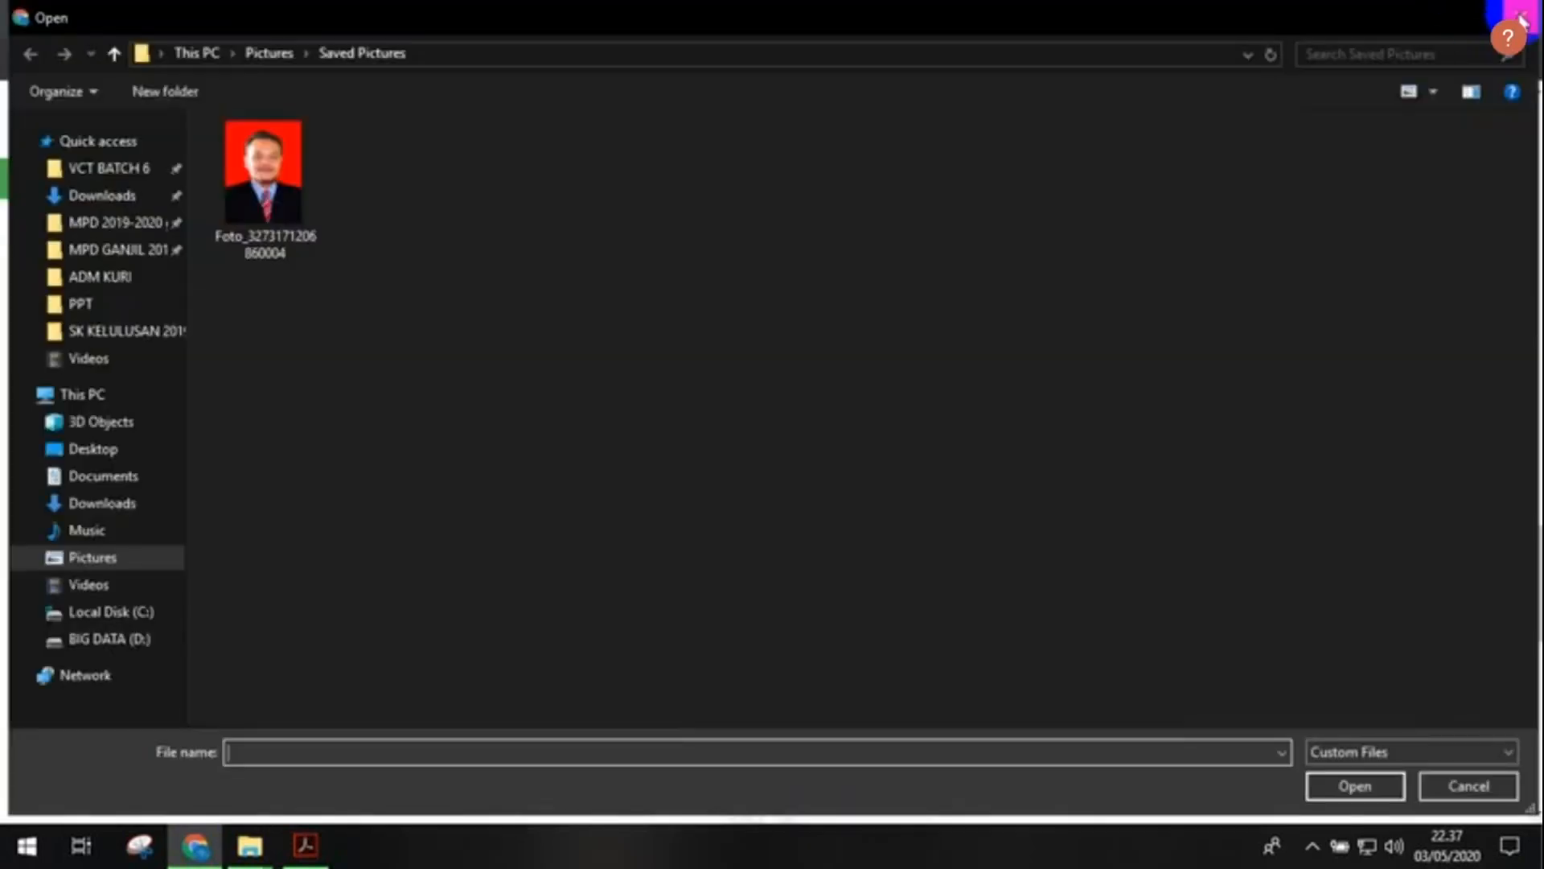
left_click(1520, 10)
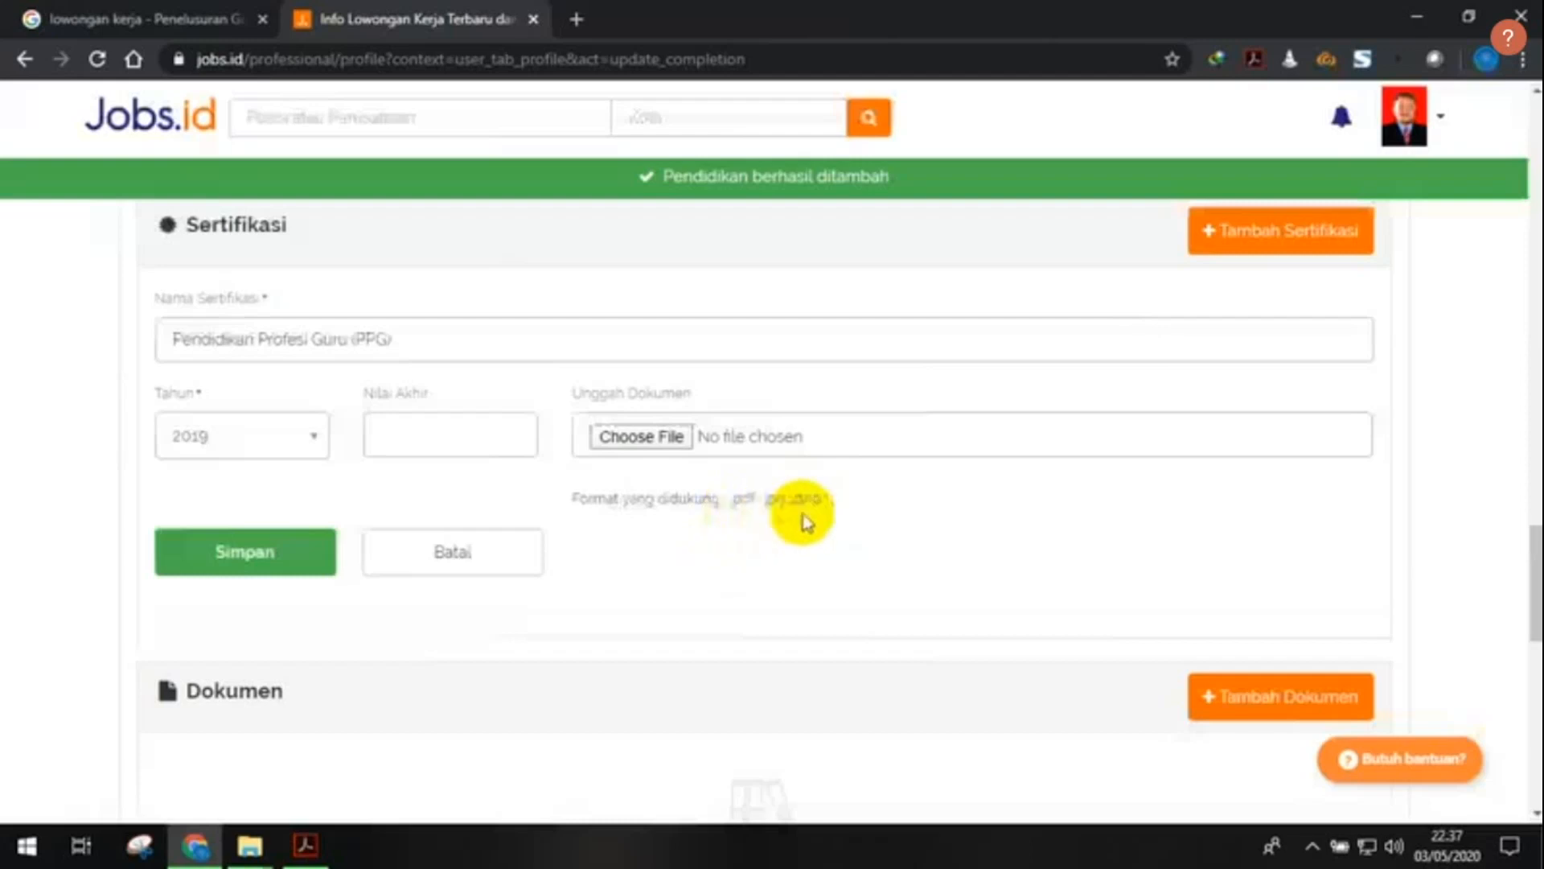
left_click(658, 438)
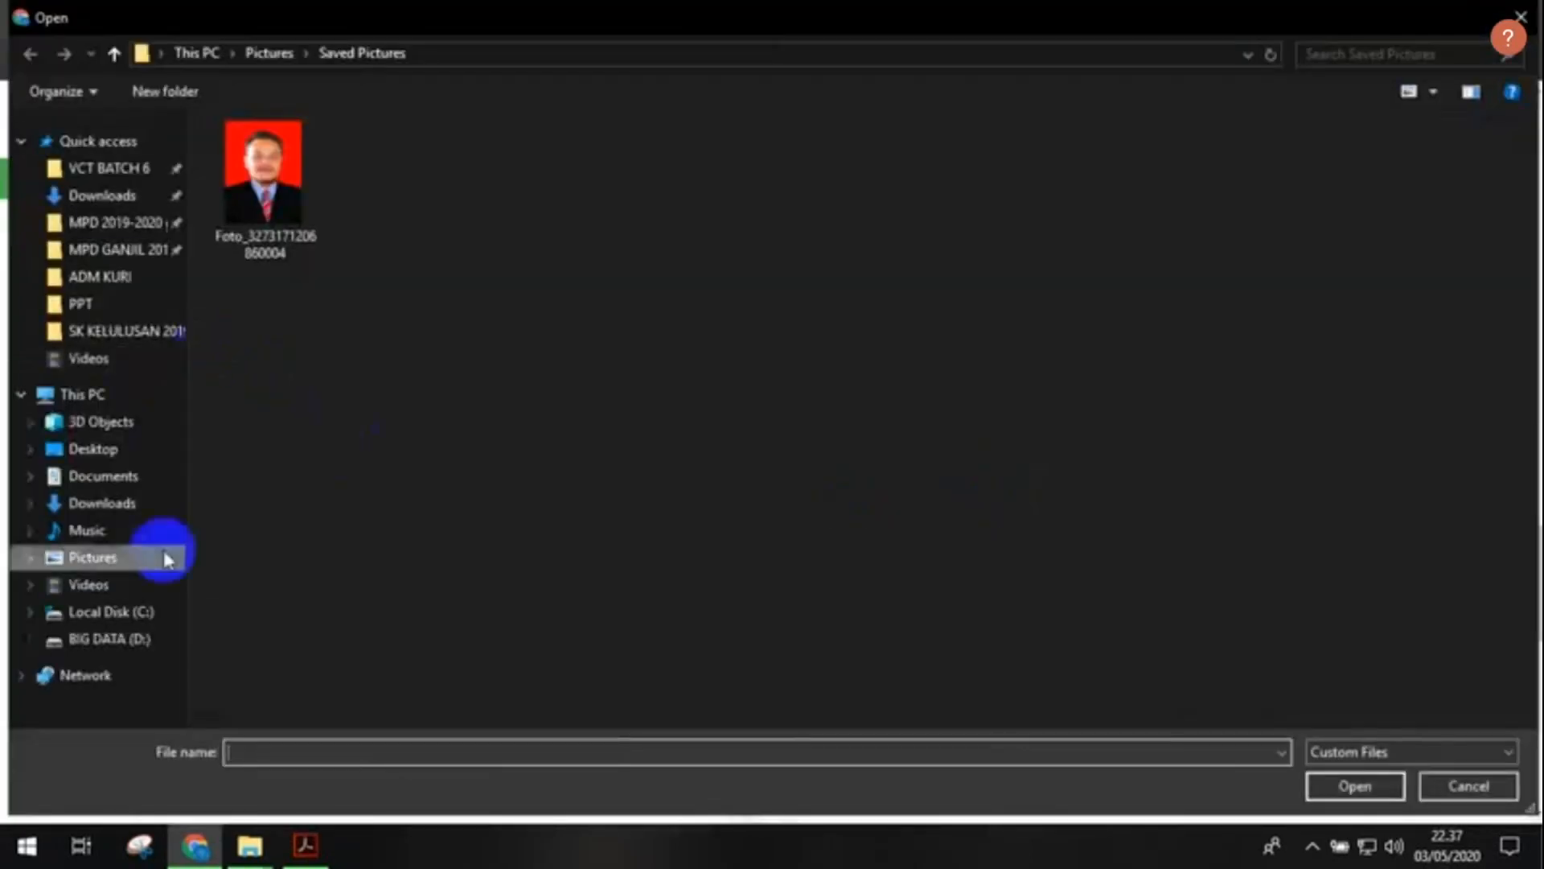
- Attach SERTIFIKAT PPG.pdf from D:\PERSONALITY\DOKUMEN PRIBADI and save the certificate
left_click(127, 641)
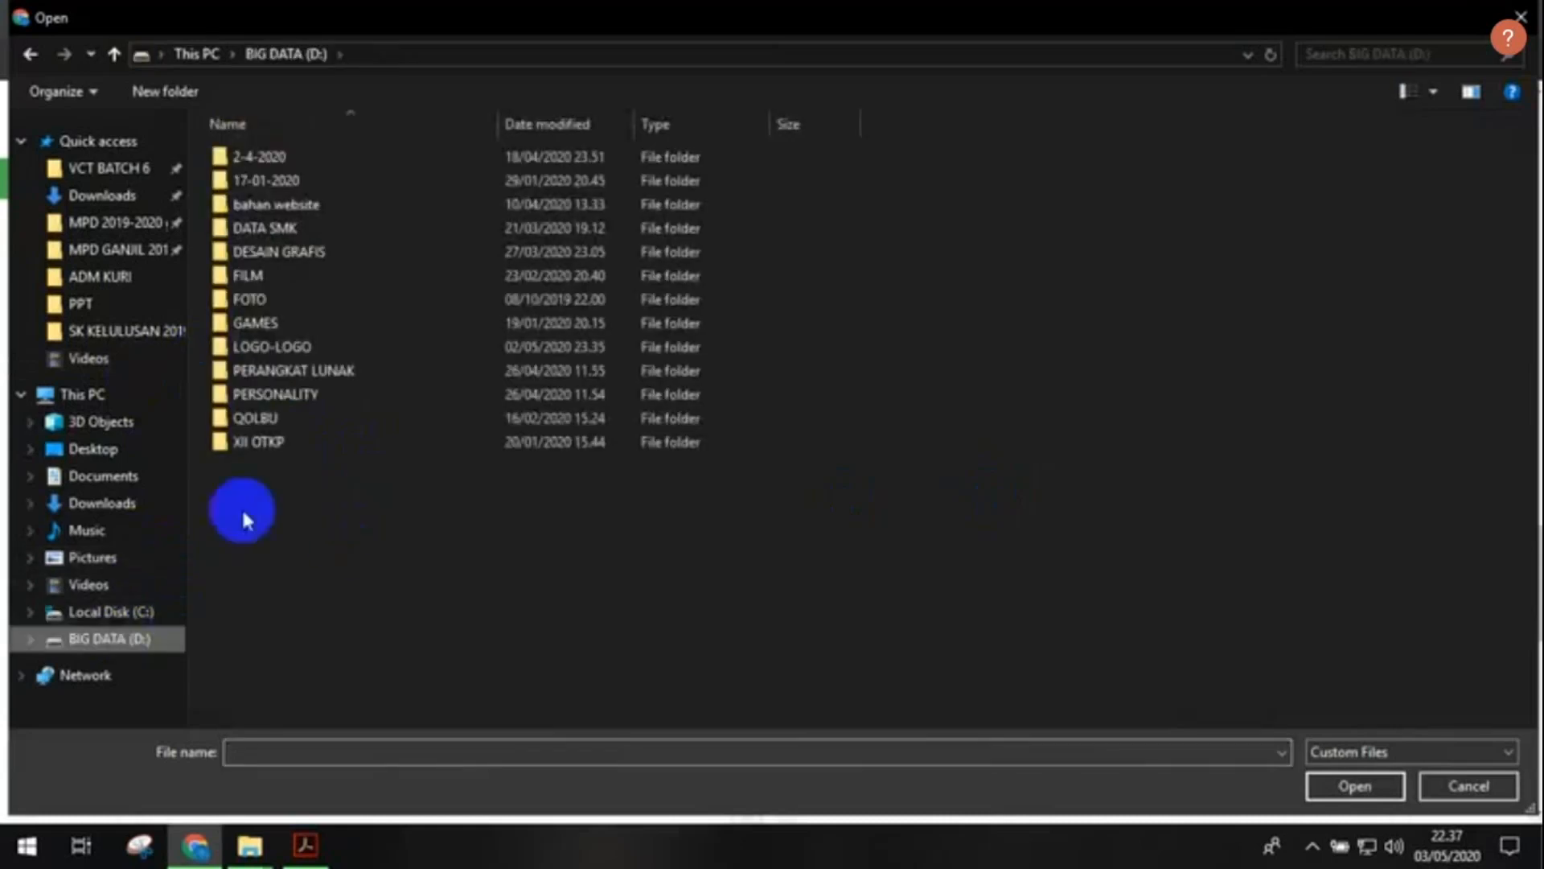
double_click(258, 394)
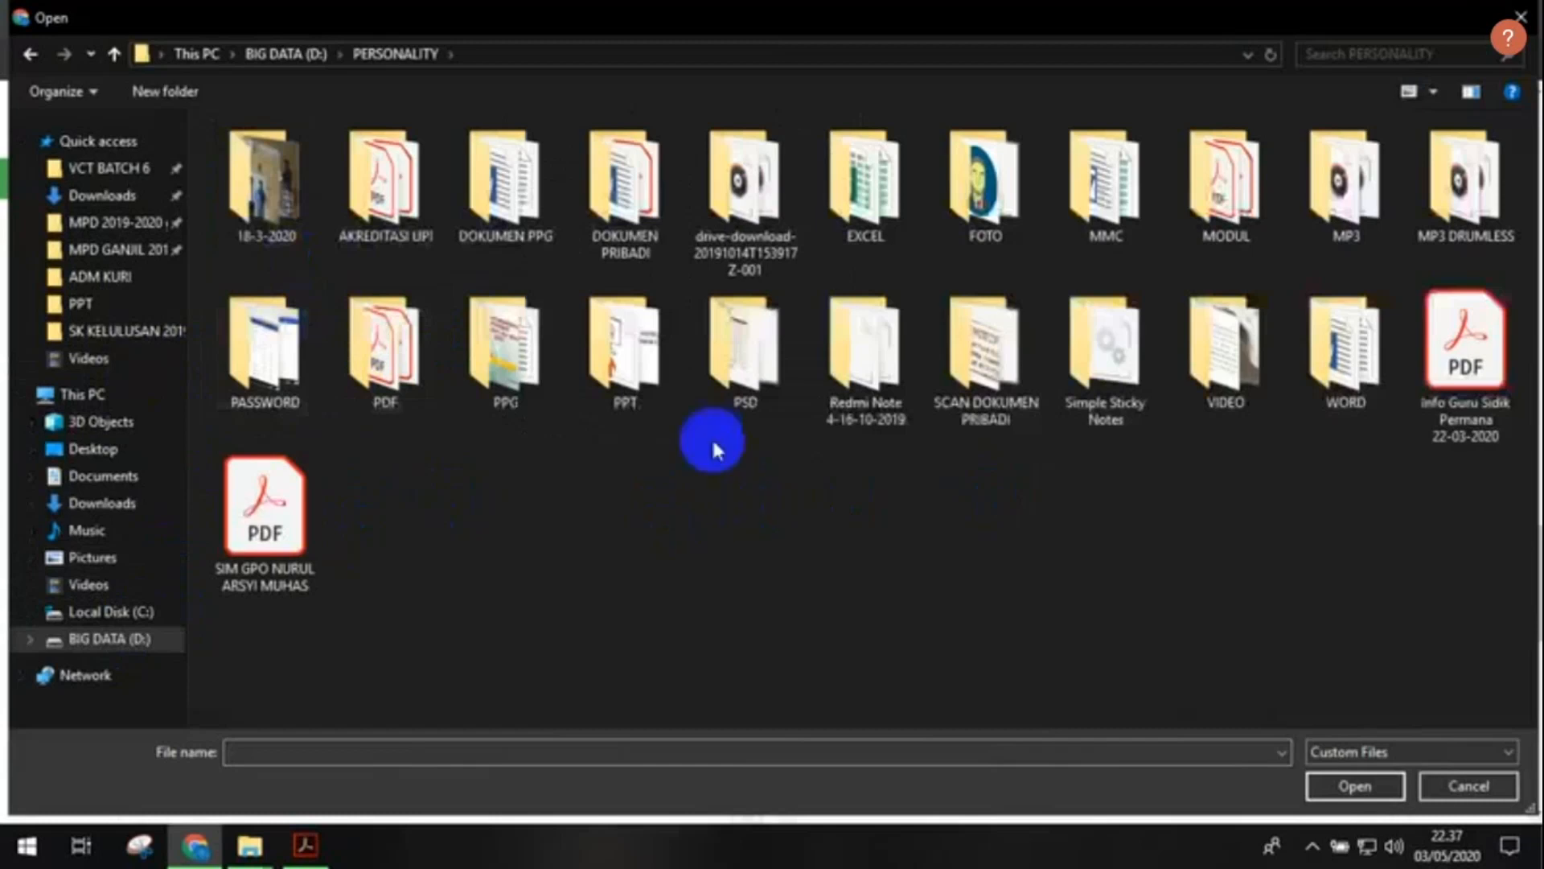
left_click(411, 365)
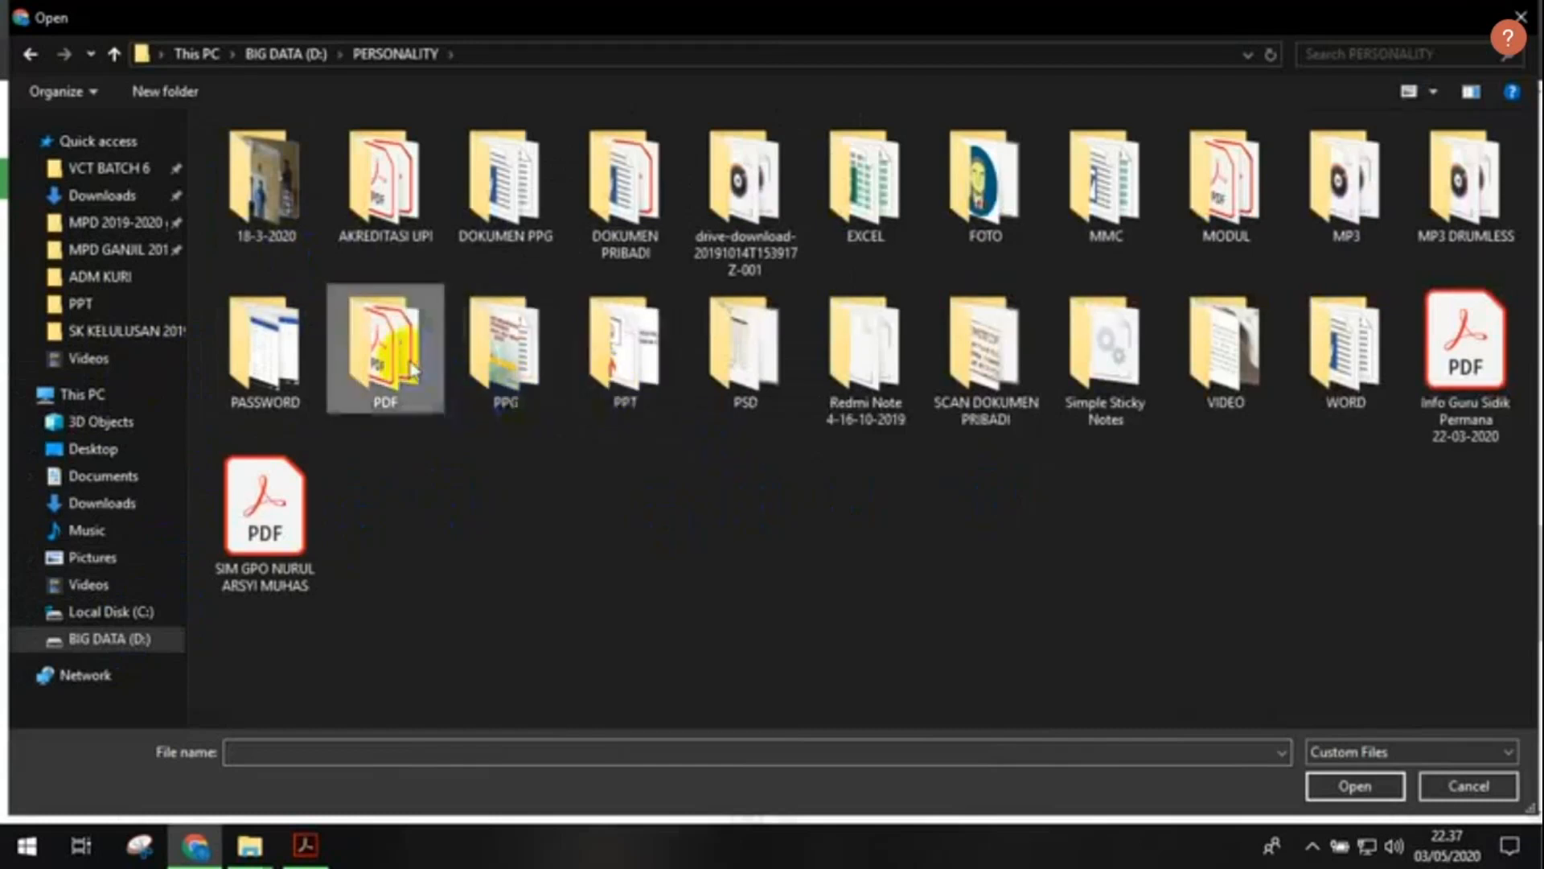
double_click(549, 396)
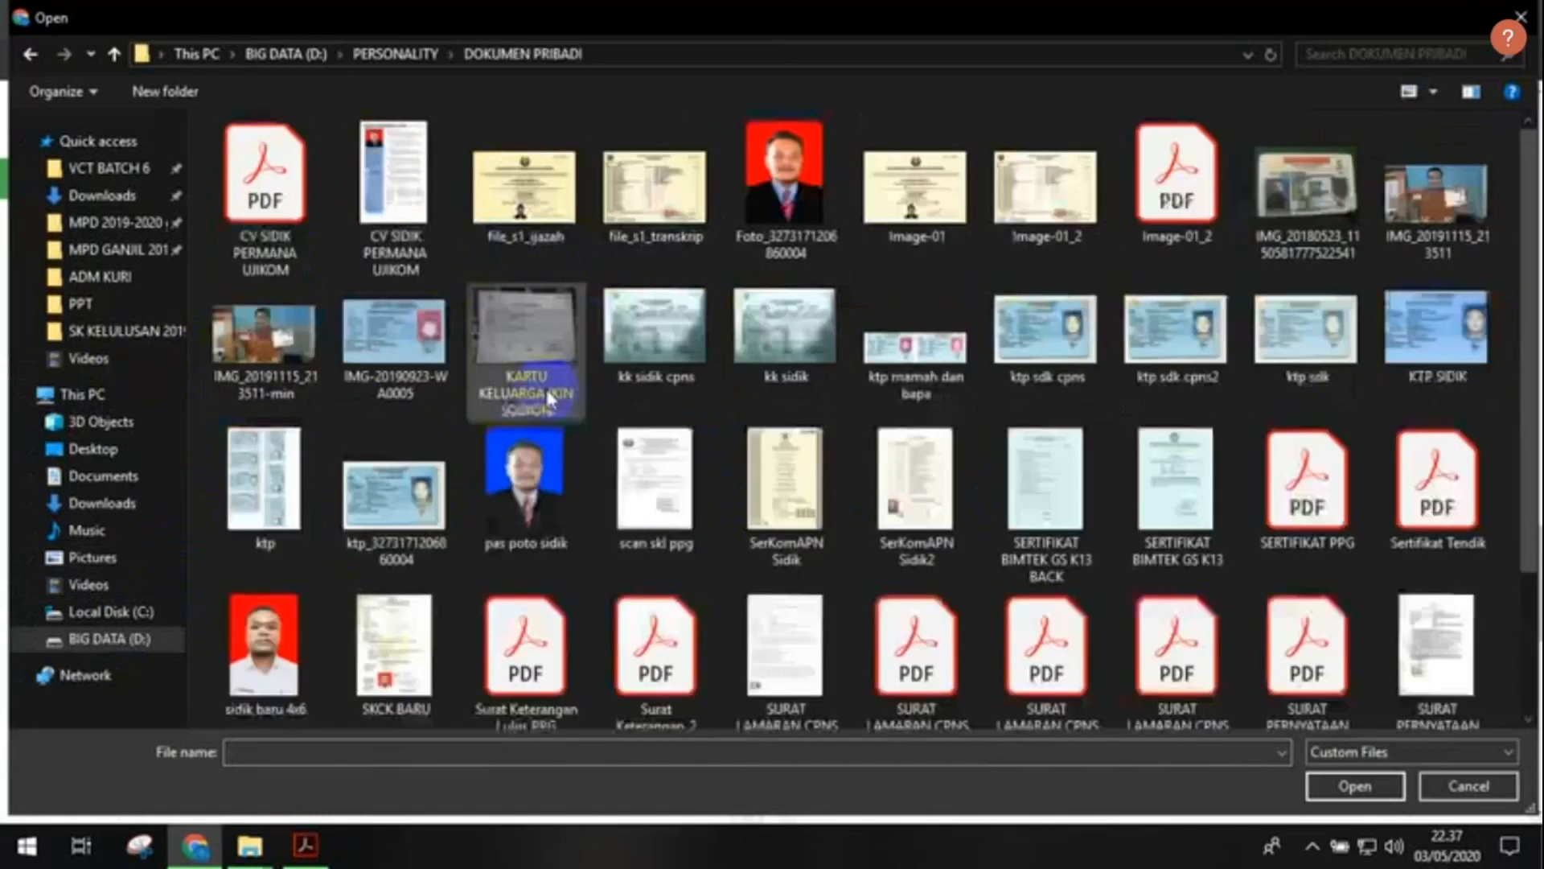
scroll(993, 445, "down", 2)
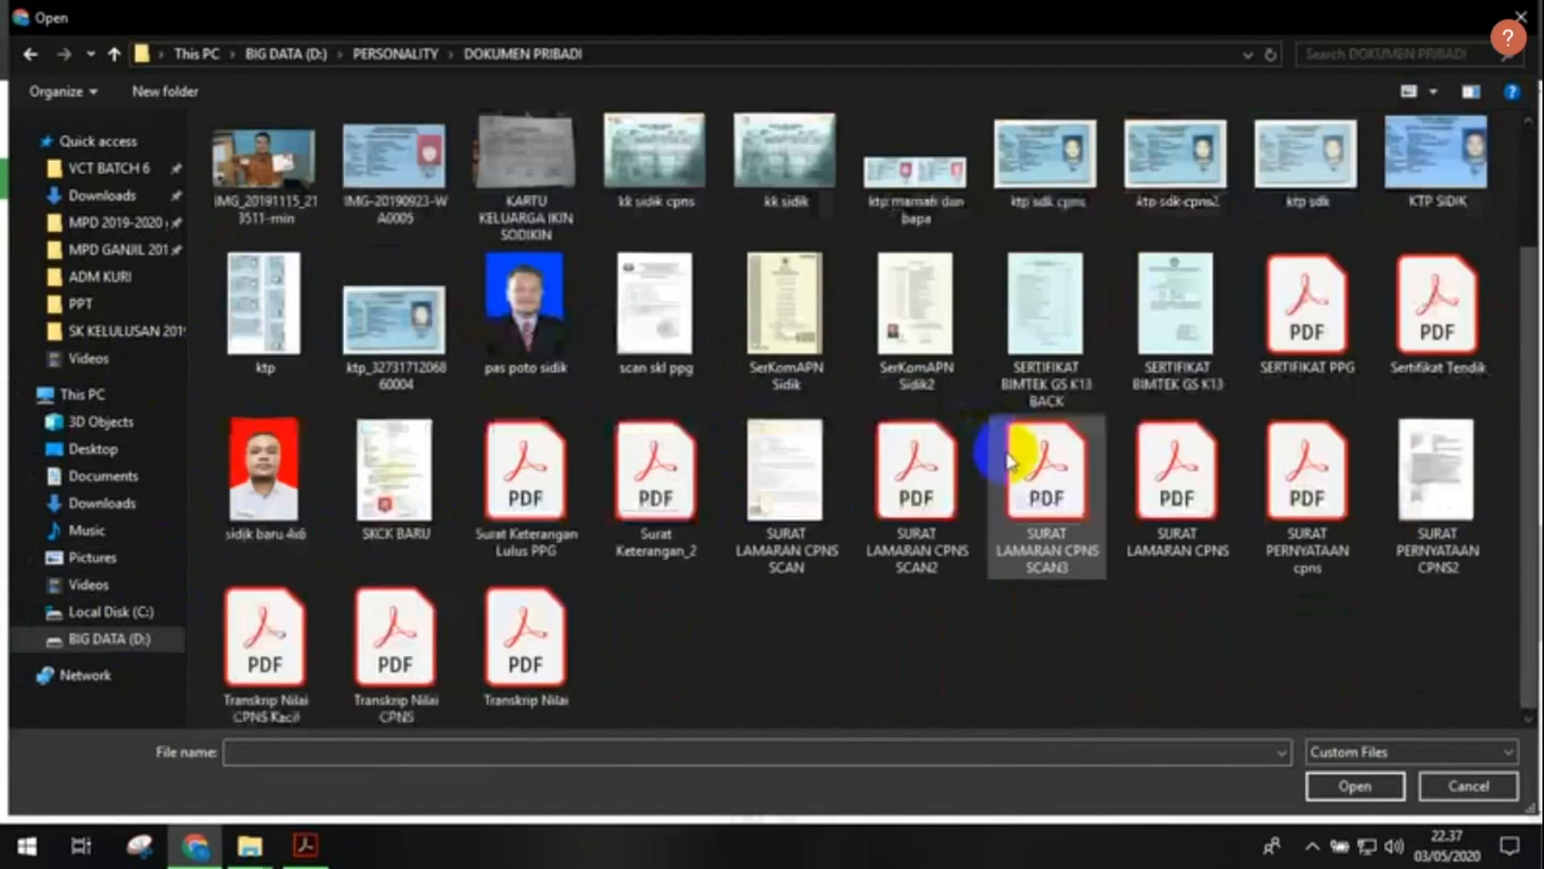
left_click(1289, 317)
left_click(1356, 786)
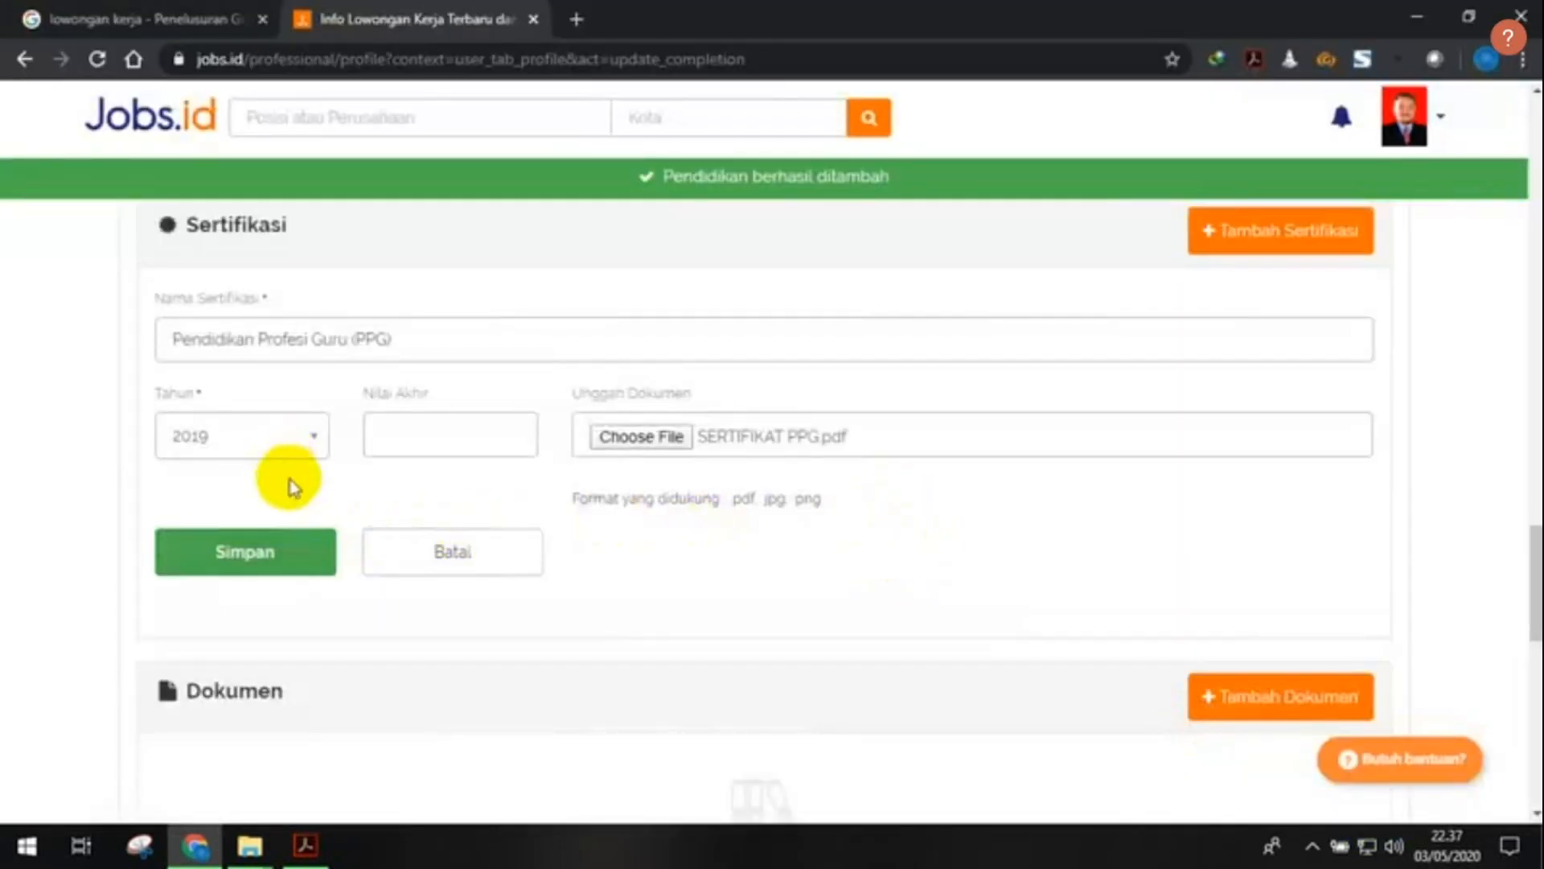
left_click(276, 563)
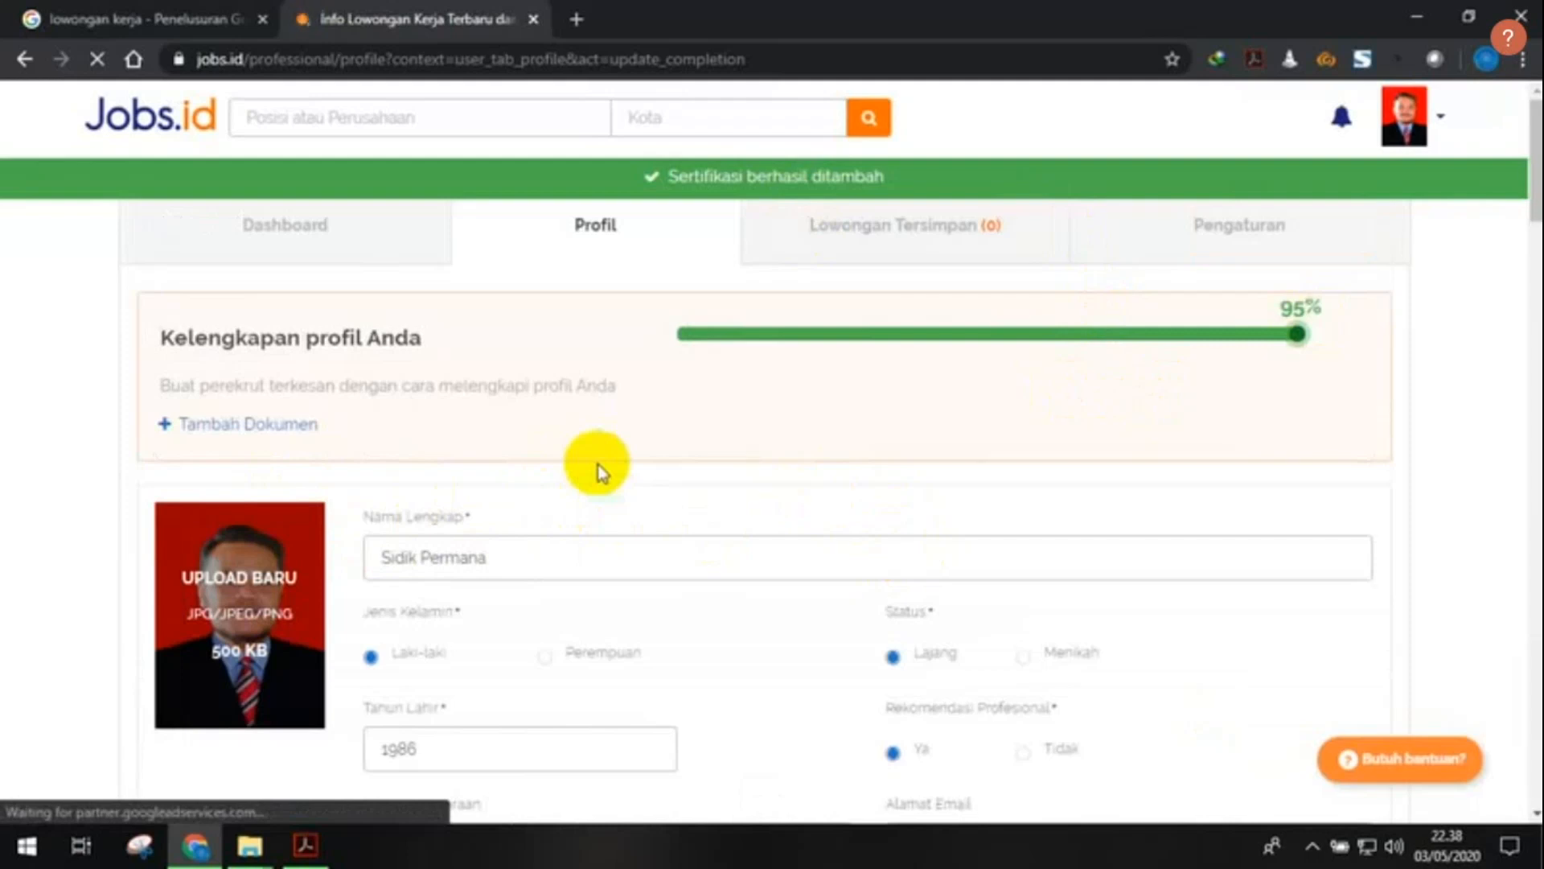
scroll(596, 471, "down", 5)
scroll(598, 465, "down", 2)
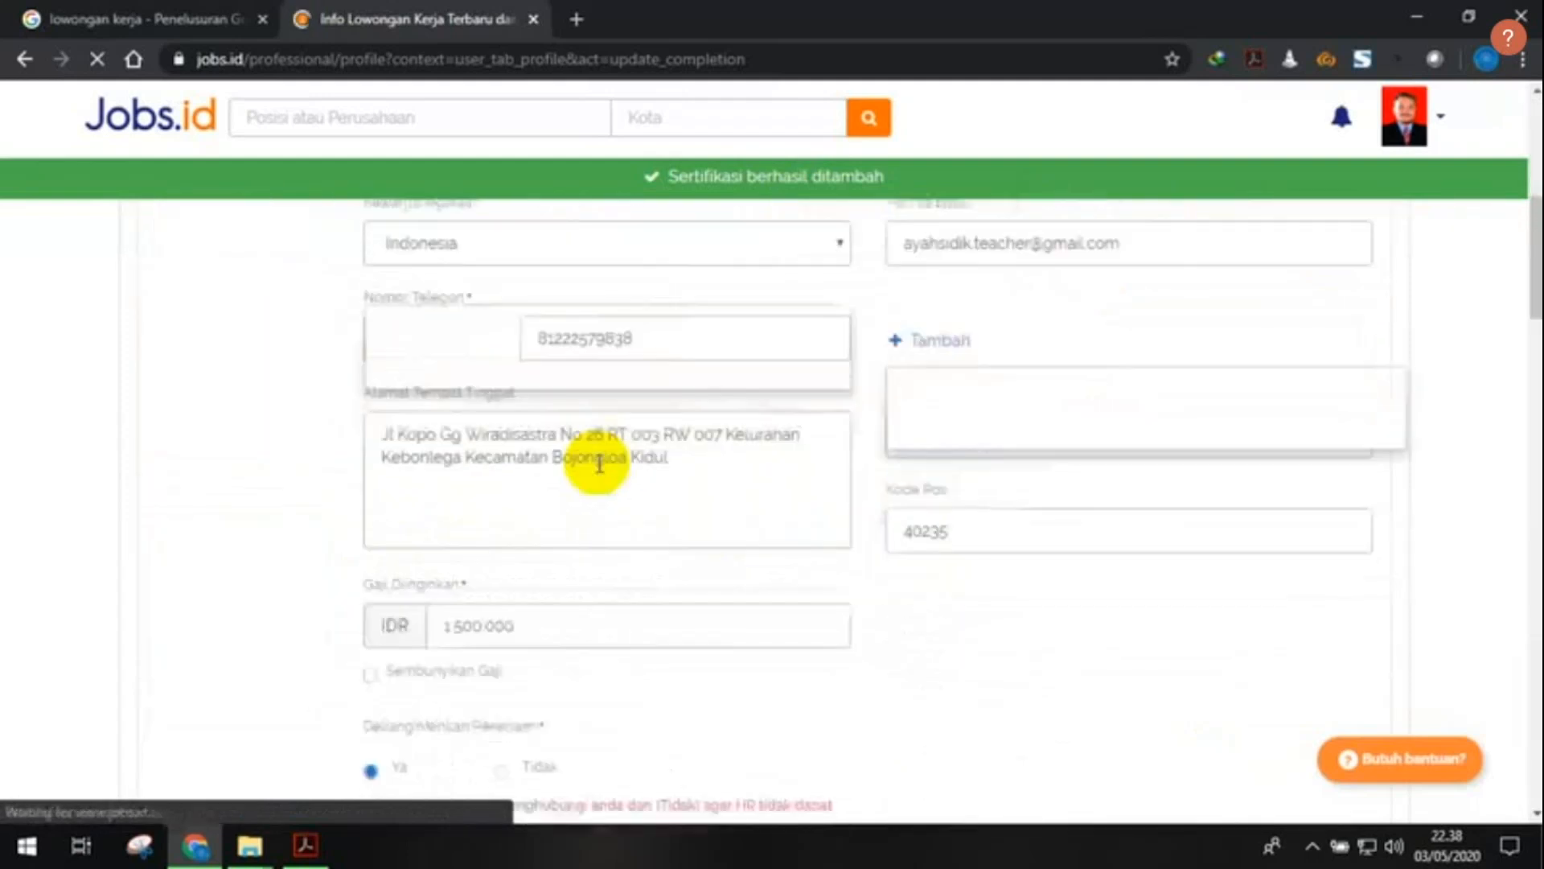
scroll(599, 464, "down", 15)
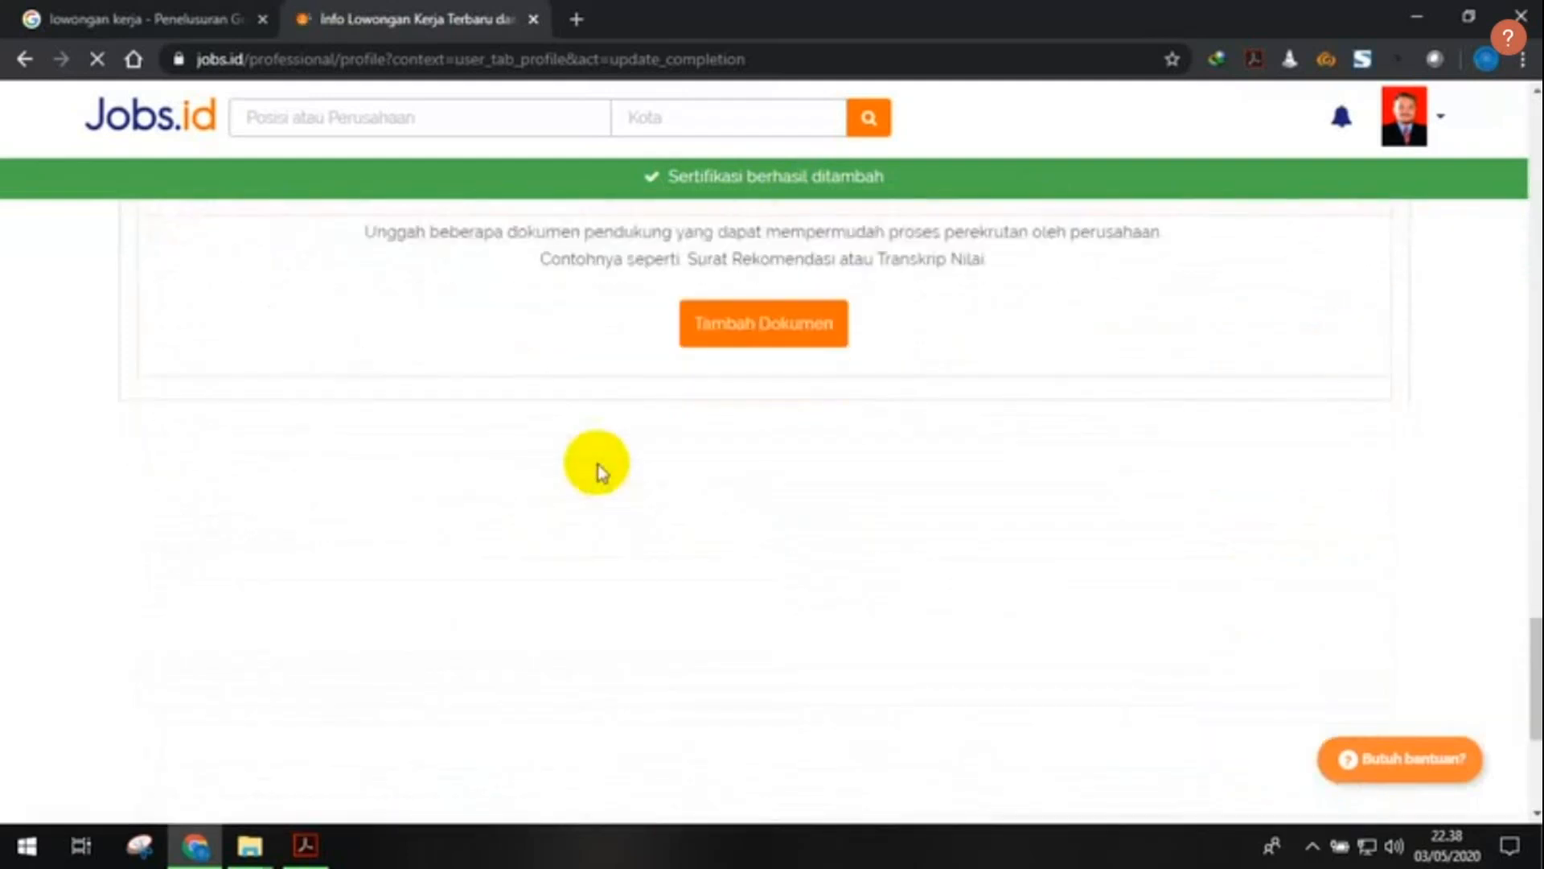
scroll(597, 464, "up", 5)
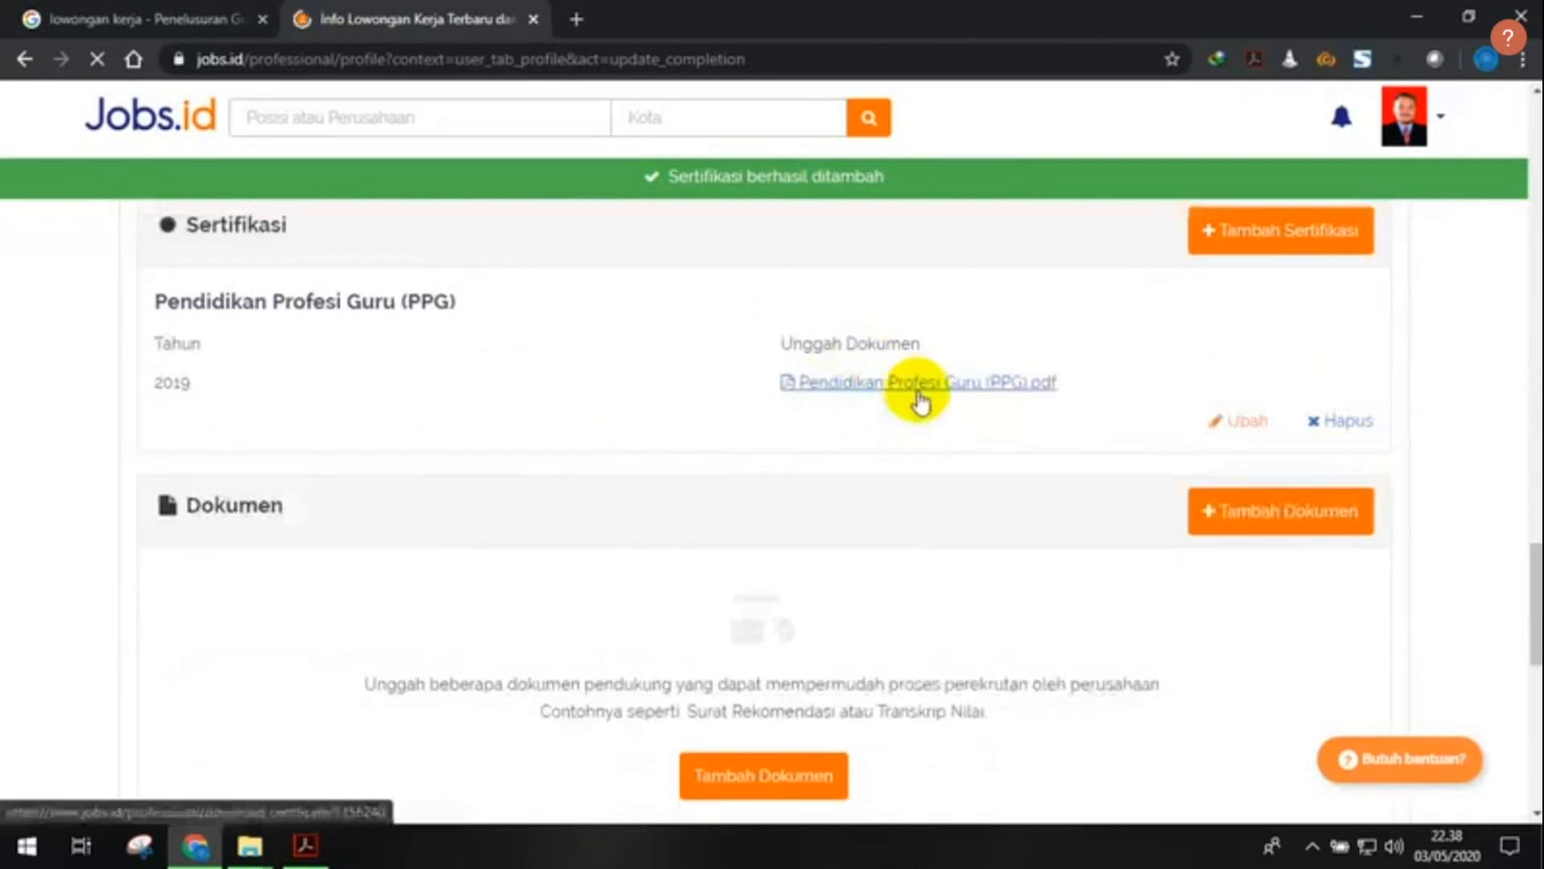
scroll(664, 485, "down", 1)
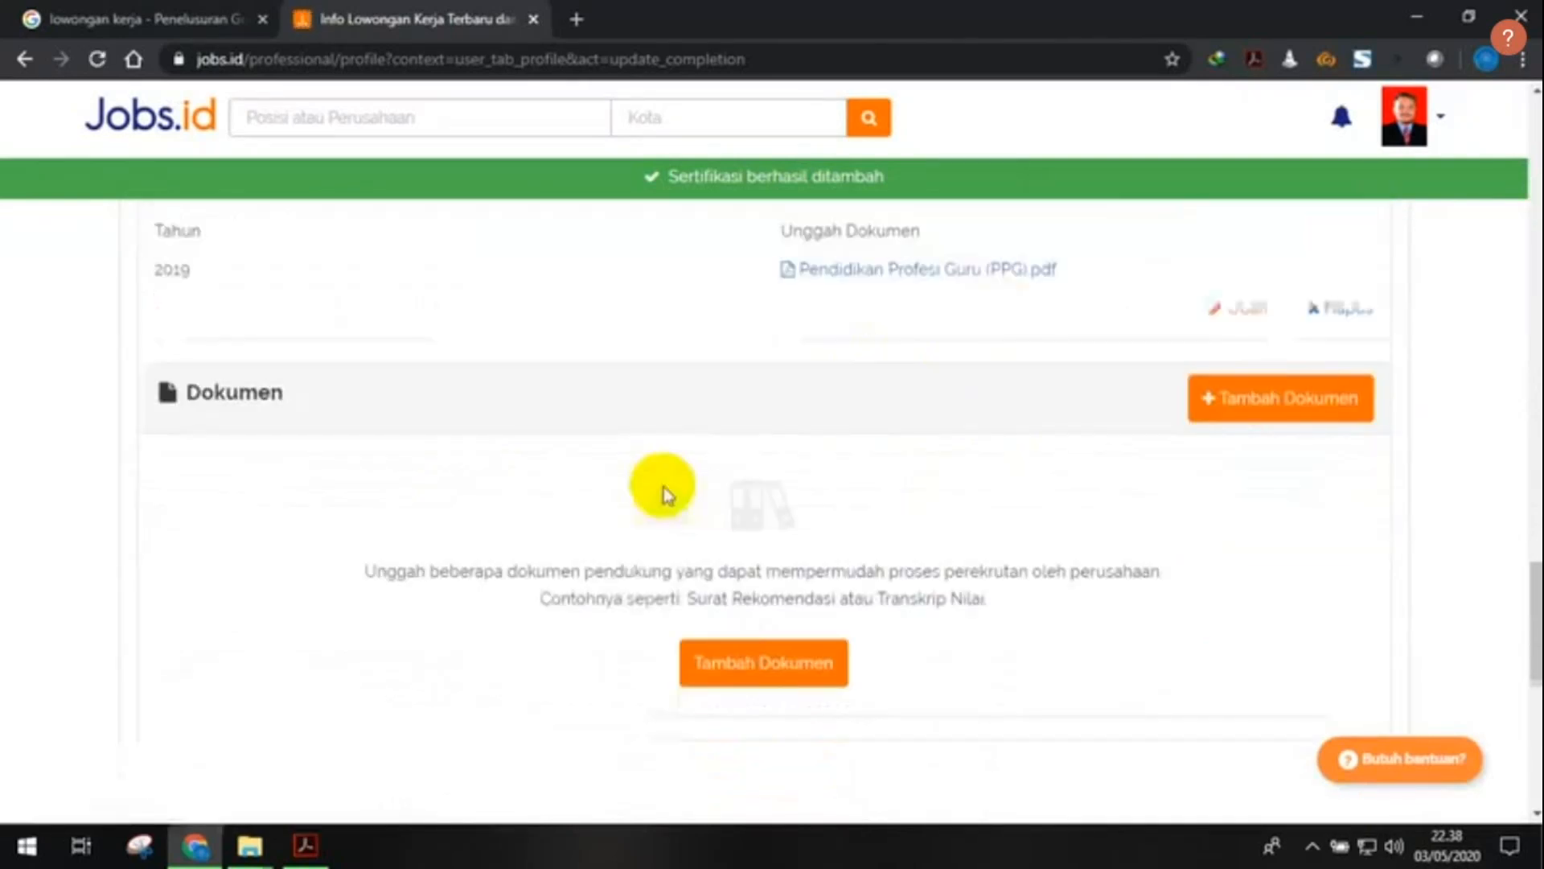
scroll(664, 486, "down", 1)
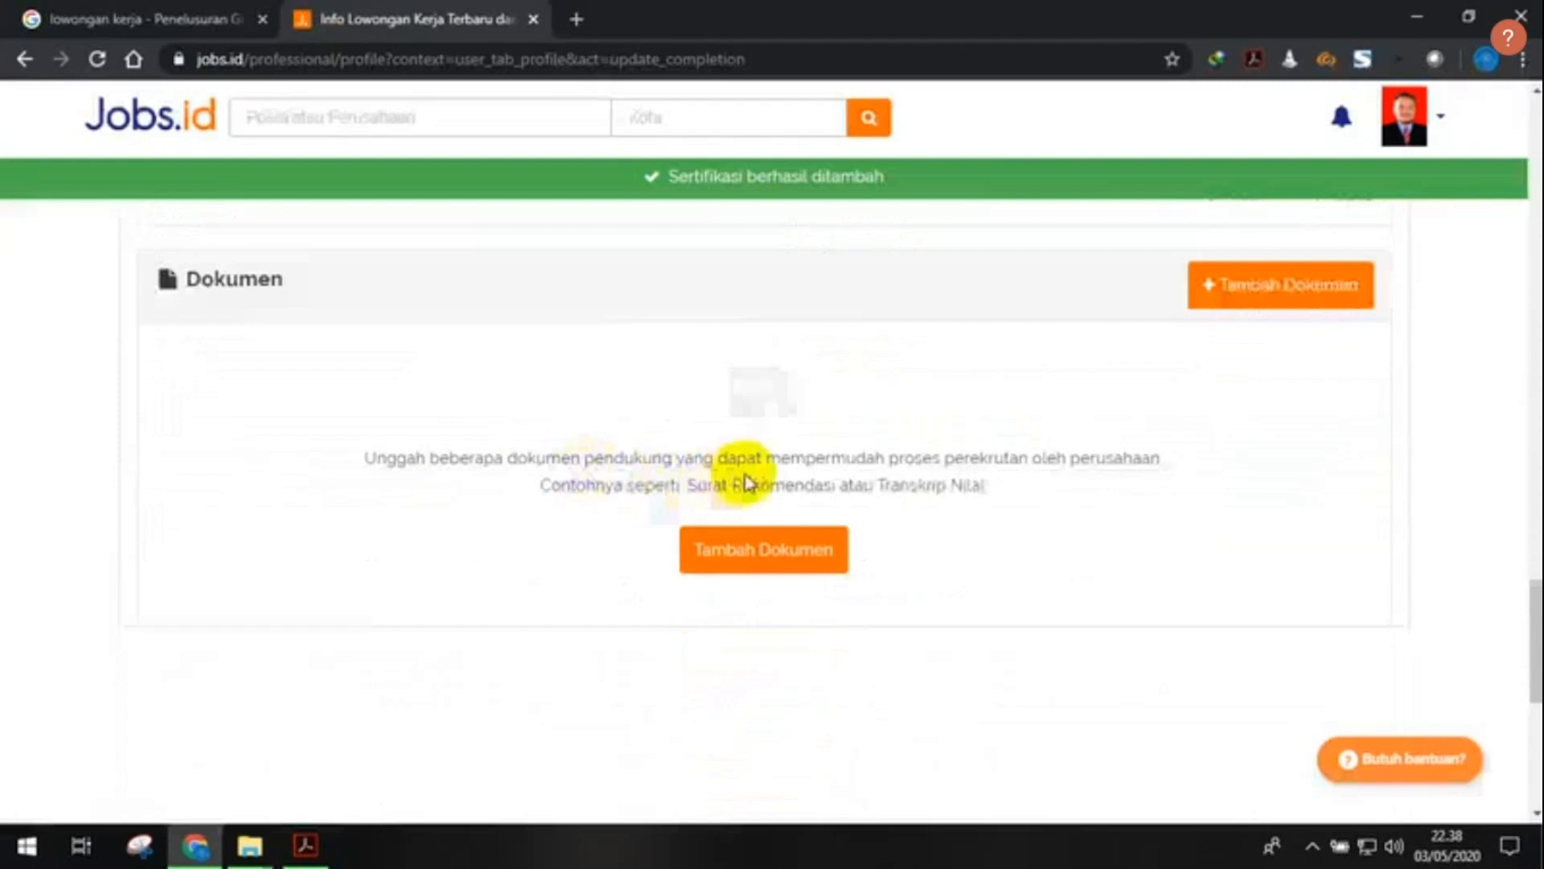
scroll(576, 394, "up", 1)
scroll(469, 458, "down", 1)
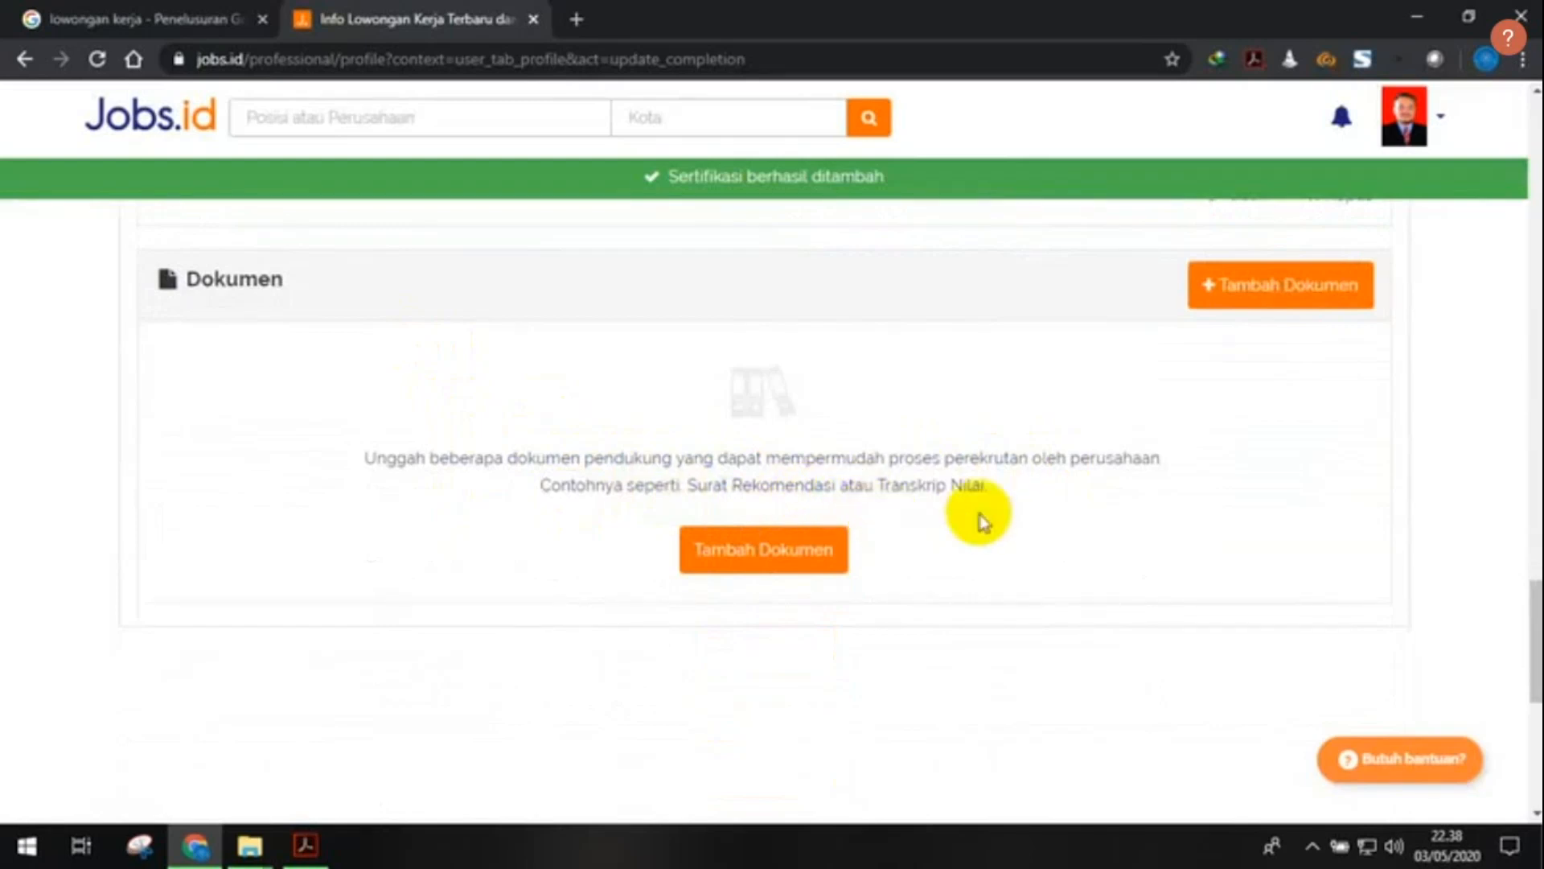
- Upload the KTP jpg as a Tanda Pengenal document labelled KTP
left_click(827, 565)
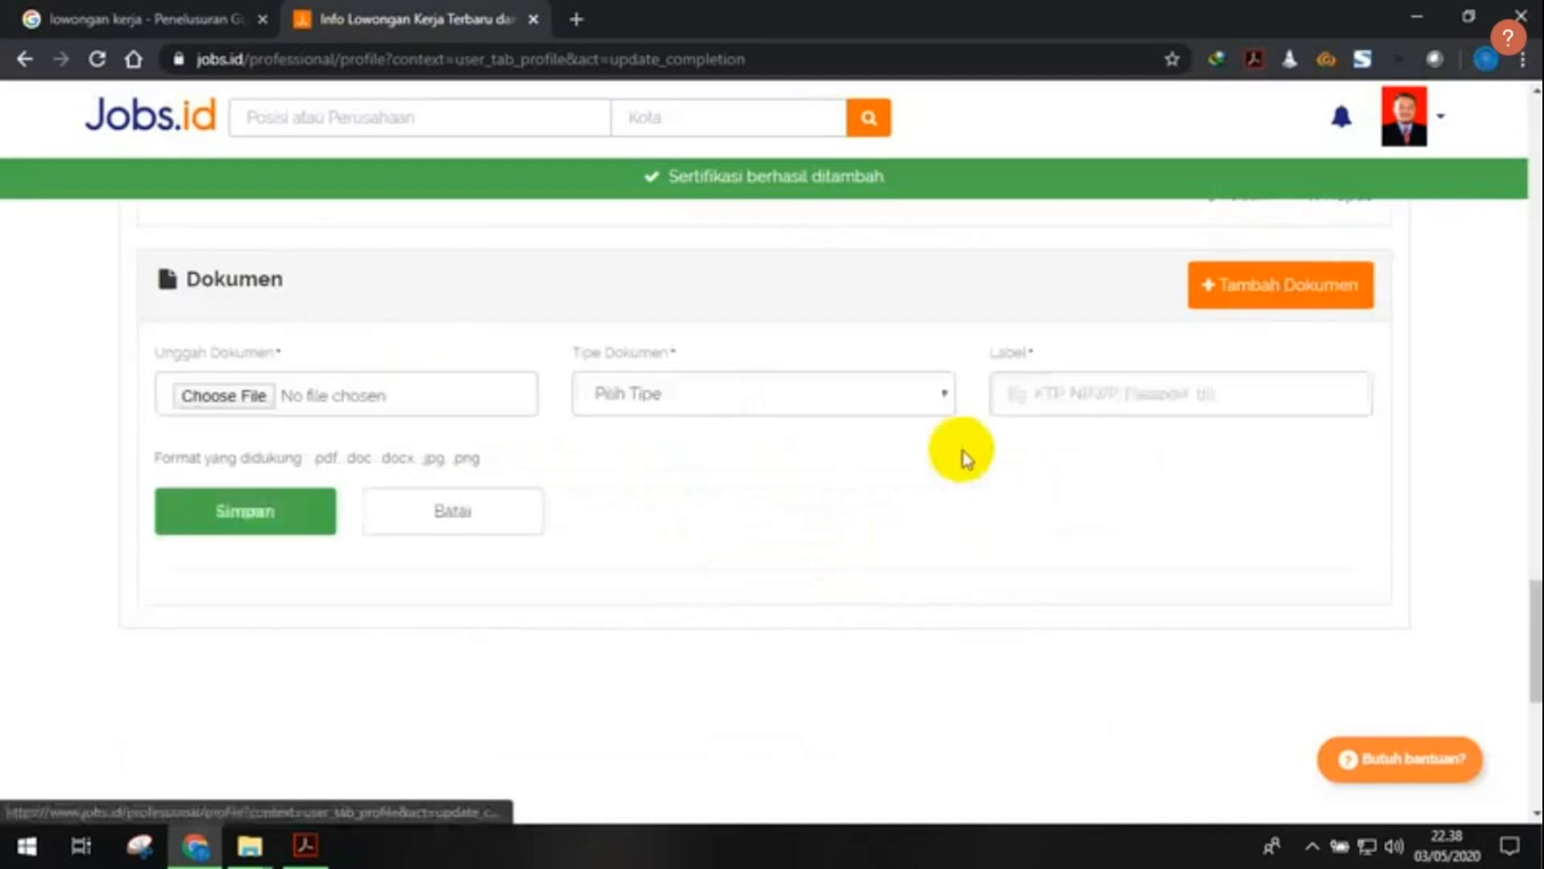
left_click(630, 398)
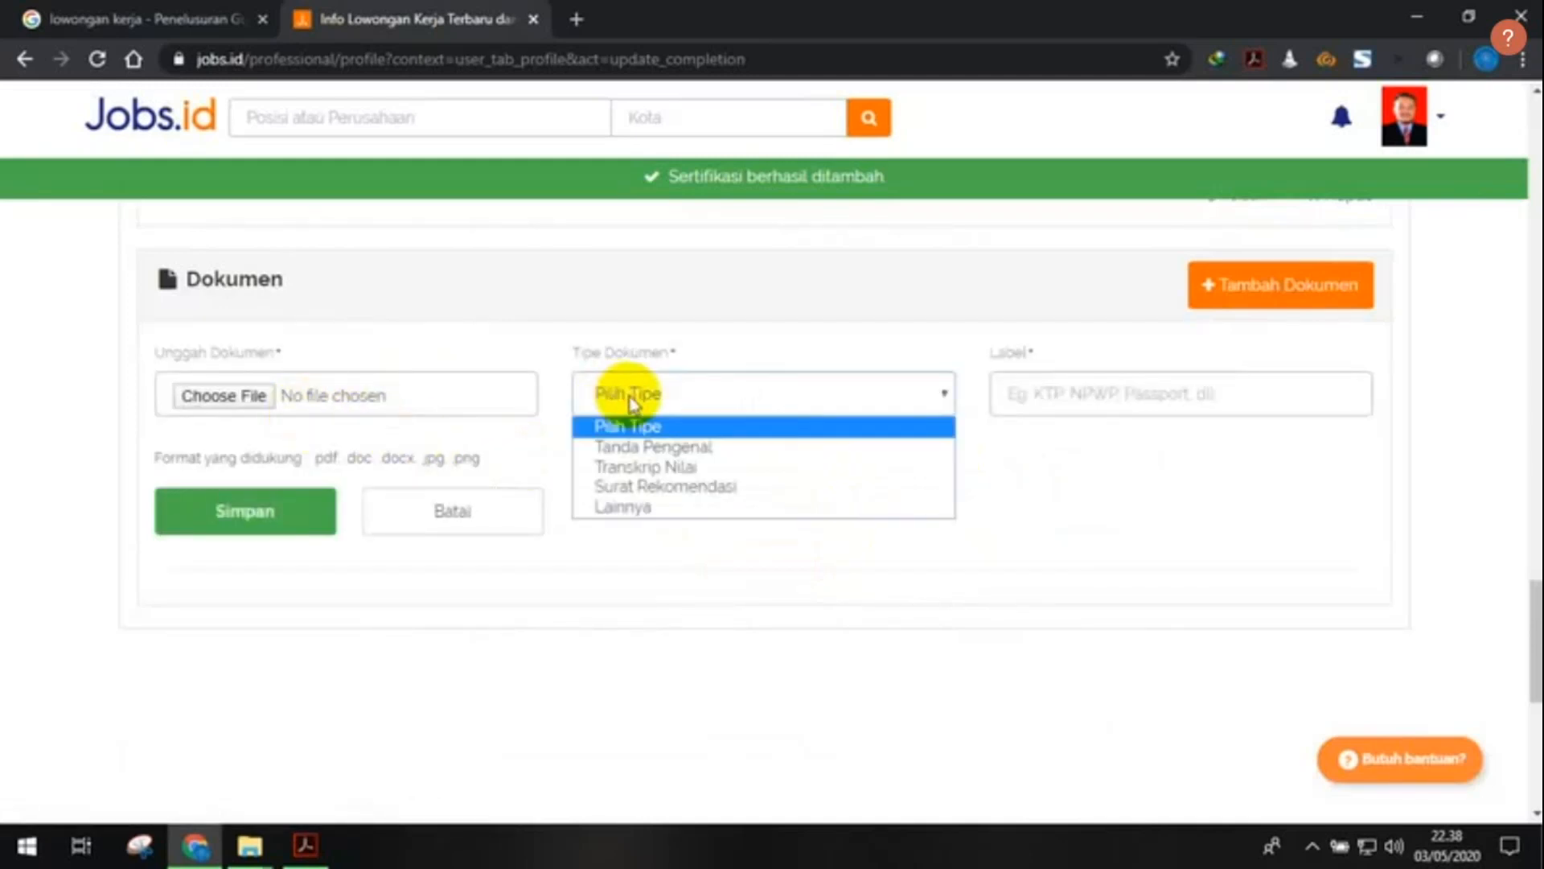
left_click(653, 448)
left_click(1071, 391)
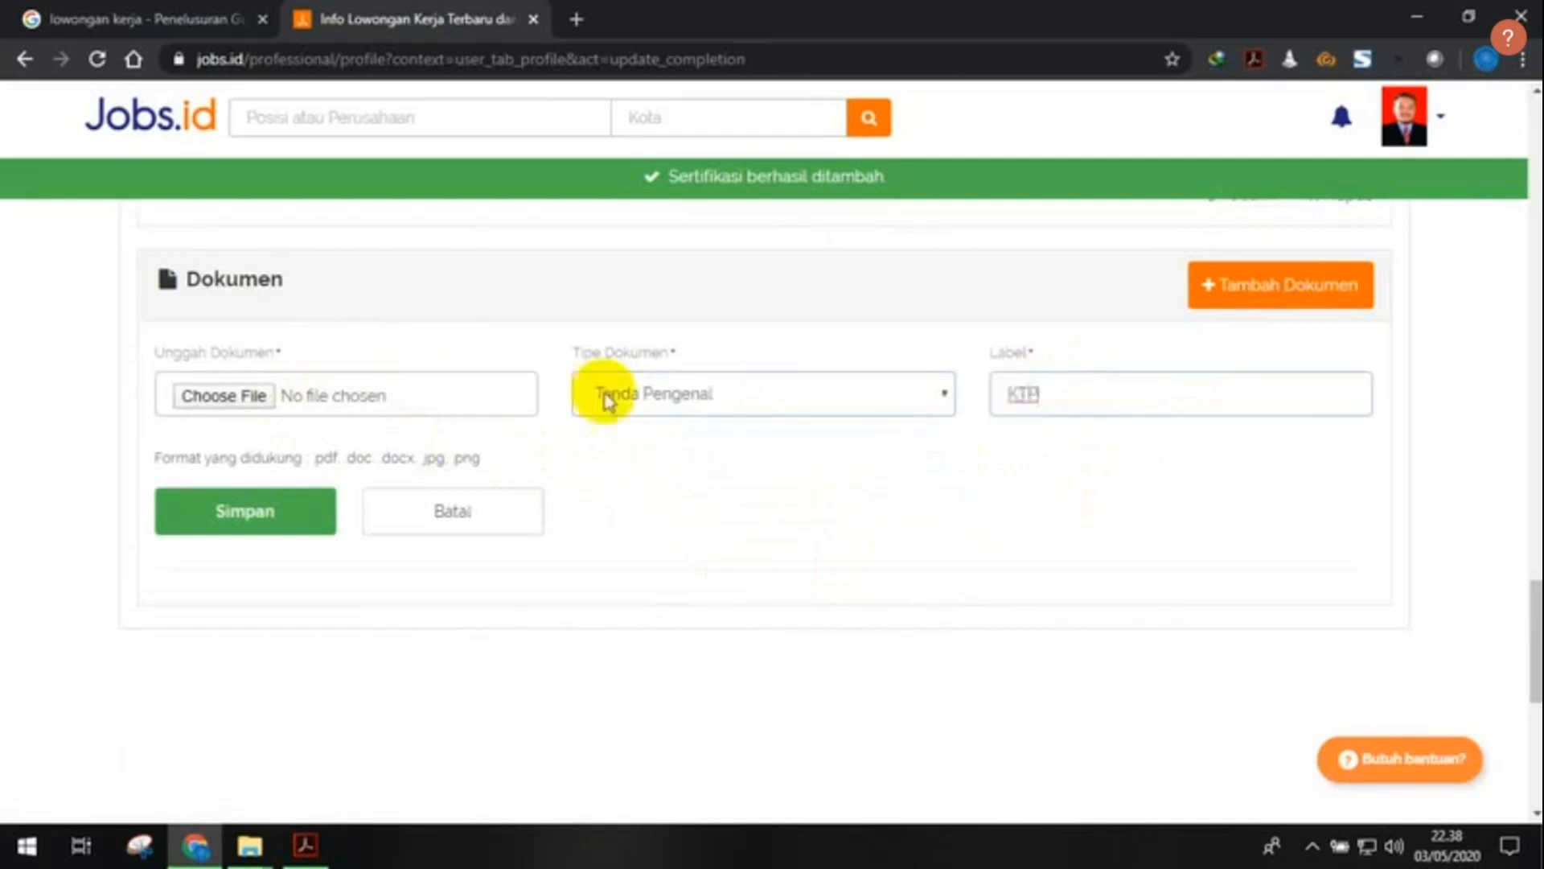
left_click(235, 398)
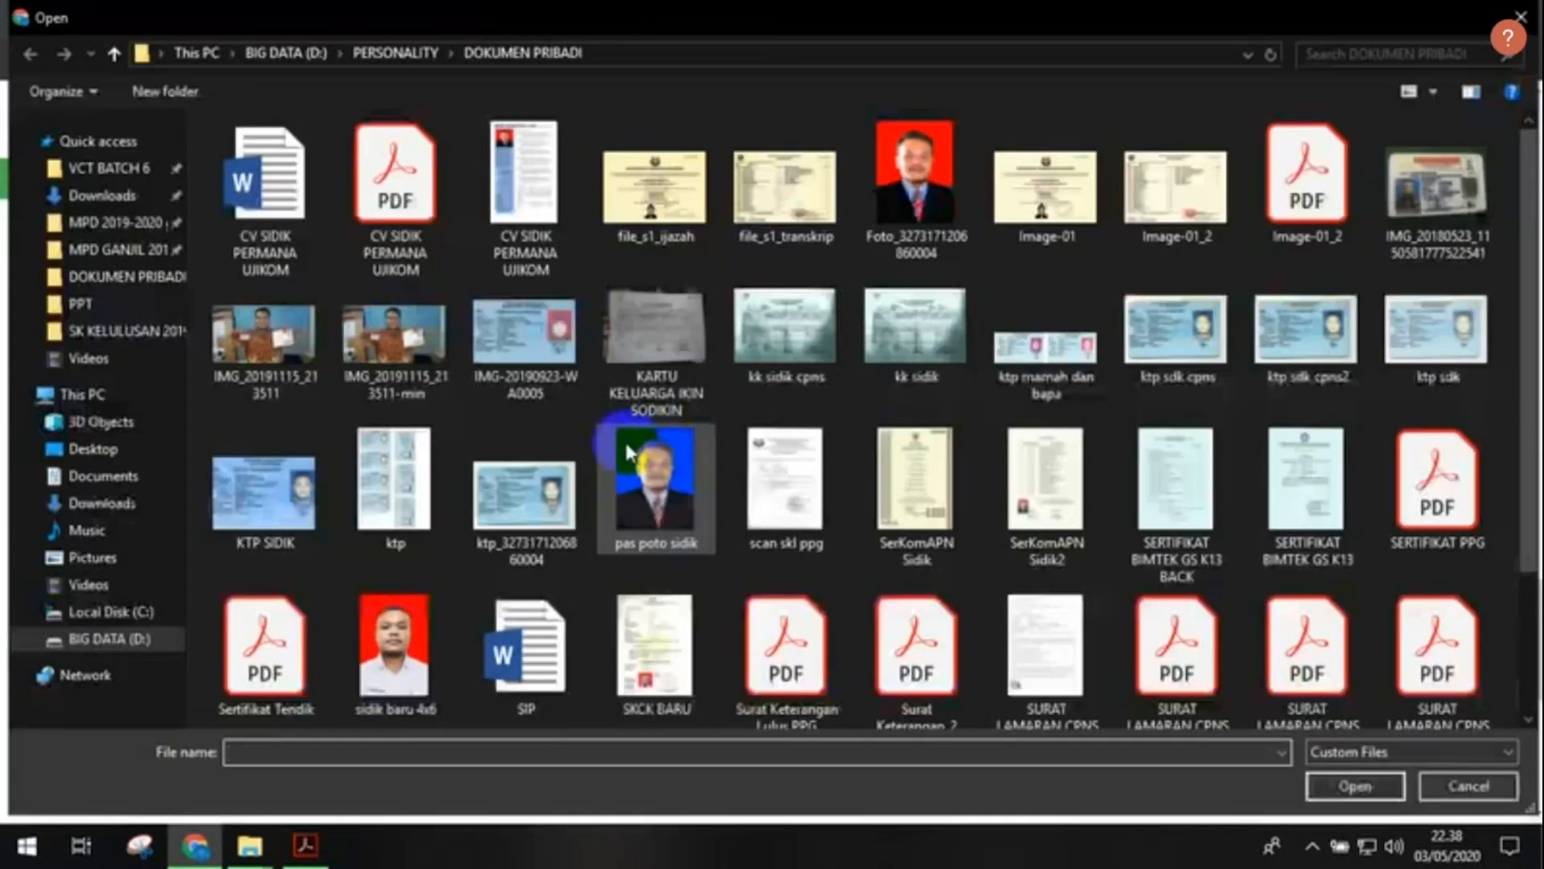
left_click(265, 493)
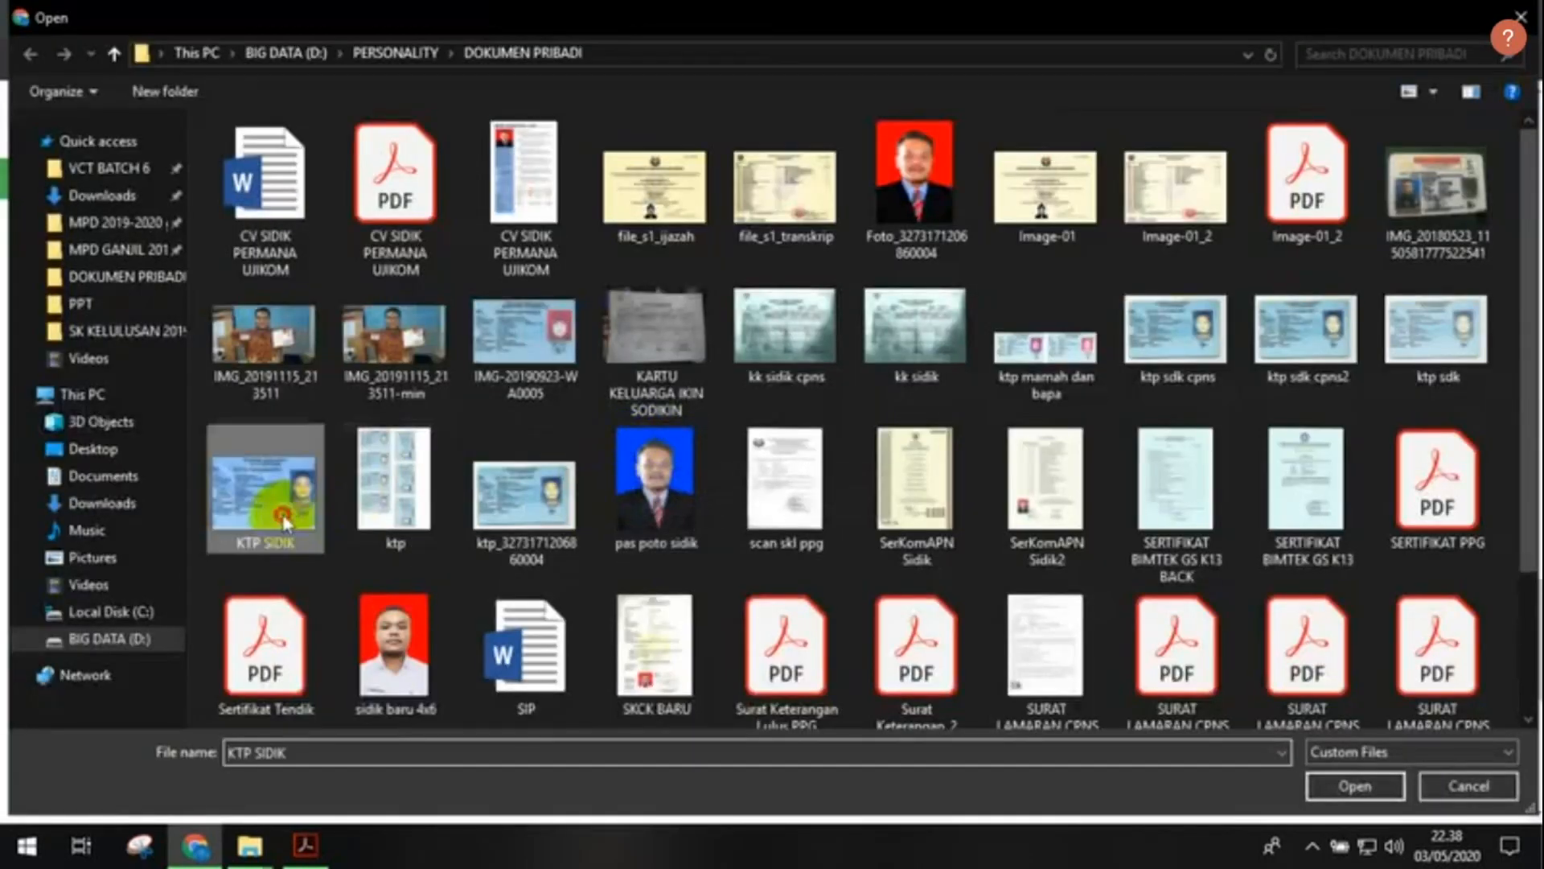
left_click(524, 527)
left_click(1324, 785)
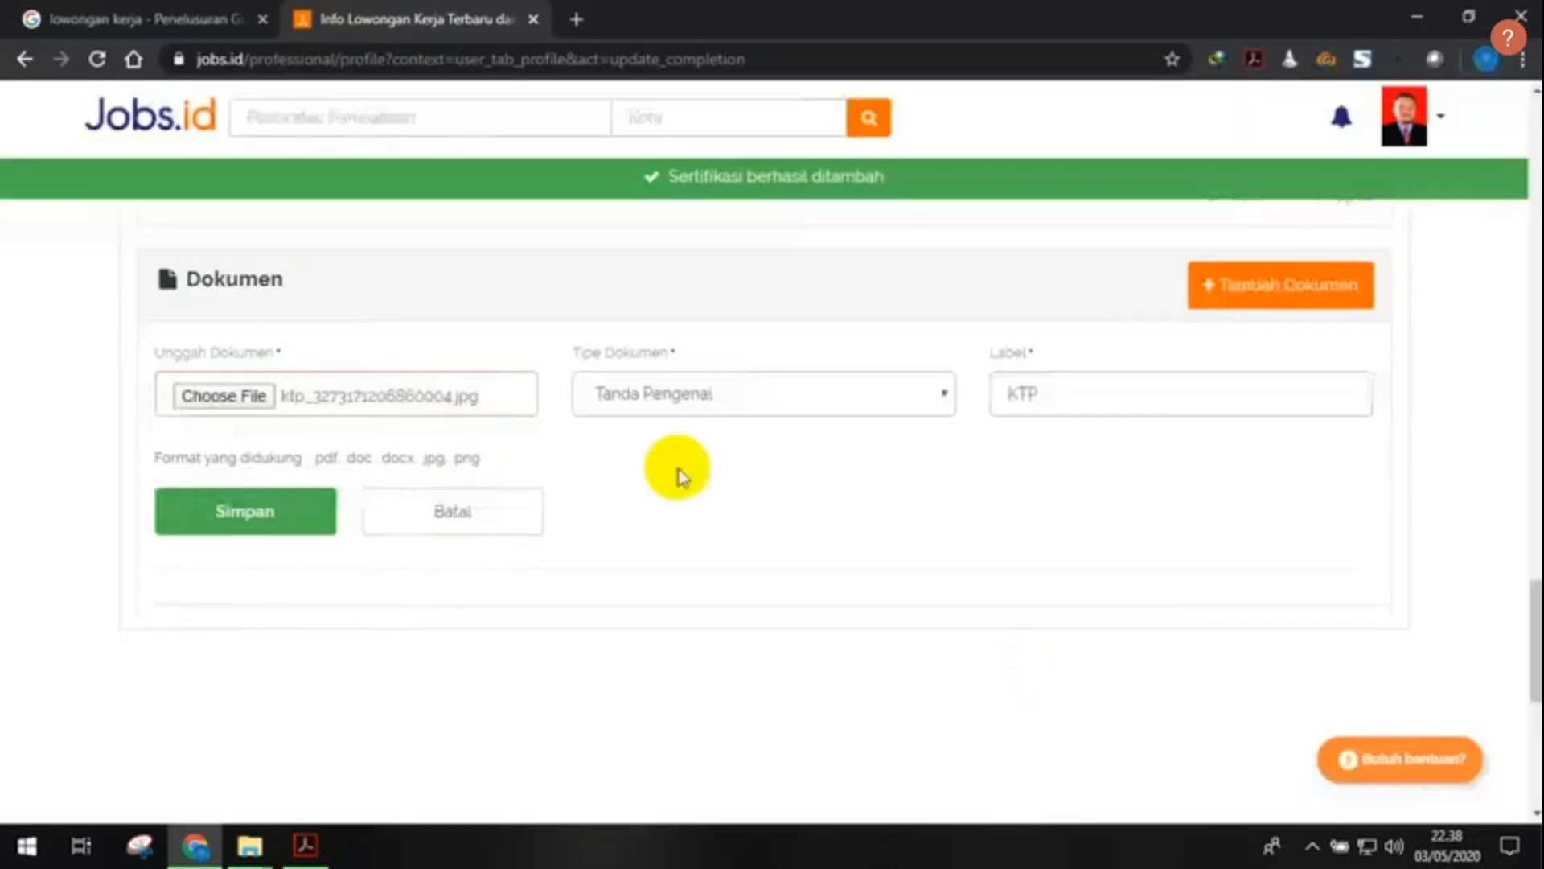
left_click(294, 525)
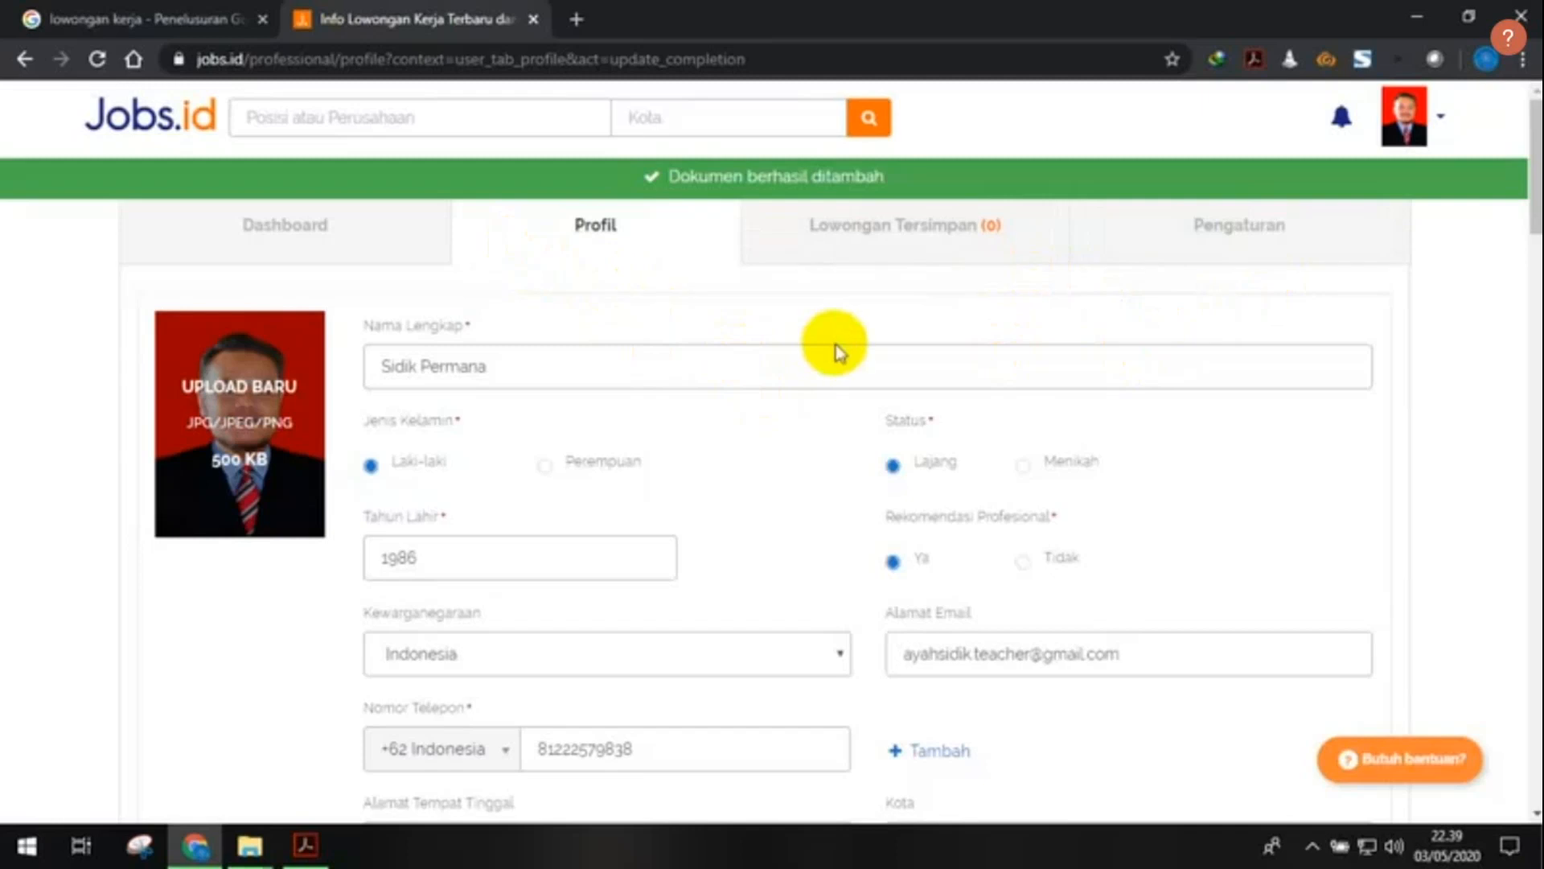
- Start a new document with file_s1_ijazah.jpg as its file
scroll(796, 402, "down", 10)
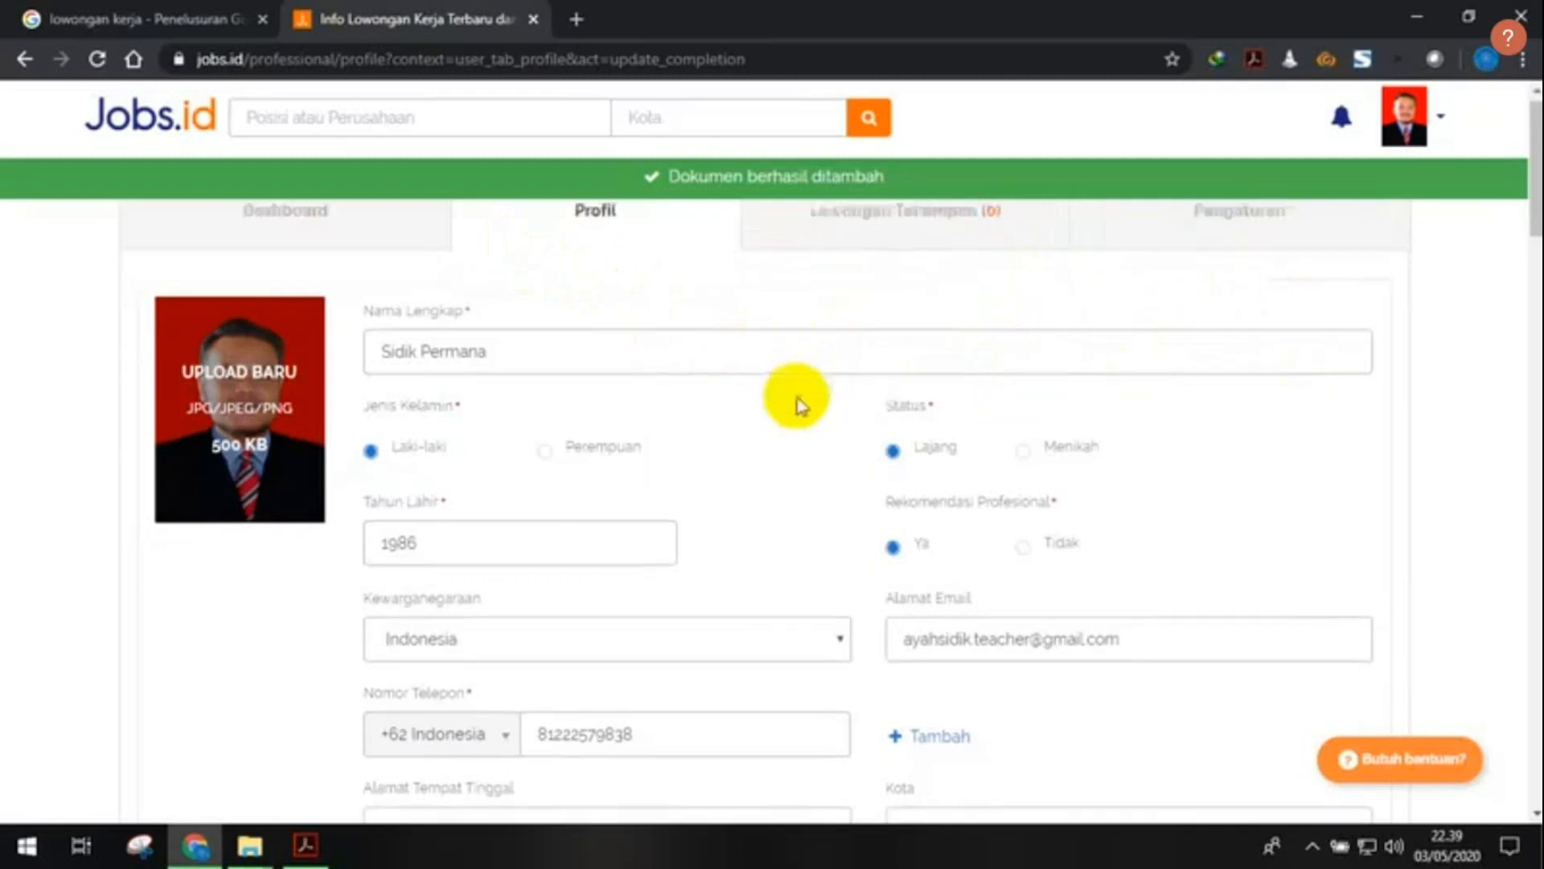
scroll(797, 402, "down", 10)
scroll(796, 406, "up", 4)
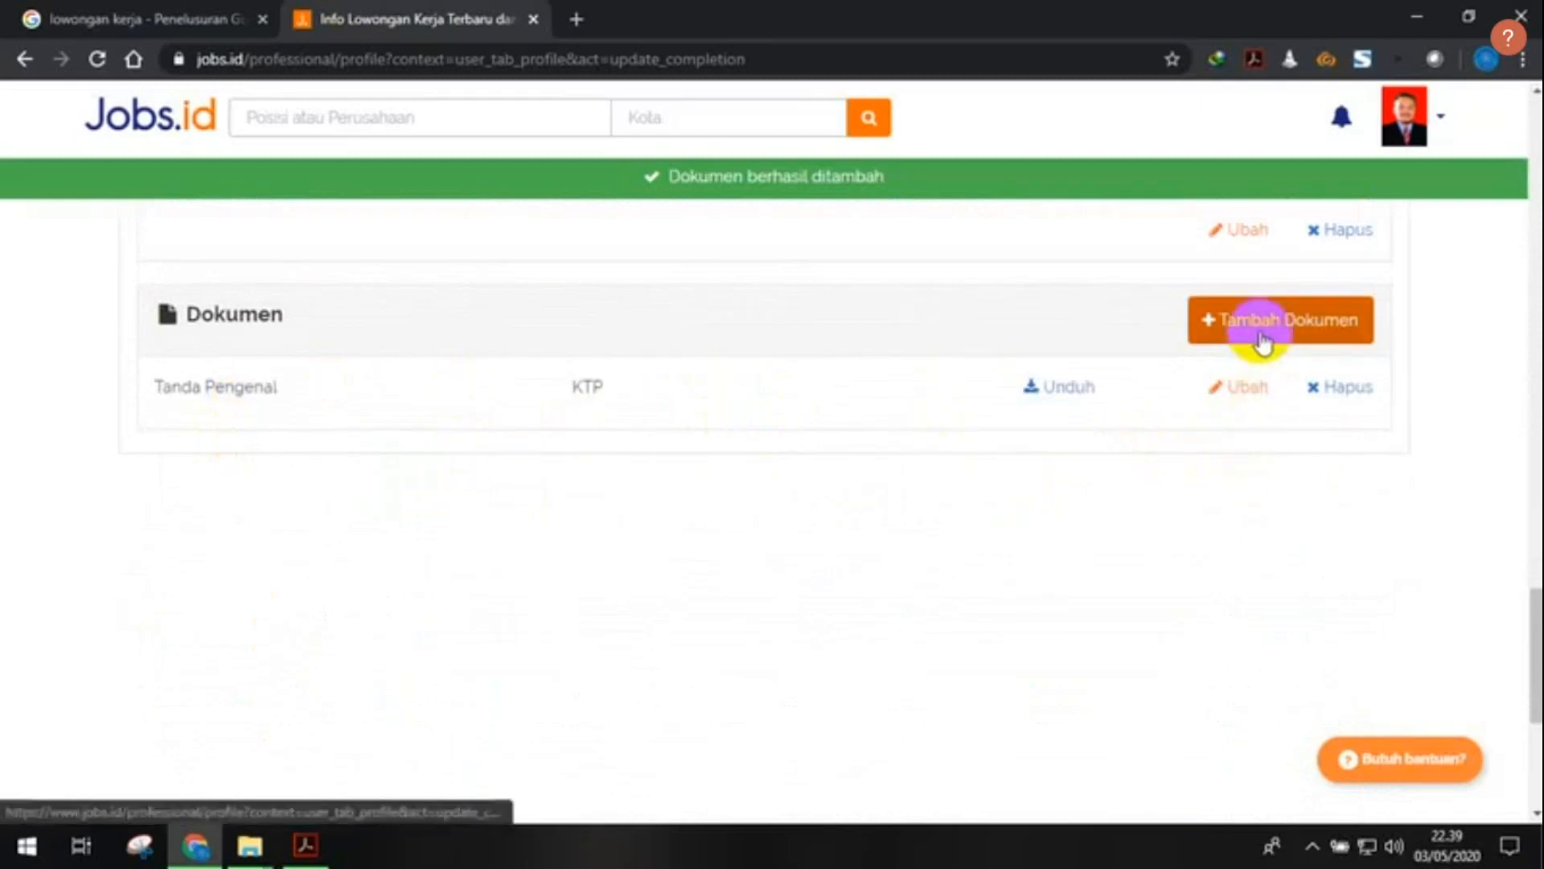
left_click(1231, 326)
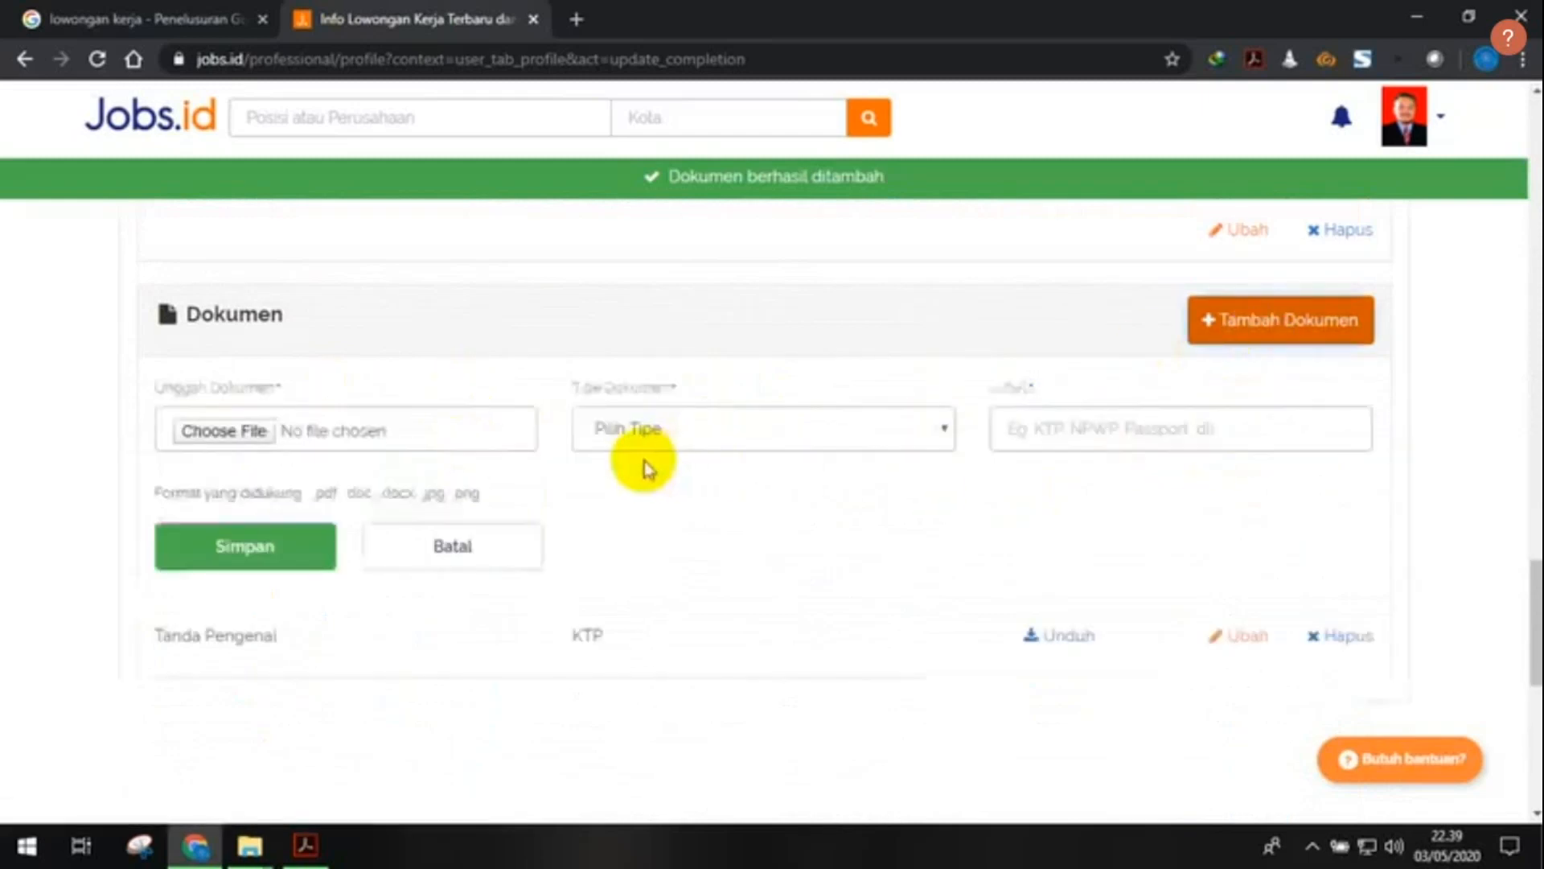
left_click(248, 438)
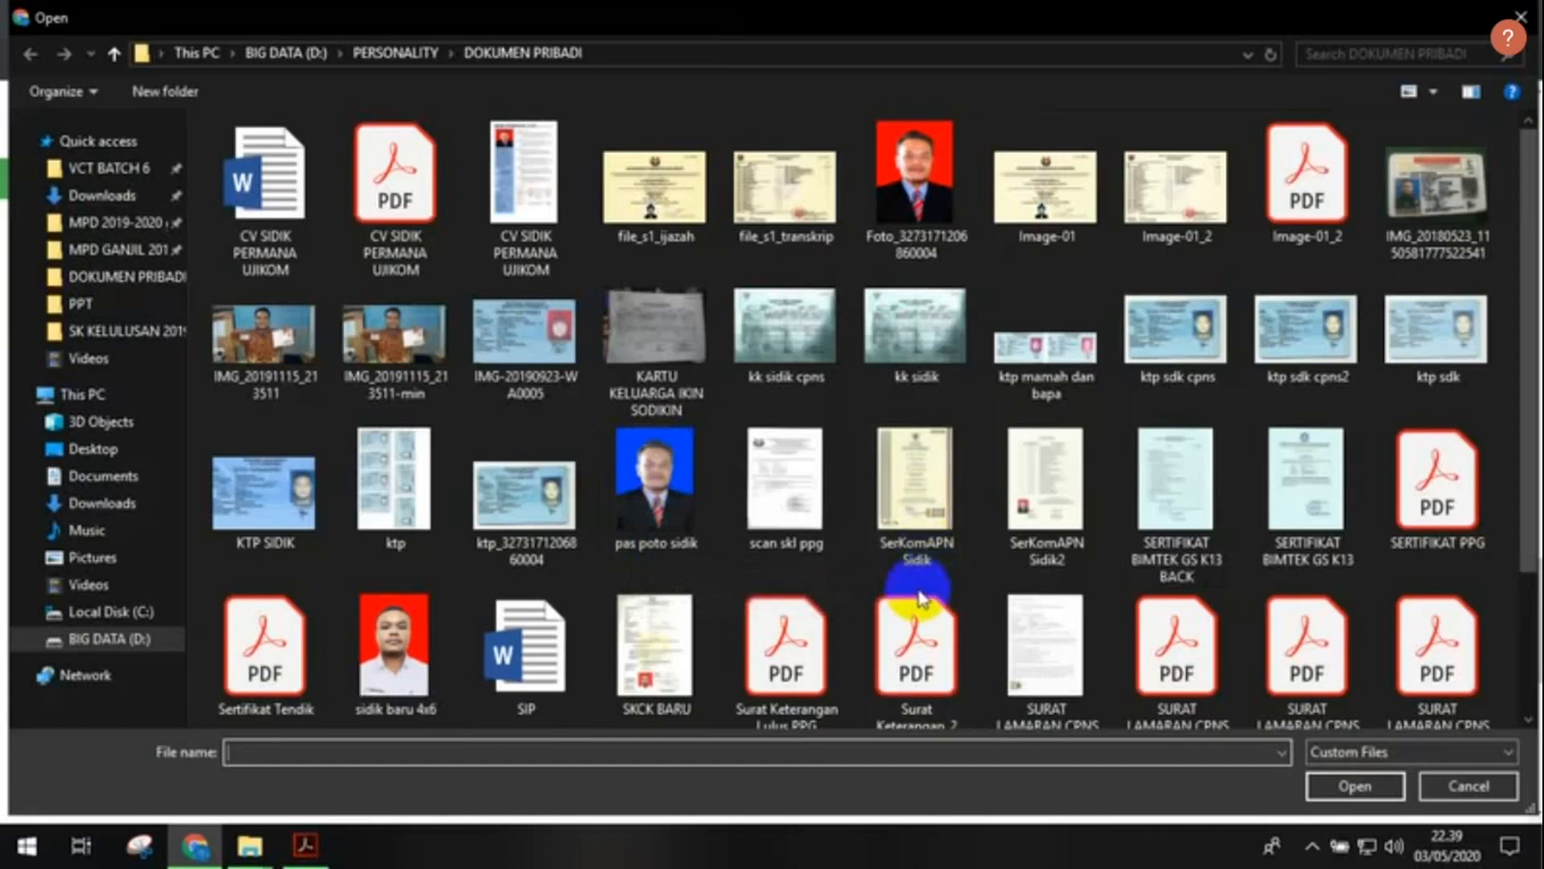
scroll(921, 597, "down", 2)
scroll(773, 562, "up", 2)
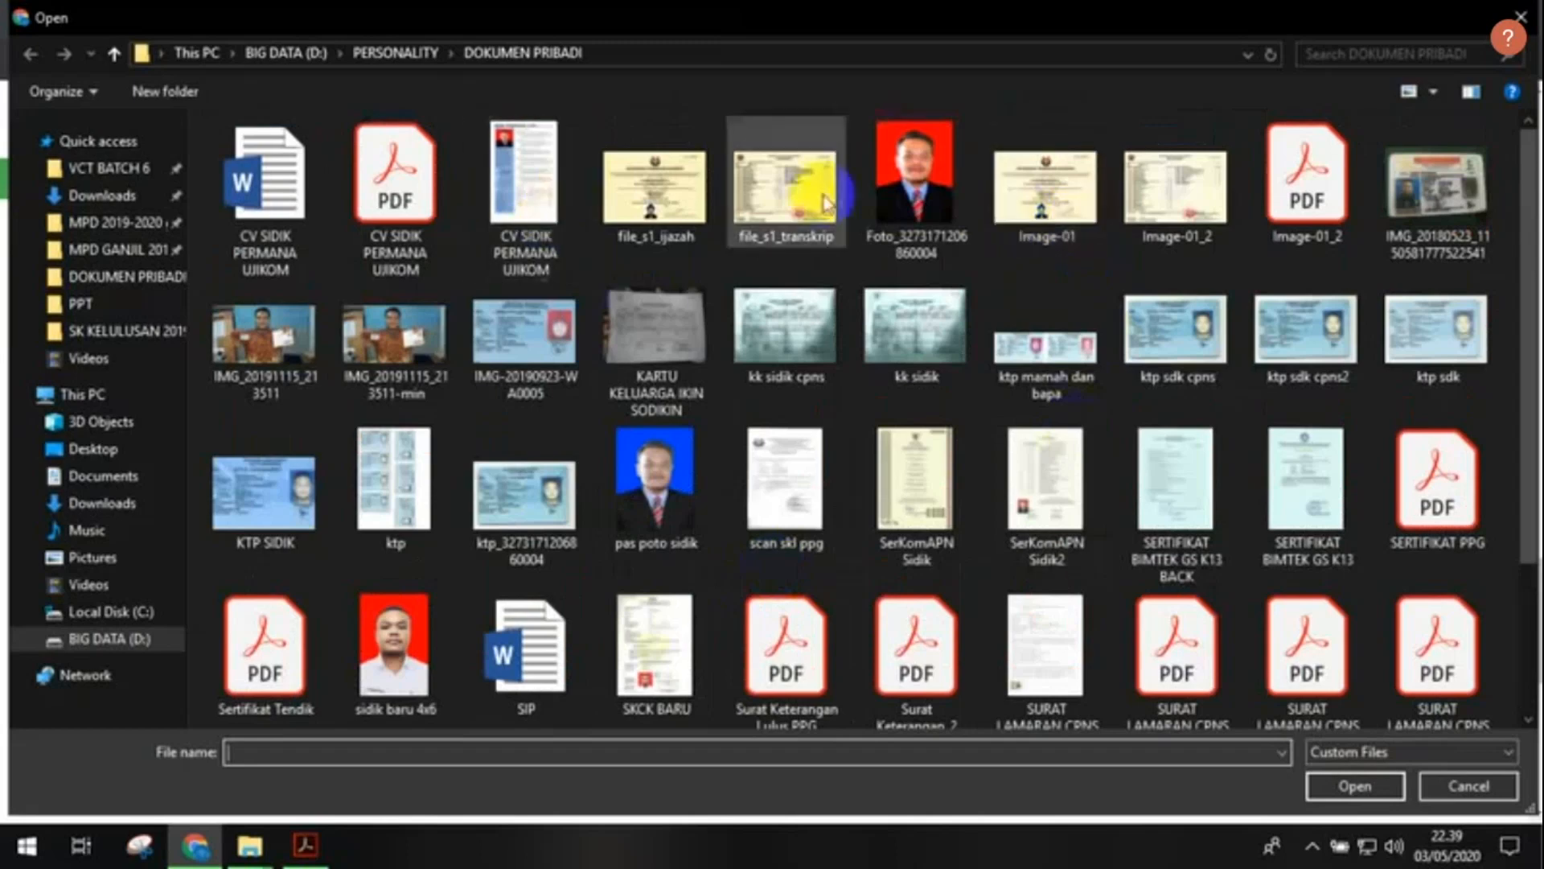
left_click(654, 187)
left_click(1354, 786)
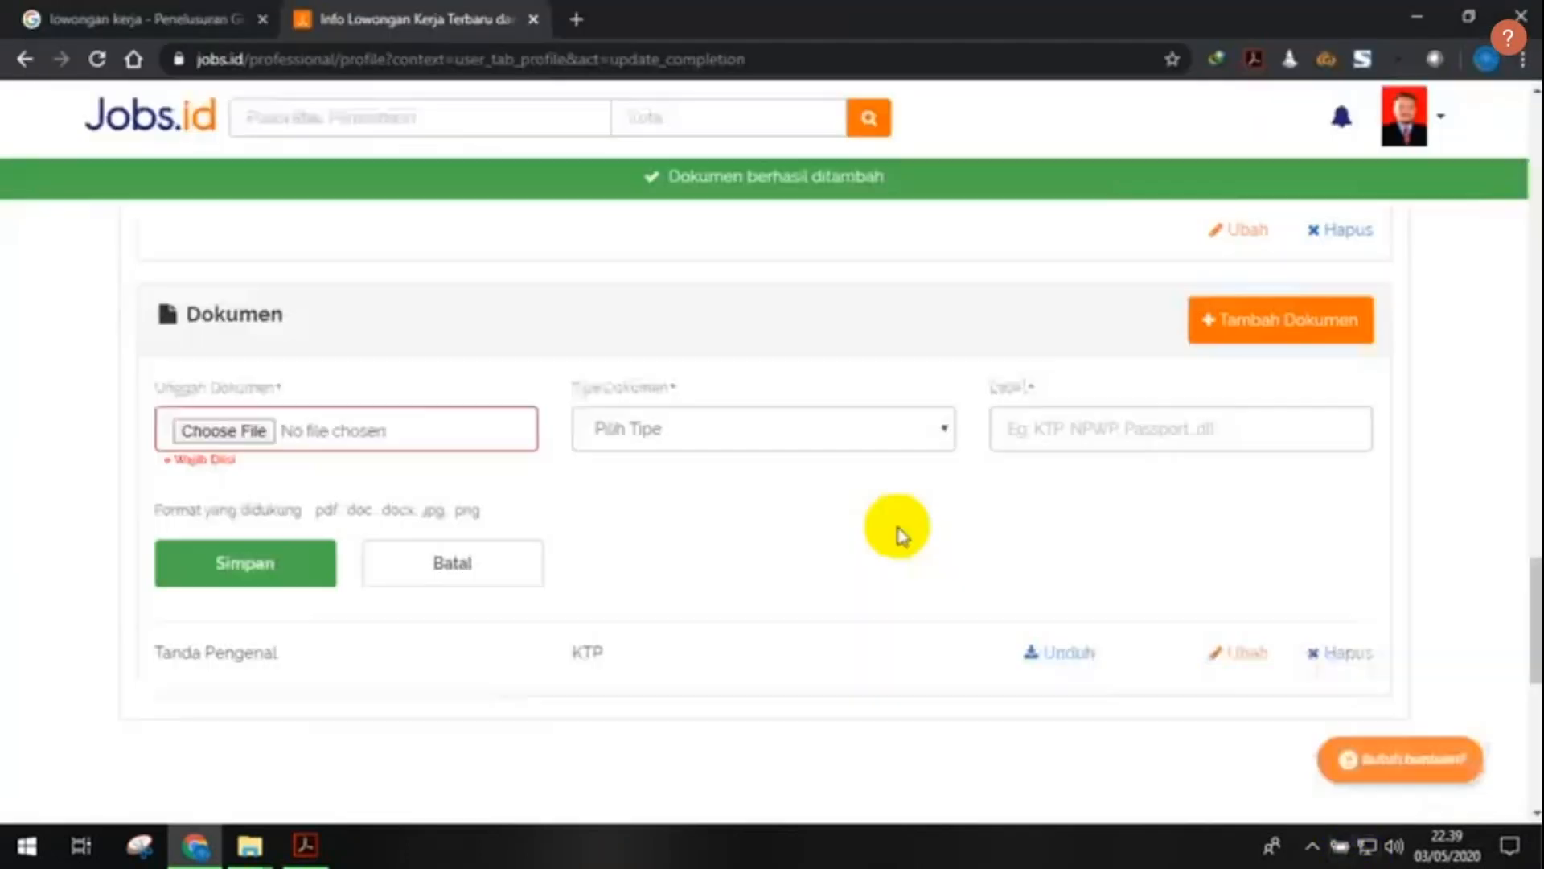
- Set the document type to Lainnya, label it Ijazah, and save
left_click(708, 438)
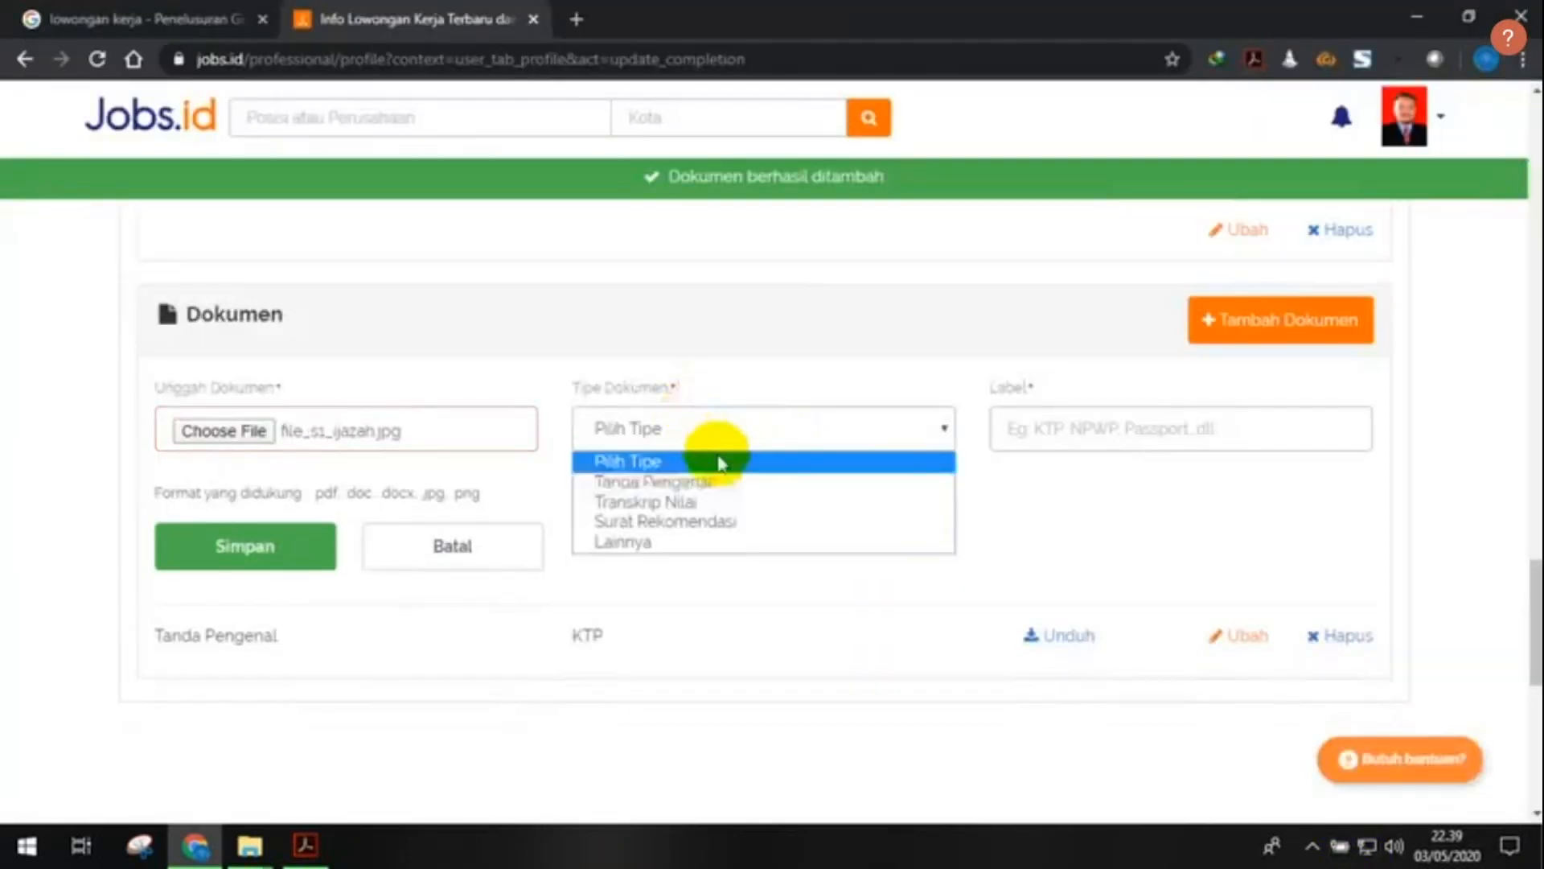
left_click(732, 546)
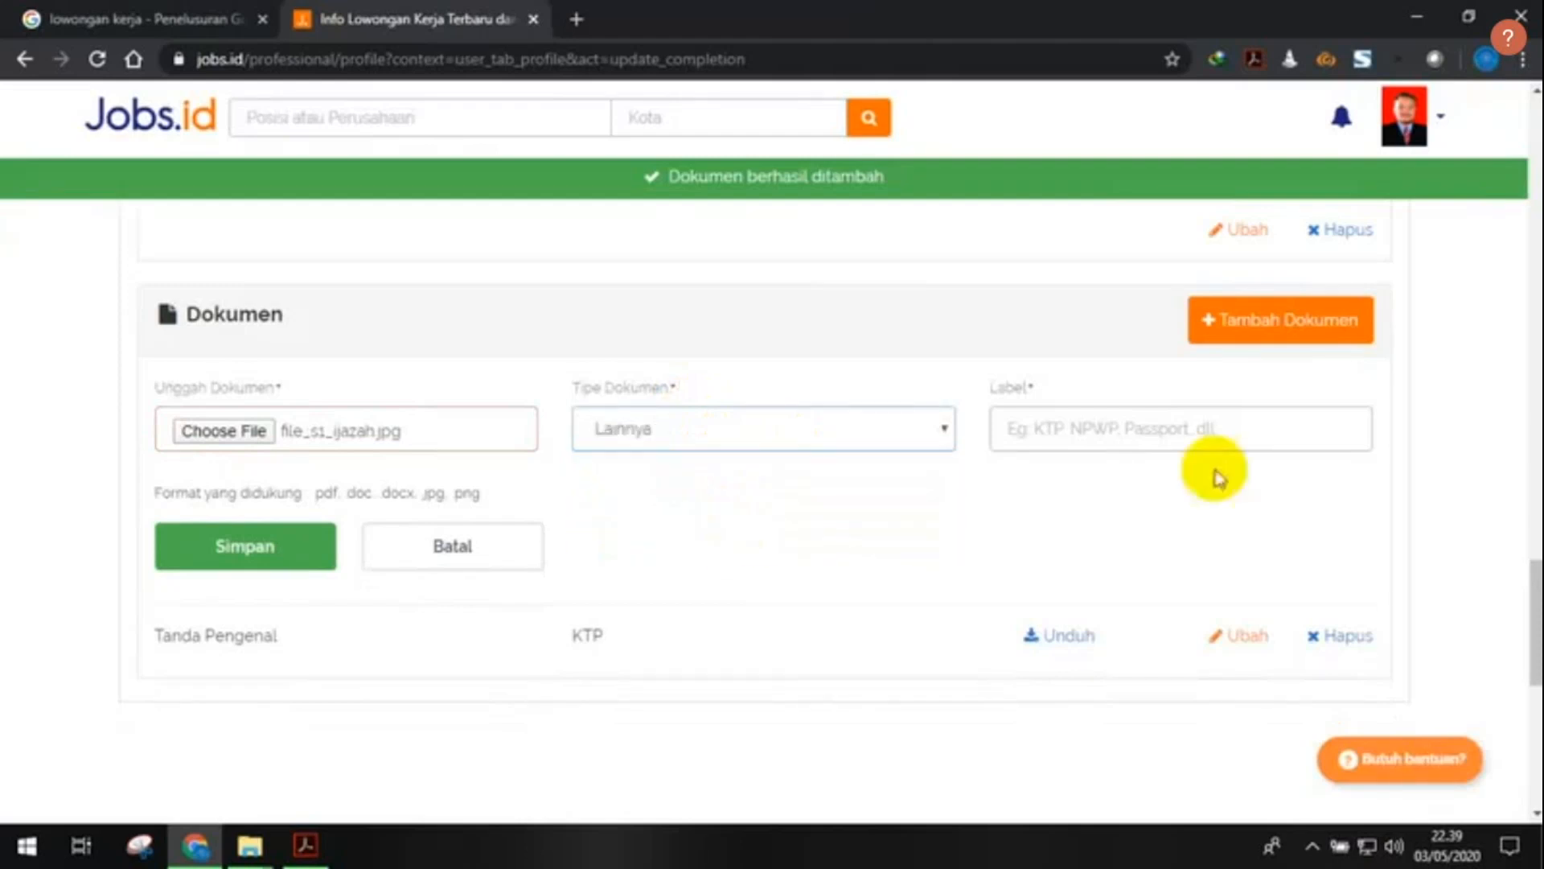
left_click(877, 429)
left_click(876, 429)
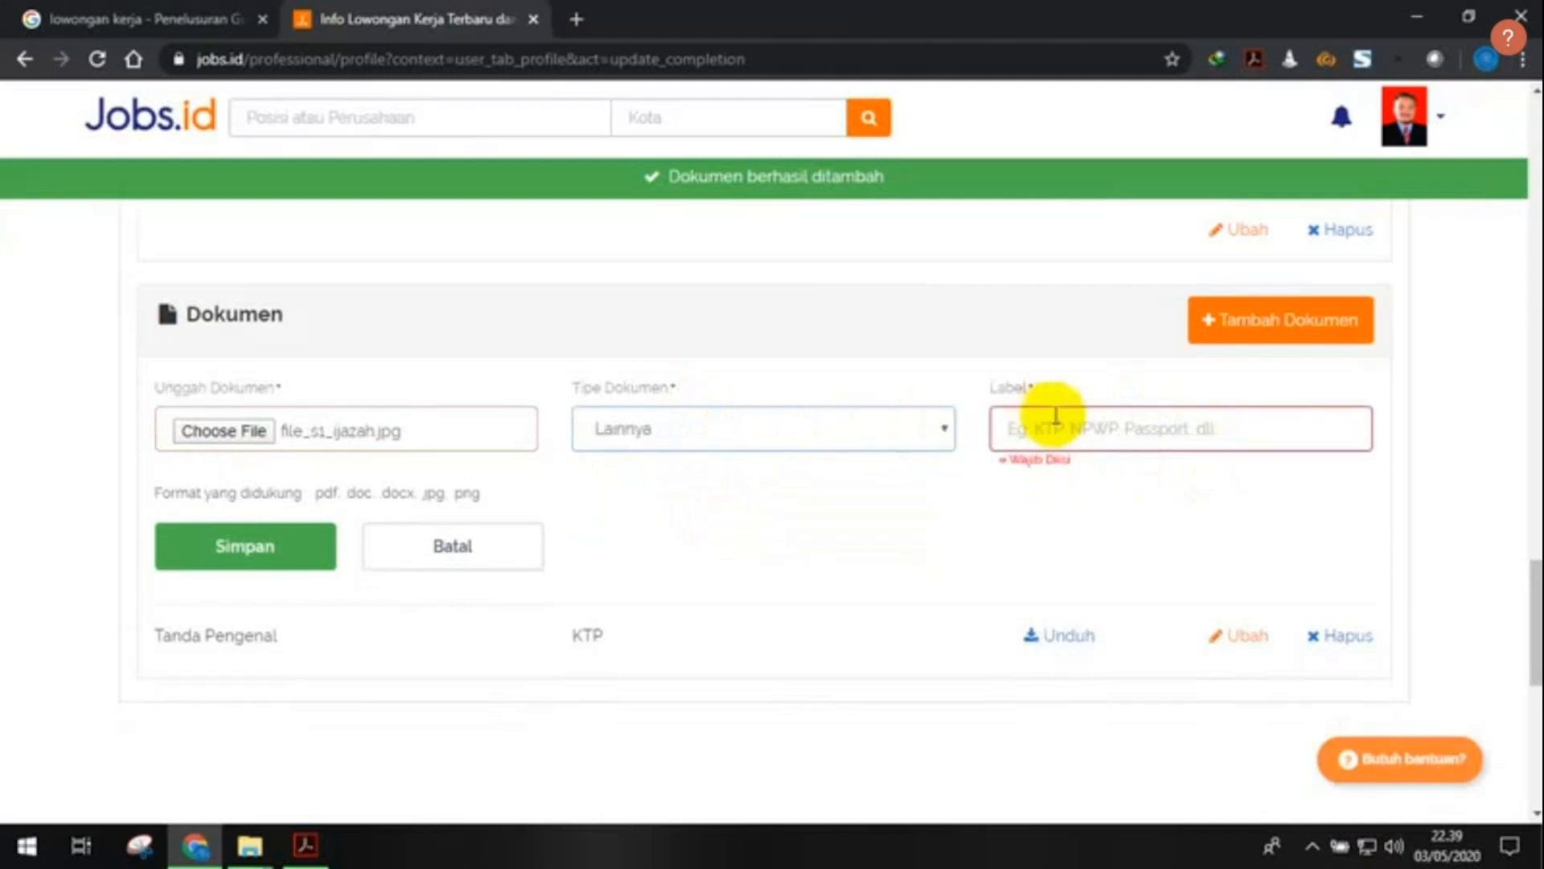
left_click(855, 441)
left_click(857, 445)
left_click(1159, 419)
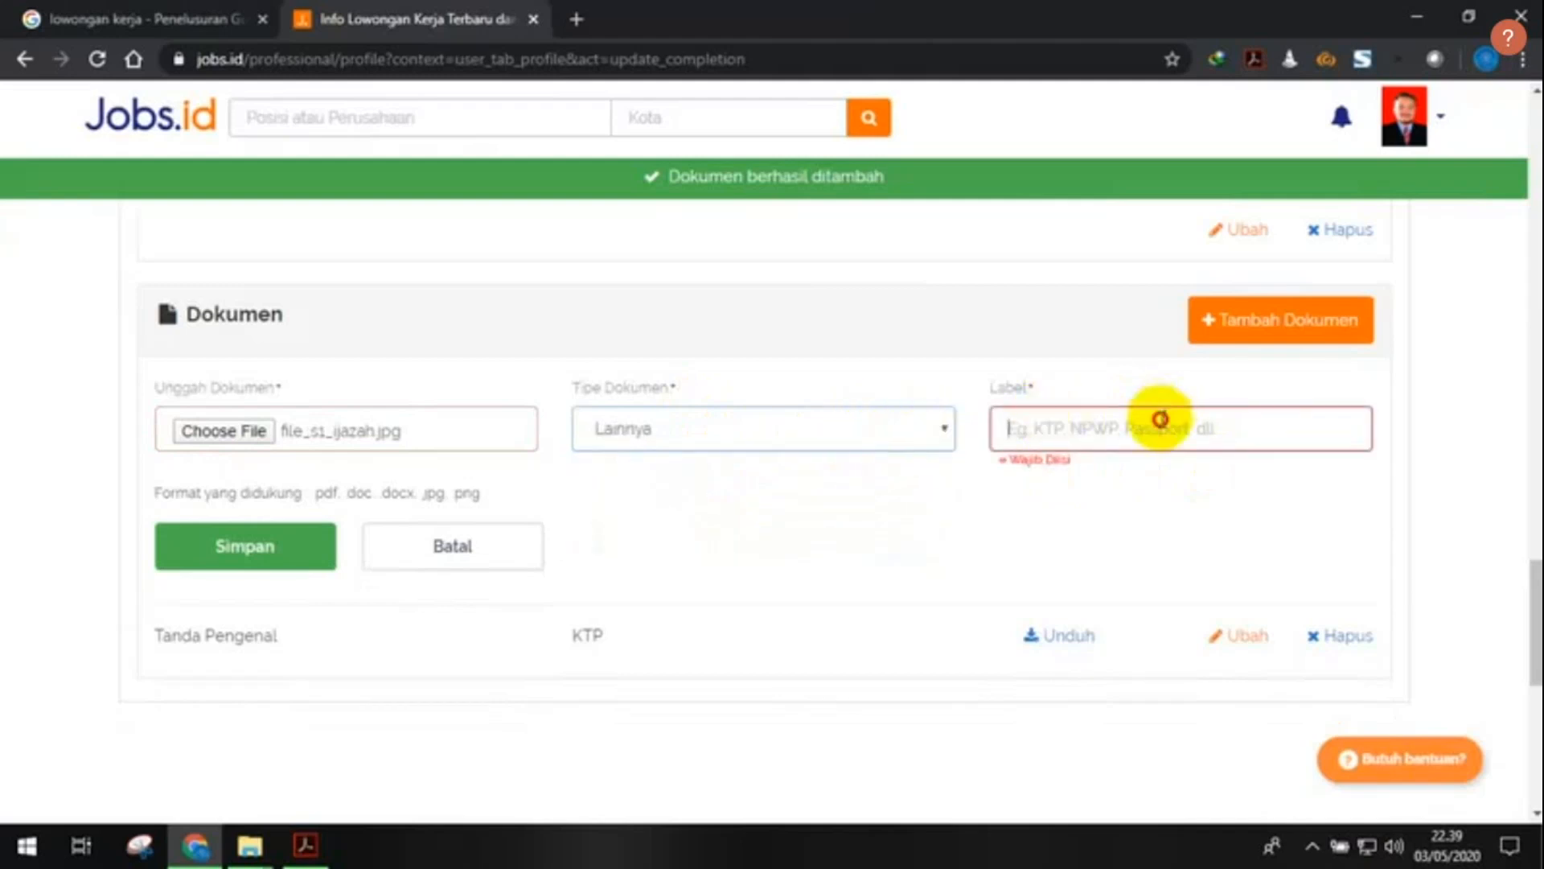
type("Ijazah")
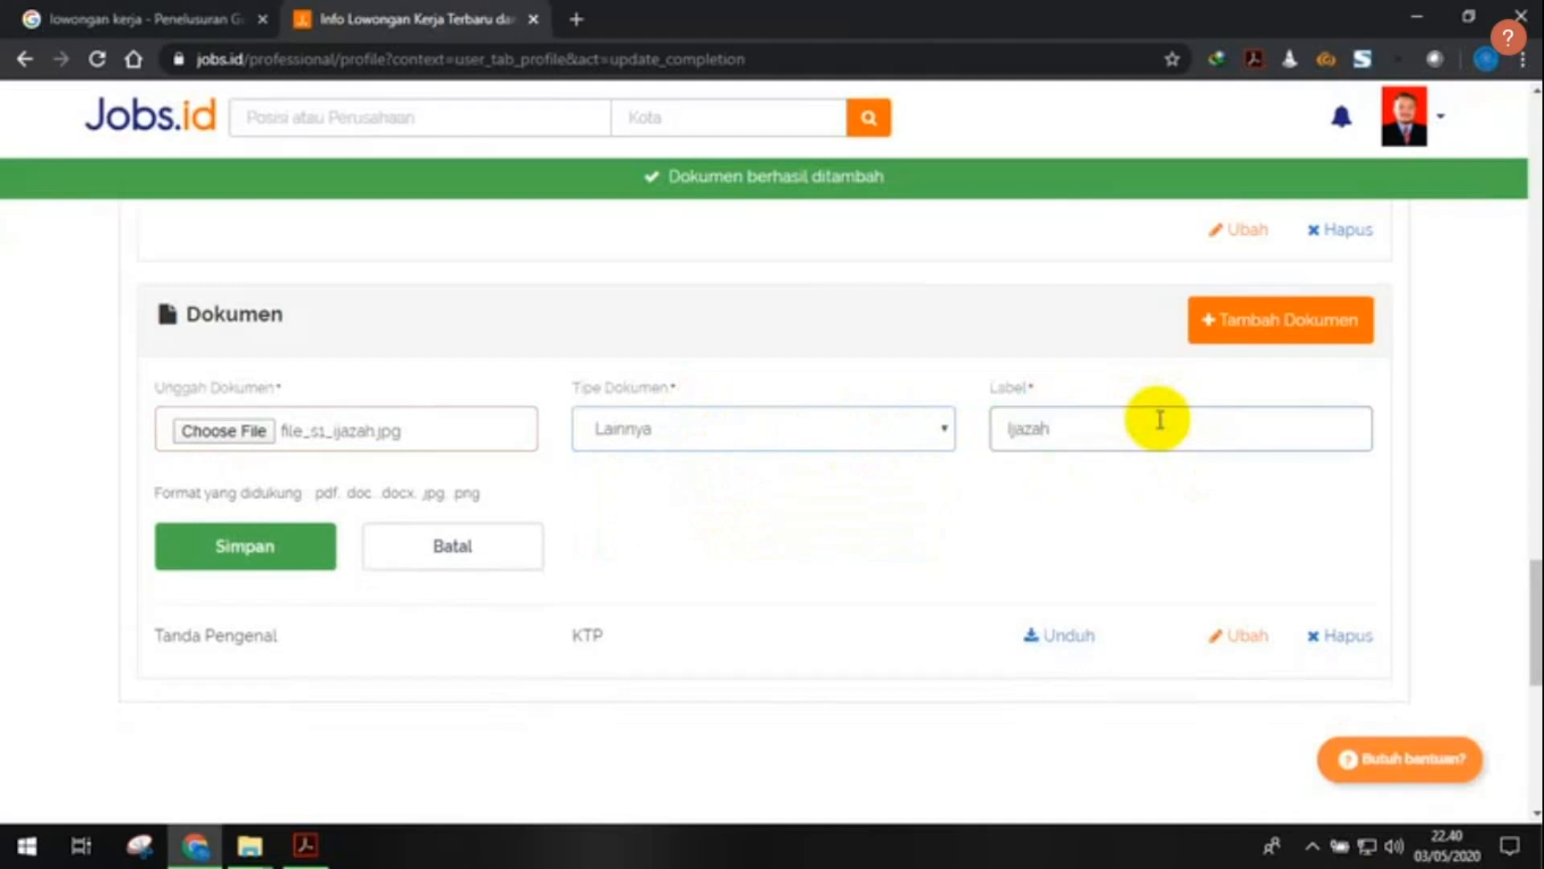
left_click(263, 555)
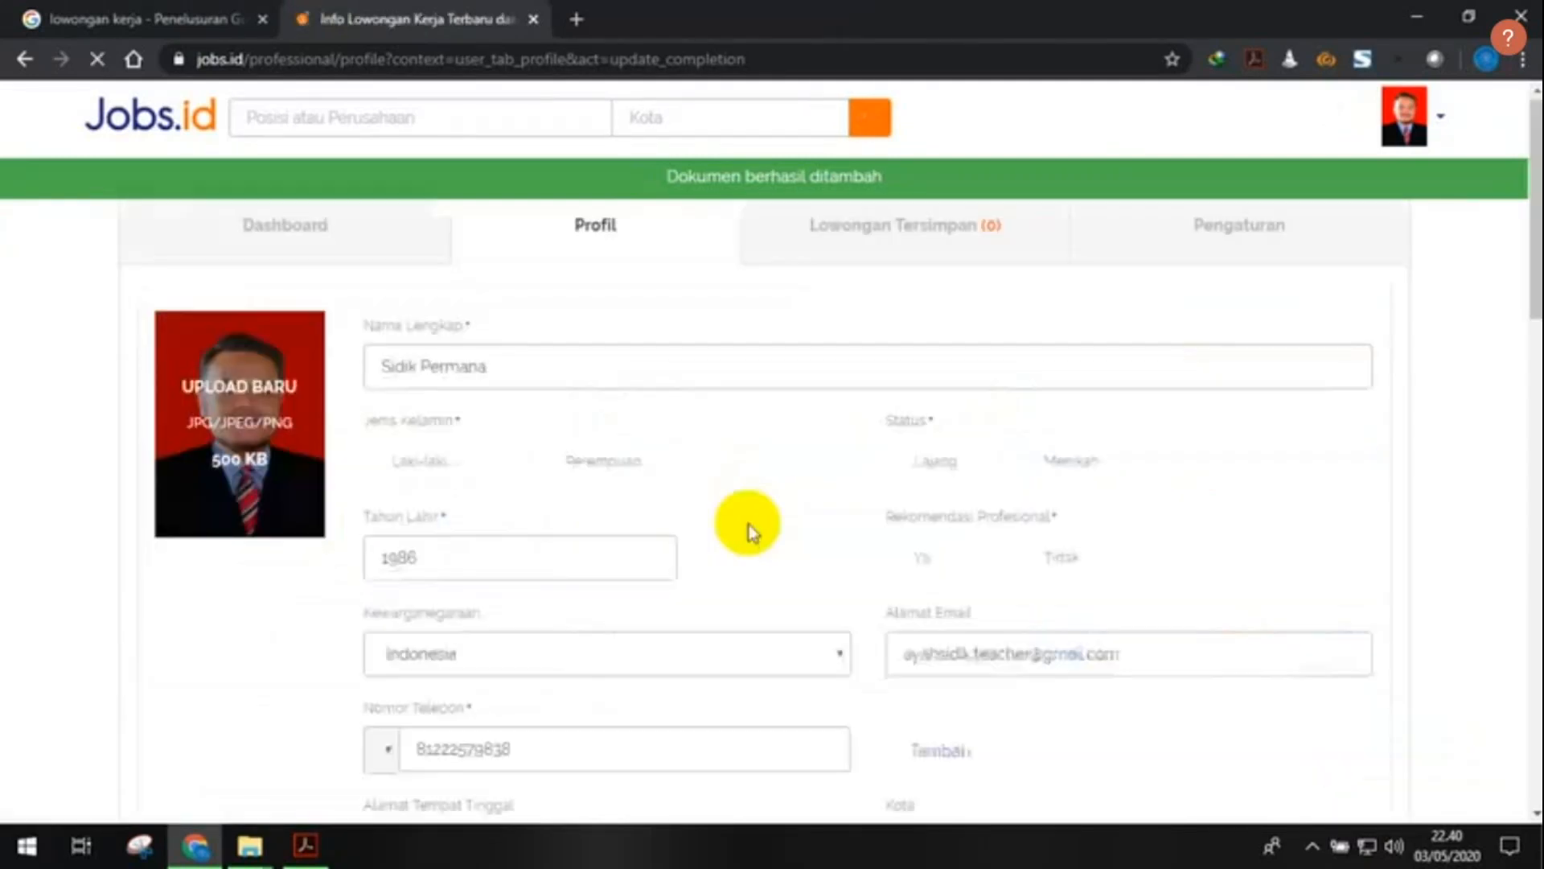
- Open a third document upload form on the profile
scroll(750, 524, "down", 20)
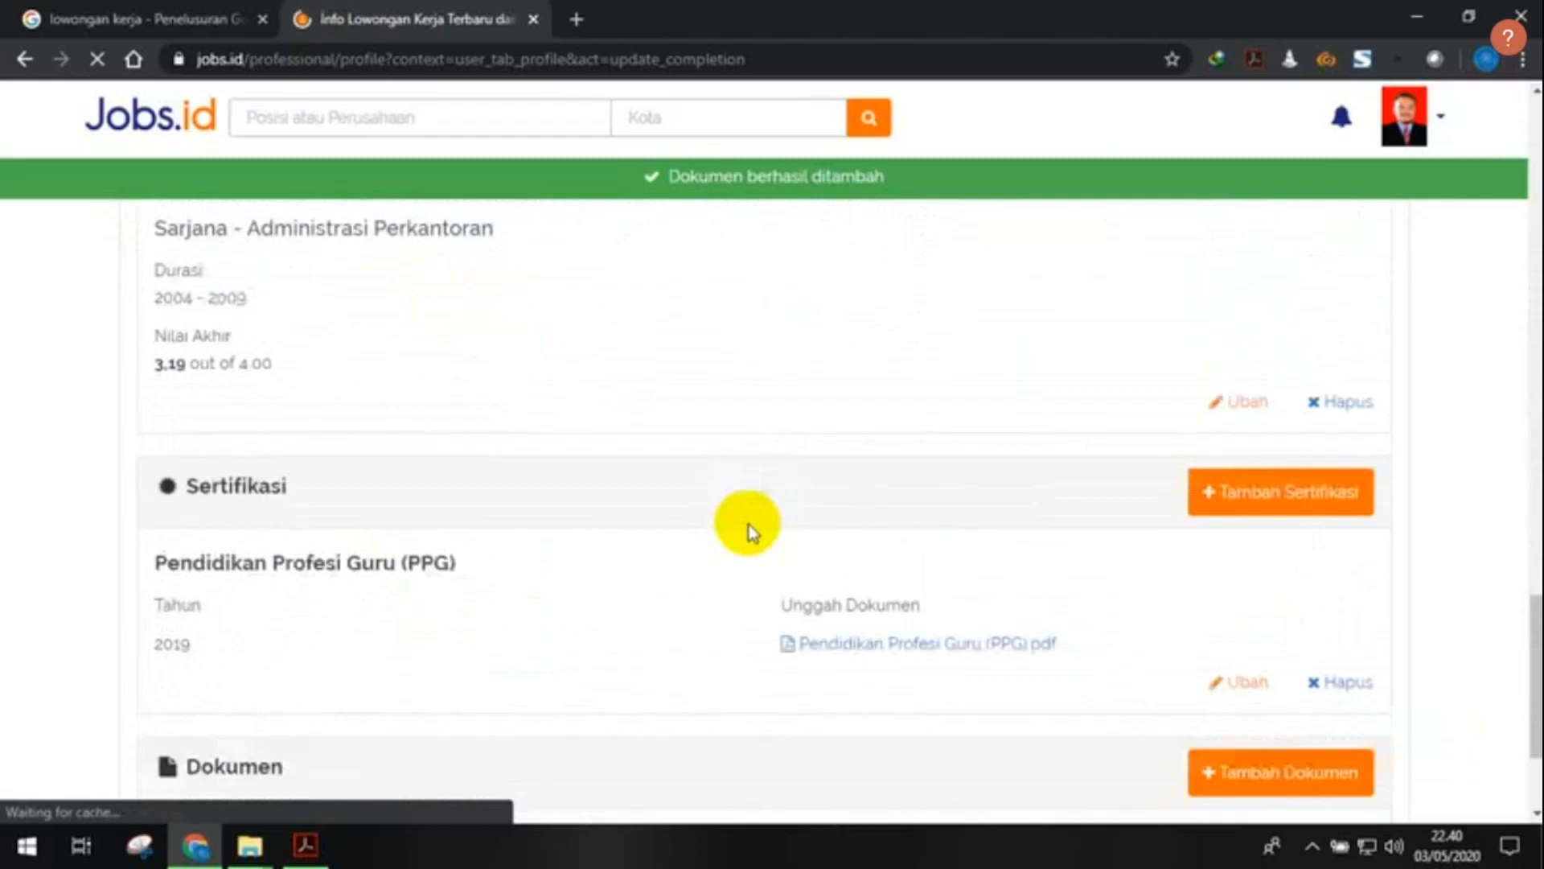
scroll(750, 524, "up", 3)
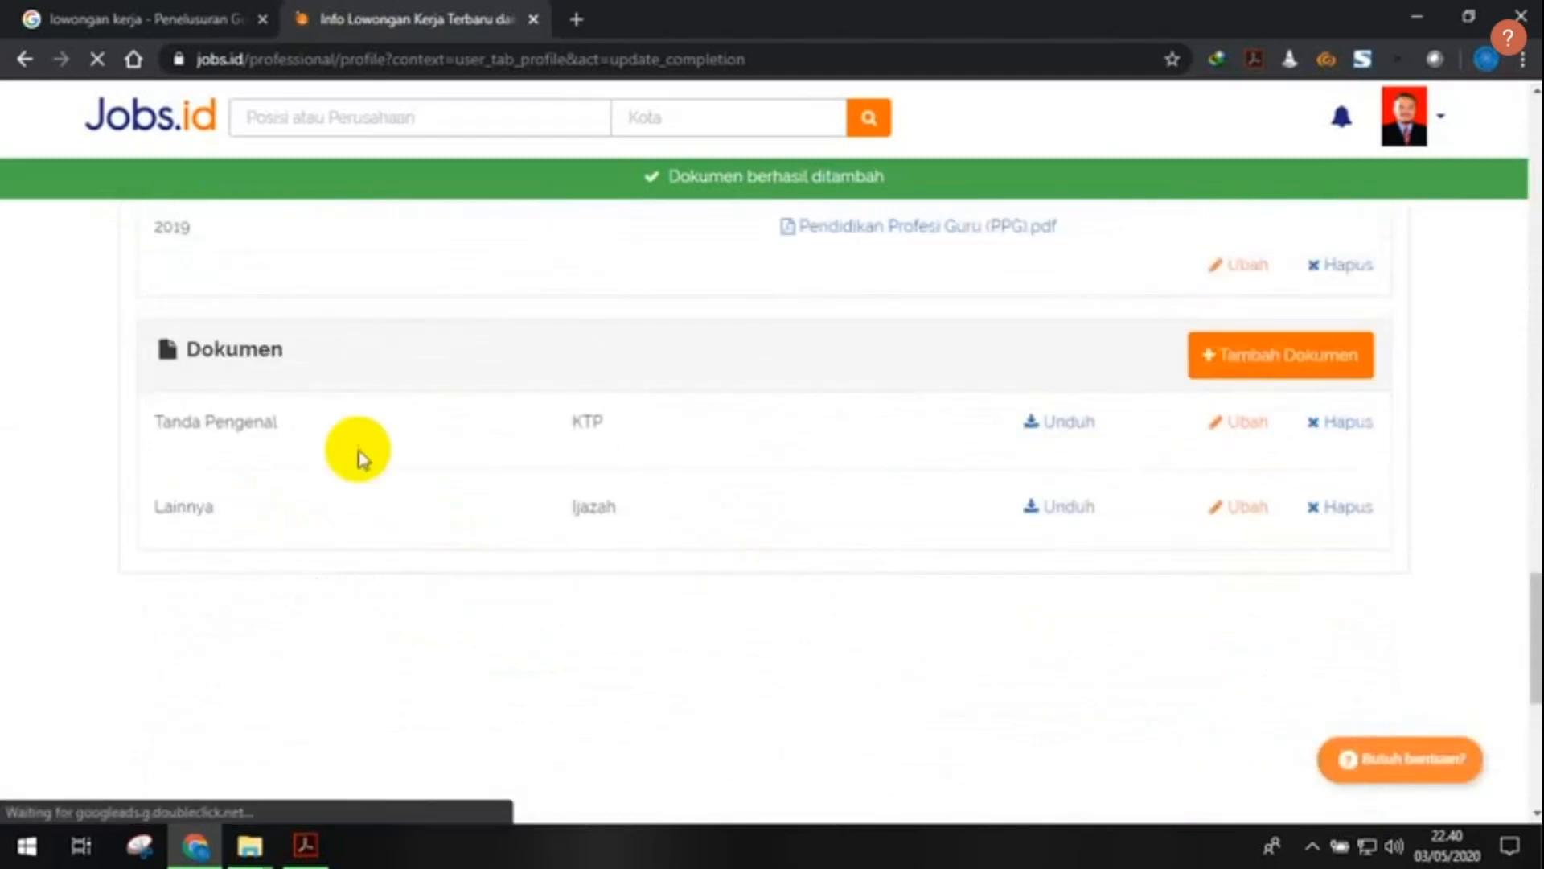
left_click(1269, 378)
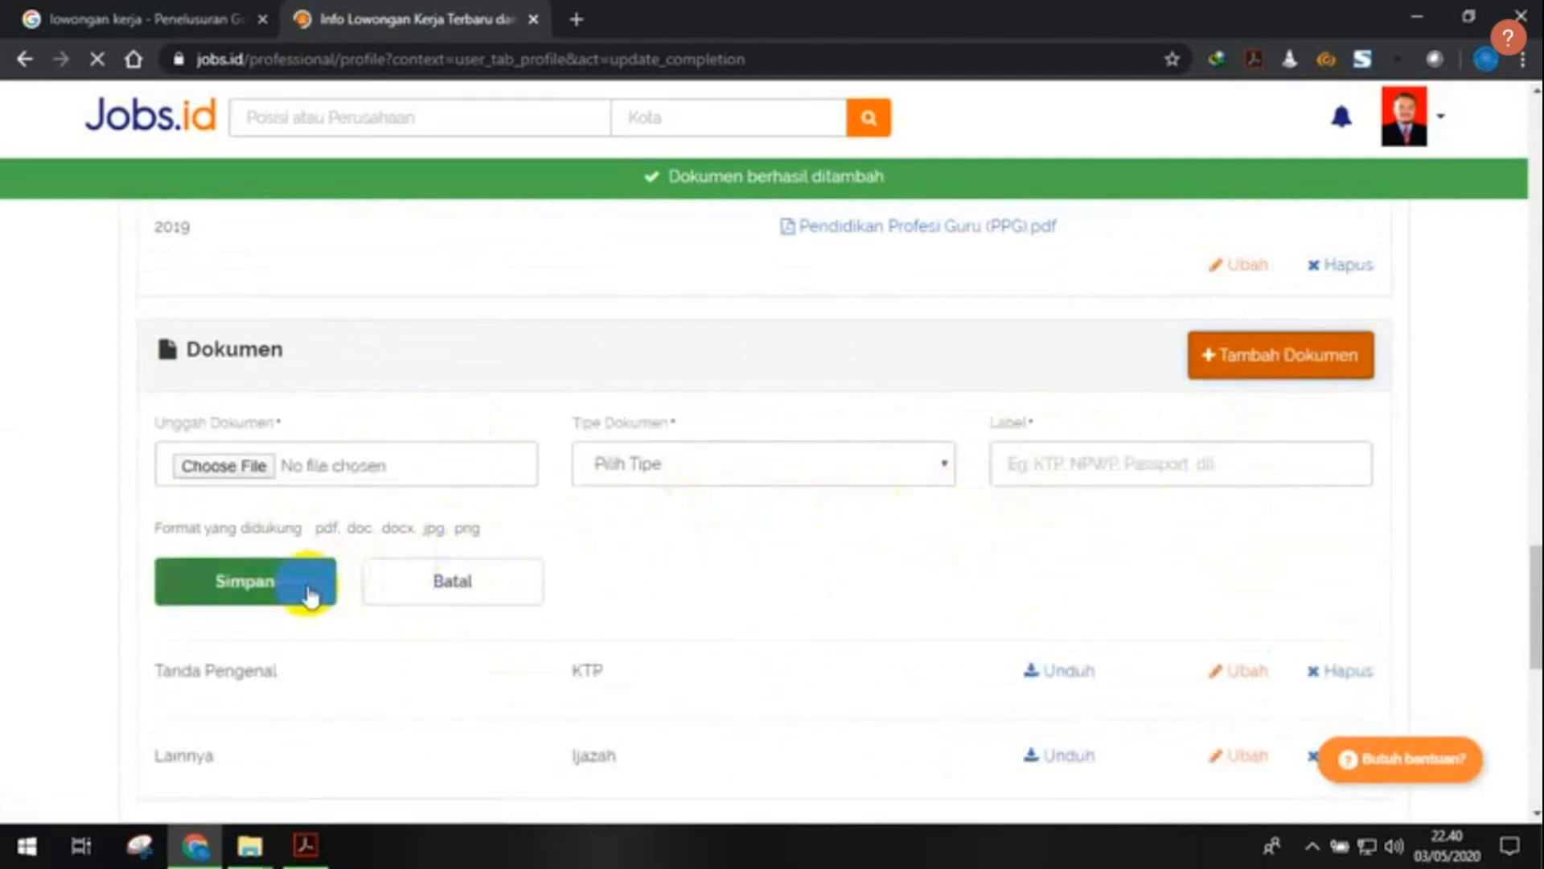
left_click(1260, 380)
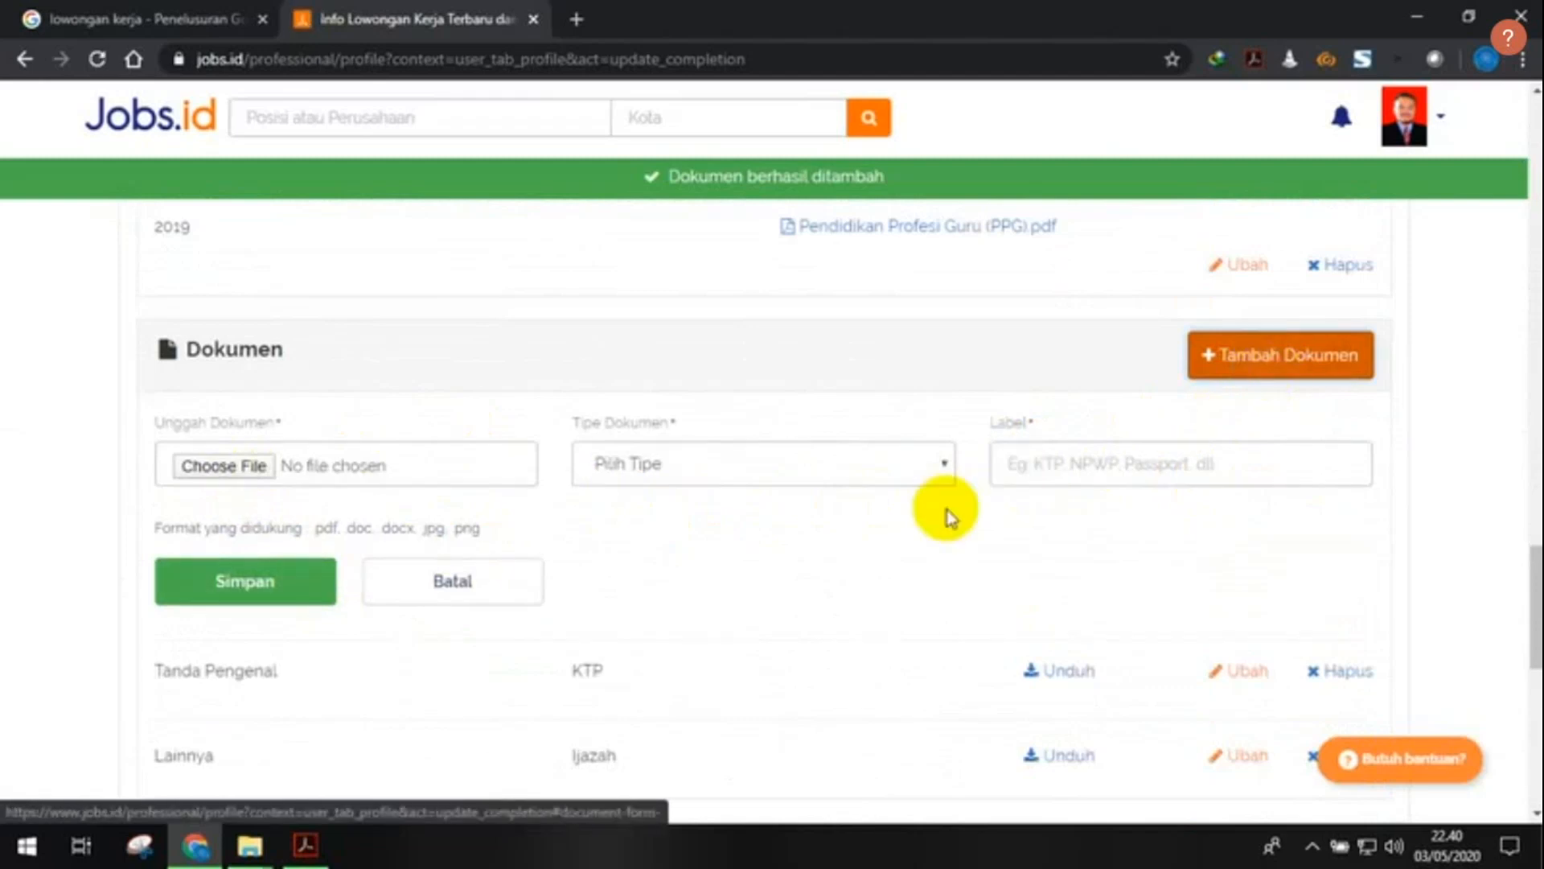
scroll(949, 515, "down", 3)
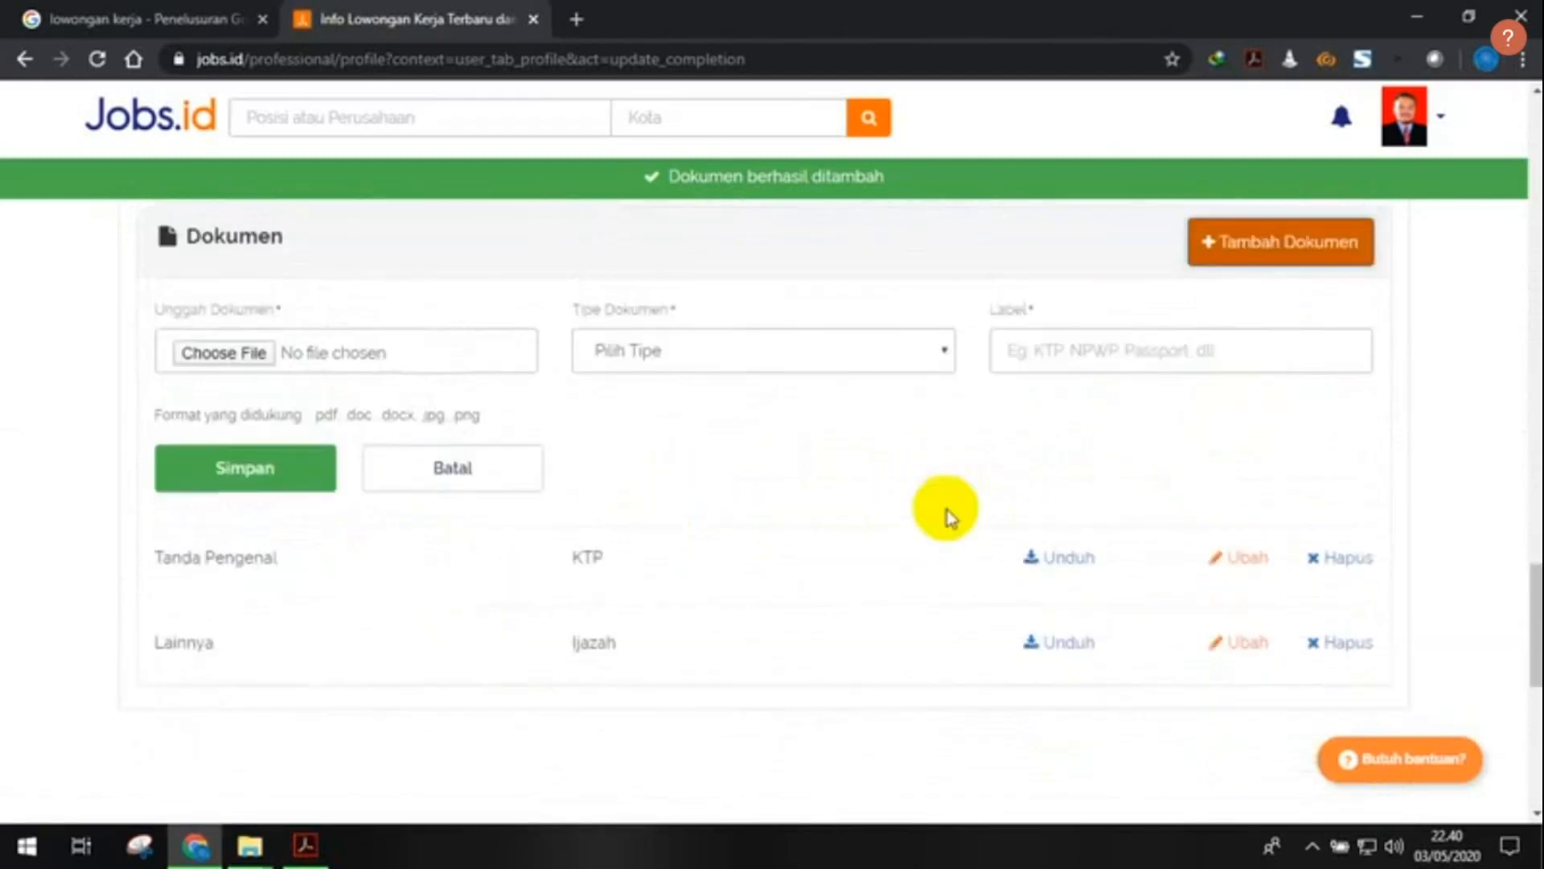
- Attach file_s1_transkrip.jpg from the DOKUMEN PRIBADI folder to the upload form
left_click(269, 352)
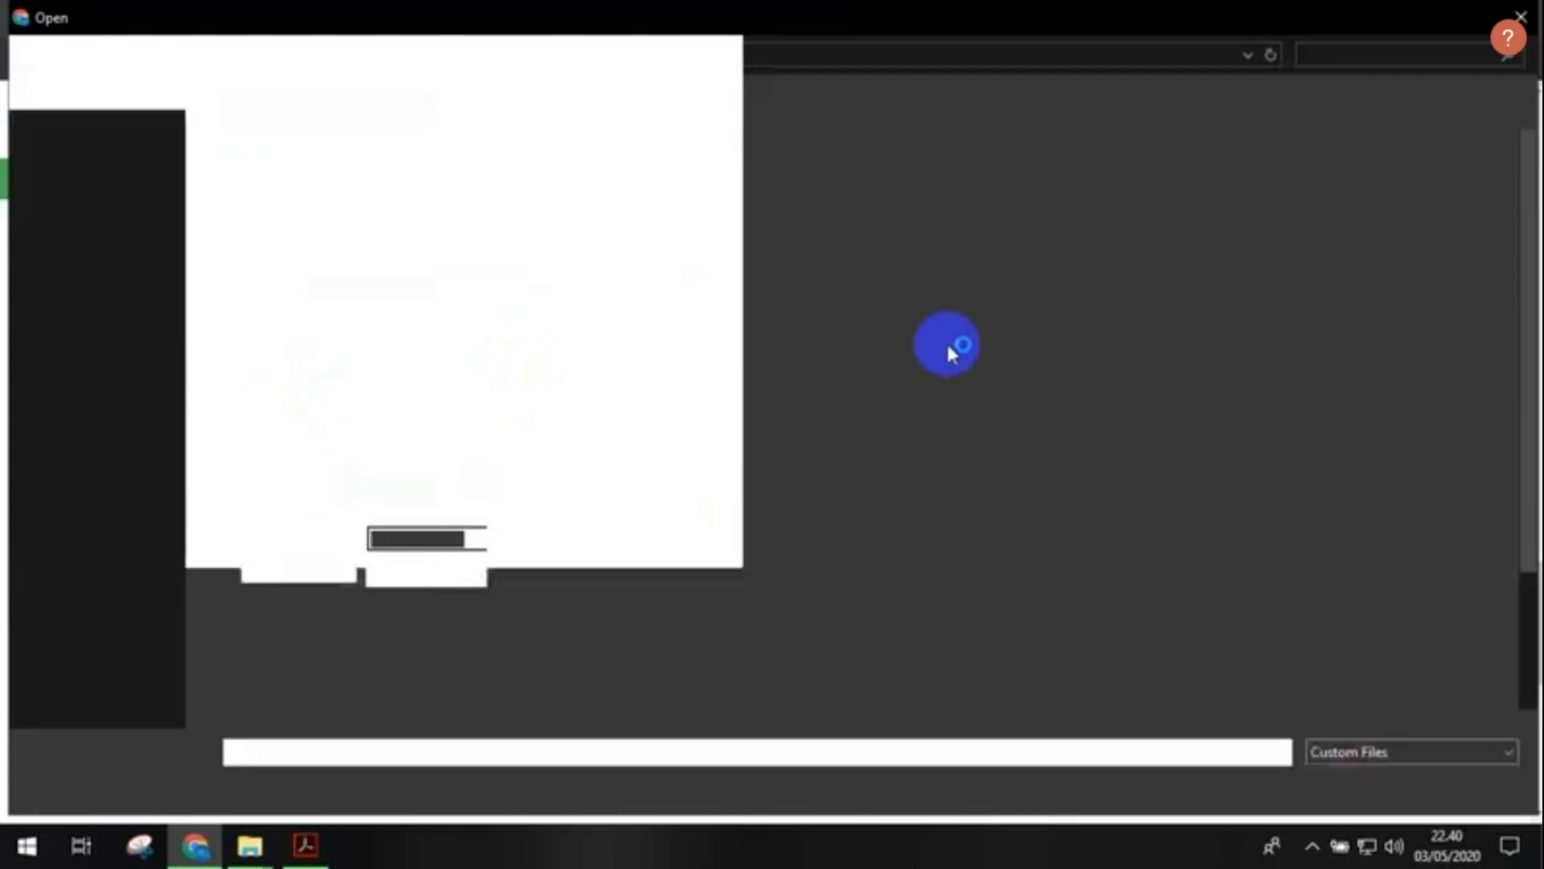
scroll(957, 391, "down", 3)
scroll(958, 391, "up", 3)
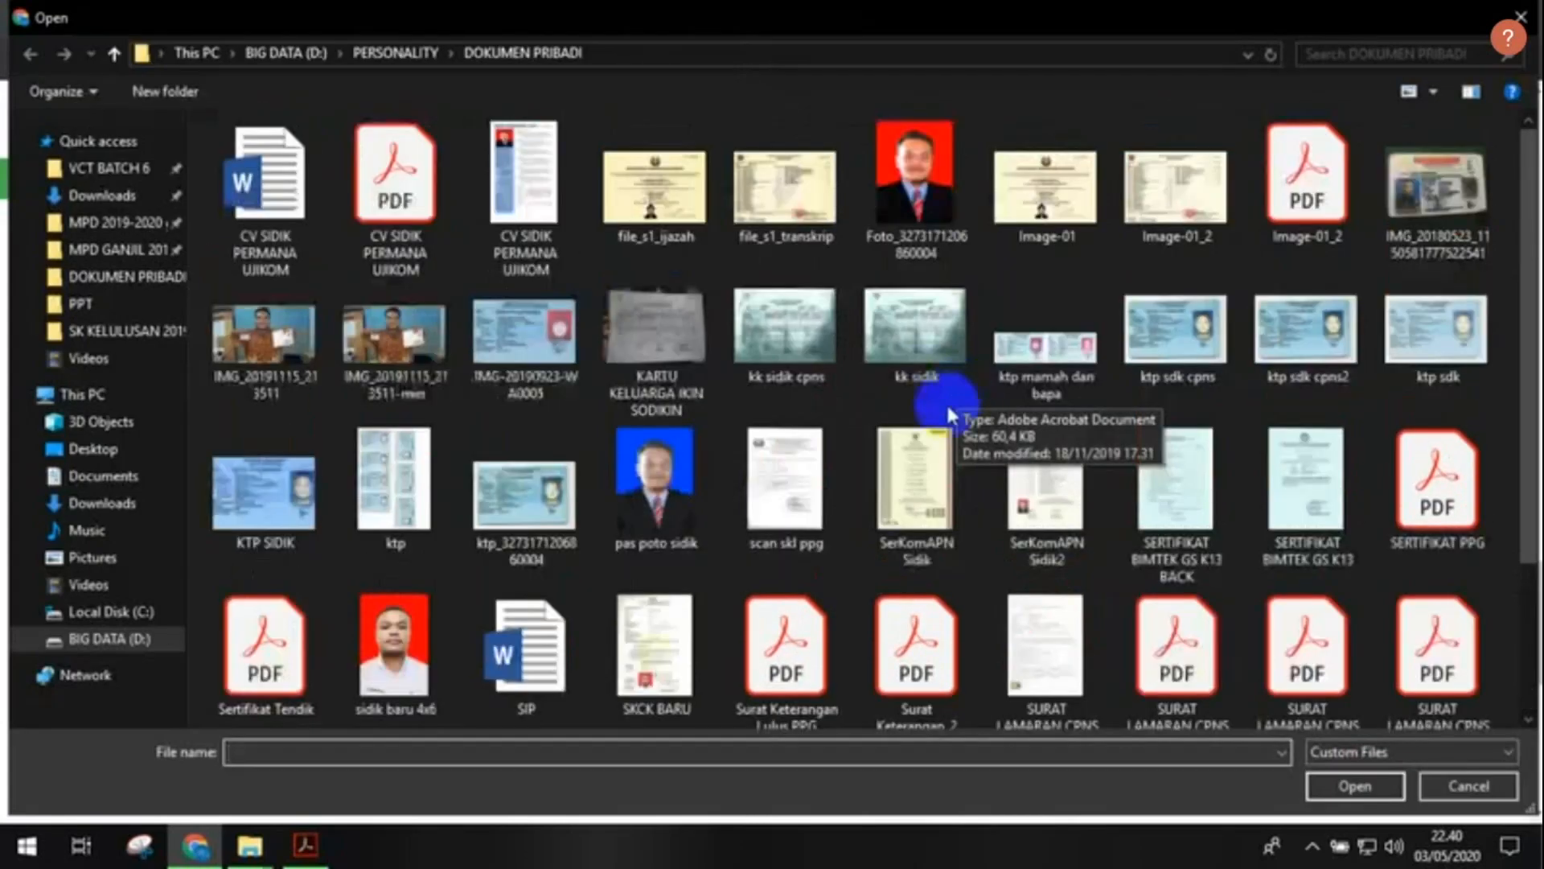
left_click(762, 214)
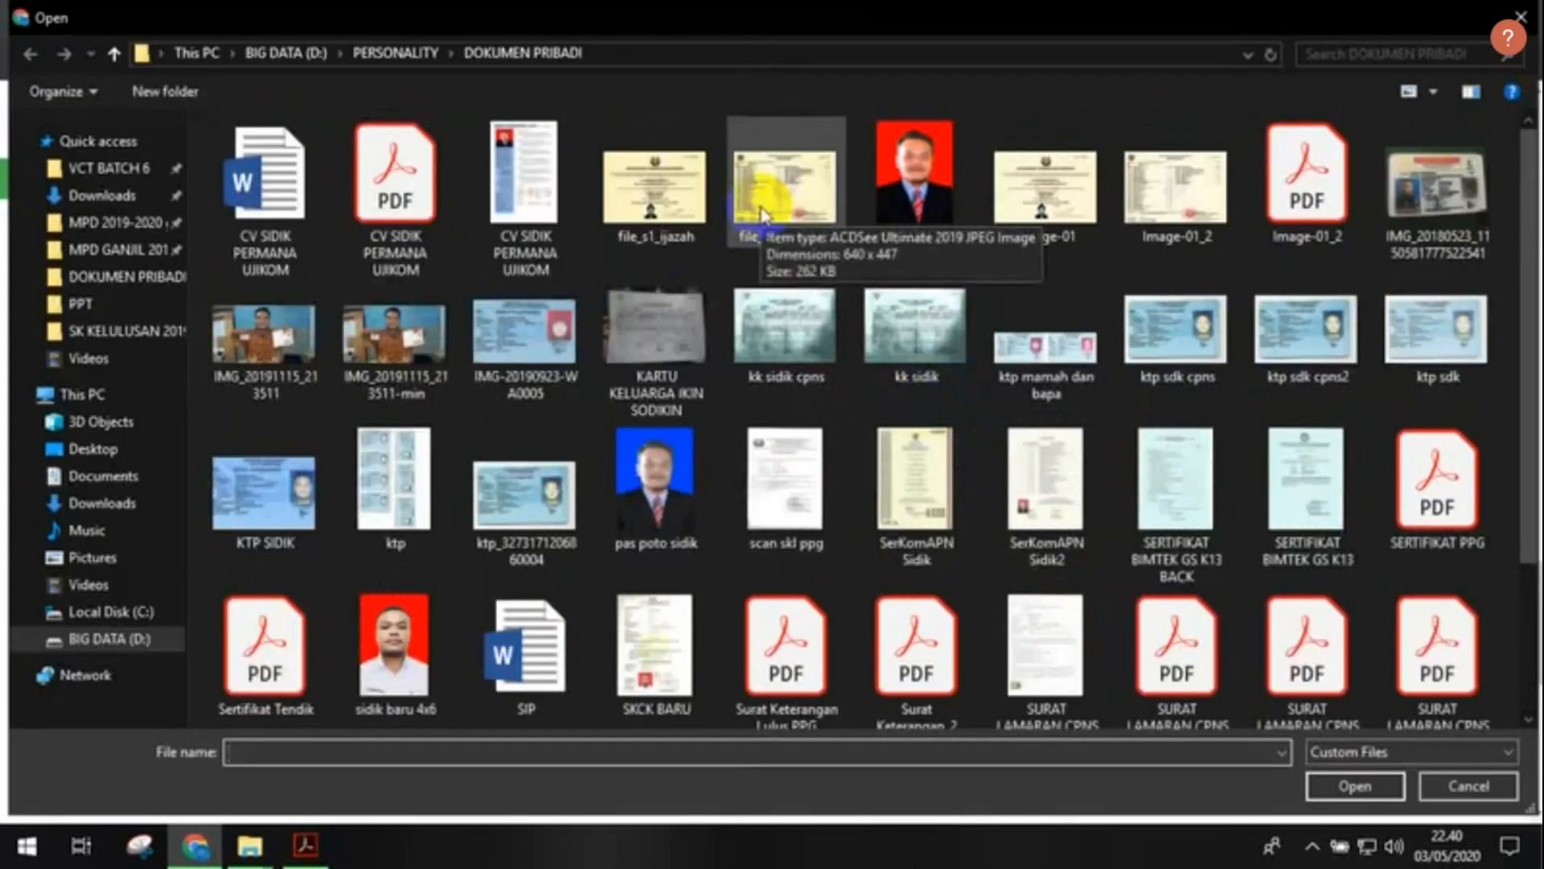
double_click(762, 214)
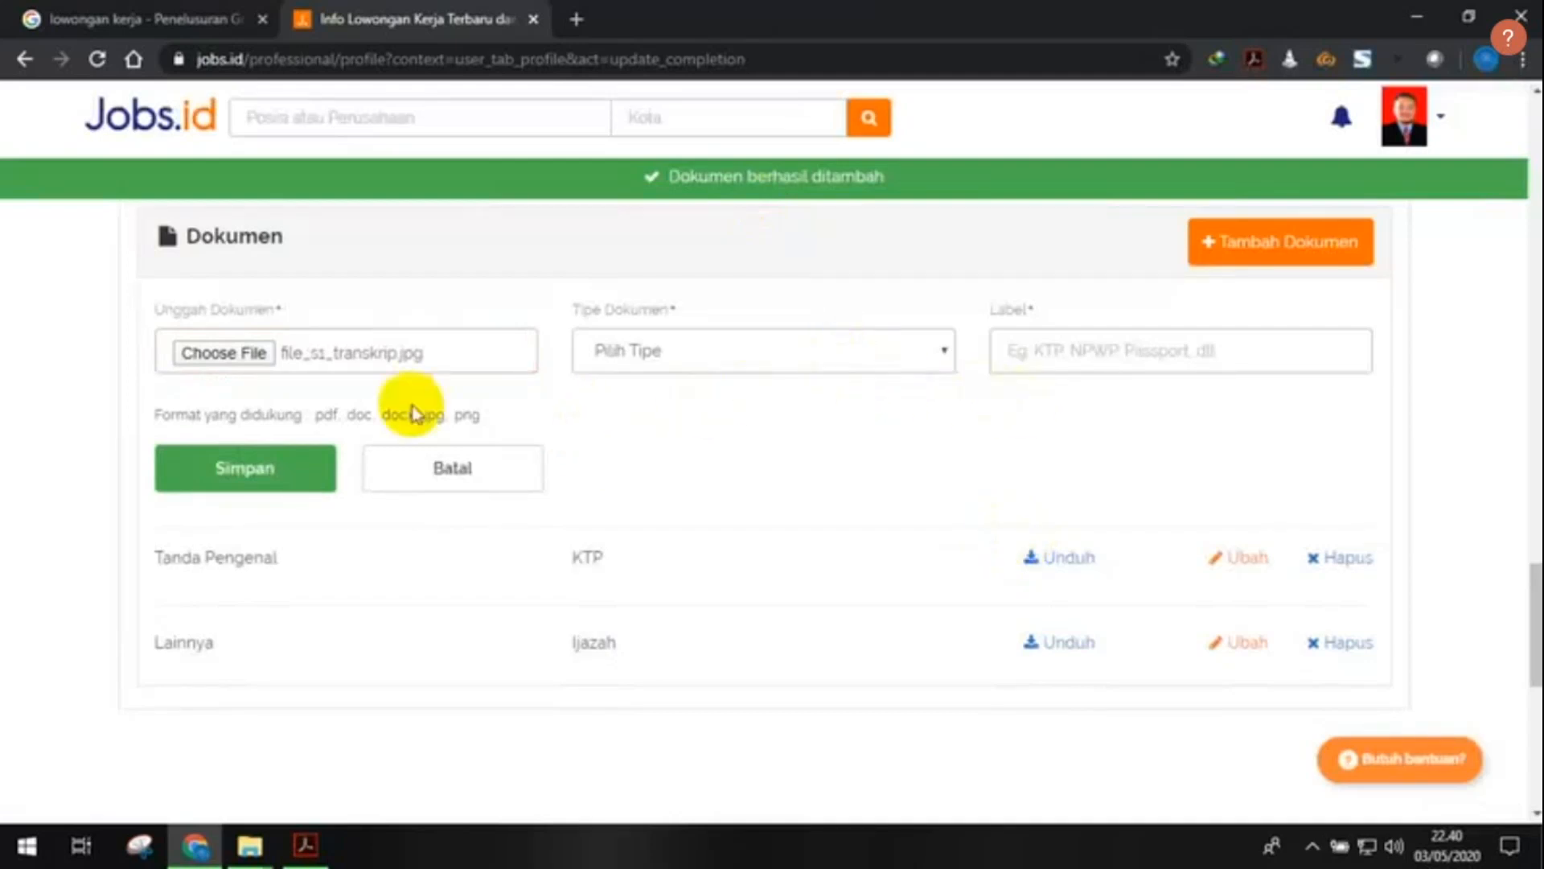
left_click(252, 358)
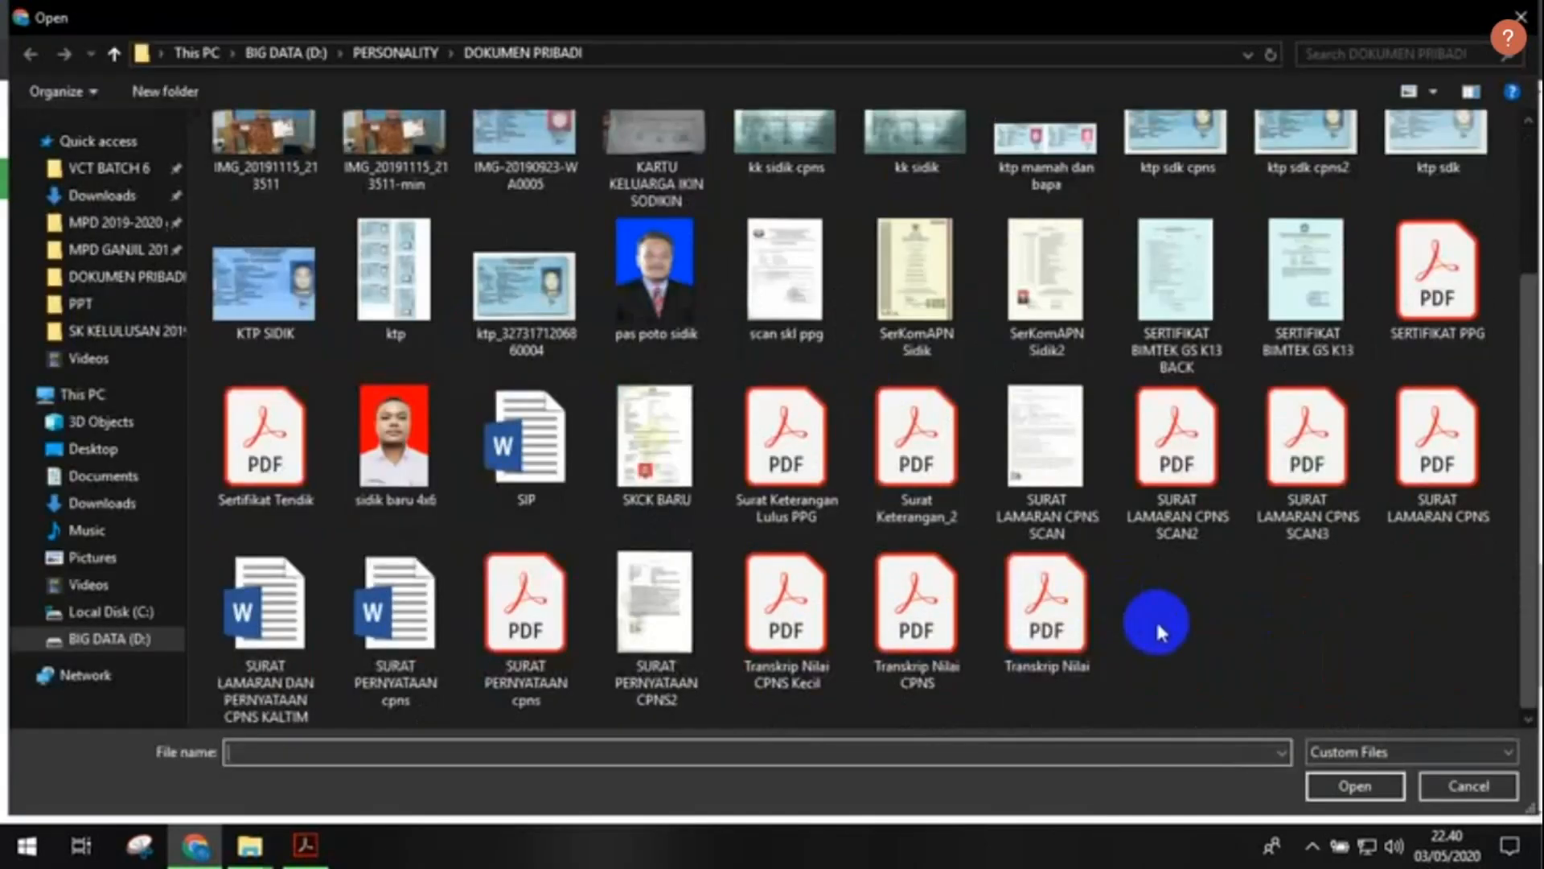
scroll(1156, 628, "up", 2)
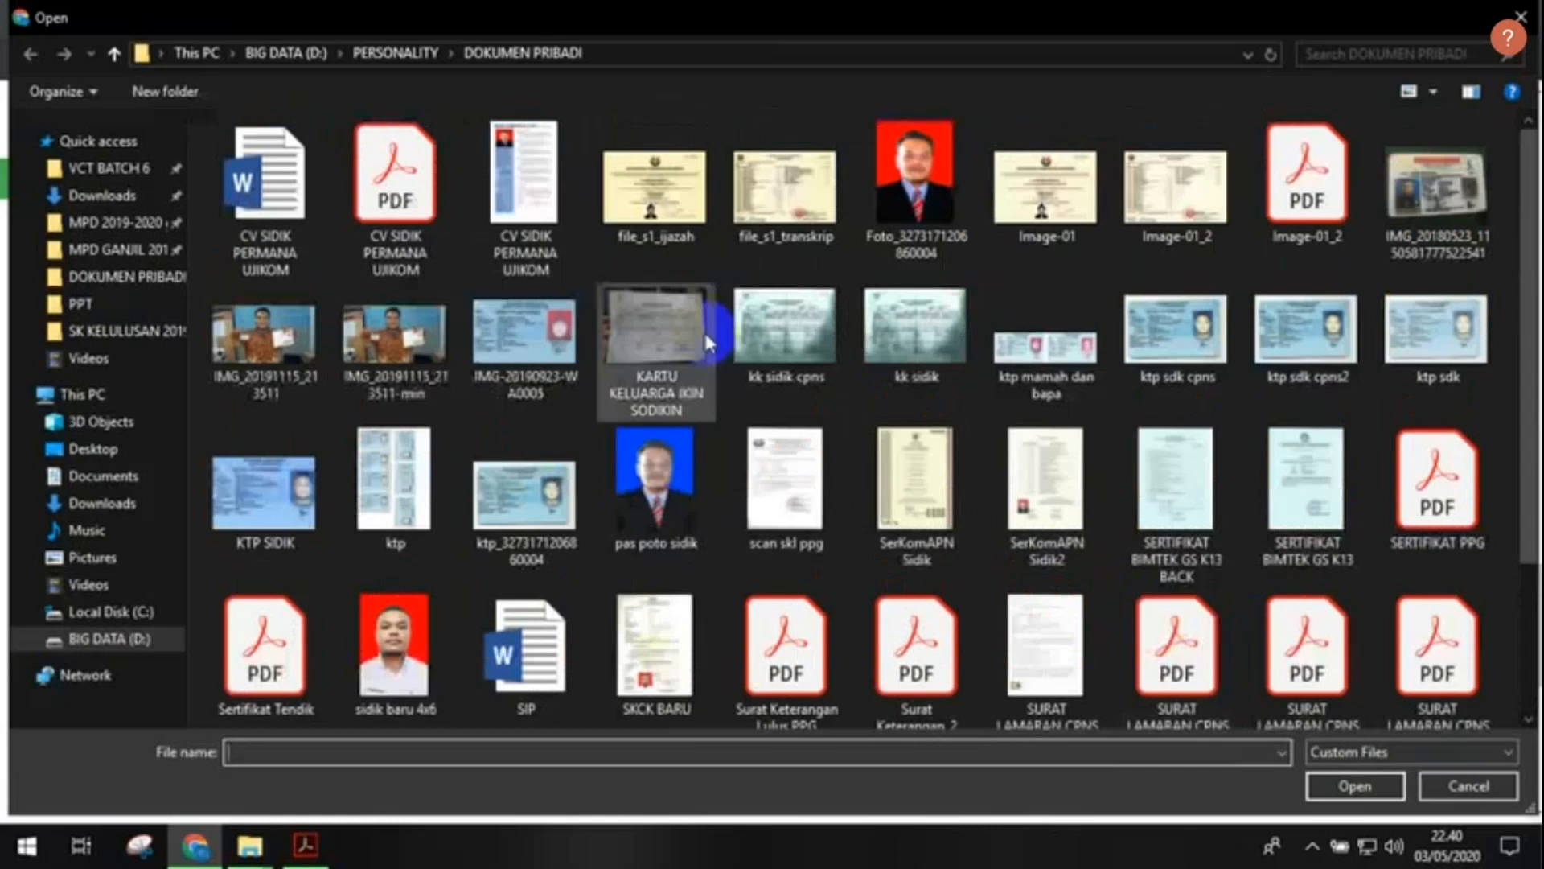
left_click(414, 51)
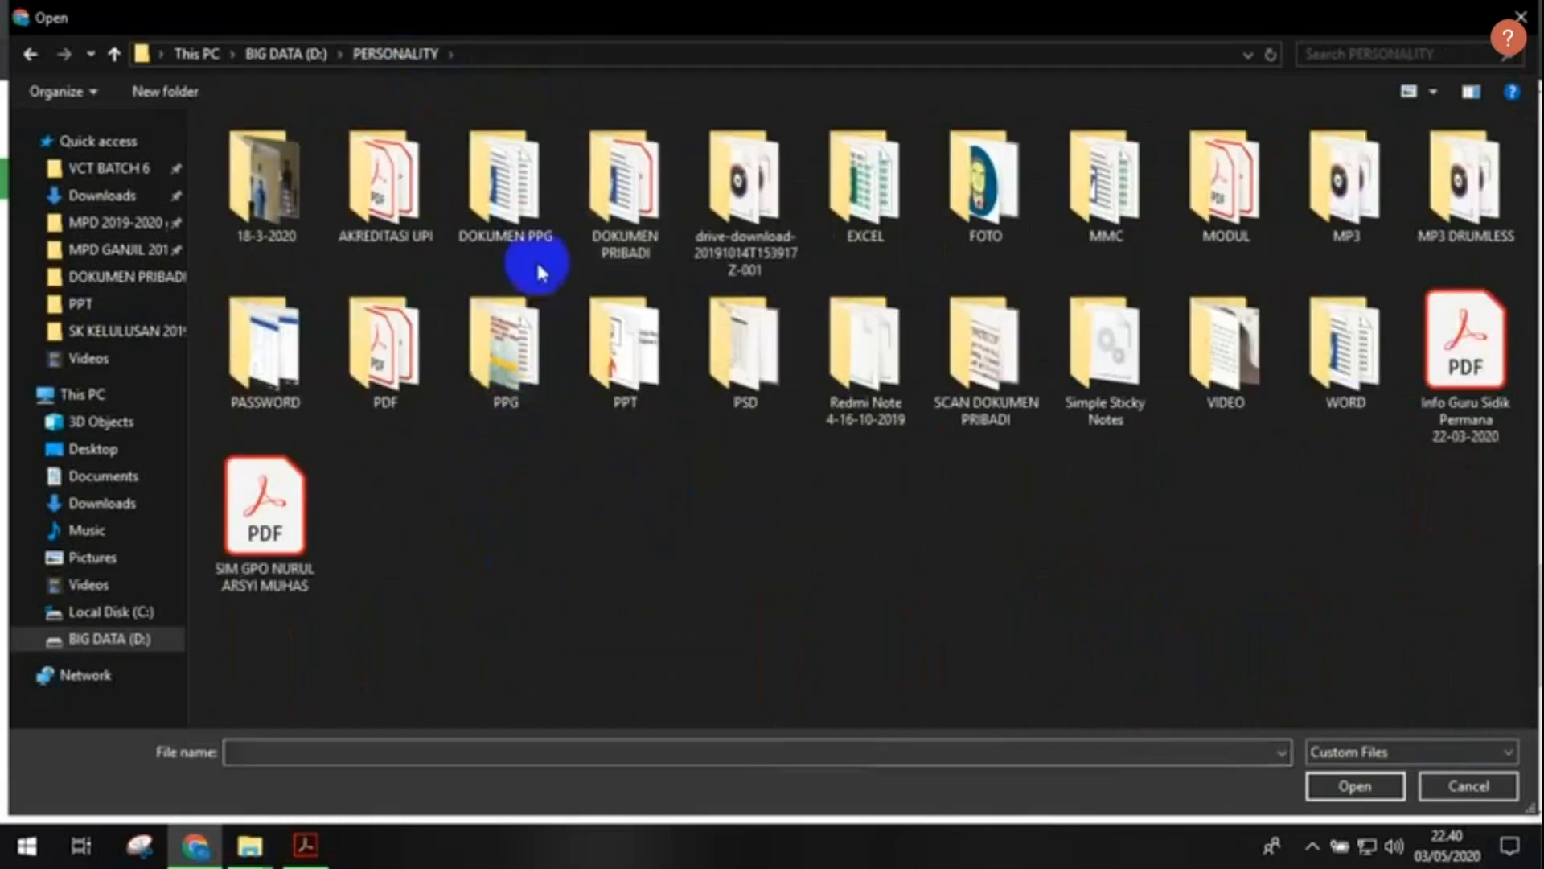
left_click(545, 211)
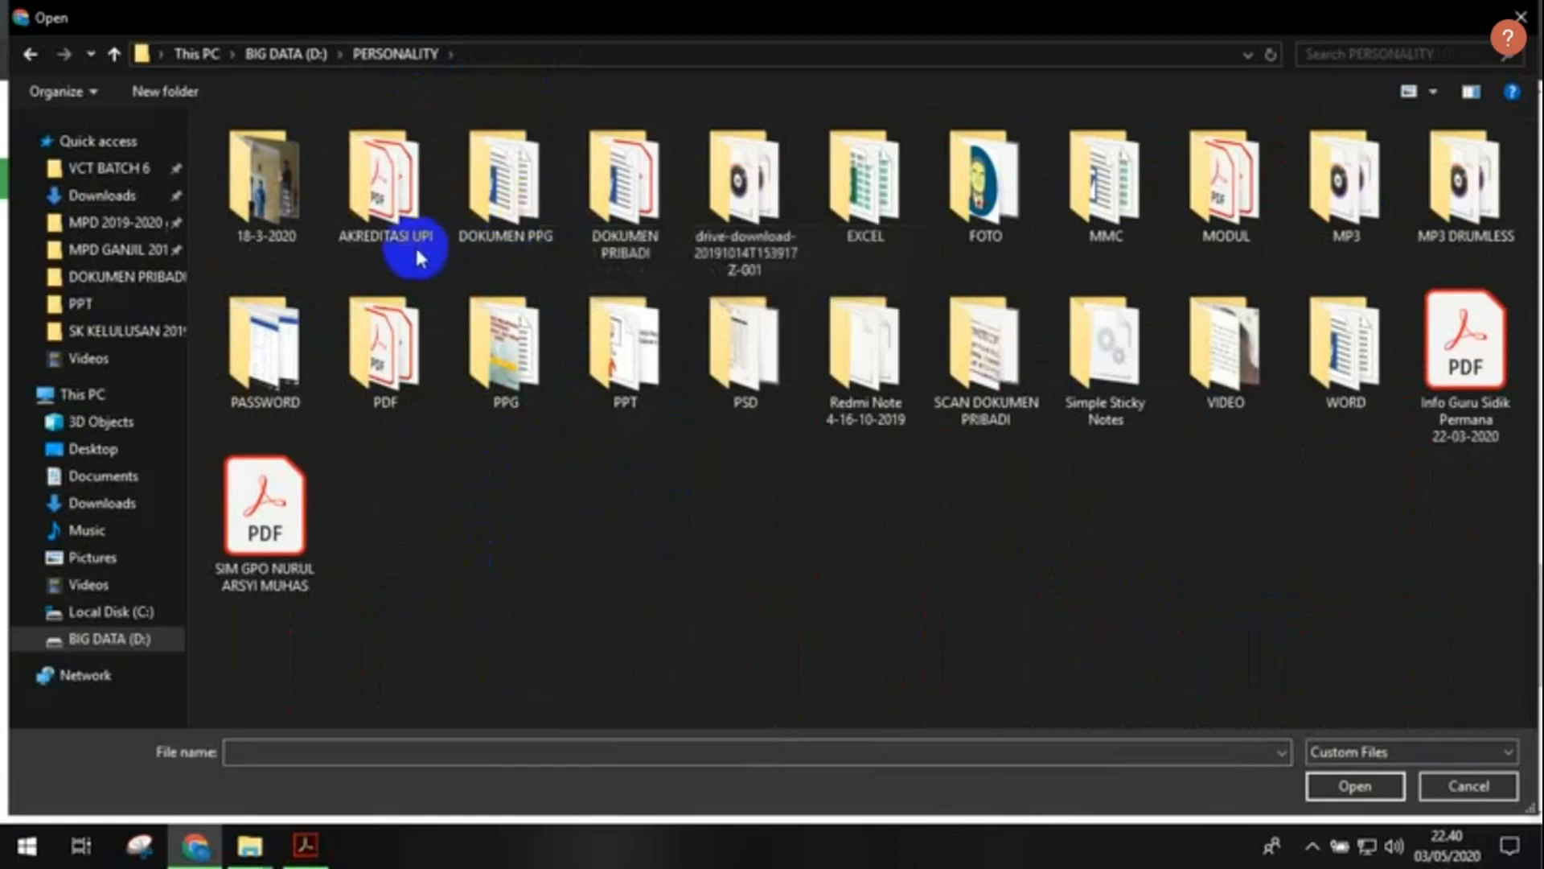
left_click(422, 389)
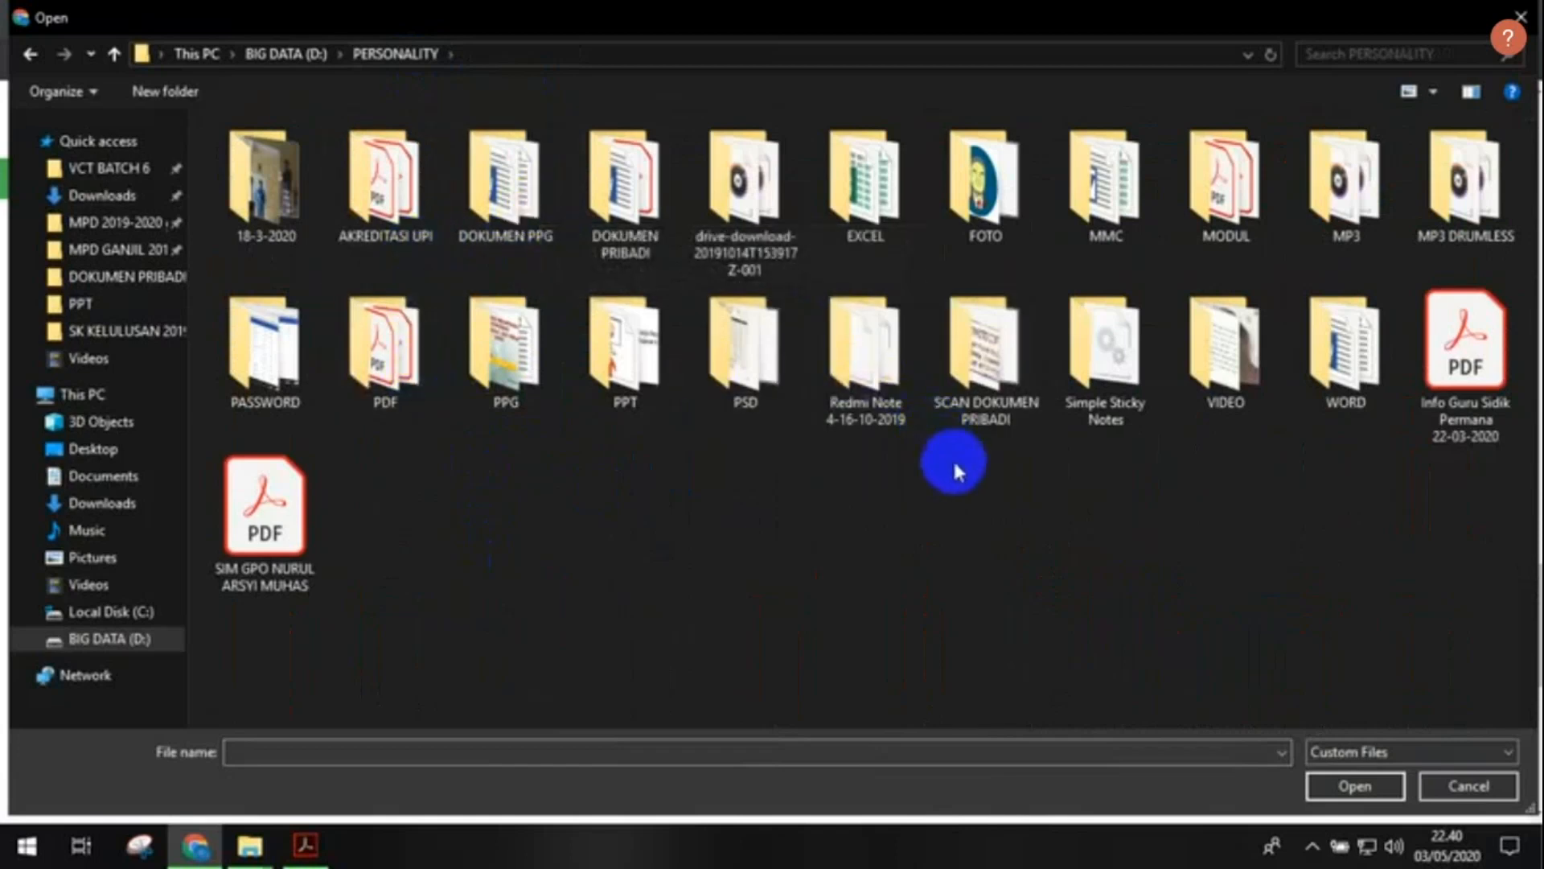
left_click(714, 374)
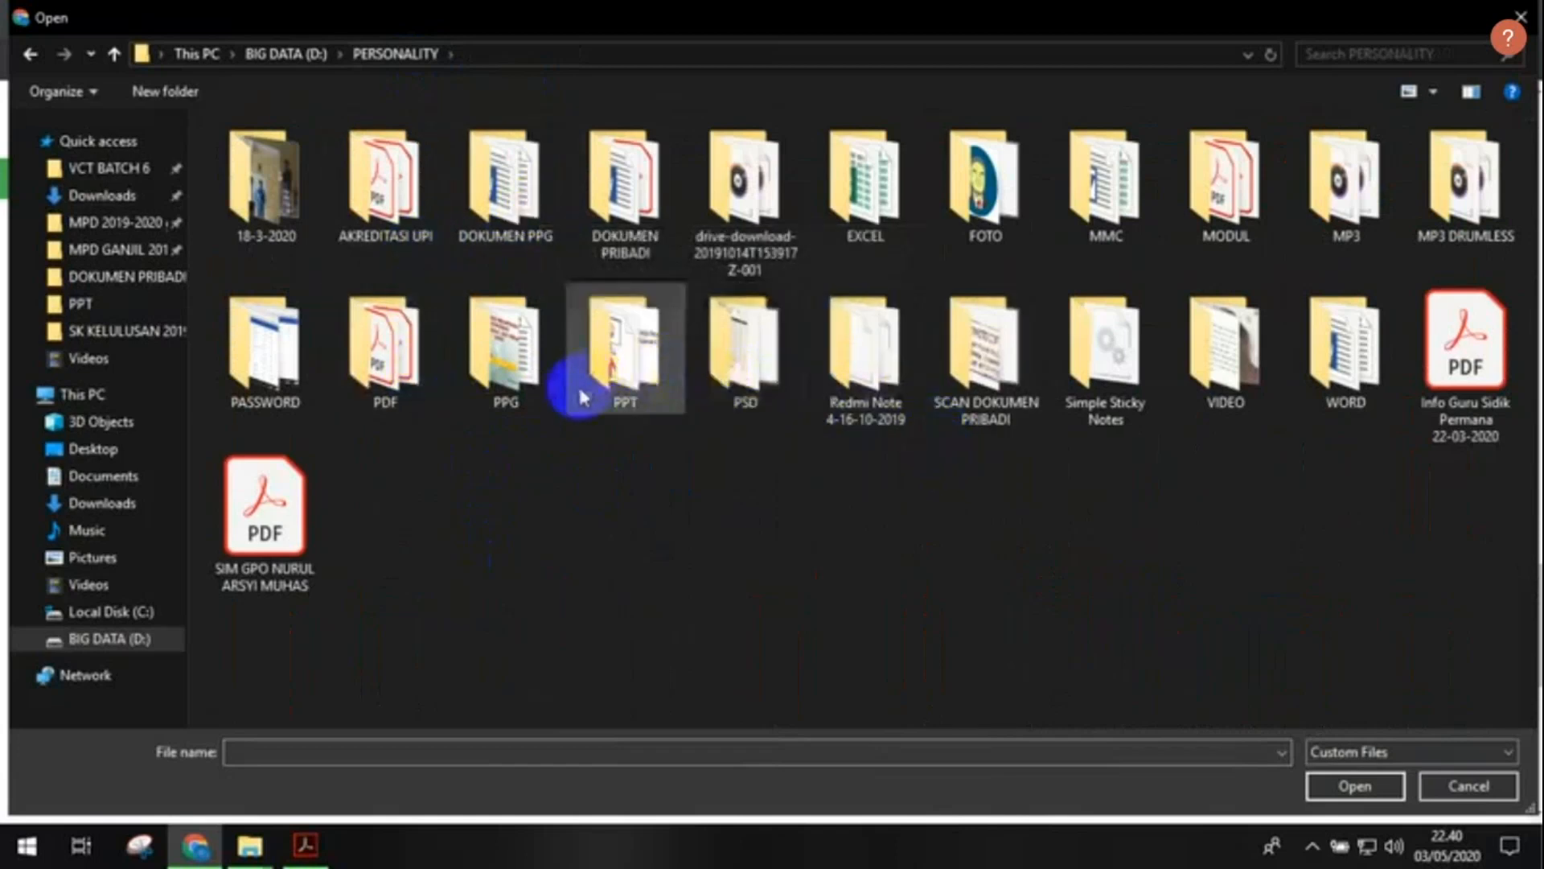
left_click(538, 231)
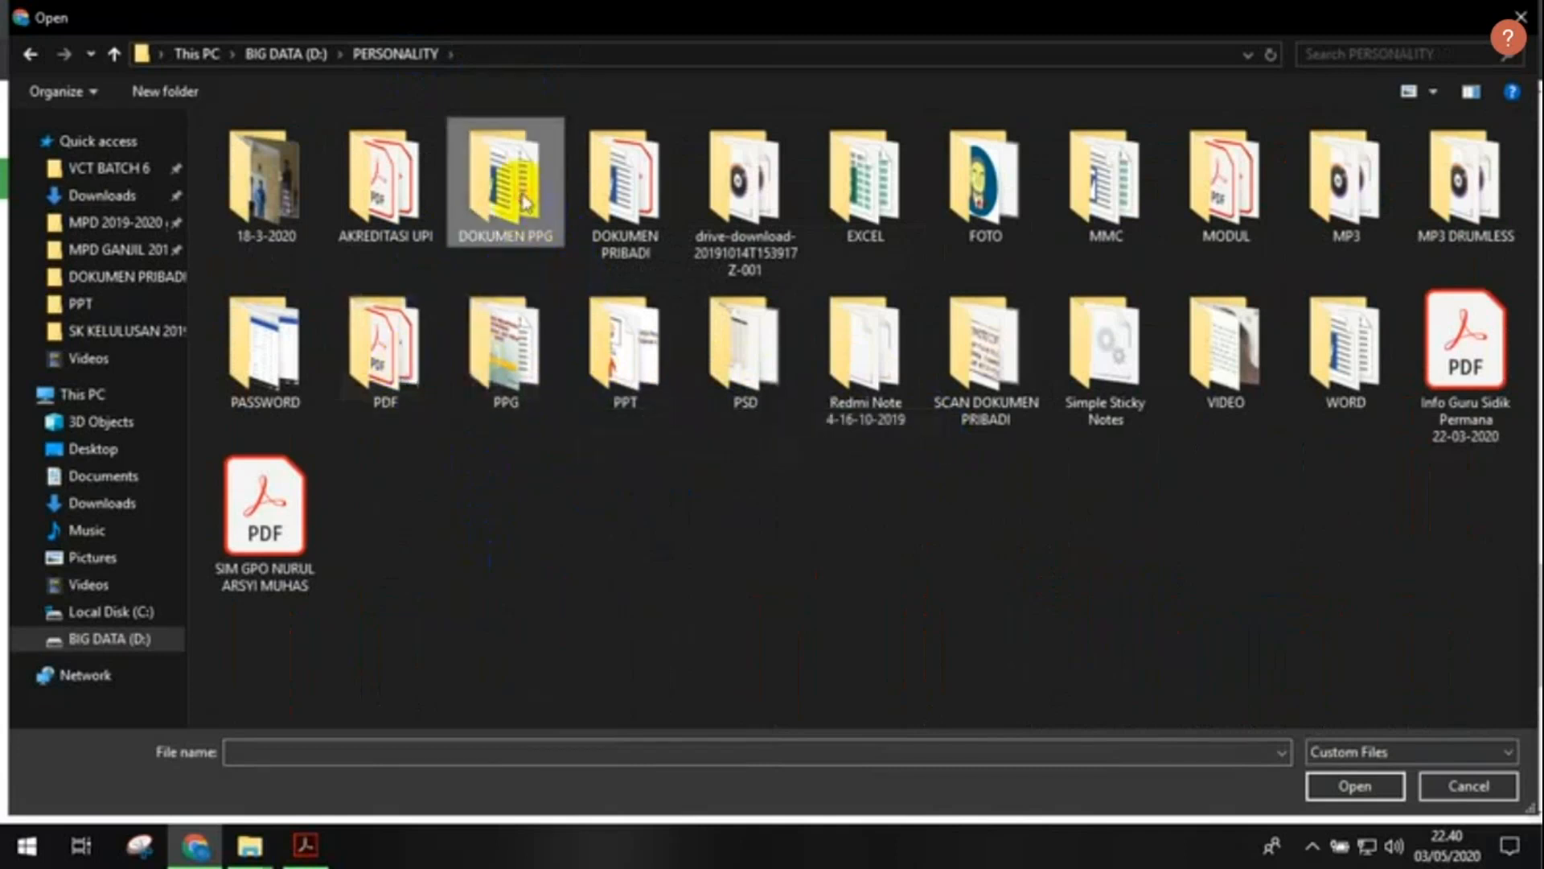
left_click(624, 173)
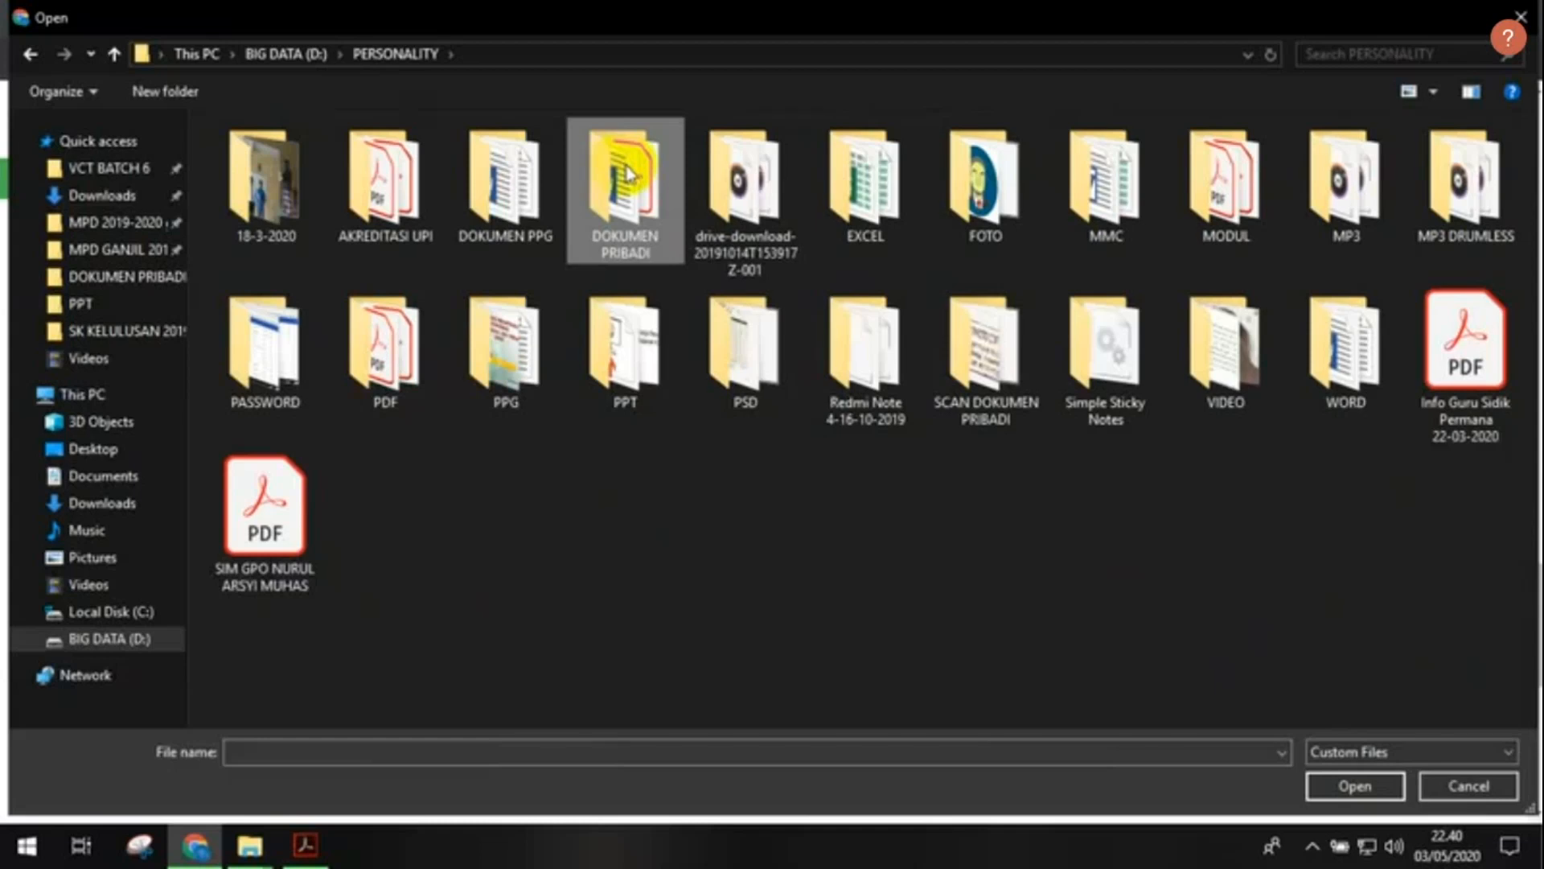
double_click(613, 191)
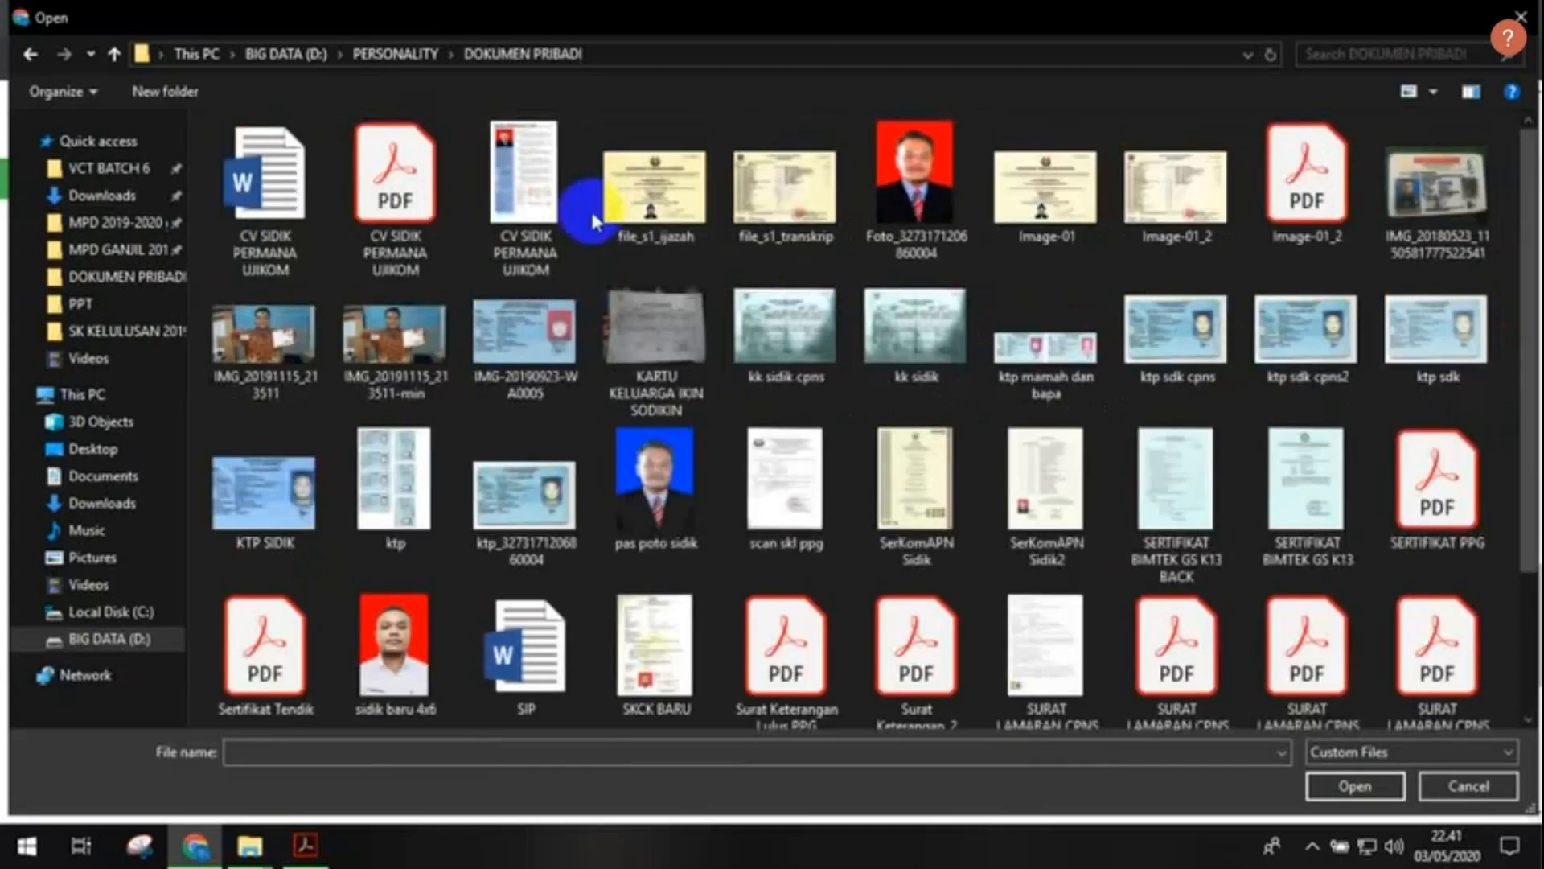
scroll(597, 234, "down", 2)
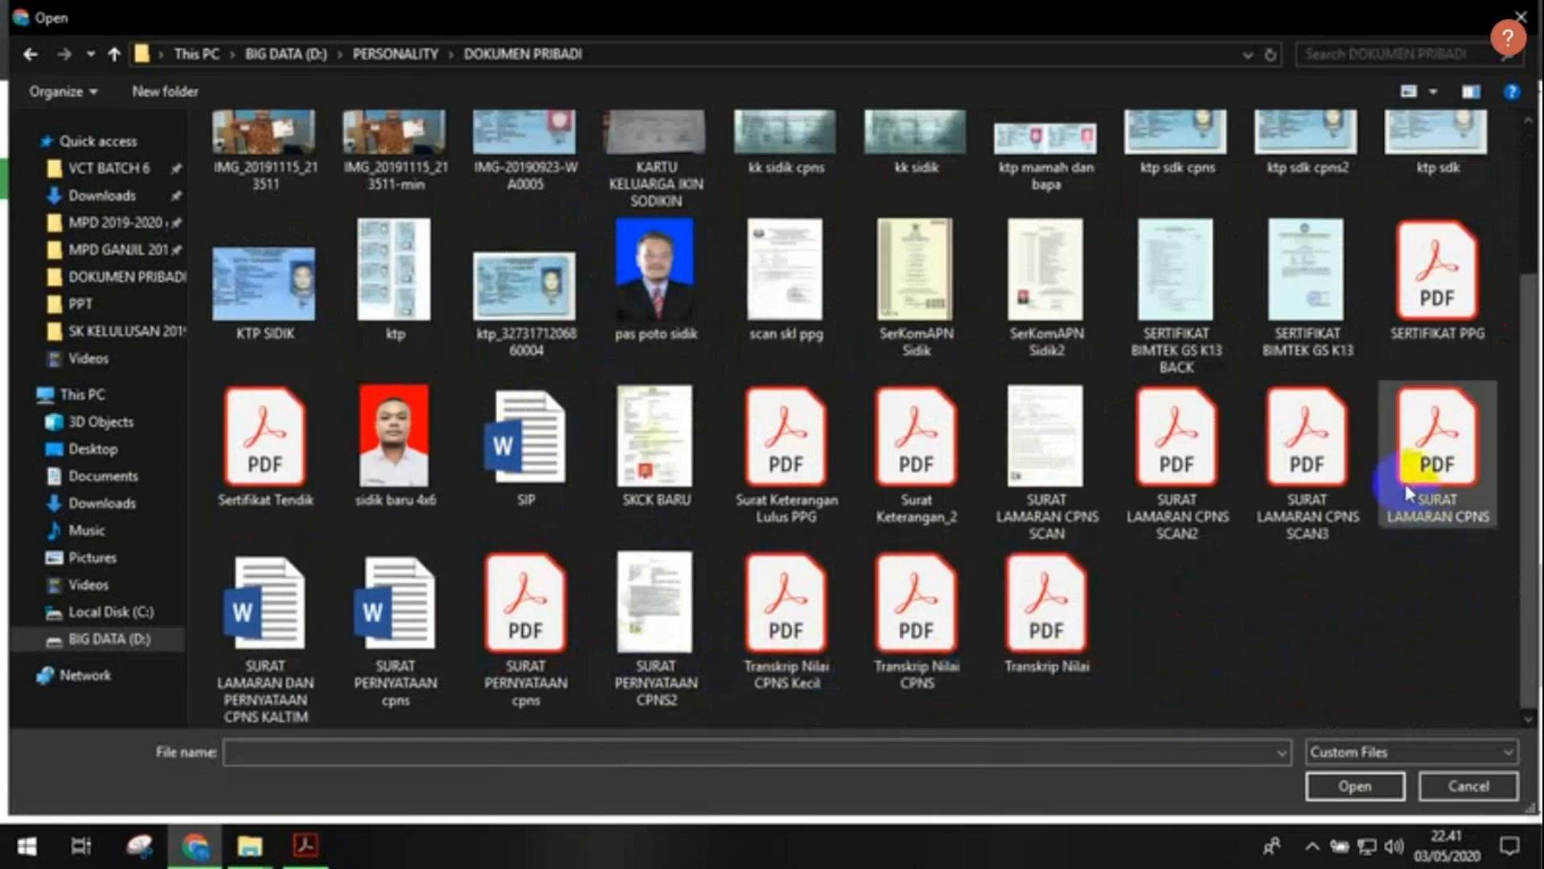
scroll(1406, 487, "up", 2)
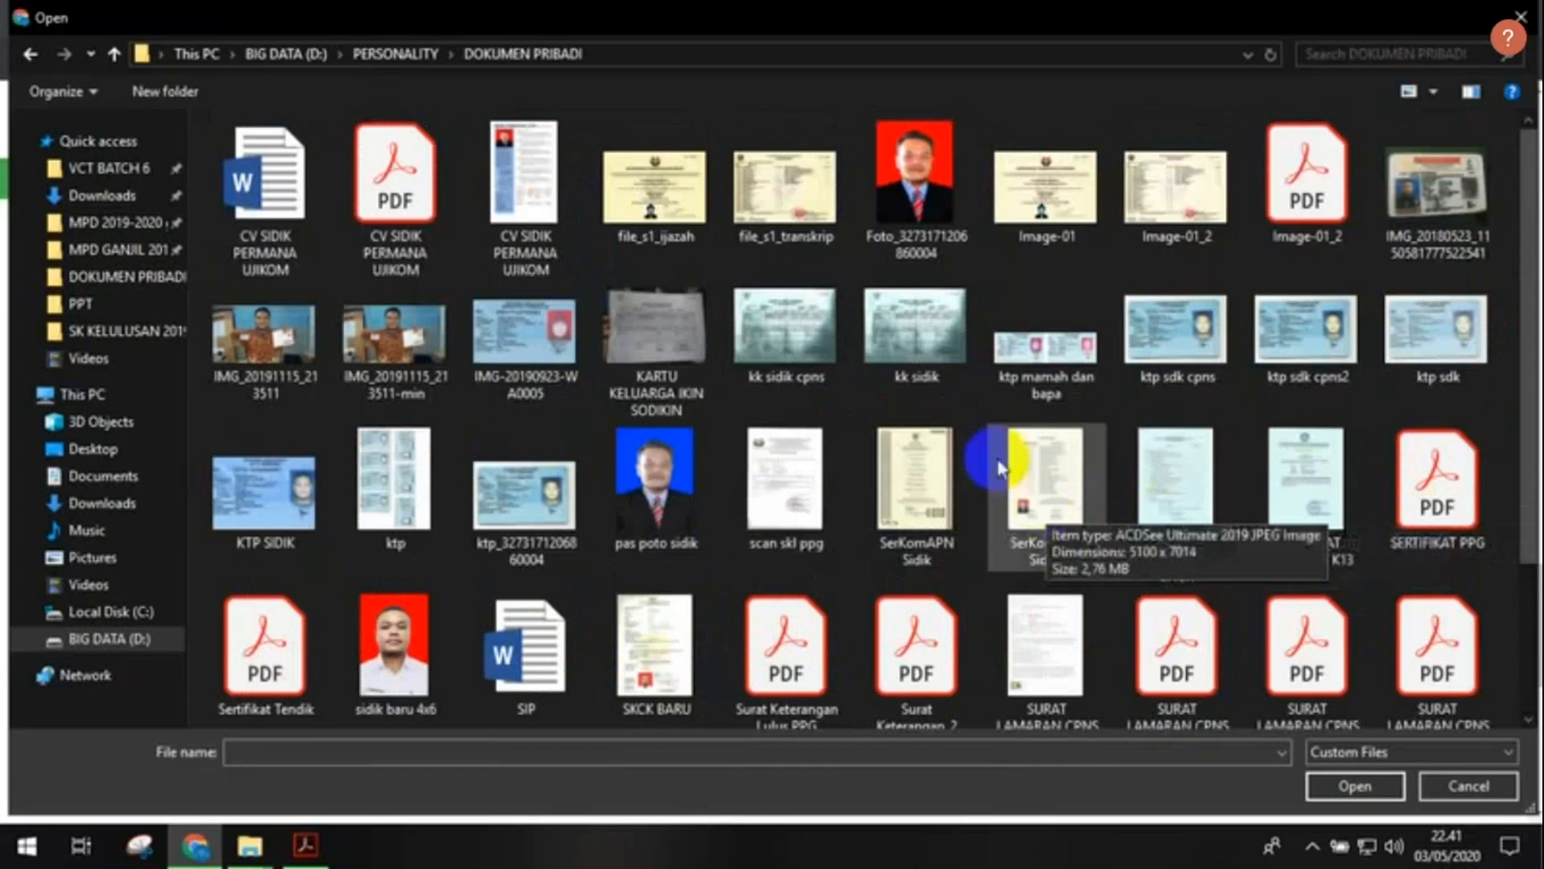
double_click(793, 218)
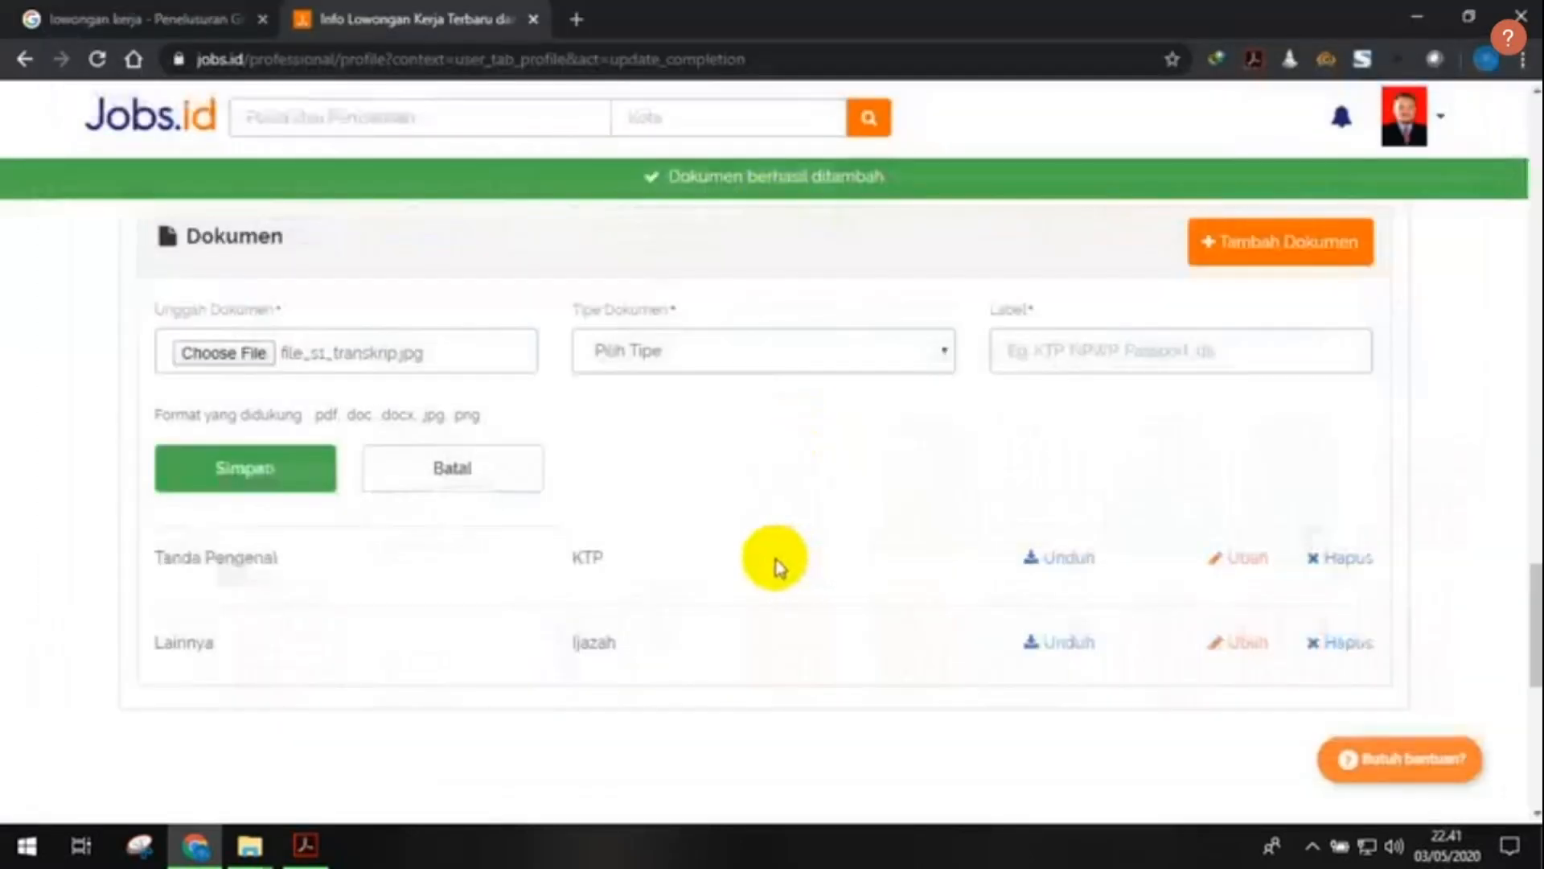
- Save the transcript as type Transkrip Nilai labelled 'Transkrip nilai' and verify the Dokumen list
left_click(814, 366)
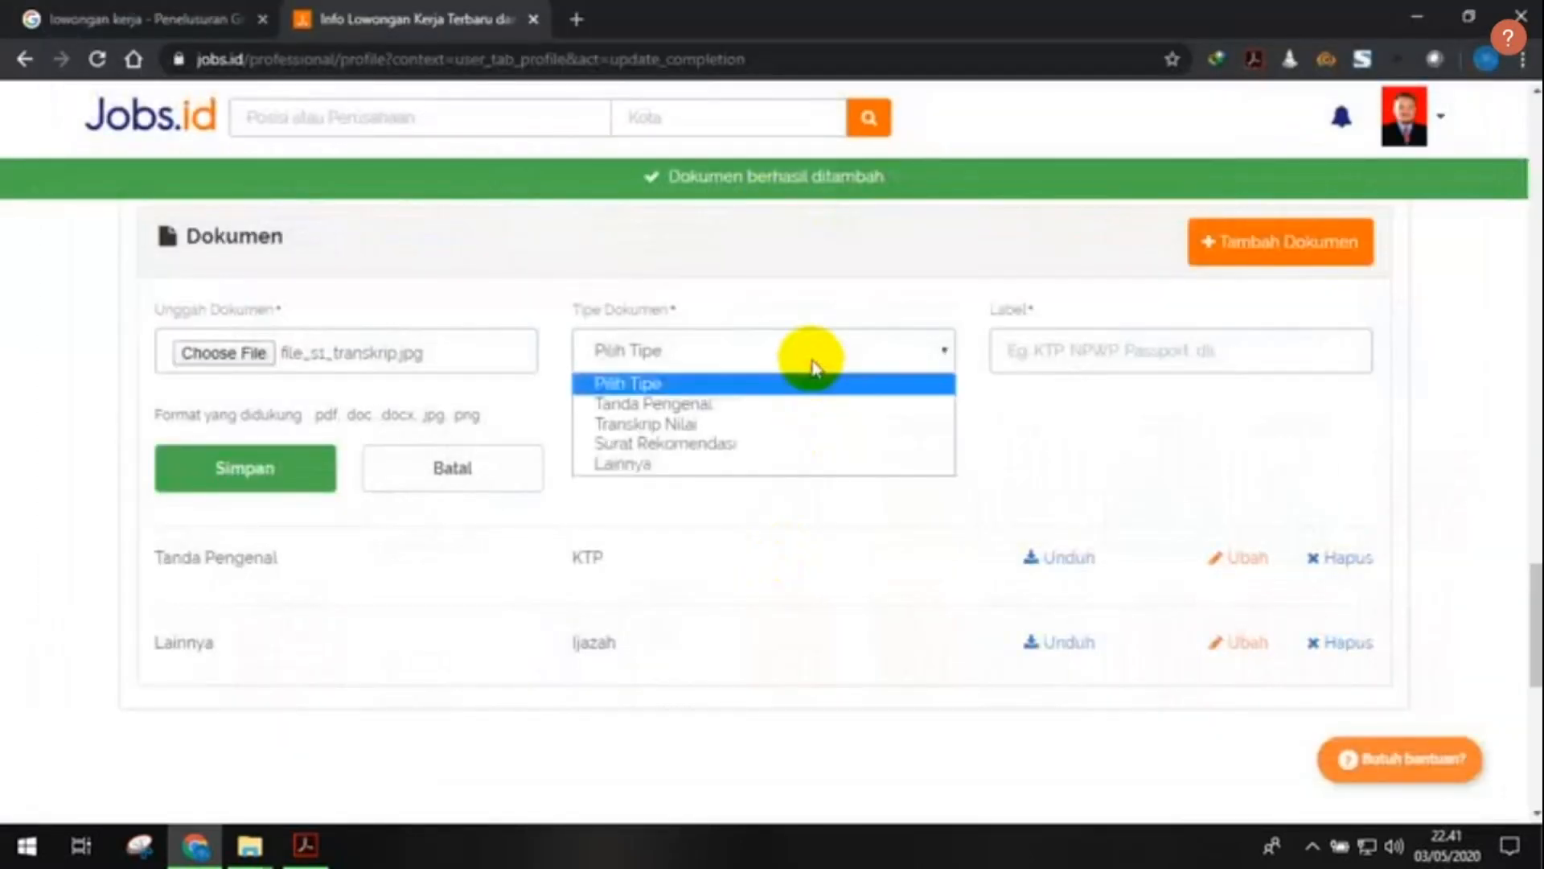
left_click(793, 425)
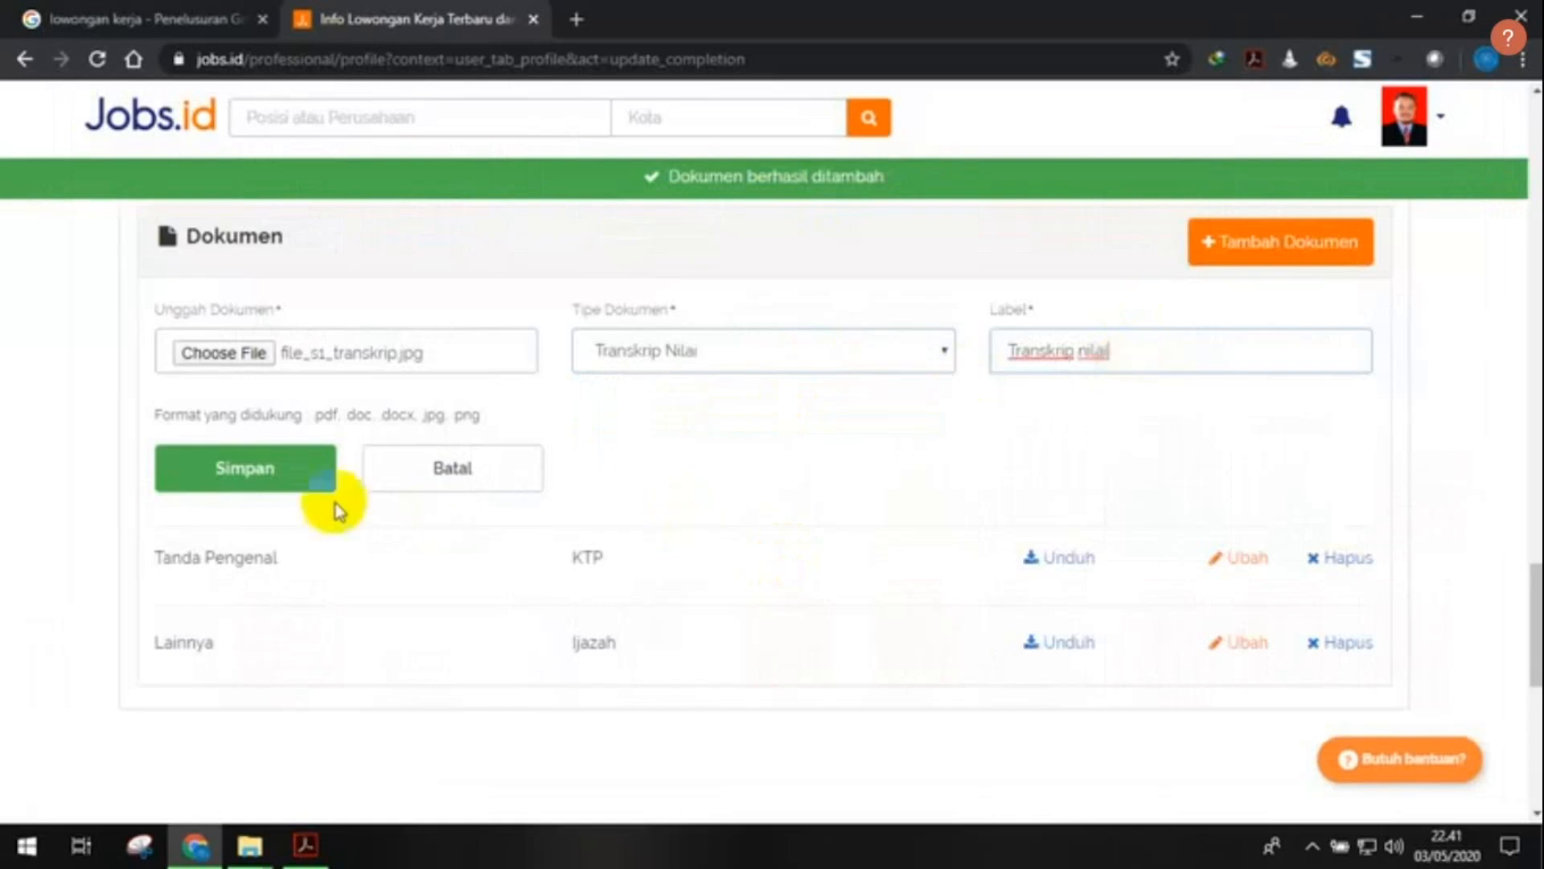
left_click(259, 479)
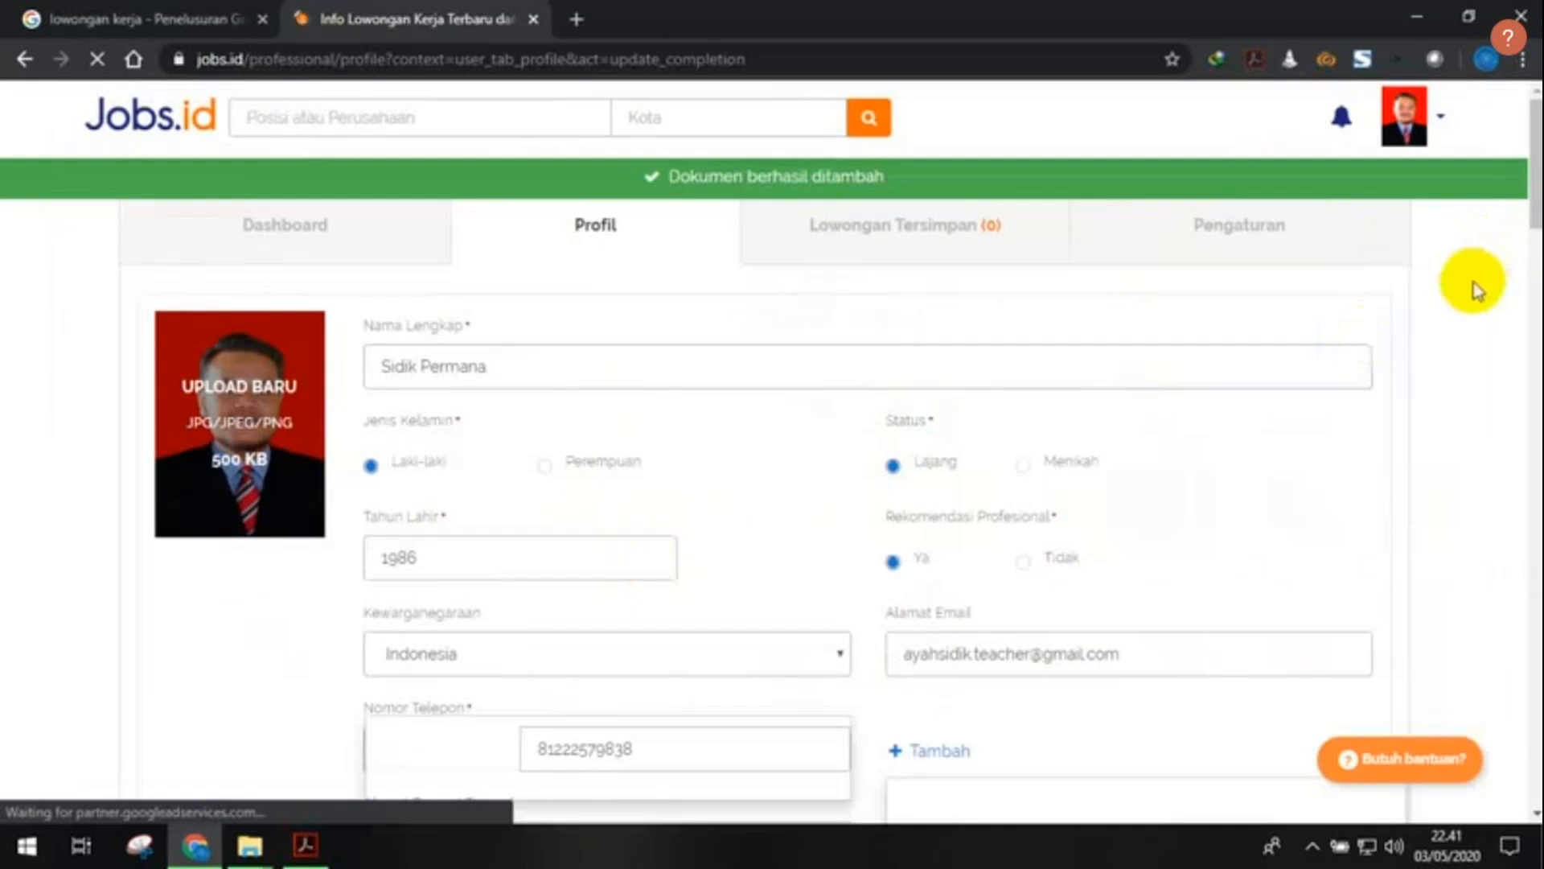
scroll(1520, 226, "down", 15)
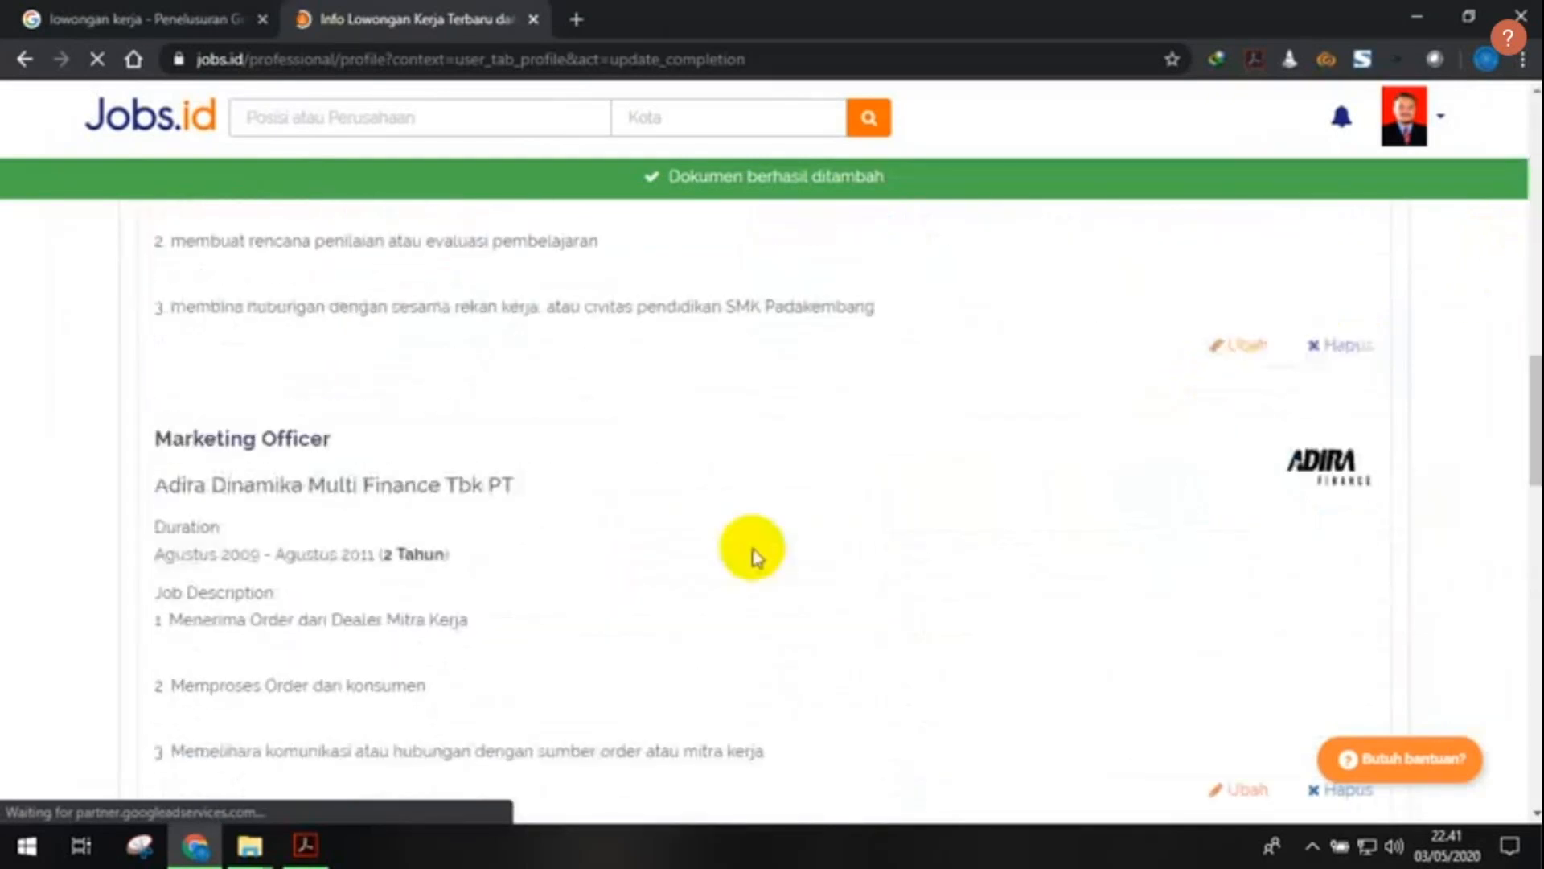
scroll(757, 555, "down", 10)
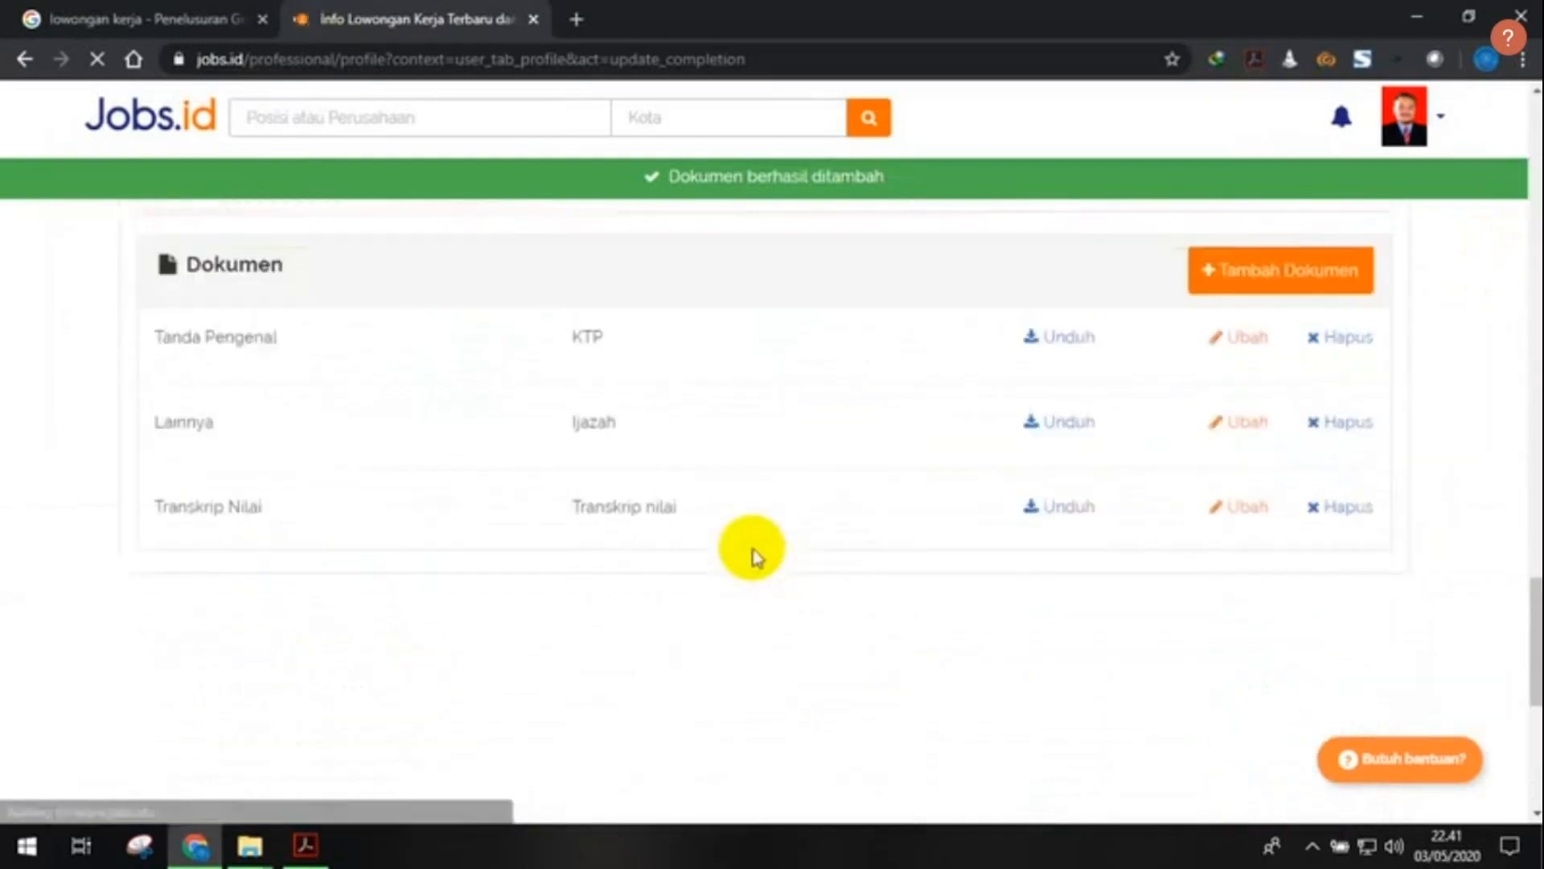
scroll(857, 555, "up", 20)
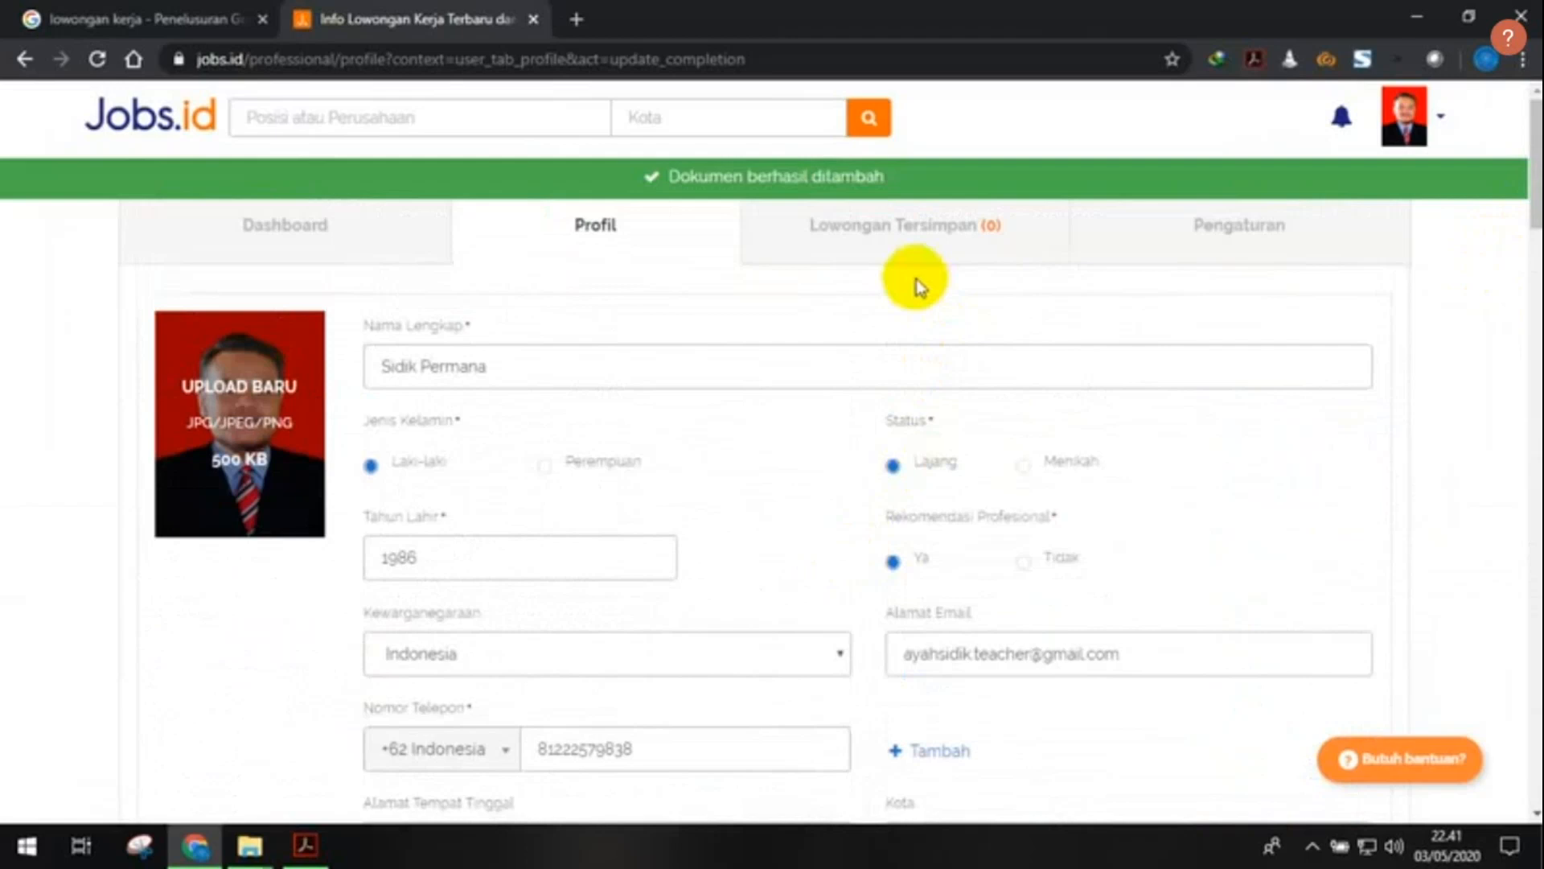
left_click(346, 233)
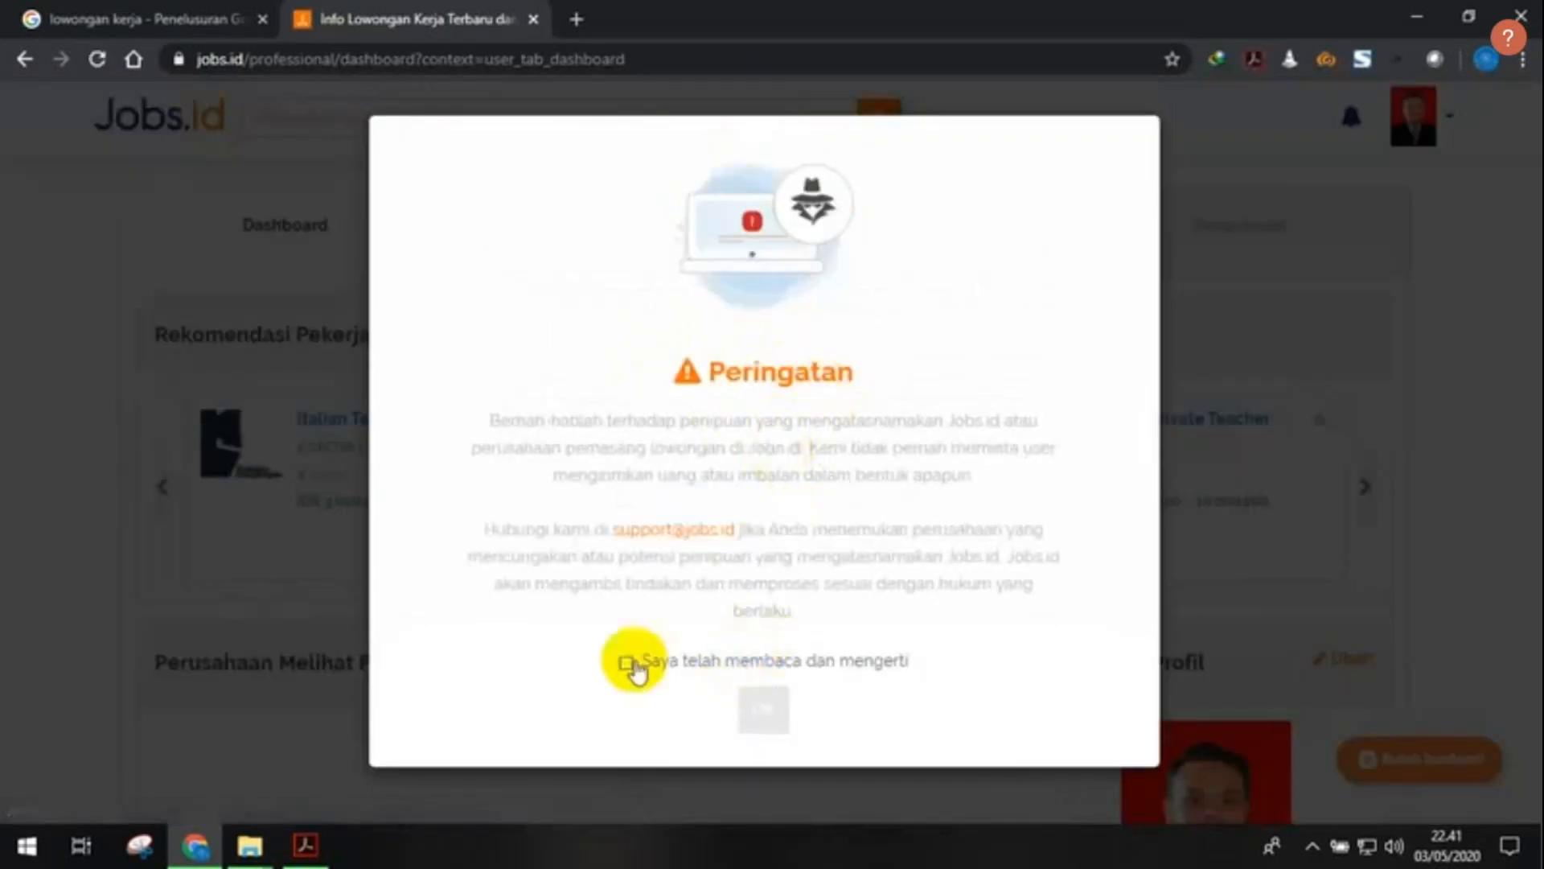
left_click(626, 663)
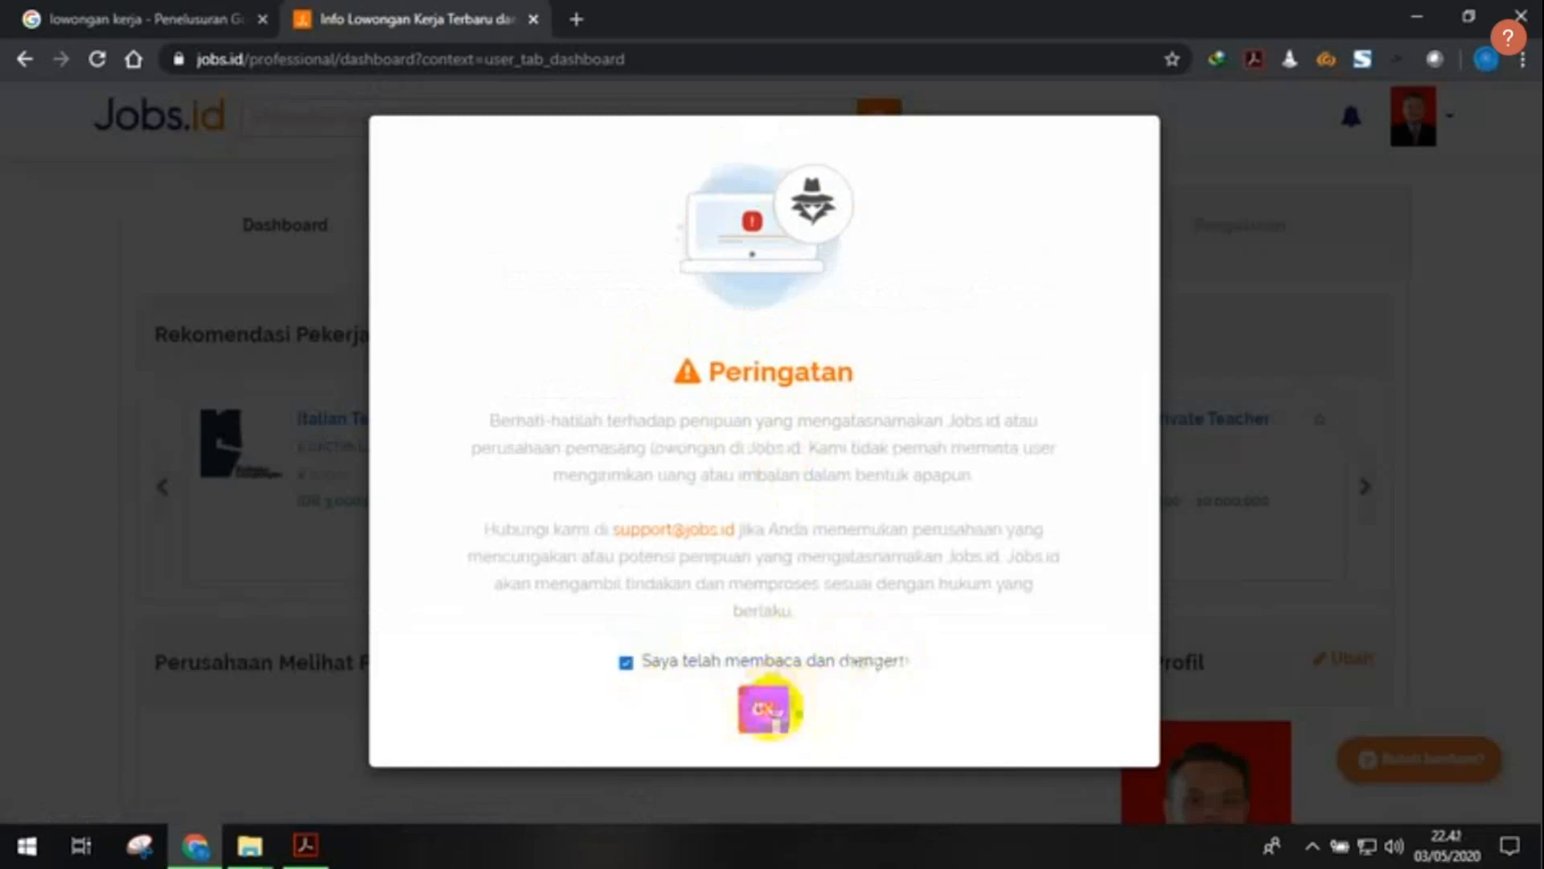
left_click(769, 708)
scroll(1090, 495, "down", 4)
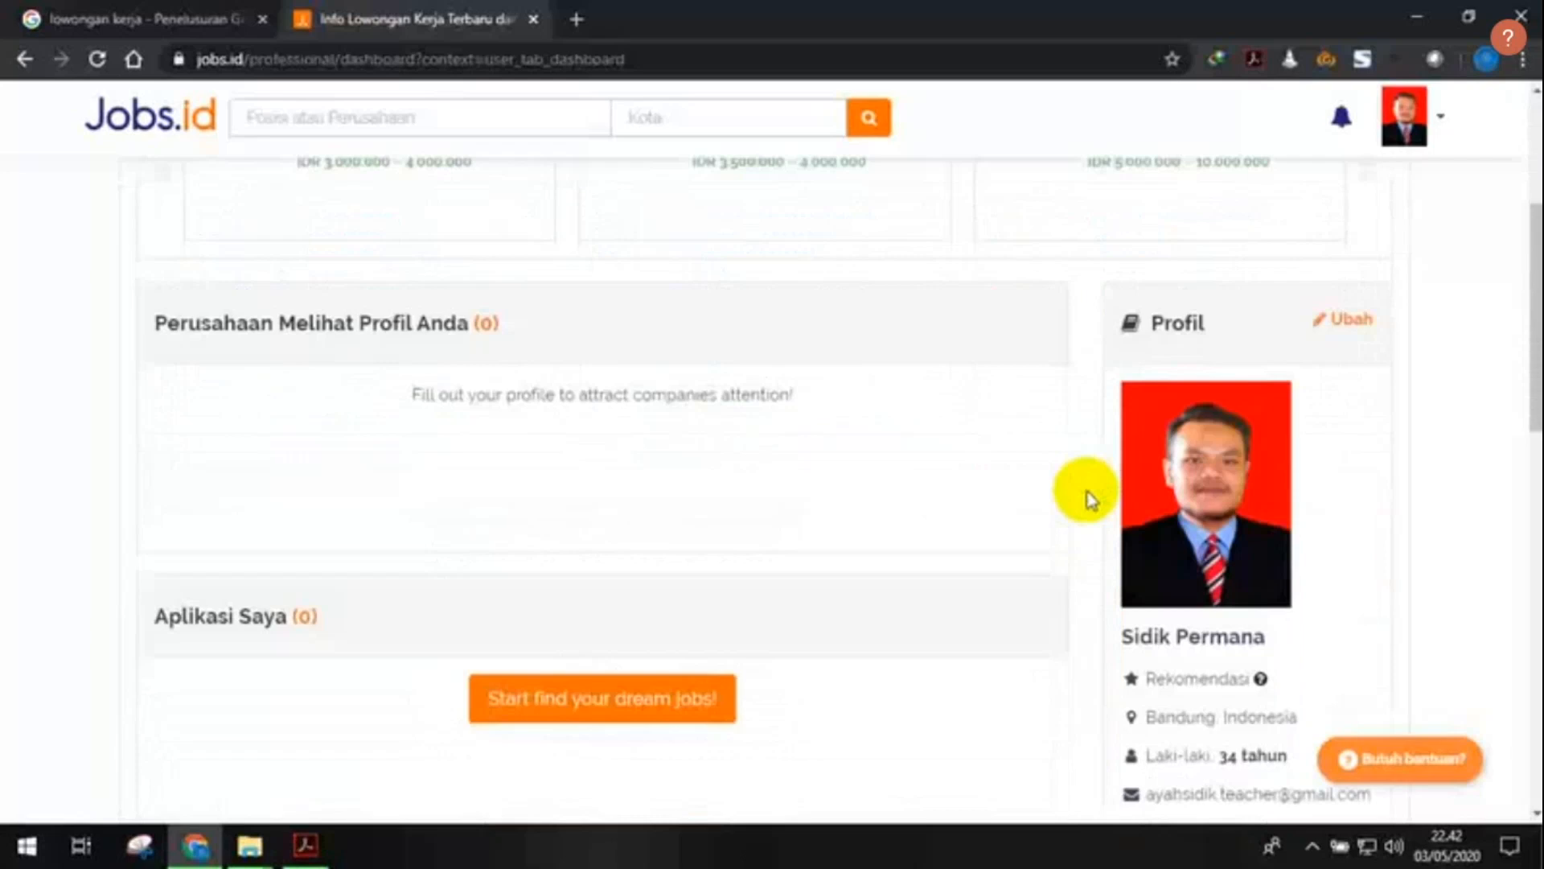
scroll(1225, 431, "down", 3)
scroll(1194, 447, "up", 7)
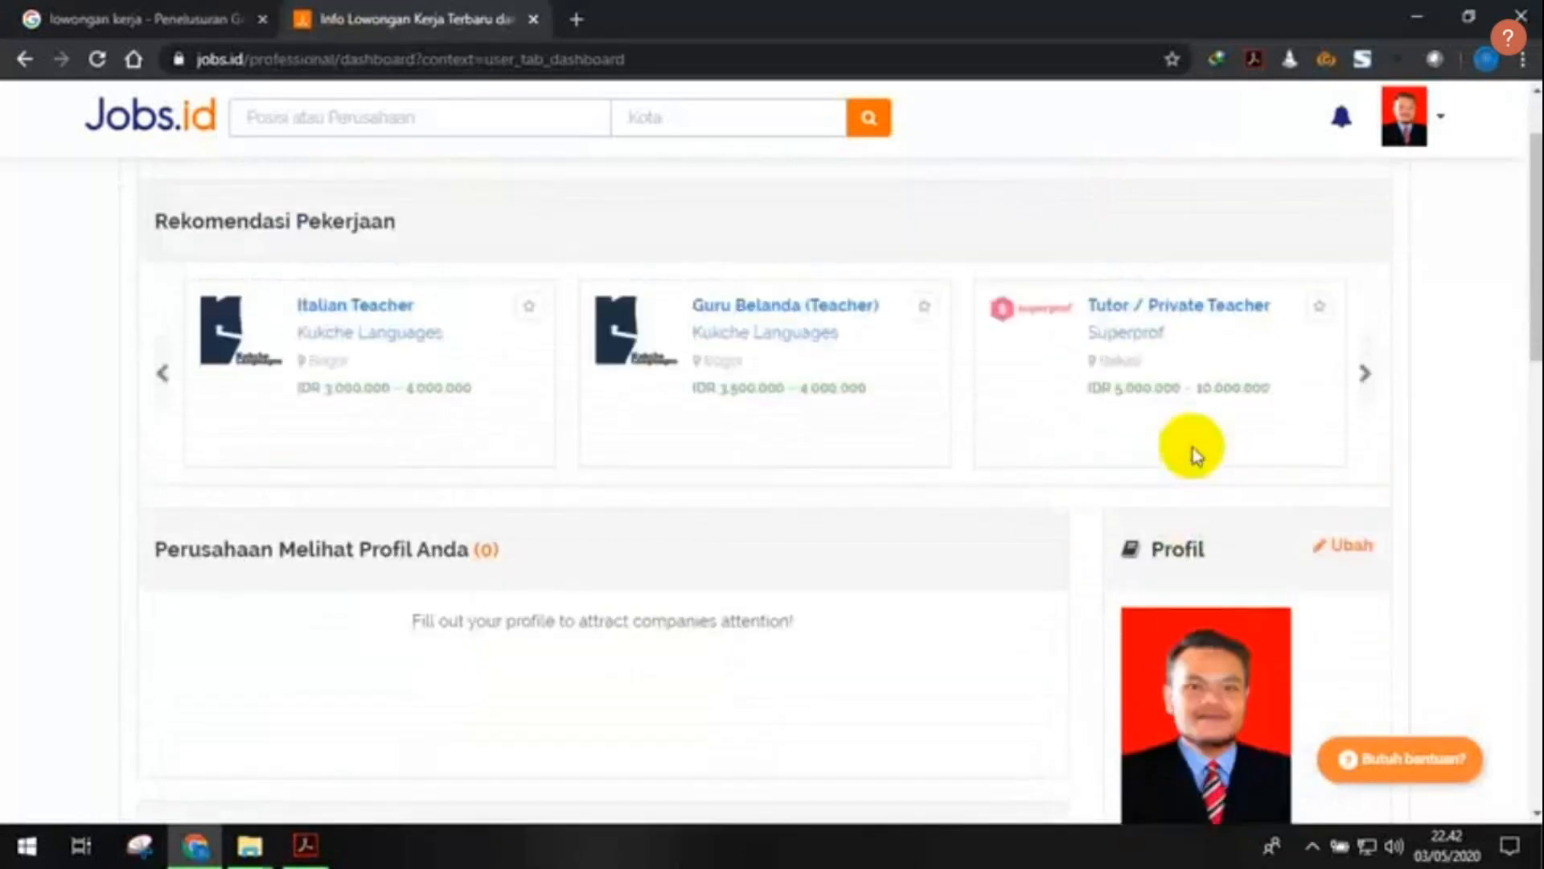
scroll(1194, 447, "up", 2)
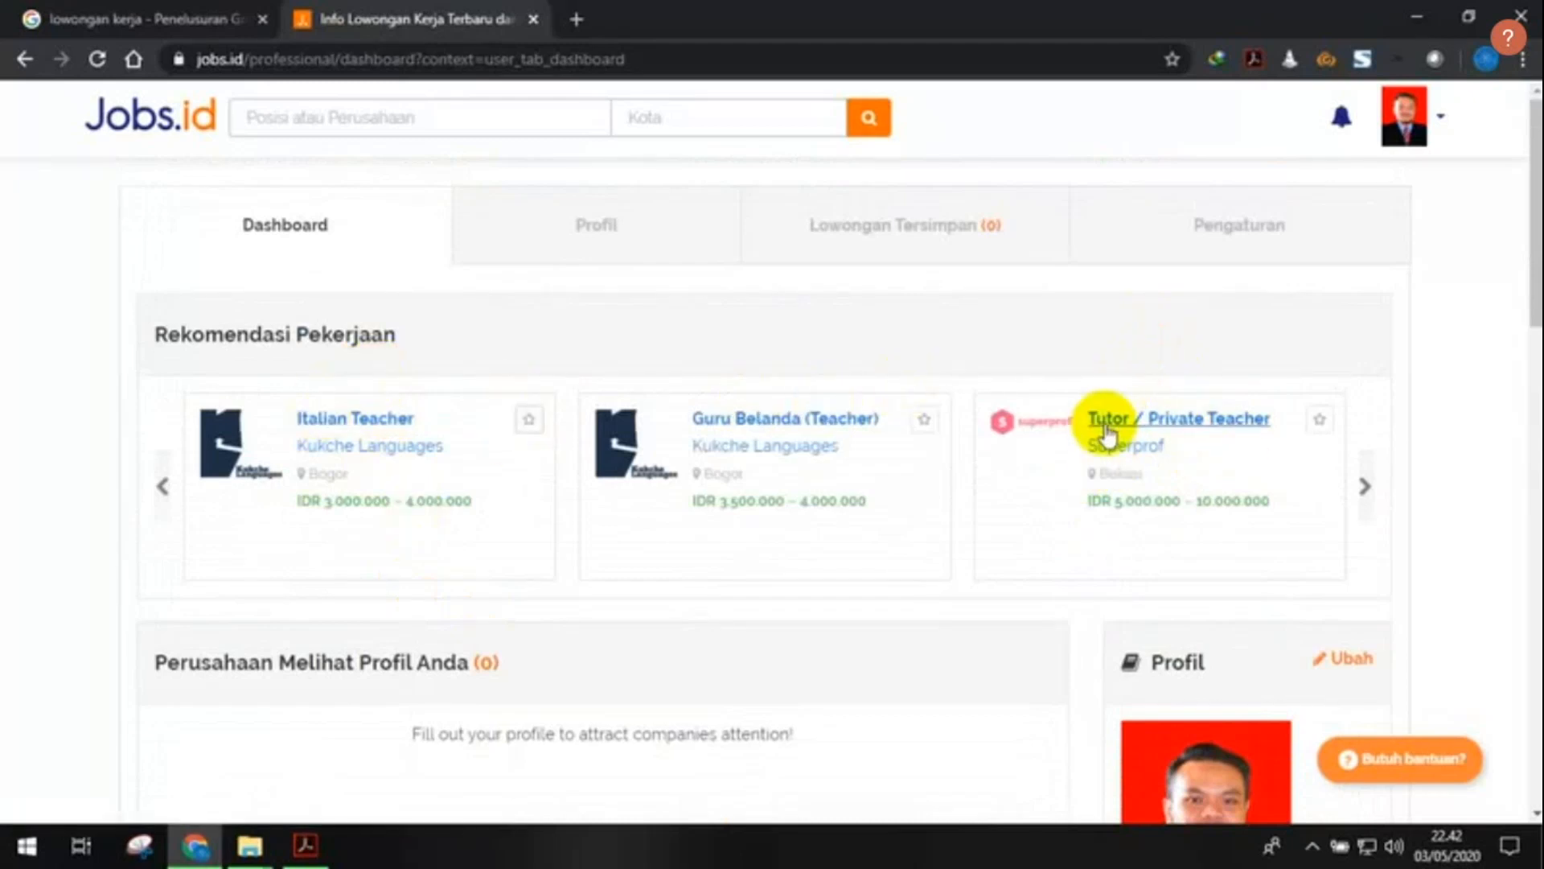
scroll(870, 517, "down", 3)
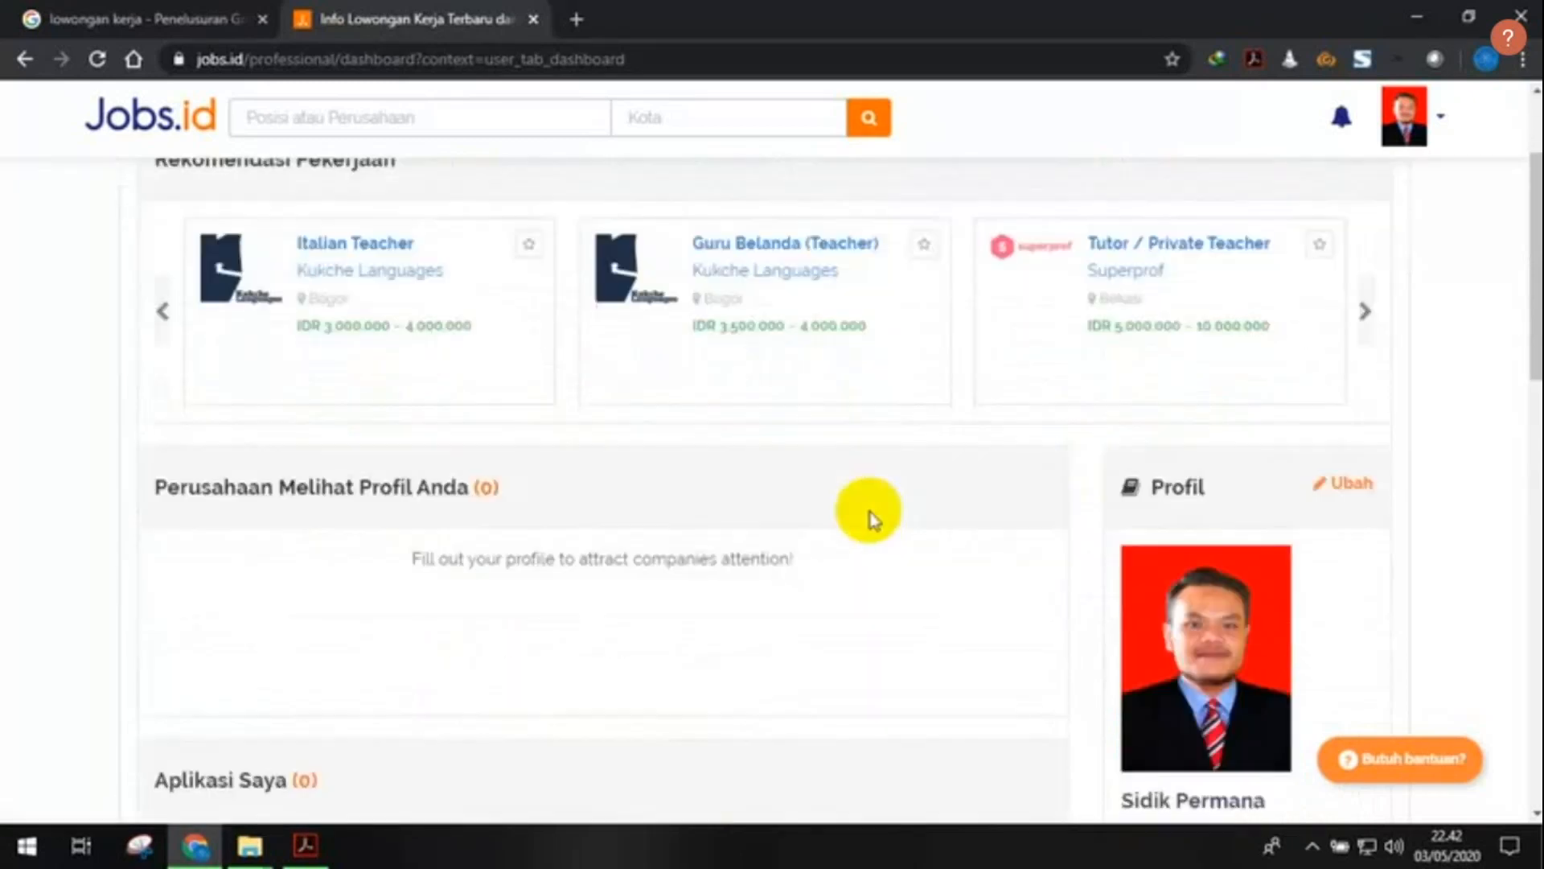
scroll(870, 515, "down", 3)
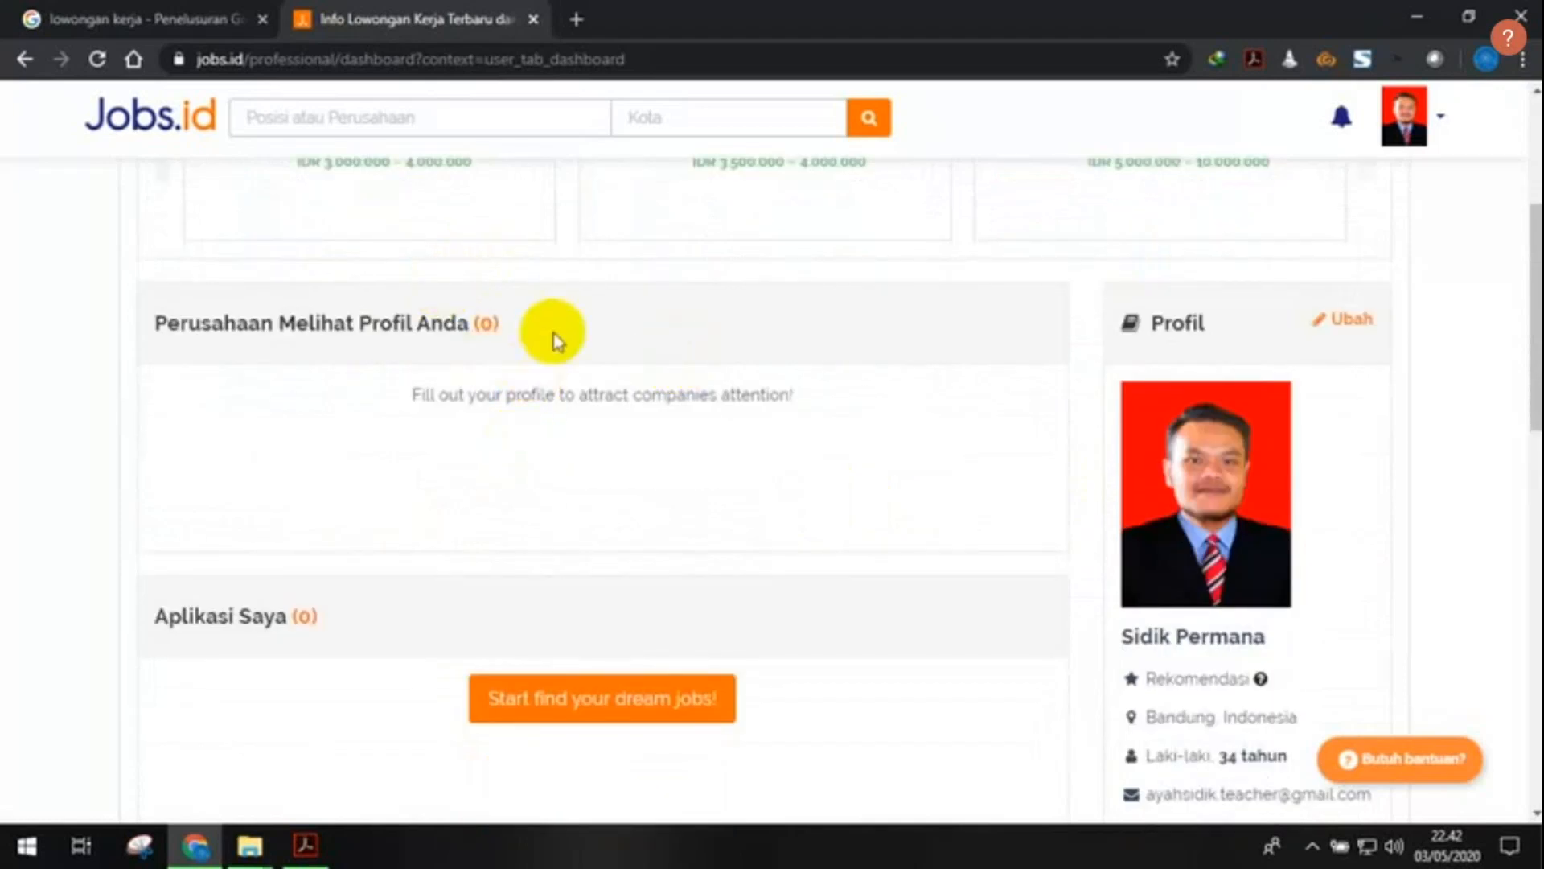
scroll(689, 391, "down", 2)
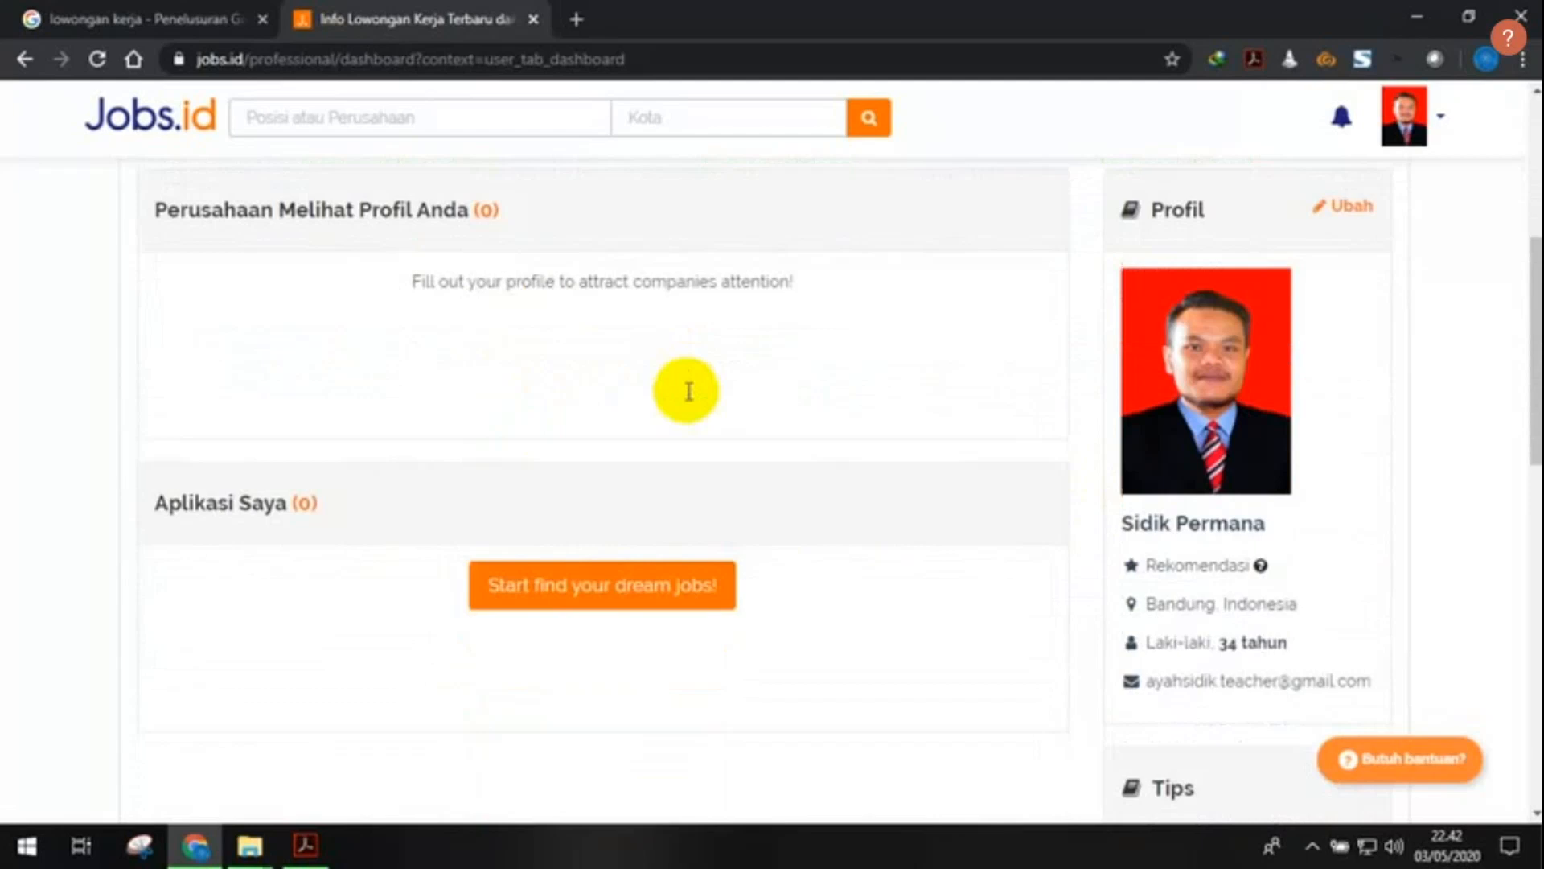
scroll(686, 393, "down", 2)
scroll(483, 386, "down", 2)
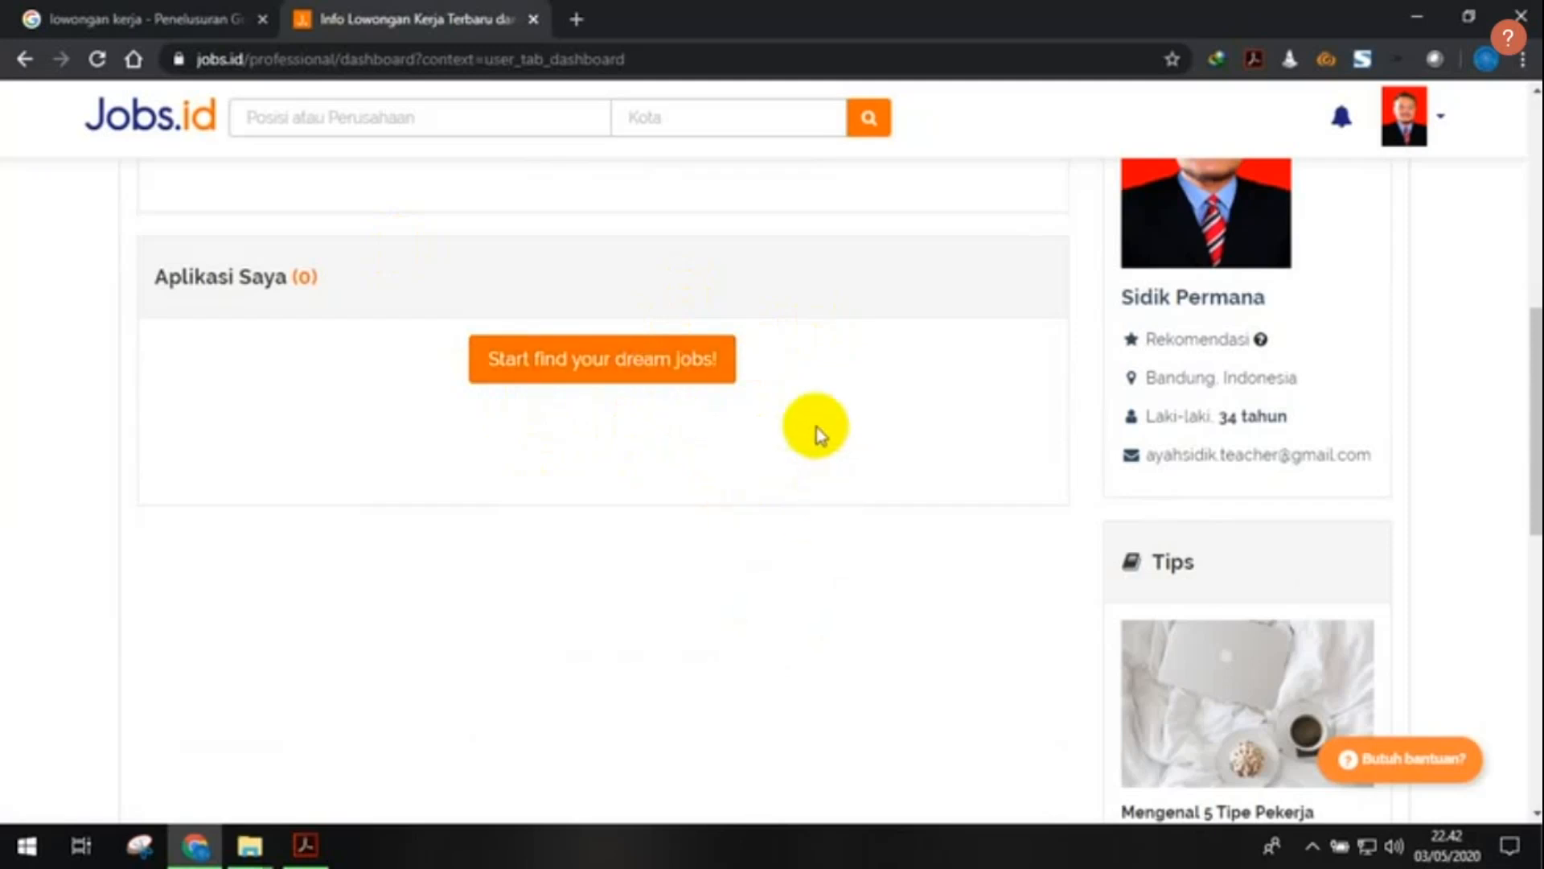
scroll(809, 411, "up", 3)
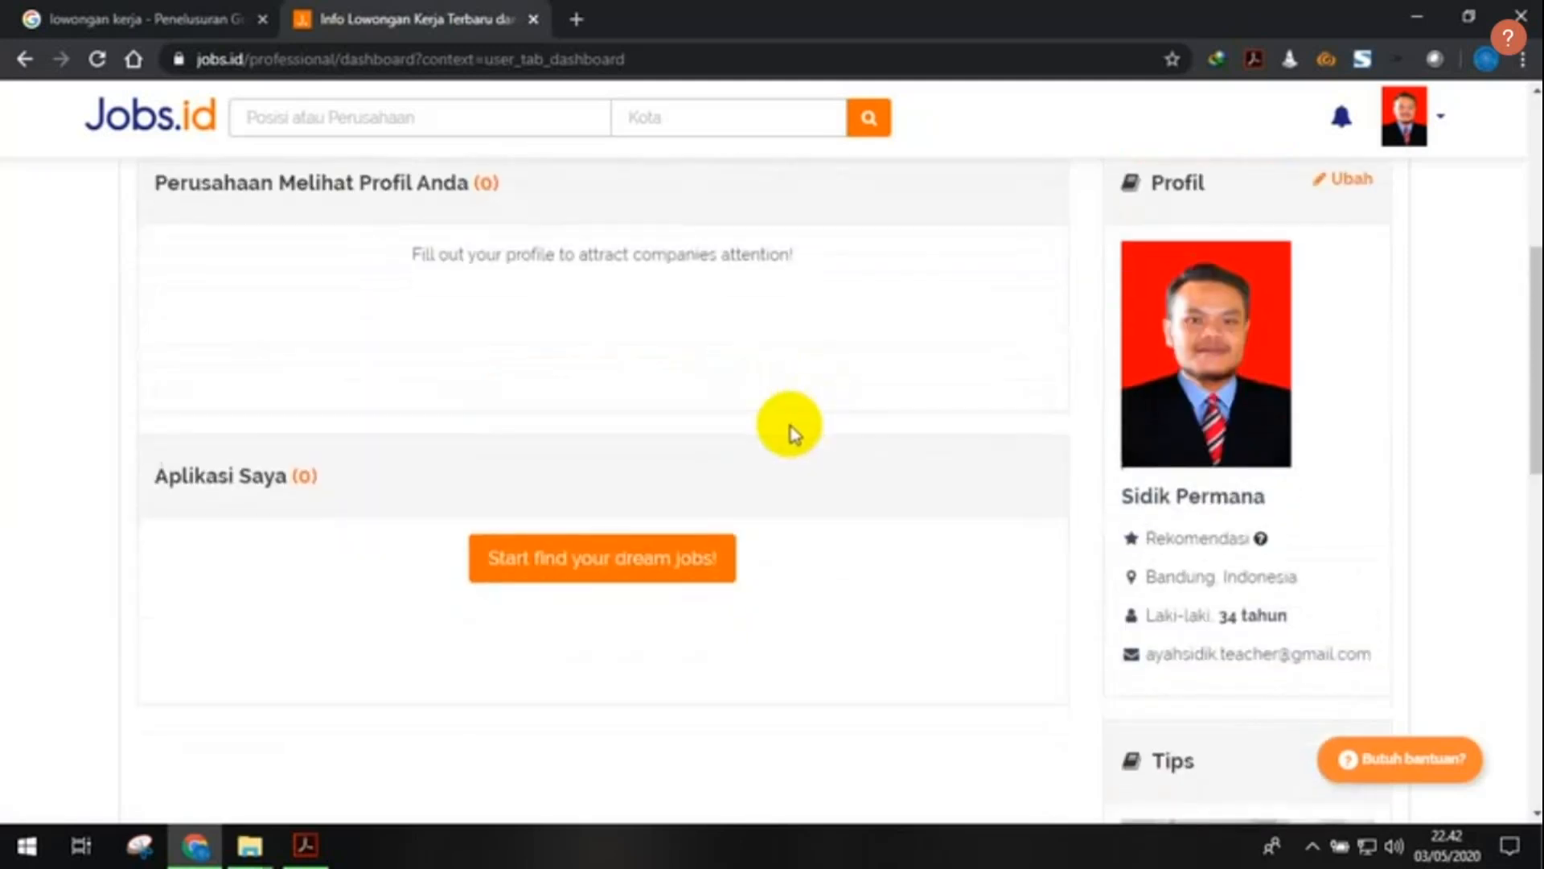
scroll(789, 427, "down", 3)
left_click(616, 354)
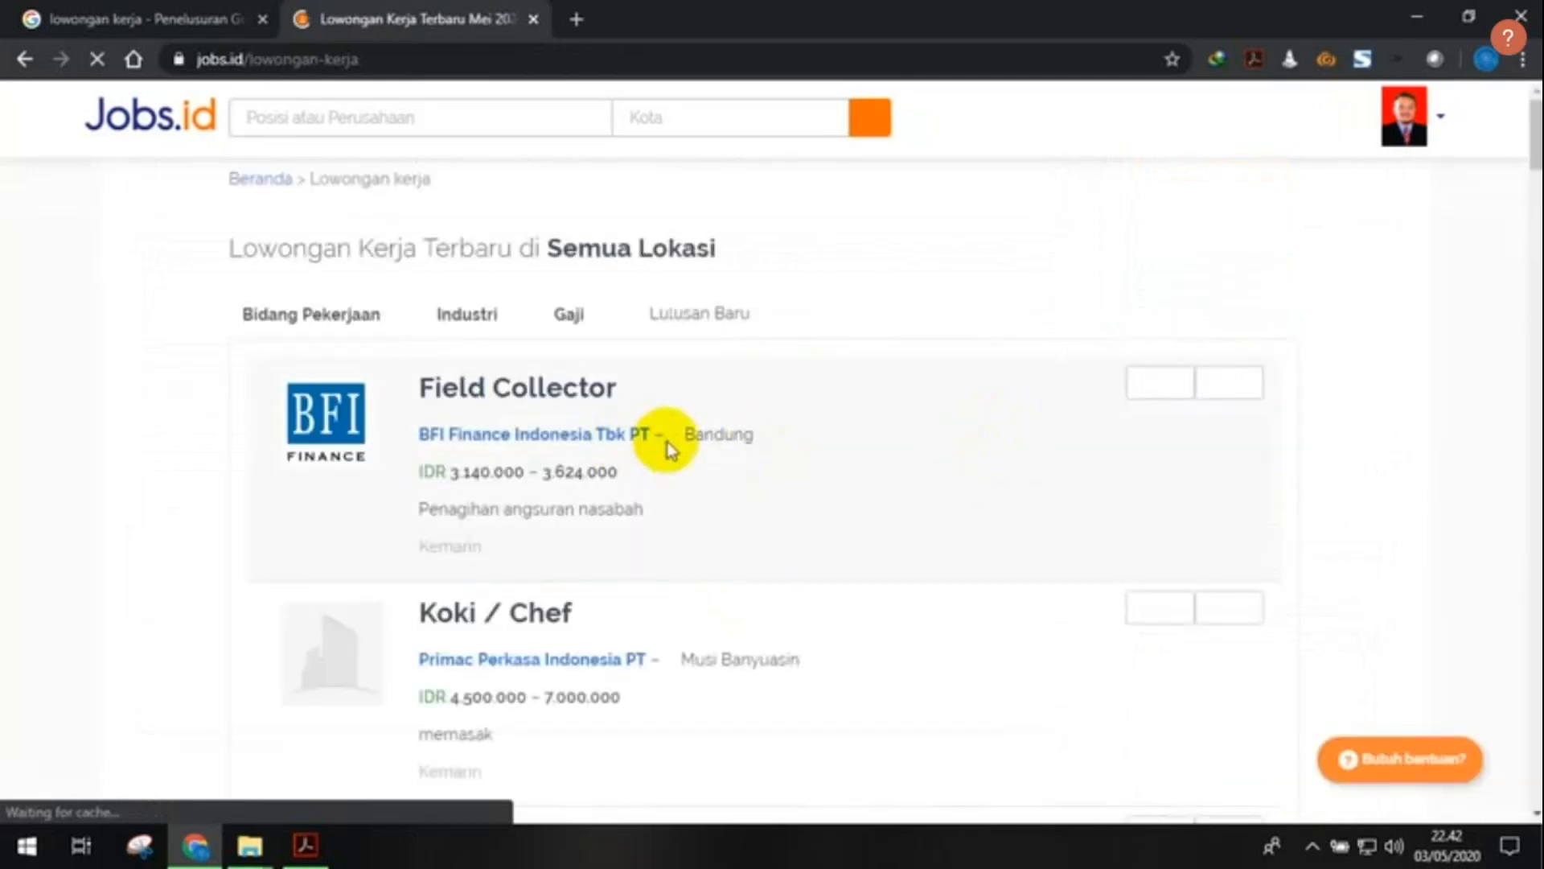
left_click(24, 59)
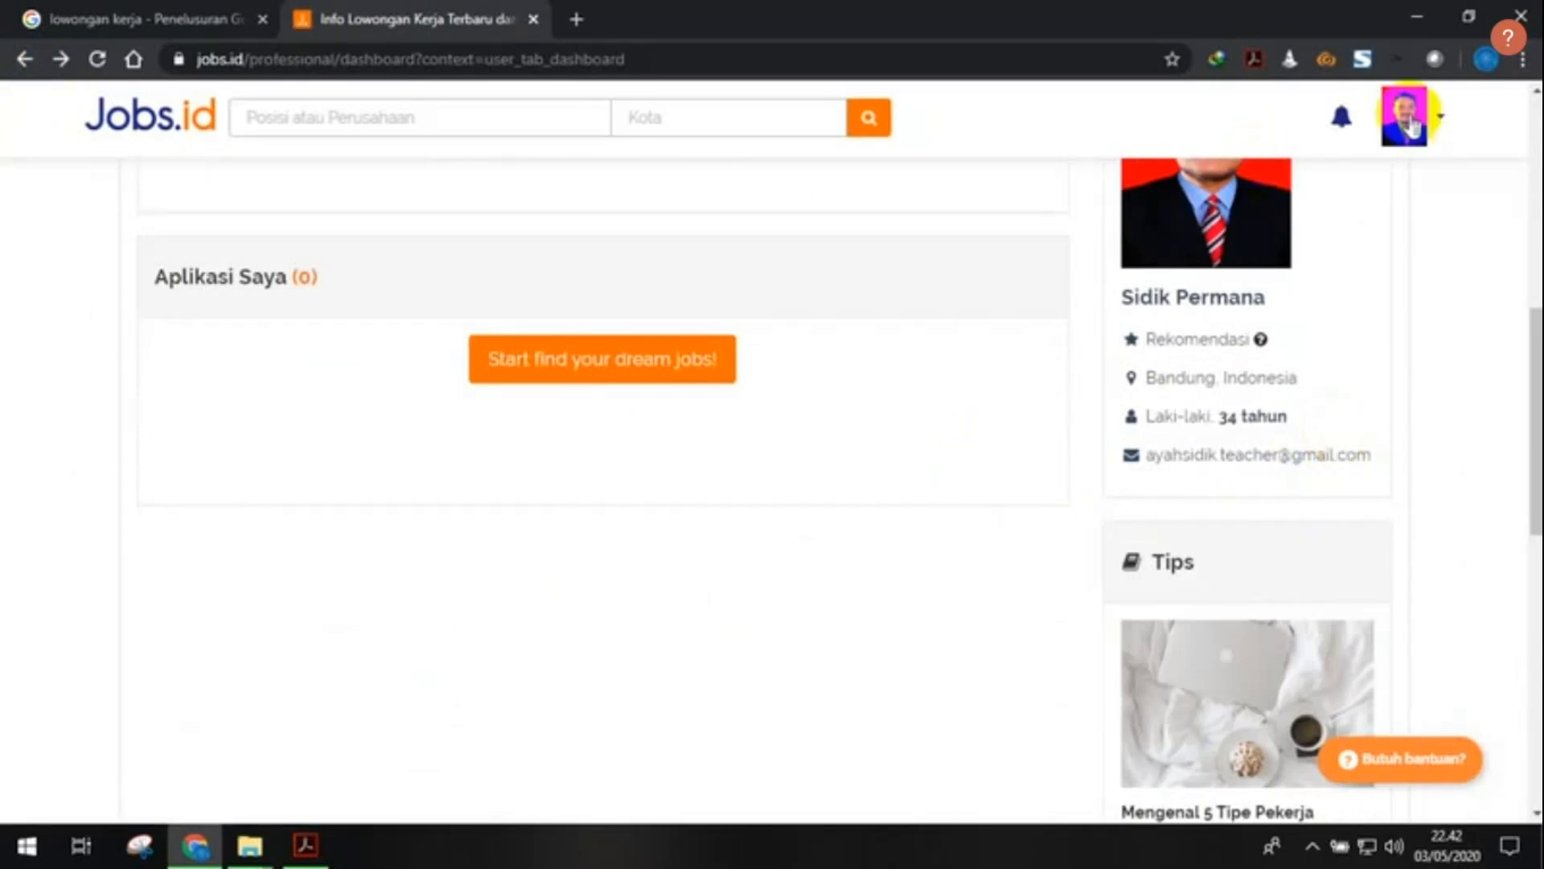
scroll(1328, 467, "down", 9)
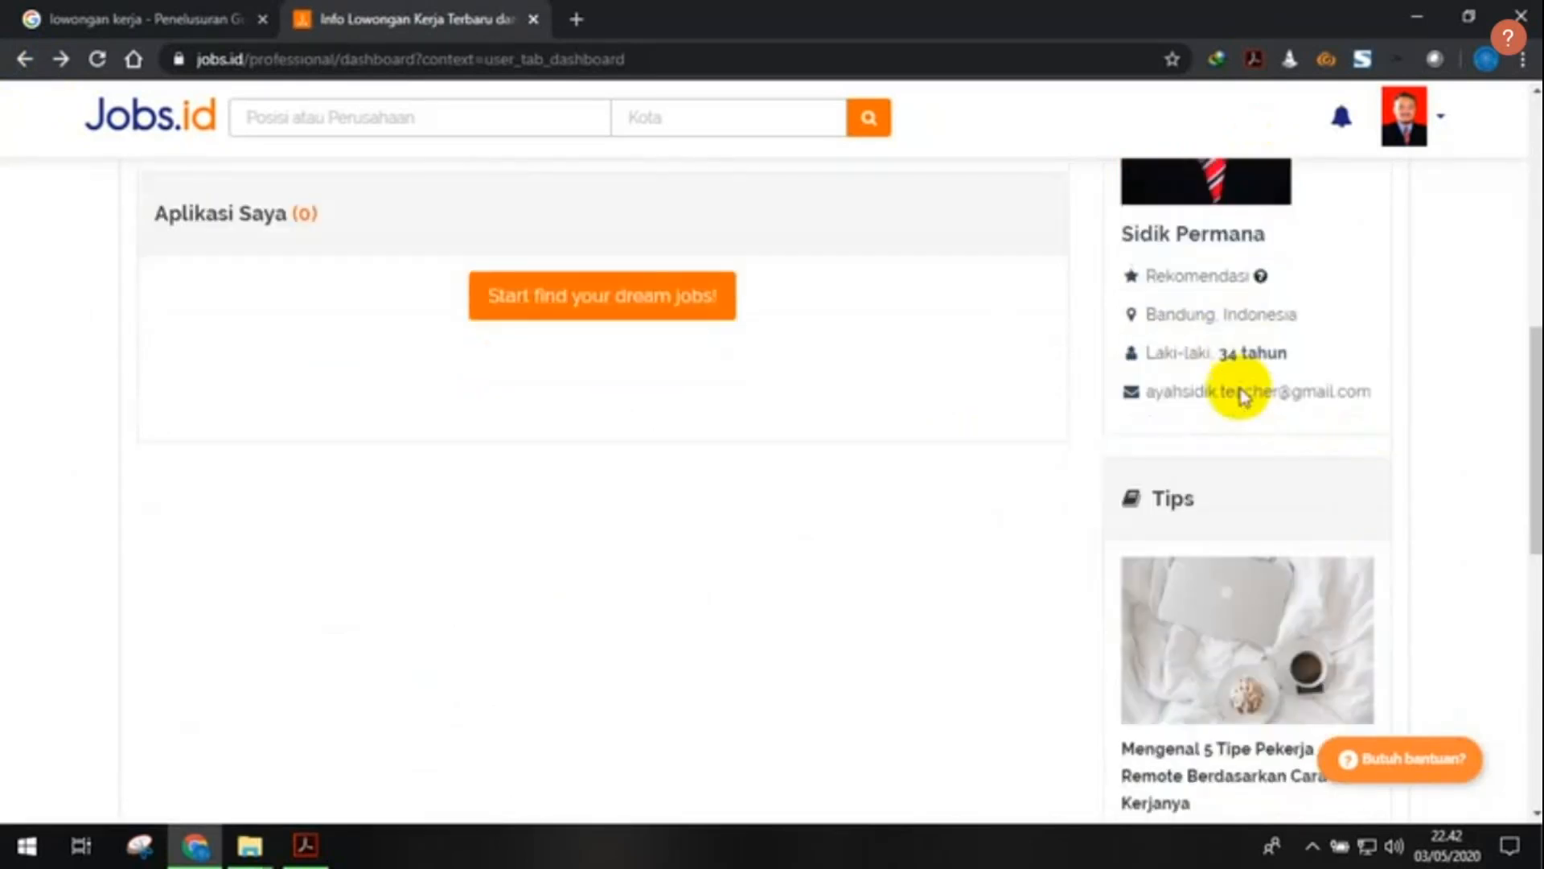
scroll(1269, 444, "down", 1)
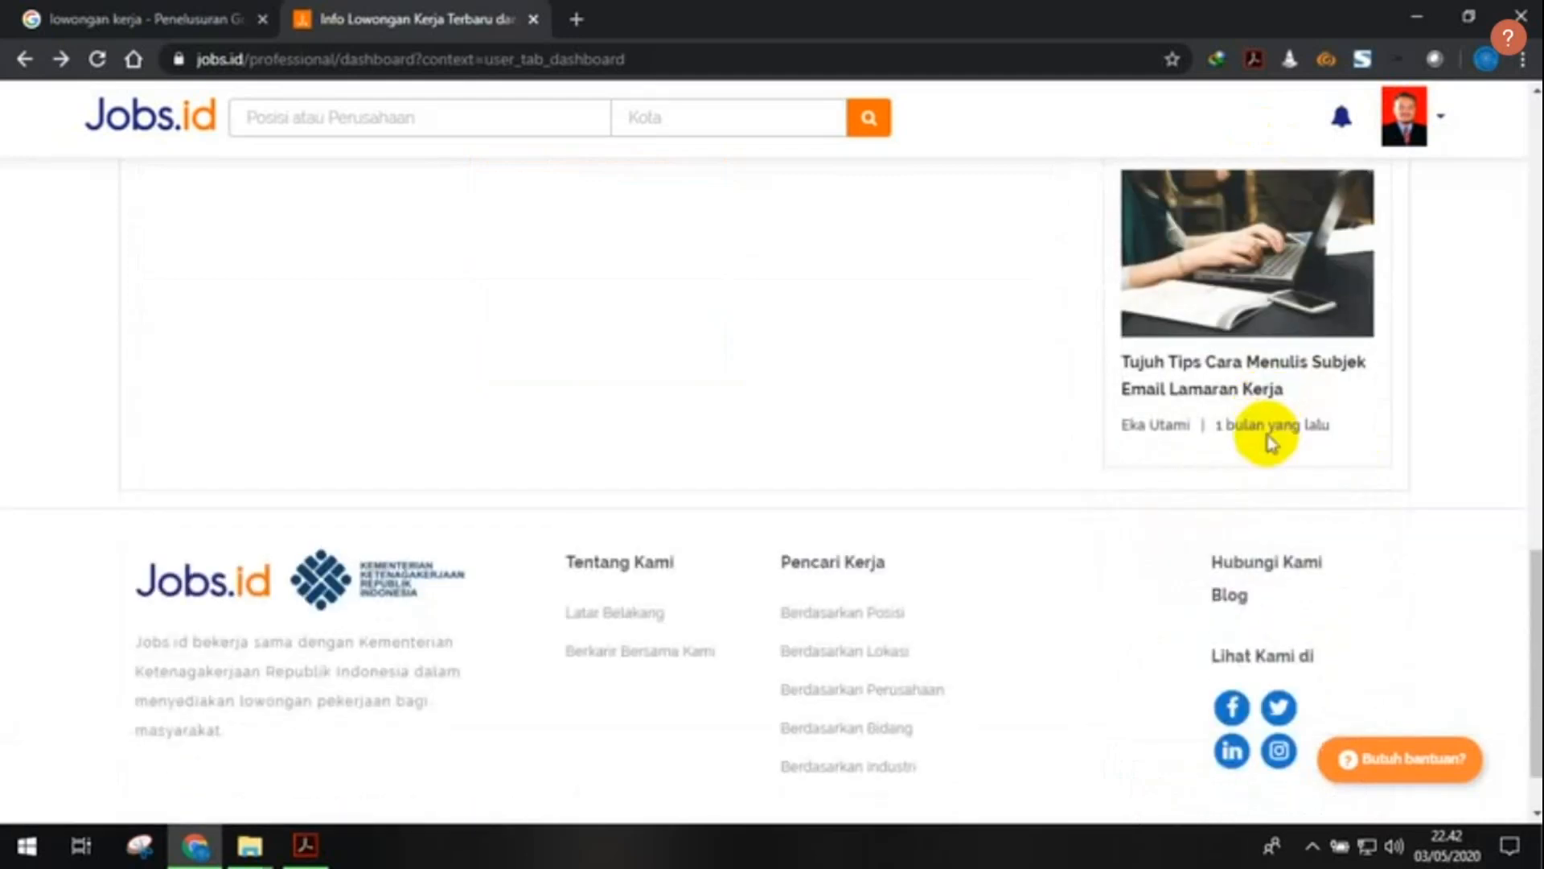
scroll(1270, 443, "up", 10)
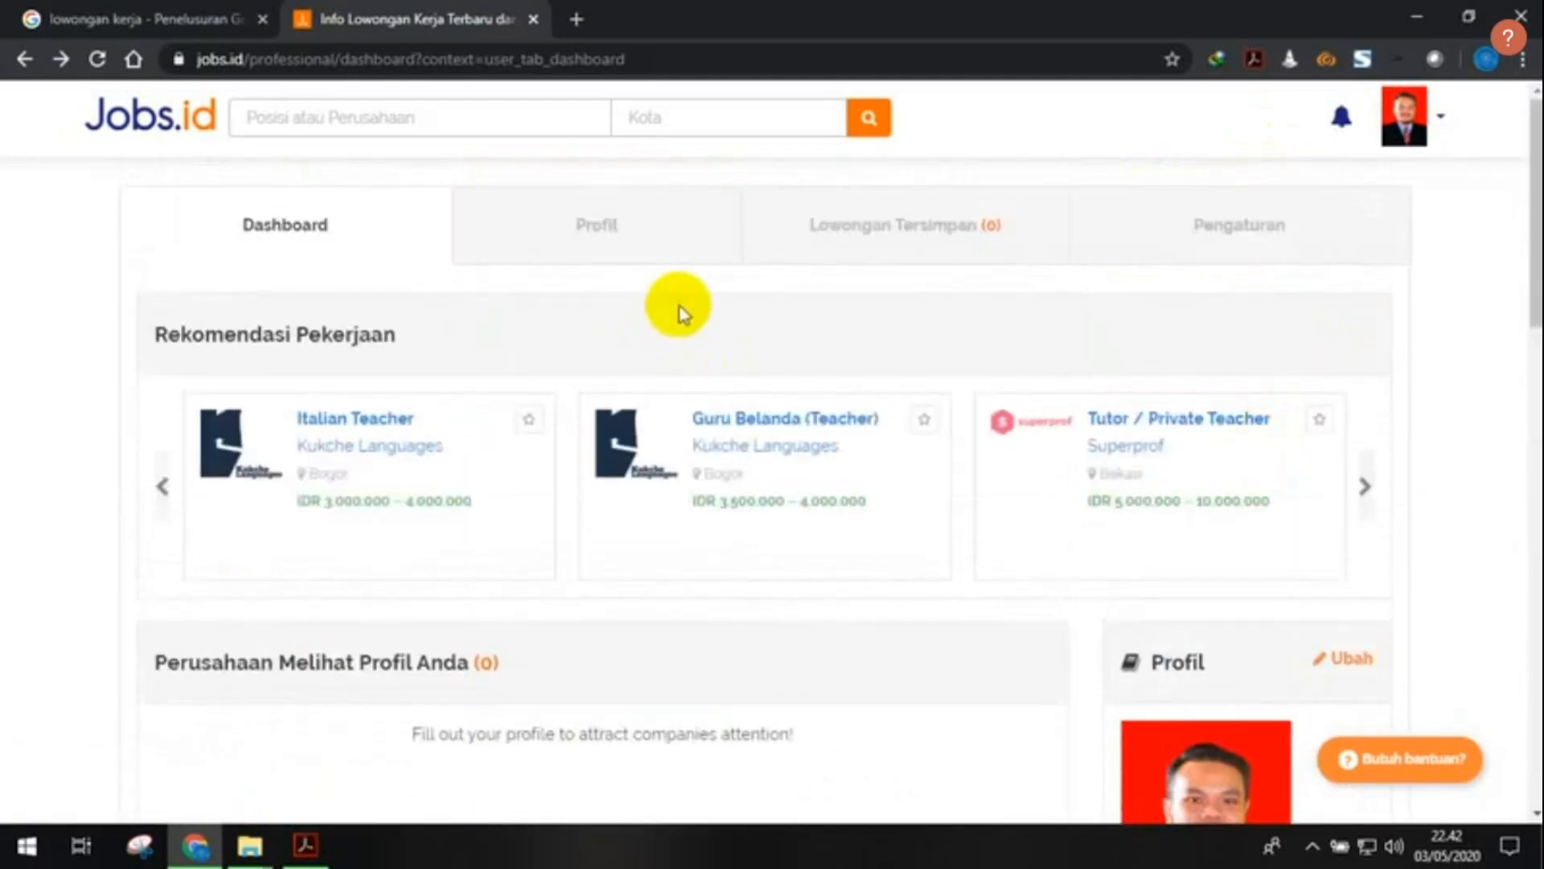
- Check the empty Lowongan Tersimpan list, then go to the Pengaturan account settings
left_click(893, 224)
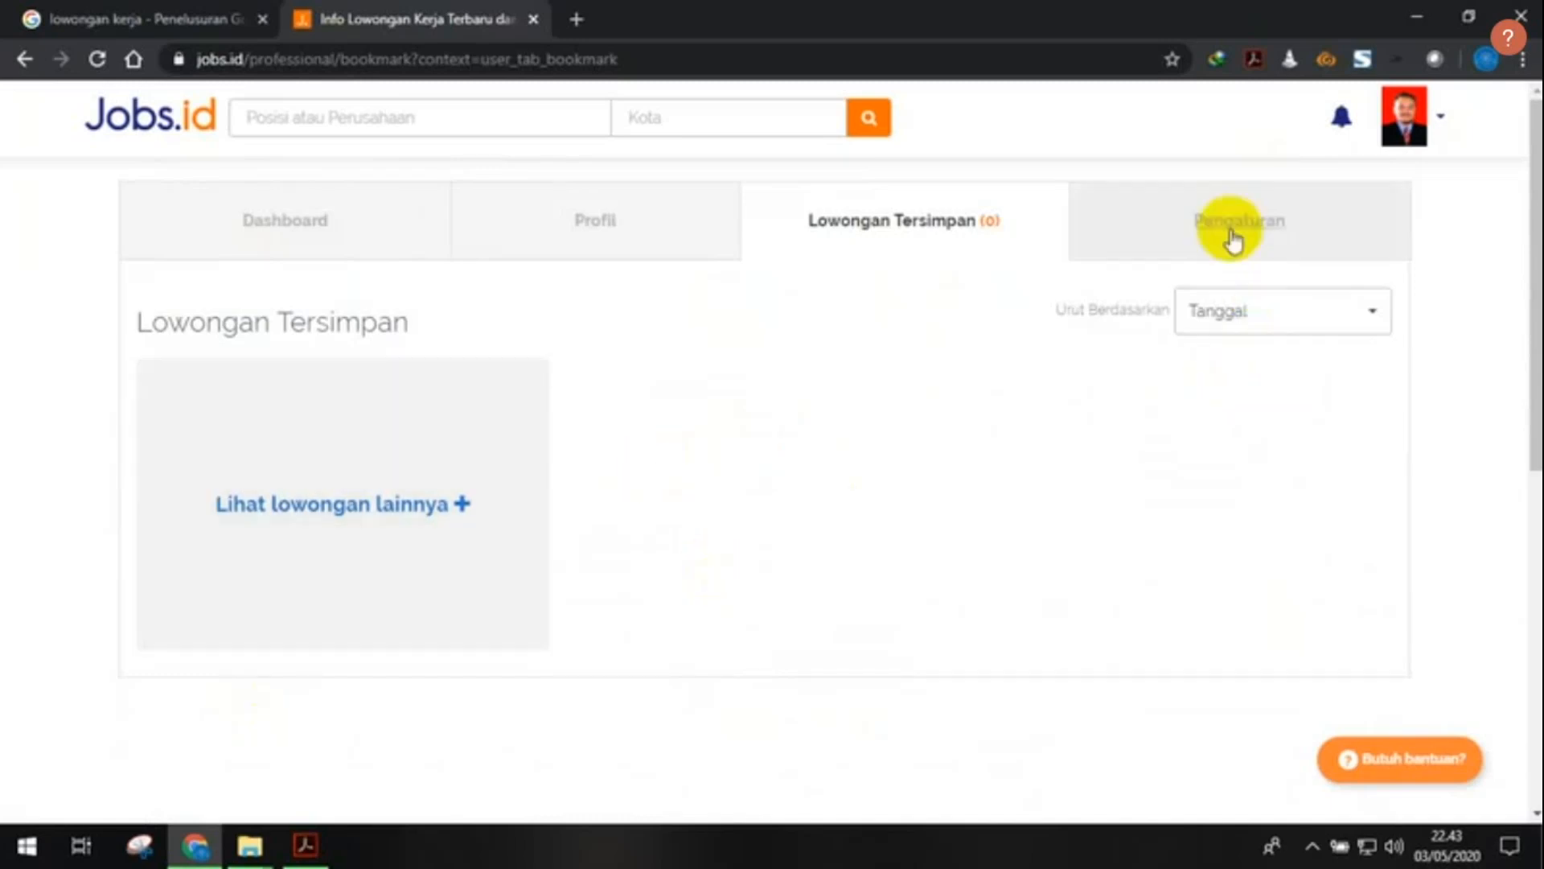
left_click(1367, 224)
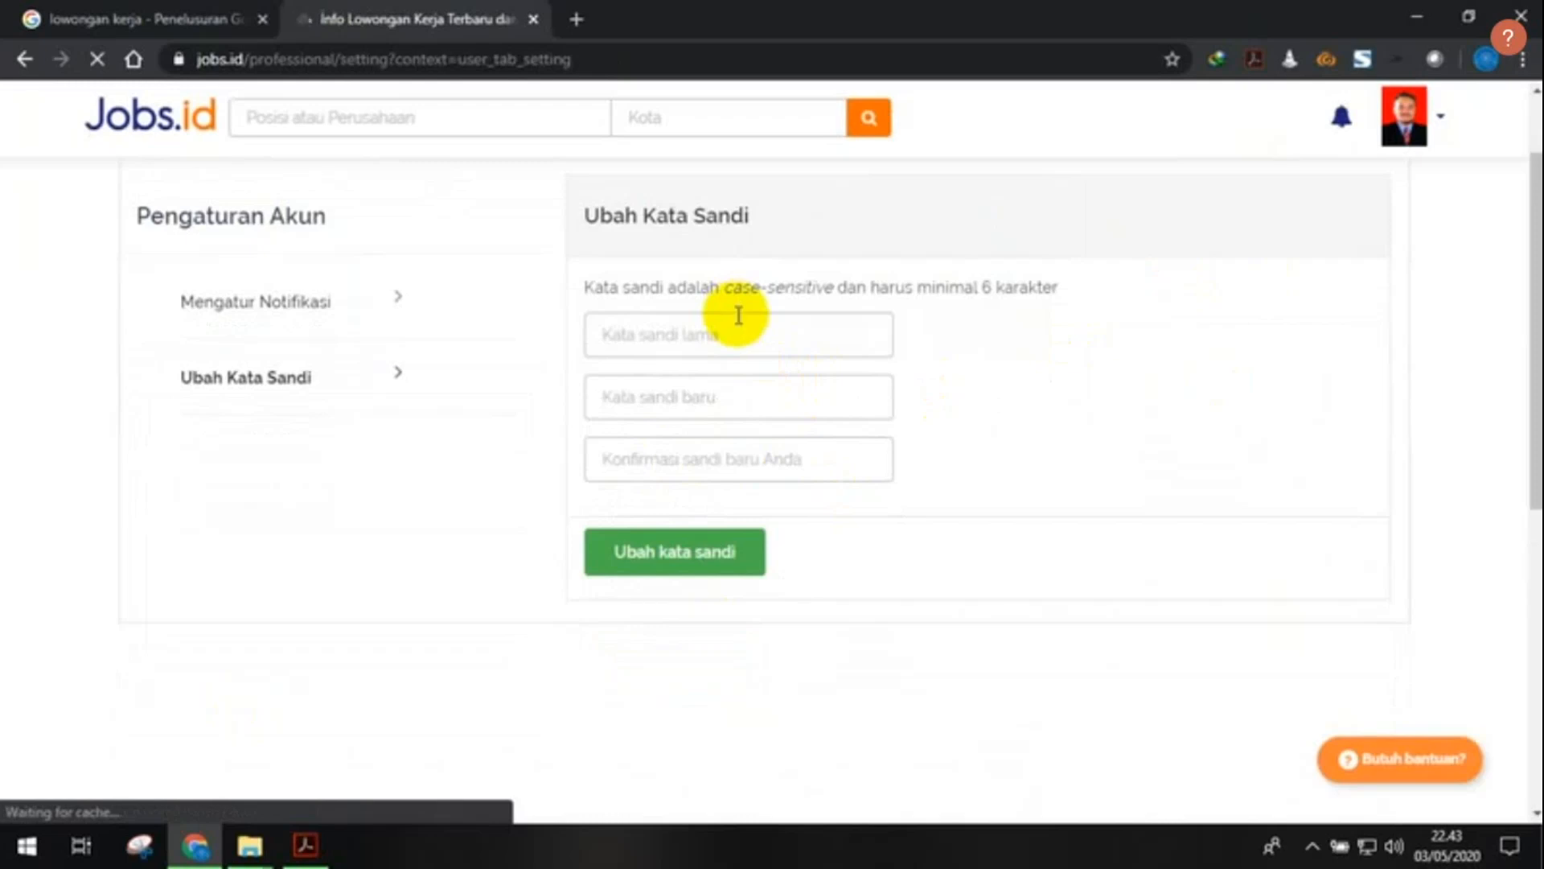
- Review the email notification settings, leaving all four enabled, then return to the Profil tab
left_click(493, 413)
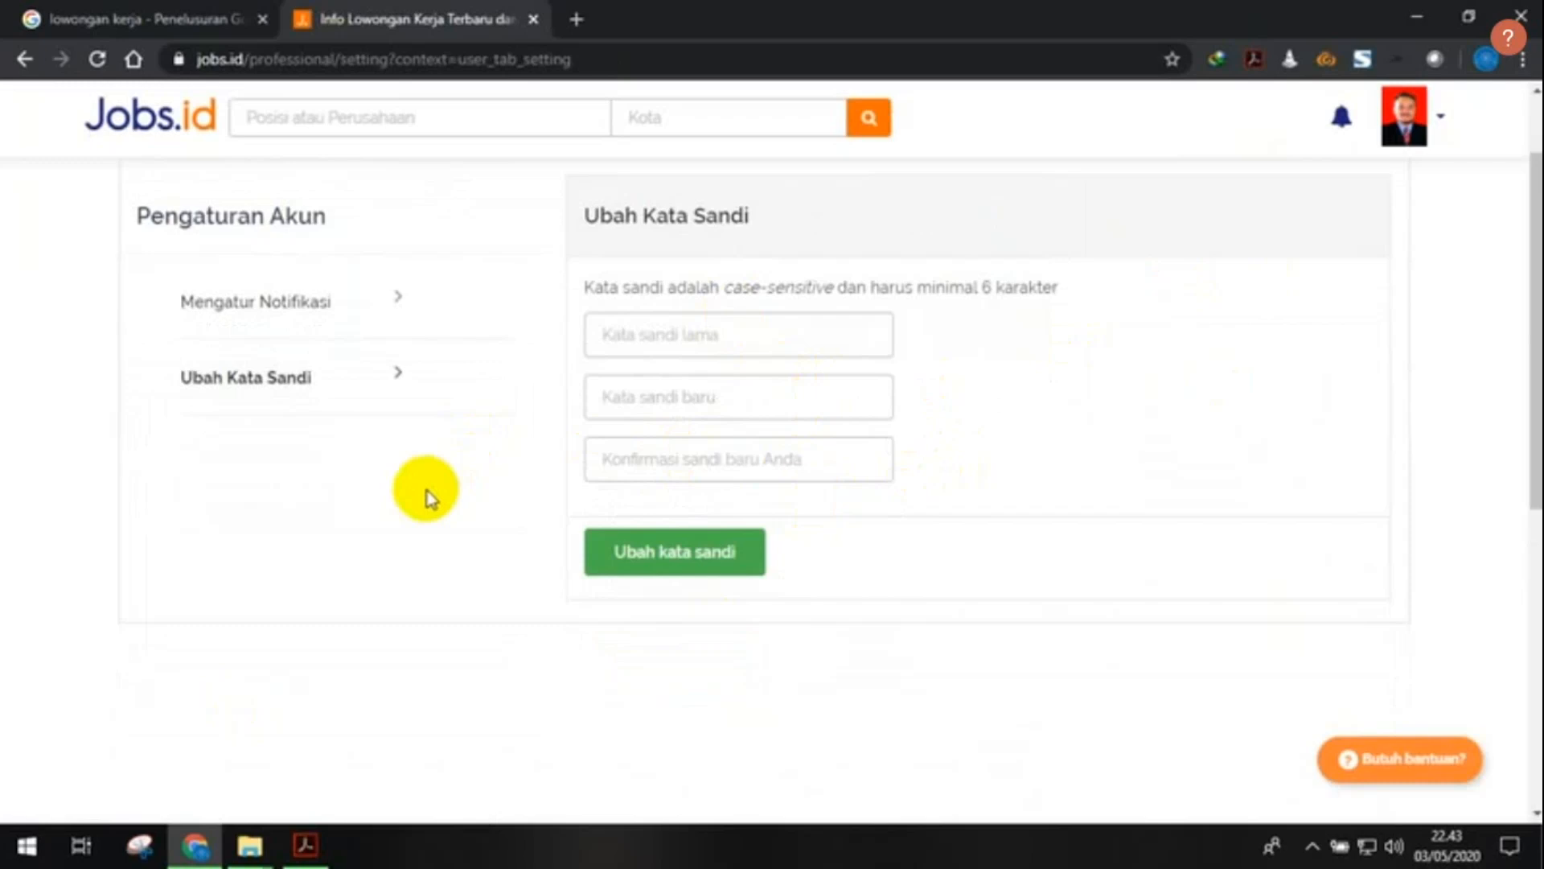
scroll(369, 534, "up", 2)
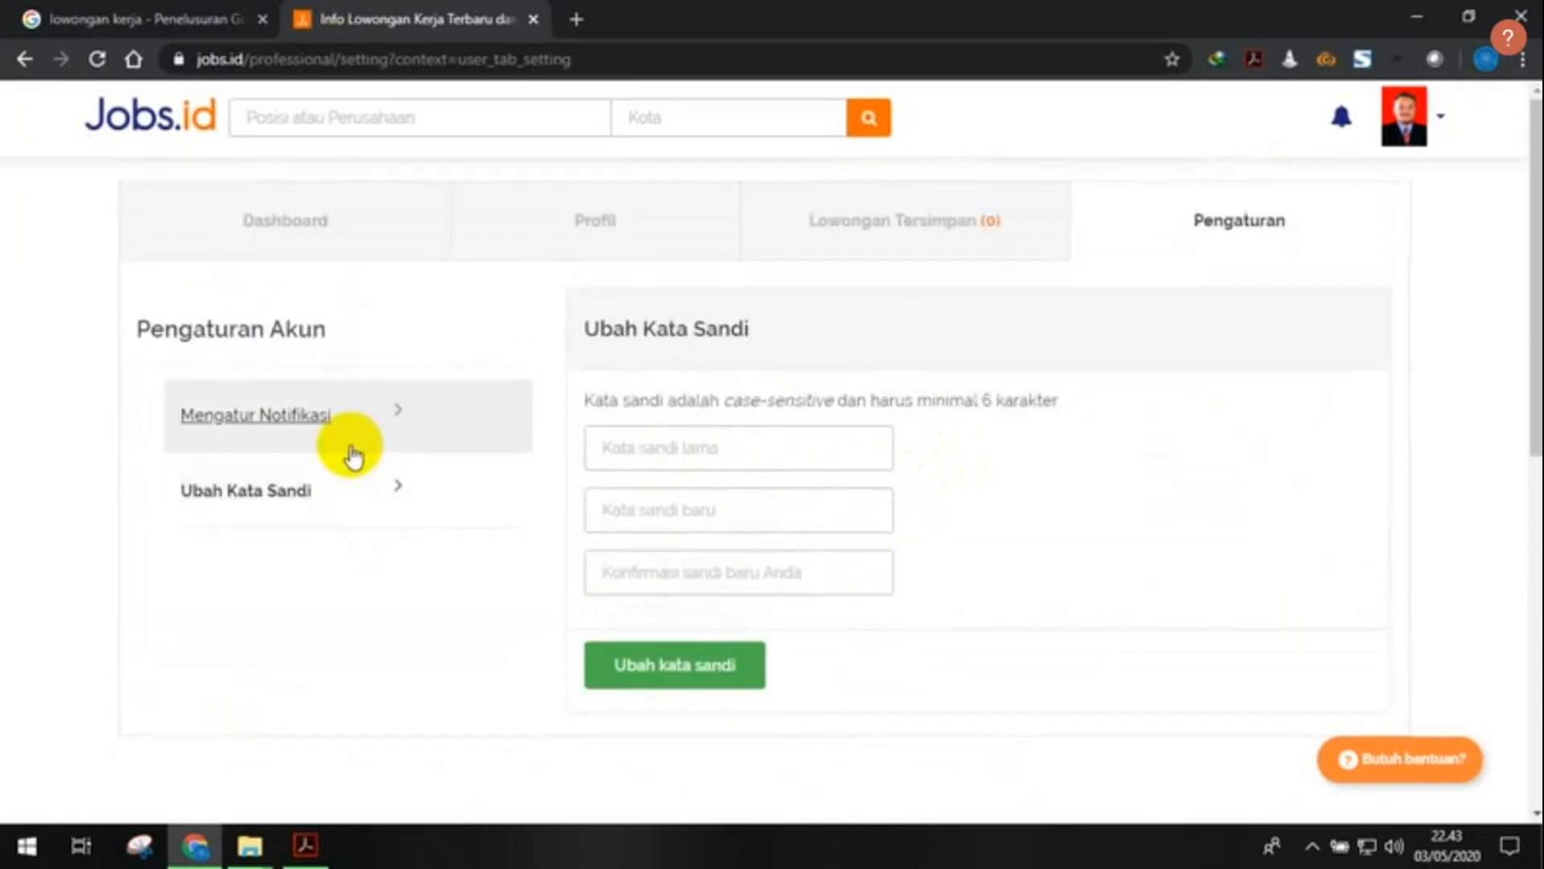
left_click(454, 431)
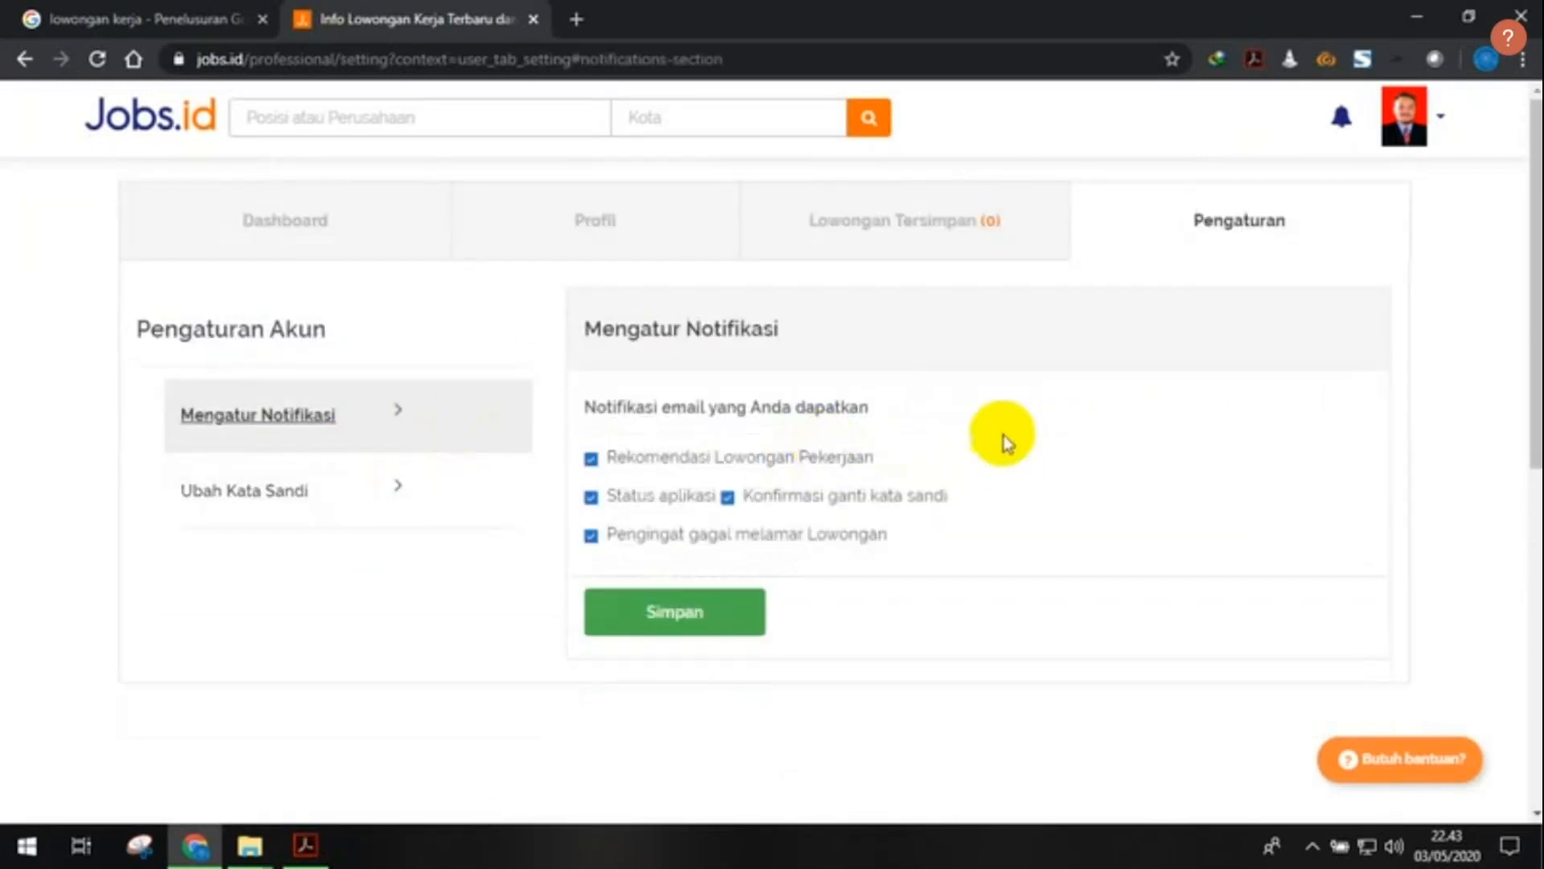
scroll(996, 417, "down", 2)
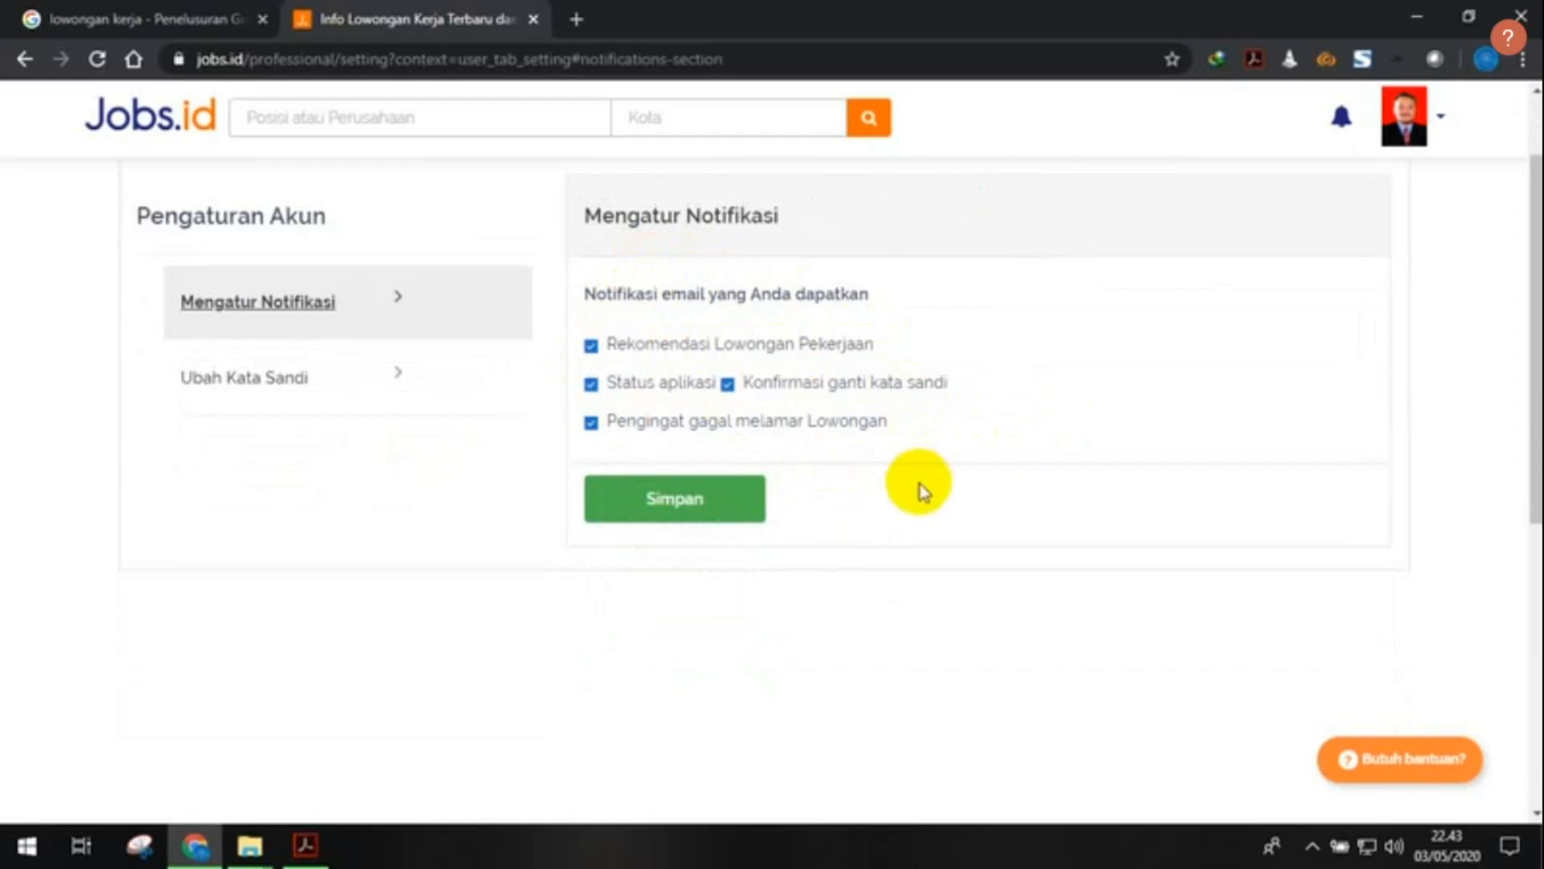
scroll(958, 494, "up", 2)
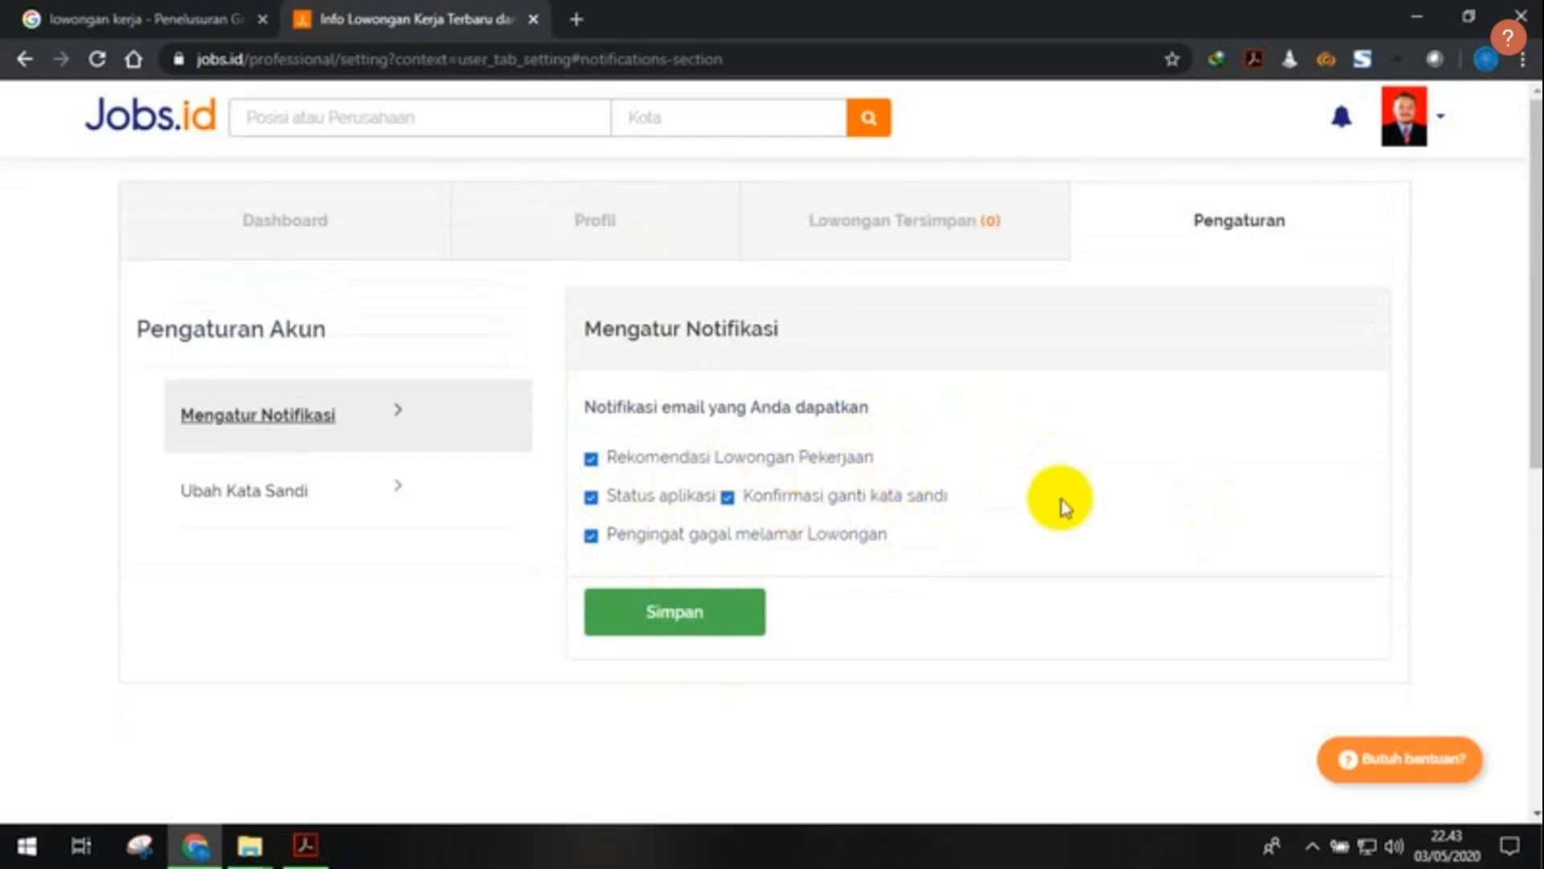
left_click(517, 254)
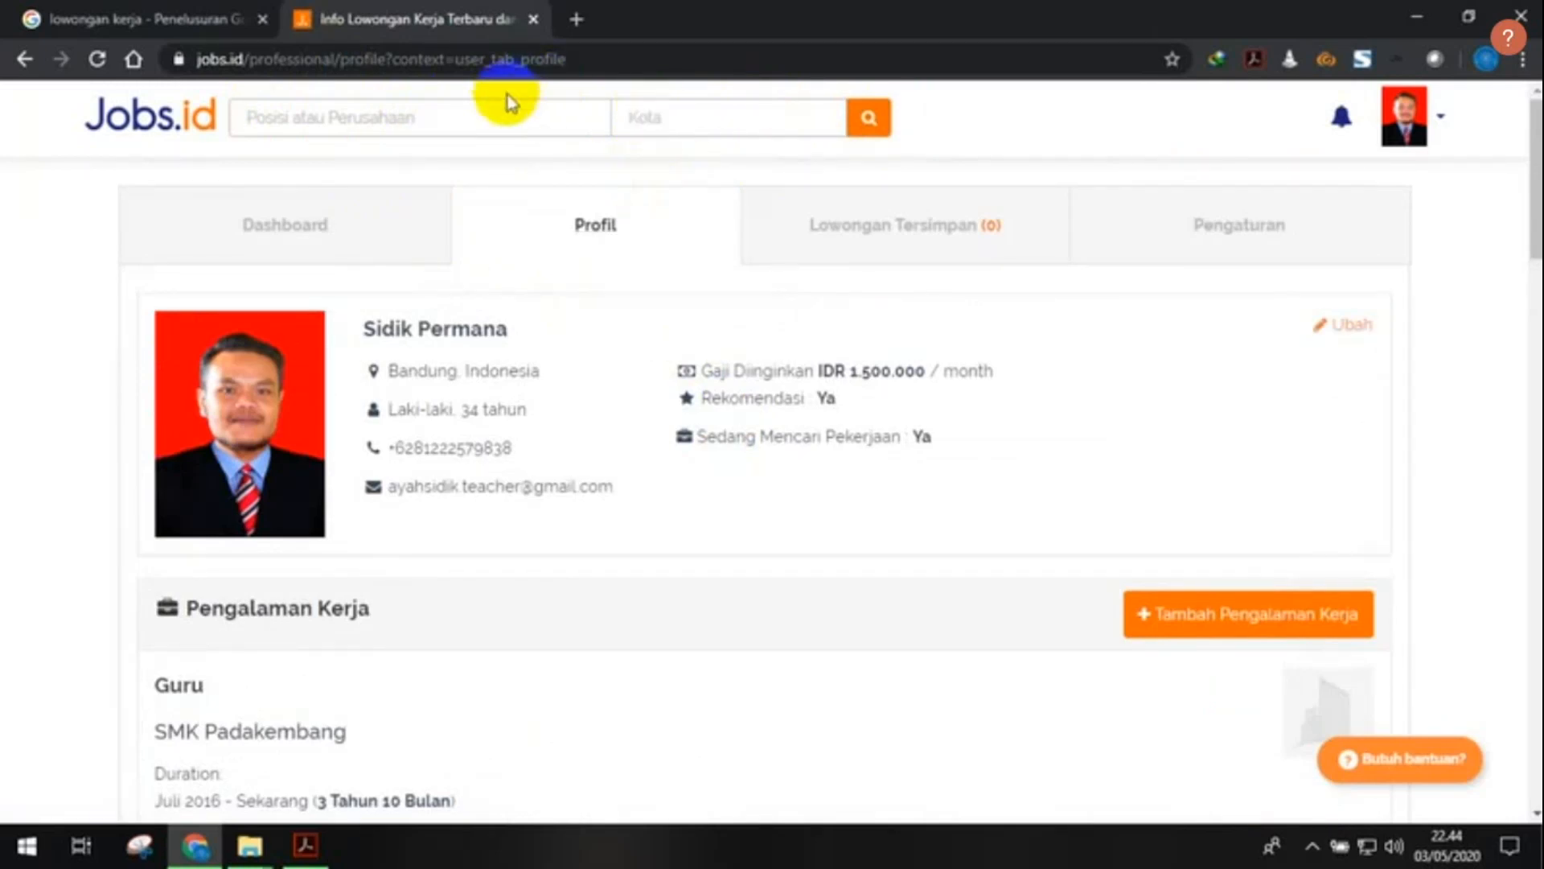
- Enter 'guru' as the position keyword and Tasikmalaya as the city
left_click(505, 125)
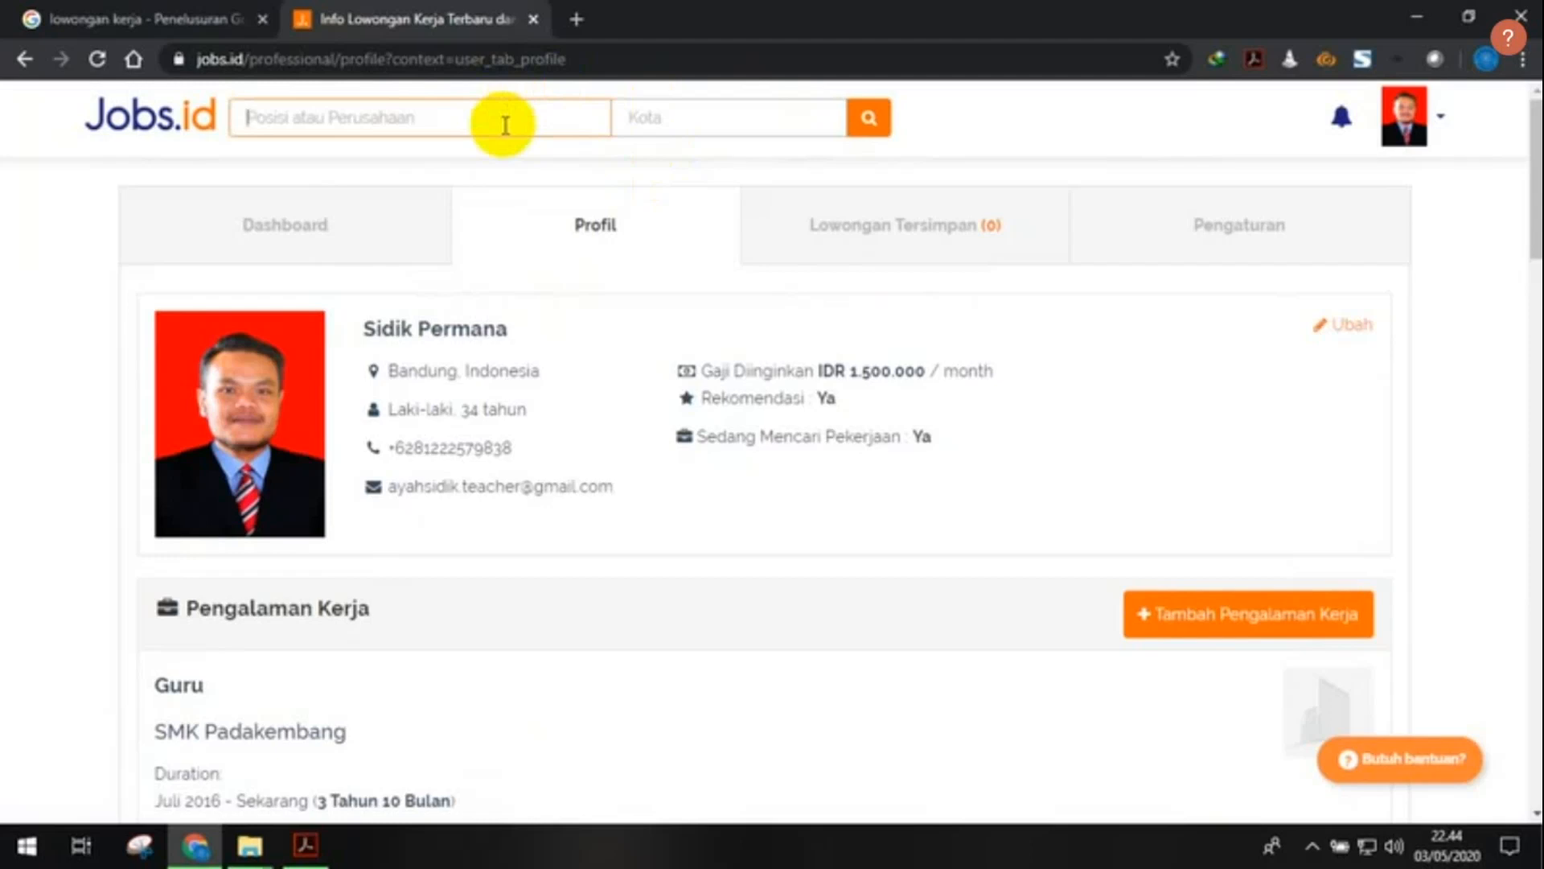
type("gur")
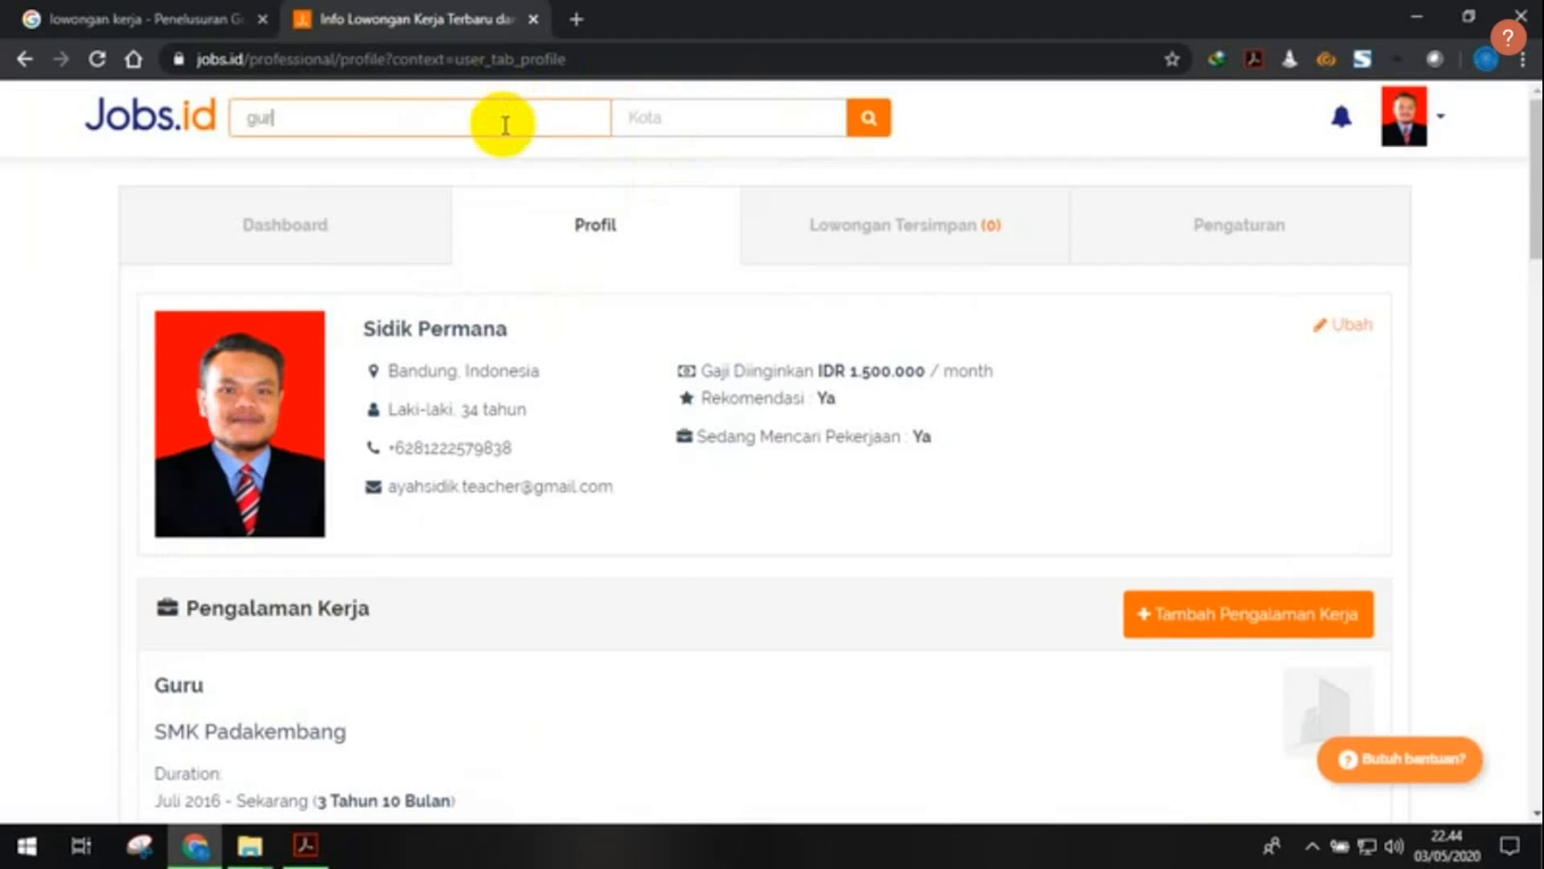
type("u smk")
key("BackSpace")
key("BackSpace")
key("BackSpace")
key("BackSpace")
left_click(678, 123)
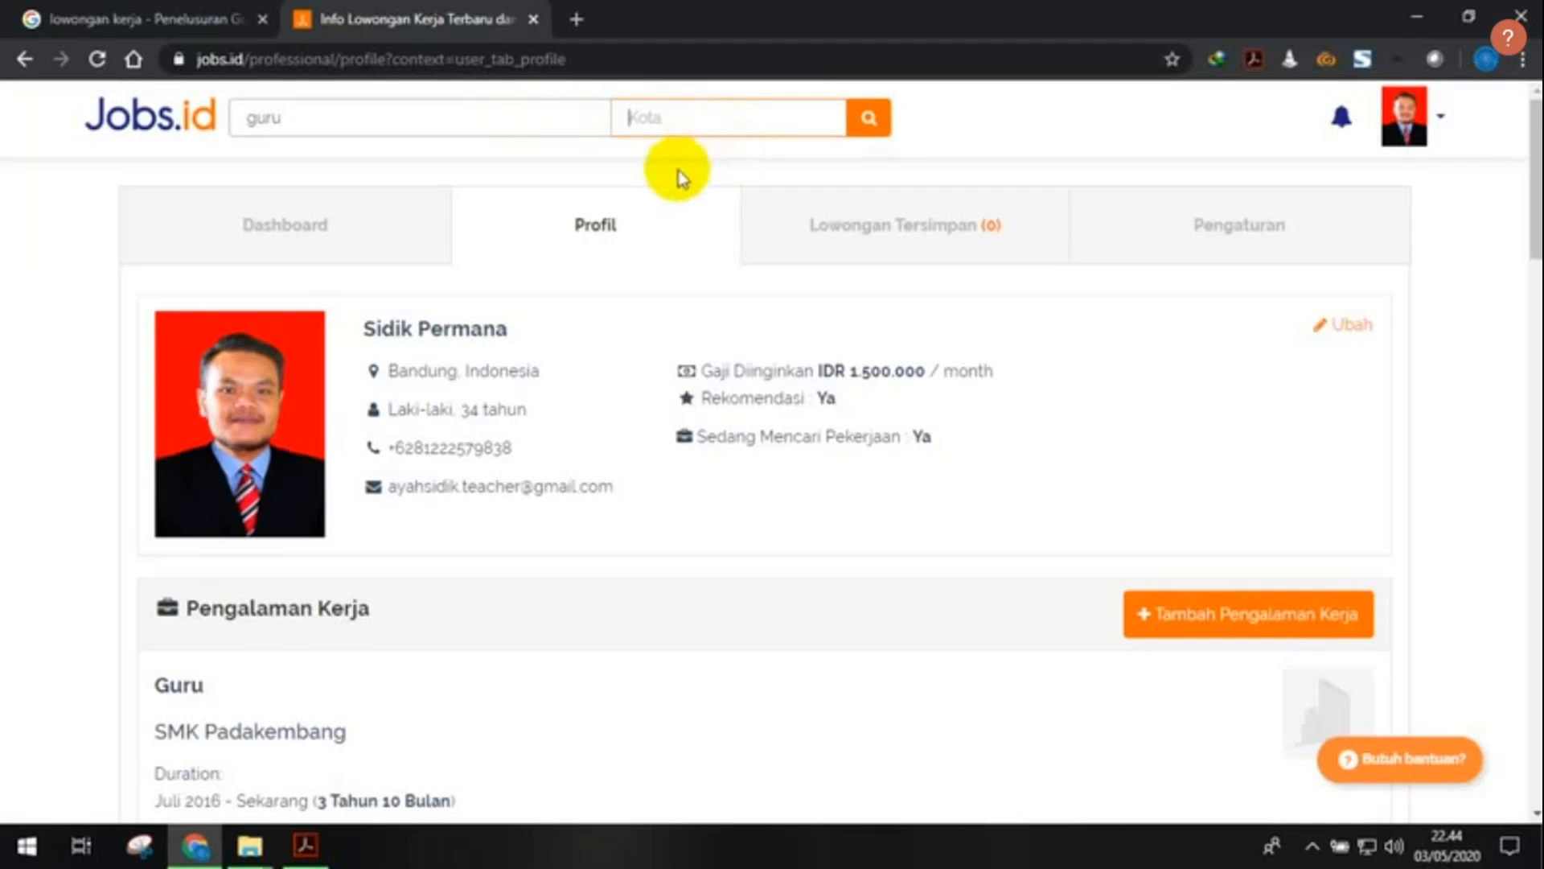
type("tasi")
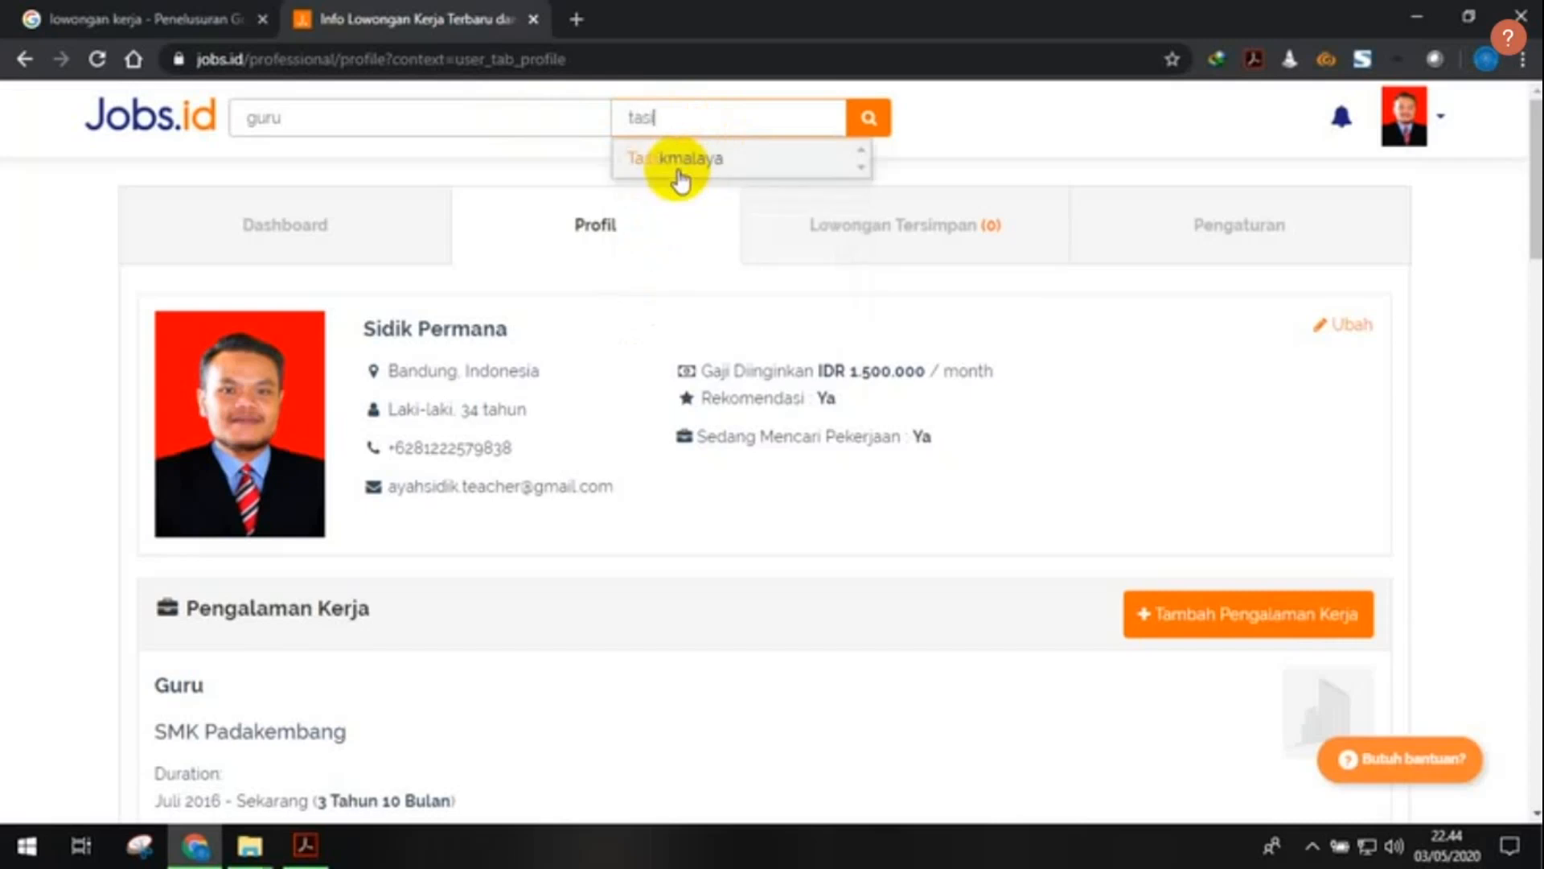
type("kmalaya")
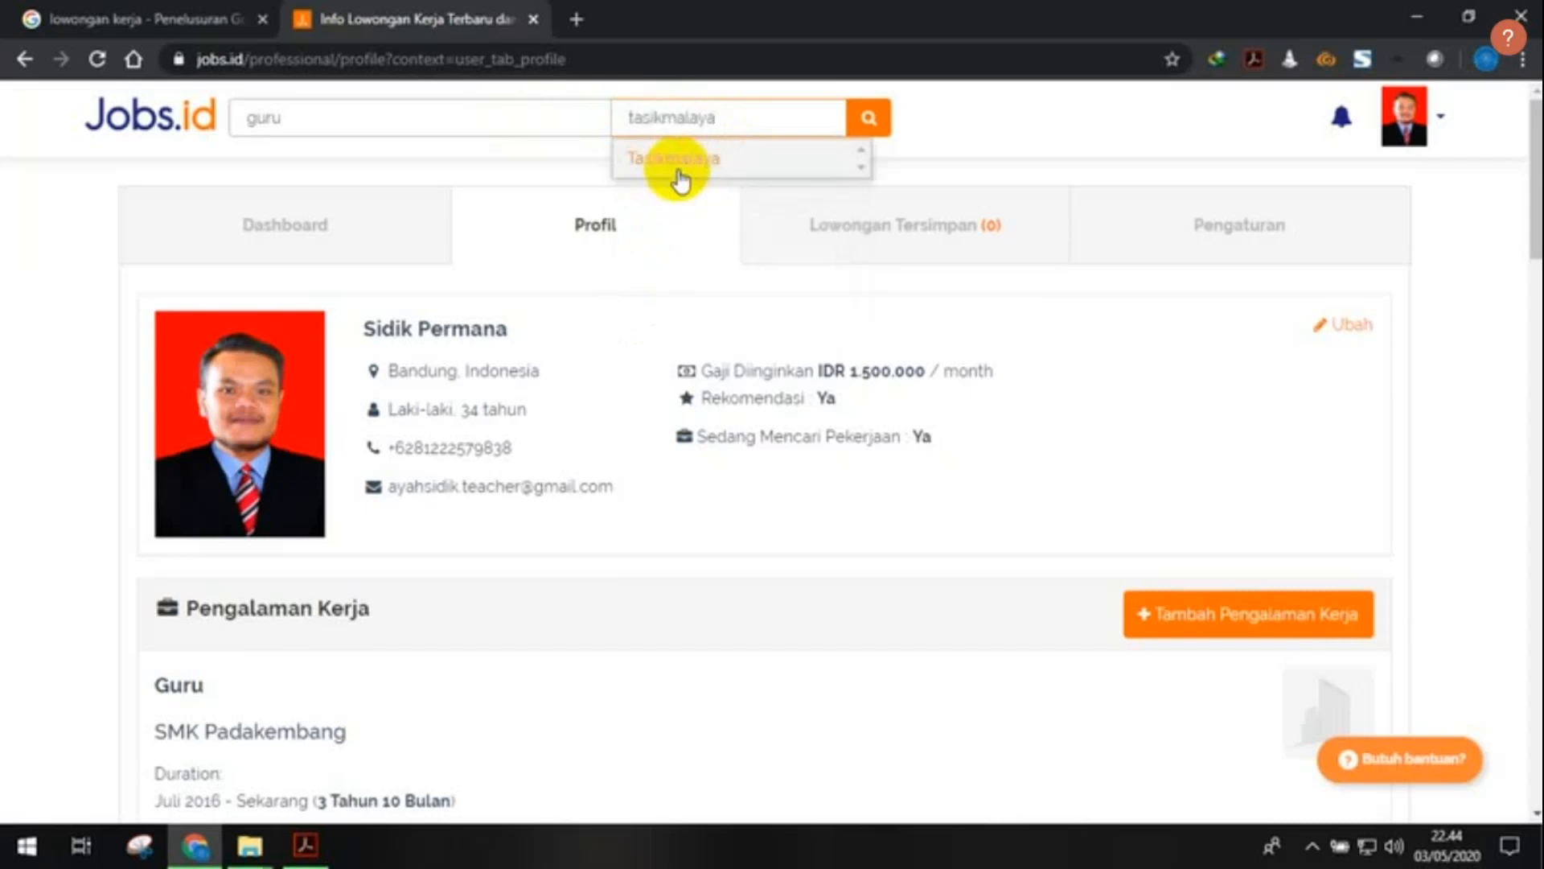
left_click(736, 158)
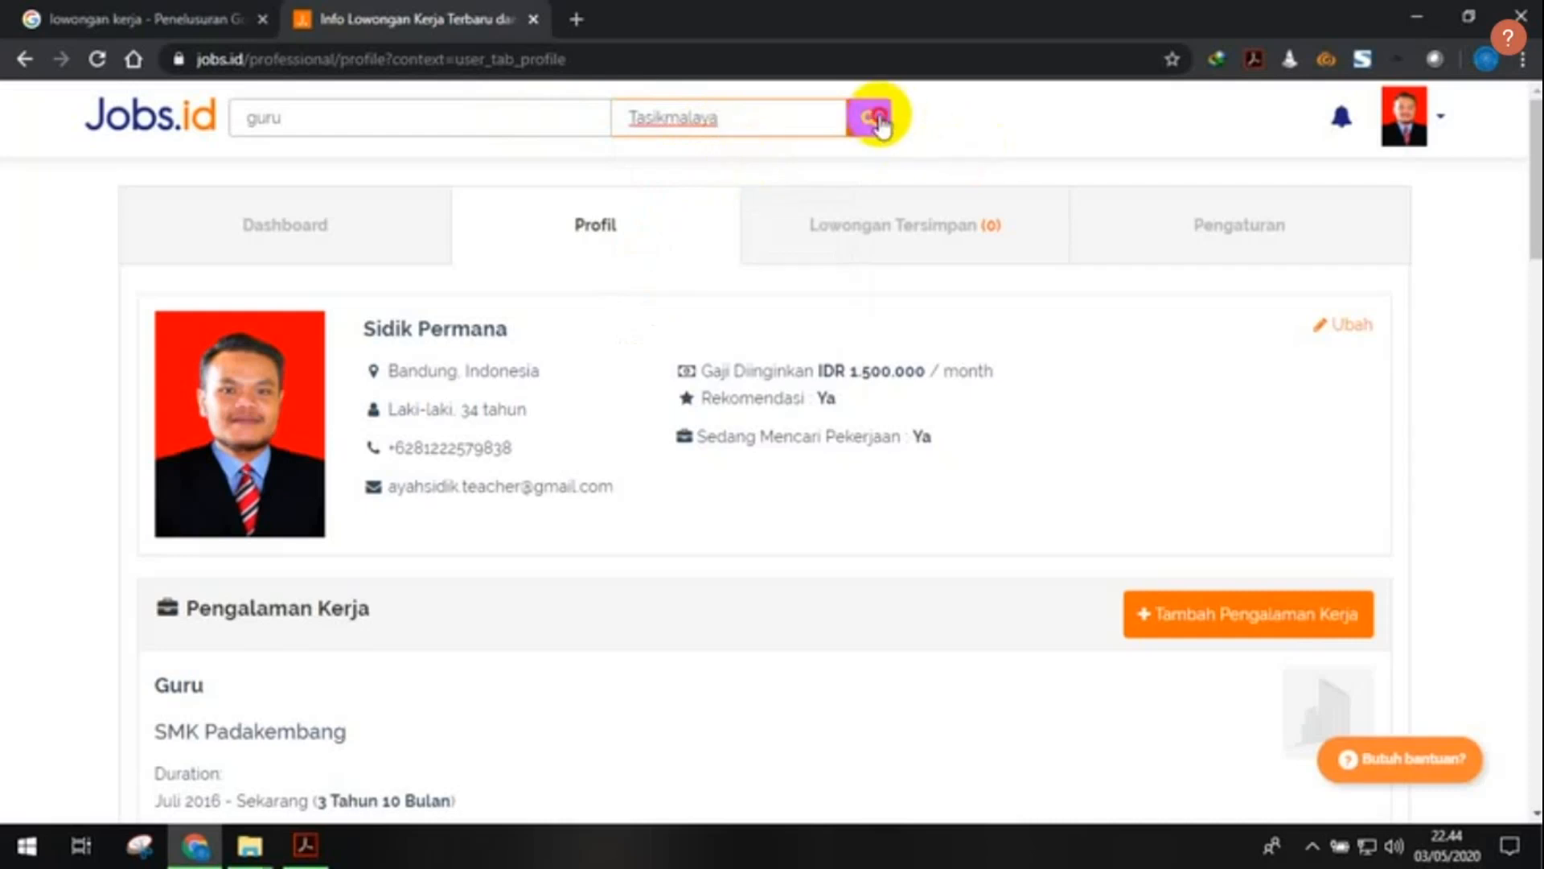
- Search guru in Tasikmalaya and review the single Field Education Consultant result
left_click(879, 120)
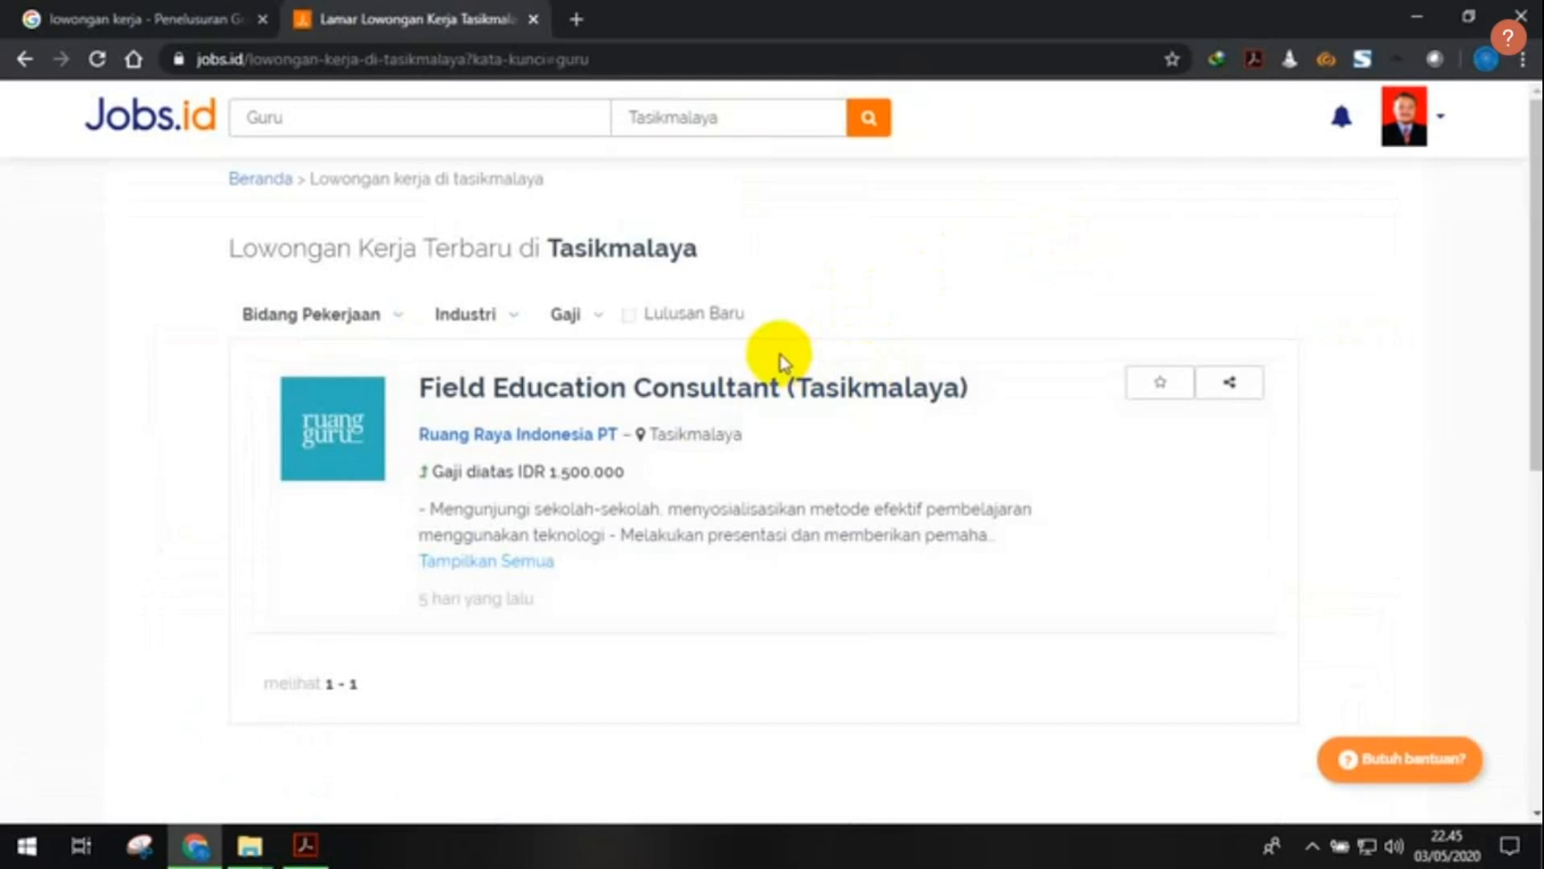
scroll(814, 321, "down", 3)
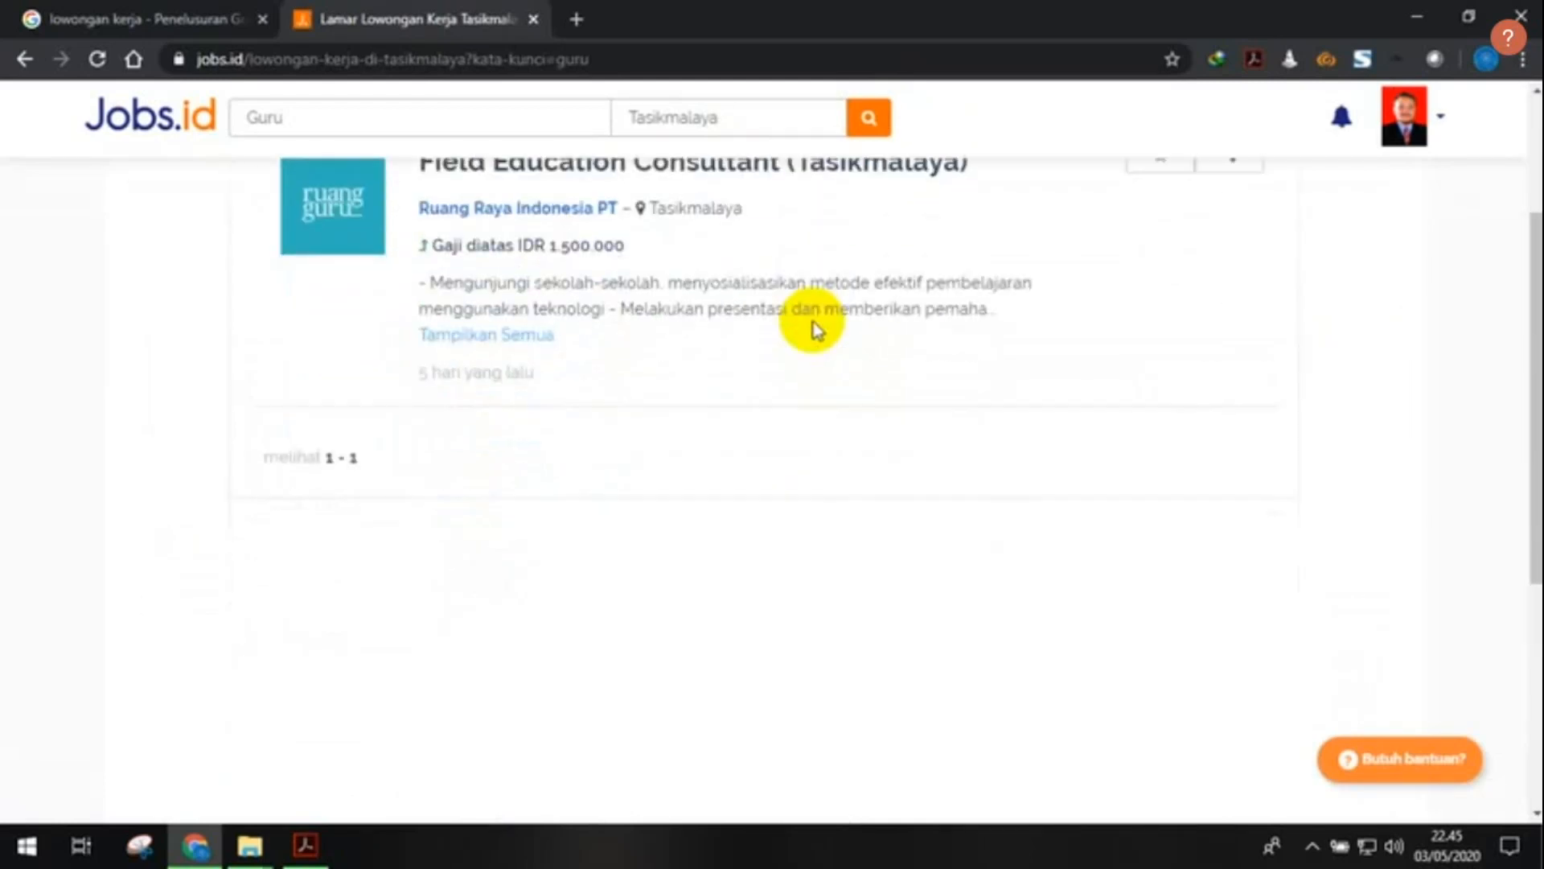
scroll(814, 321, "up", 3)
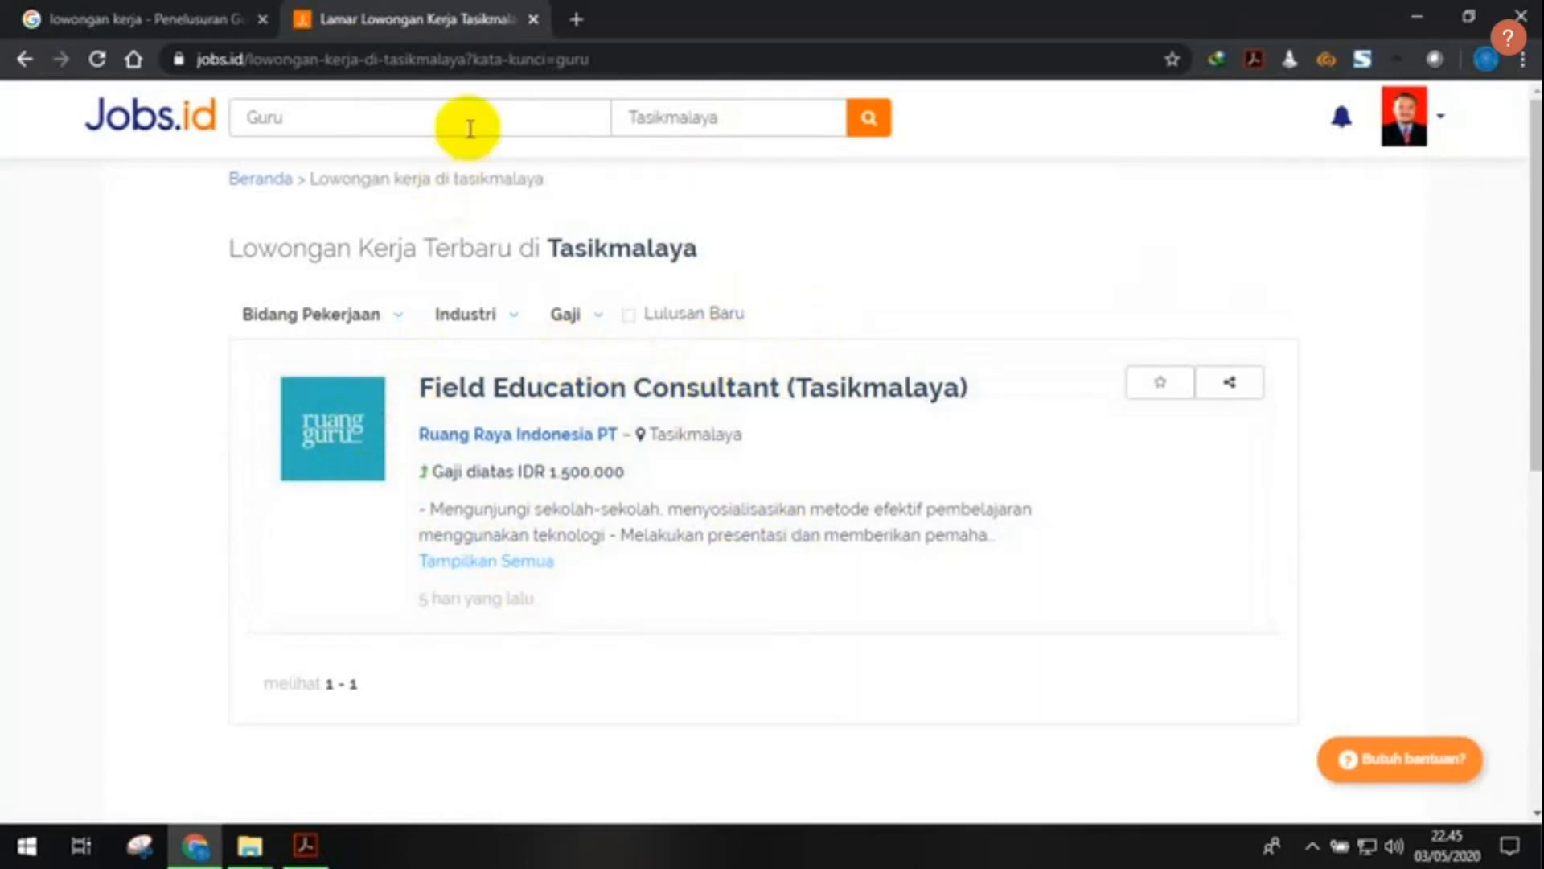
- Clear the guru keyword and search all vacancies in Tasikmalaya
left_click_drag(471, 128, 220, 112)
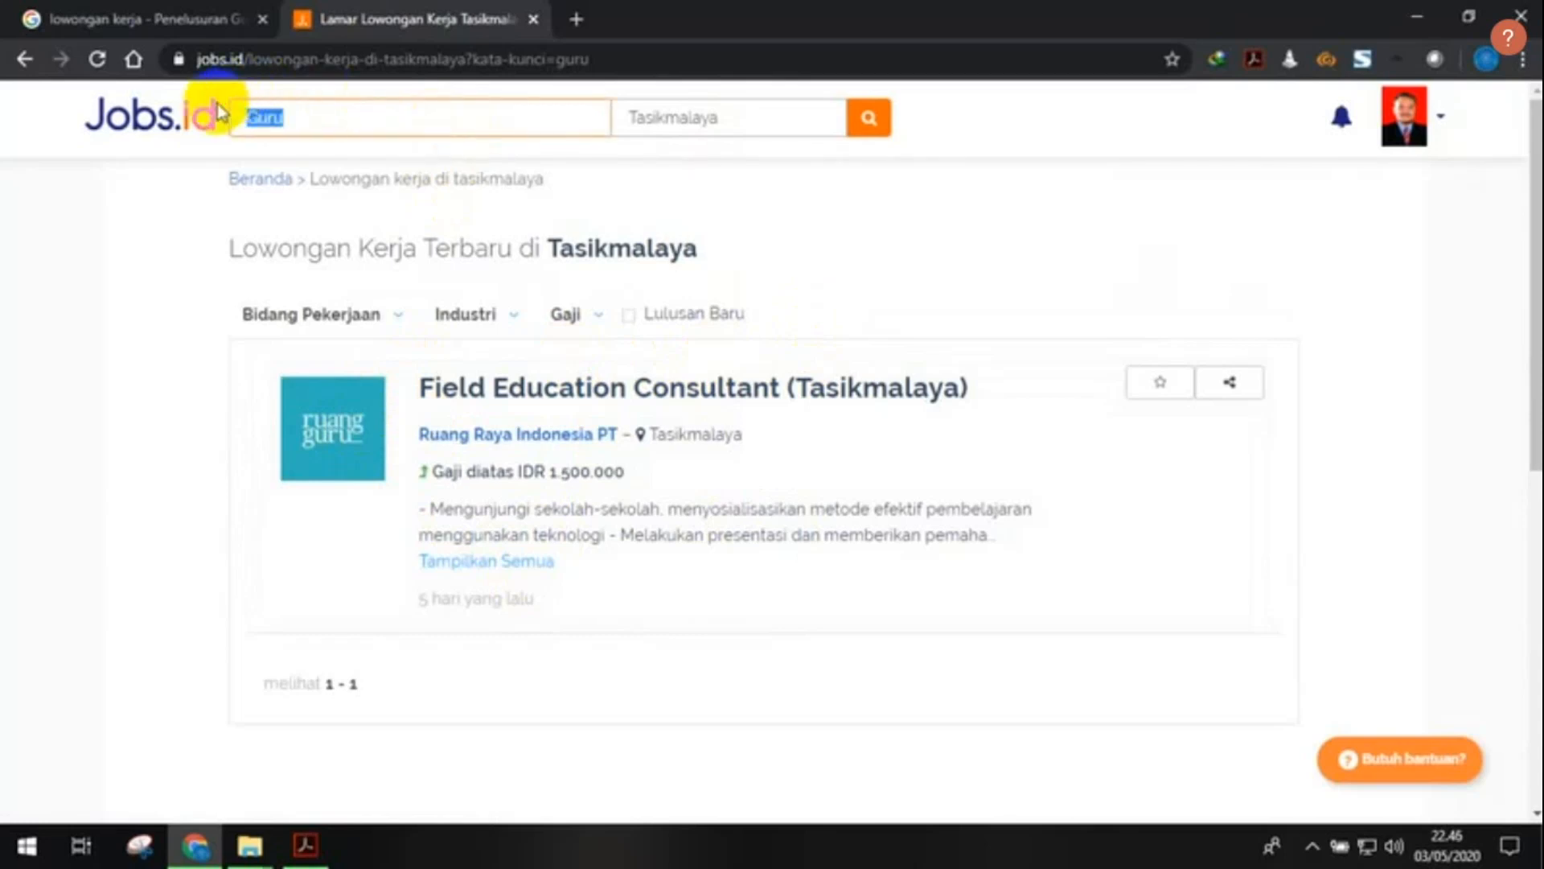
key("BackSpace")
left_click(679, 113)
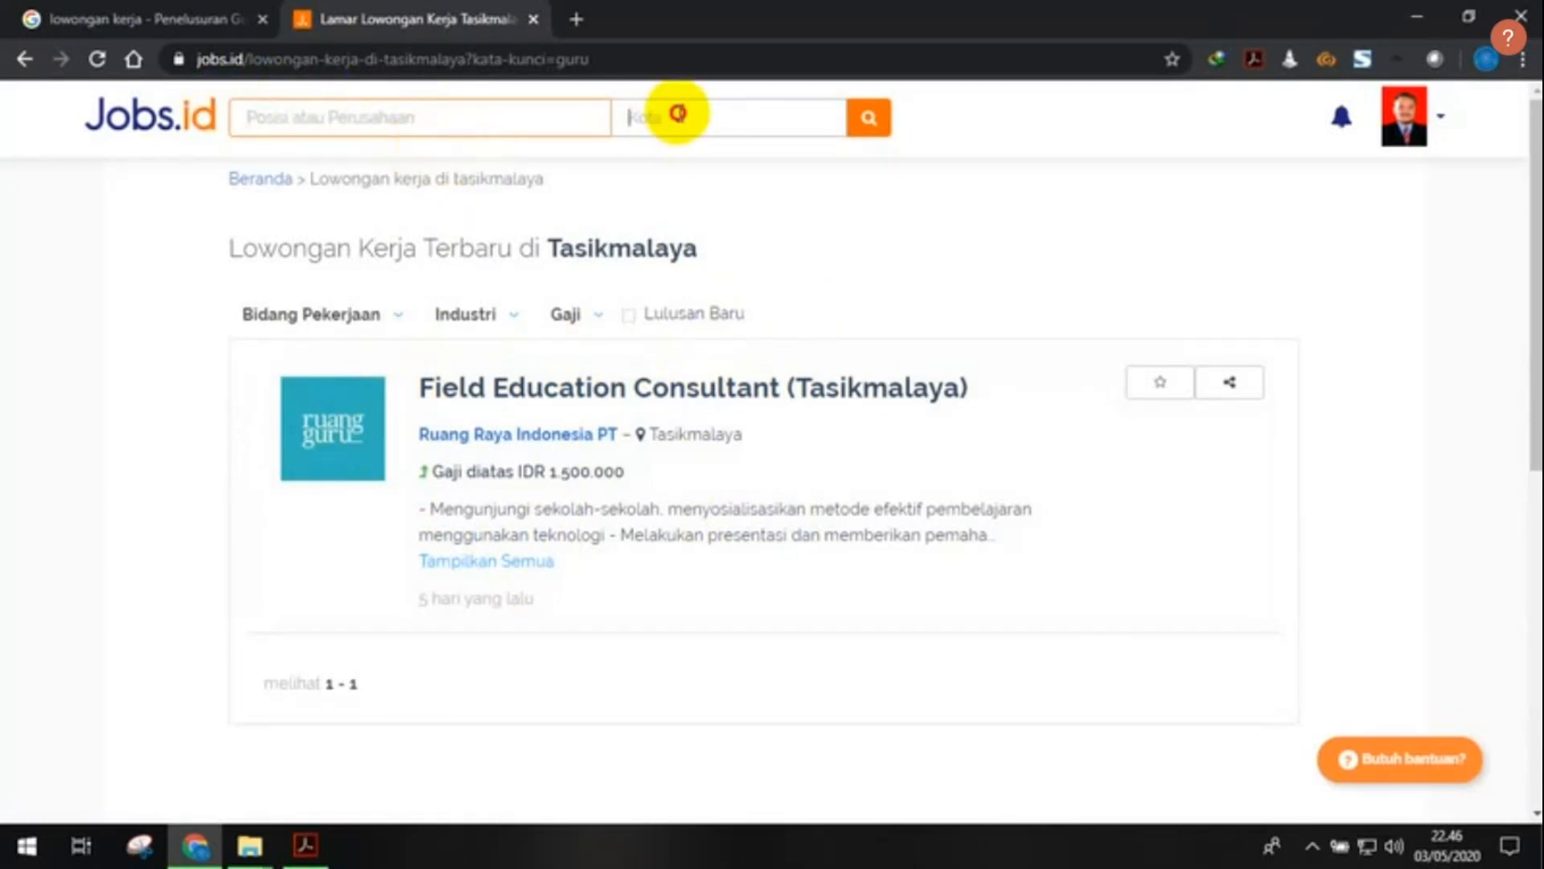
type("tas")
left_click(702, 164)
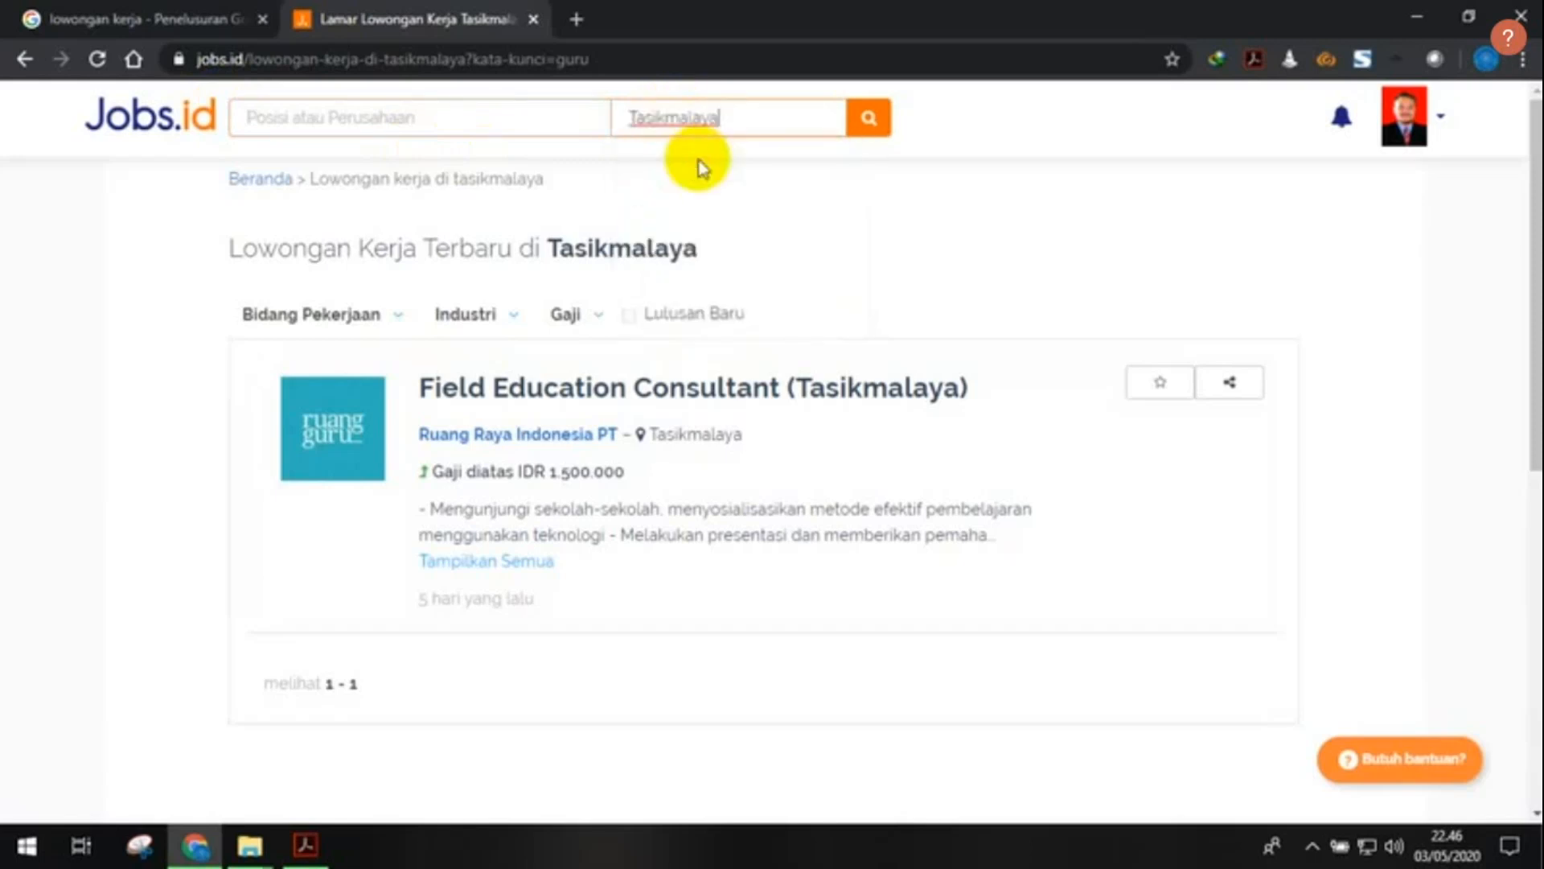
left_click(869, 129)
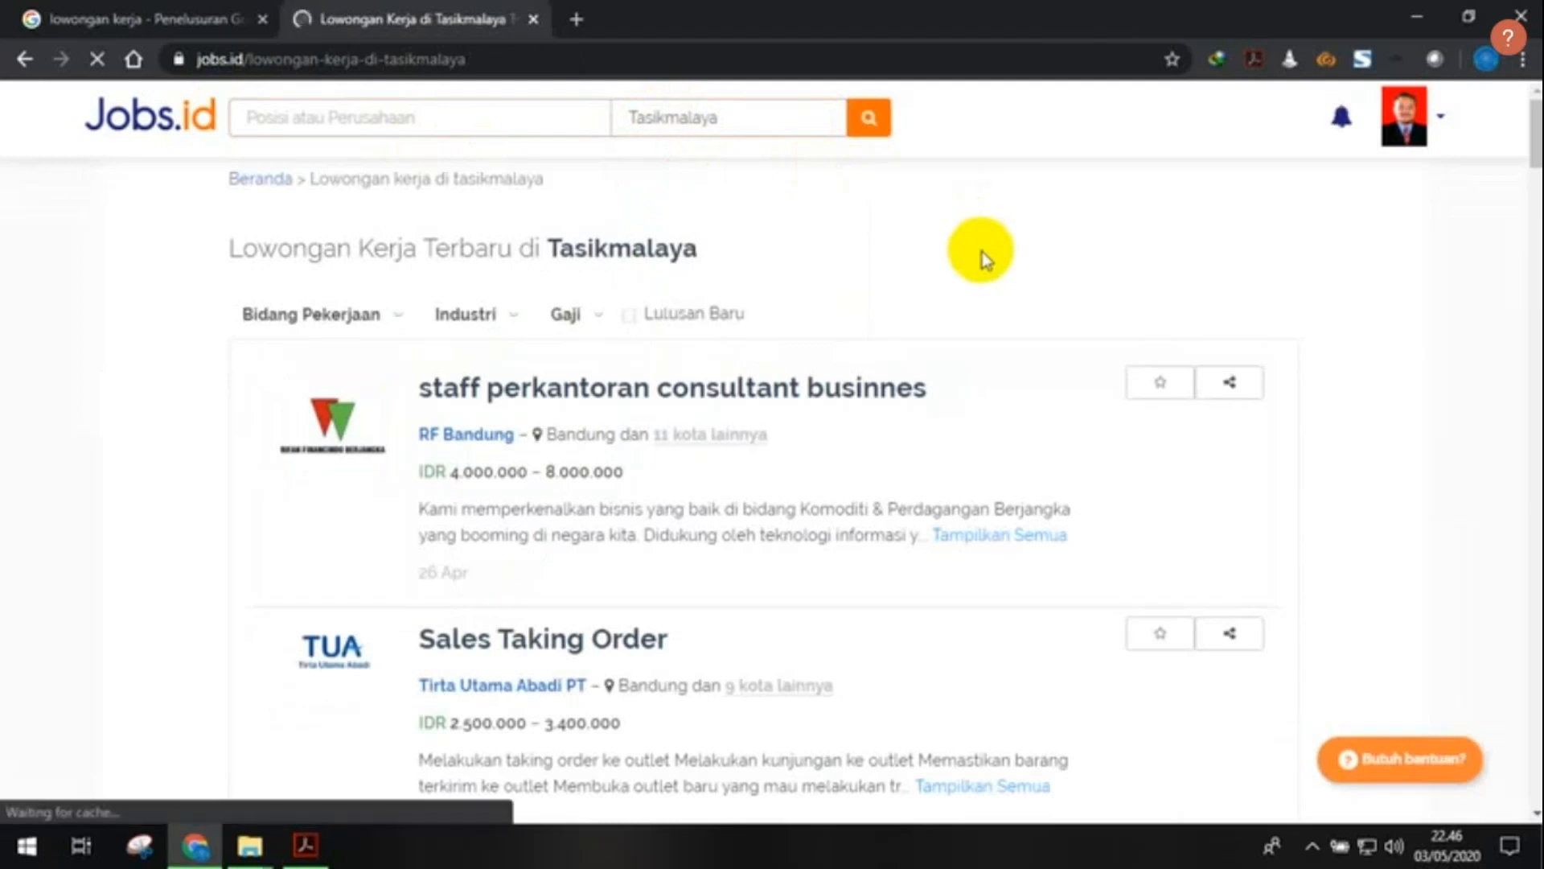
- Filter the Tasikmalaya results to Lulusan Baru and browse the listed vacancies
left_click(692, 314)
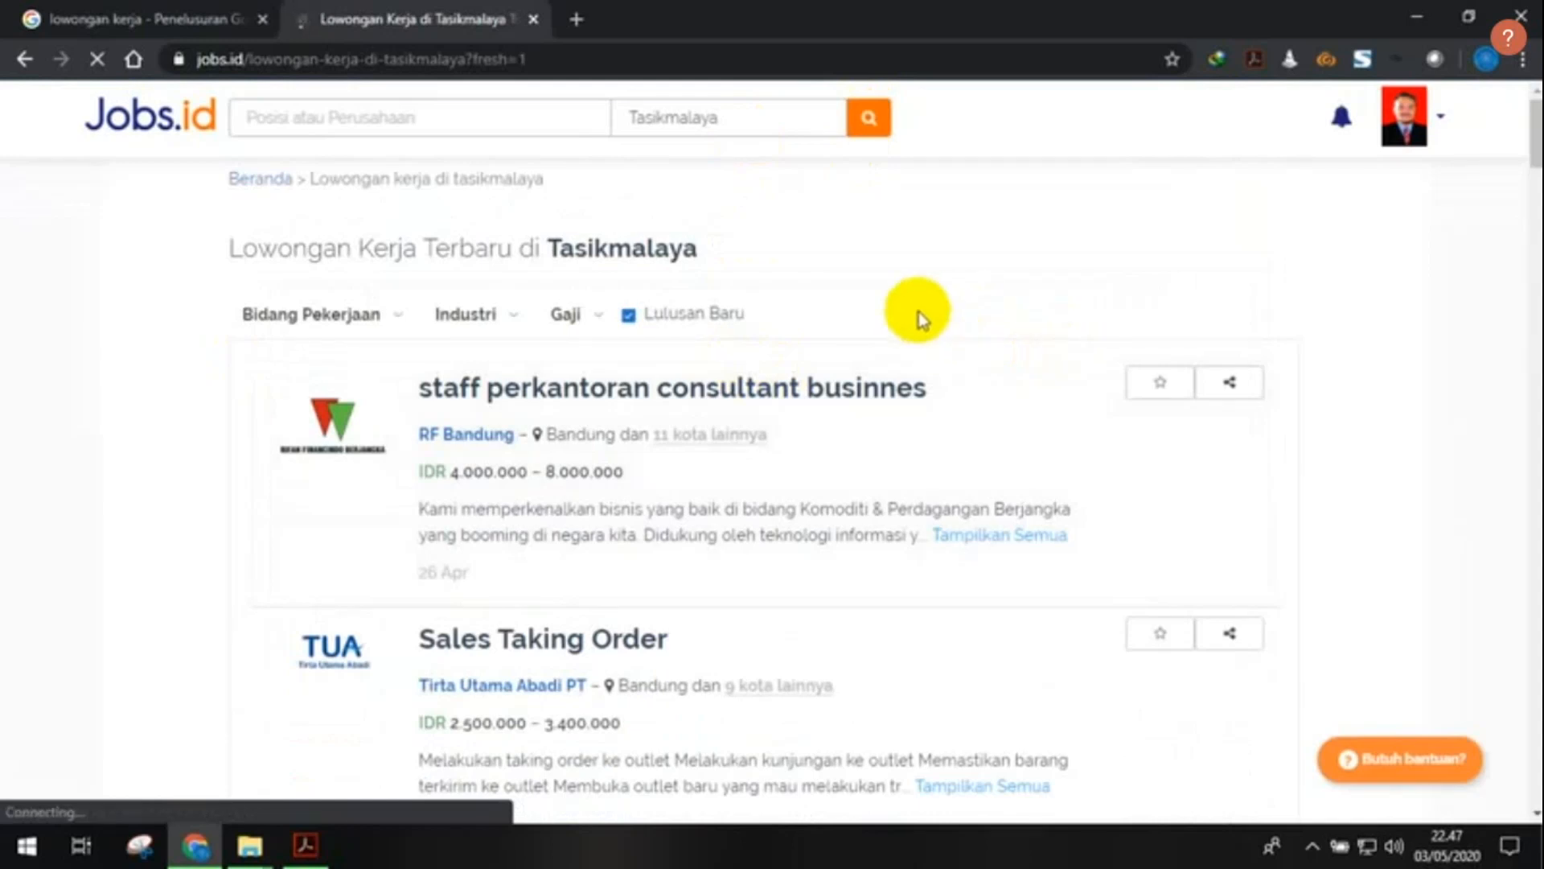
scroll(919, 313, "down", 1)
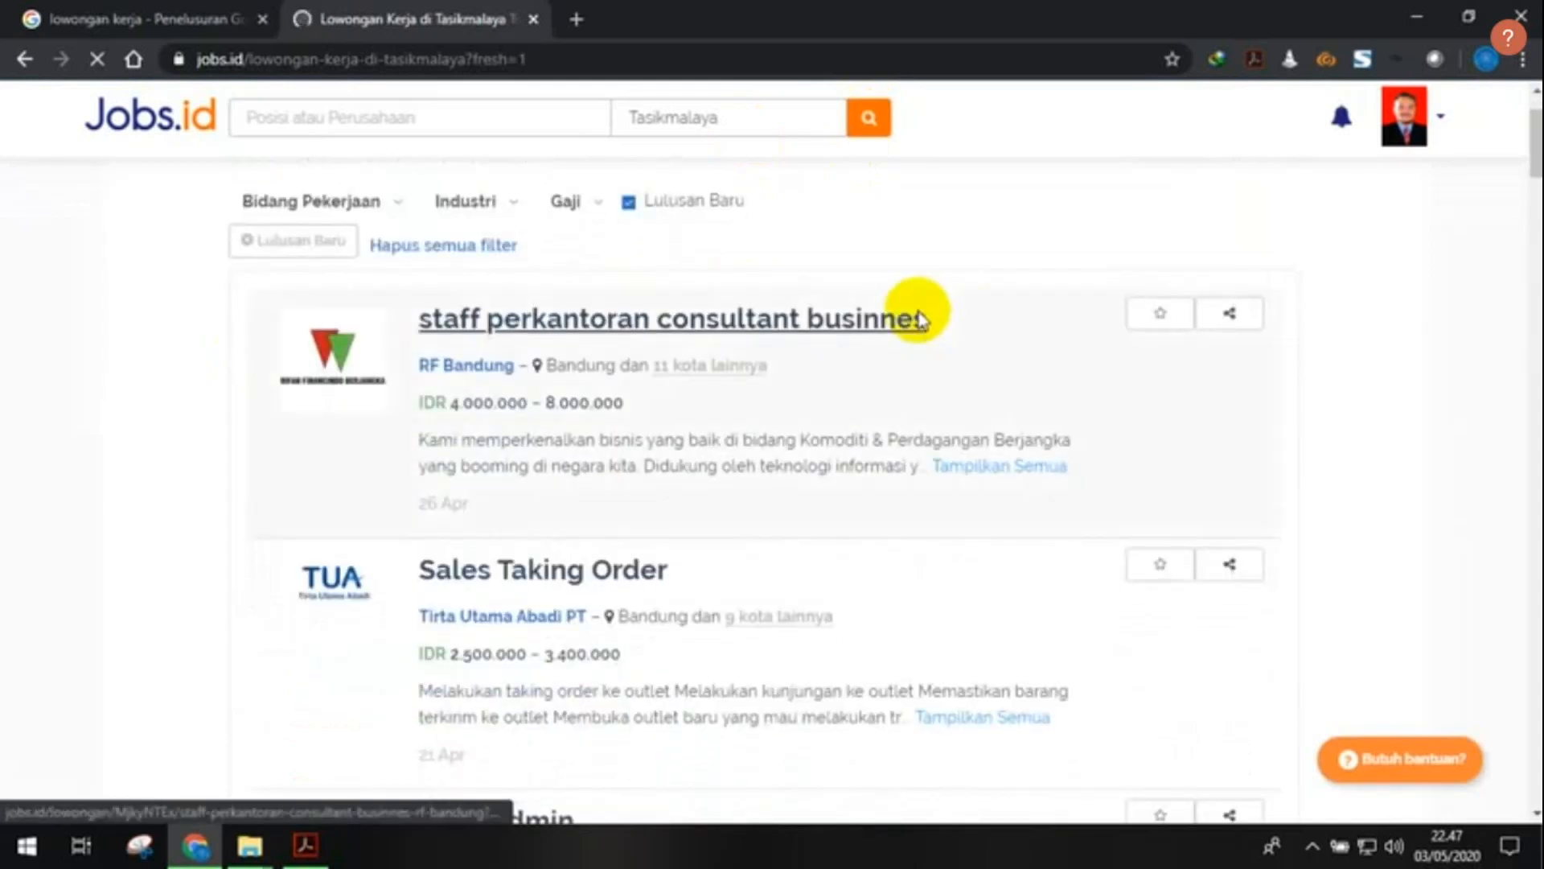
scroll(919, 319, "down", 3)
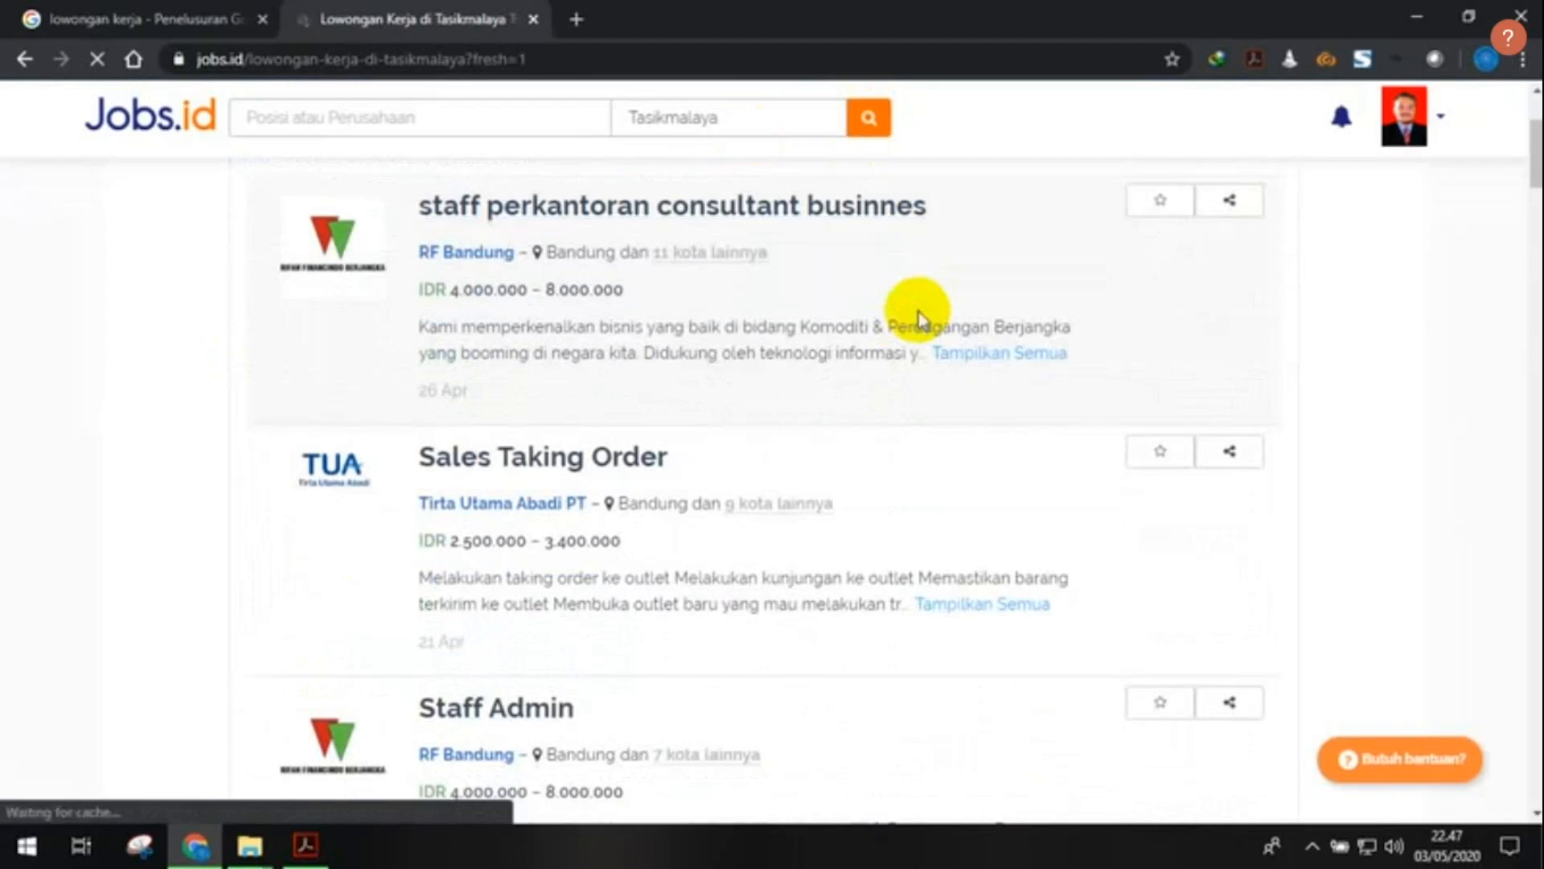
scroll(918, 318, "up", 3)
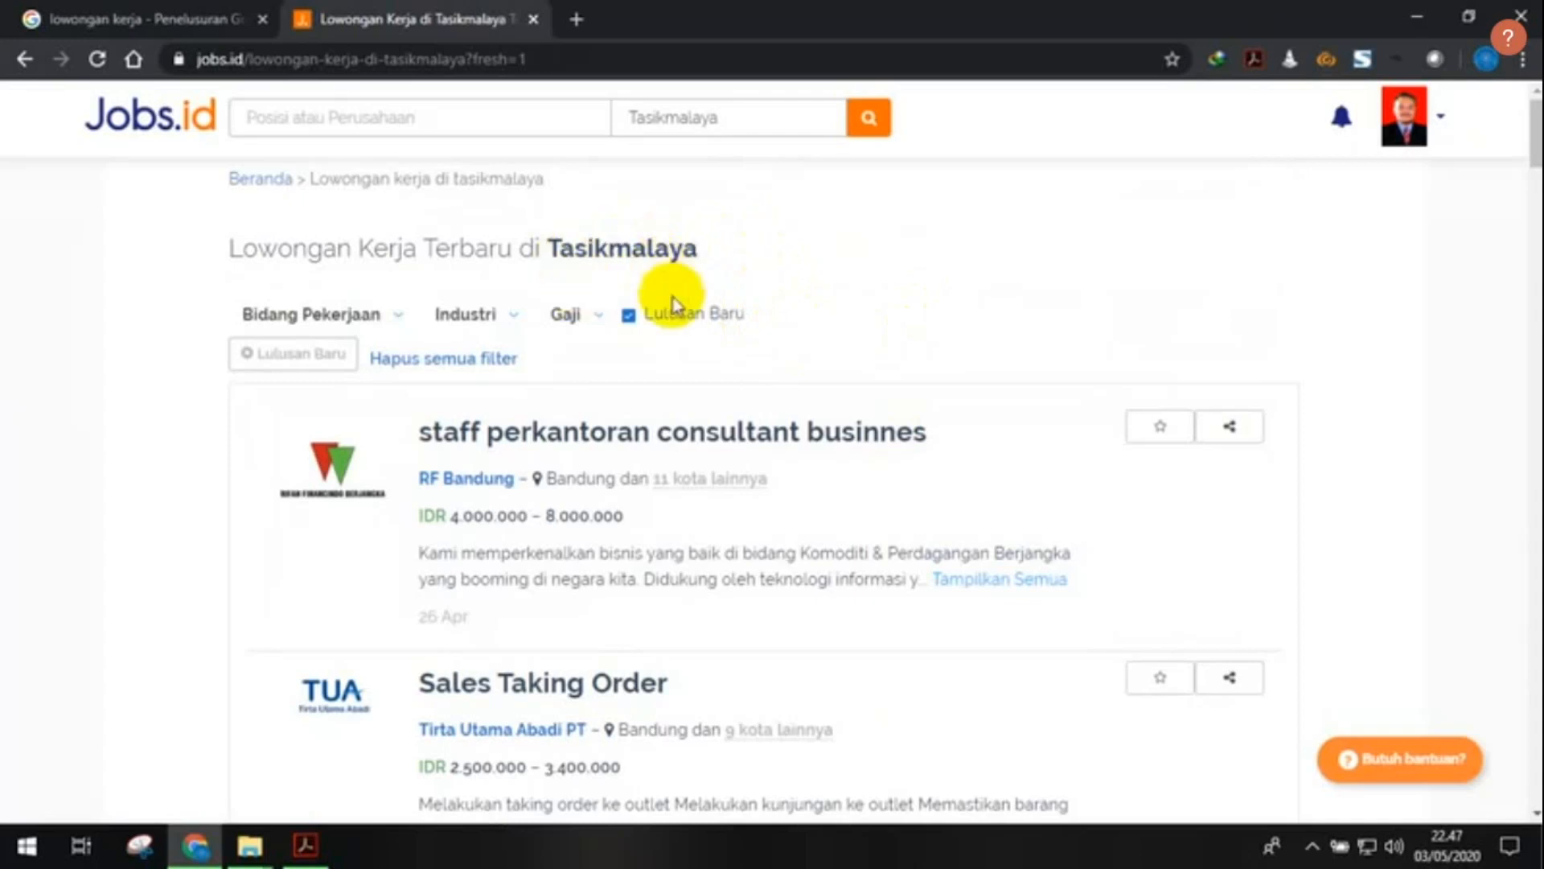
scroll(689, 364, "down", 1)
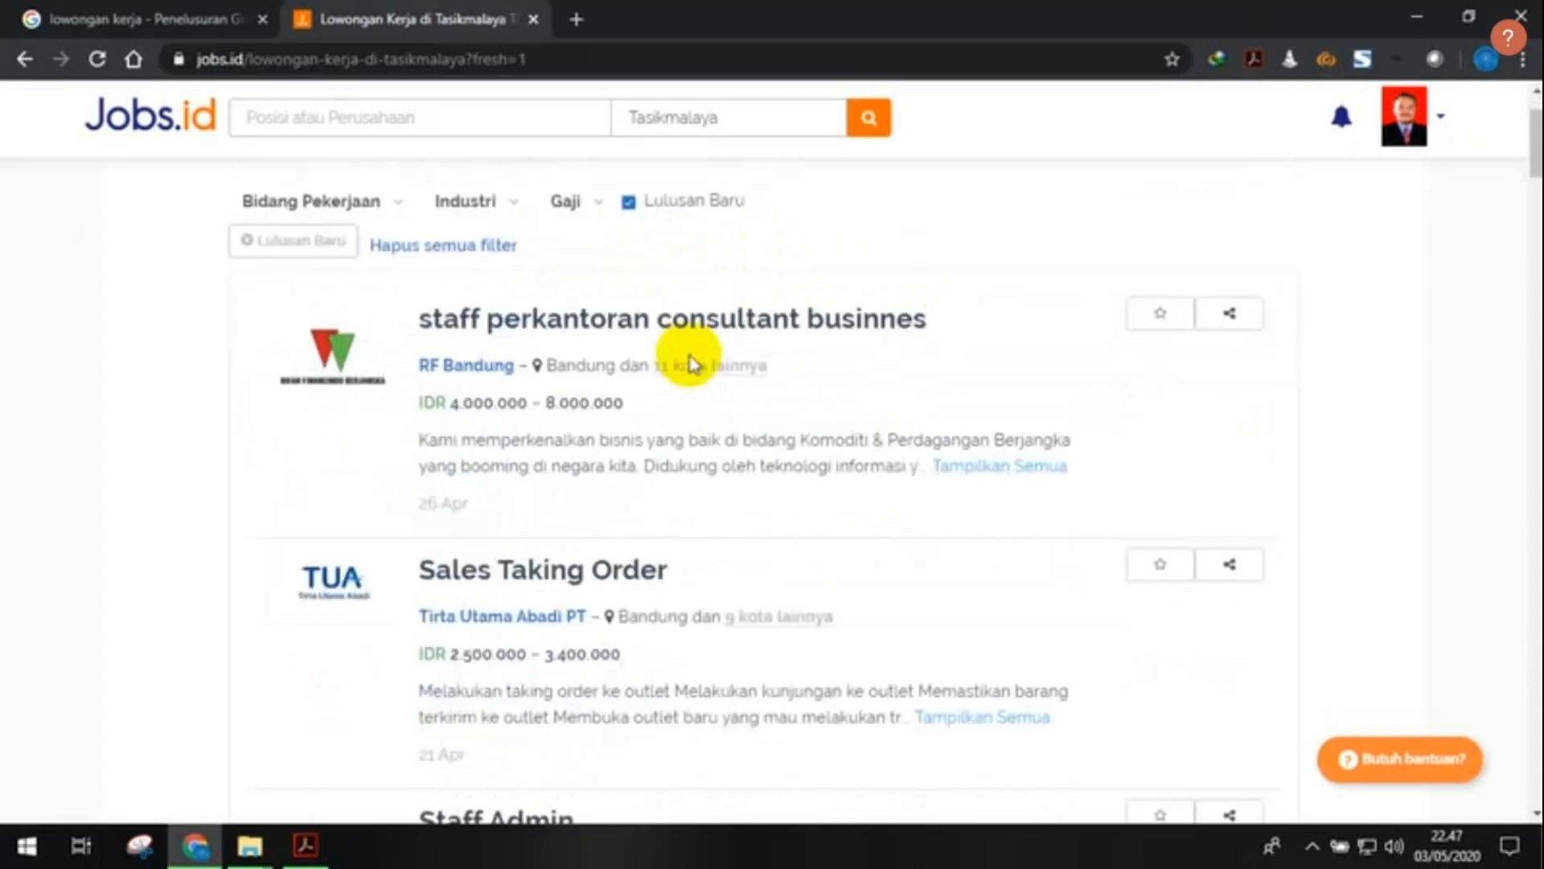
scroll(690, 363, "up", 1)
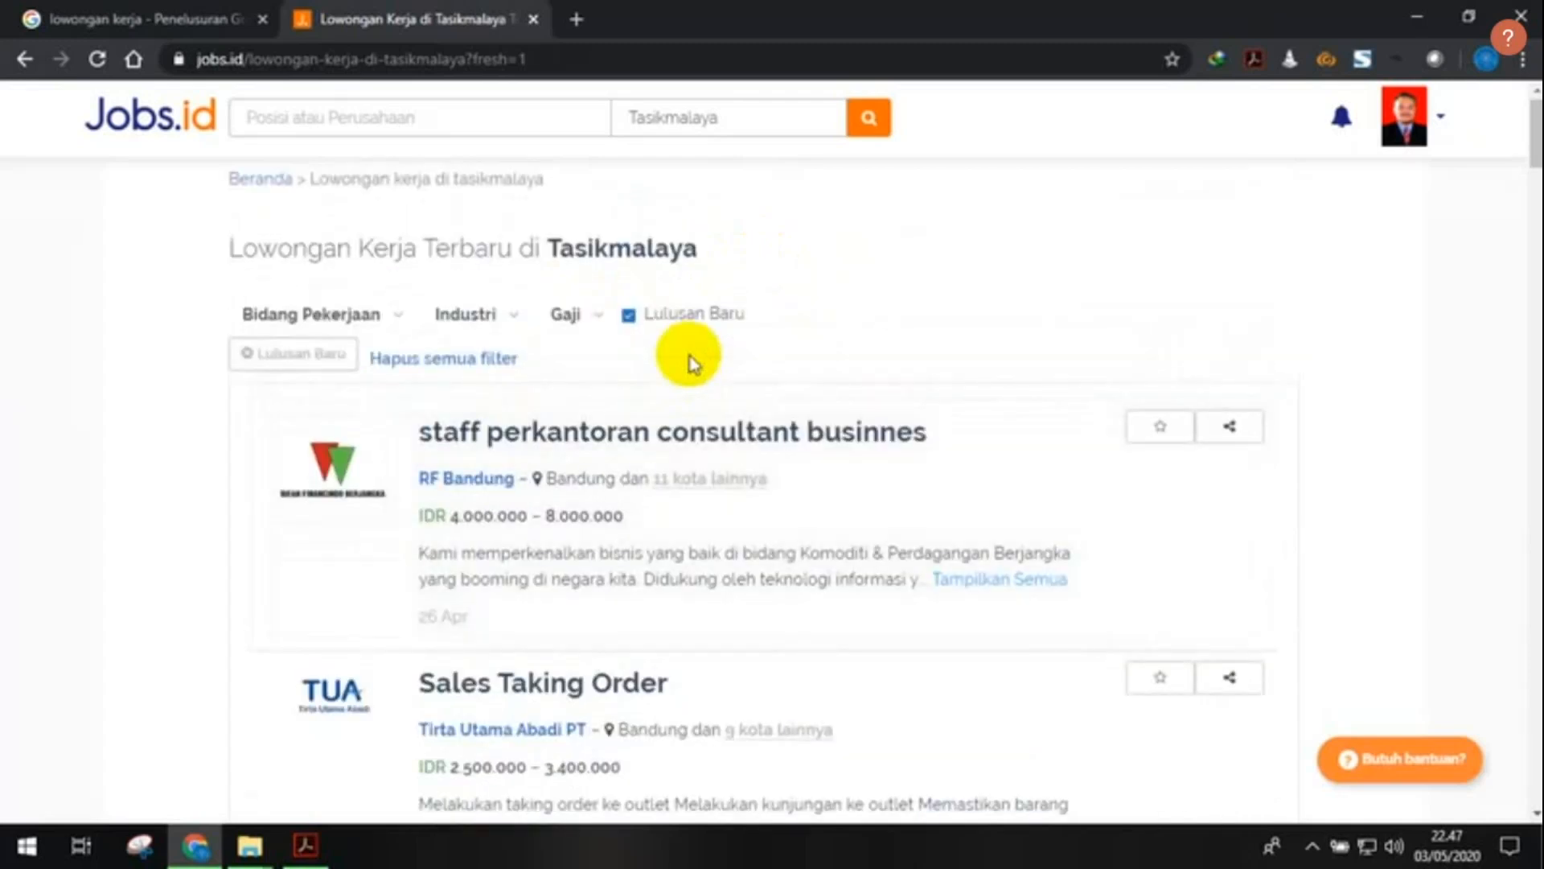
scroll(699, 372, "down", 1)
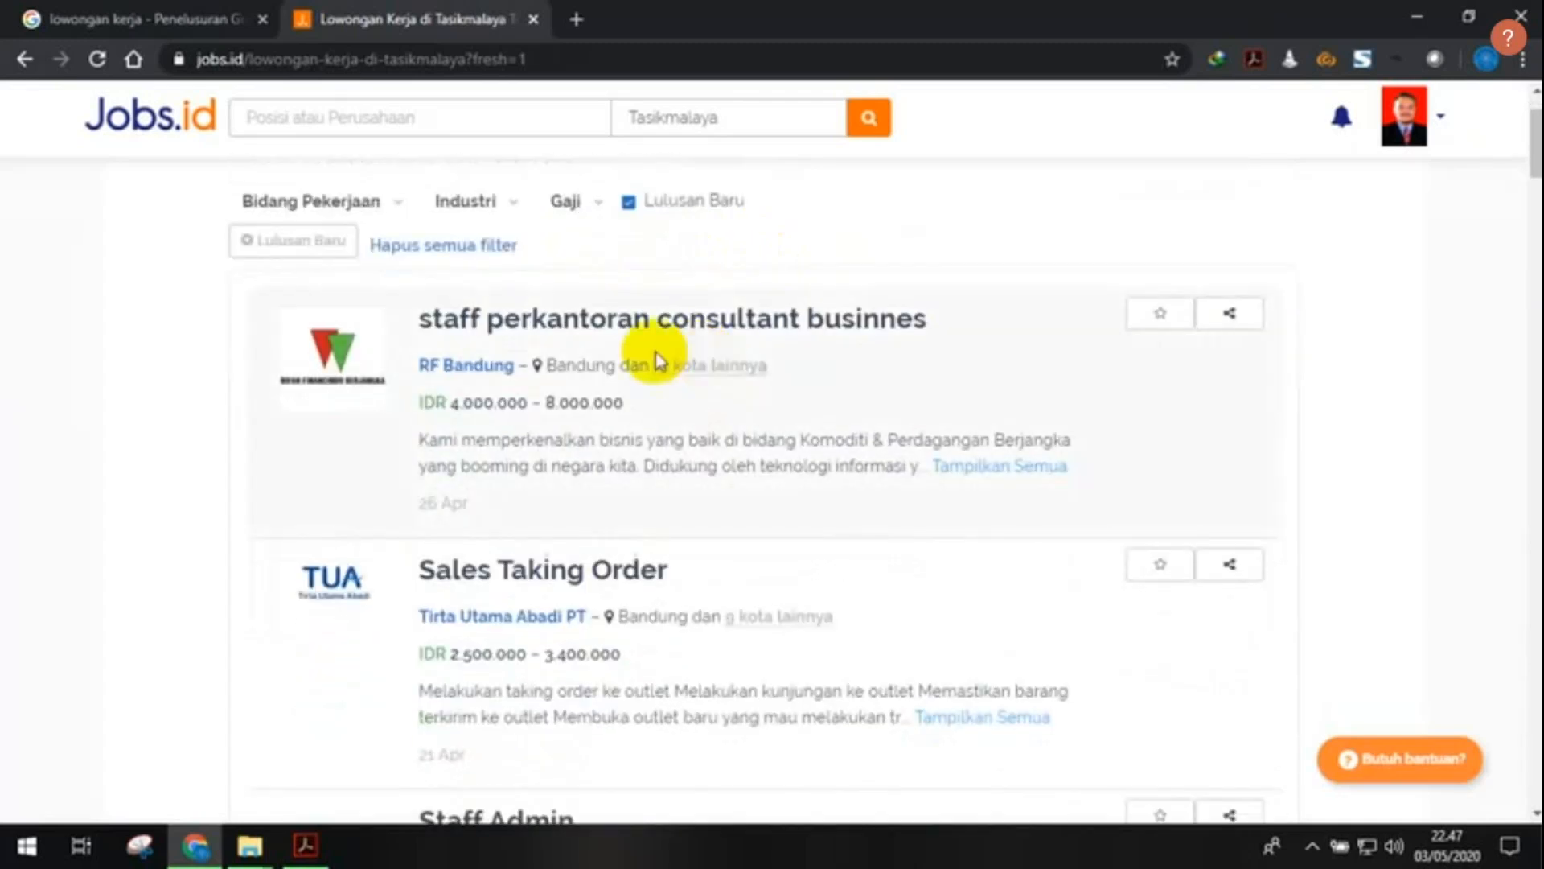
scroll(876, 378, "down", 1)
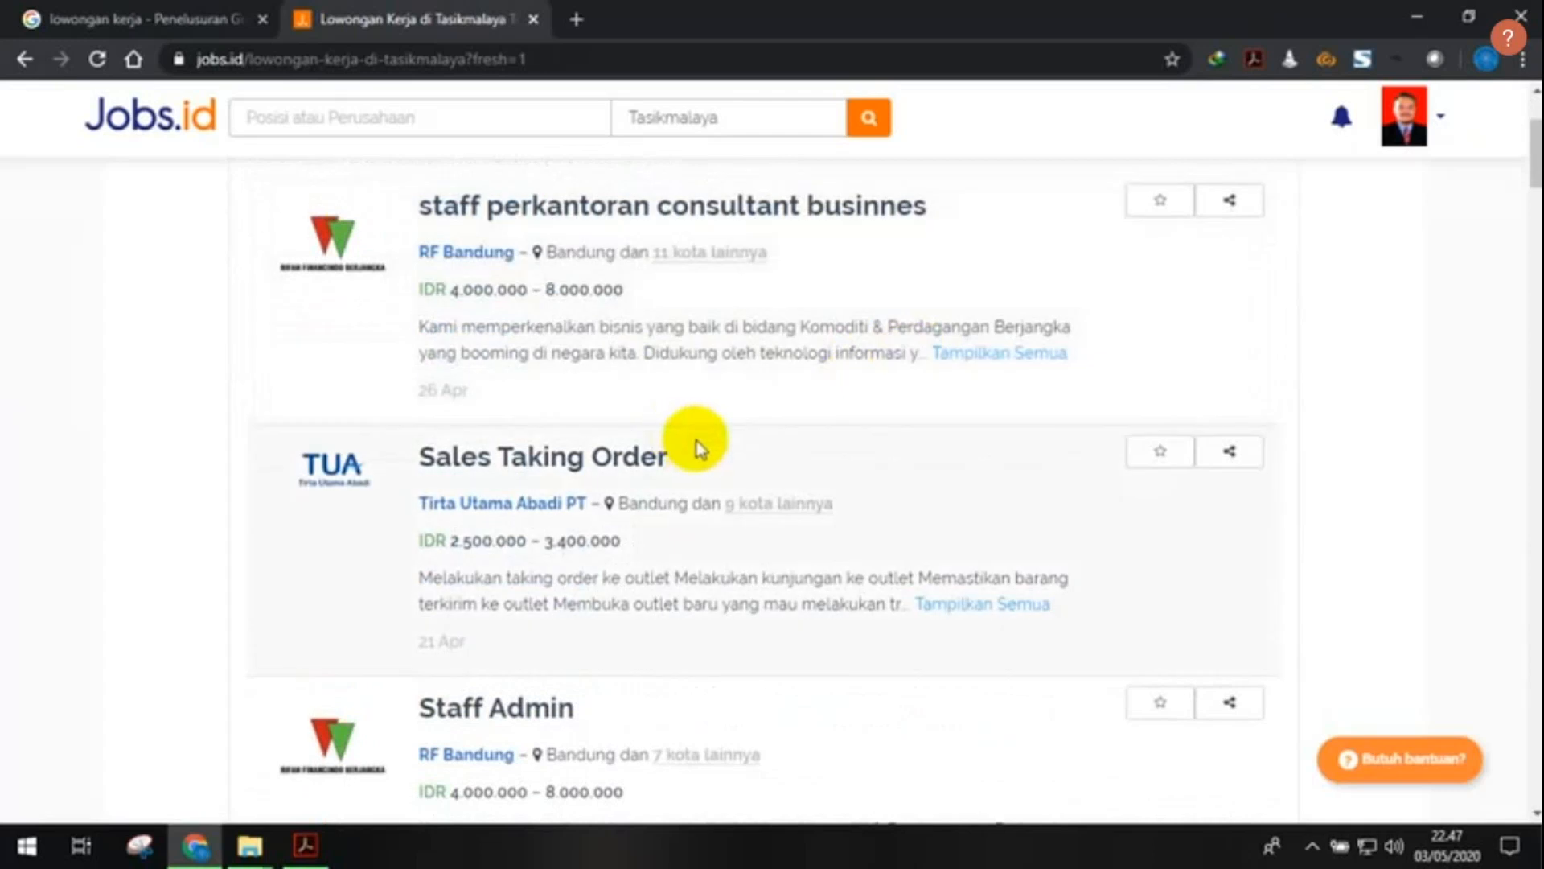
scroll(697, 448, "down", 1)
scroll(692, 362, "up", 1)
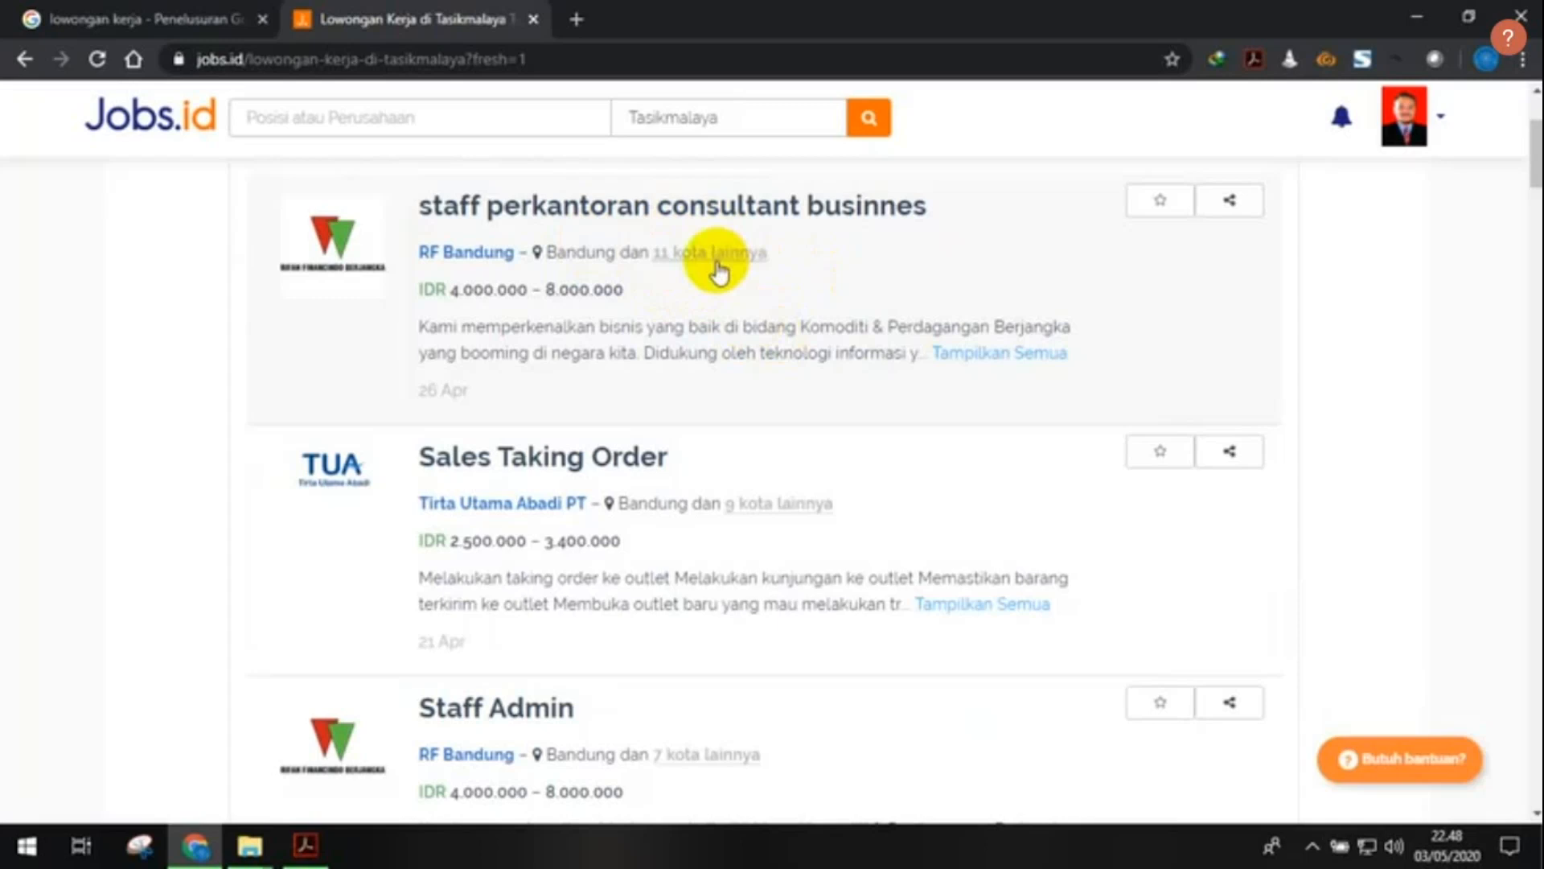
scroll(917, 369, "down", 4)
scroll(909, 455, "down", 5)
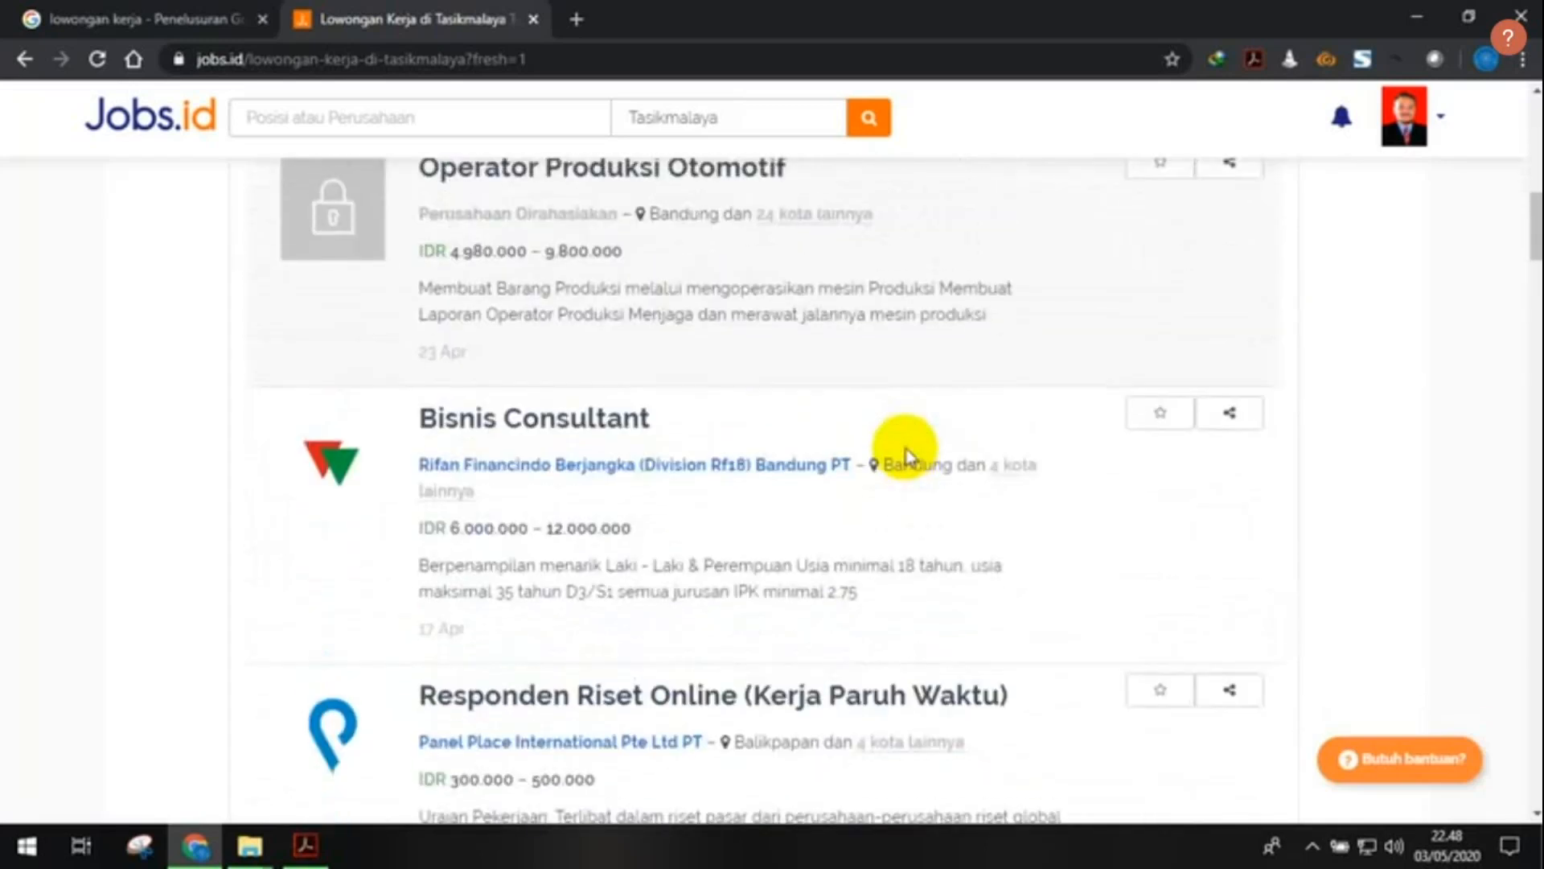
scroll(908, 455, "down", 6)
scroll(908, 454, "down", 7)
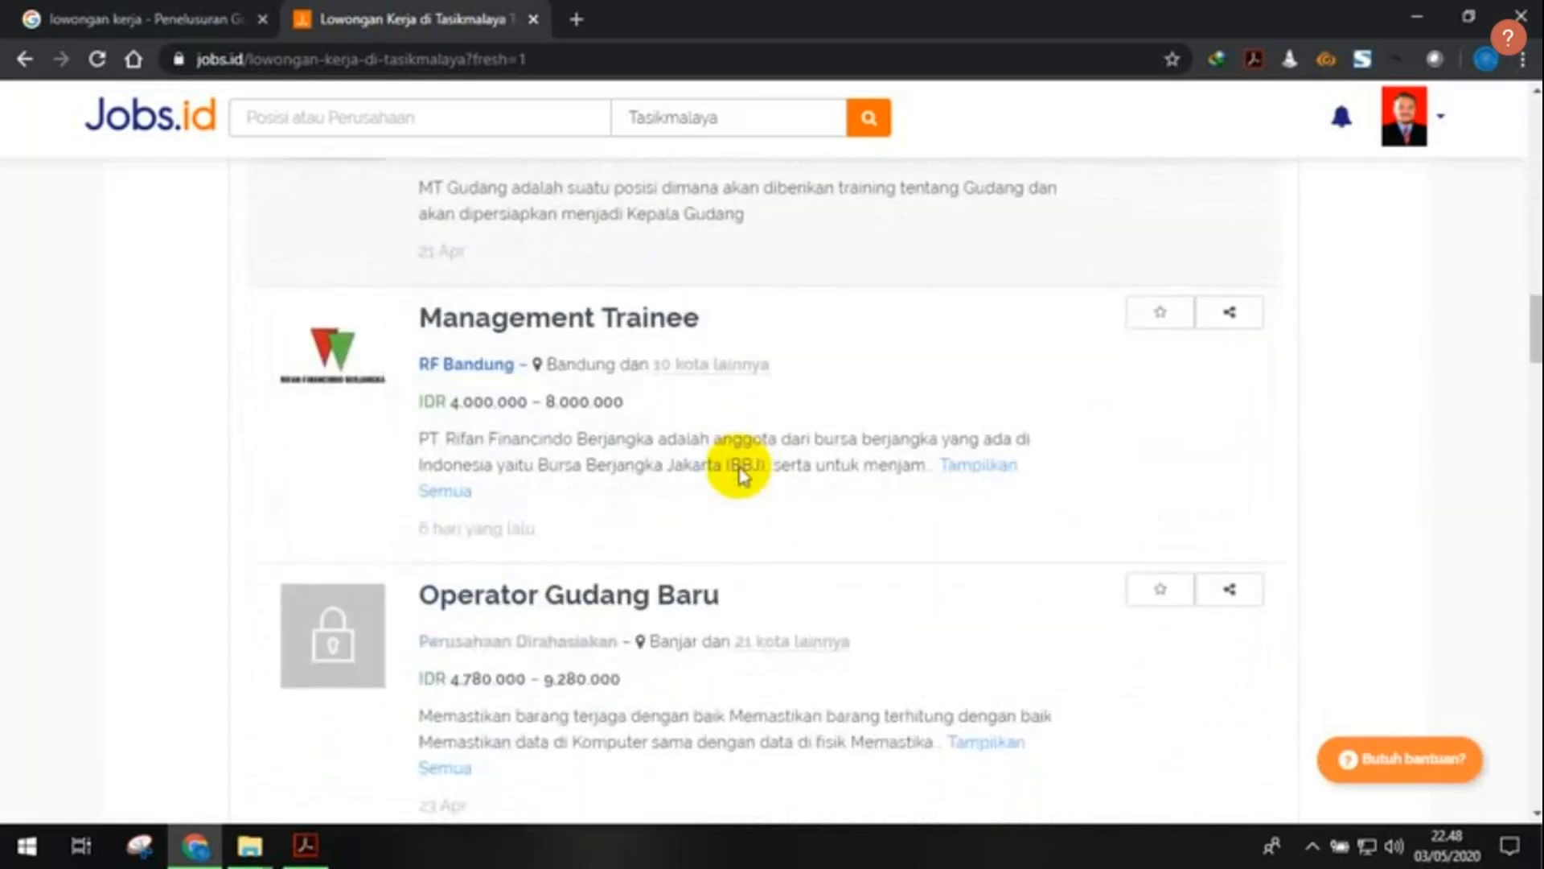
scroll(740, 475, "up", 15)
scroll(738, 468, "up", 4)
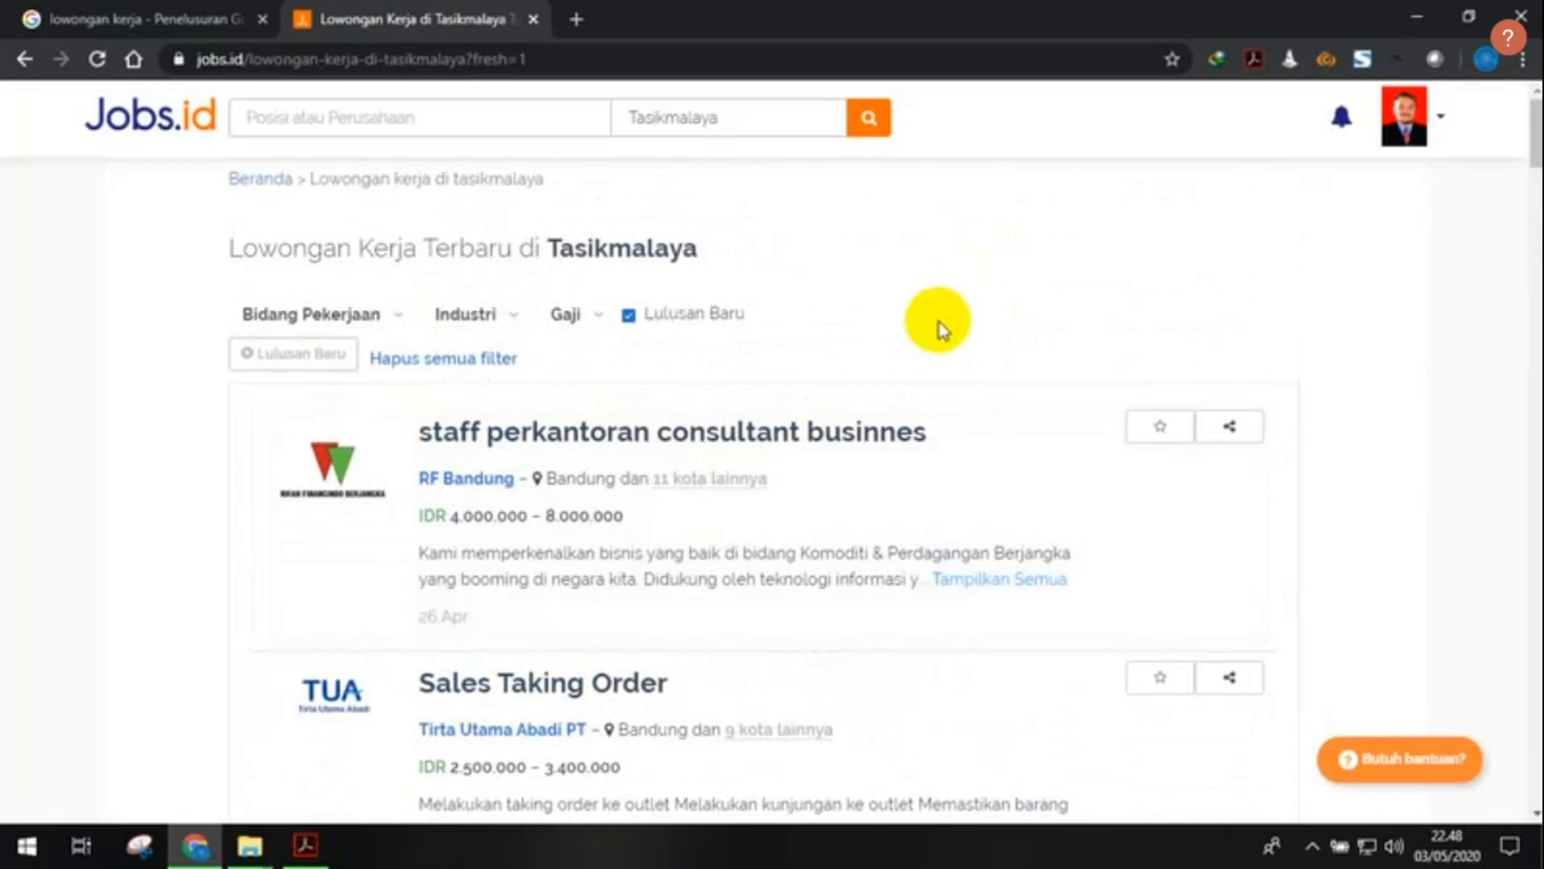
scroll(991, 294, "down", 3)
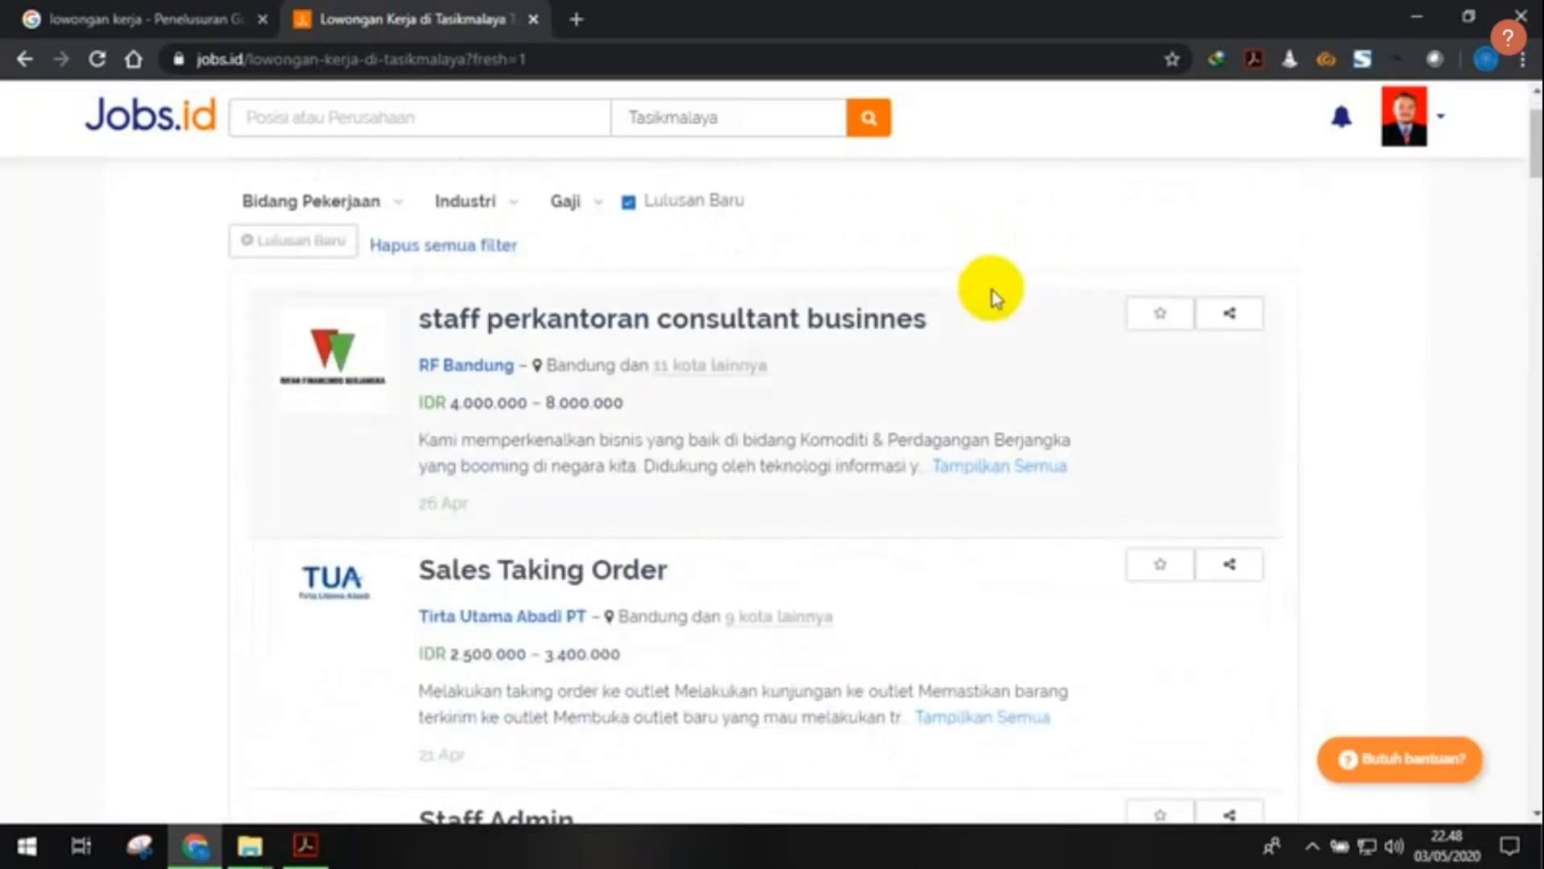
scroll(1046, 354, "up", 2)
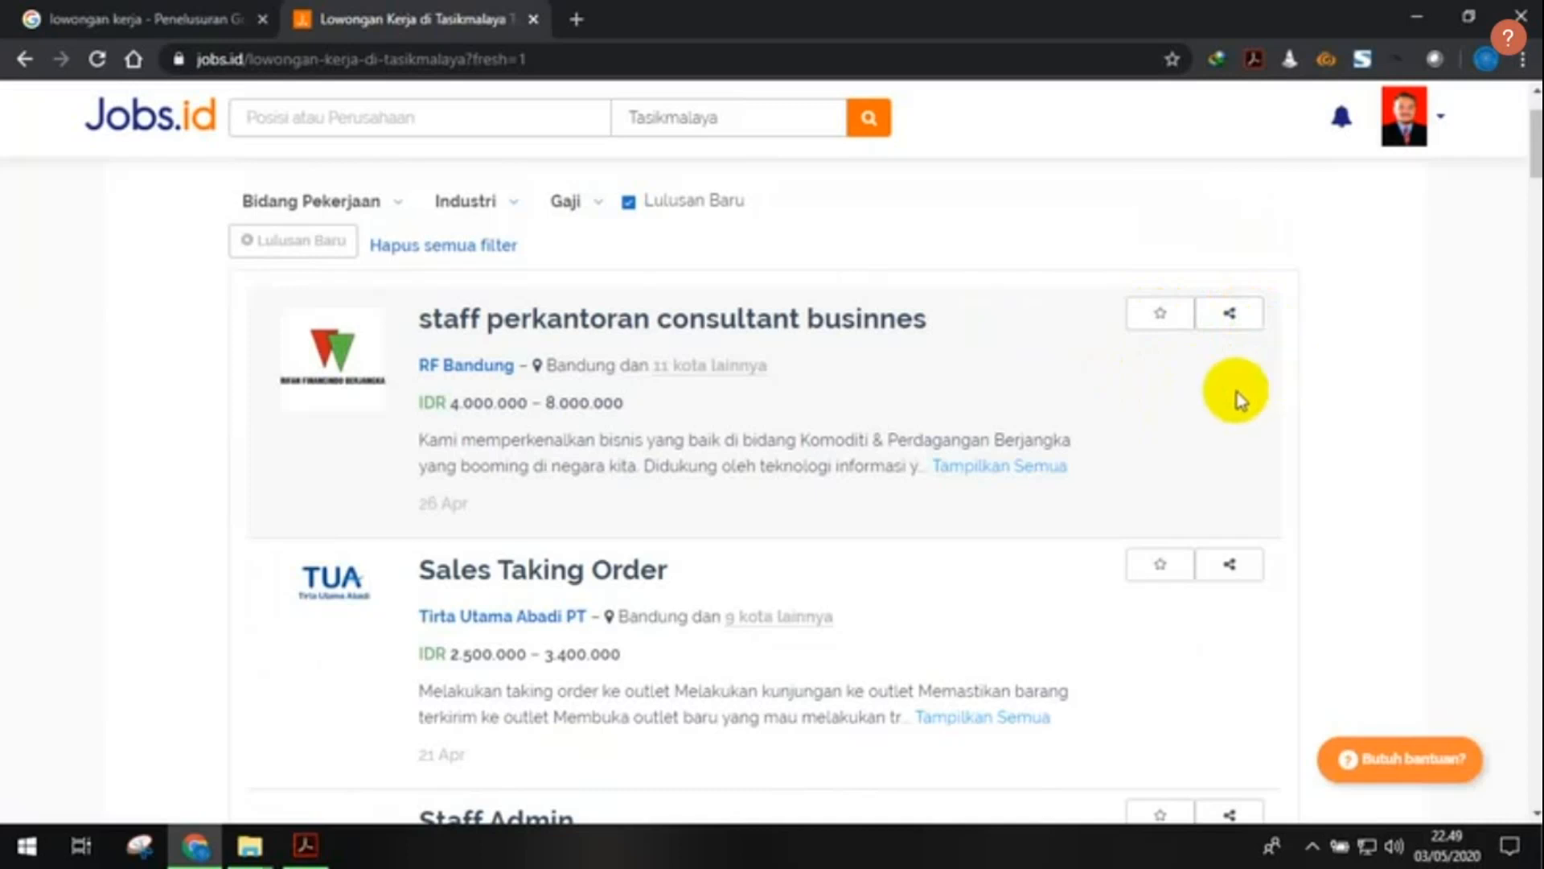
- Star the staff perkantoran consultant businnes vacancy and scroll down to the pagination
left_click(1161, 321)
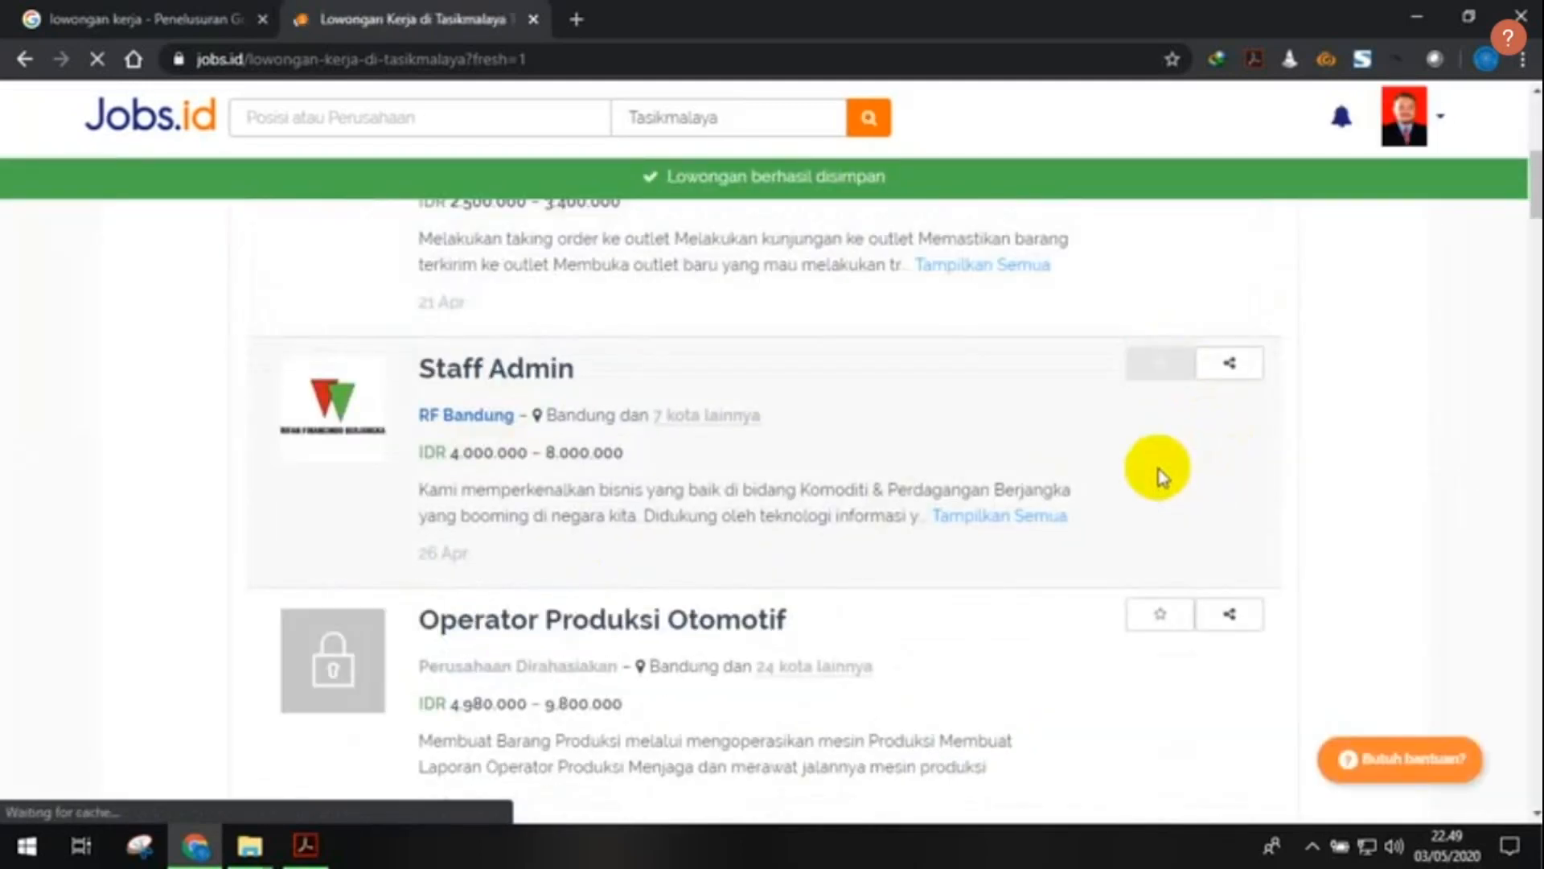
scroll(1159, 475, "down", 10)
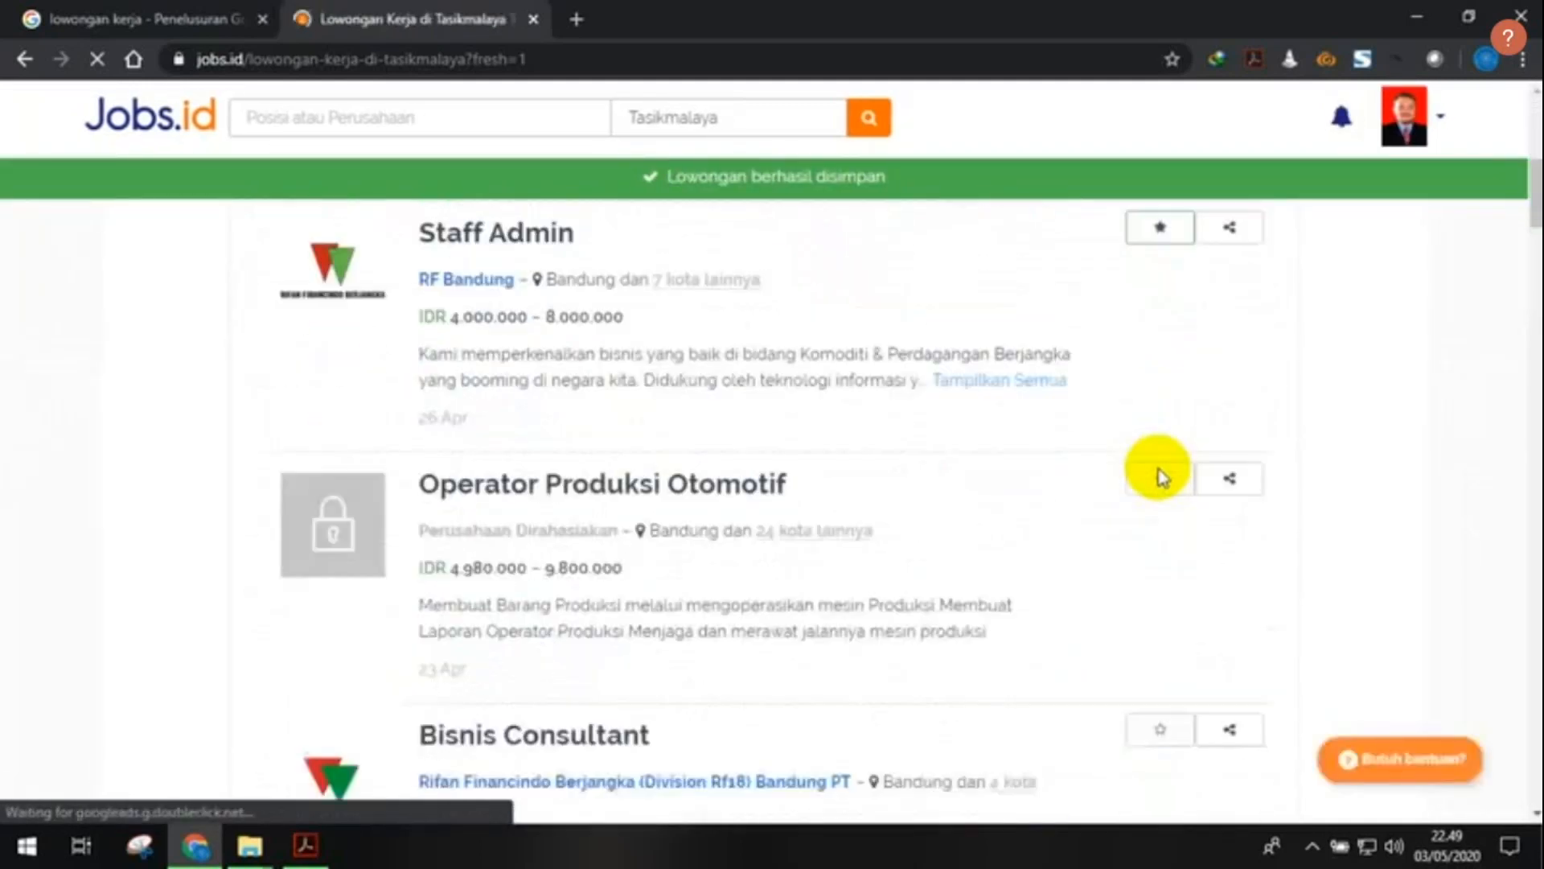
scroll(1158, 475, "down", 7)
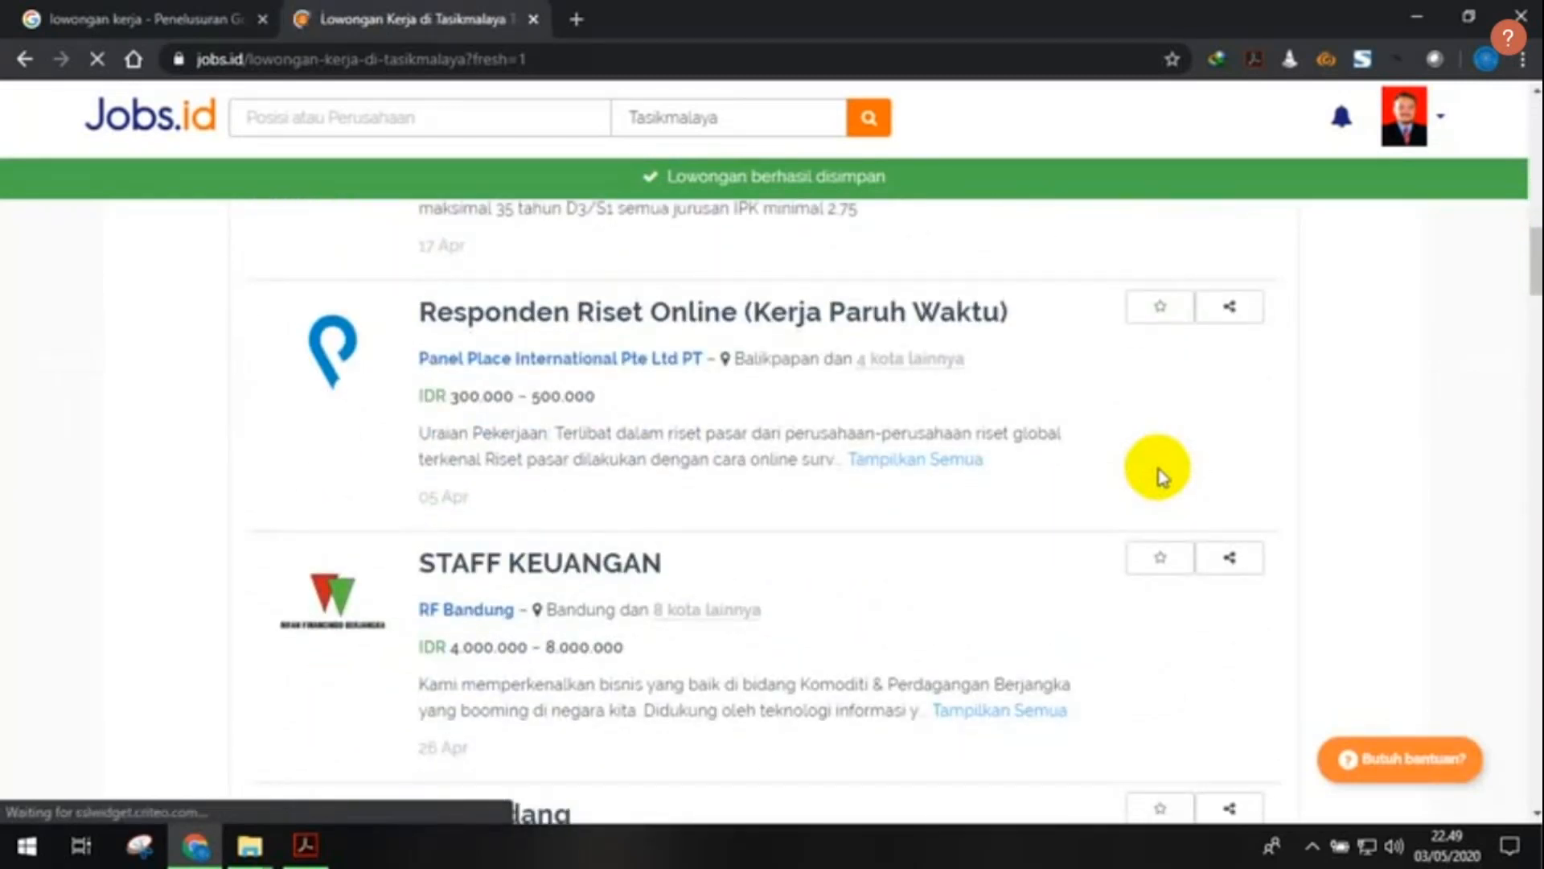
scroll(1159, 475, "down", 4)
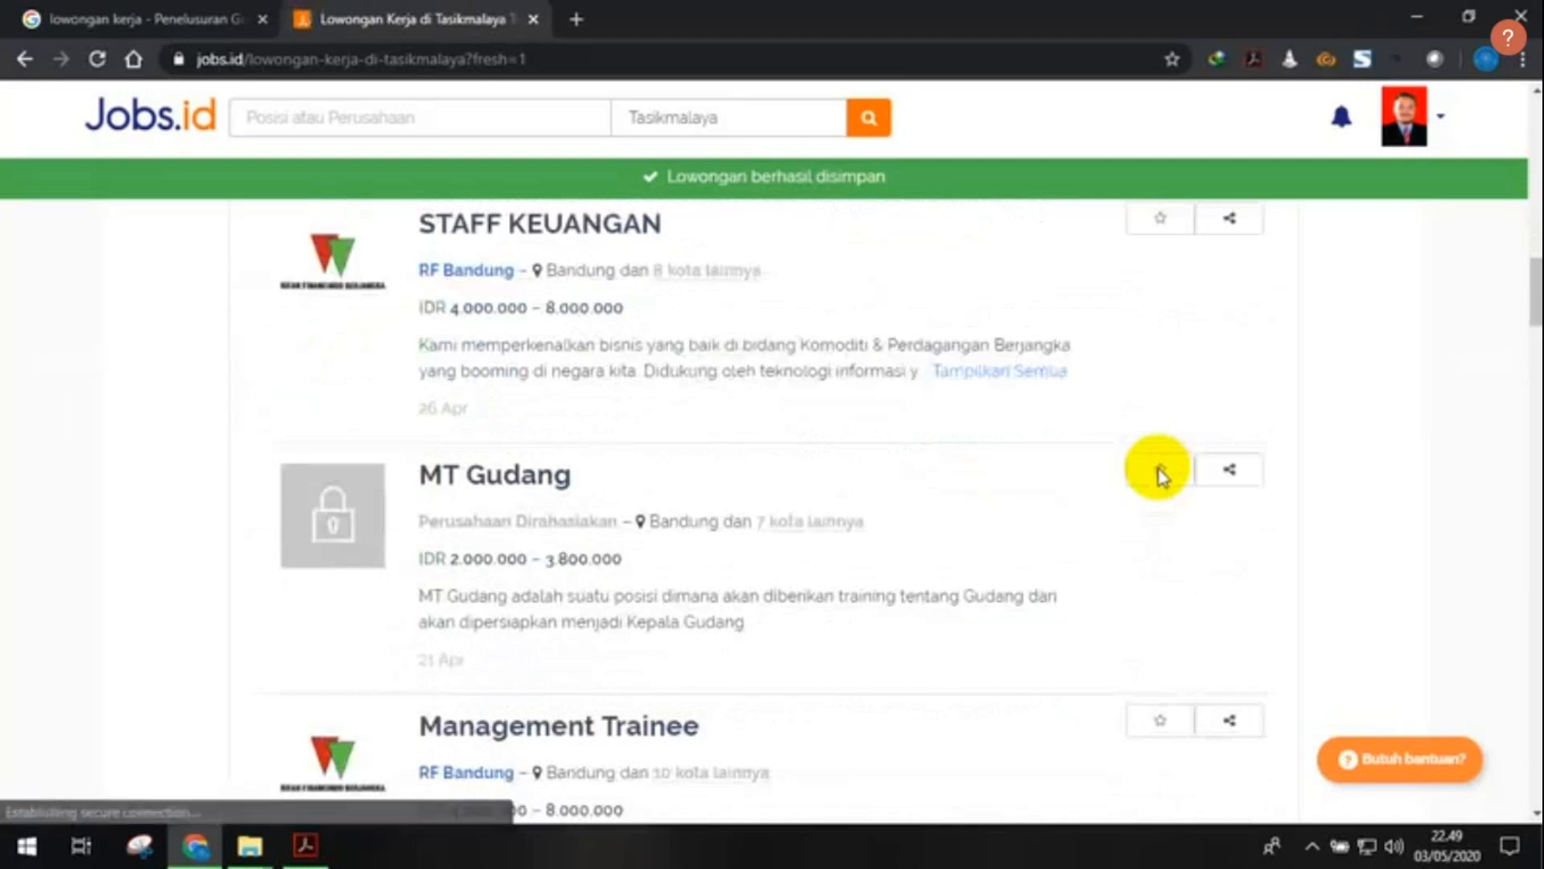
scroll(1159, 474, "down", 4)
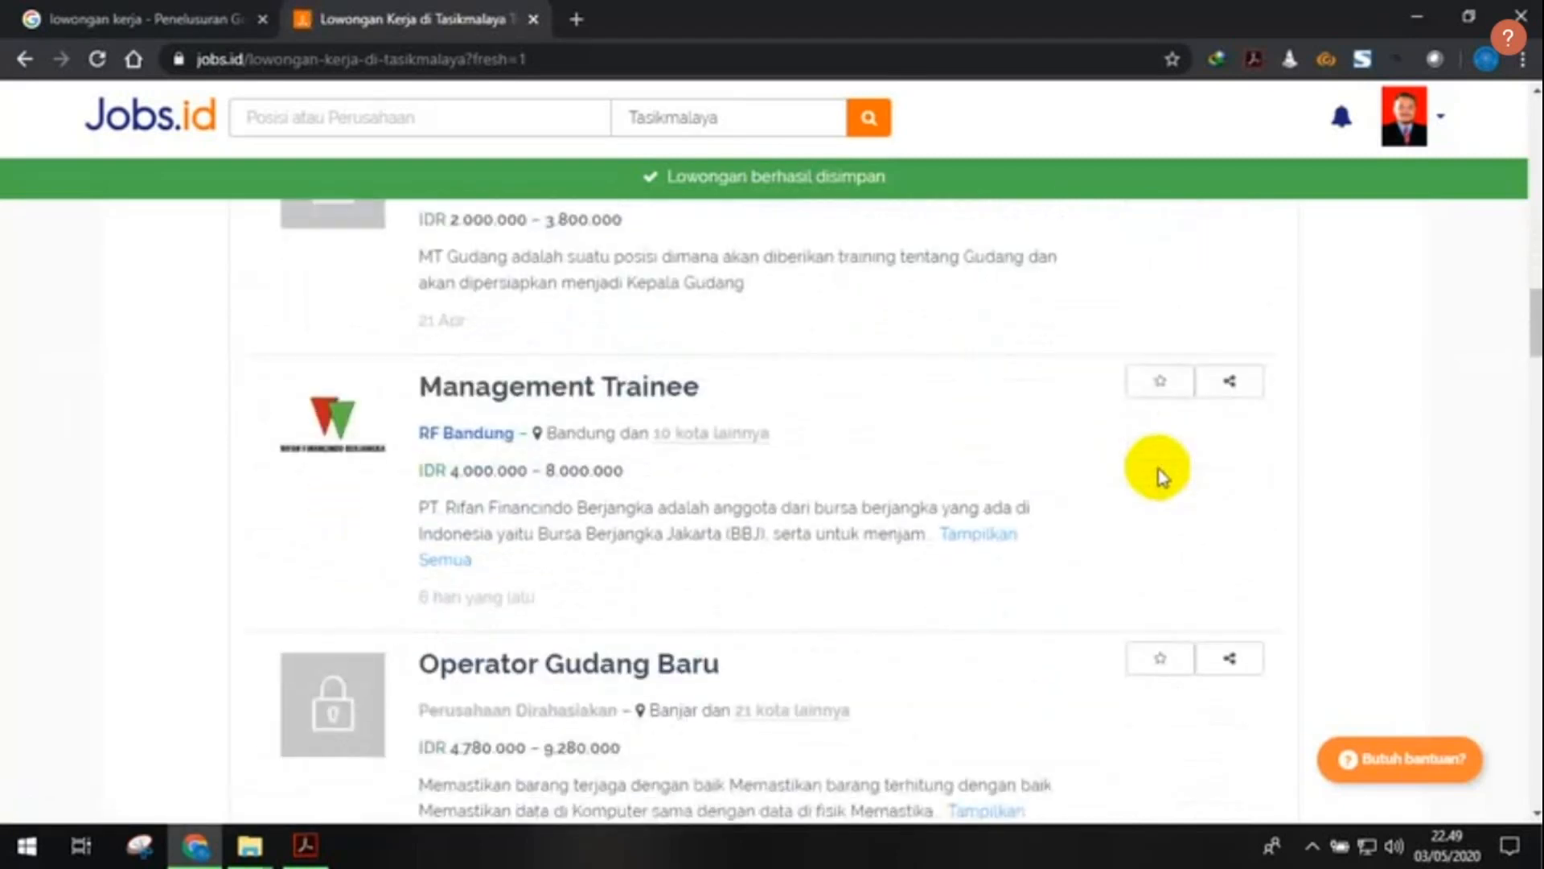
scroll(1158, 475, "down", 8)
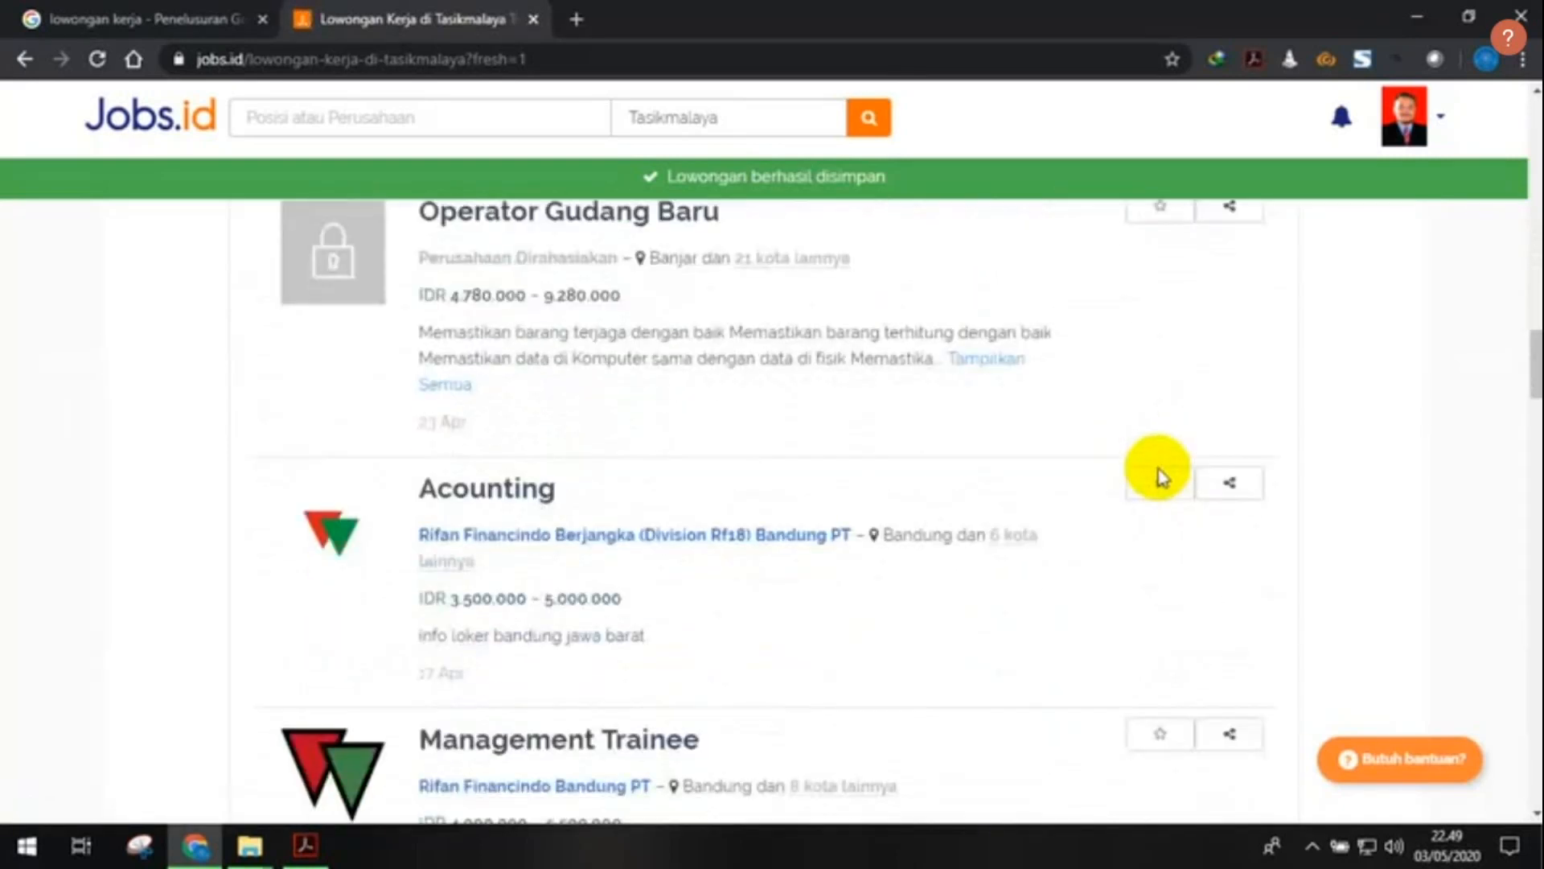
scroll(788, 468, "down", 1)
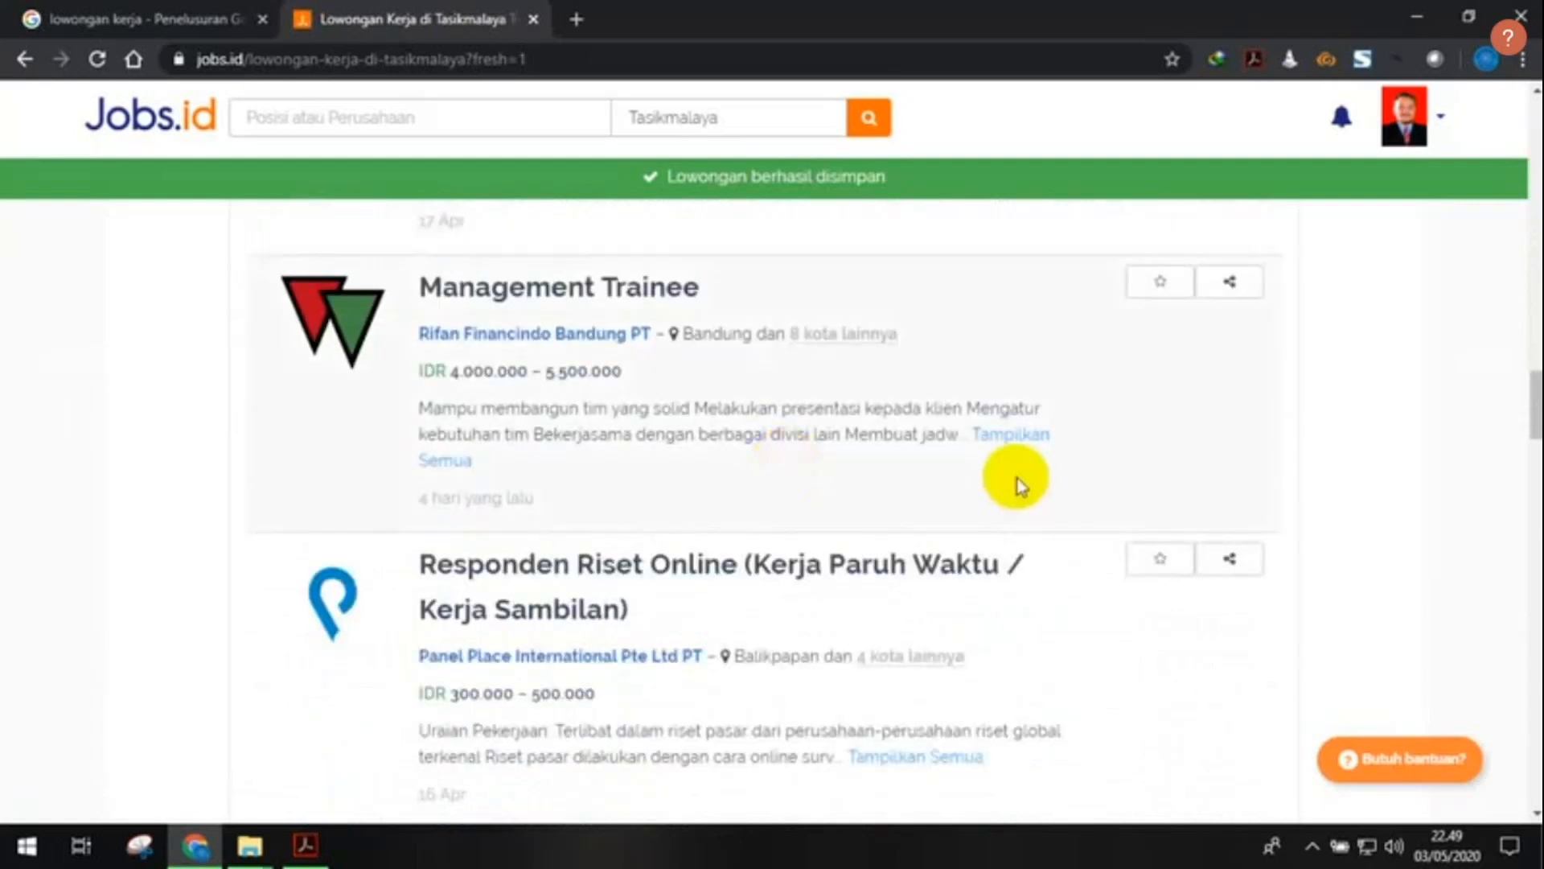
scroll(1014, 483, "down", 11)
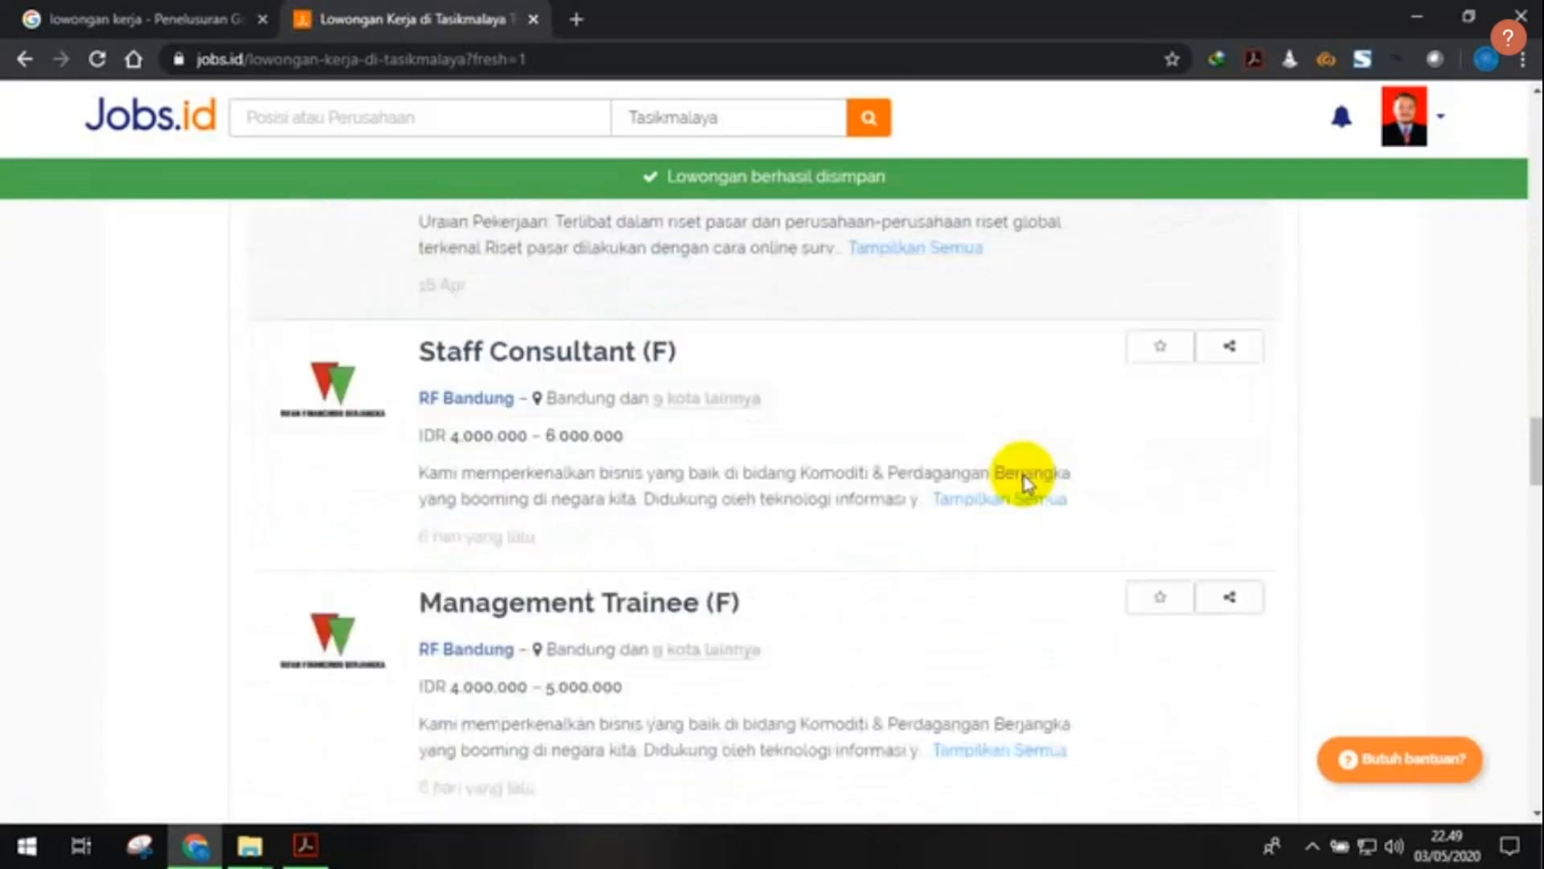
scroll(1026, 482, "down", 8)
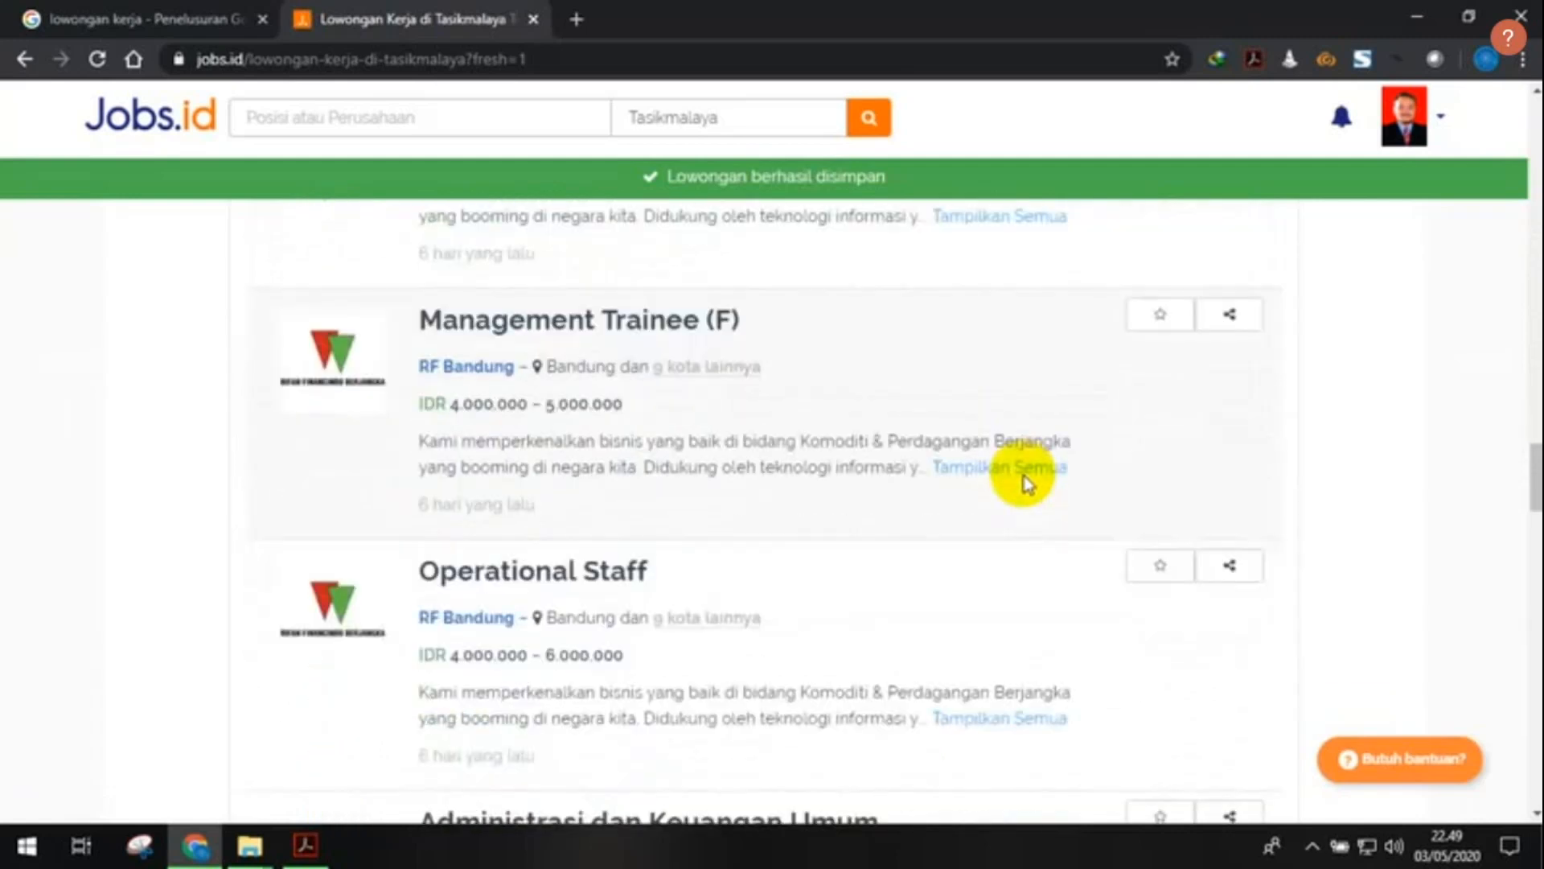
scroll(1026, 482, "down", 4)
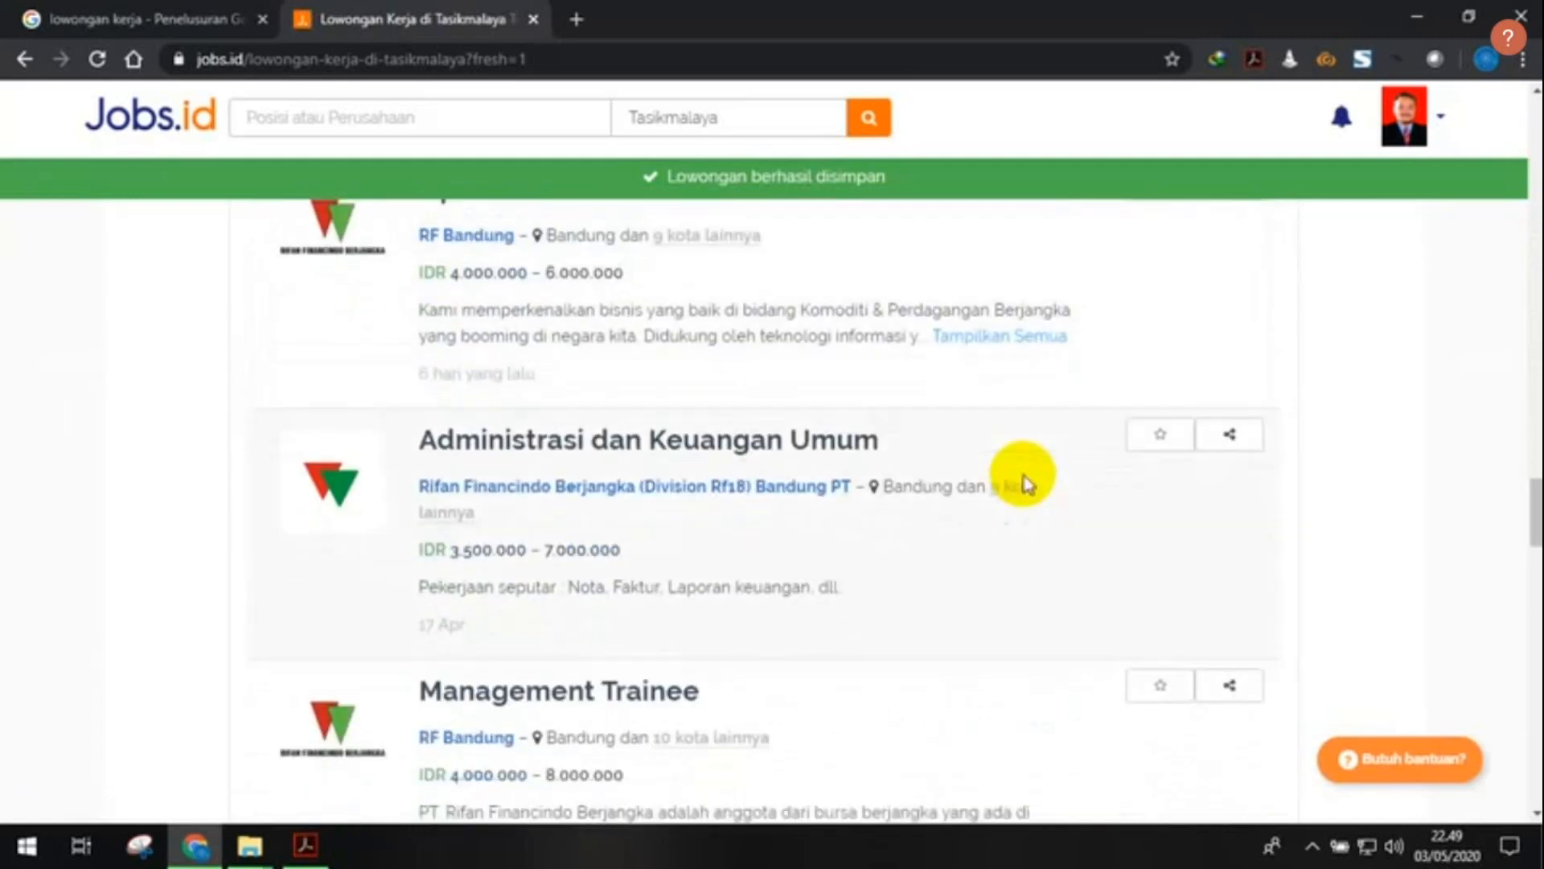
scroll(1025, 483, "down", 10)
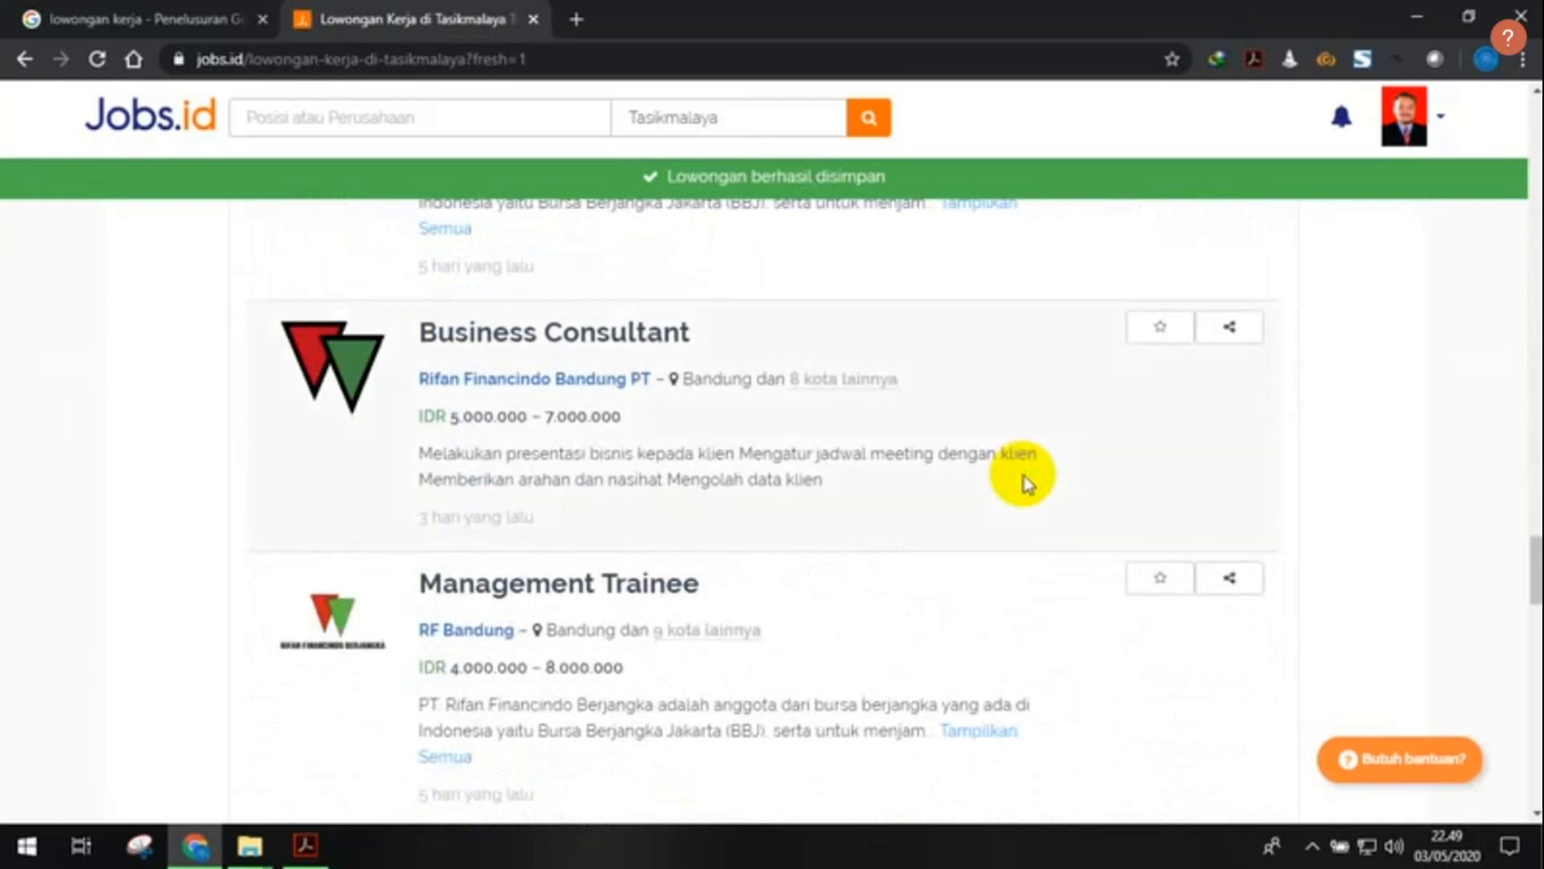
scroll(1026, 483, "down", 14)
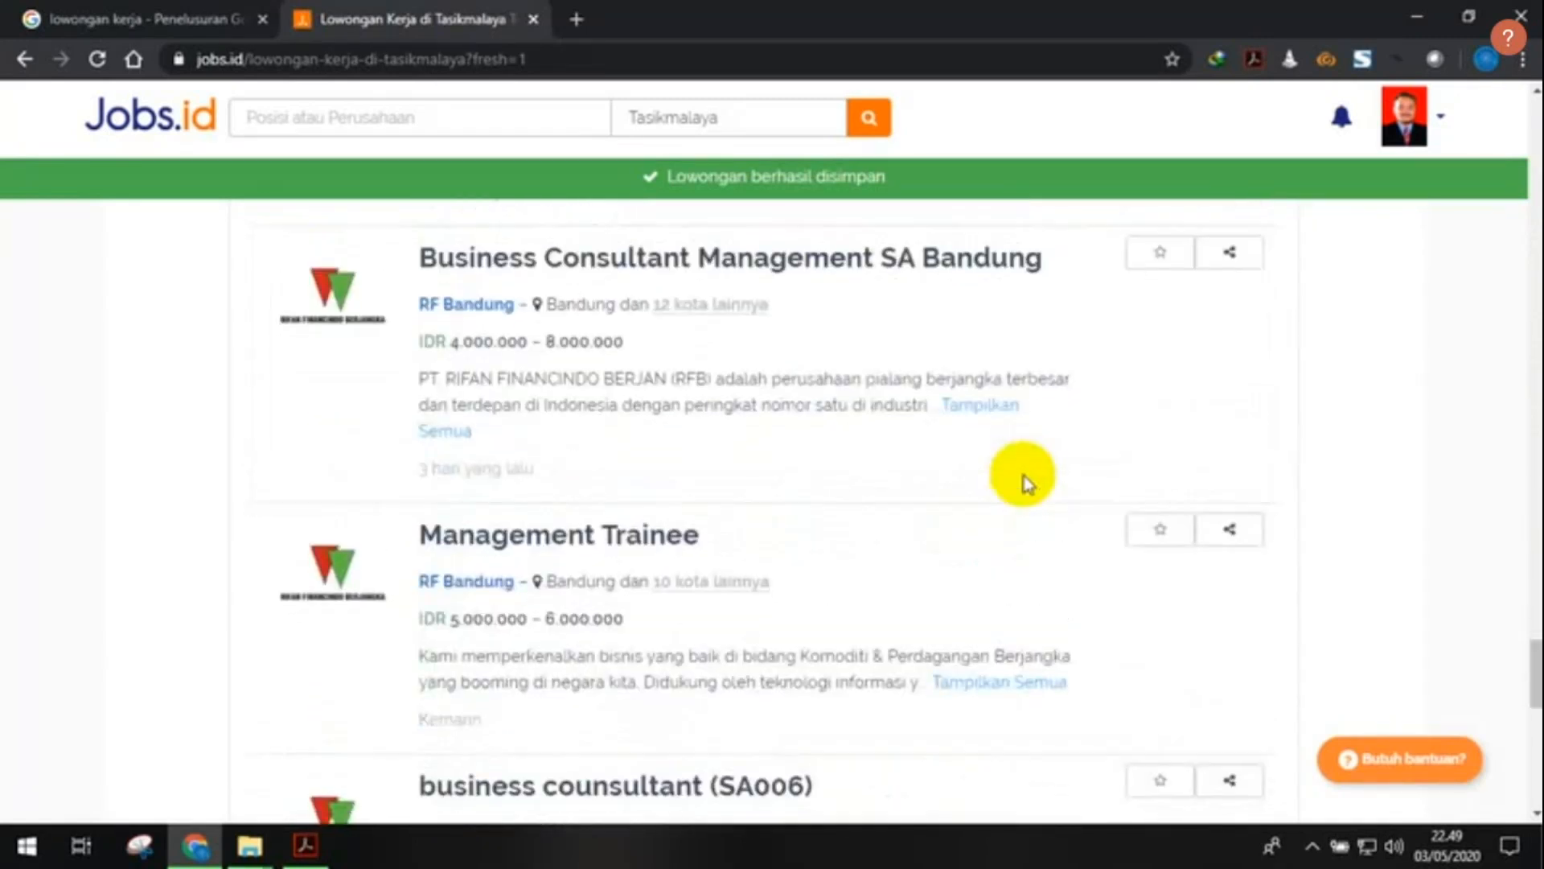
scroll(1025, 483, "down", 8)
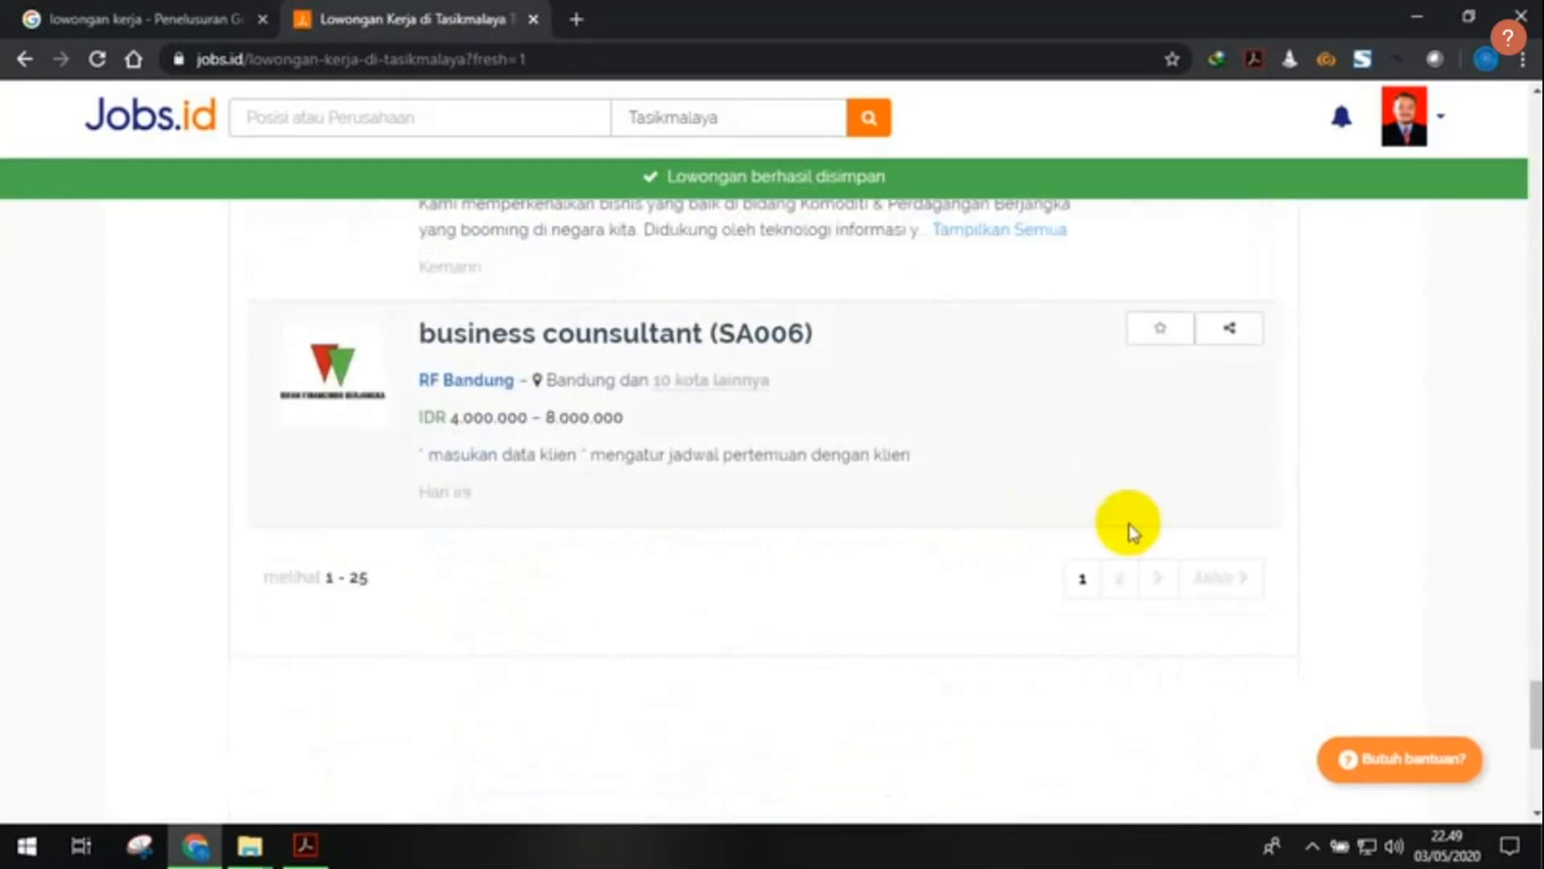
- Go to page 2 of the Tasikmalaya fresh-graduate results
left_click(1121, 579)
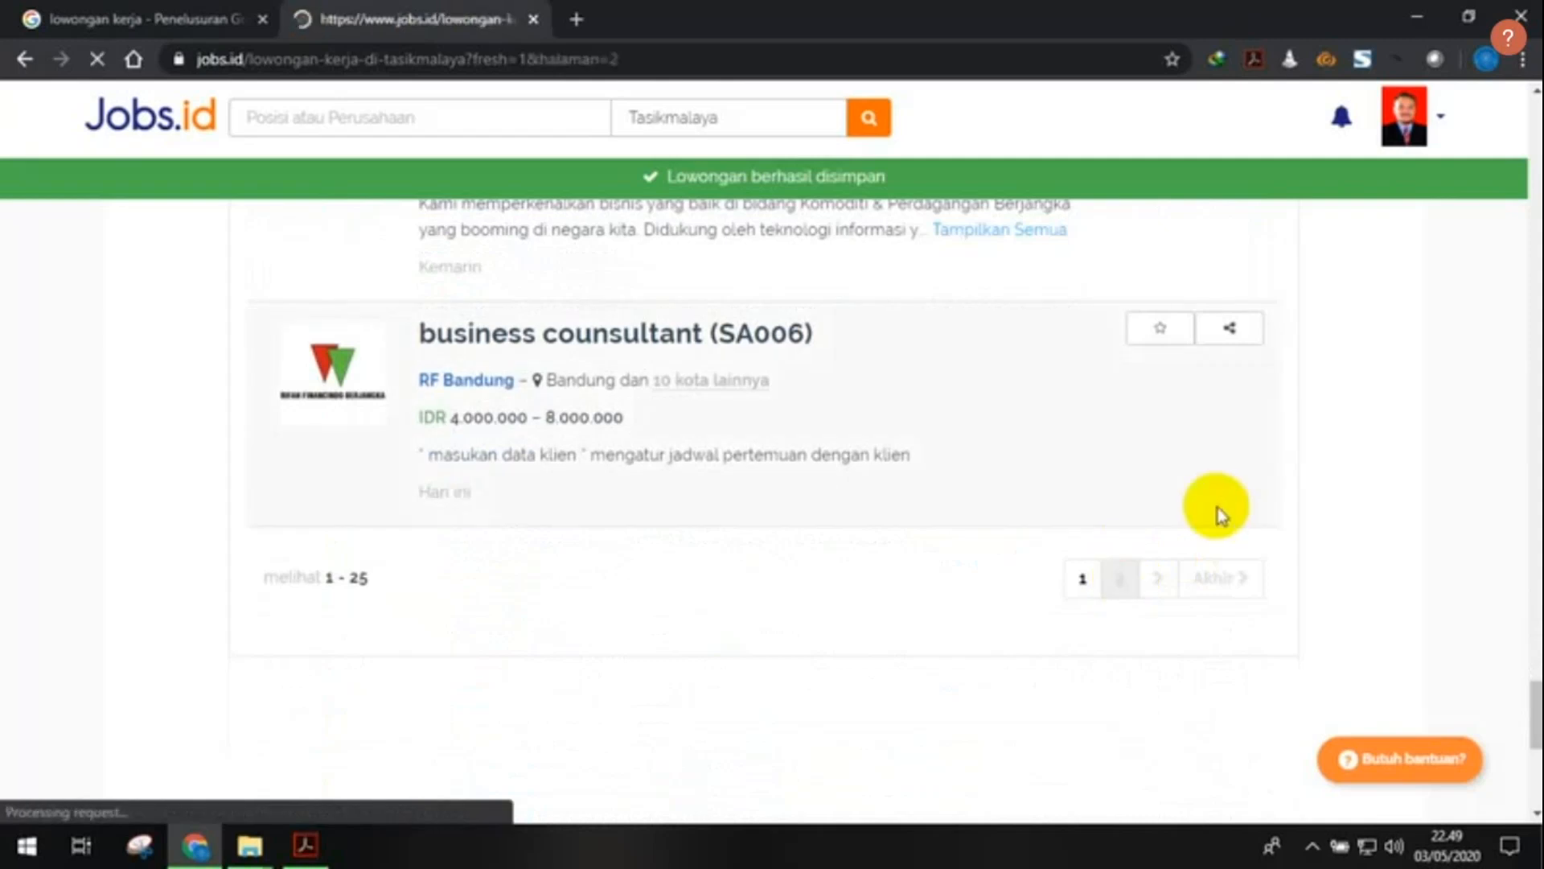
scroll(1051, 462, "down", 15)
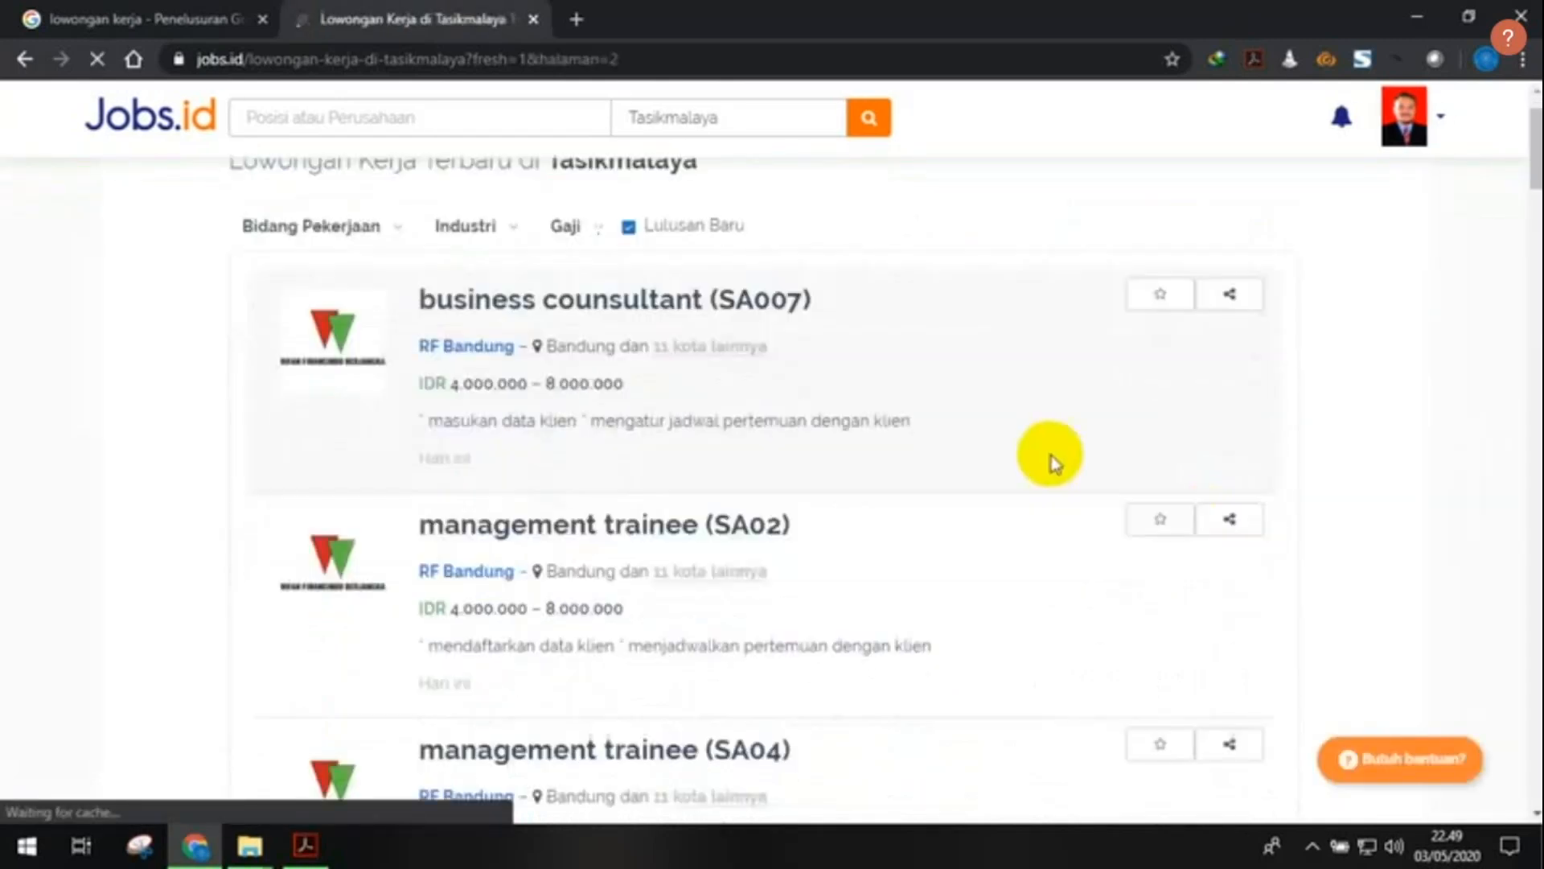
scroll(1054, 462, "up", 1)
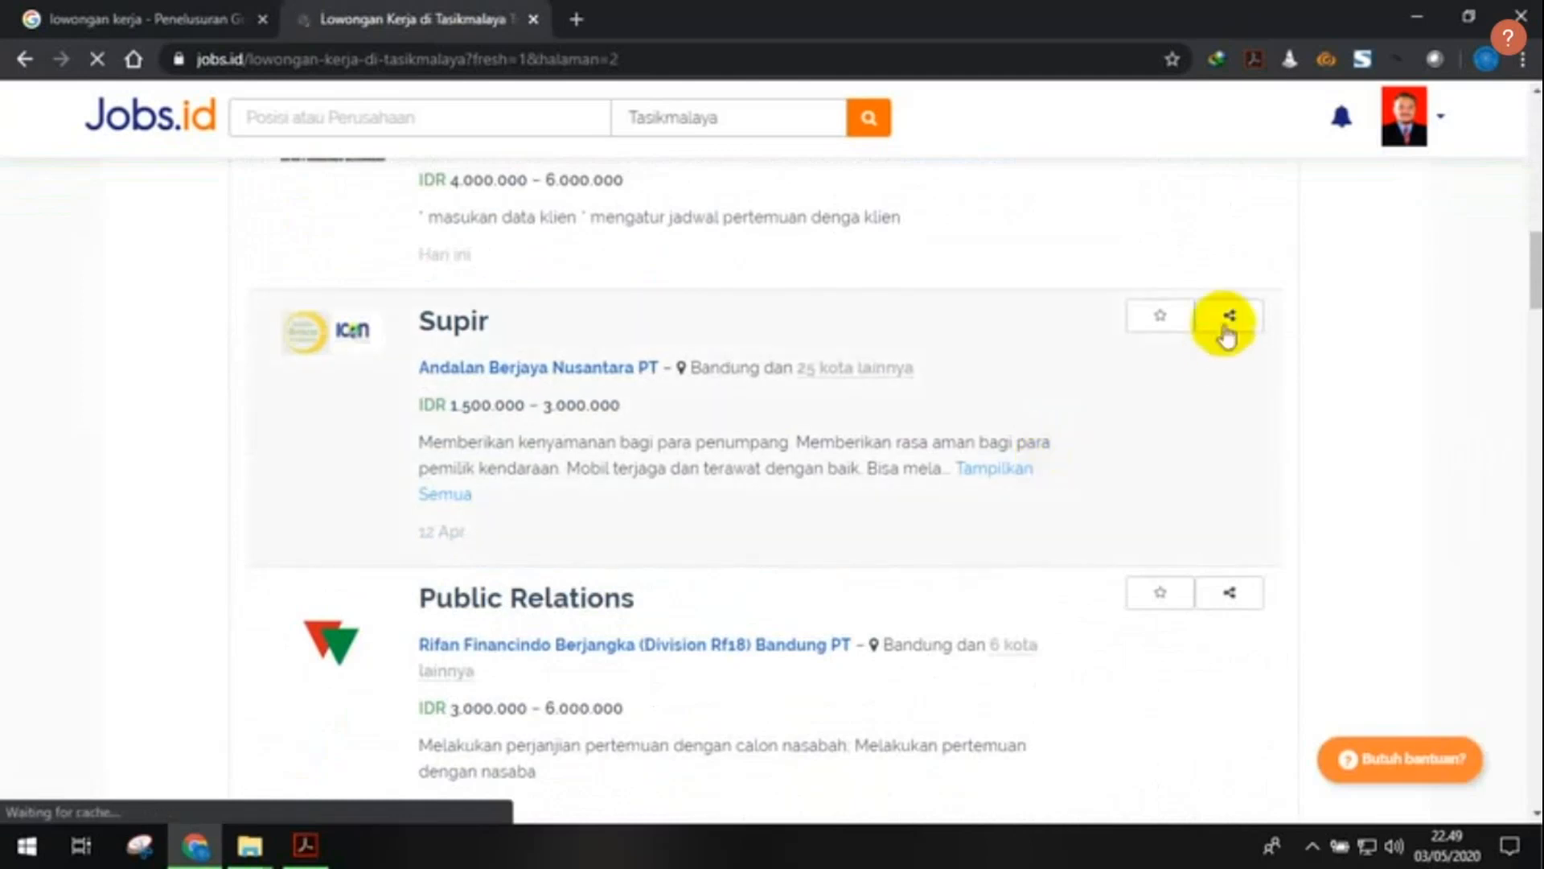
- Save the Supir vacancy and scroll to the Home Credit Sales Agent (SPG/SPB) Tasikmalaya listing
left_click(1155, 328)
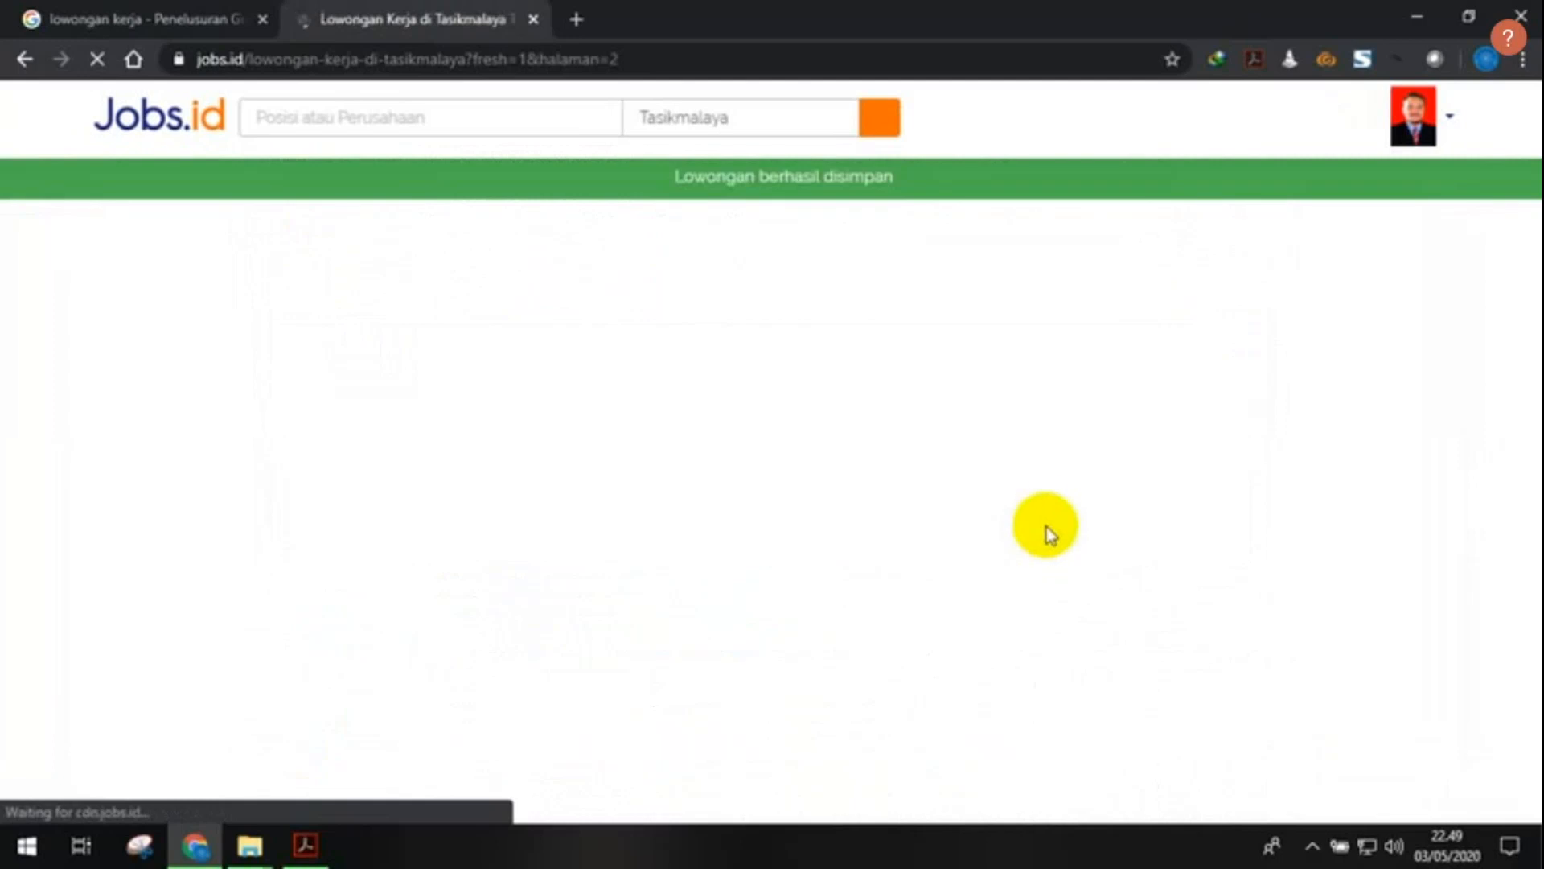
scroll(1046, 521, "down", 10)
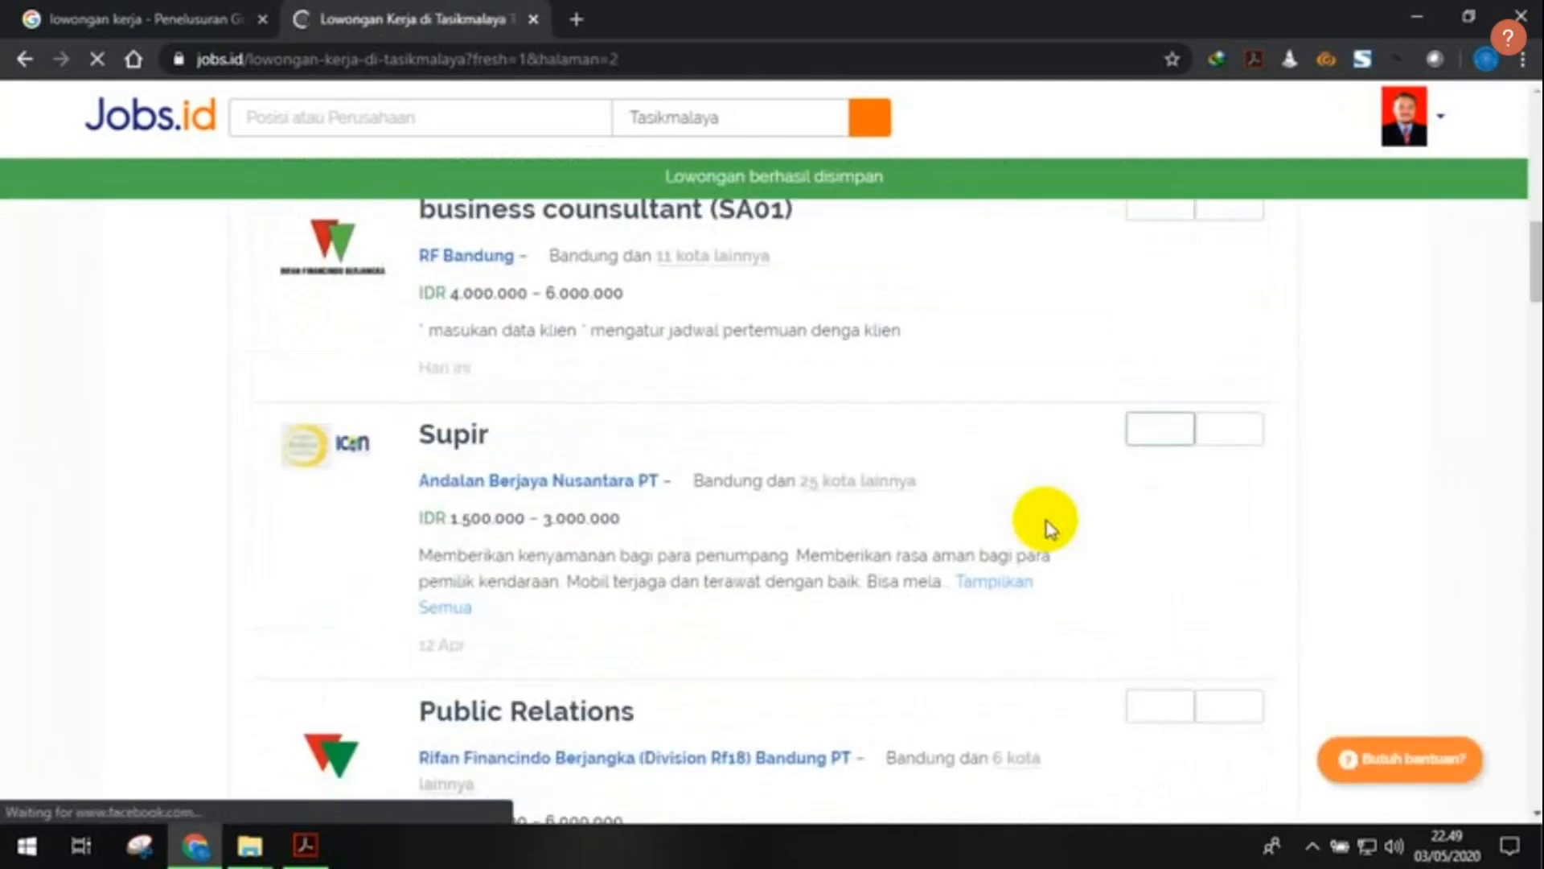
scroll(1046, 523, "down", 14)
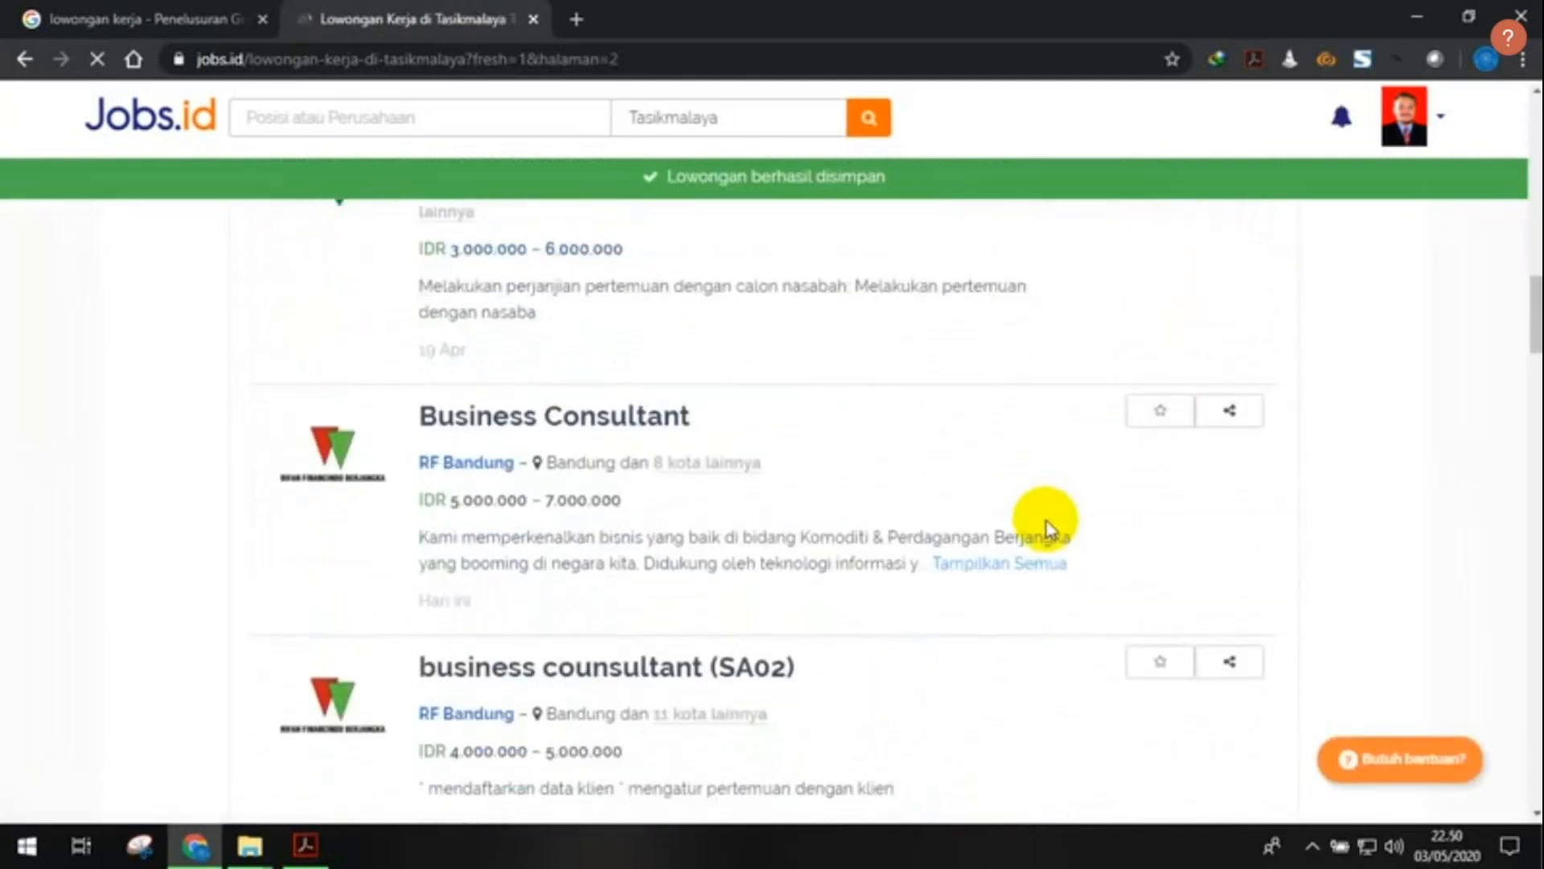
scroll(1046, 521, "down", 10)
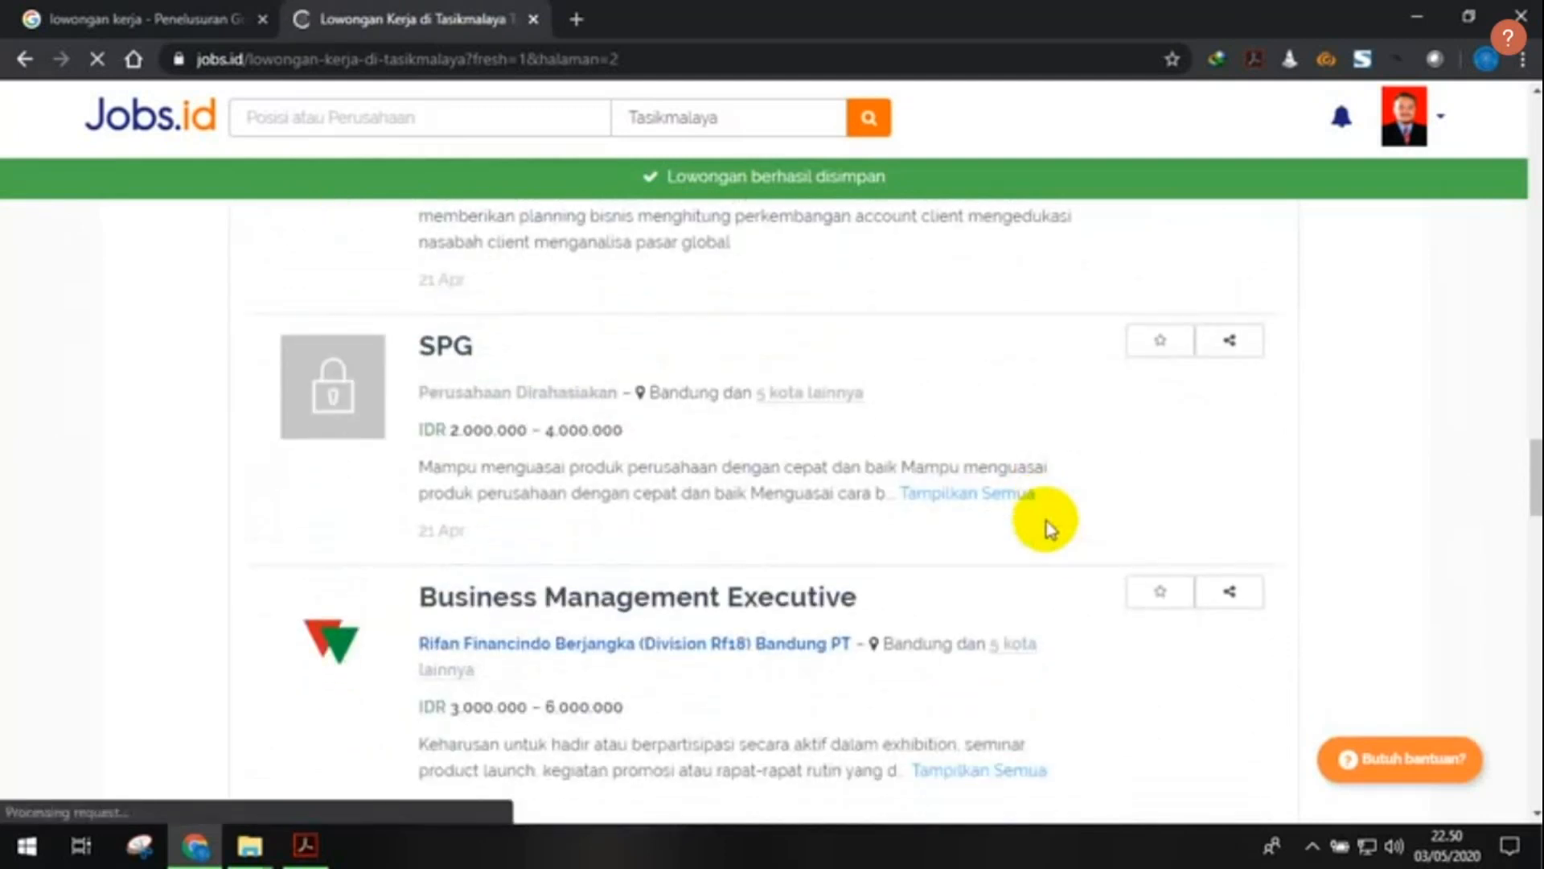
scroll(1046, 523, "down", 5)
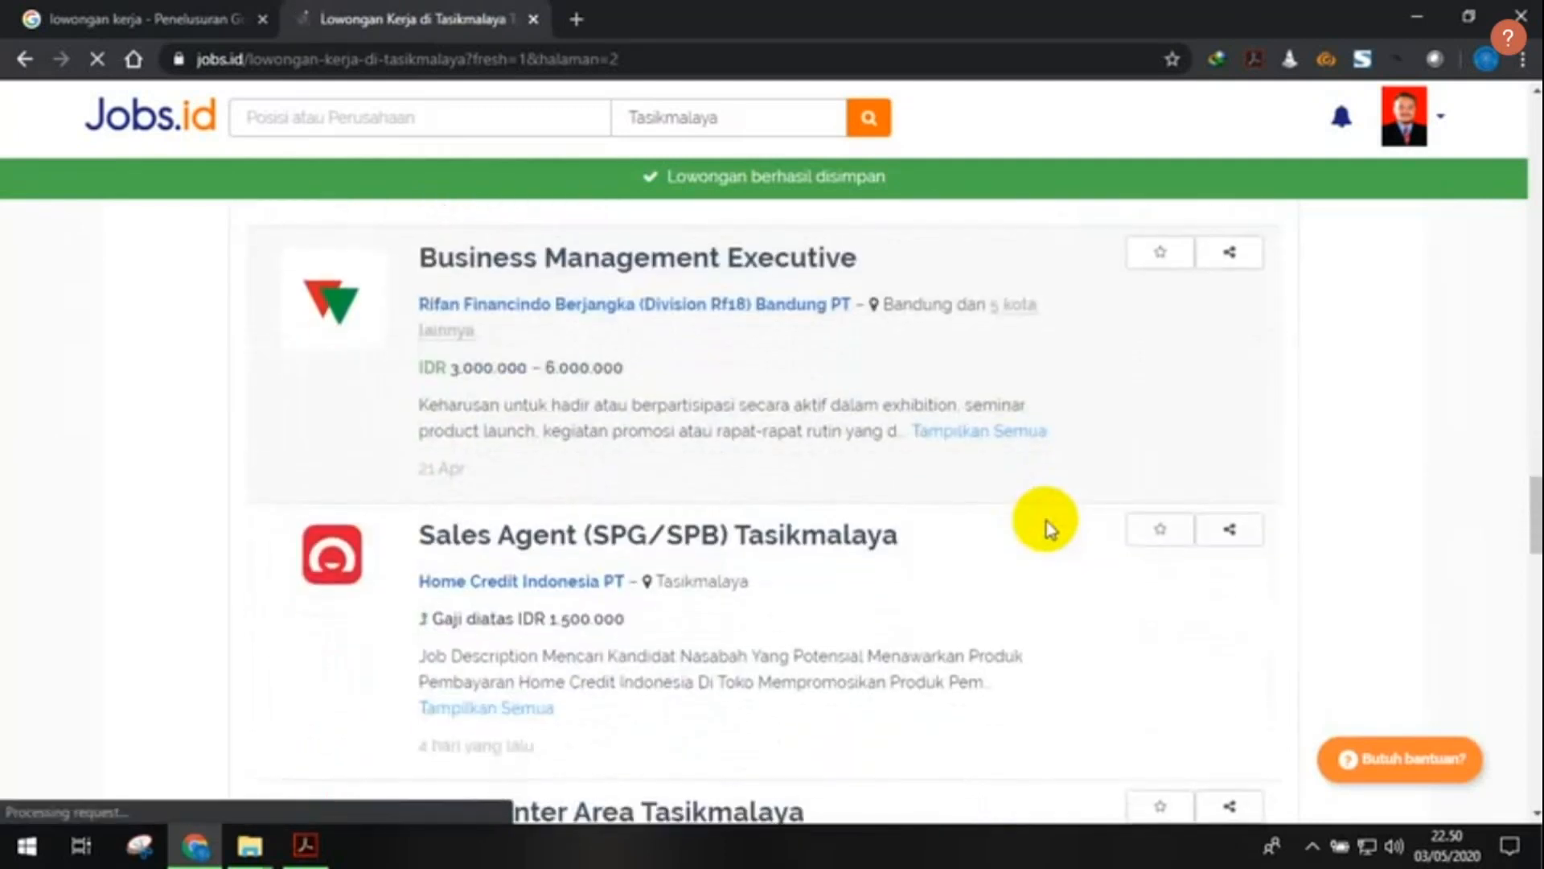
scroll(1046, 523, "down", 1)
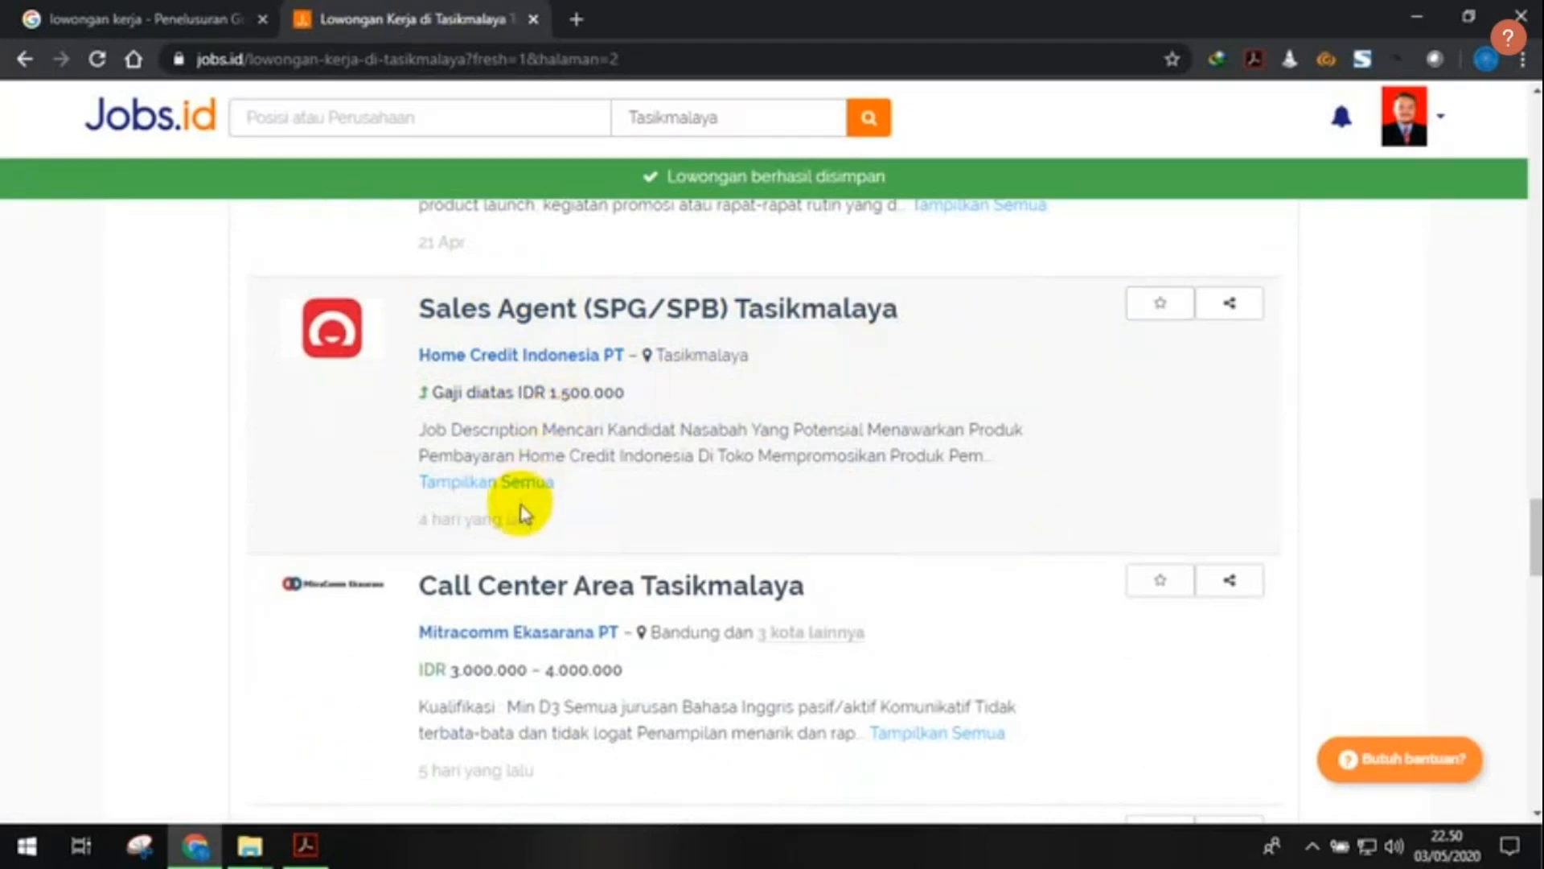
- Open the full Sales Agent (SPG/SPB) Tasikmalaya vacancy page and read its description
left_click(513, 485)
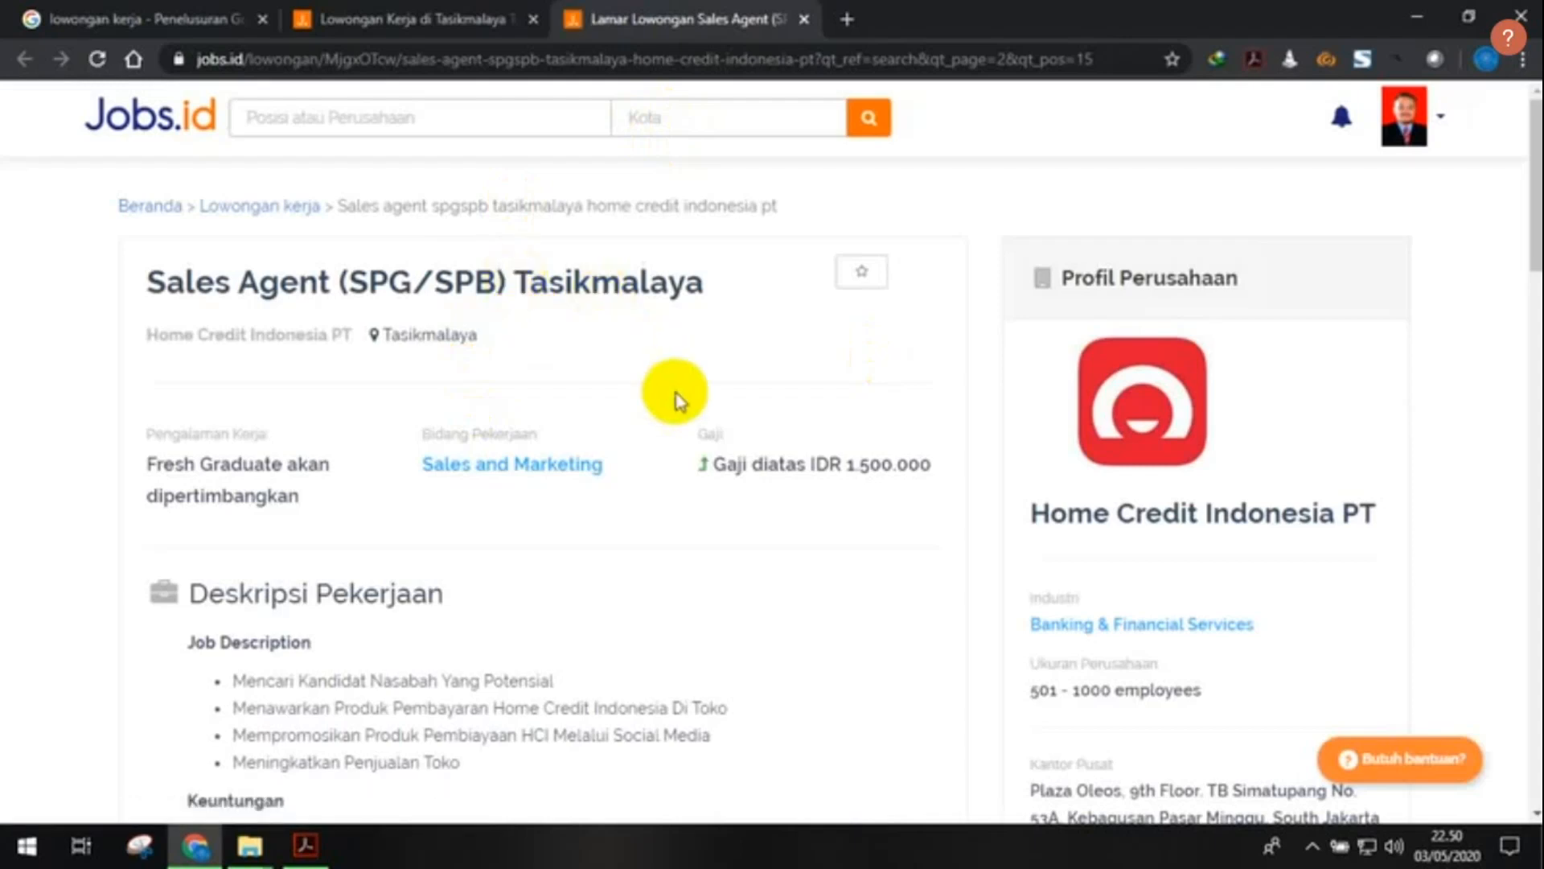
scroll(644, 415, "down", 1)
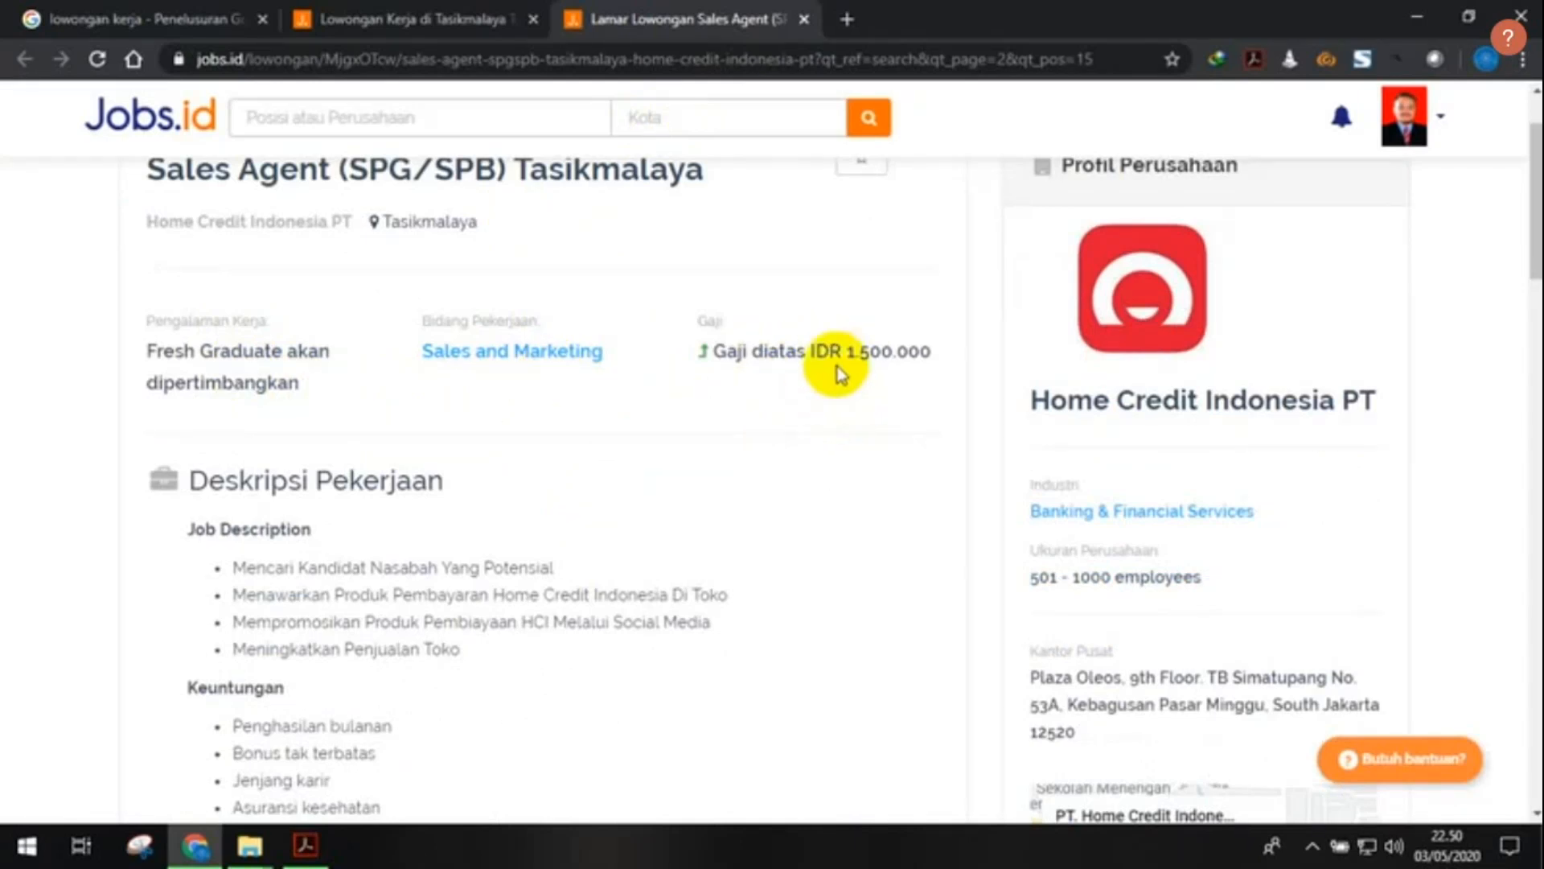
scroll(672, 417, "down", 2)
scroll(671, 416, "down", 1)
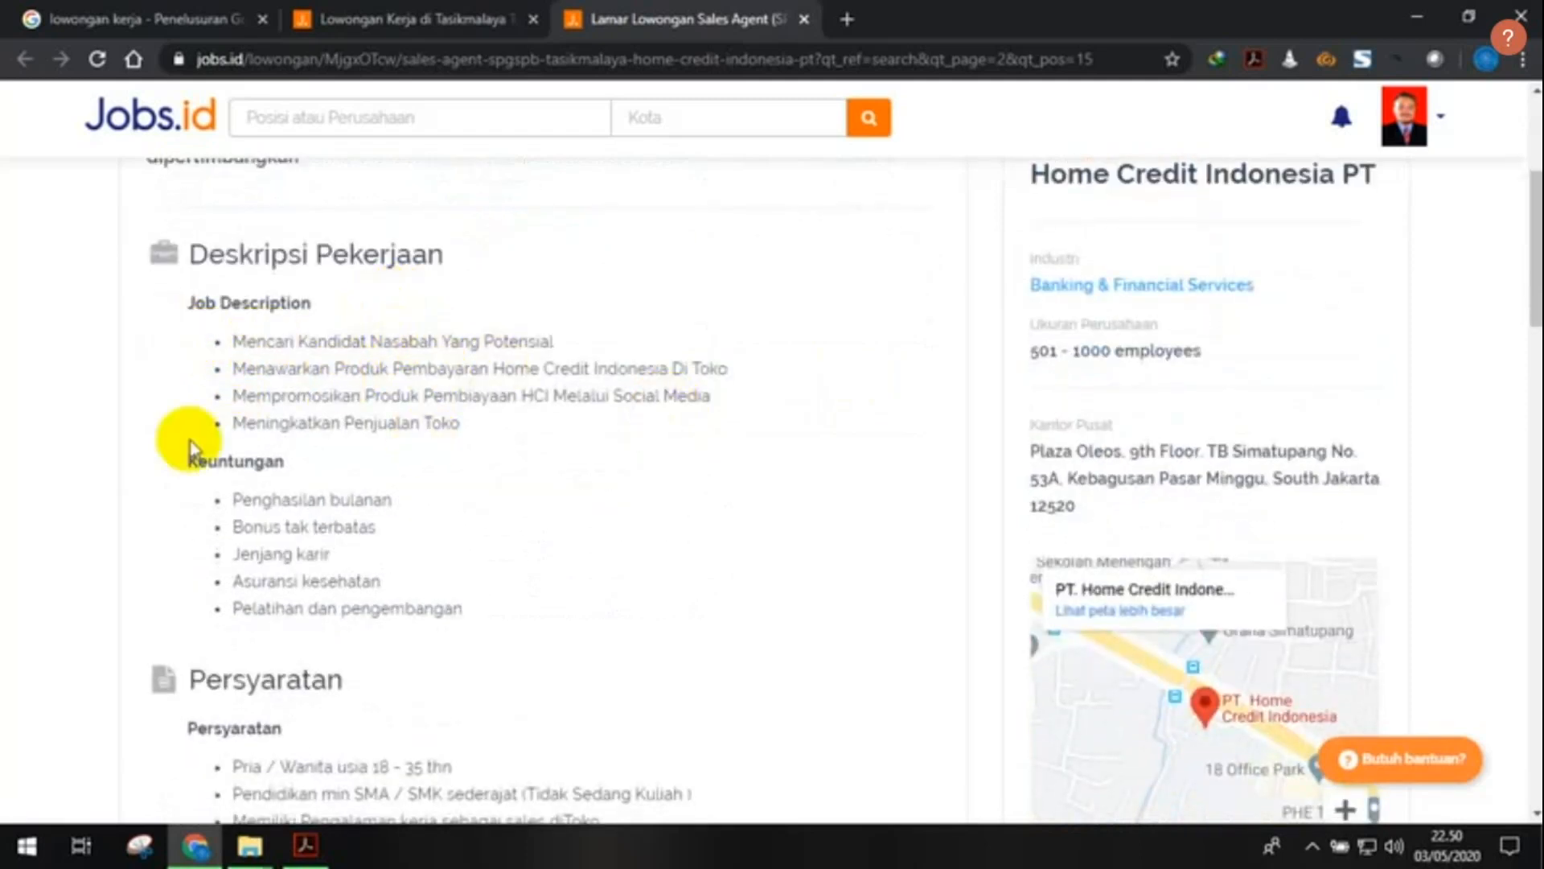
scroll(210, 407, "down", 1)
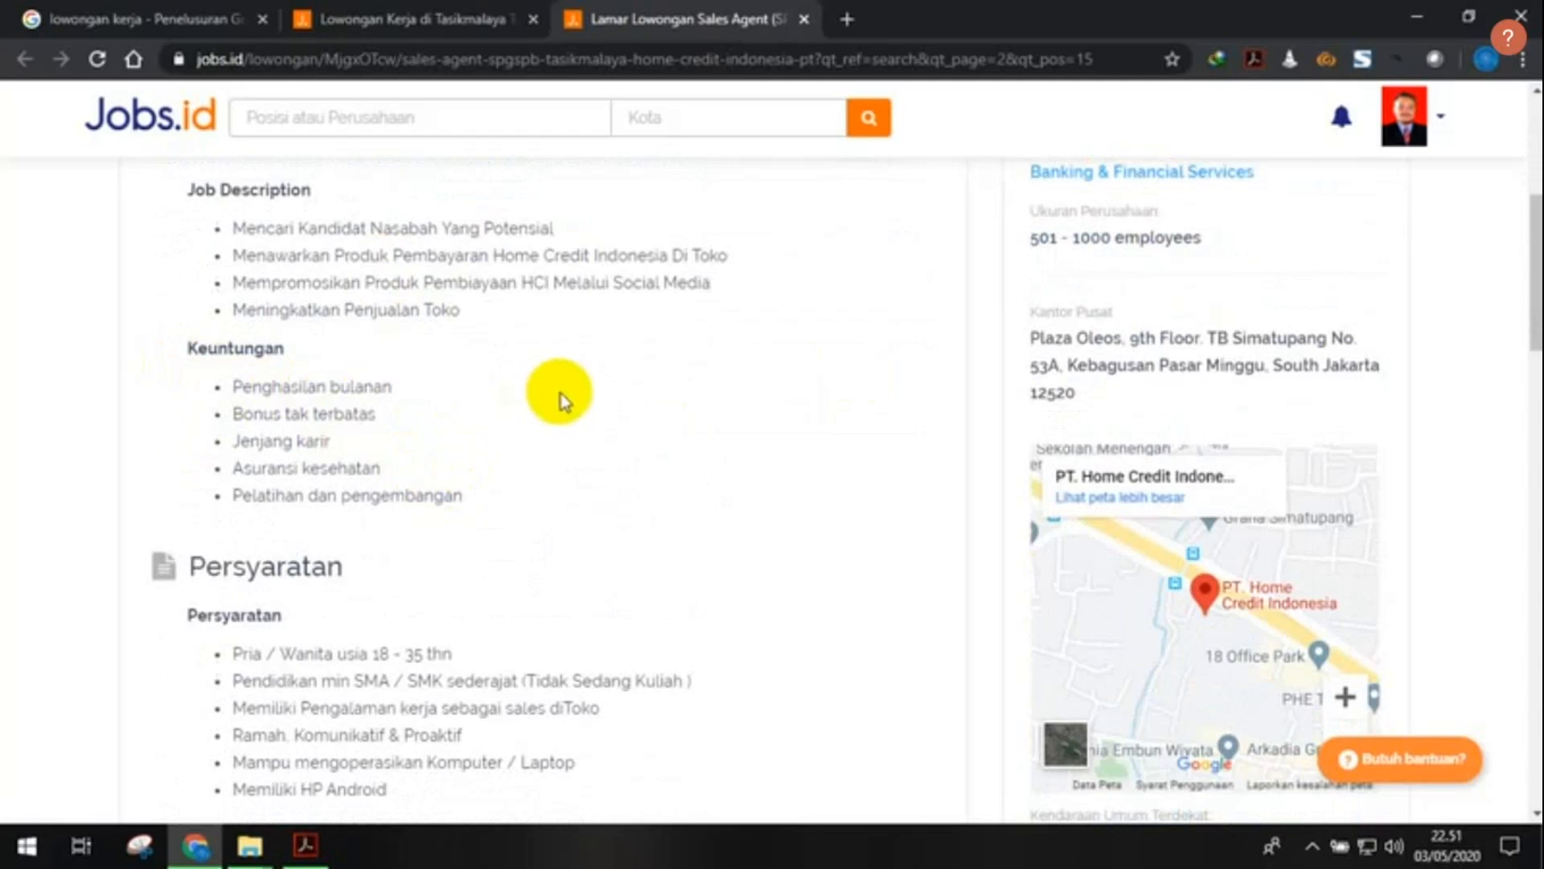
scroll(552, 400, "down", 2)
scroll(539, 394, "down", 1)
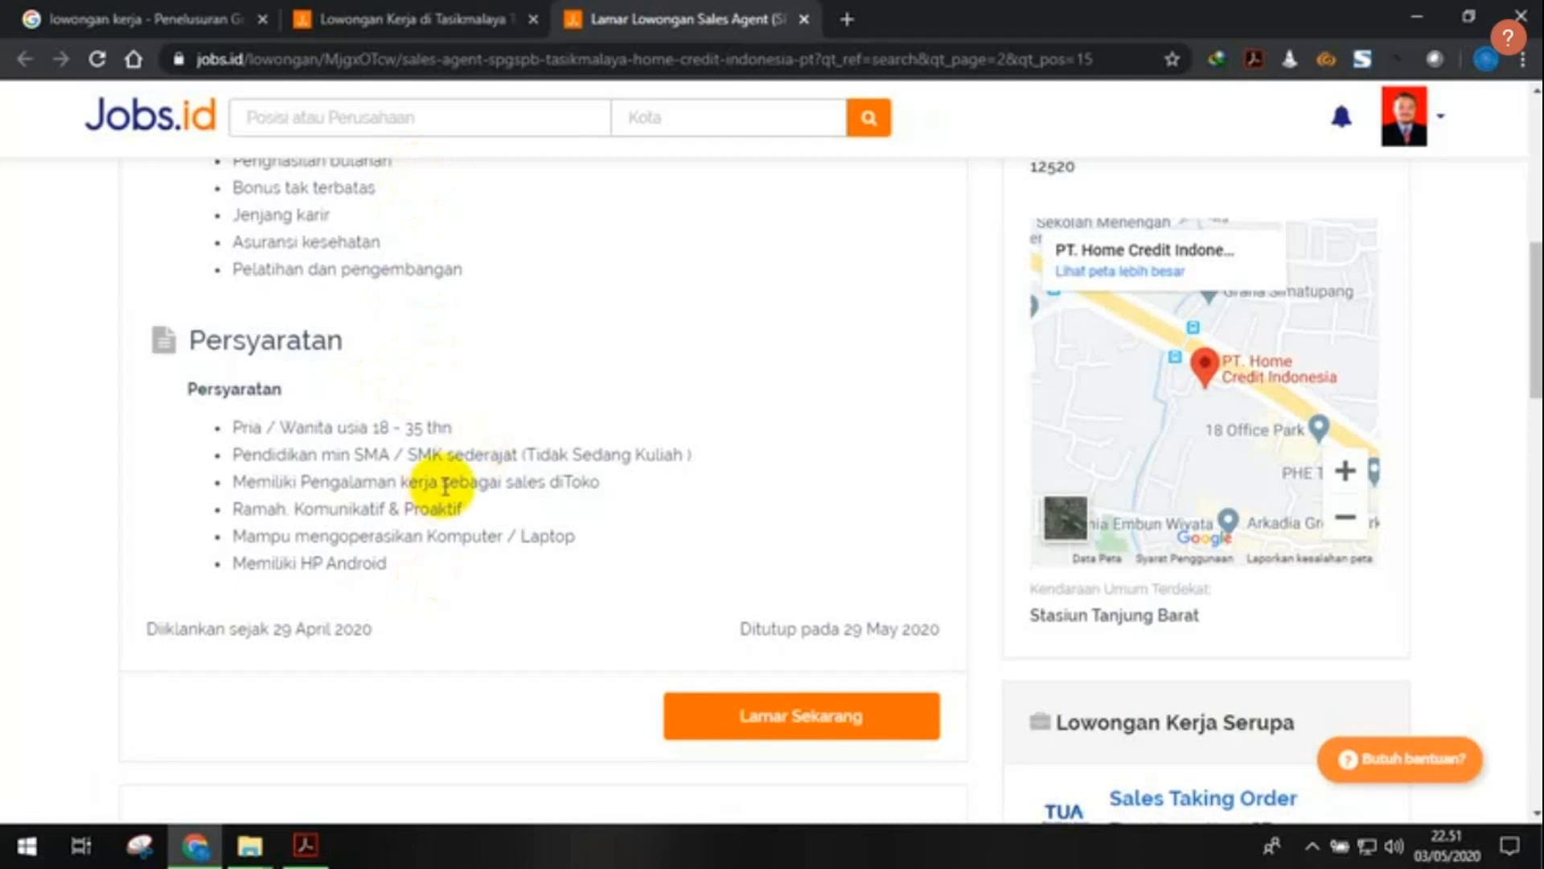
- Check the requirements and 29 May 2020 closing date, then start the application with Lamar Sekarang
scroll(413, 569, "down", 1)
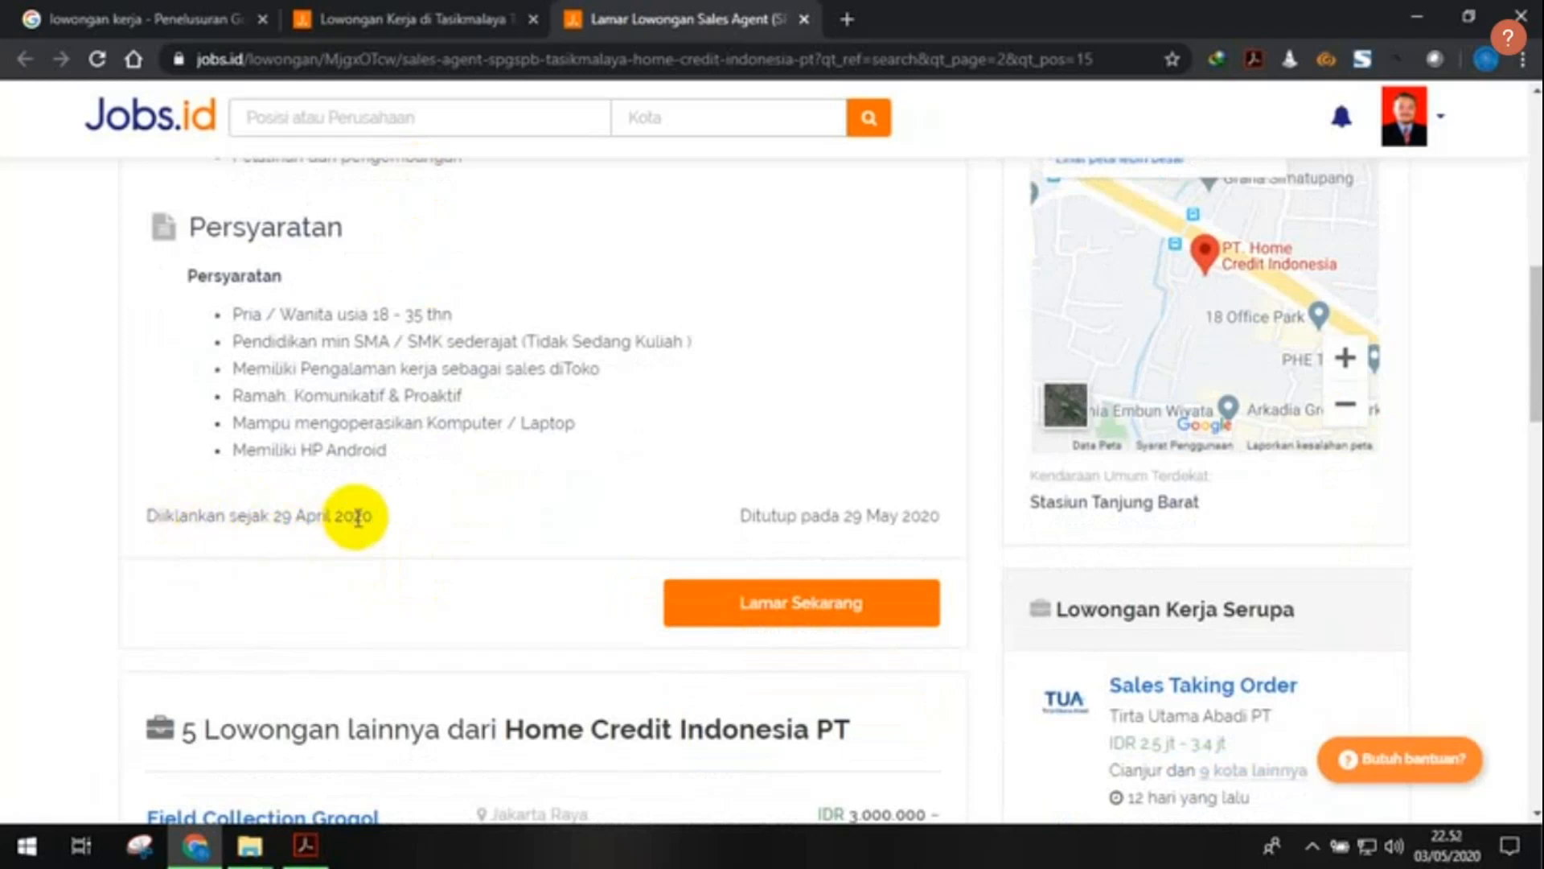
scroll(327, 541, "up", 1)
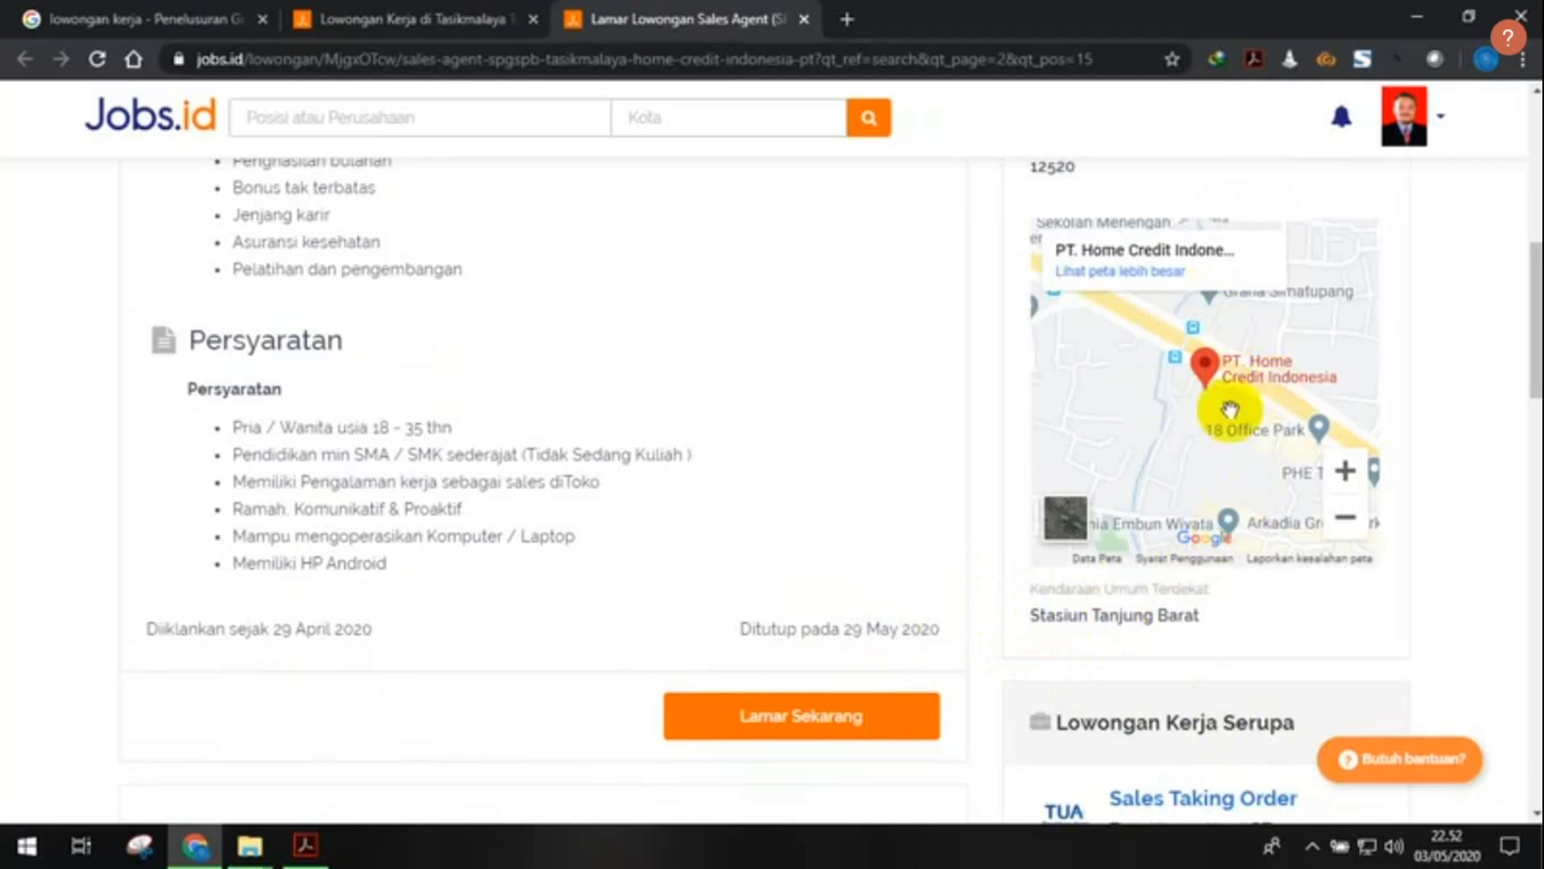
scroll(988, 480, "up", 4)
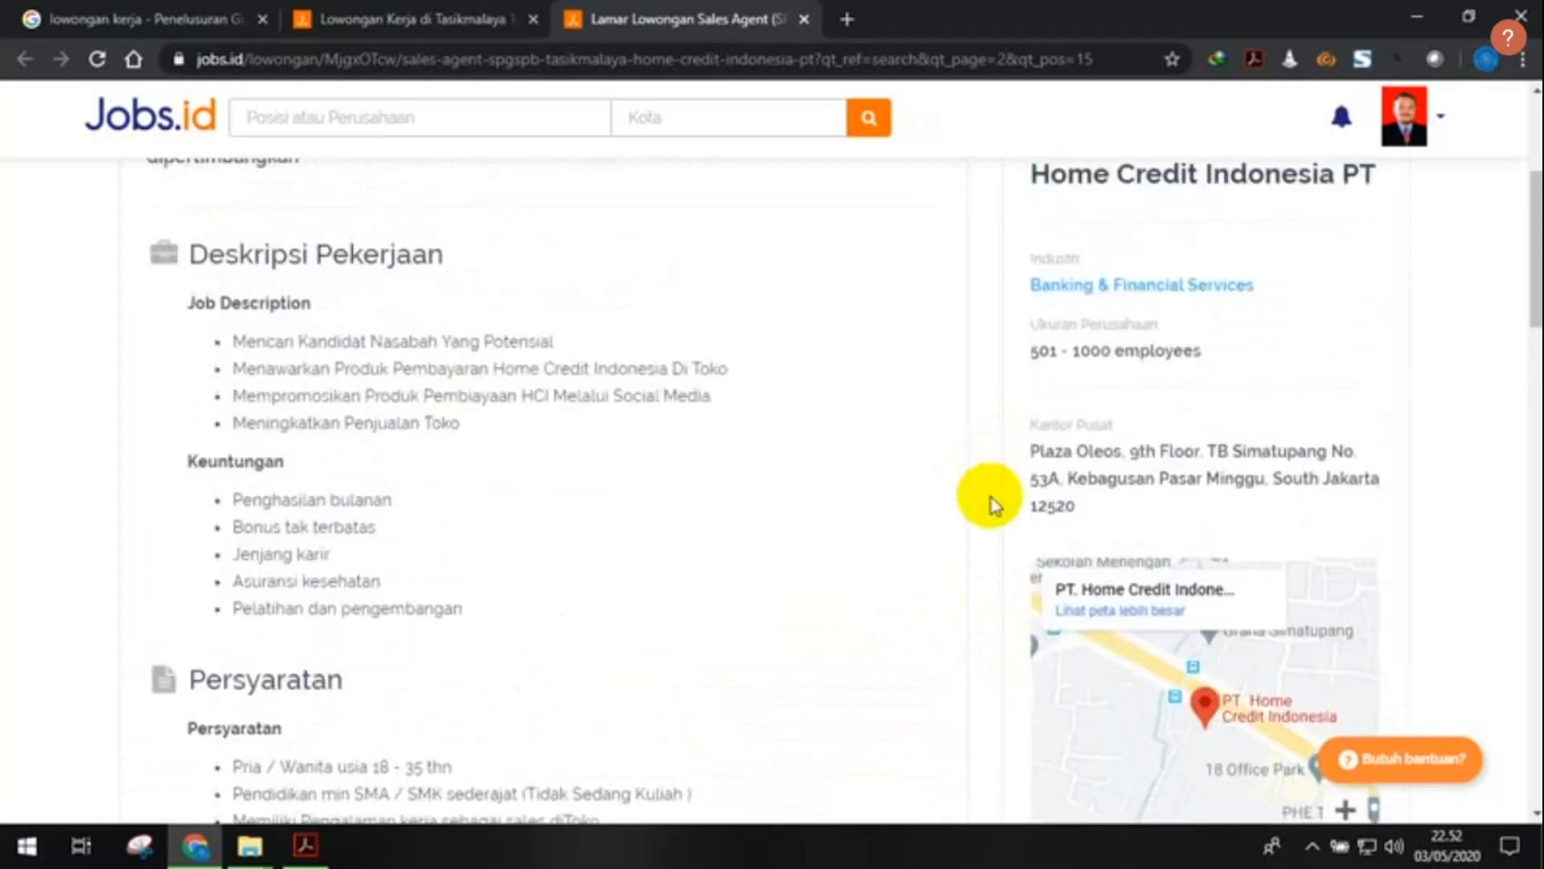
scroll(1062, 543, "down", 1)
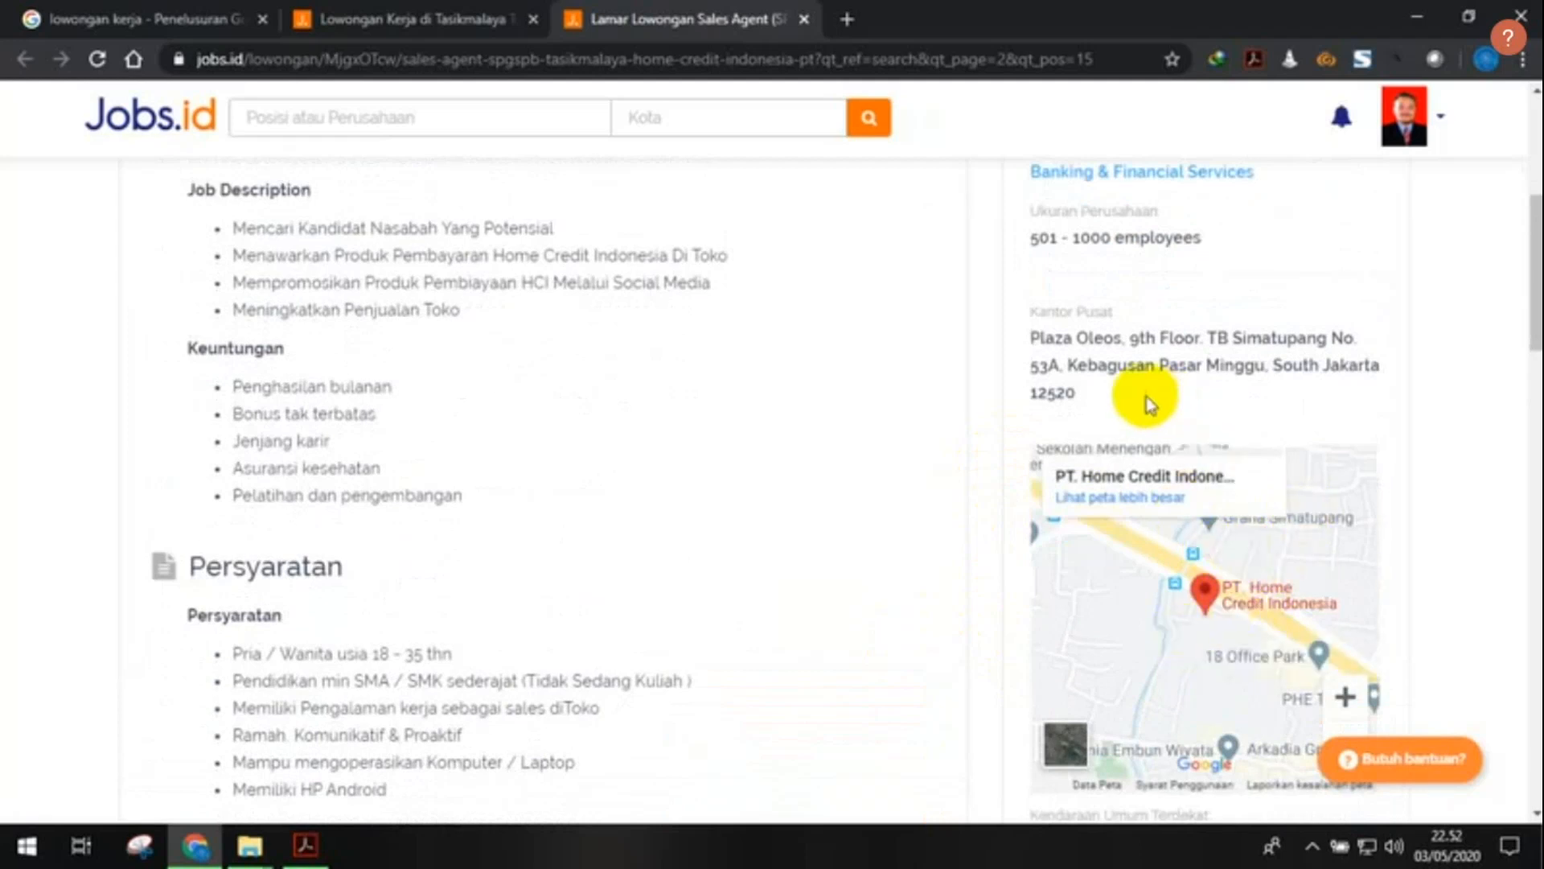
scroll(1072, 234, "up", 4)
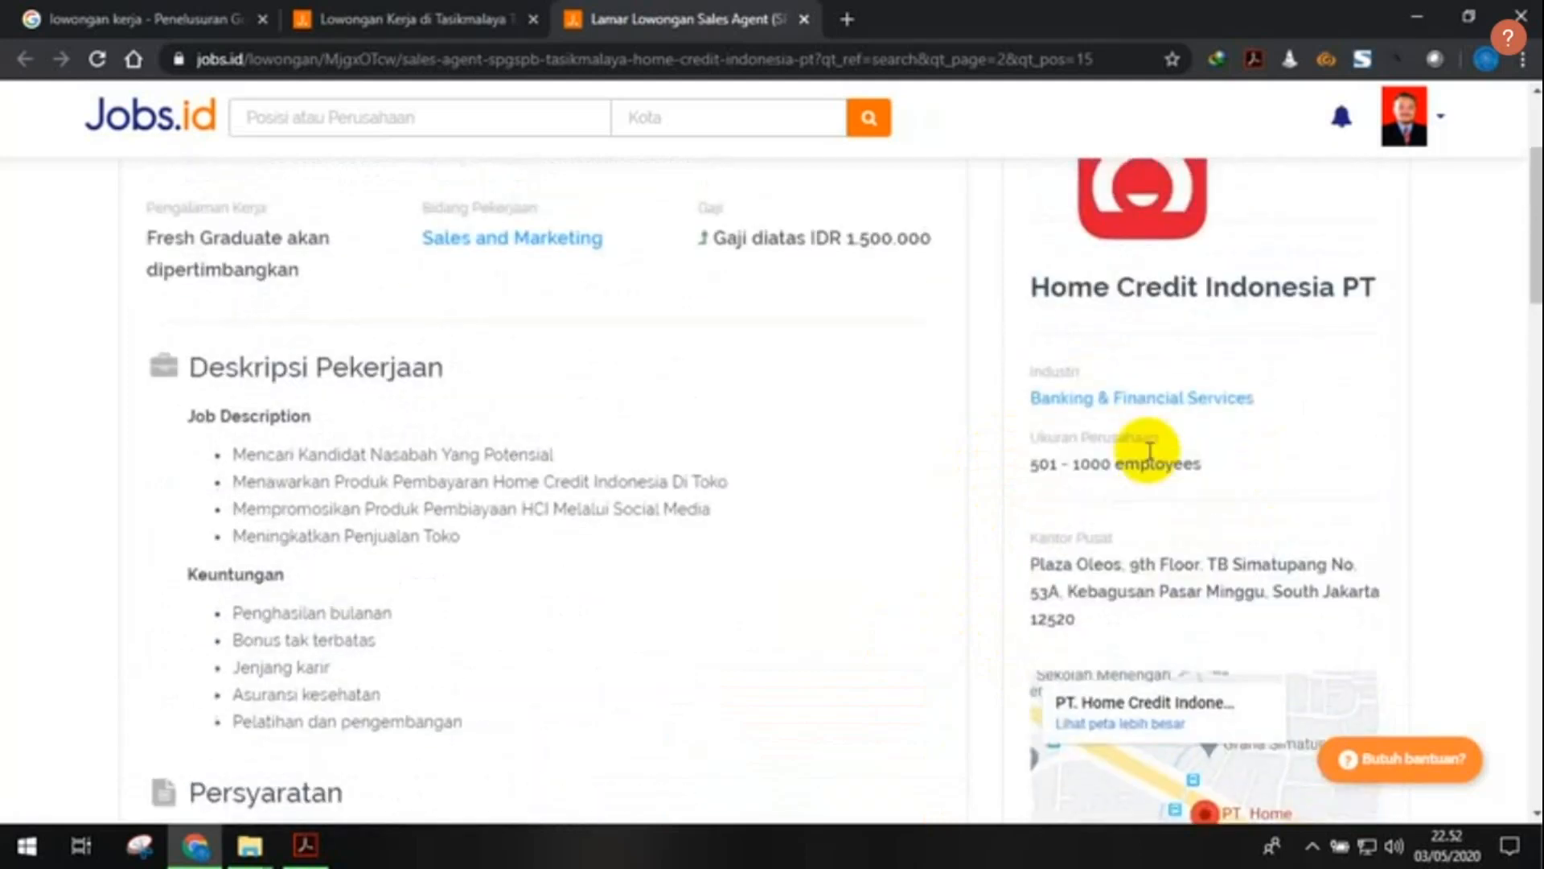
scroll(1149, 448, "down", 5)
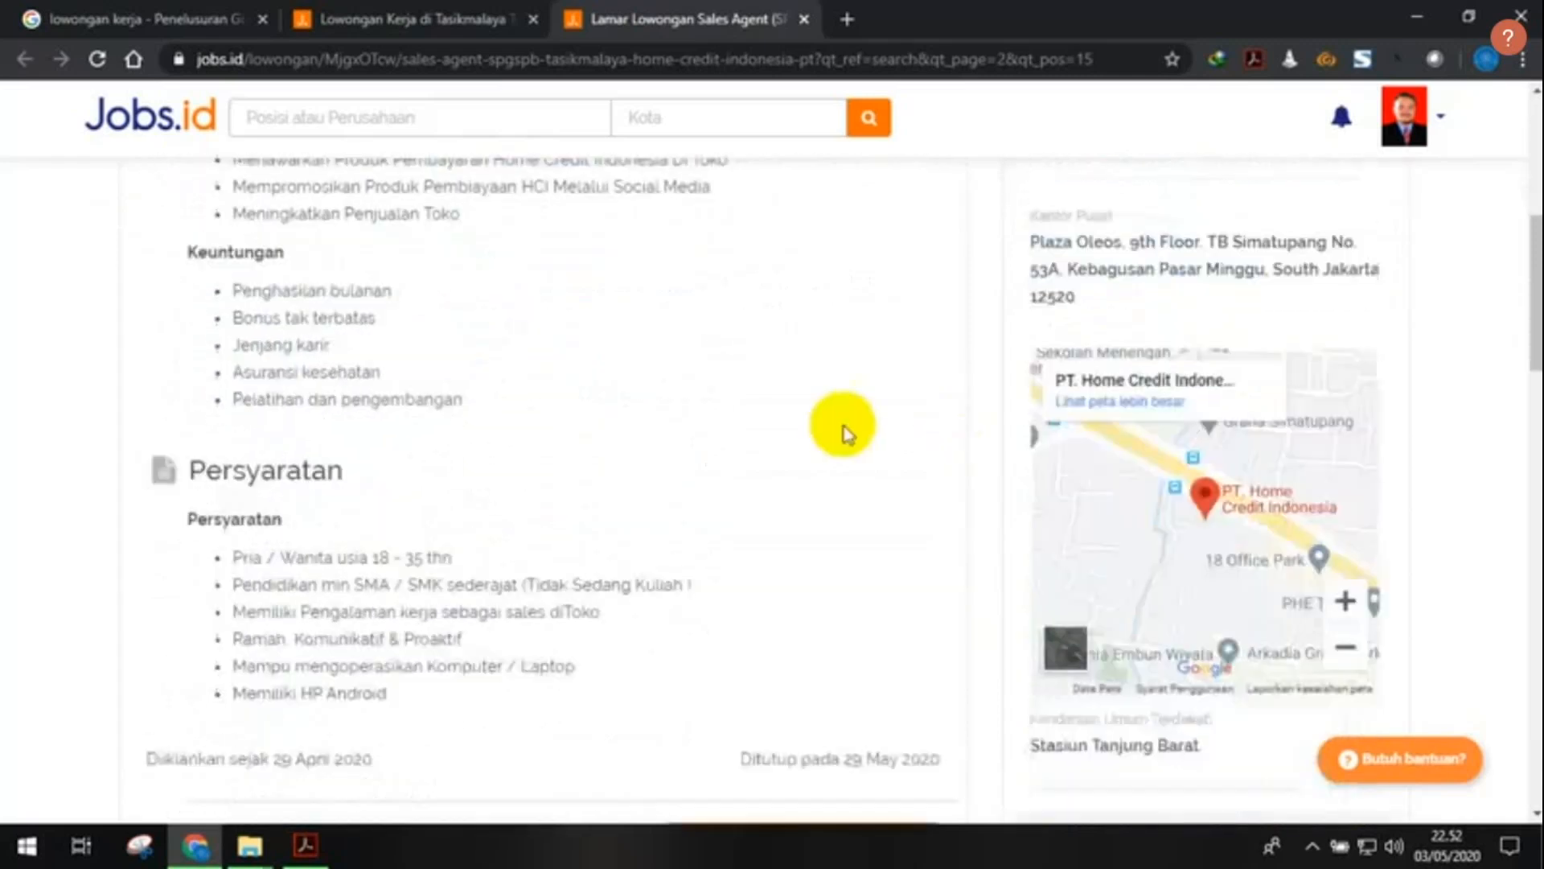
scroll(763, 451, "down", 3)
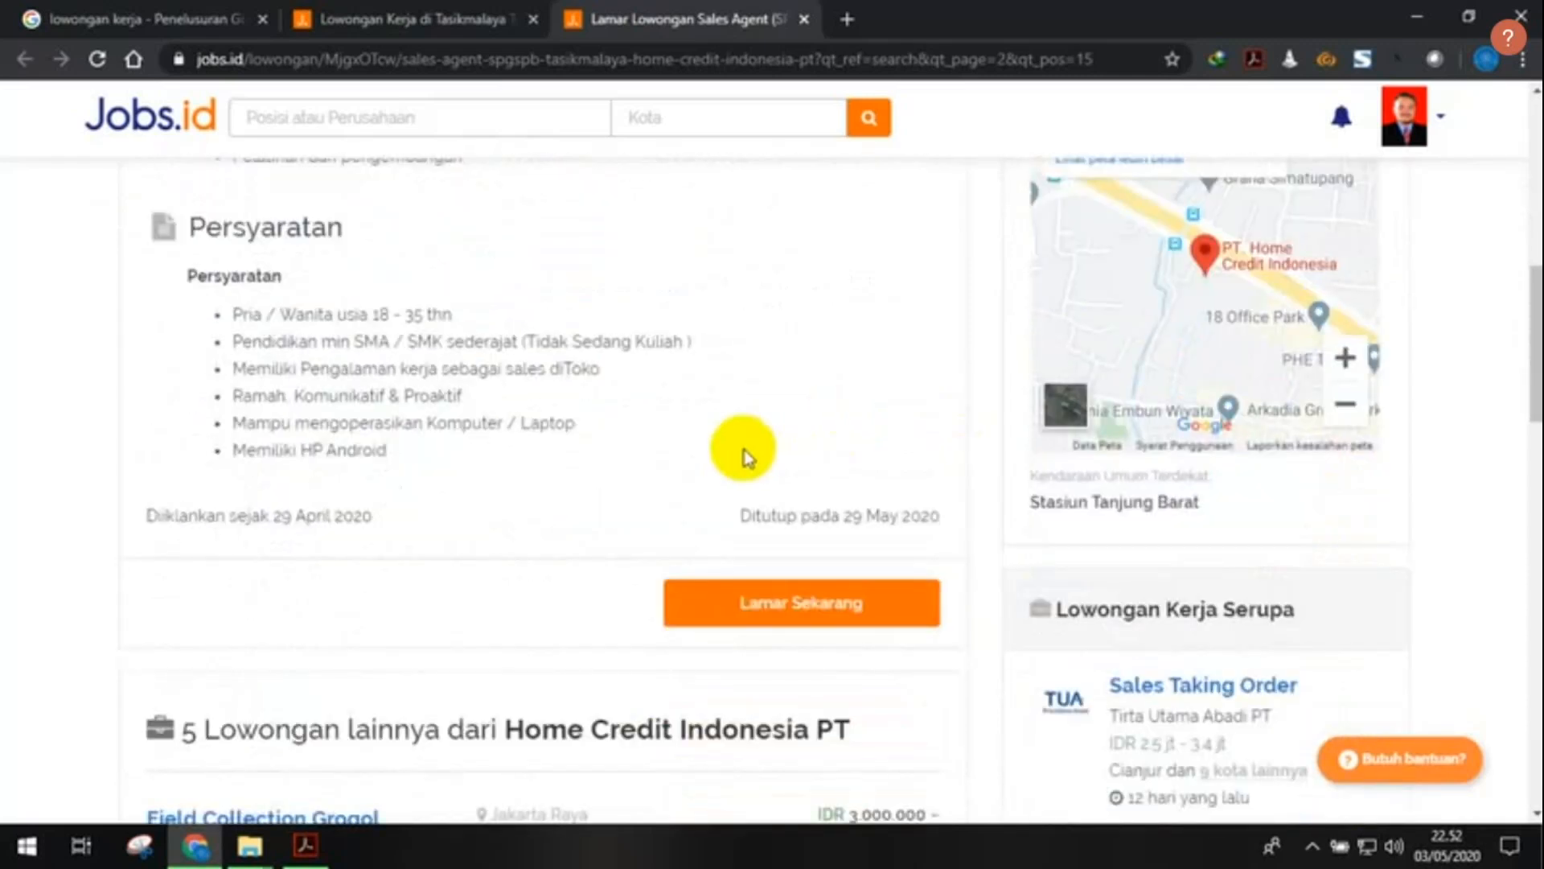
scroll(740, 451, "down", 1)
left_click(768, 492)
- Apply to the Home Credit Sales Agent vacancy, review the profile and contact details, and send it
left_click(791, 499)
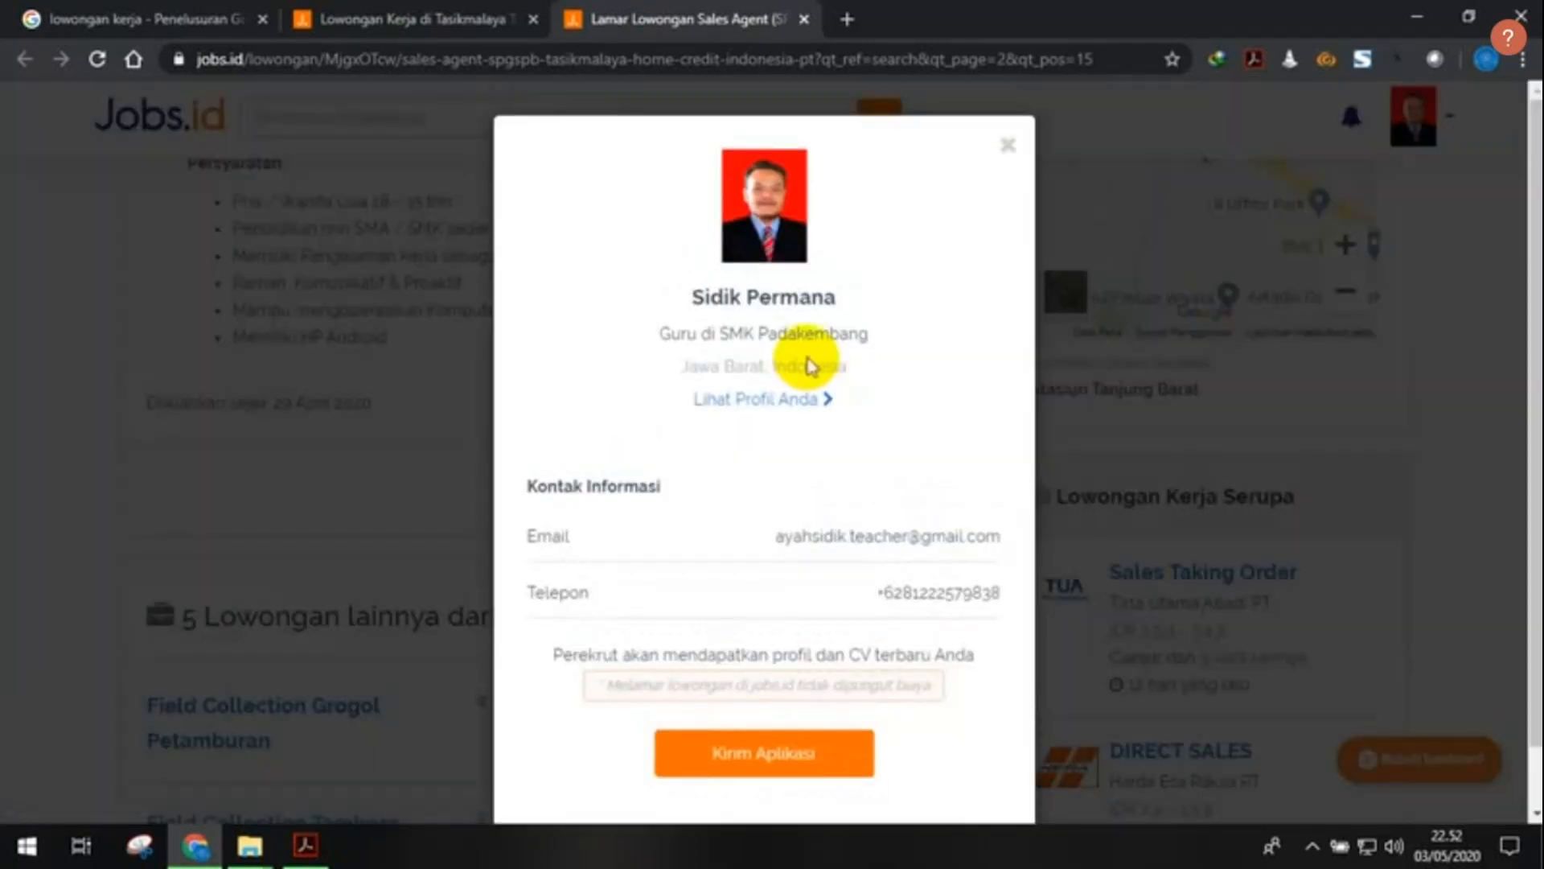
scroll(813, 362, "down", 1)
scroll(818, 358, "up", 1)
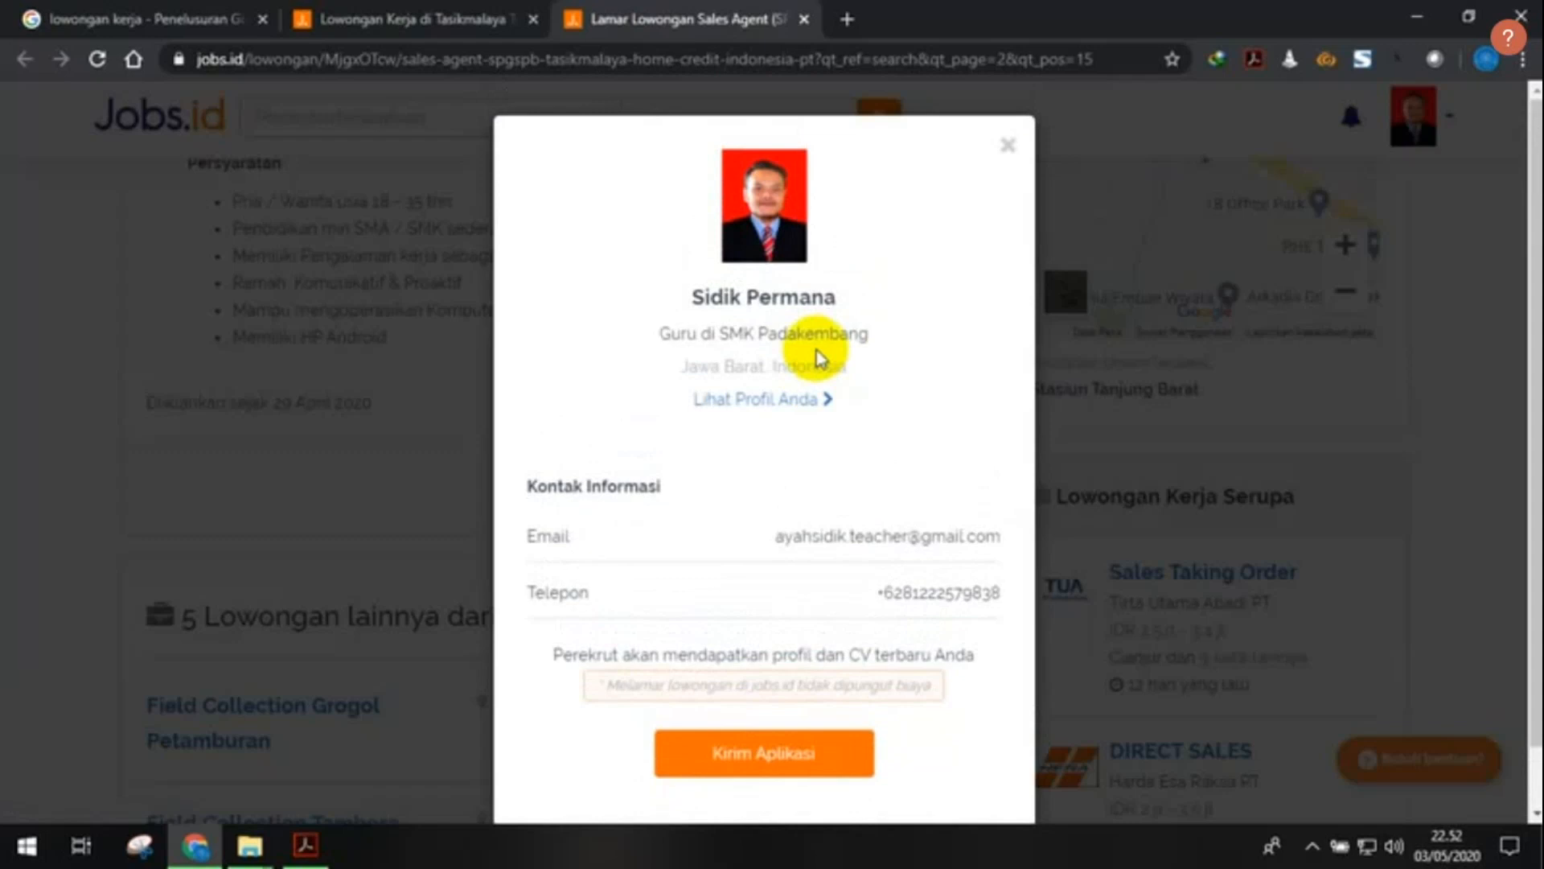
scroll(819, 358, "down", 1)
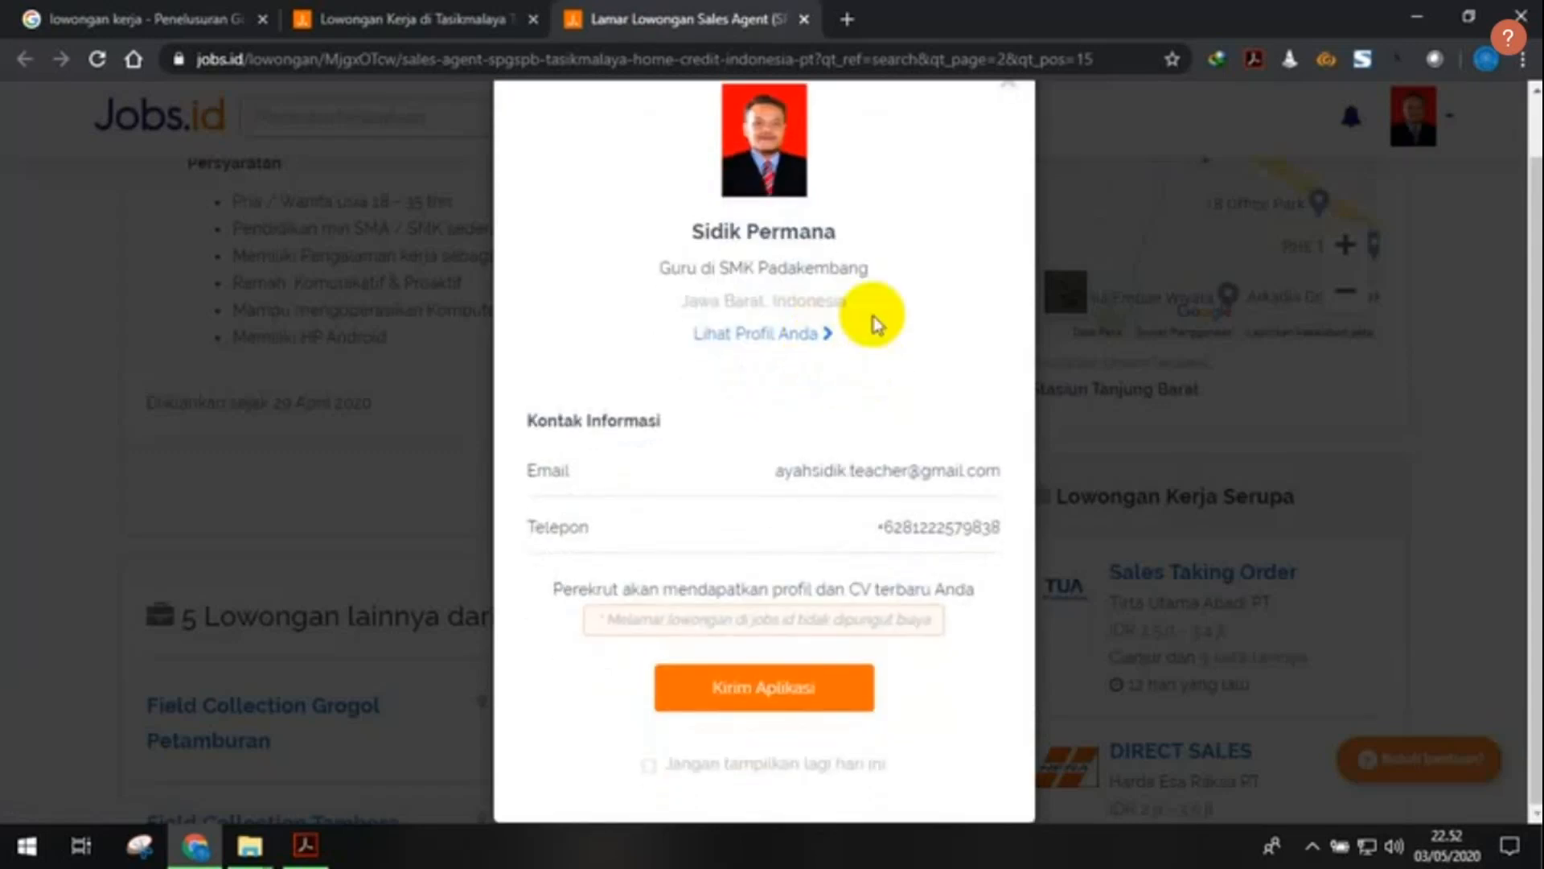
scroll(869, 314, "up", 1)
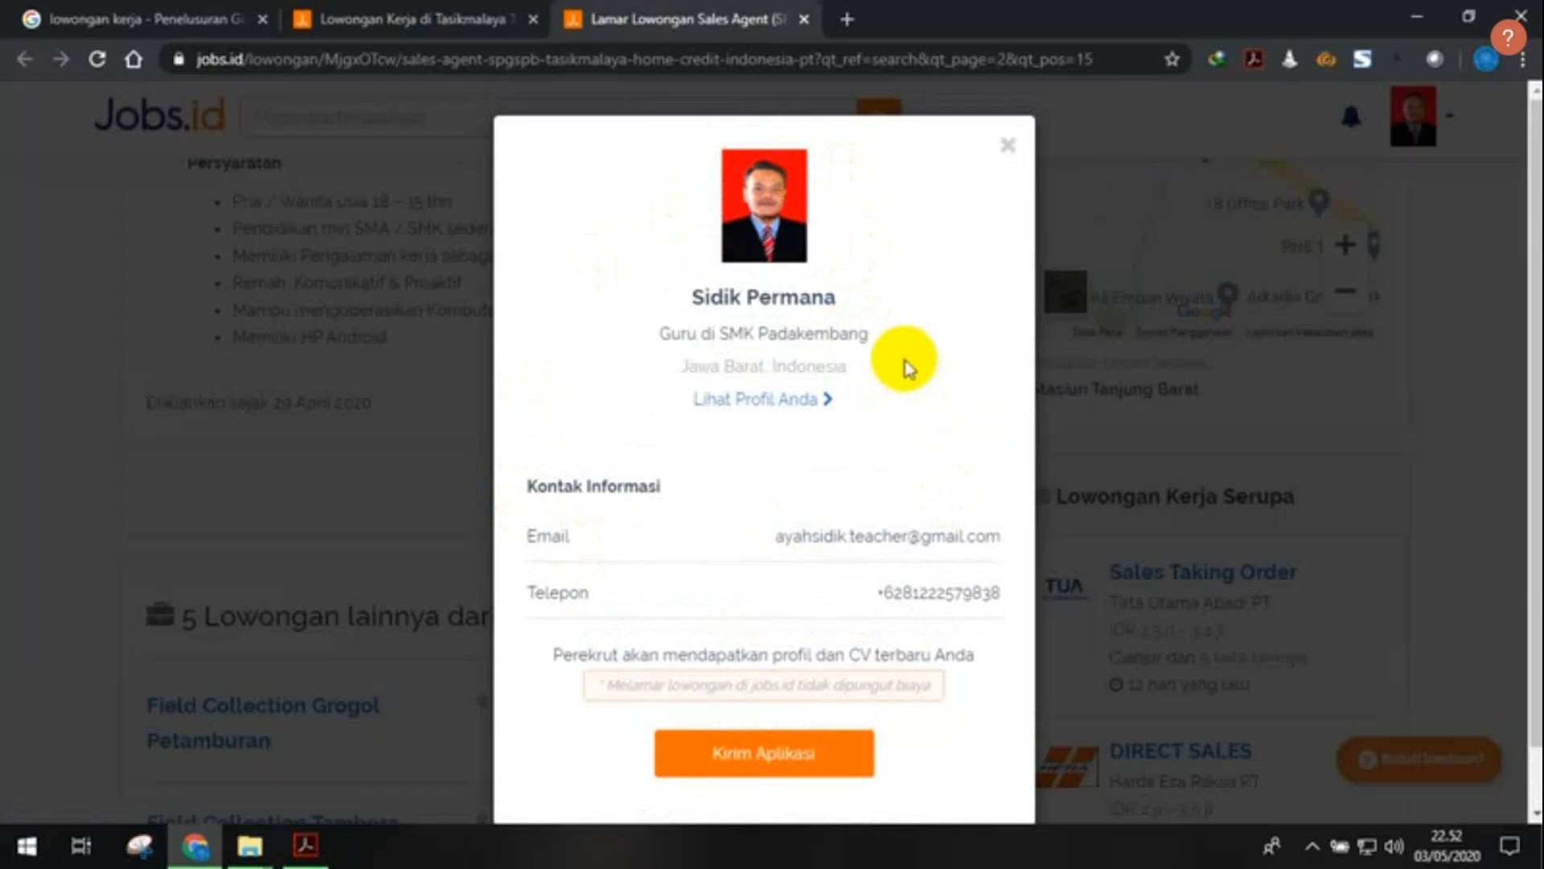
scroll(760, 423, "down", 1)
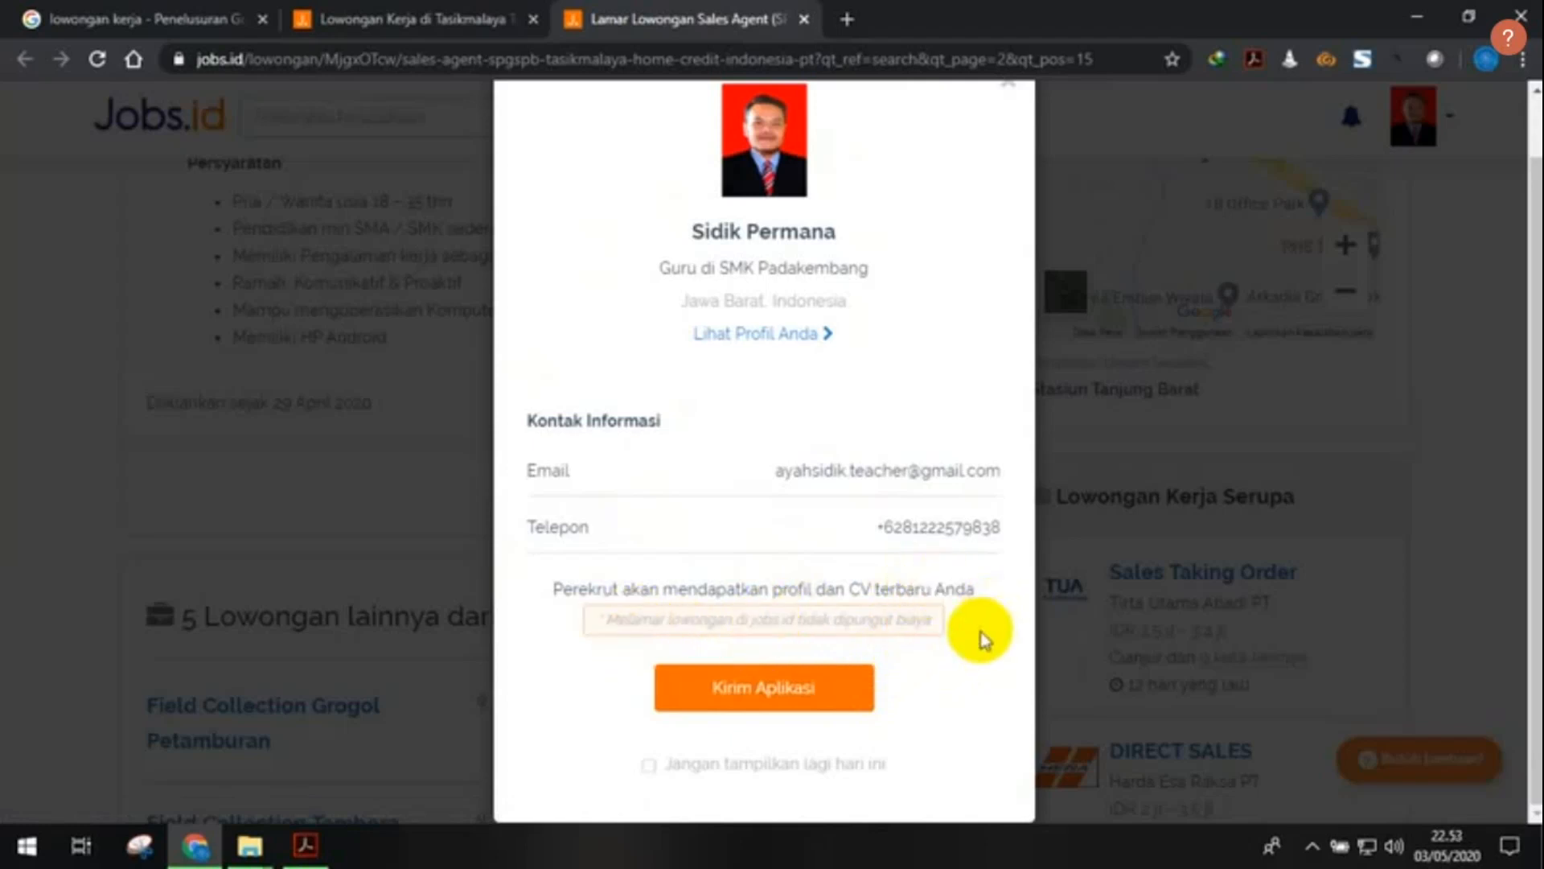
scroll(945, 698, "up", 1)
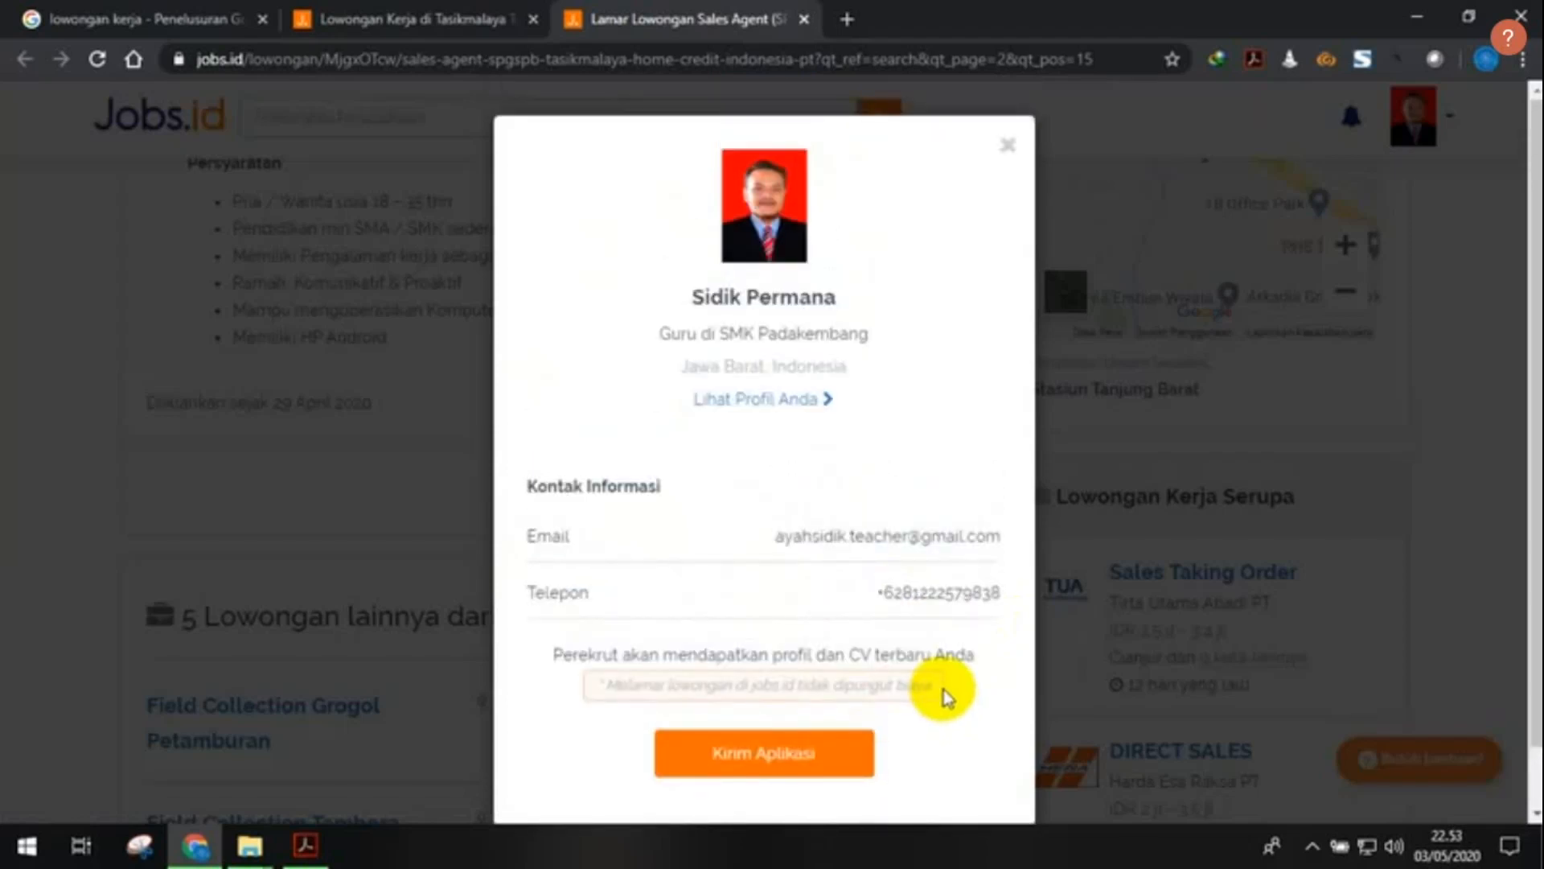
scroll(945, 698, "down", 1)
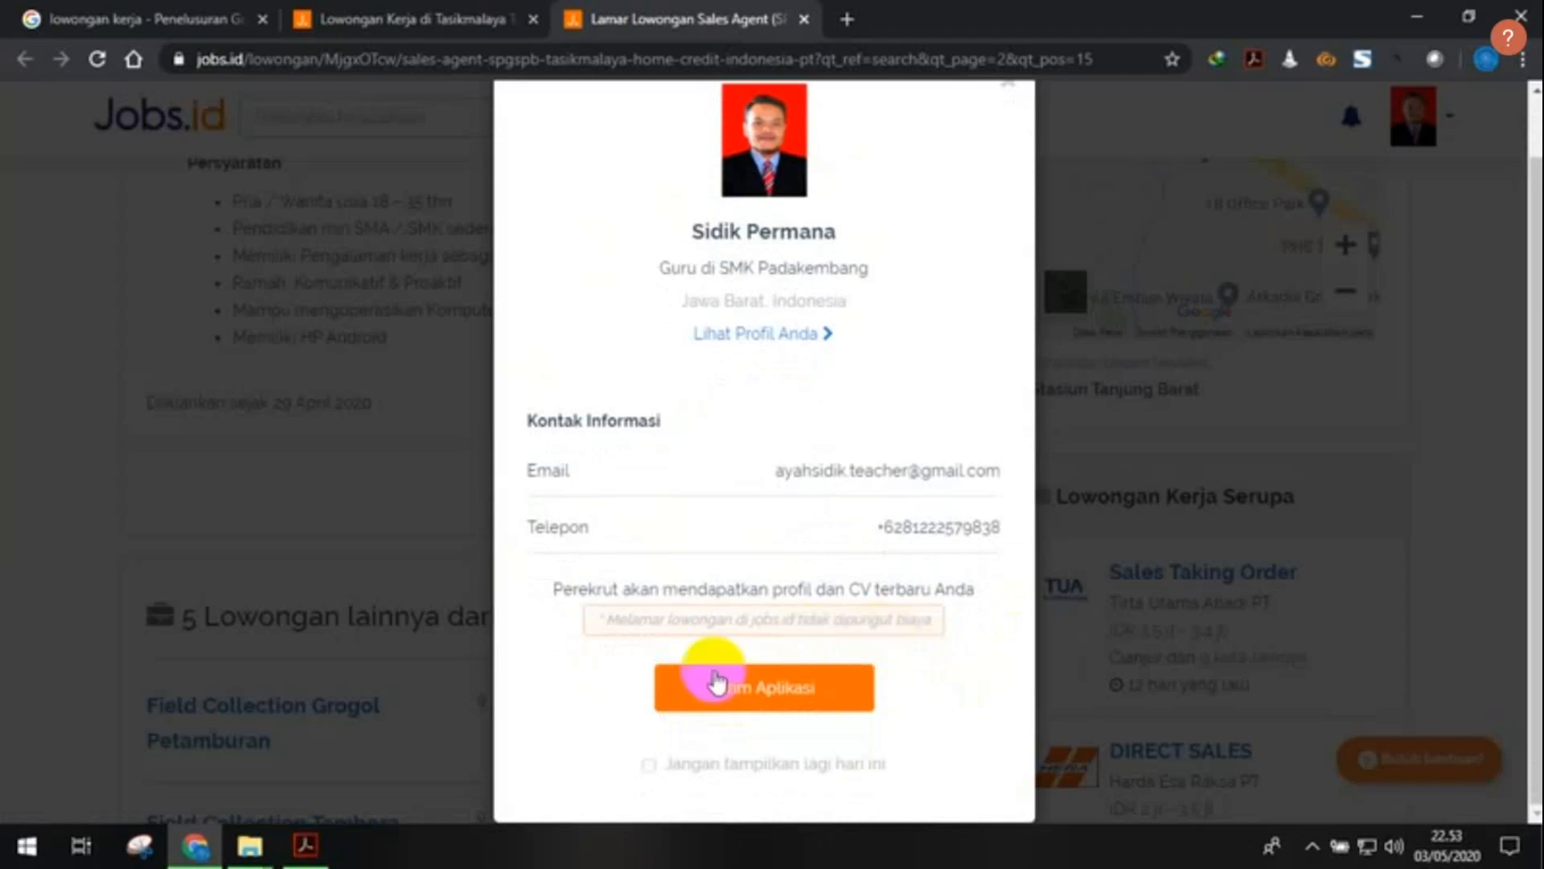
left_click(815, 698)
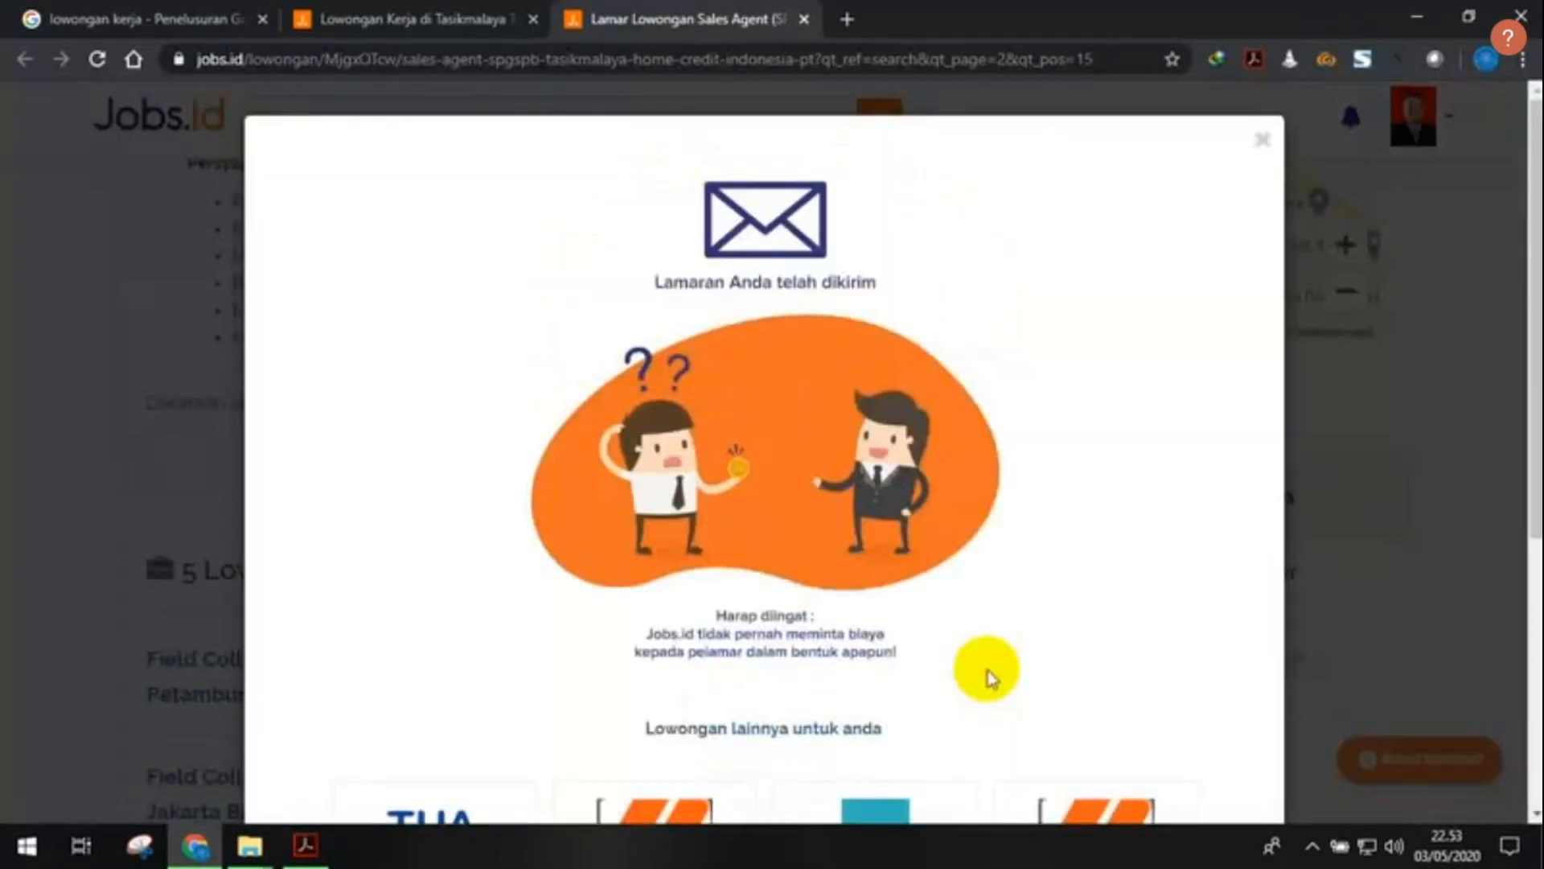
- Browse the suggested vacancies in the confirmation, choose Sales Taking Order, and return to the popup's top
scroll(884, 555, "down", 1)
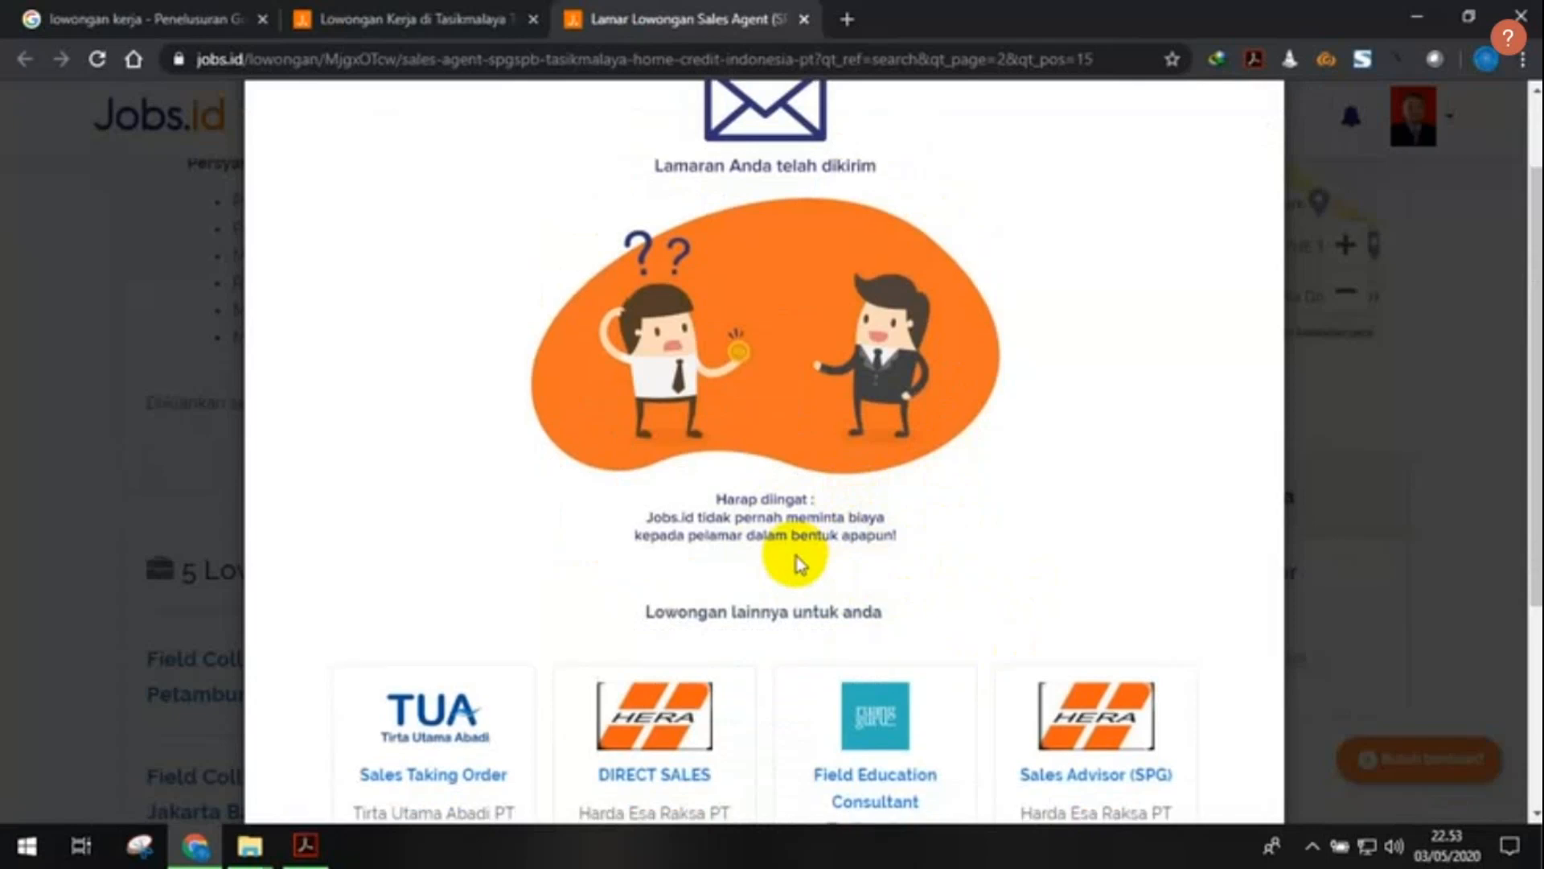
scroll(890, 555, "down", 1)
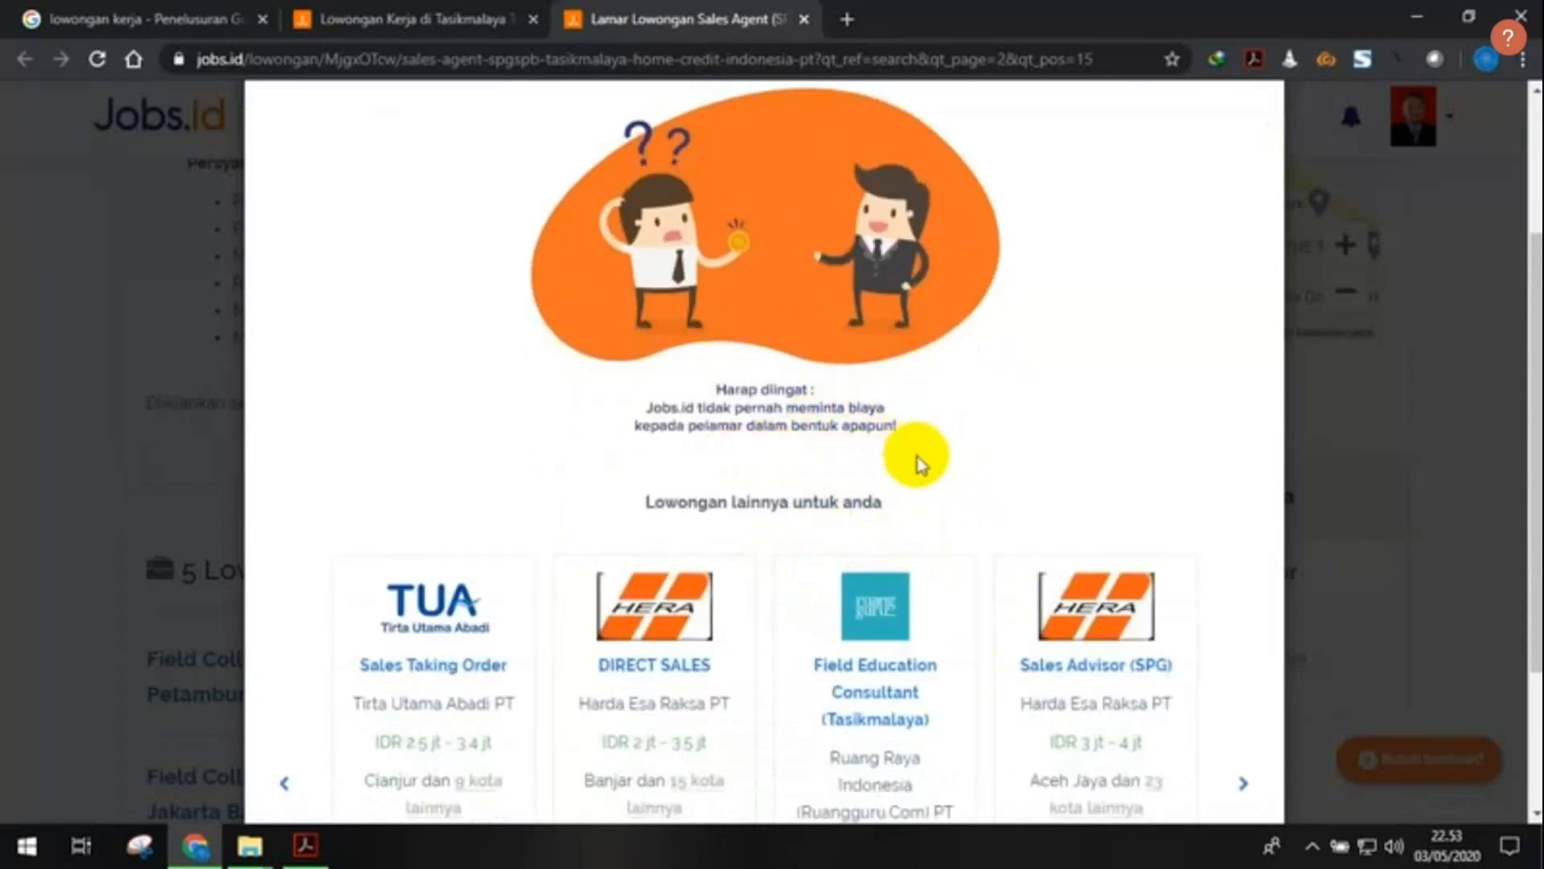
scroll(946, 466, "up", 2)
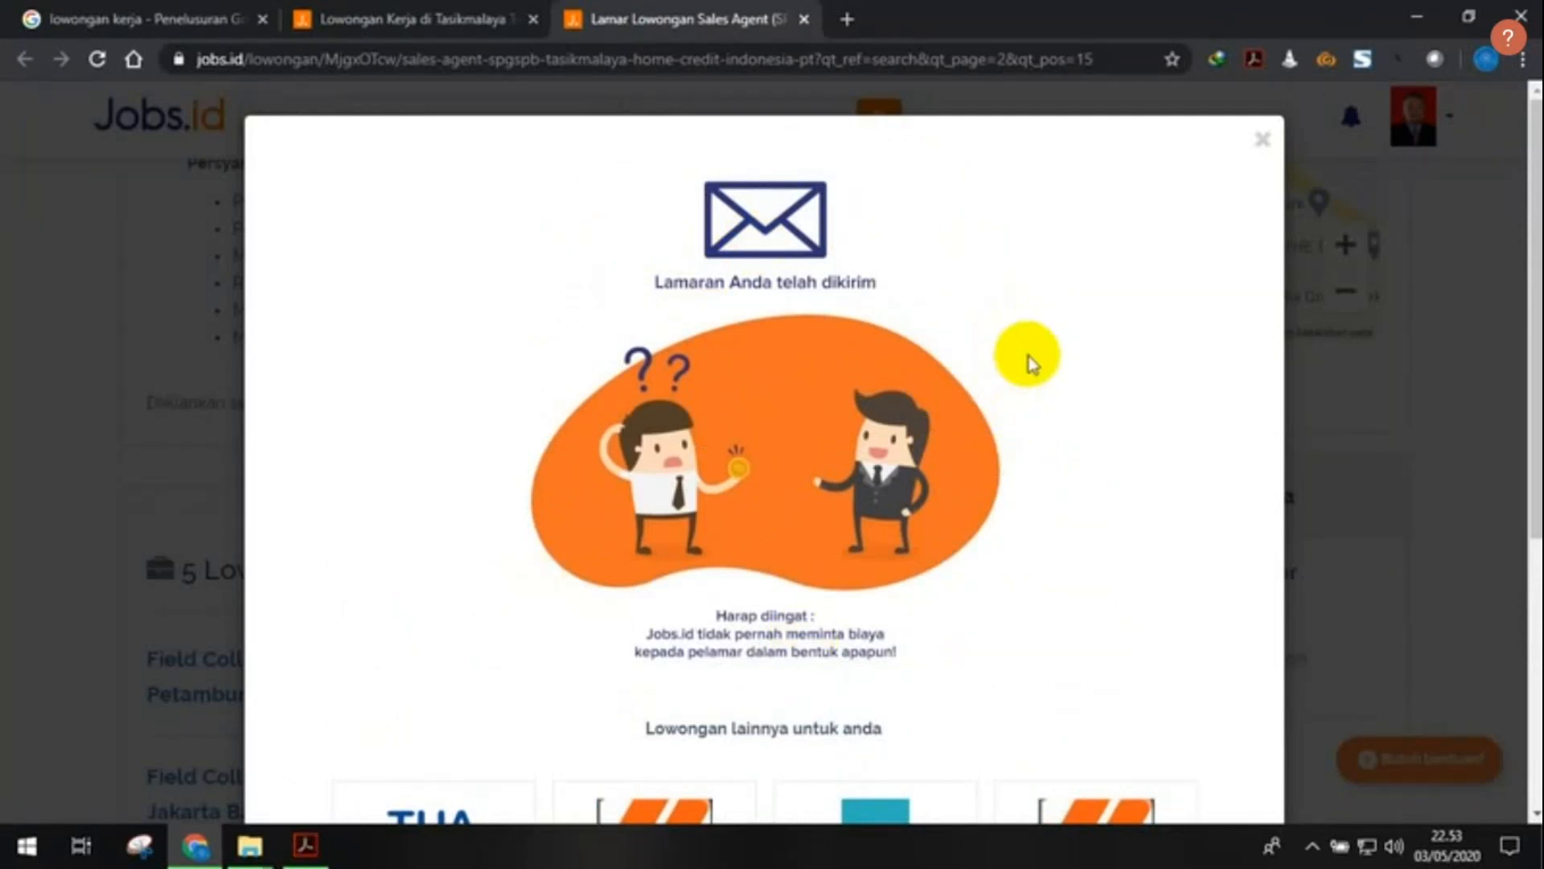
scroll(1029, 355, "down", 1)
scroll(1029, 354, "up", 1)
scroll(1028, 354, "down", 4)
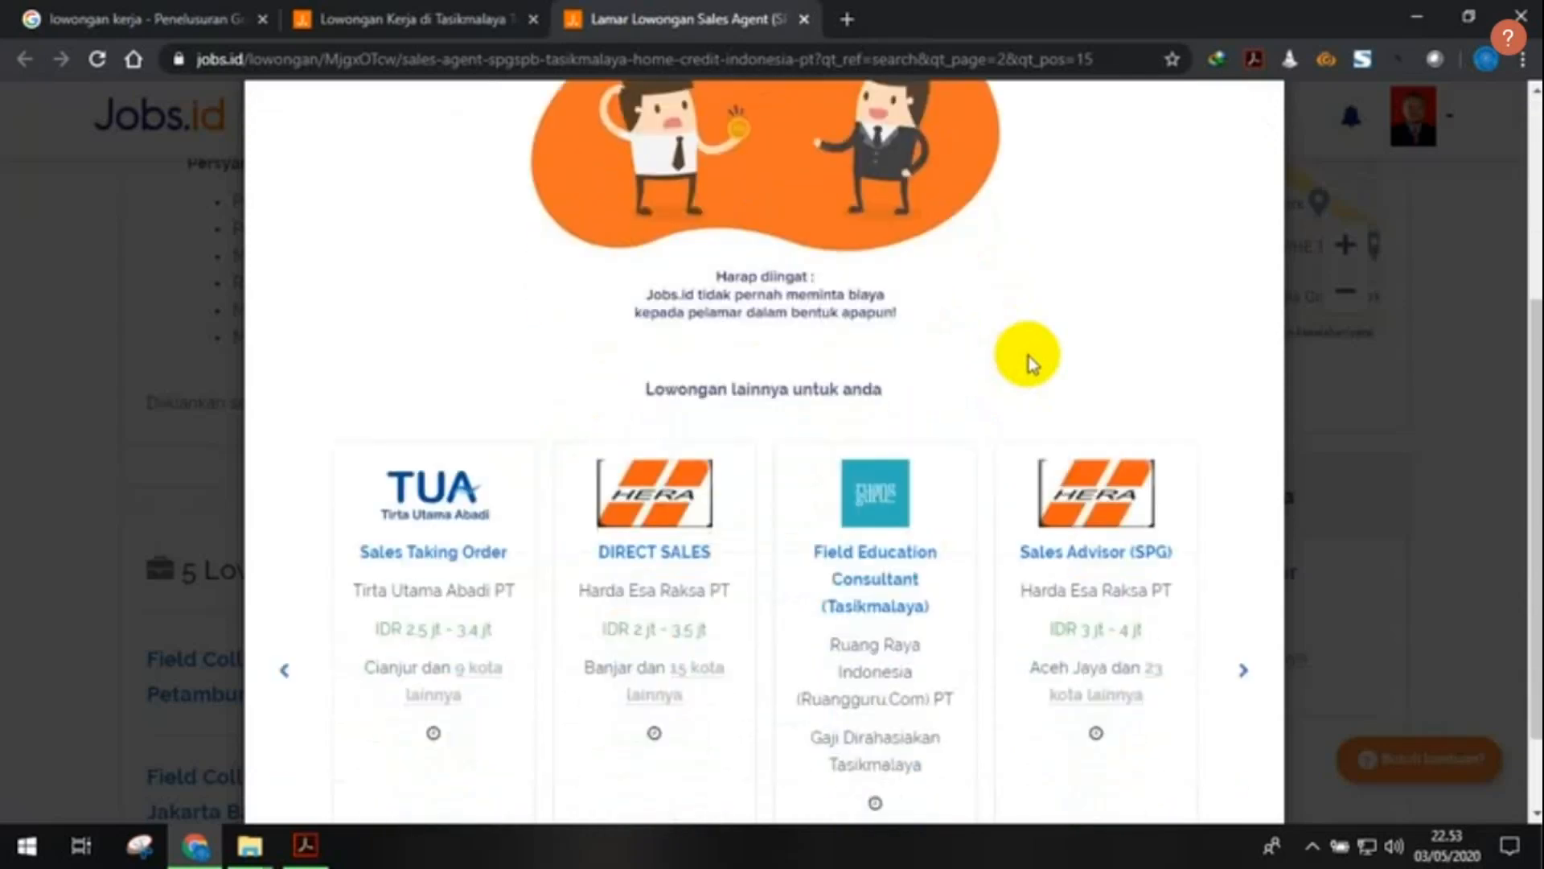
scroll(1030, 363, "down", 1)
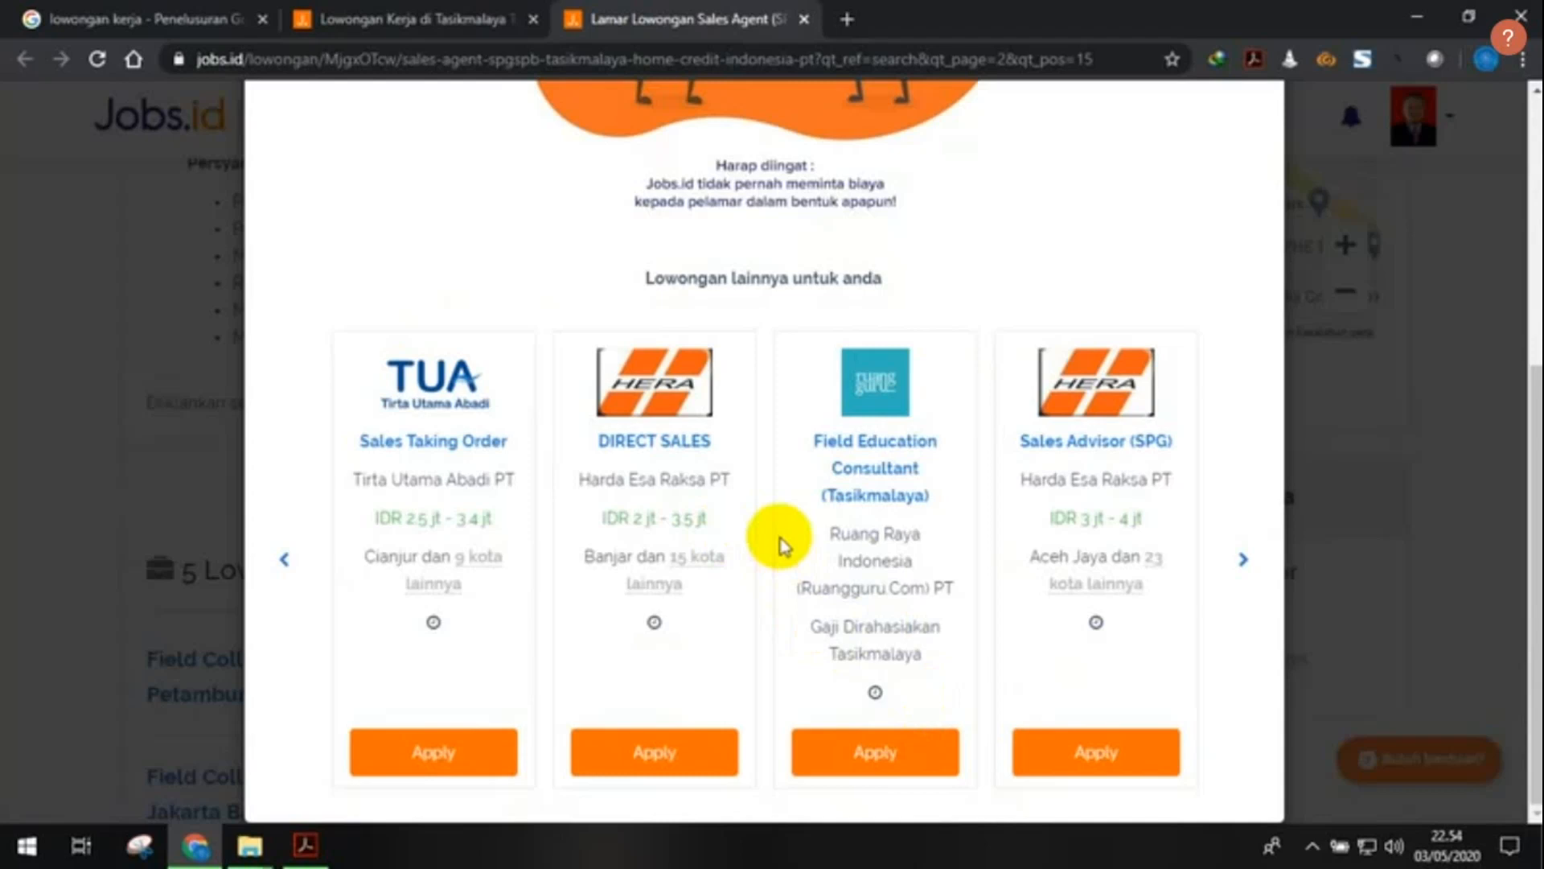
left_click(470, 752)
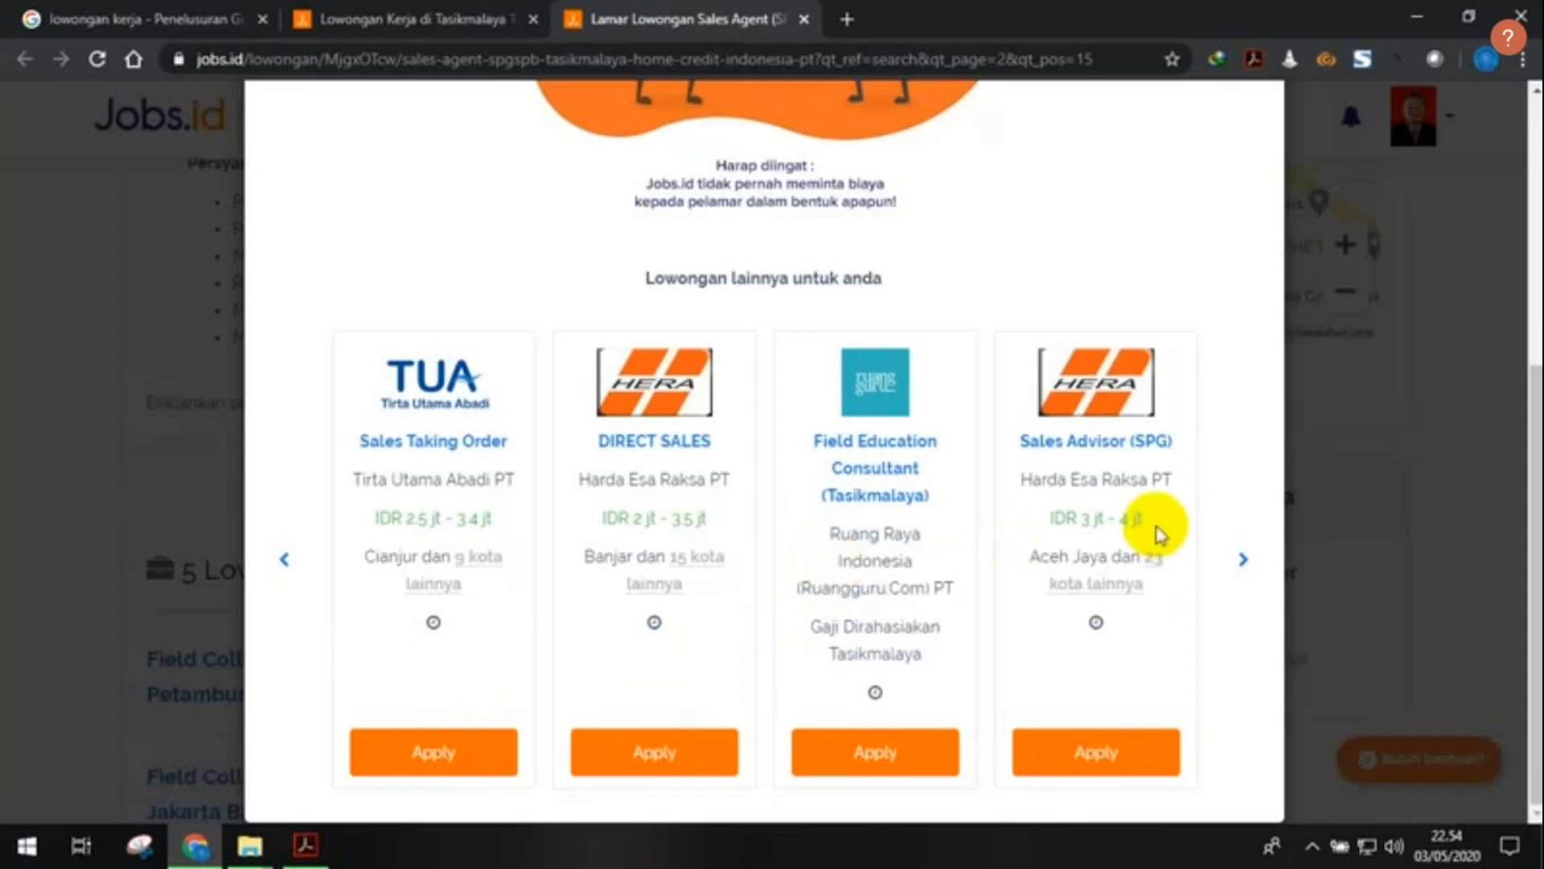
scroll(1156, 522, "up", 5)
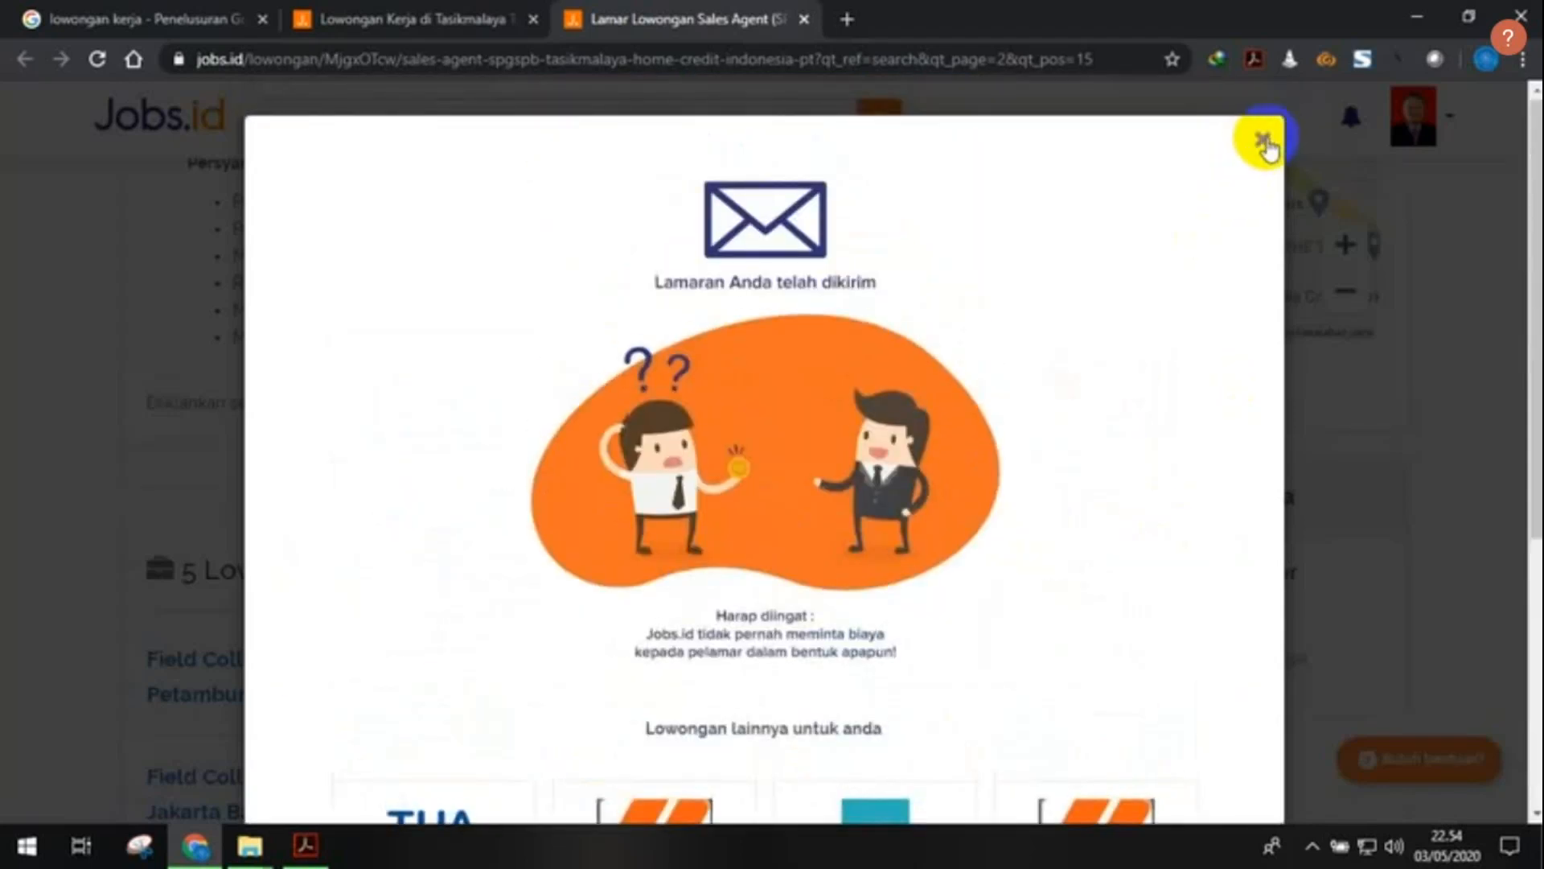
- Close the application-sent confirmation and open the avatar account menu on the Sales Agent page
left_click(1263, 142)
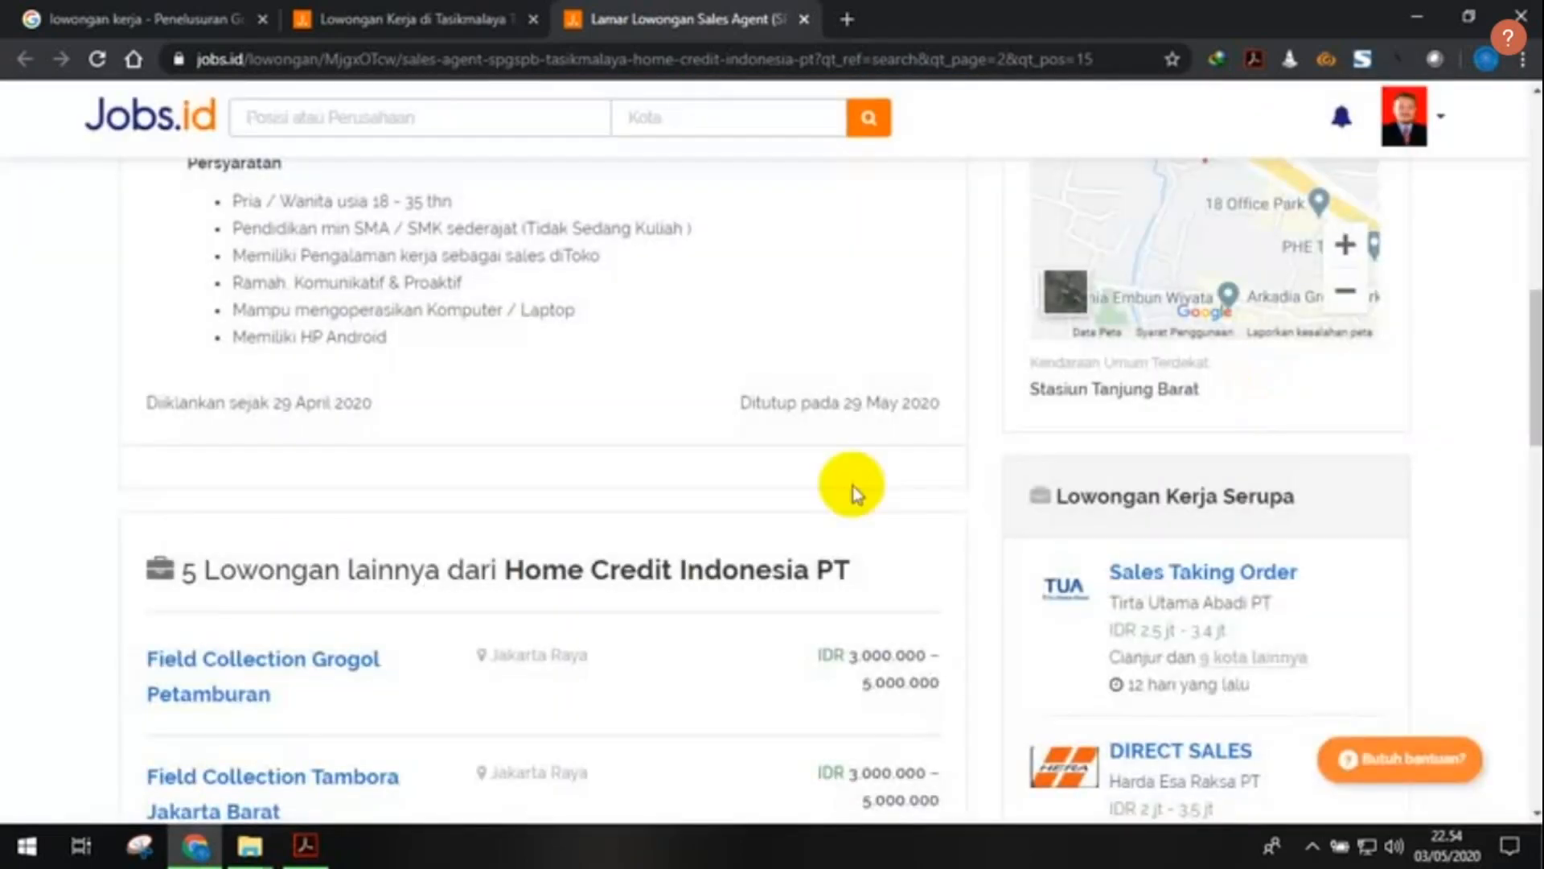
scroll(859, 491, "up", 10)
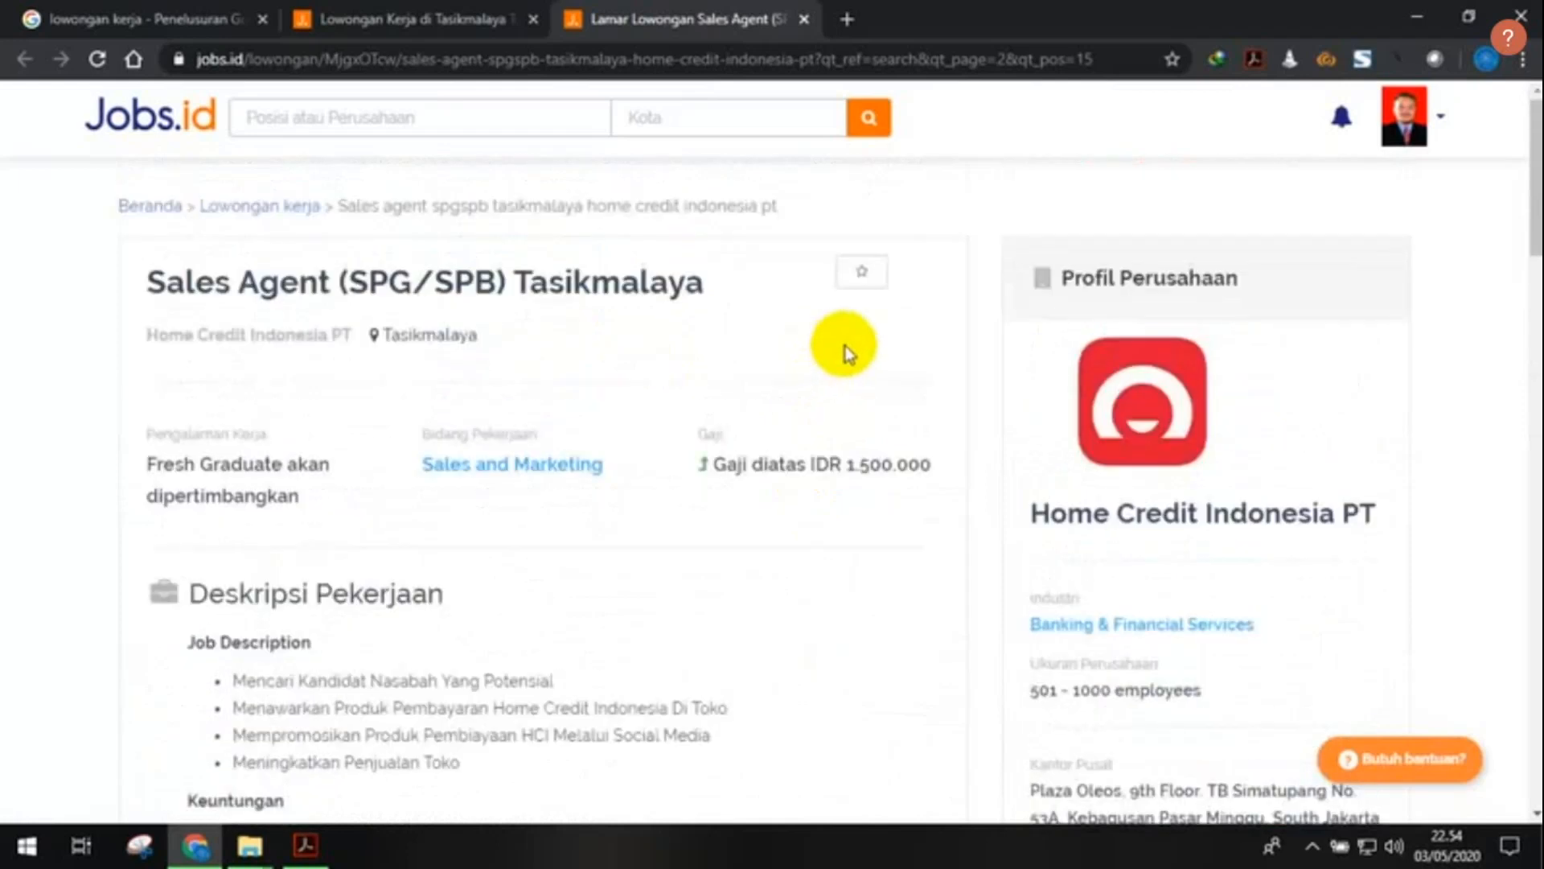
left_click(1441, 117)
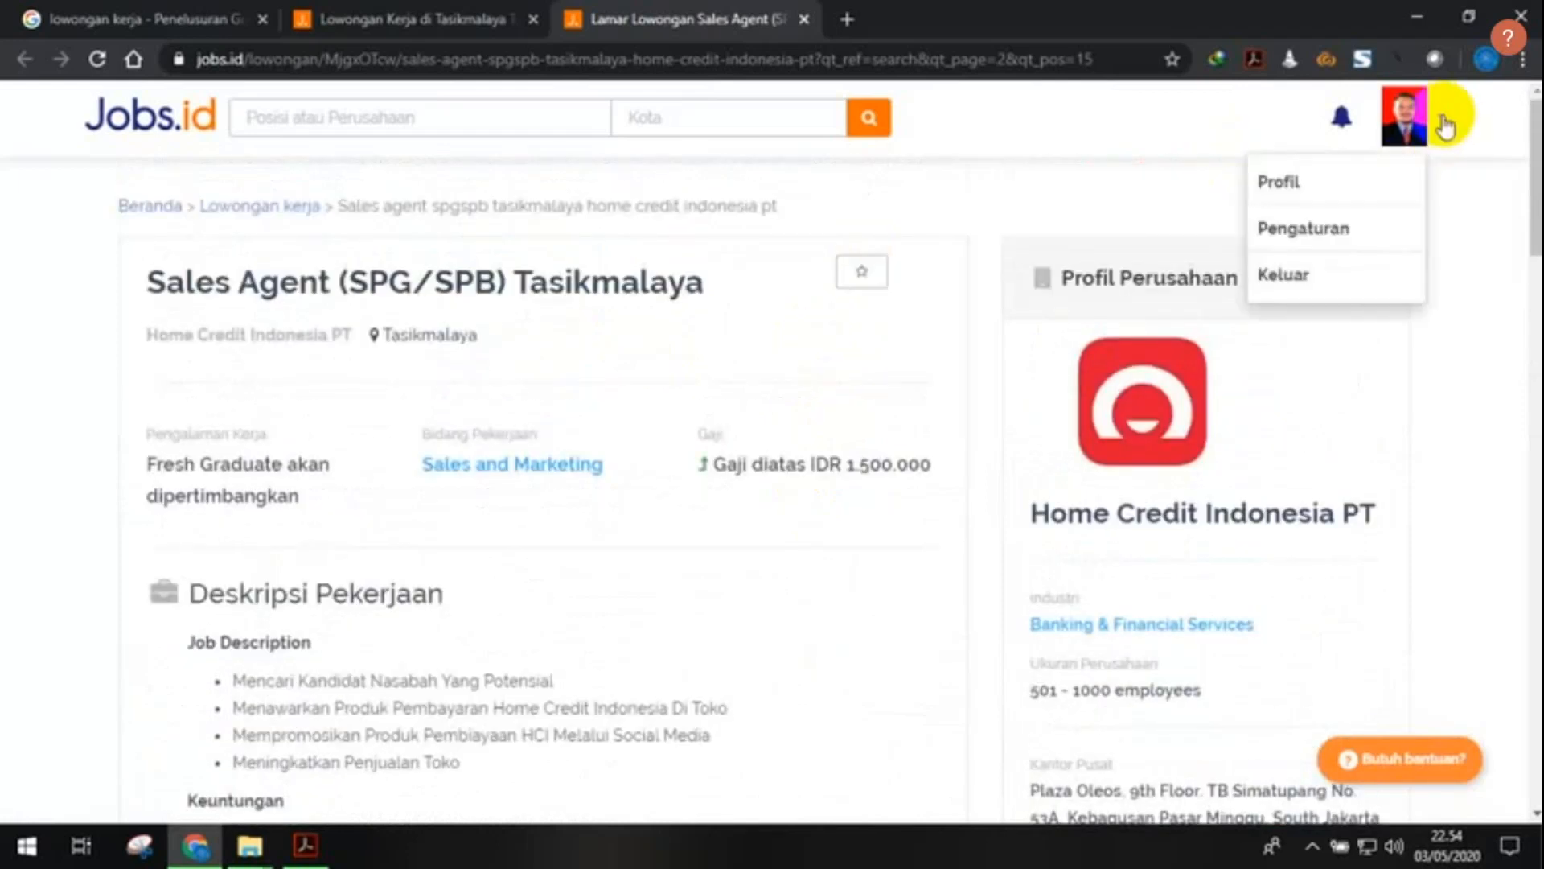
- Review the Profil page's work experience, certification and three documents, then head to Dashboard
left_click(1384, 184)
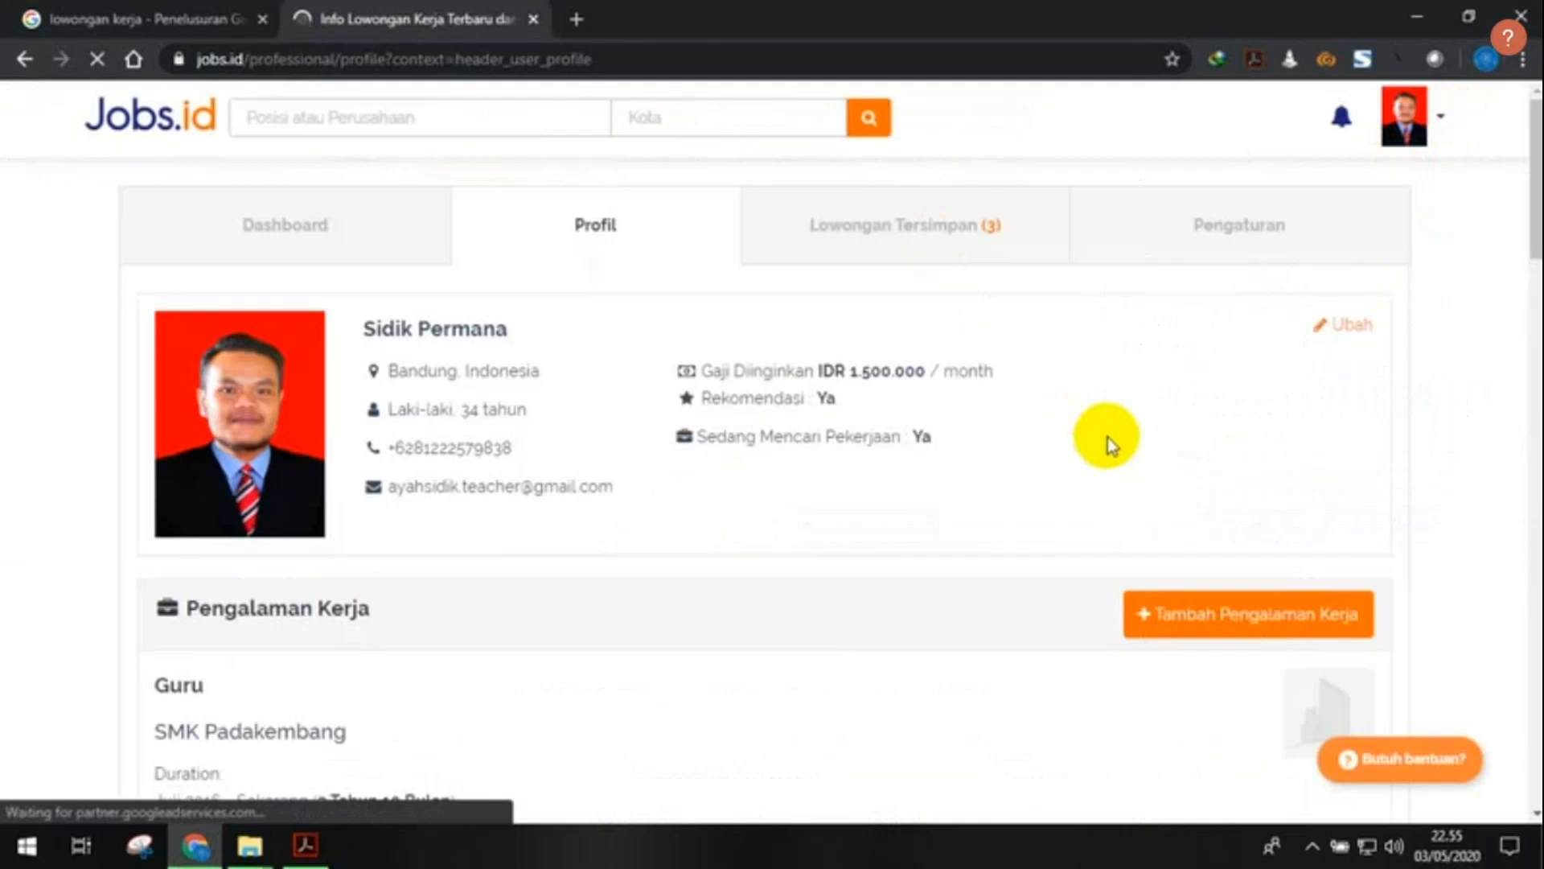
scroll(1110, 443, "down", 10)
scroll(1104, 428, "down", 10)
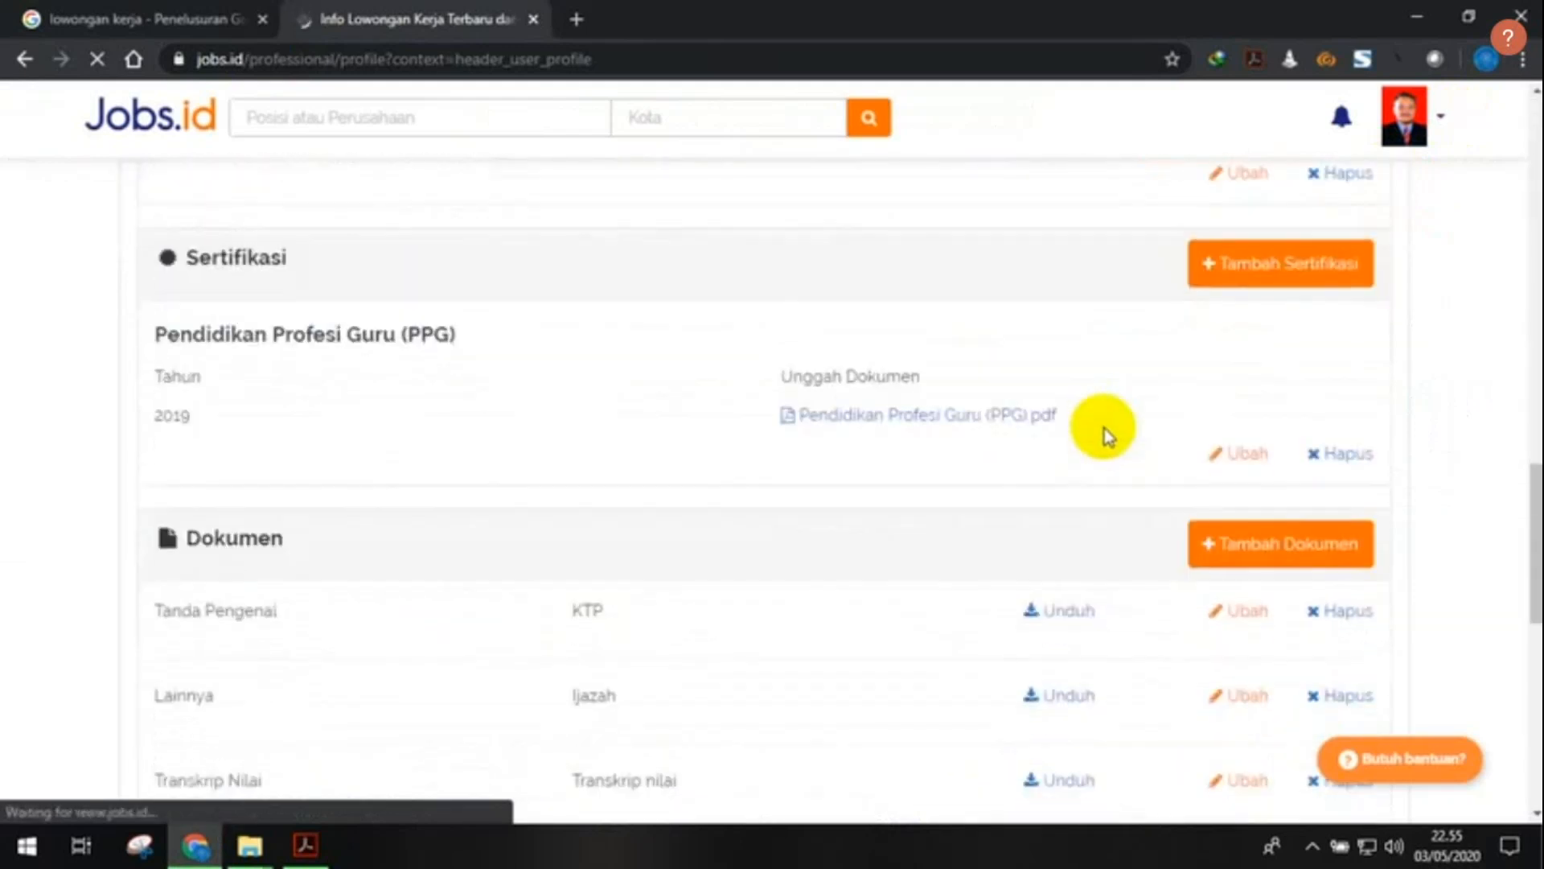
scroll(1104, 428, "up", 15)
scroll(1103, 428, "up", 10)
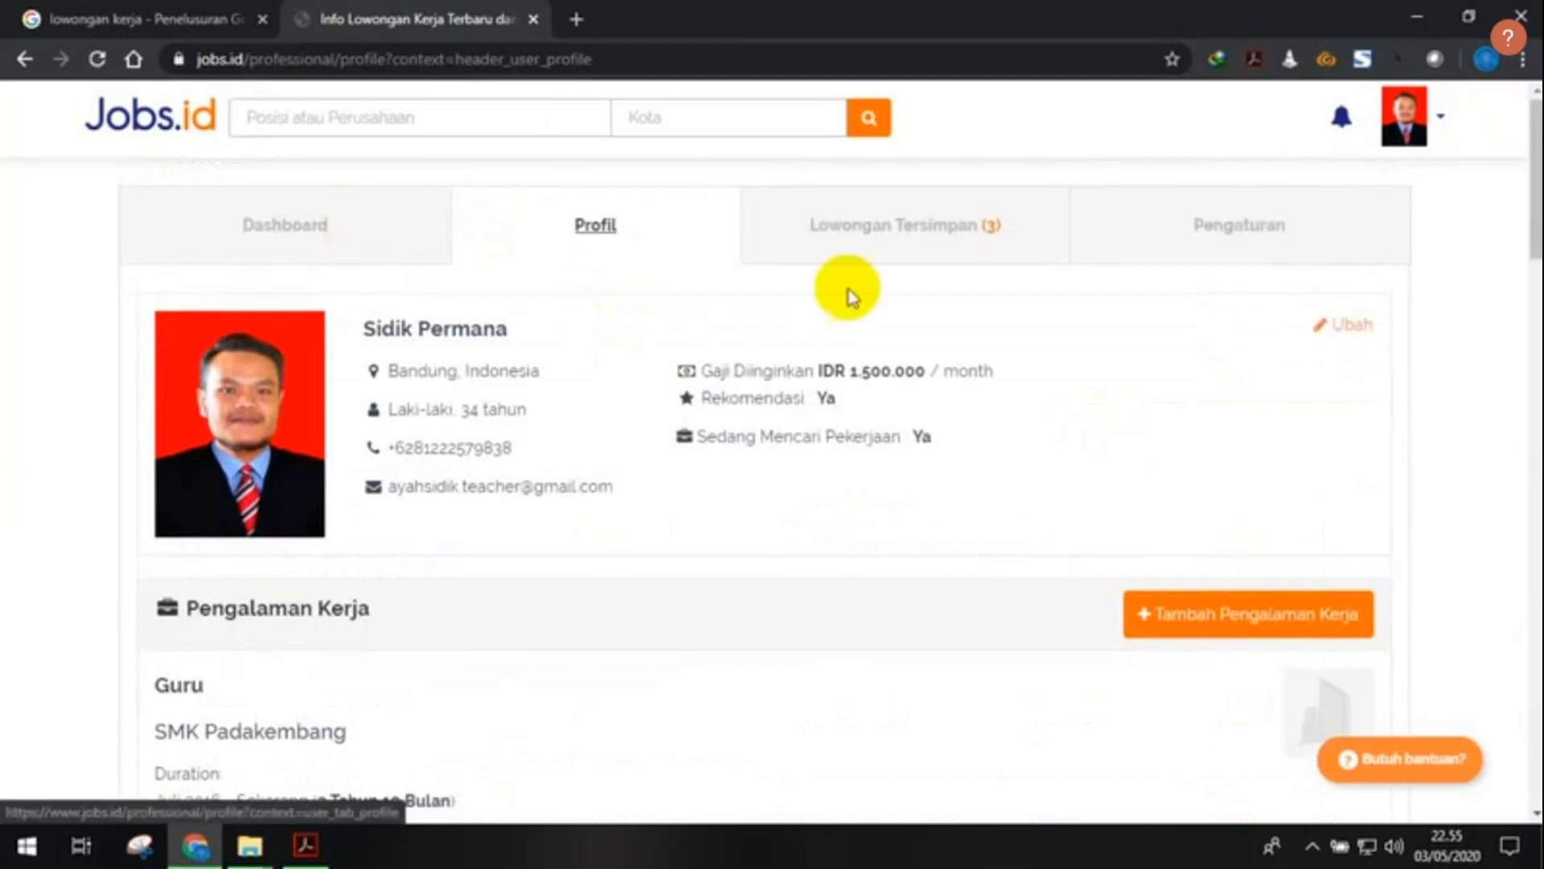
left_click(370, 222)
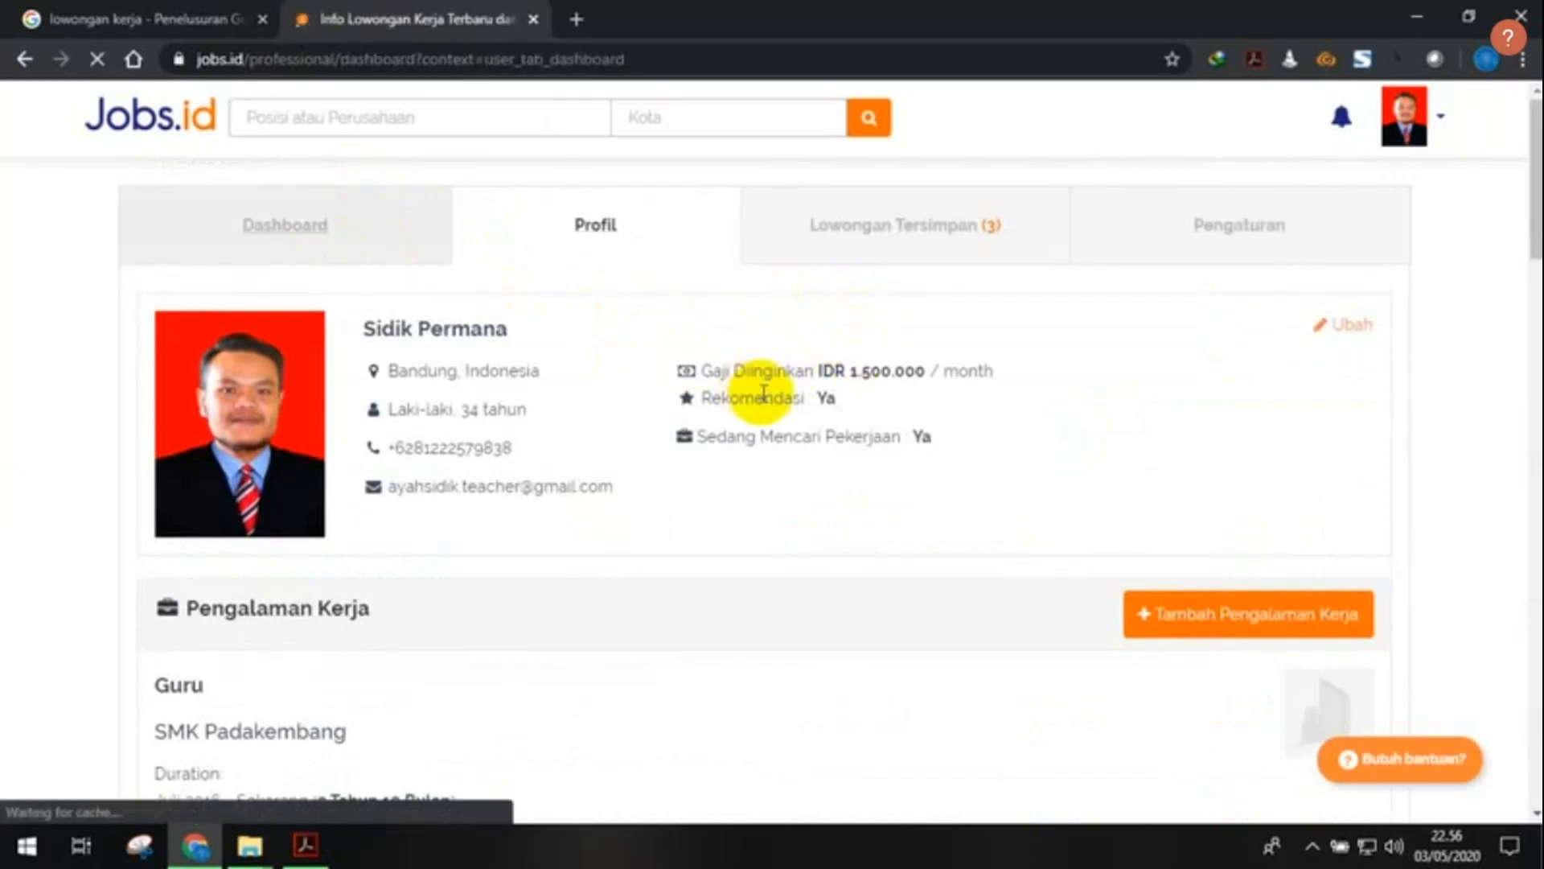
- Scroll the Dashboard to find the Home Credit Sales Agent application marked Terkirim under Aplikasi Saya
scroll(763, 393, "down", 7)
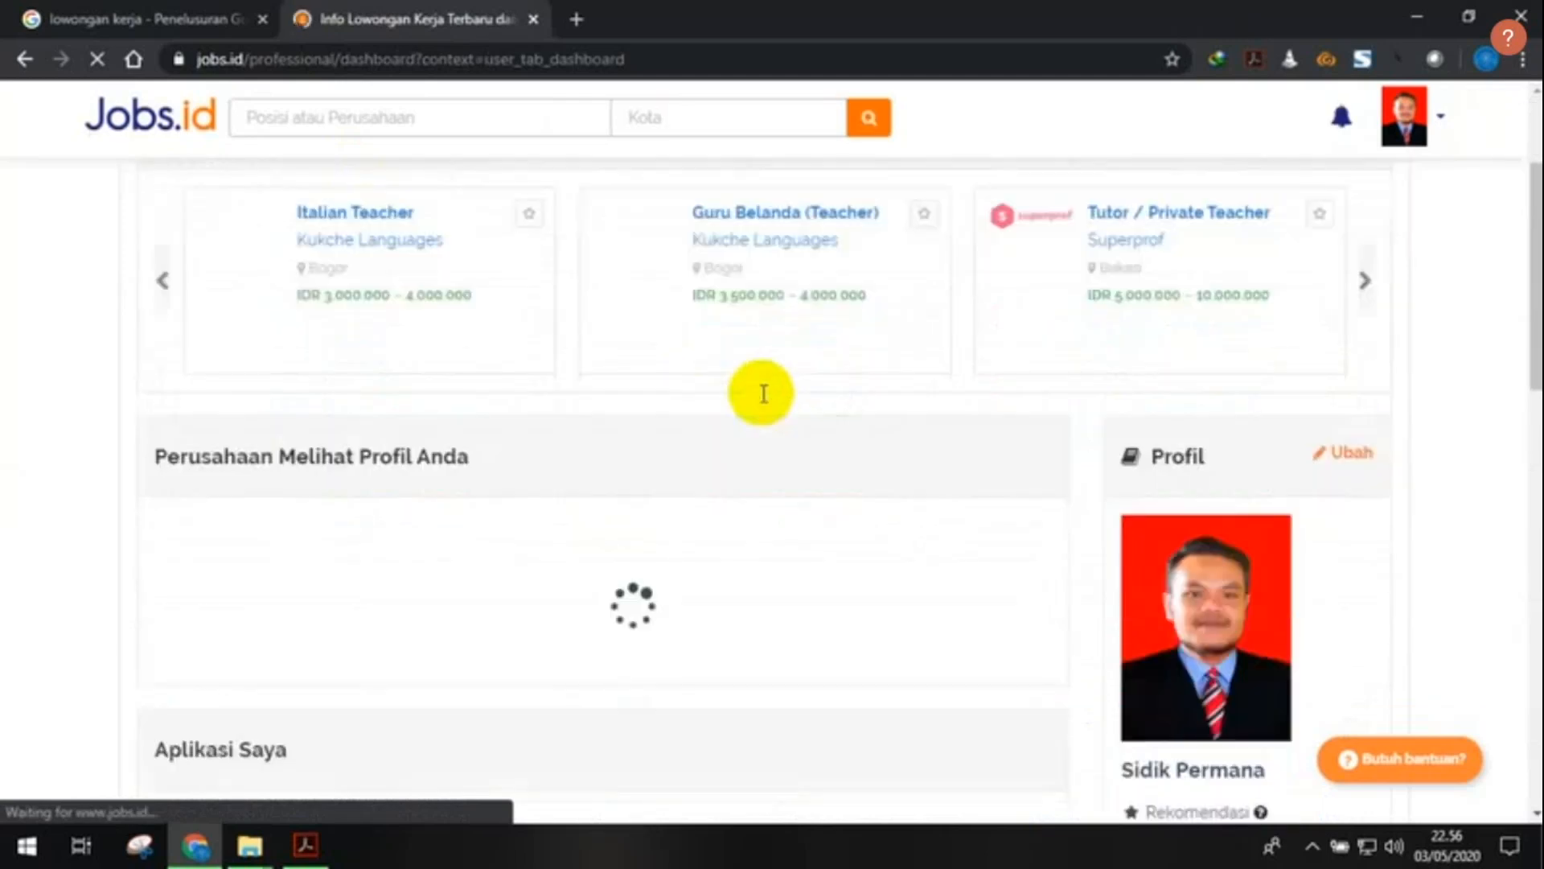
scroll(764, 394, "down", 2)
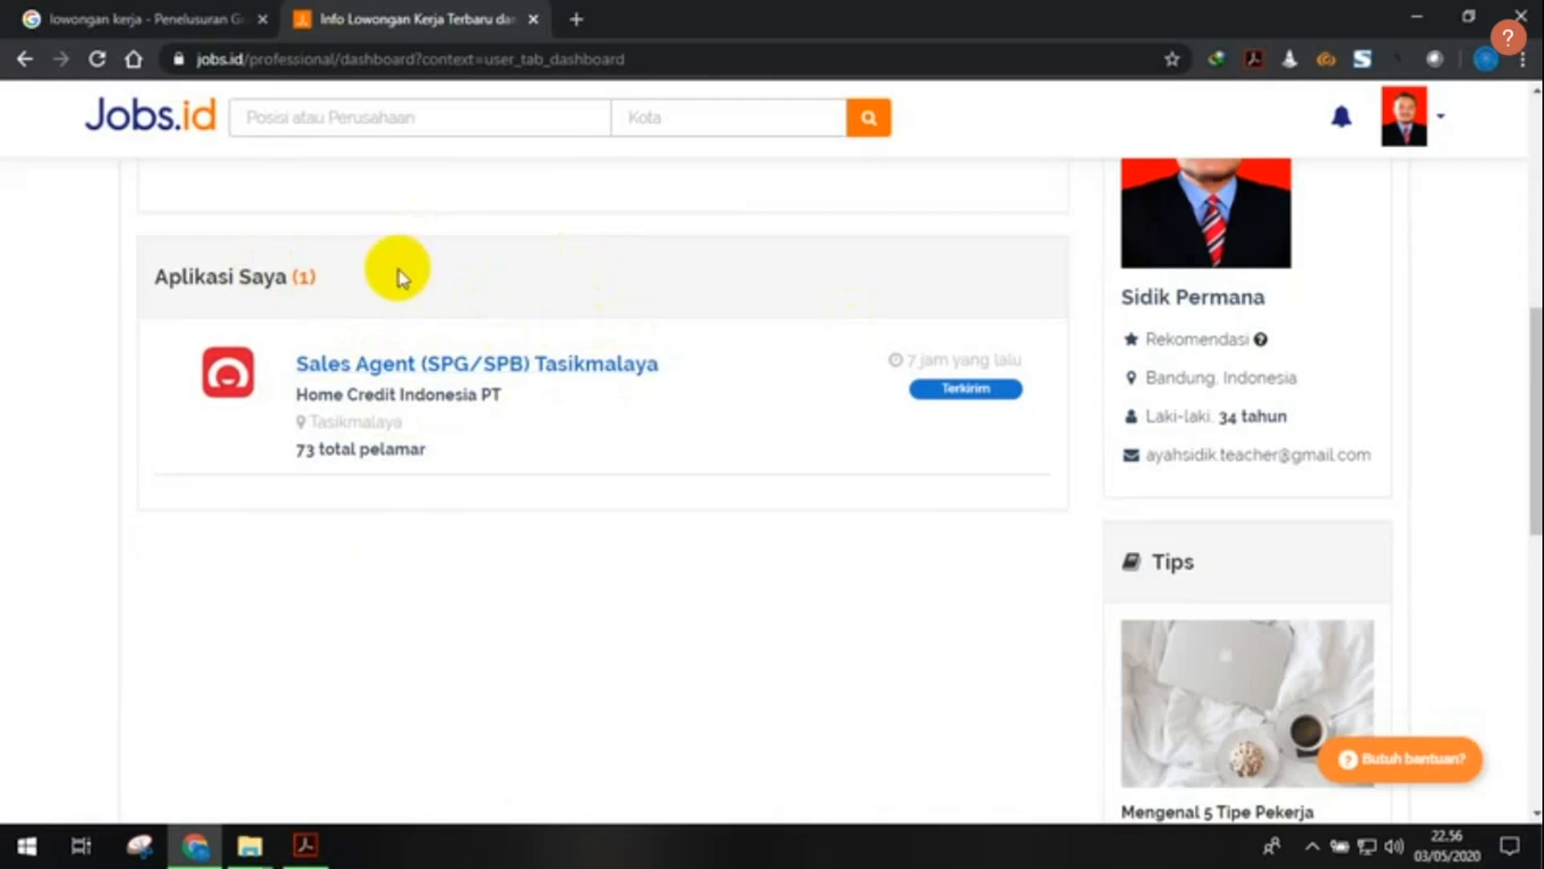
scroll(776, 424, "up", 2)
scroll(442, 394, "down", 1)
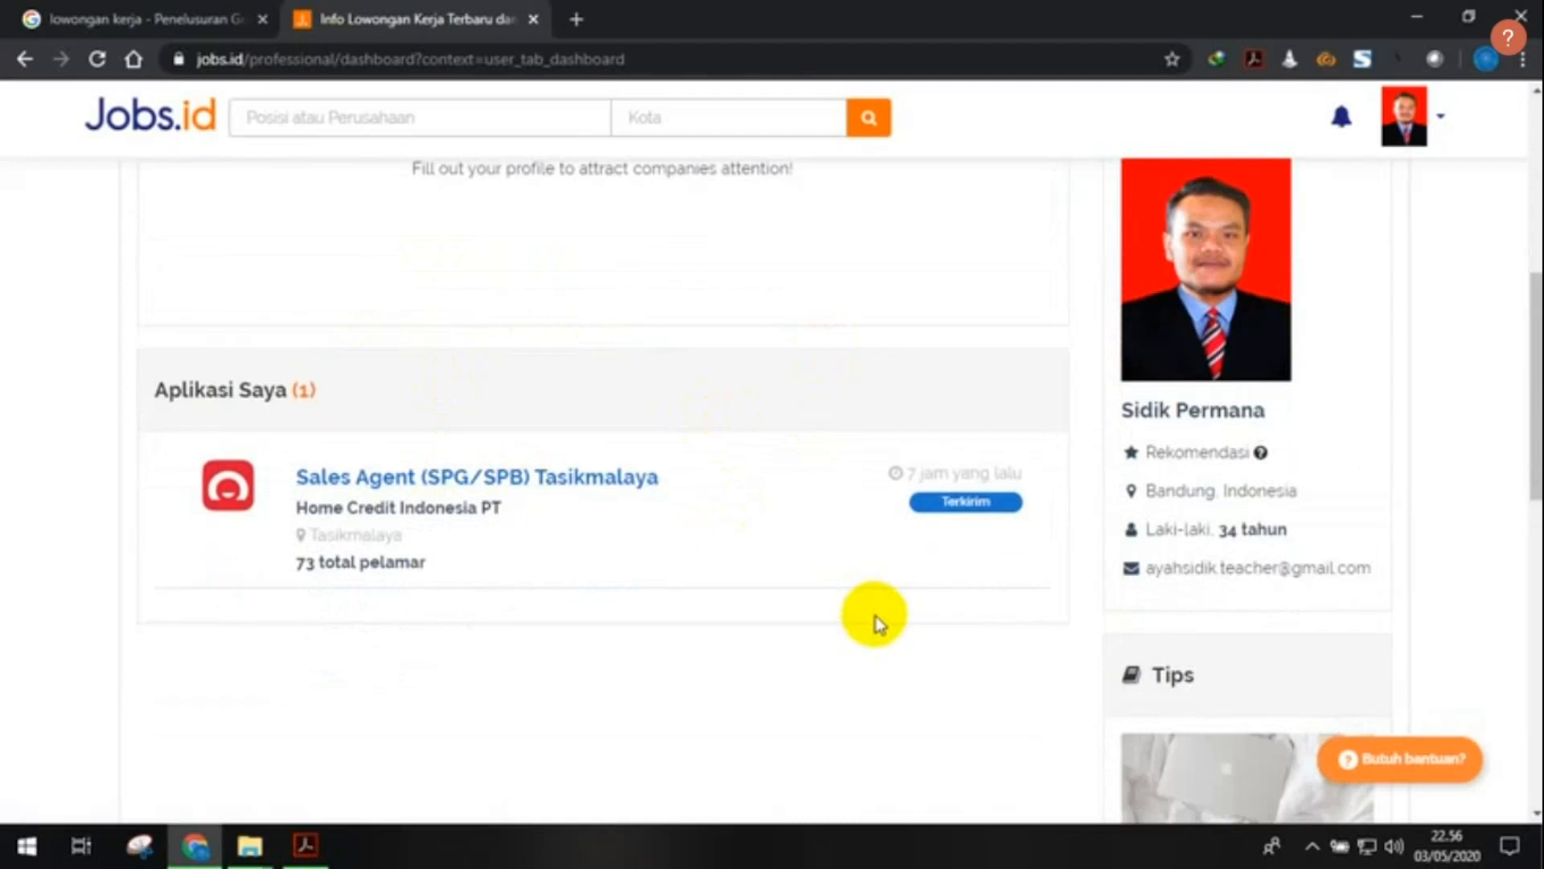
scroll(877, 624, "up", 1)
scroll(877, 624, "down", 1)
scroll(877, 624, "up", 4)
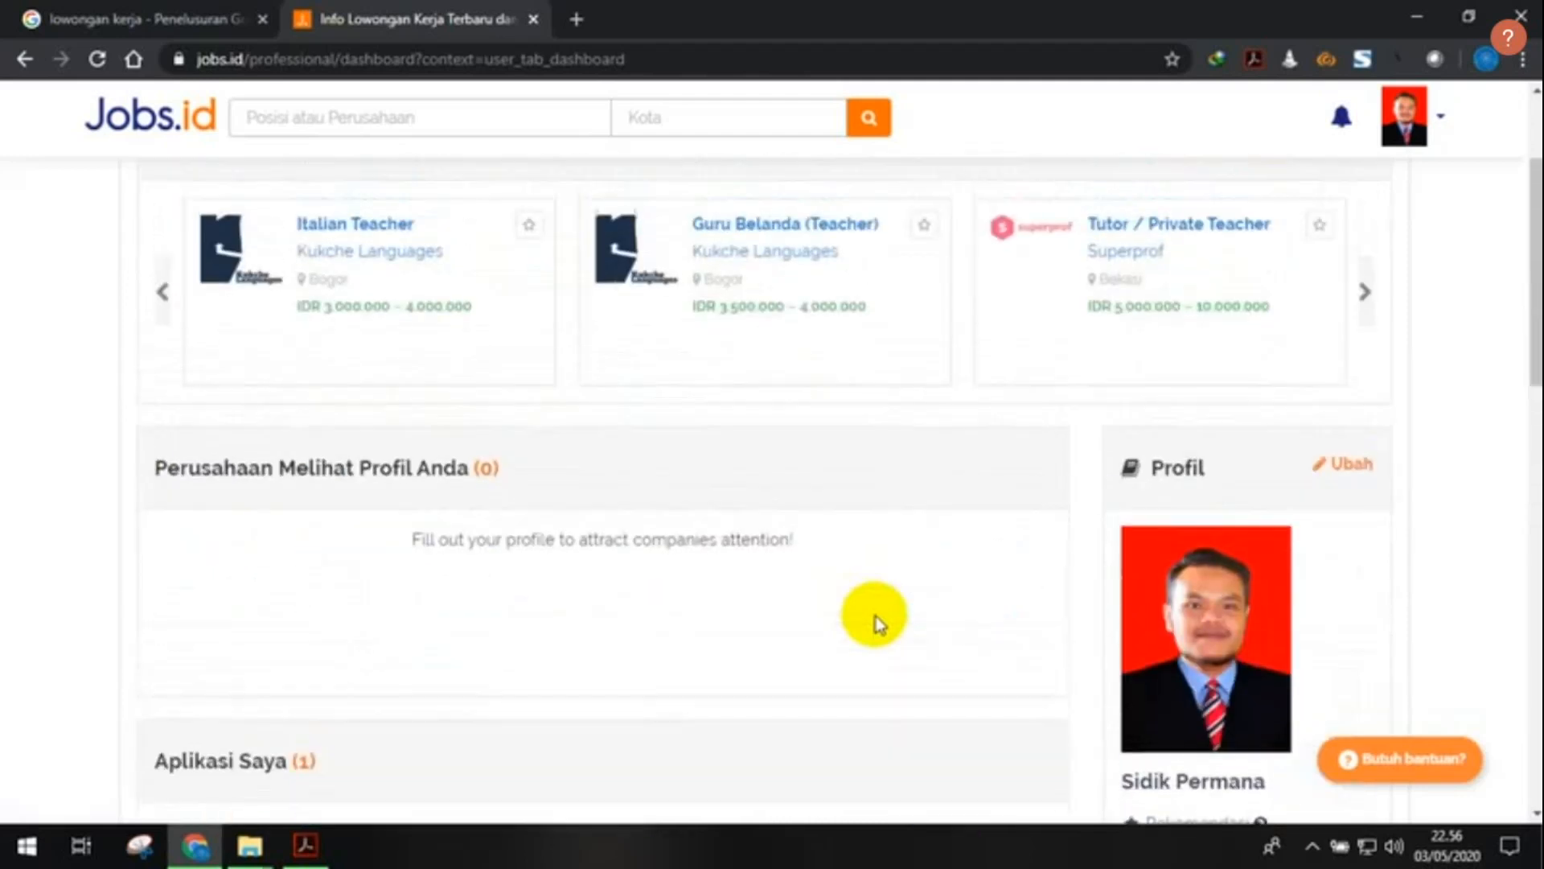
scroll(877, 621, "up", 2)
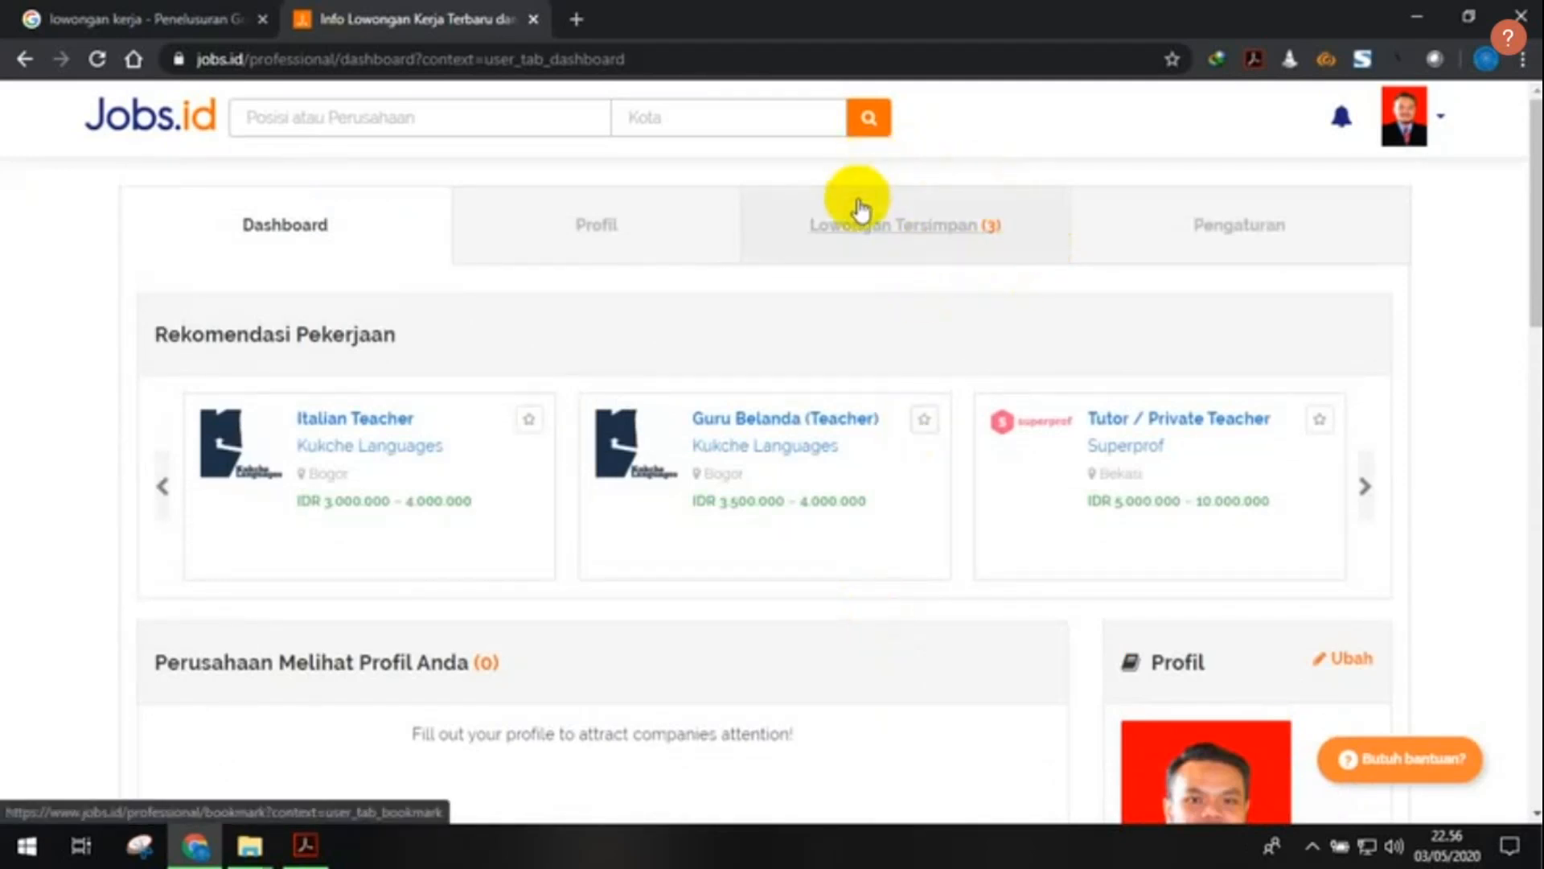
- Review the three open saved jobs (Supir, Staff Admin, staff perkantoran consultant) under Lowongan Tersimpan
left_click(1018, 238)
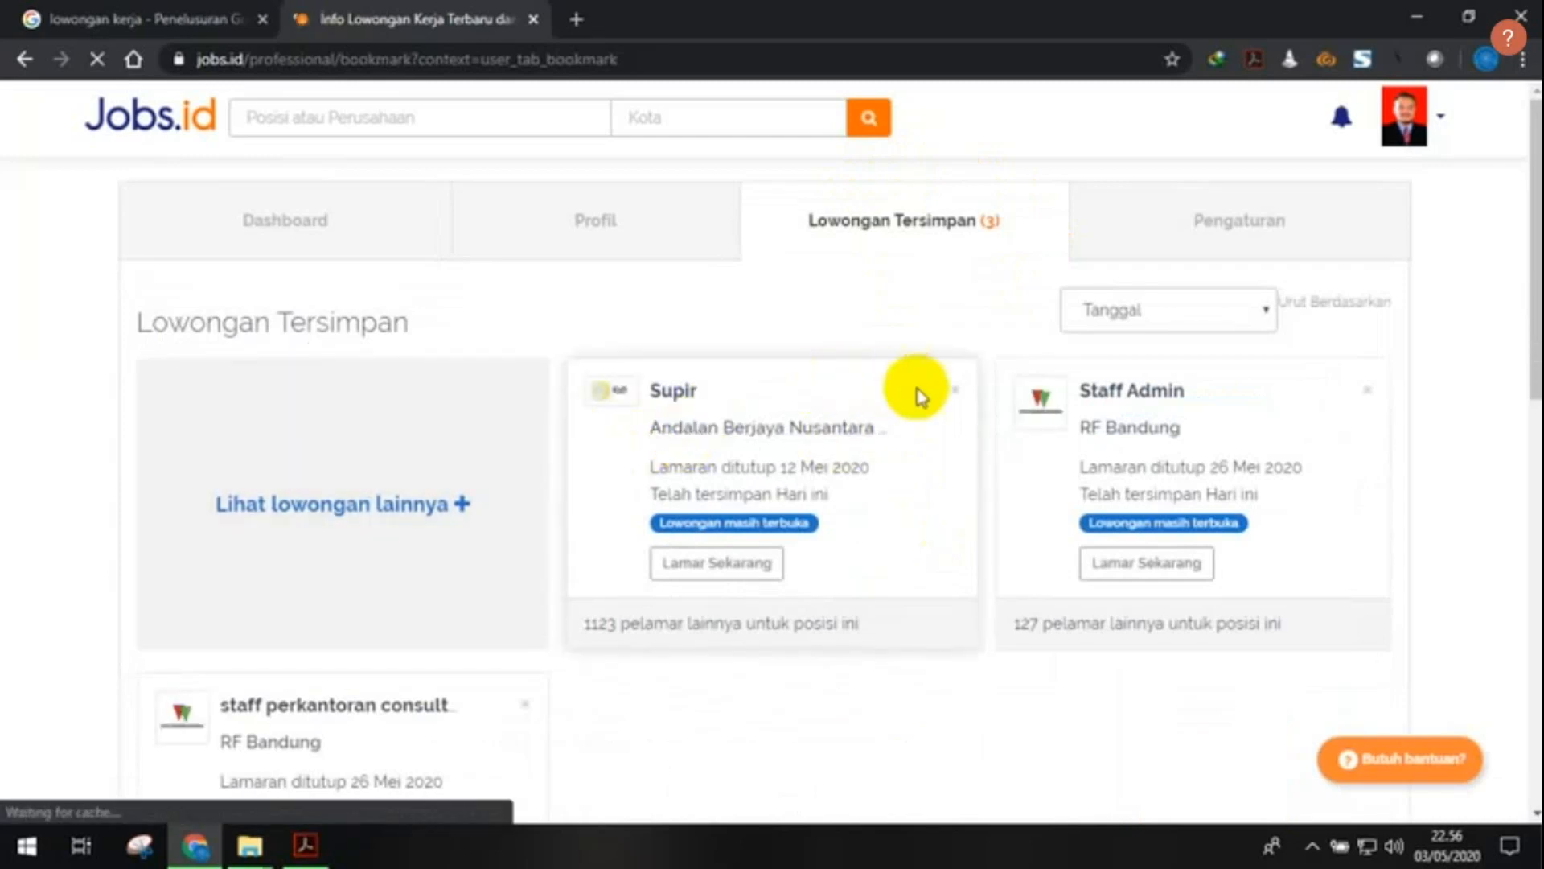
scroll(917, 394, "down", 2)
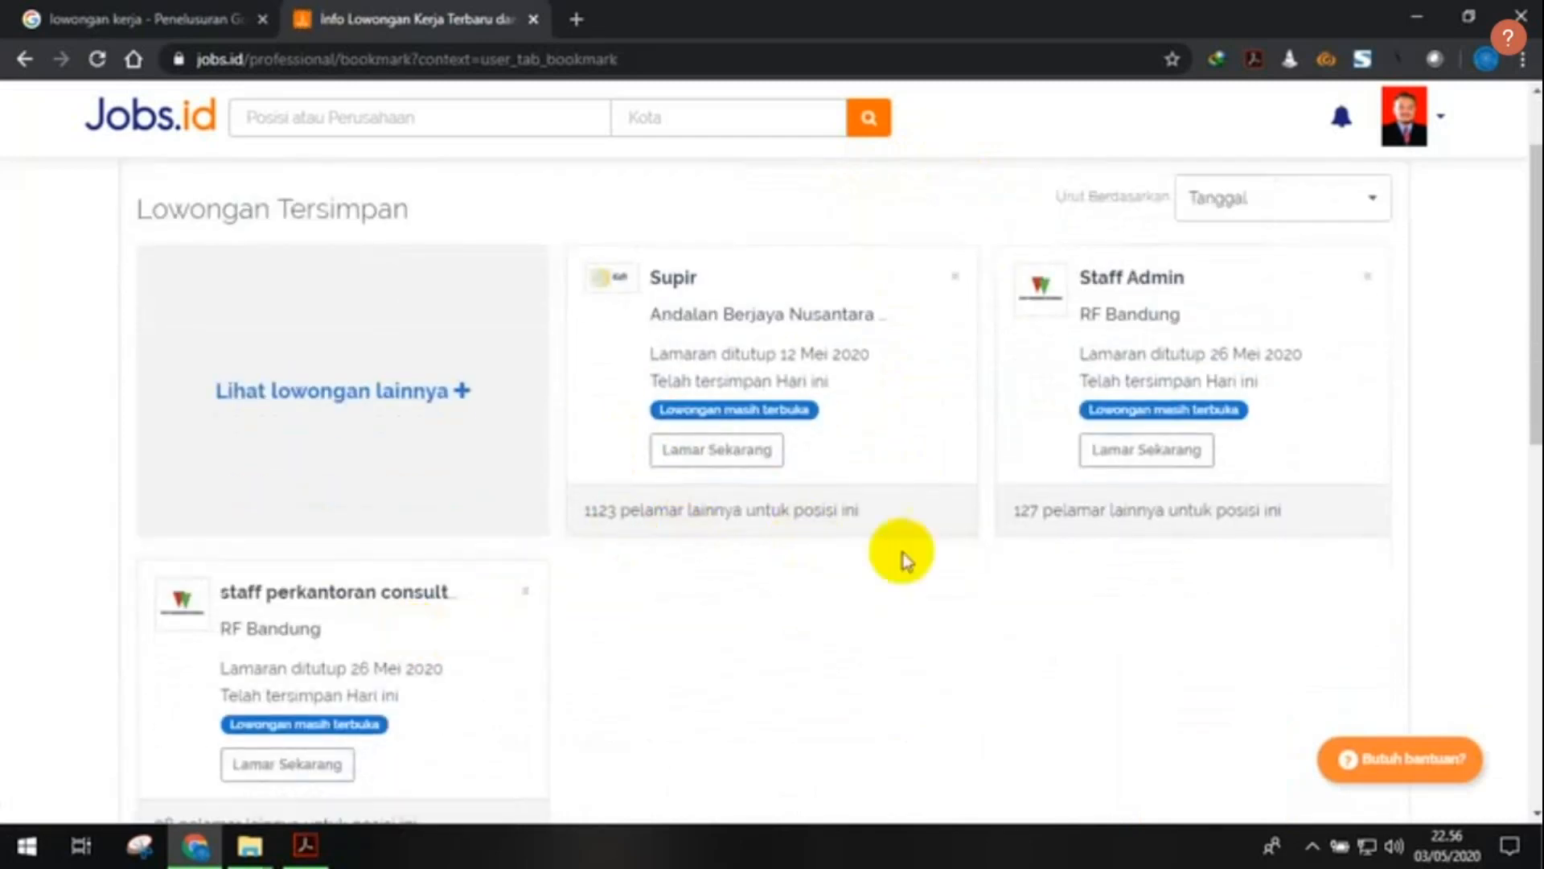
scroll(1109, 523, "up", 1)
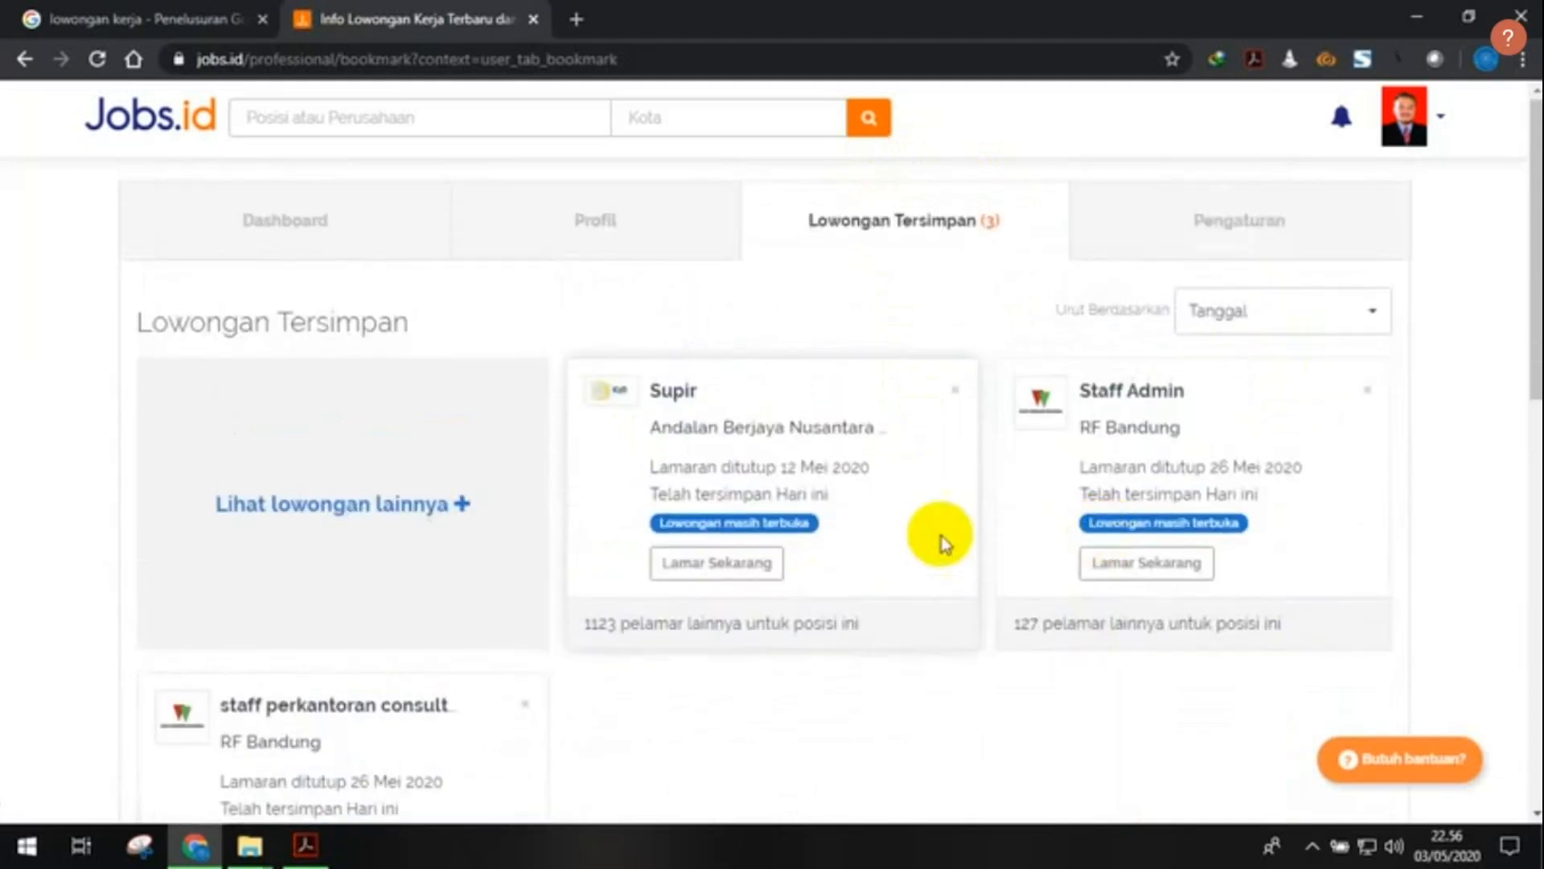
scroll(917, 382, "down", 8)
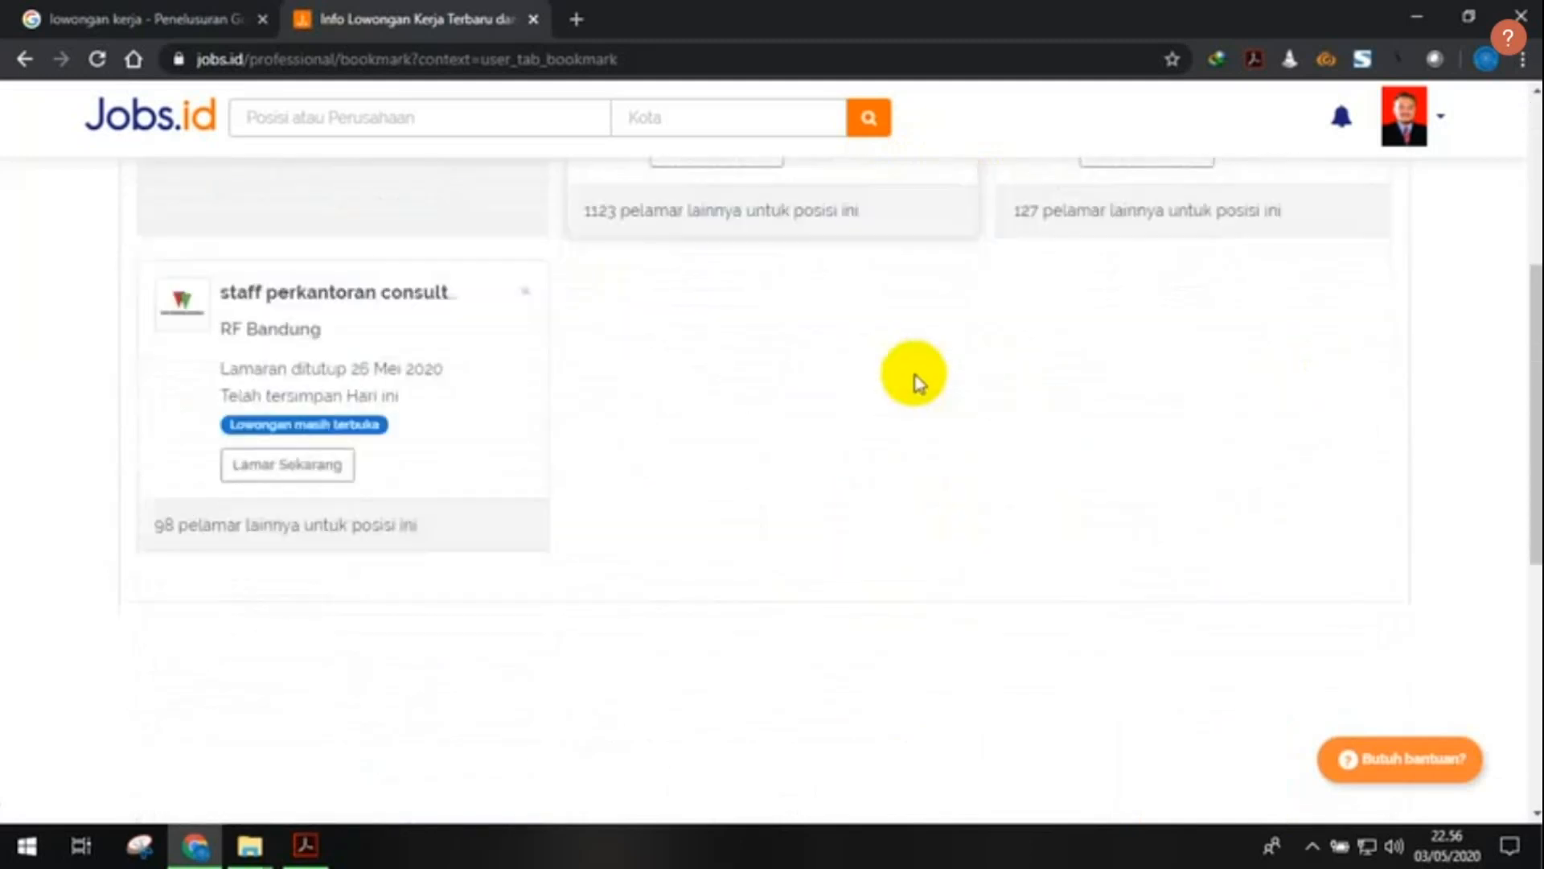
scroll(917, 382, "up", 4)
scroll(917, 382, "up", 1)
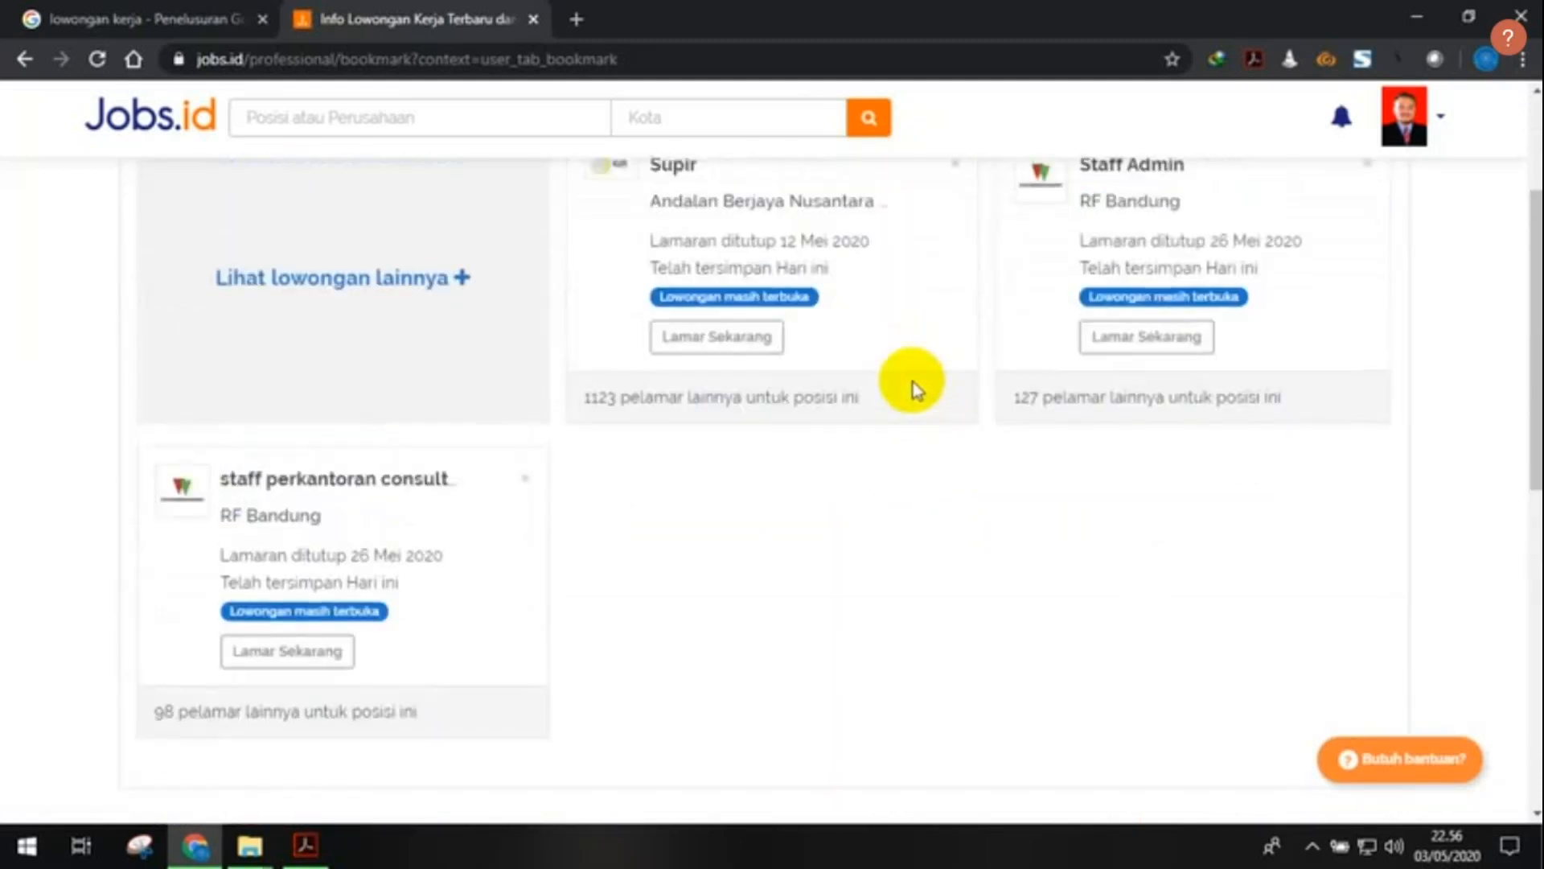
scroll(915, 386, "down", 1)
scroll(805, 322, "up", 1)
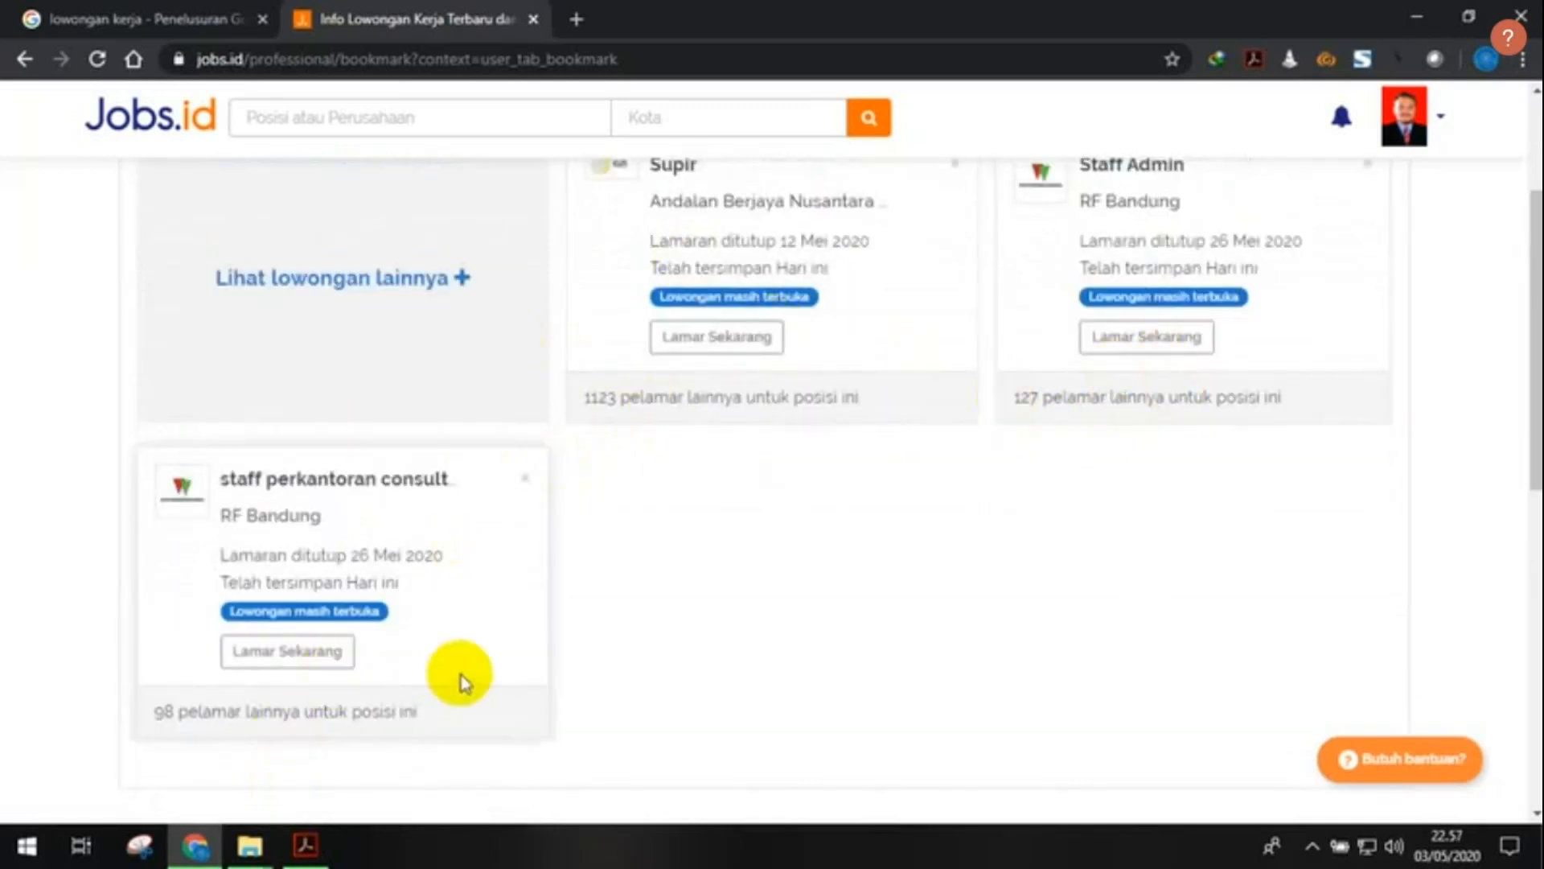
scroll(884, 507, "up", 2)
scroll(893, 509, "up", 1)
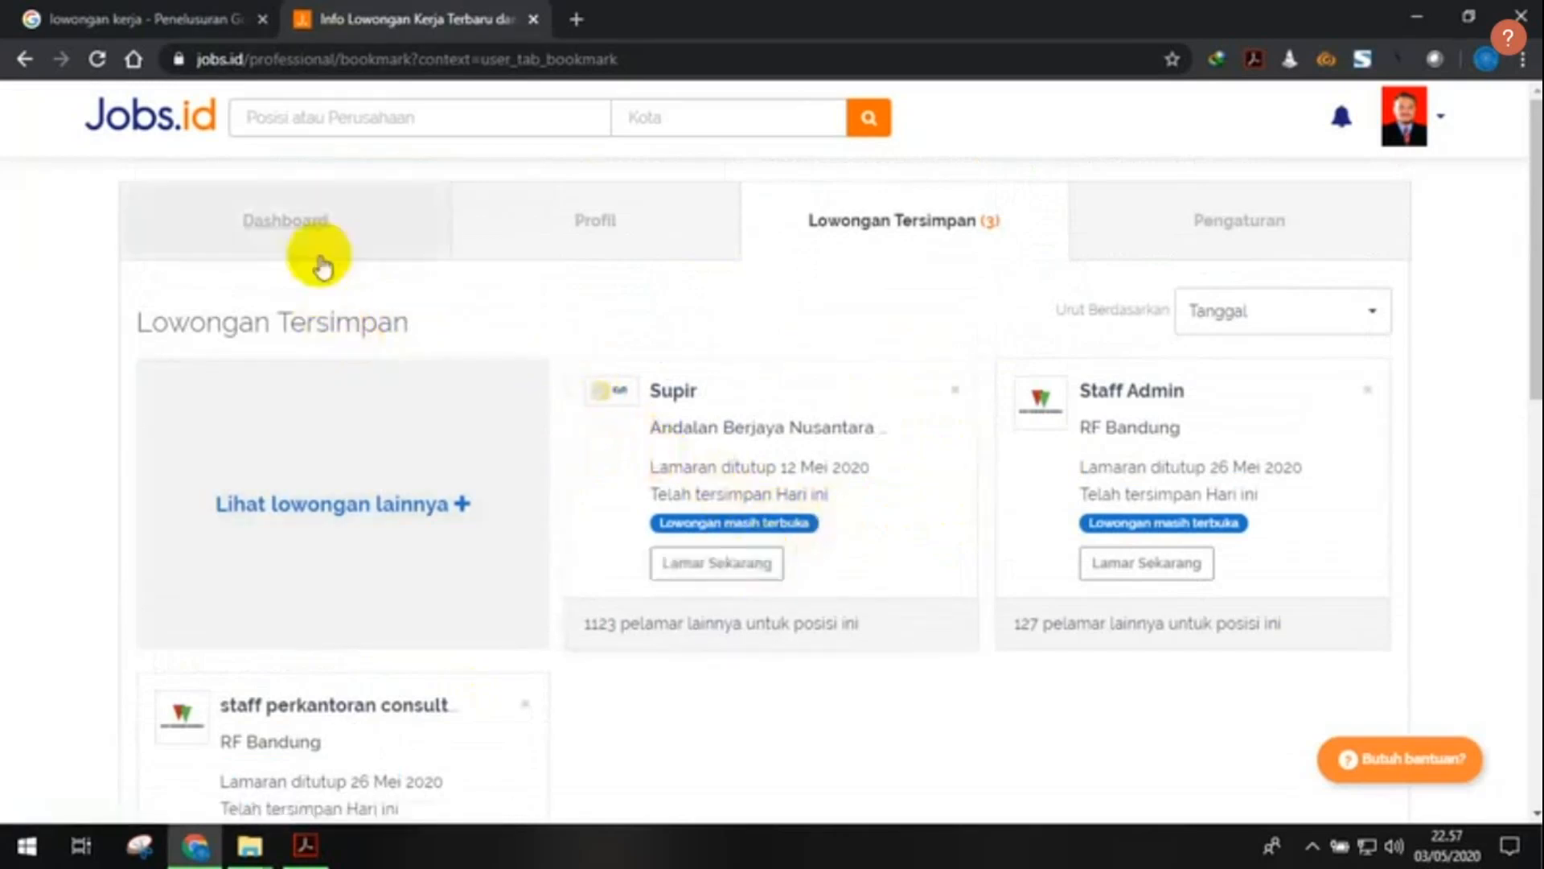
left_click(383, 220)
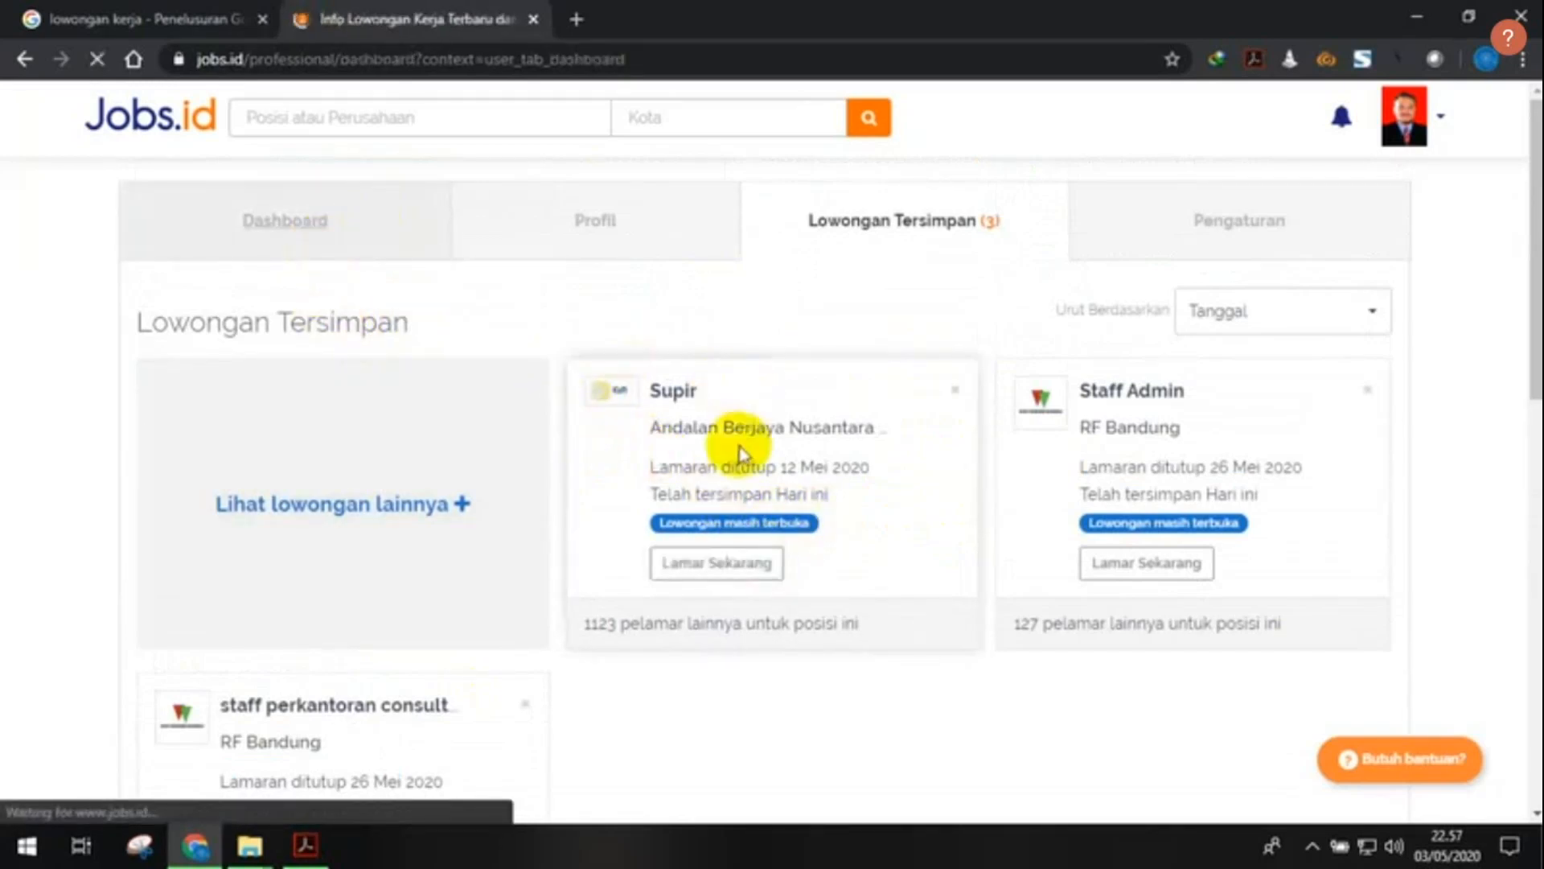
- Recheck Aplikasi Saya on the Dashboard for the sent Sales Agent application, then scroll back up
scroll(709, 415, "down", 7)
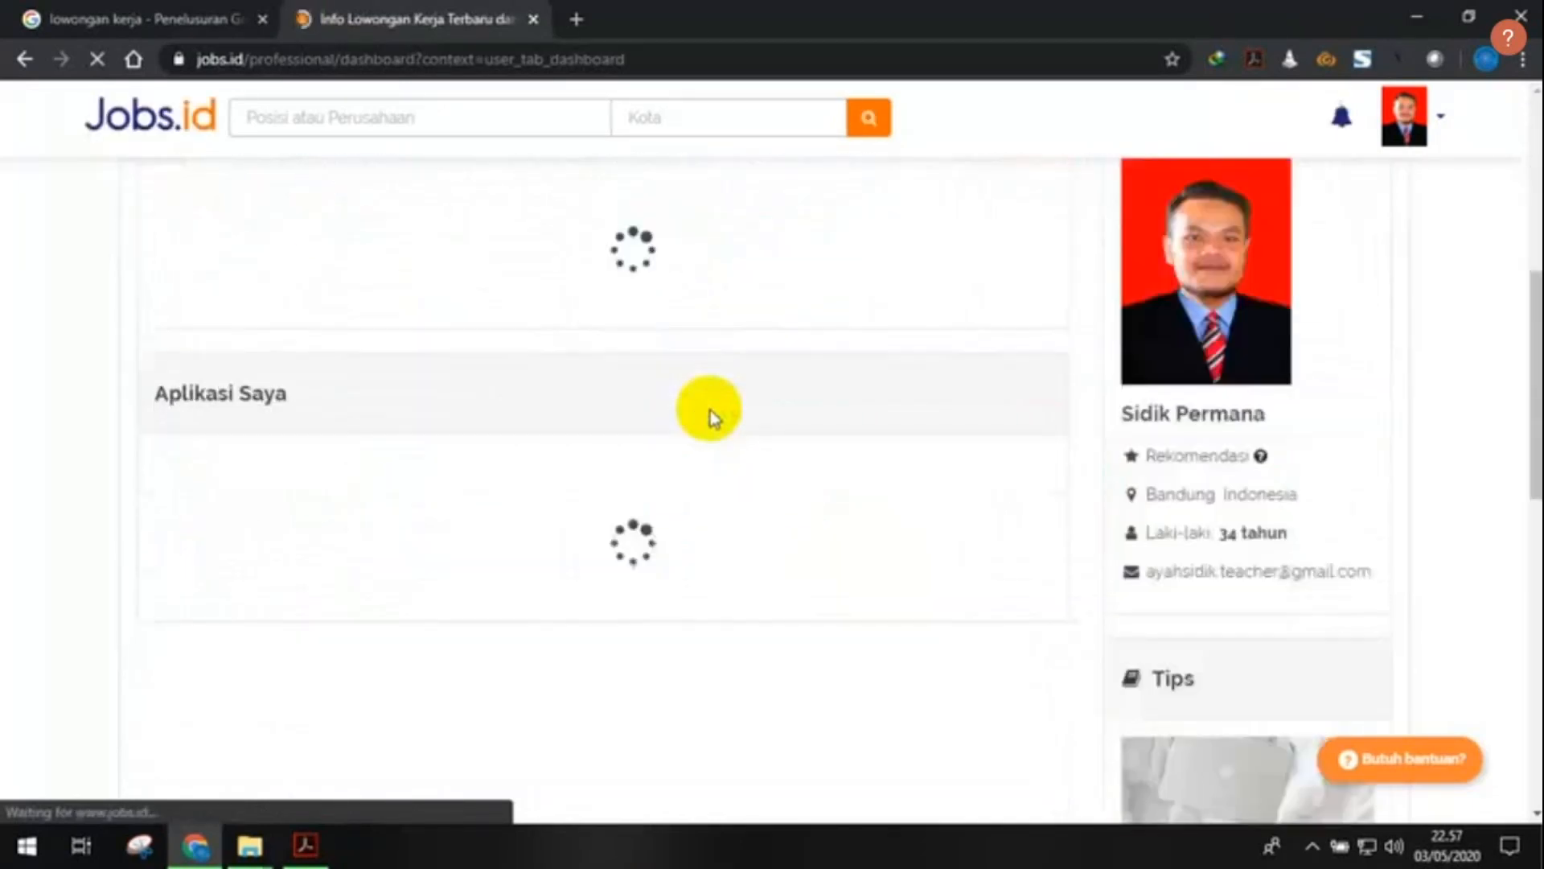
scroll(706, 417, "down", 3)
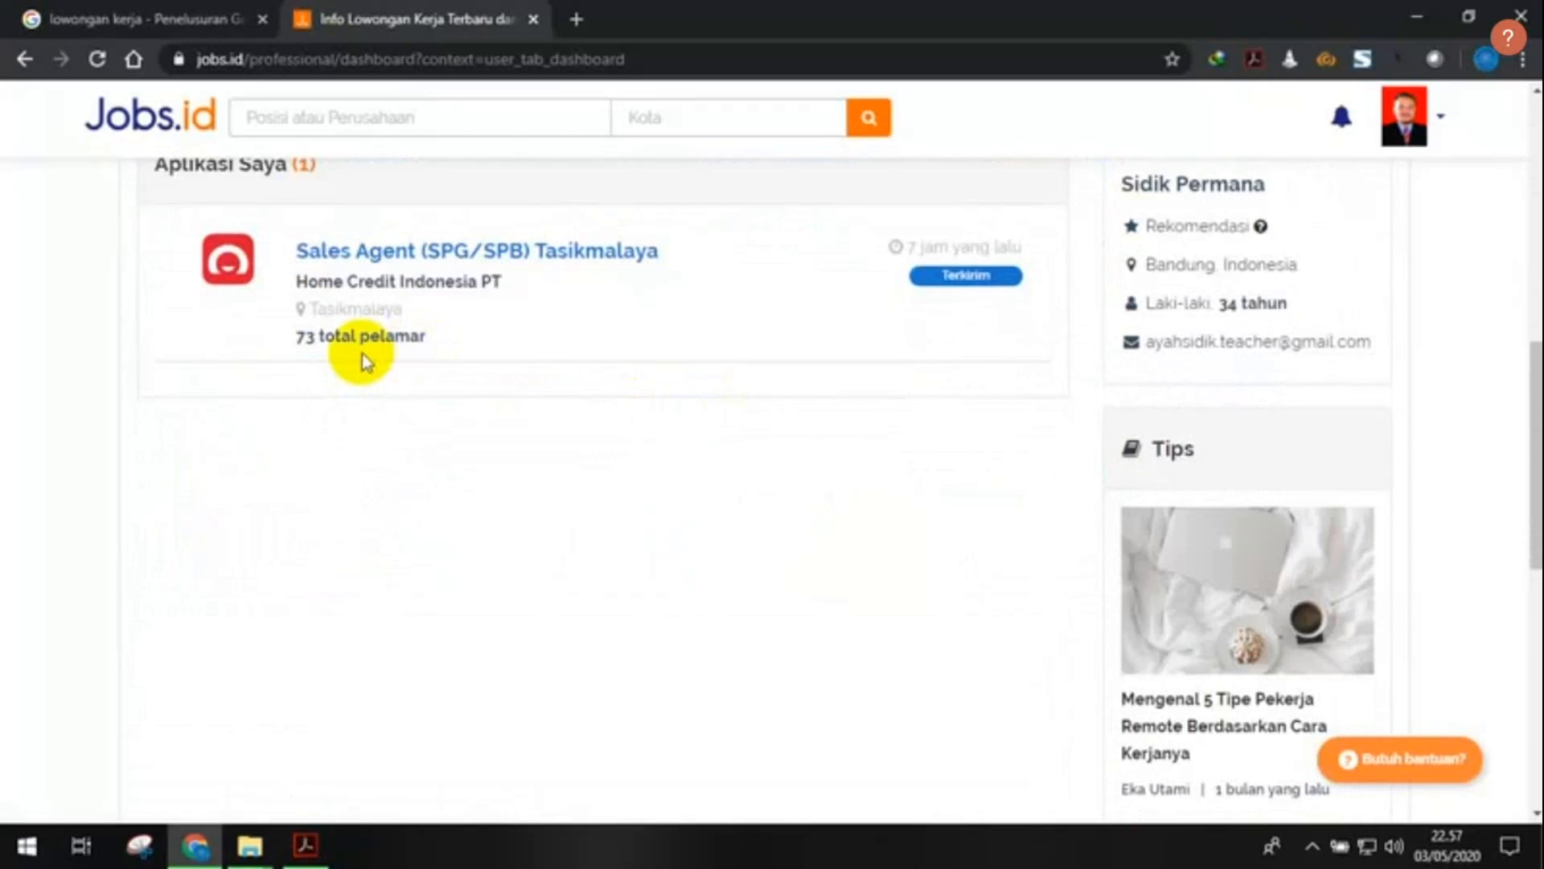
scroll(569, 310, "up", 1)
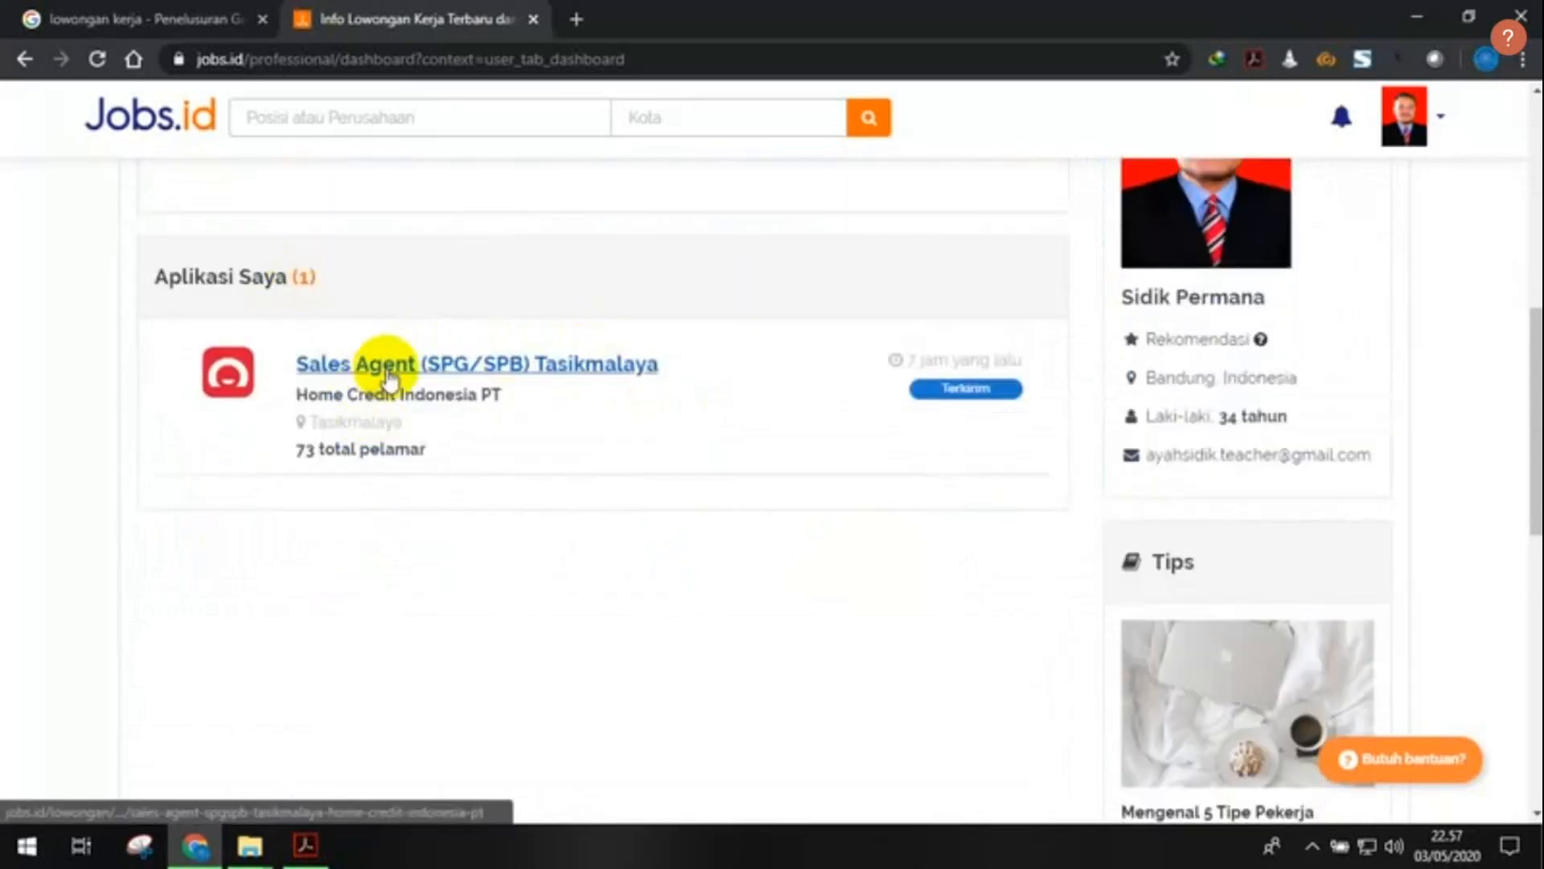
scroll(736, 437, "up", 1)
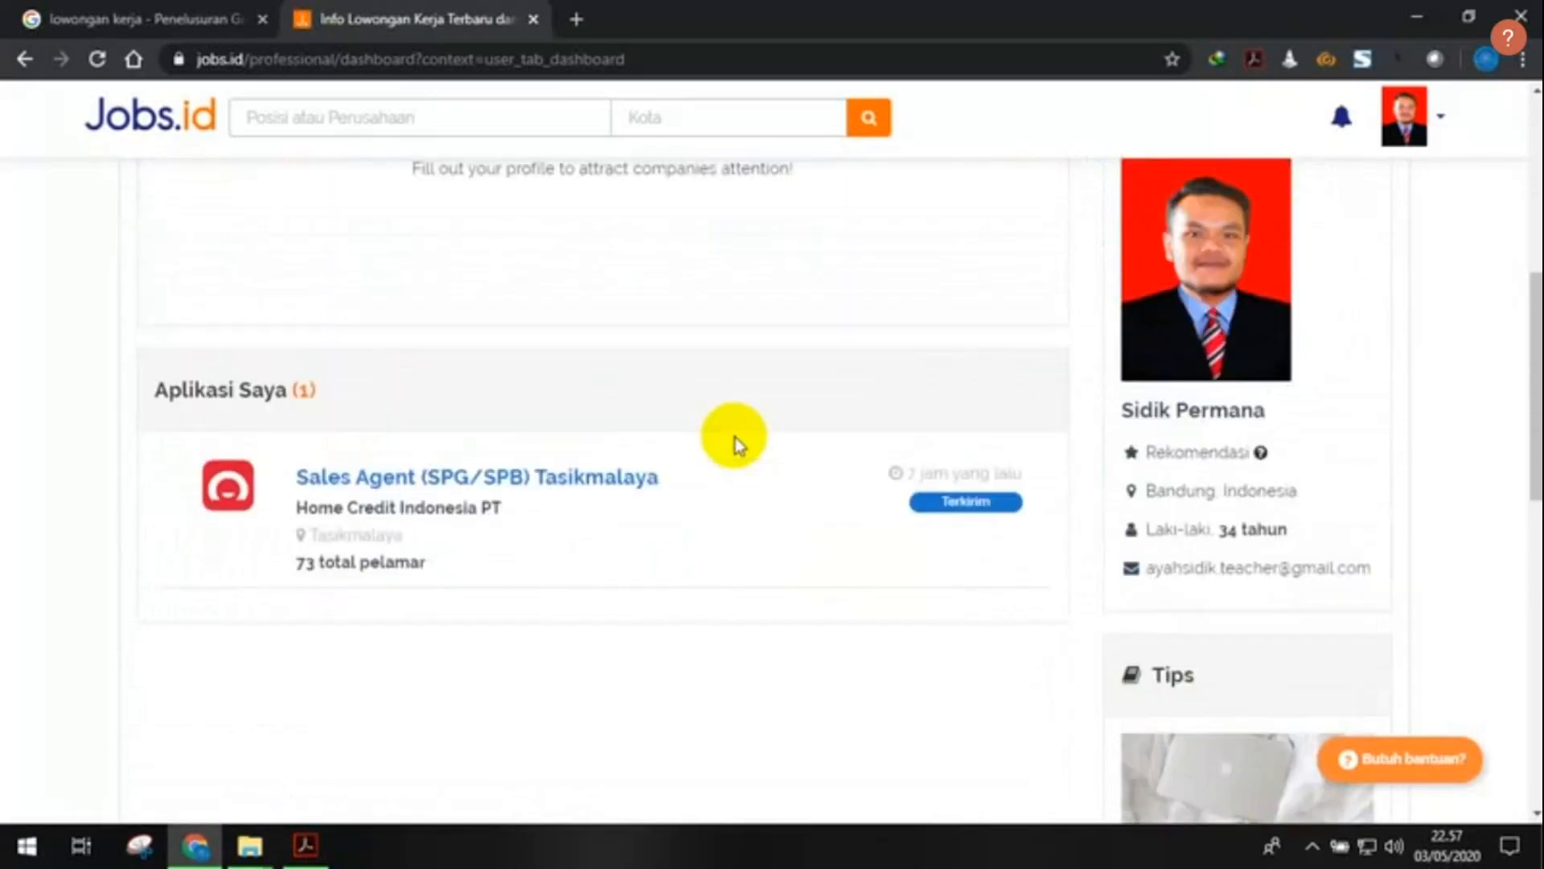
scroll(753, 568, "down", 2)
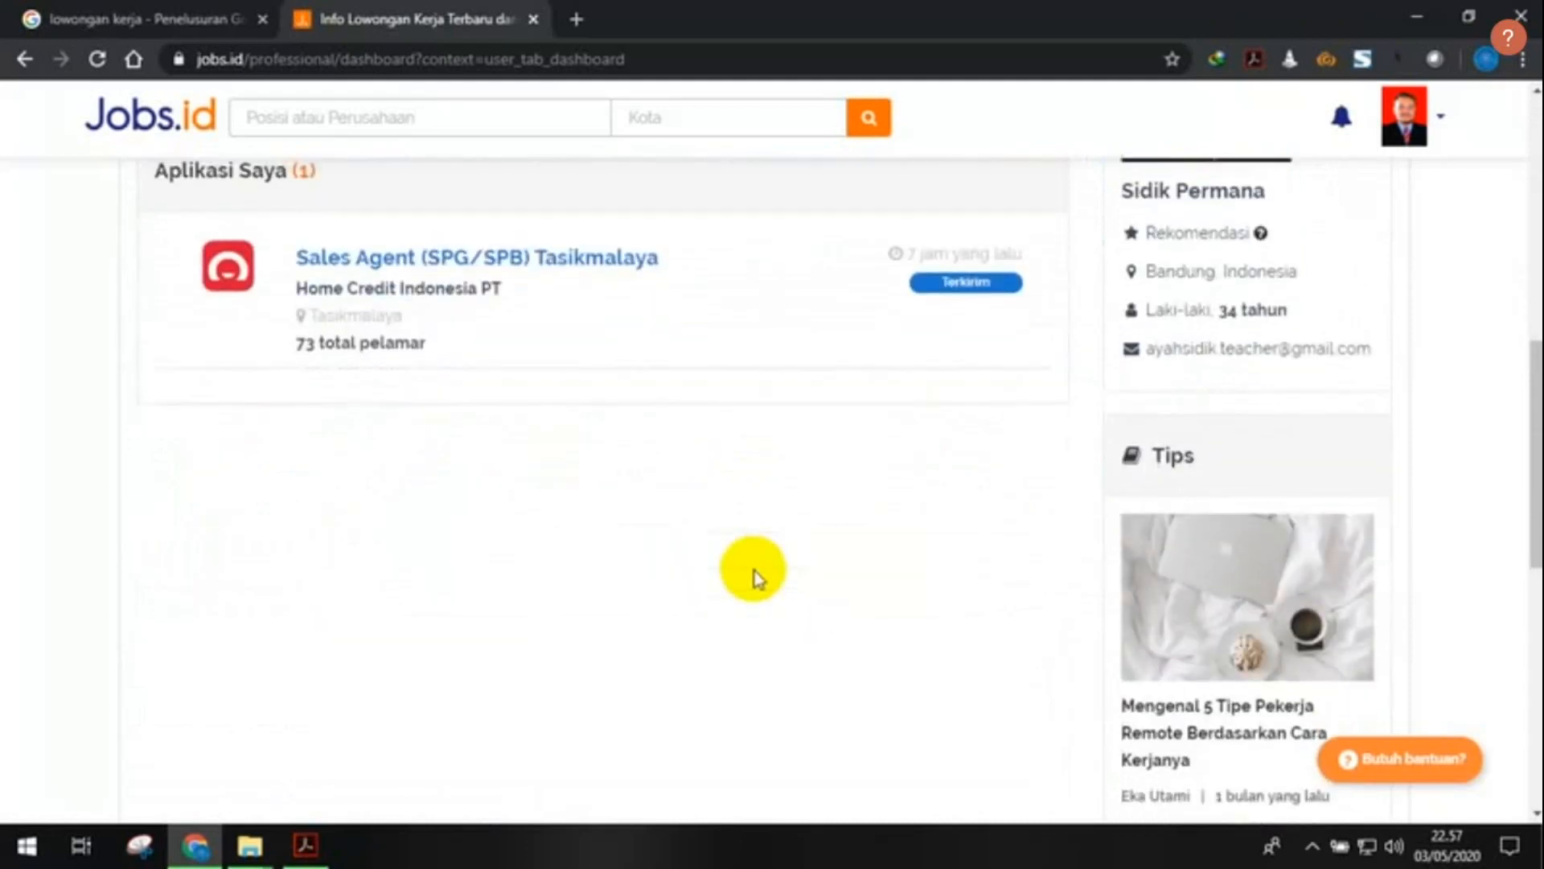
scroll(753, 578, "up", 6)
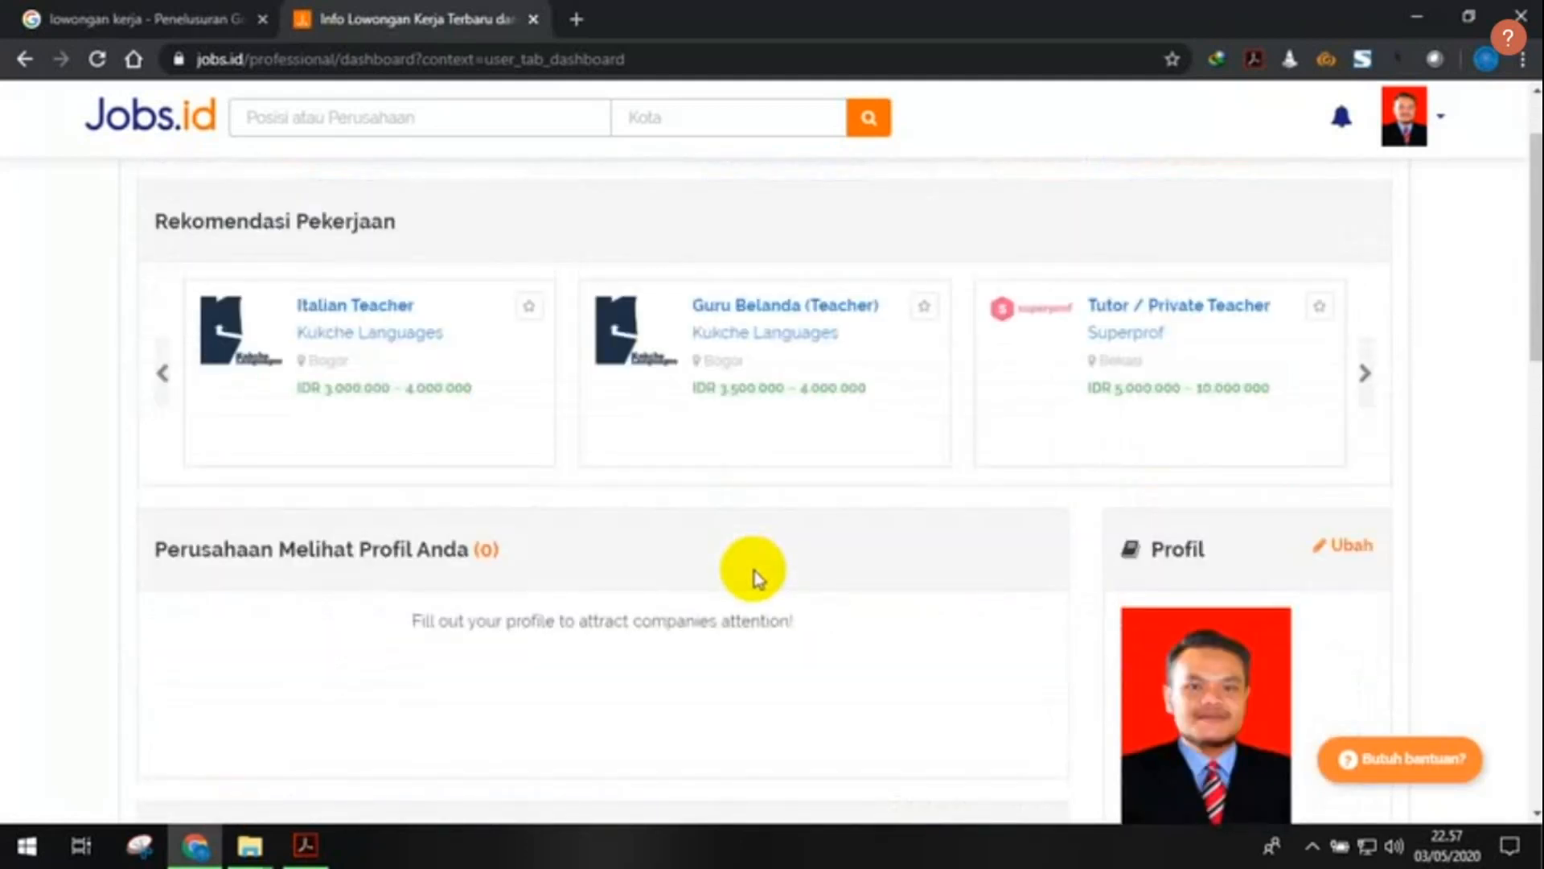
scroll(756, 578, "down", 1)
scroll(756, 578, "up", 2)
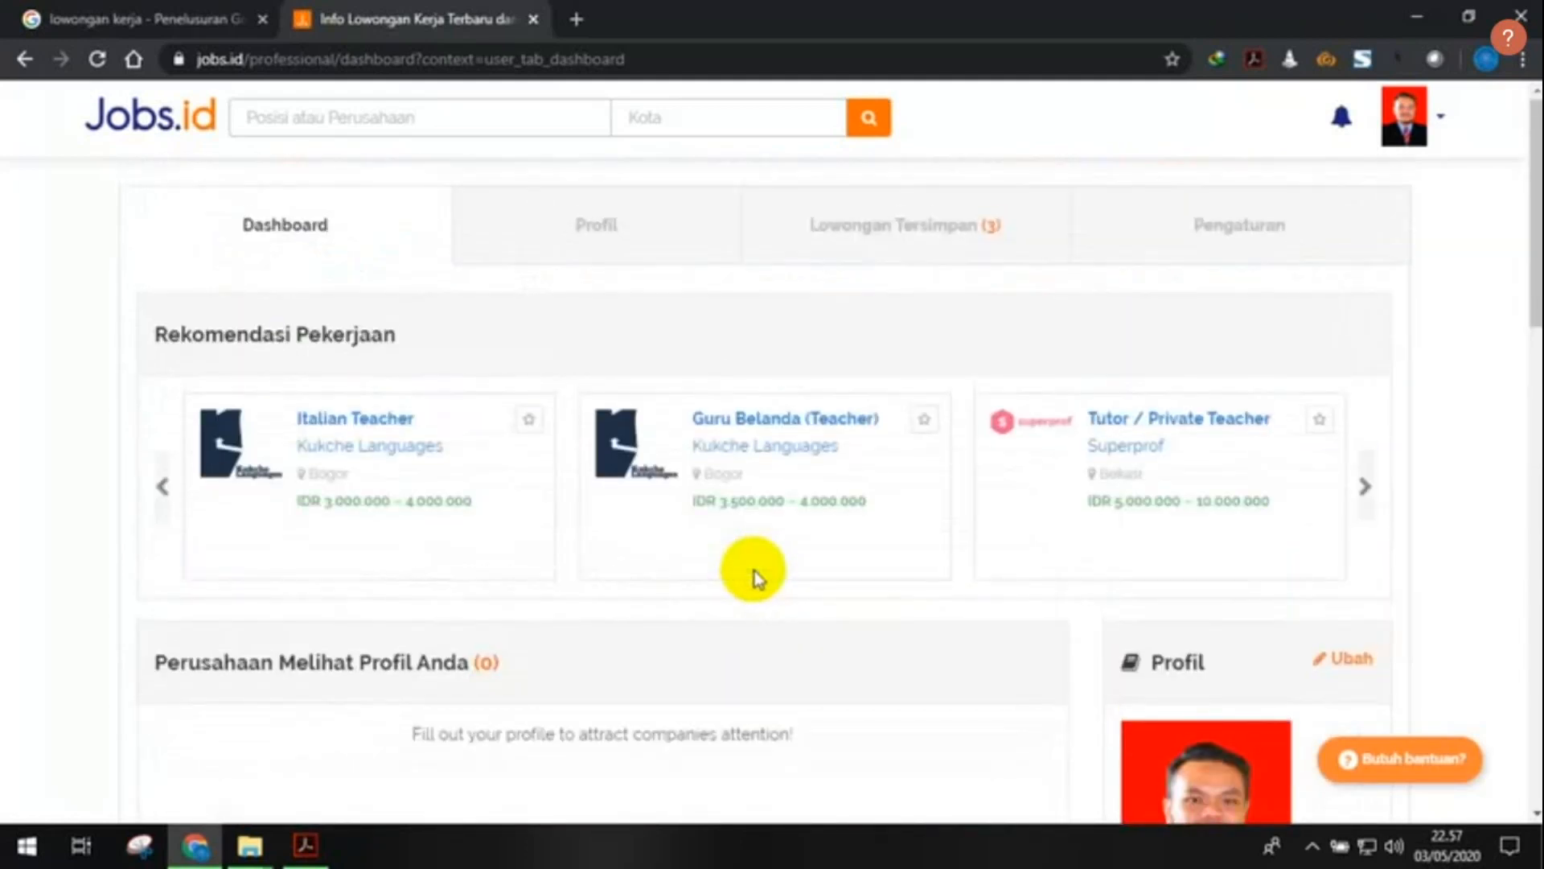